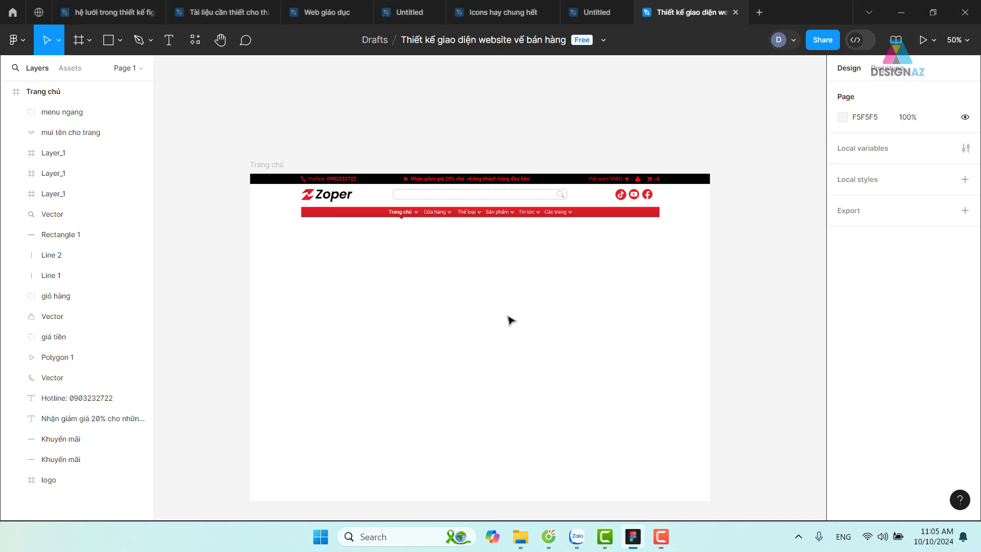
- Zoom and pan around the Zoper homepage header to inspect the Hotline text and logo
{"action": "key", "text": "shift+0"}
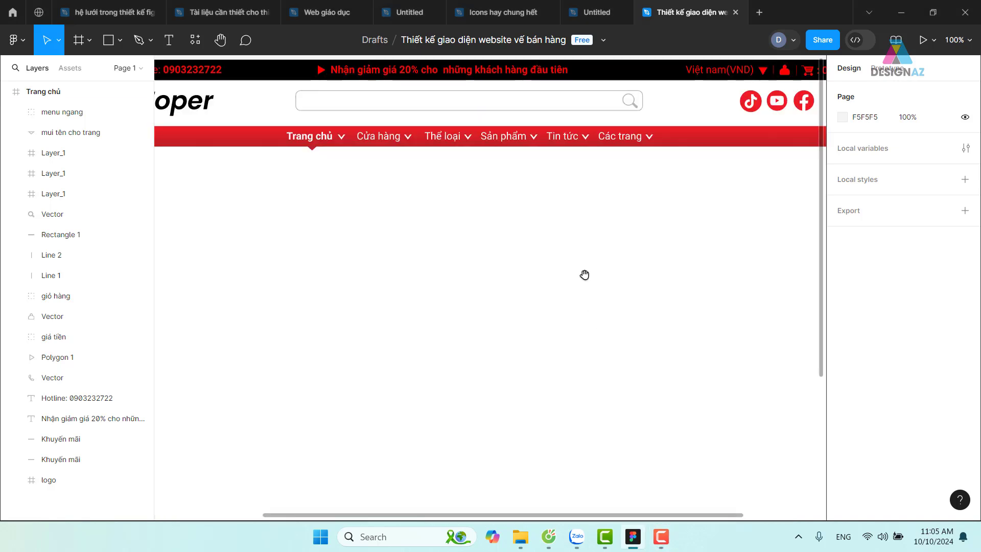
{"action": "left_click_drag", "start_coordinate": [585, 275], "coordinate": [610, 301]}
{"action": "scroll", "coordinate": [612, 301], "scroll_direction": "down", "scroll_amount": 2, "text": "ctrl"}
{"action": "scroll", "coordinate": [612, 301], "scroll_direction": "down", "scroll_amount": 2, "text": "ctrl"}
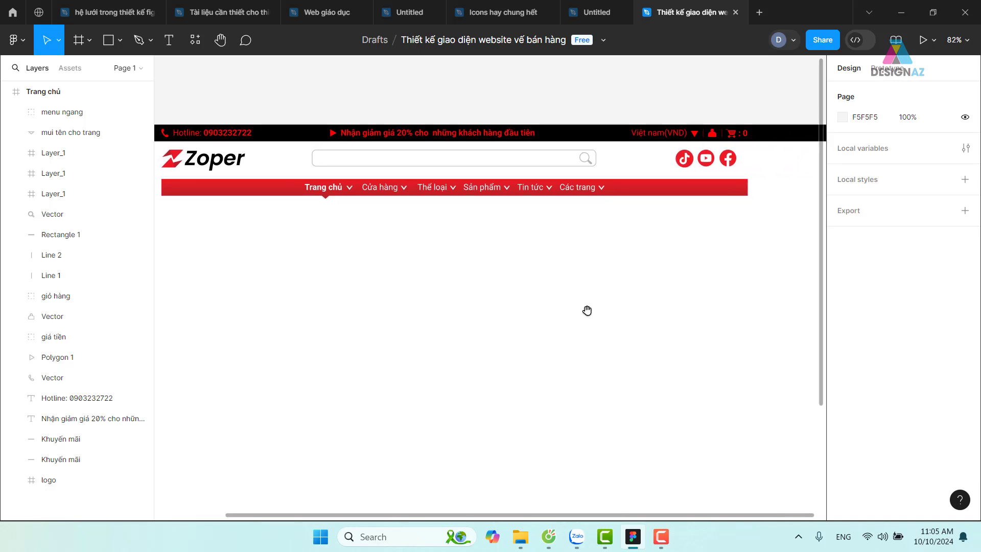
{"action": "scroll", "coordinate": [592, 310], "scroll_direction": "left", "scroll_amount": 2}
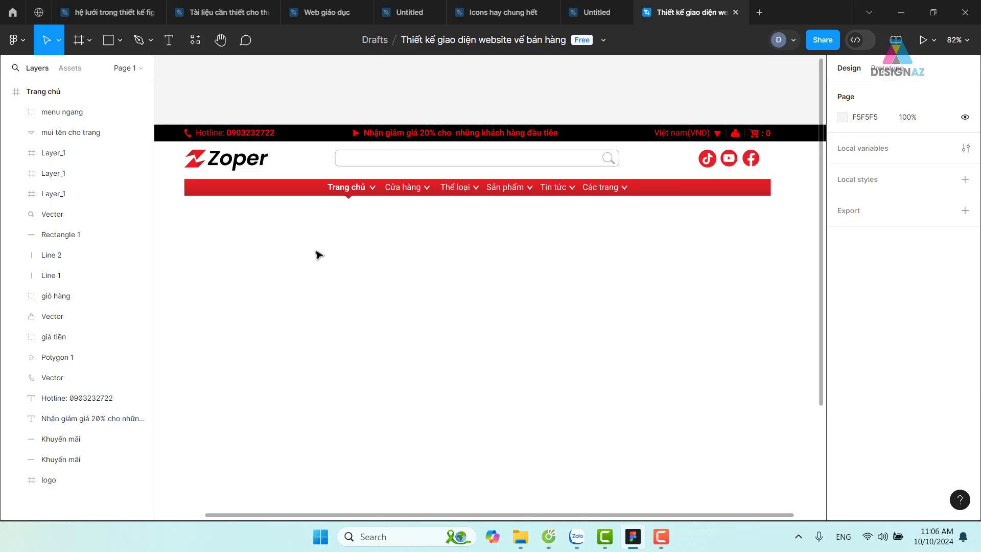
- Show the layout grids and draw a 1120×368 rectangle below the red navigation bar
{"action": "key", "text": "ctrl+shift+4"}
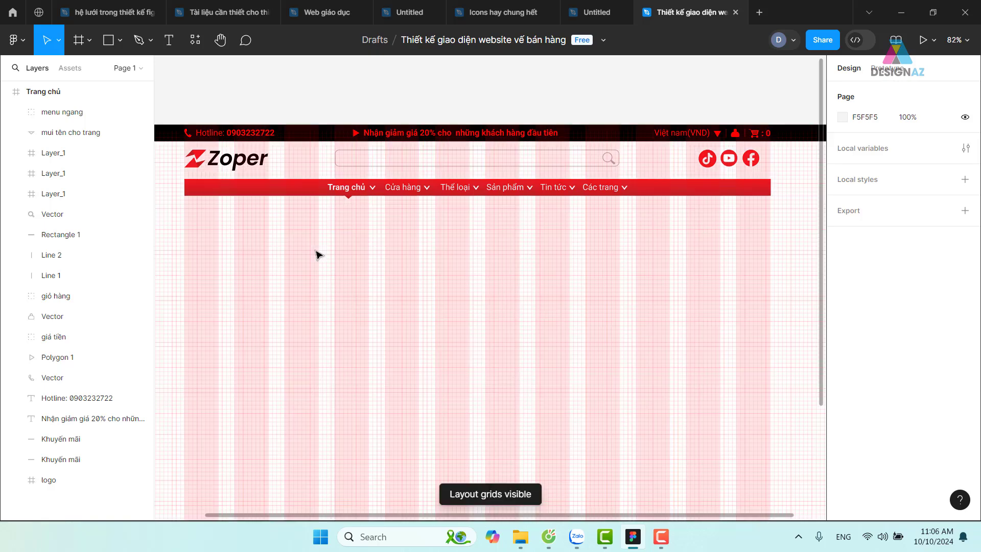
{"action": "left_click_drag", "start_coordinate": [294, 261], "coordinate": [311, 257]}
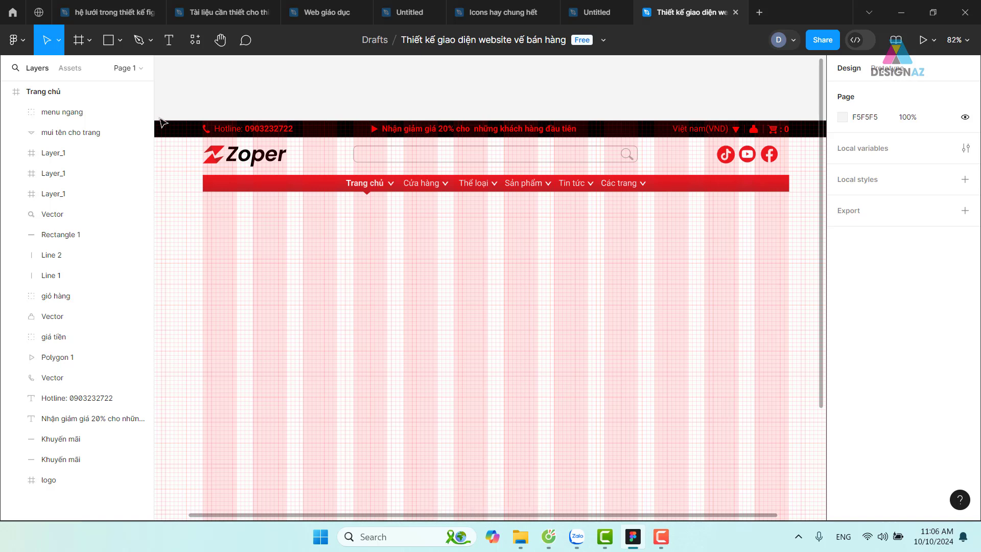
{"action": "left_click", "coordinate": [108, 46]}
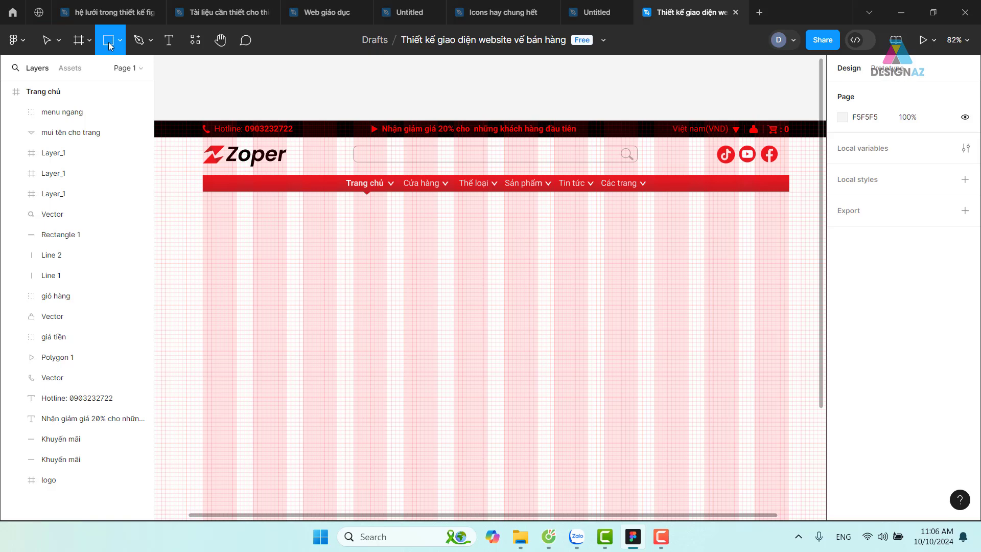
{"action": "left_click", "coordinate": [121, 40]}
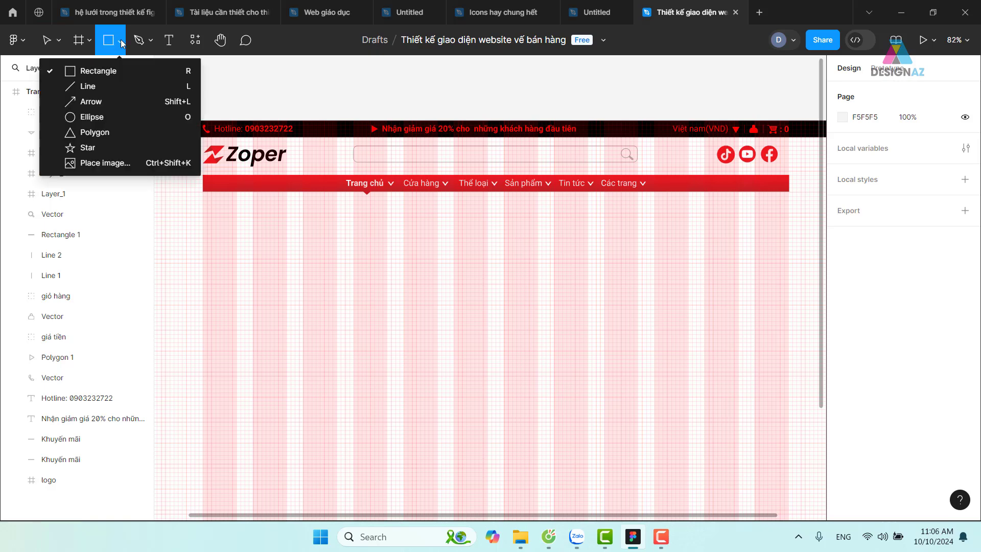
{"action": "left_click", "coordinate": [124, 72]}
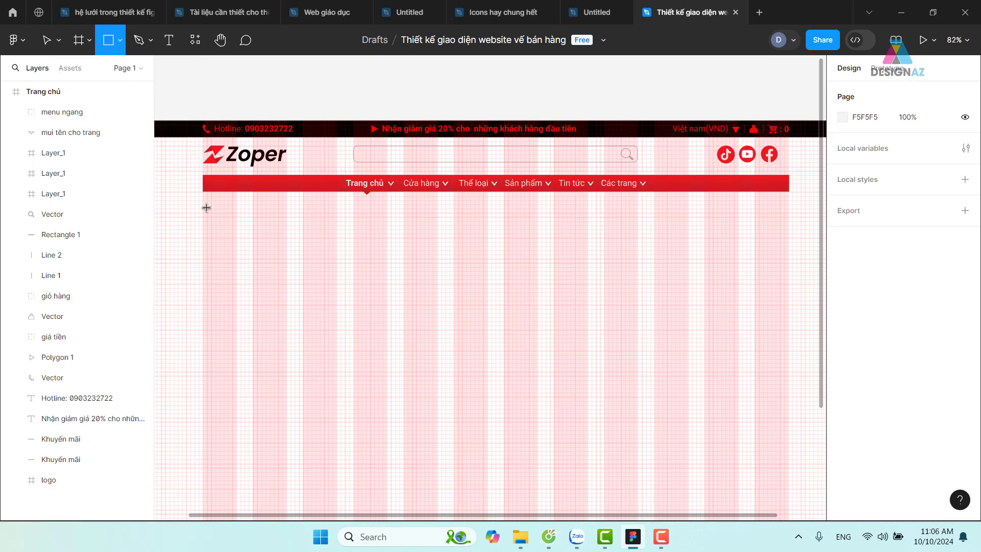
{"action": "mouse_move", "coordinate": [203, 205]}
{"action": "left_mouse_down"}
{"action": "mouse_move", "coordinate": [703, 388]}
{"action": "mouse_move", "coordinate": [789, 396]}
{"action": "left_mouse_up"}
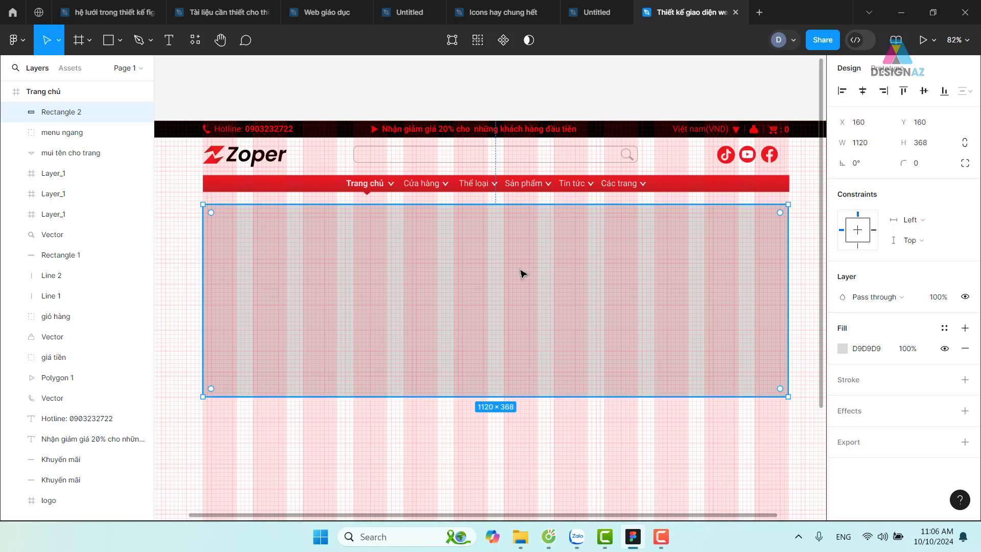
{"action": "left_click", "coordinate": [180, 190]}
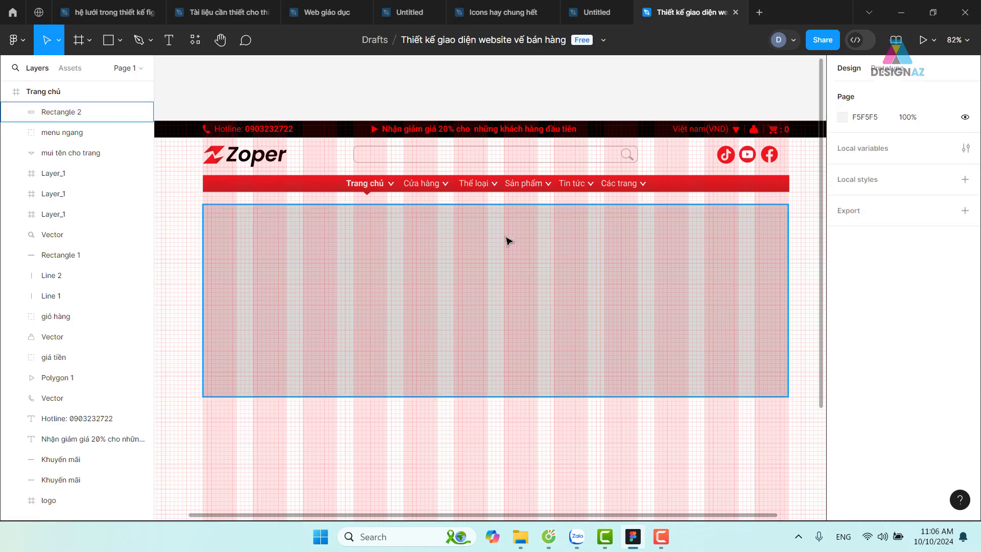
{"action": "scroll", "coordinate": [490, 213], "scroll_direction": "up", "scroll_amount": 5}
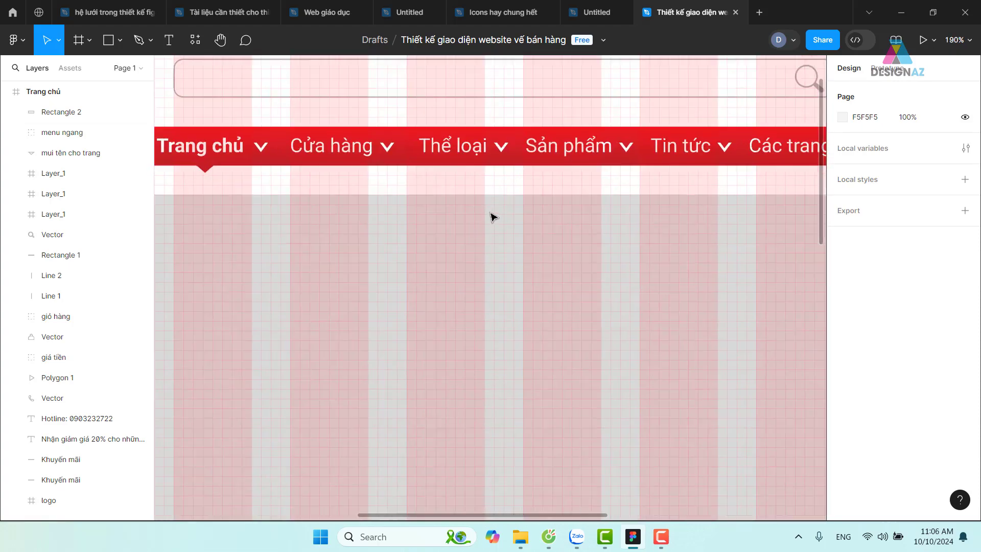
{"action": "left_click_drag", "start_coordinate": [505, 208], "coordinate": [529, 260]}
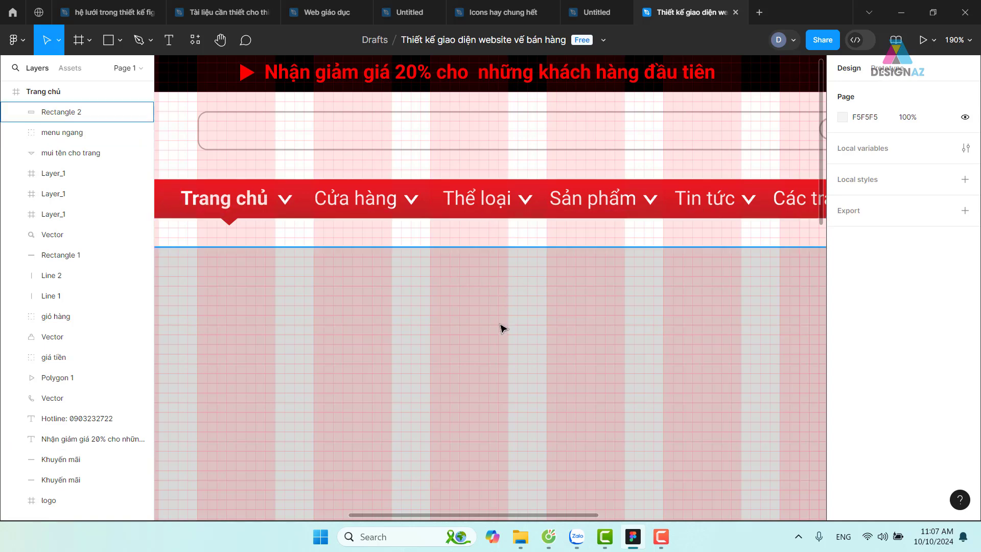
{"action": "left_click_drag", "start_coordinate": [501, 328], "coordinate": [497, 154]}
{"action": "left_click_drag", "start_coordinate": [491, 322], "coordinate": [526, 177]}
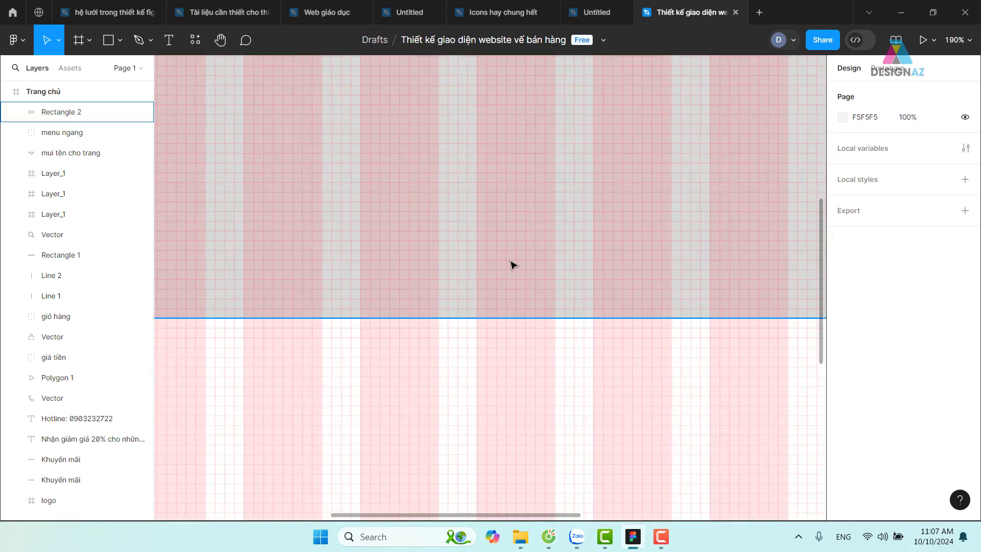
{"action": "key", "text": "ctrl+equal"}
{"action": "key", "text": "ctrl+equal"}
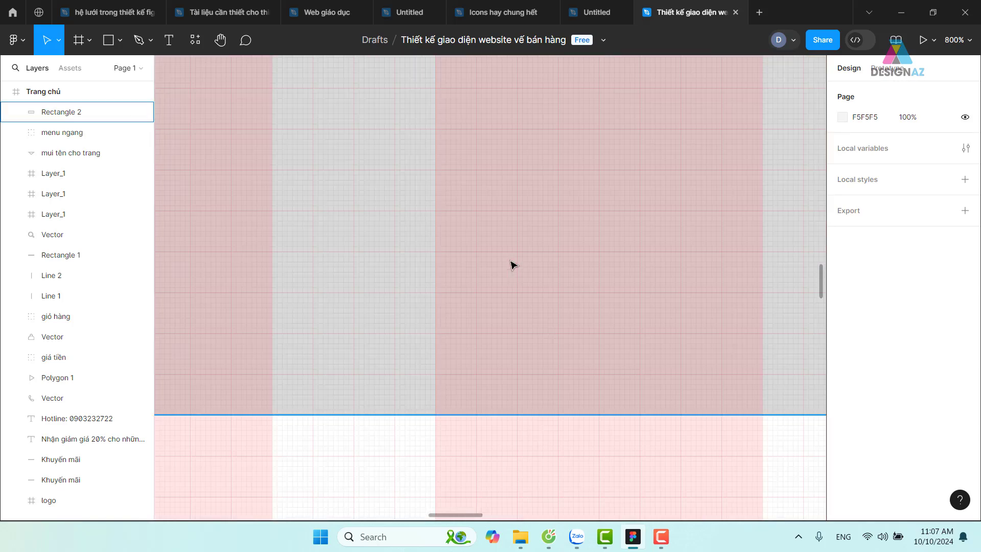
{"action": "left_click", "coordinate": [515, 411]}
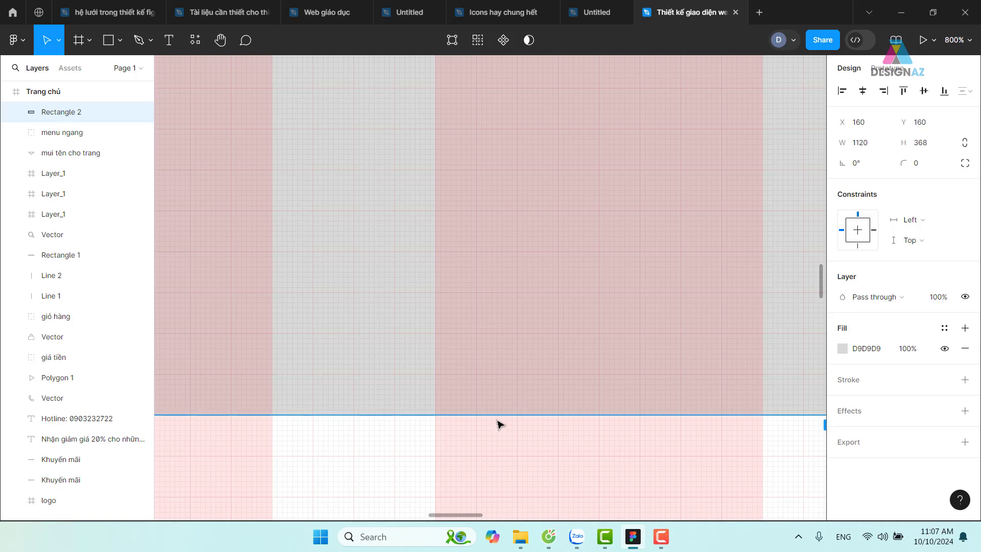
{"action": "left_click_drag", "start_coordinate": [498, 415], "coordinate": [504, 415]}
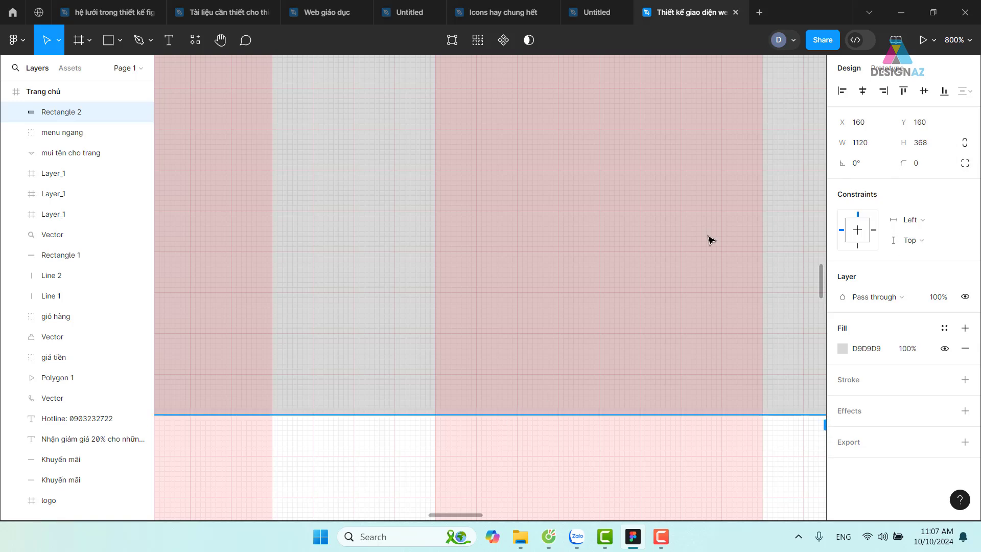
{"action": "key", "text": "ctrl+minus"}
{"action": "key", "text": "ctrl+minus"}
{"action": "key", "text": "ctrl+minus"}
{"action": "key", "text": "ctrl+minus"}
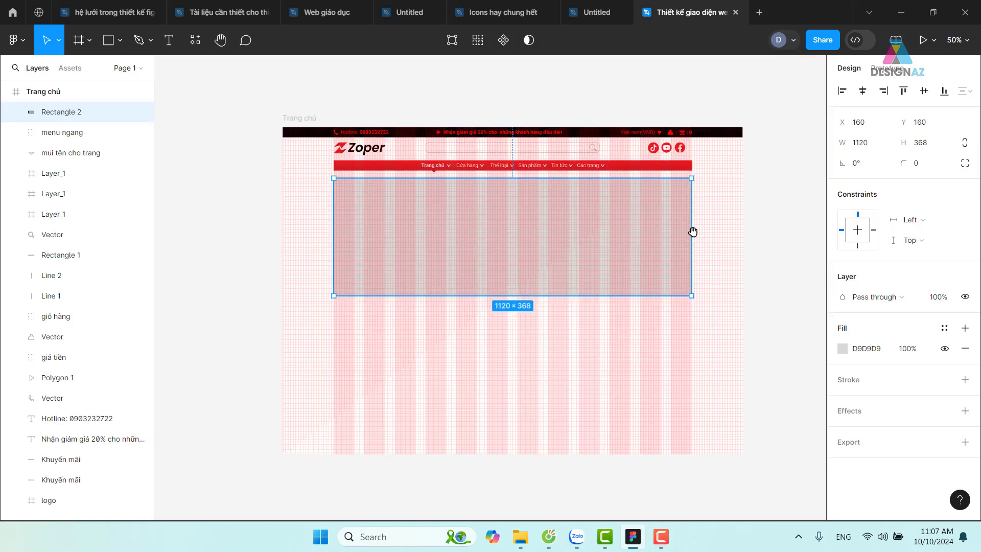
{"action": "left_click", "coordinate": [771, 251]}
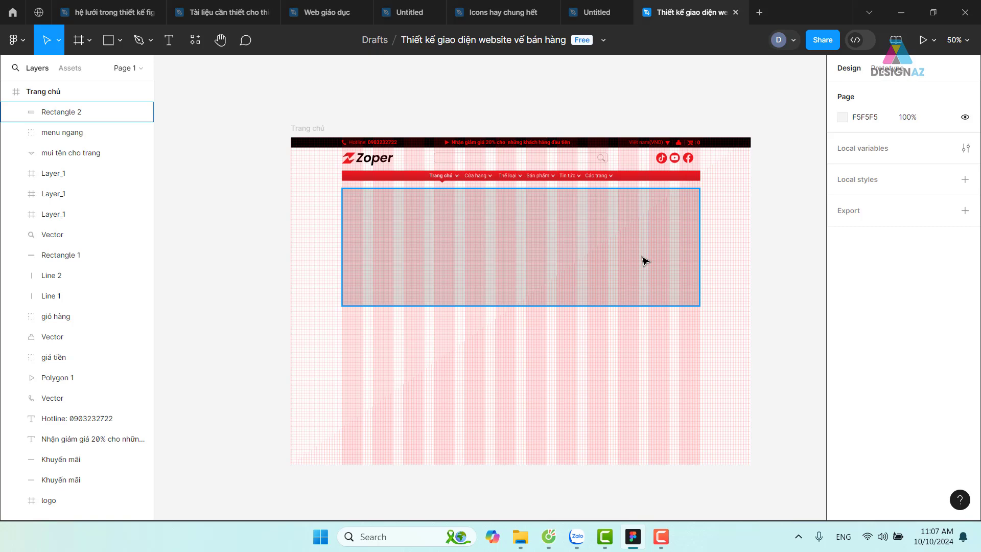
{"action": "key", "text": "shift+g"}
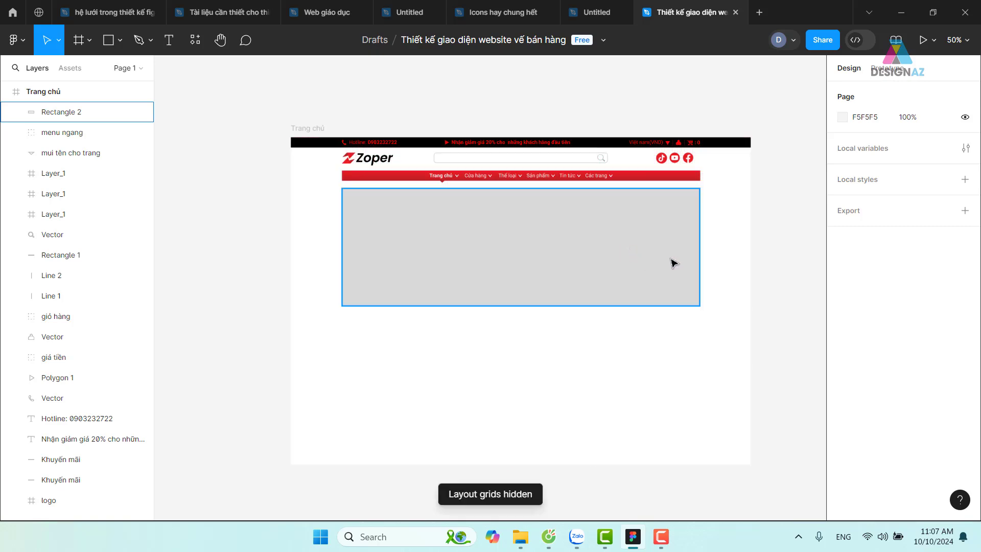
{"action": "key", "text": "shift+0"}
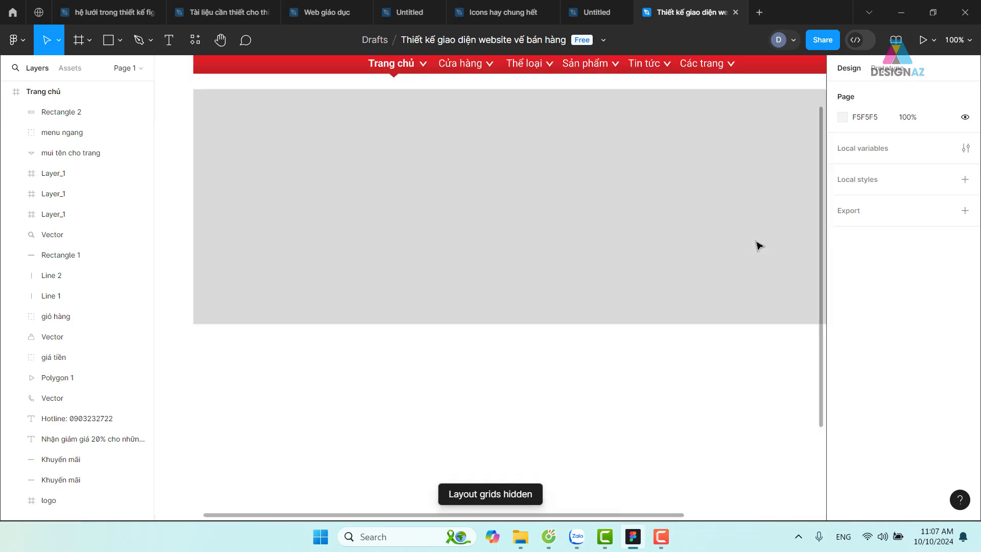
{"action": "scroll", "coordinate": [490, 297], "scroll_direction": "up", "scroll_amount": 2}
{"action": "scroll", "coordinate": [507, 350], "scroll_direction": "up", "scroll_amount": 3}
{"action": "scroll", "coordinate": [507, 350], "scroll_direction": "down", "scroll_amount": 3}
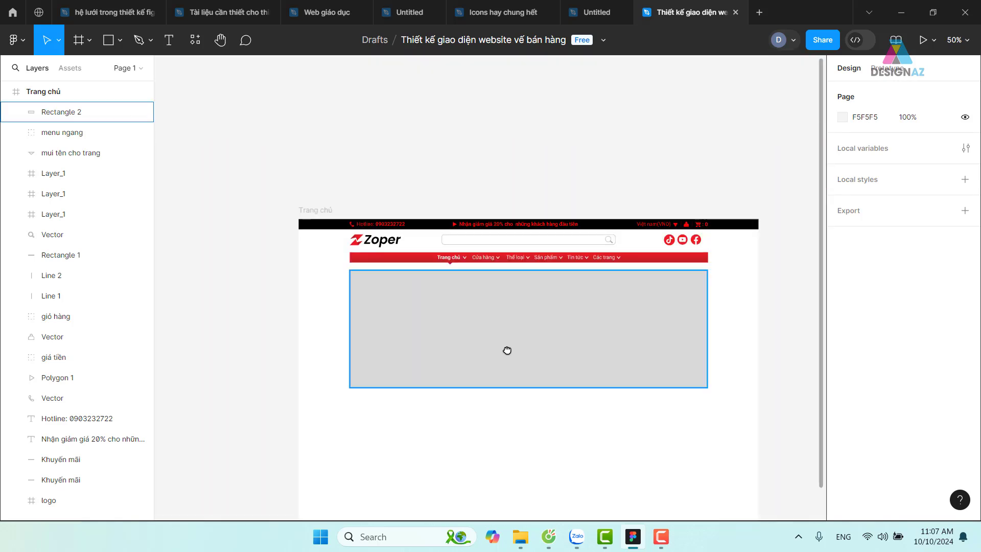
{"action": "left_click_drag", "start_coordinate": [512, 349], "coordinate": [479, 370]}
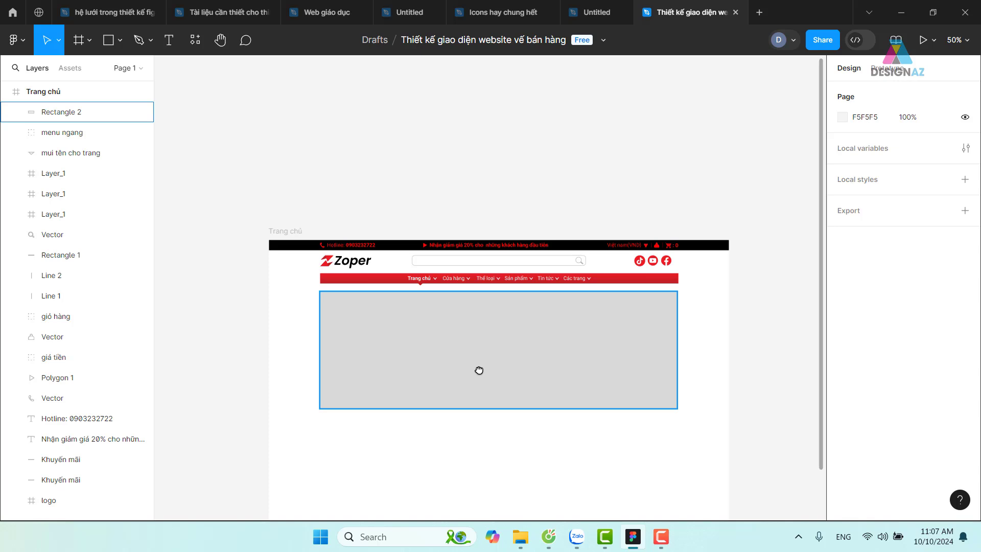
{"action": "key", "text": "shift+0"}
{"action": "left_click_drag", "start_coordinate": [457, 332], "coordinate": [523, 333]}
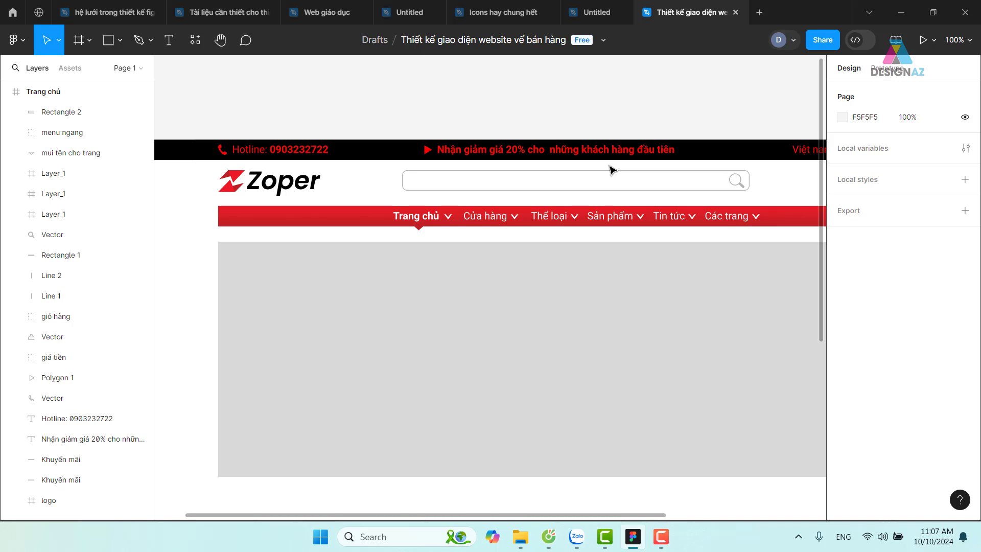
{"action": "left_click", "coordinate": [543, 338]}
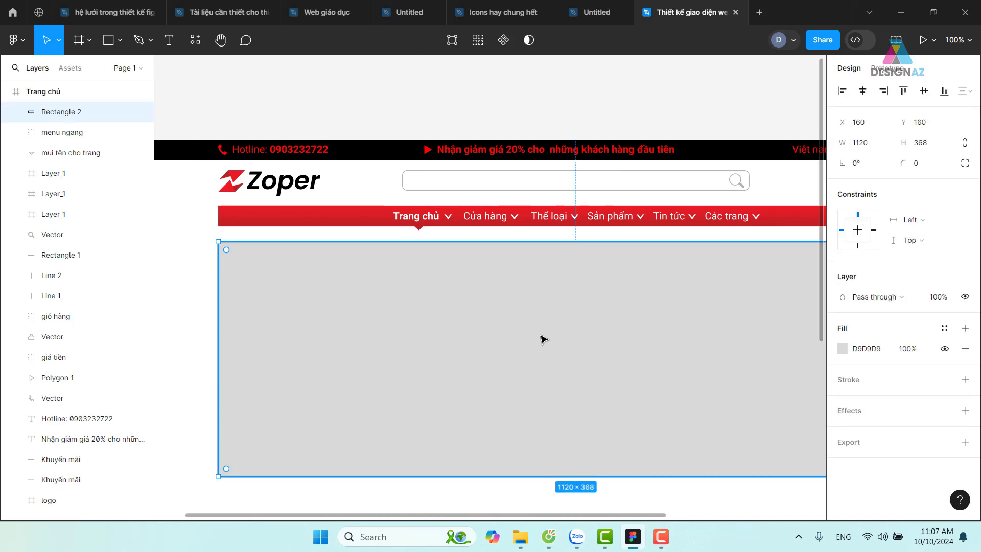
{"action": "mouse_move", "coordinate": [653, 362]}
{"action": "left_mouse_down"}
{"action": "mouse_move", "coordinate": [504, 344]}
{"action": "mouse_move", "coordinate": [515, 333]}
{"action": "mouse_move", "coordinate": [549, 337]}
{"action": "left_mouse_up"}
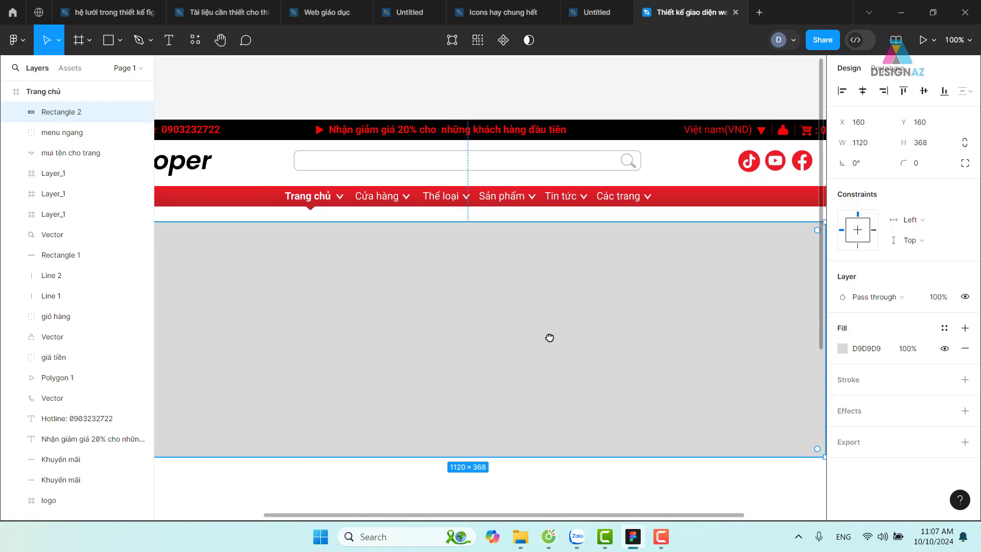
{"action": "key", "text": "ctrl+minus"}
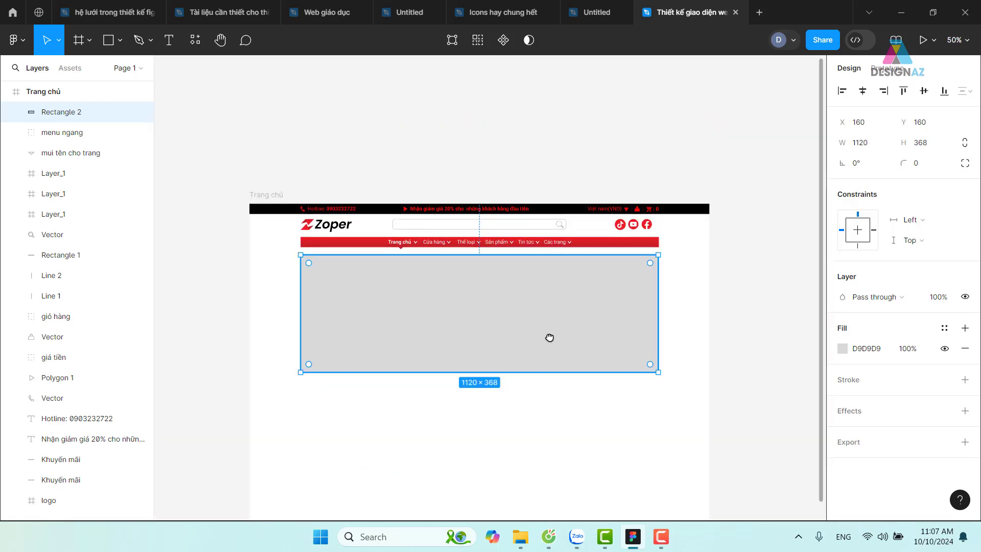
{"action": "left_click", "coordinate": [739, 314]}
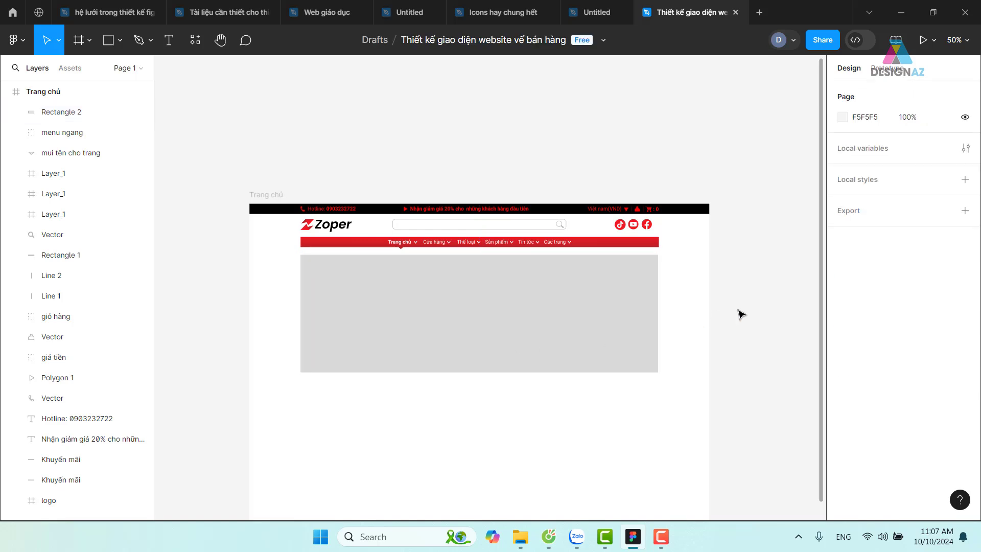
{"action": "left_click", "coordinate": [610, 318]}
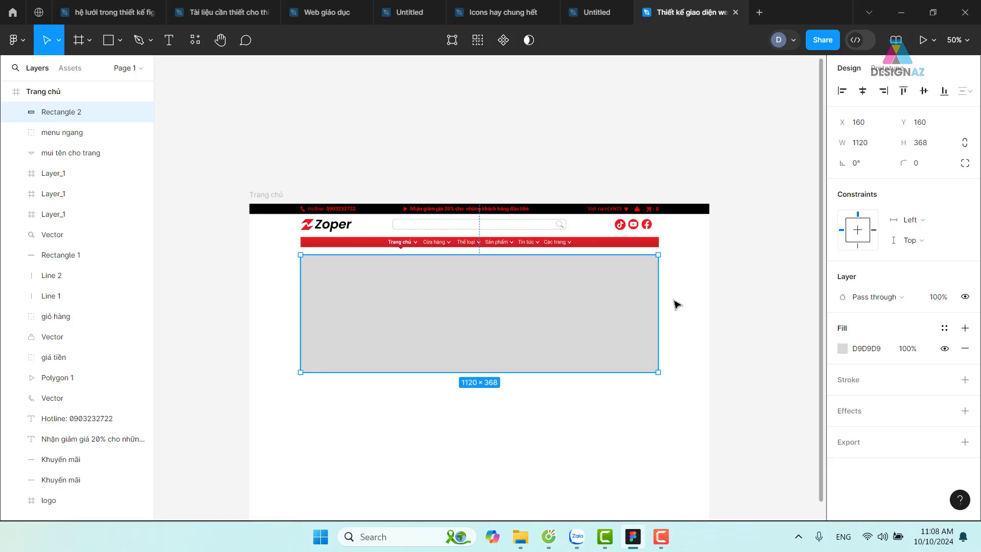
{"action": "mouse_move", "coordinate": [575, 351]}
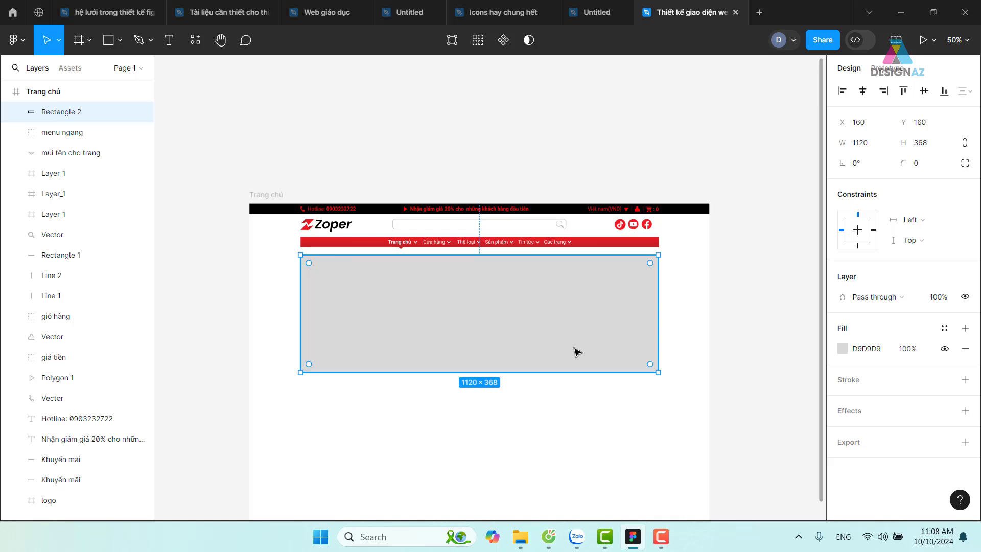
{"action": "key", "text": "shift+0"}
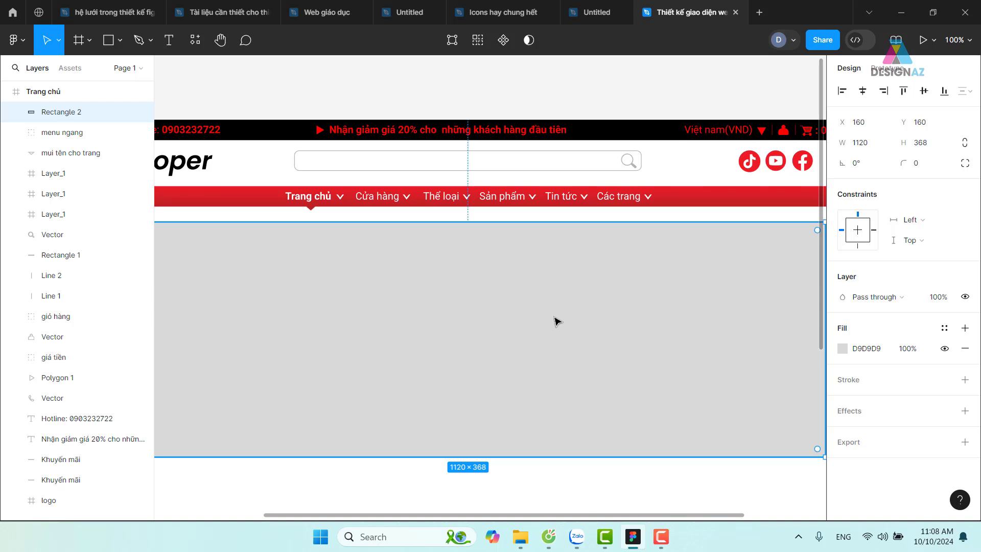
{"action": "scroll", "coordinate": [556, 320], "scroll_direction": "left", "scroll_amount": 5}
{"action": "scroll", "coordinate": [511, 317], "scroll_direction": "down", "scroll_amount": 1}
{"action": "left_click_drag", "start_coordinate": [476, 325], "coordinate": [490, 326]}
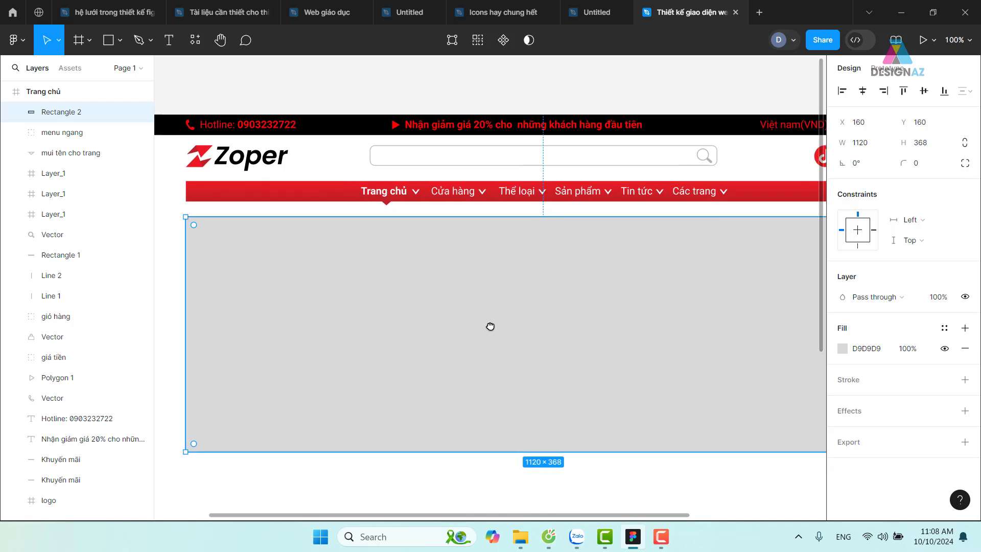
{"action": "left_click", "coordinate": [509, 101]}
{"action": "left_click", "coordinate": [424, 337]}
{"action": "mouse_move", "coordinate": [487, 317]}
{"action": "left_mouse_down"}
{"action": "mouse_move", "coordinate": [473, 292]}
{"action": "mouse_move", "coordinate": [493, 300]}
{"action": "left_mouse_up"}
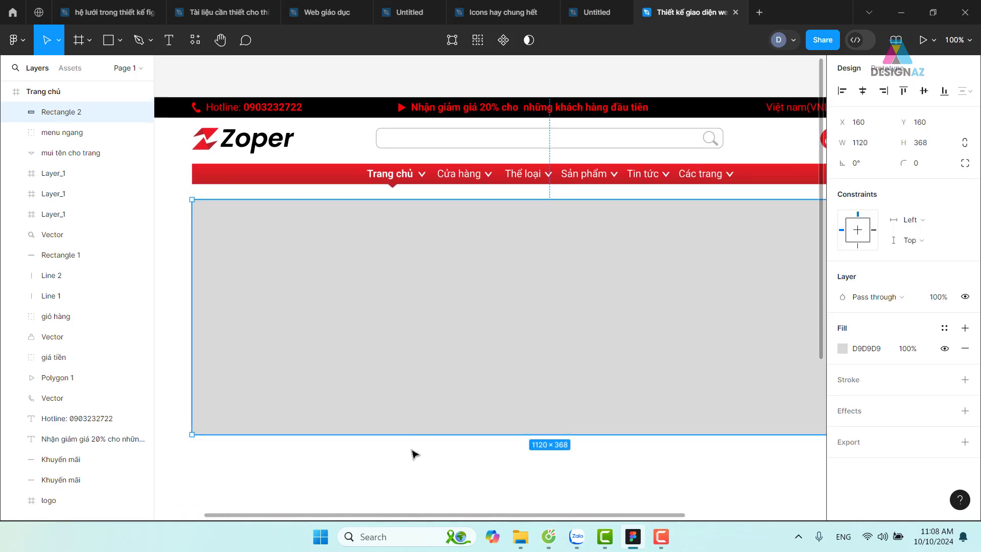
{"action": "left_click", "coordinate": [412, 465]}
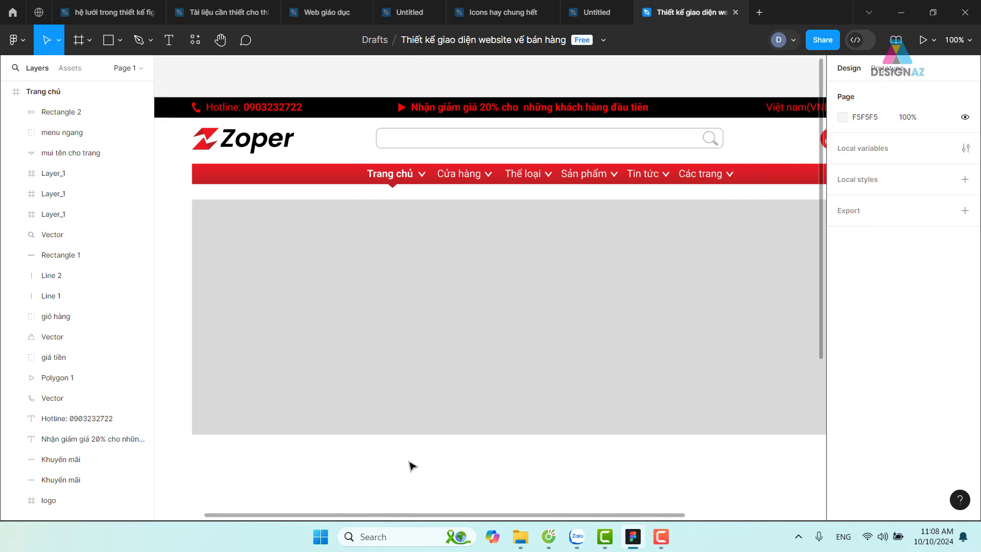
- Import the MEETS COMFORT shoe poster from the webgiay folder and start placing it on the banner
{"action": "left_click", "coordinate": [120, 44]}
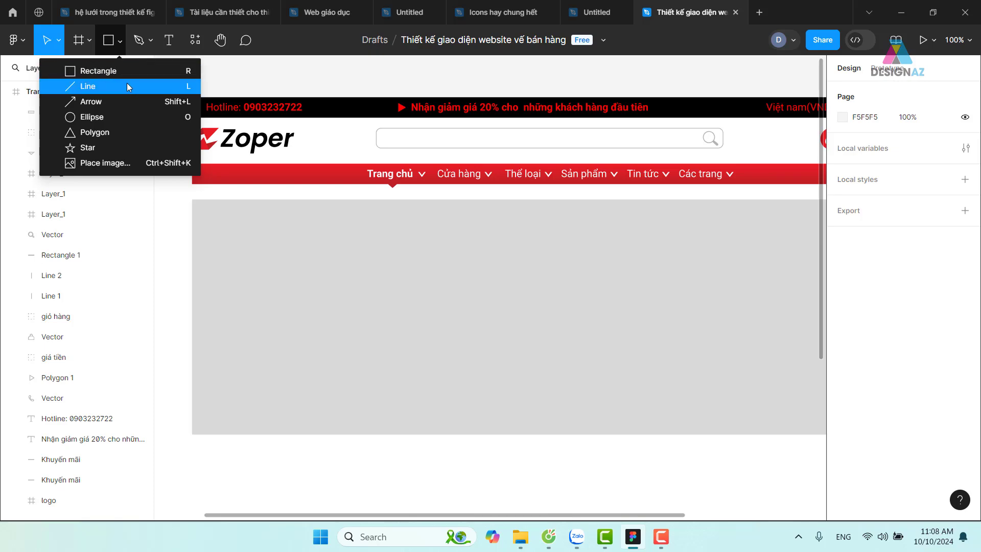
{"action": "left_click", "coordinate": [128, 163]}
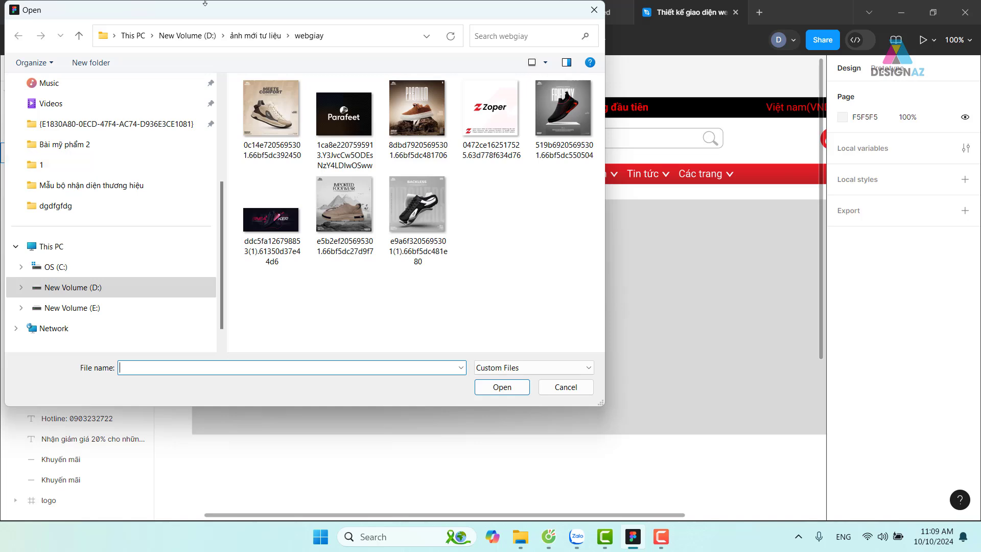
{"action": "left_click", "coordinate": [284, 122]}
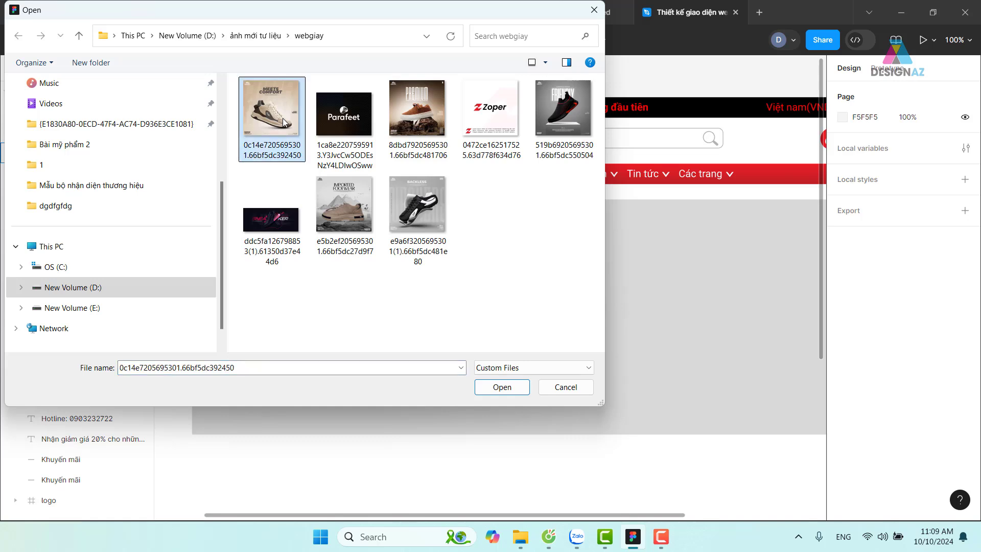
{"action": "left_click", "coordinate": [517, 392]}
{"action": "mouse_move", "coordinate": [274, 255]}
{"action": "left_mouse_down"}
{"action": "mouse_move", "coordinate": [570, 459]}
{"action": "mouse_move", "coordinate": [701, 293]}
{"action": "mouse_move", "coordinate": [703, 246]}
{"action": "left_mouse_up"}
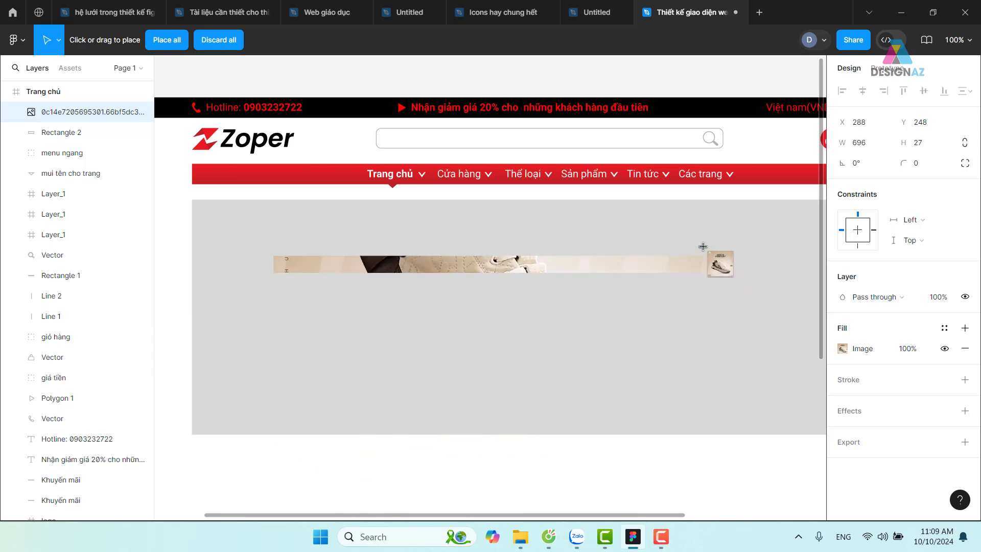
- Size the placed shoe poster to 344×344 on the grey hero banner
{"action": "mouse_move", "coordinate": [703, 246]}
{"action": "left_mouse_down"}
{"action": "mouse_move", "coordinate": [514, 358]}
{"action": "mouse_move", "coordinate": [494, 343]}
{"action": "left_mouse_up"}
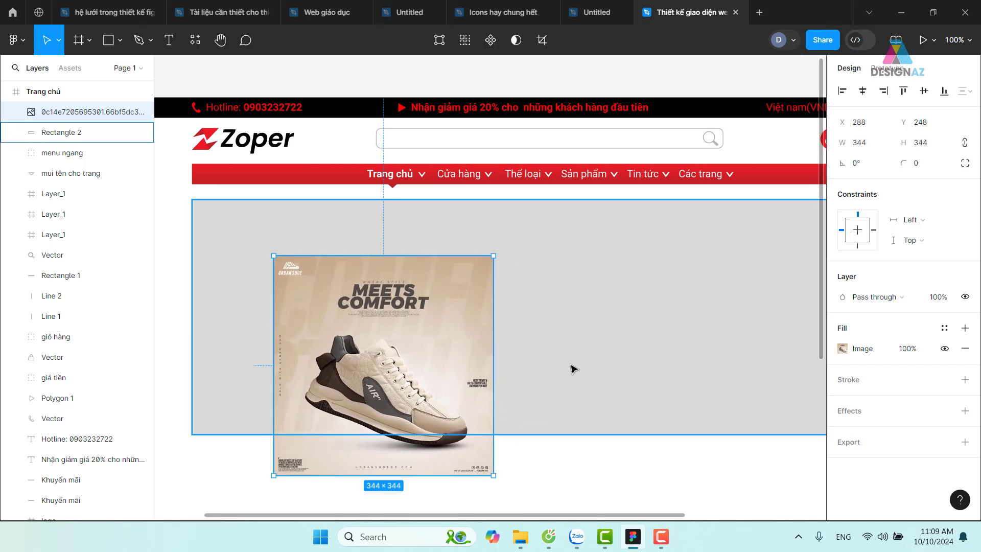
{"action": "left_click", "coordinate": [583, 470]}
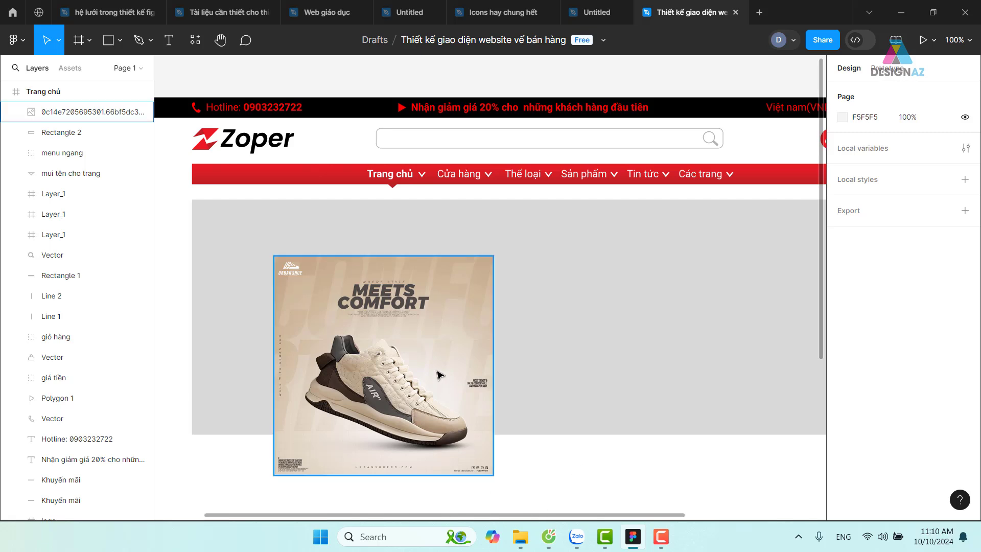
- Move the shoe poster image down to sit just below the grey banner
{"action": "left_click_drag", "start_coordinate": [439, 375], "coordinate": [390, 358]}
{"action": "scroll", "coordinate": [409, 358], "scroll_direction": "down", "scroll_amount": 3}
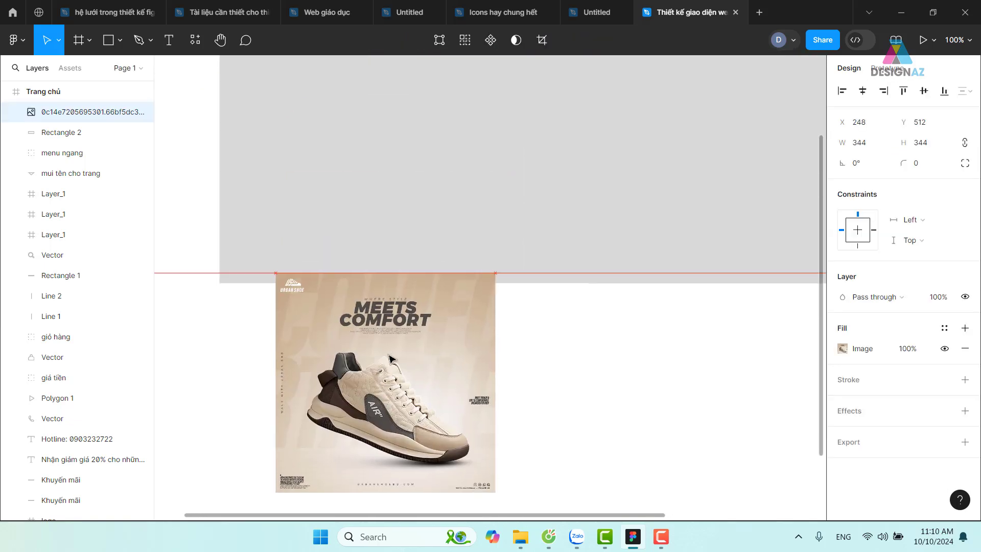
{"action": "mouse_move", "coordinate": [390, 358]}
{"action": "left_mouse_down"}
{"action": "mouse_move", "coordinate": [384, 368]}
{"action": "mouse_move", "coordinate": [435, 299]}
{"action": "left_mouse_up"}
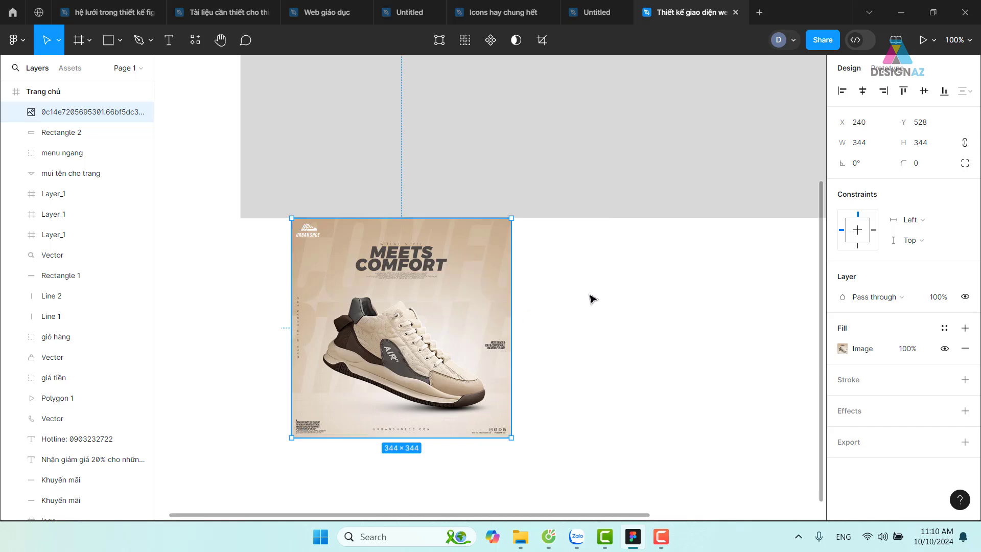
- Select the grey banner rectangle and bring up its D9D9D9 fill settings
{"action": "left_click_drag", "start_coordinate": [617, 294], "coordinate": [601, 361]}
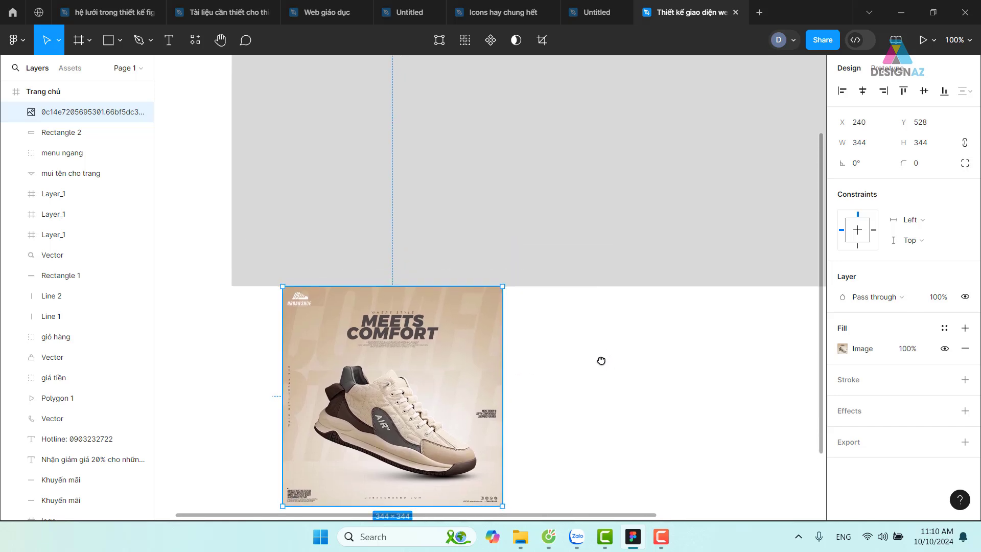
{"action": "left_click", "coordinate": [601, 233]}
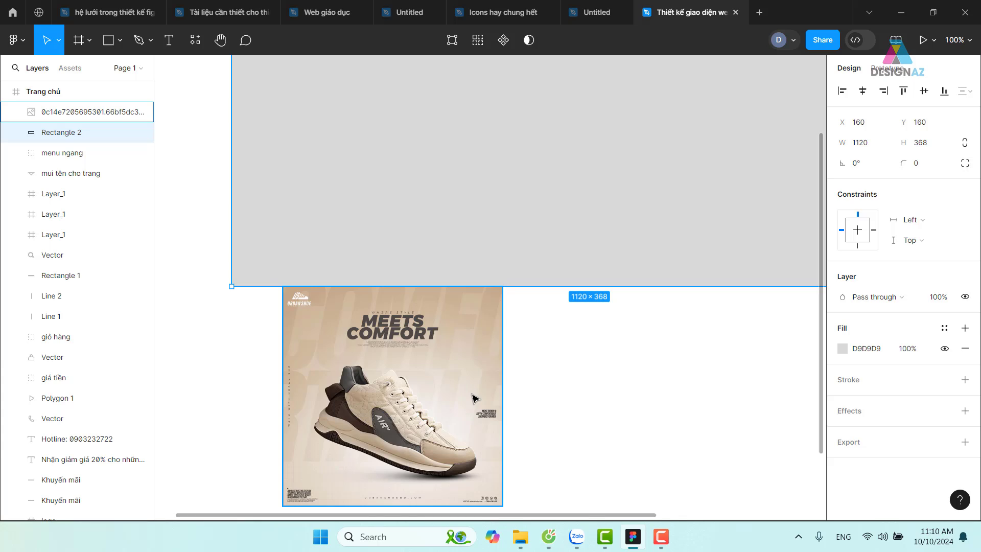
{"action": "left_click", "coordinate": [662, 412]}
{"action": "left_click", "coordinate": [617, 199]}
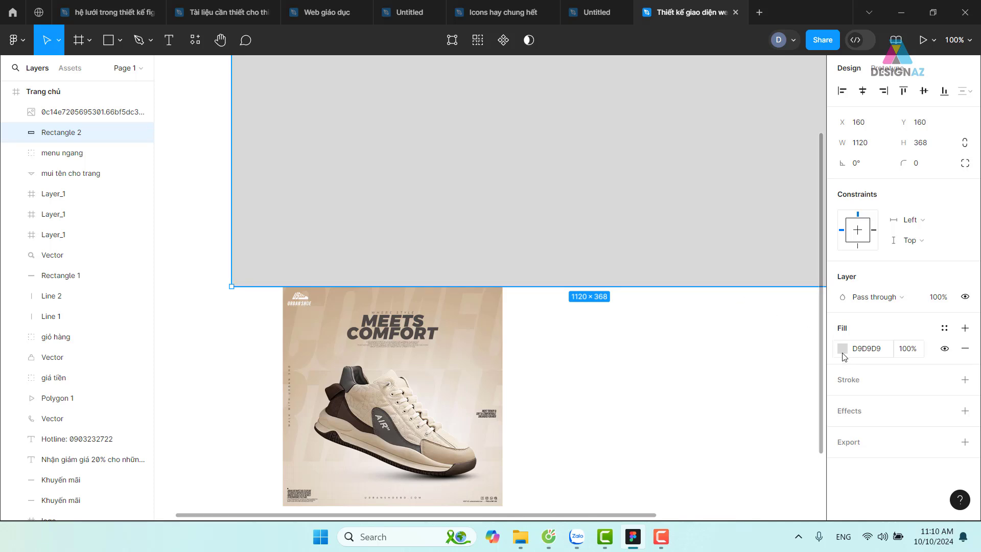
{"action": "left_click", "coordinate": [843, 349]}
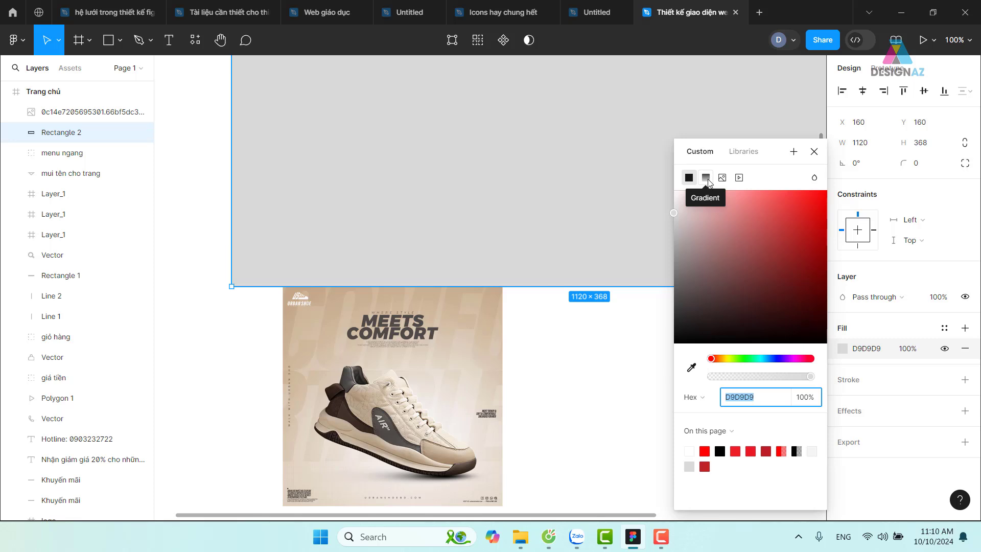
- Give the banner a radial gradient from F1EEE9 to C7AA8A, eyedropped from the shoe poster
{"action": "left_click", "coordinate": [708, 178]}
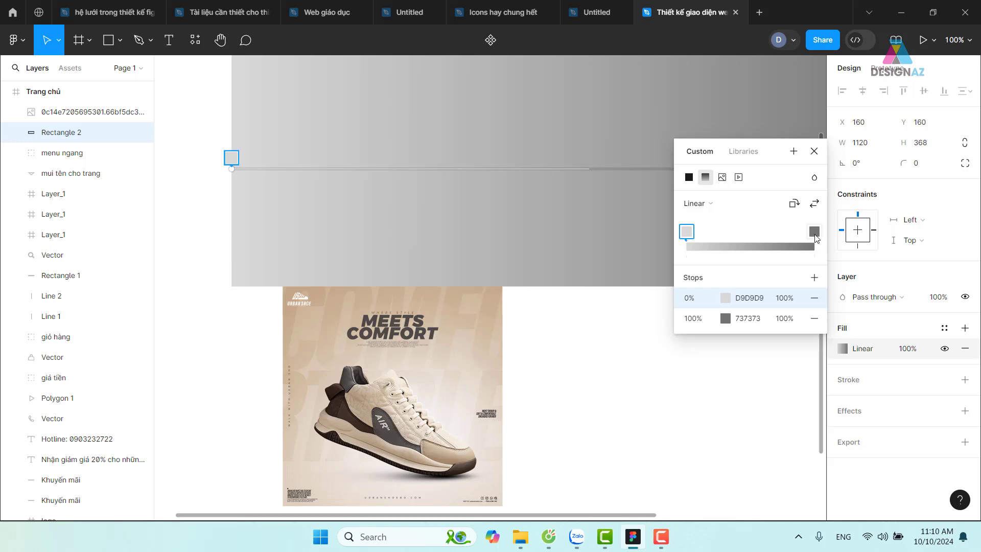
{"action": "left_click", "coordinate": [726, 298]}
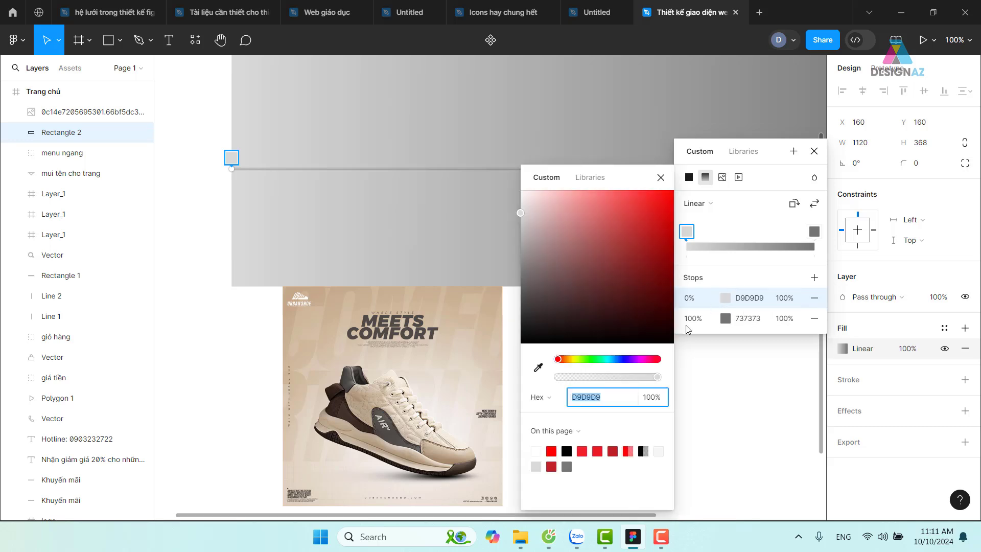
{"action": "left_click", "coordinate": [539, 368]}
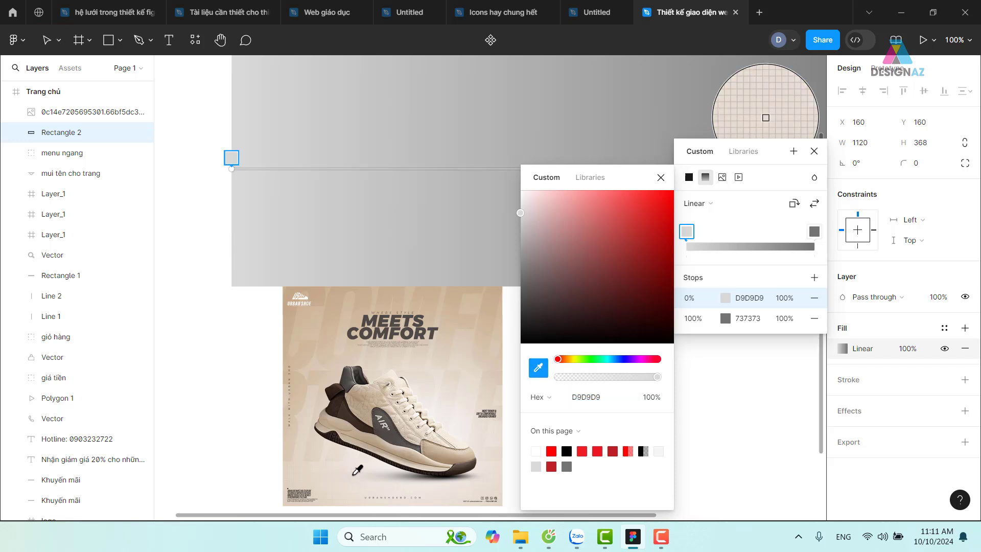
{"action": "left_click", "coordinate": [461, 418]}
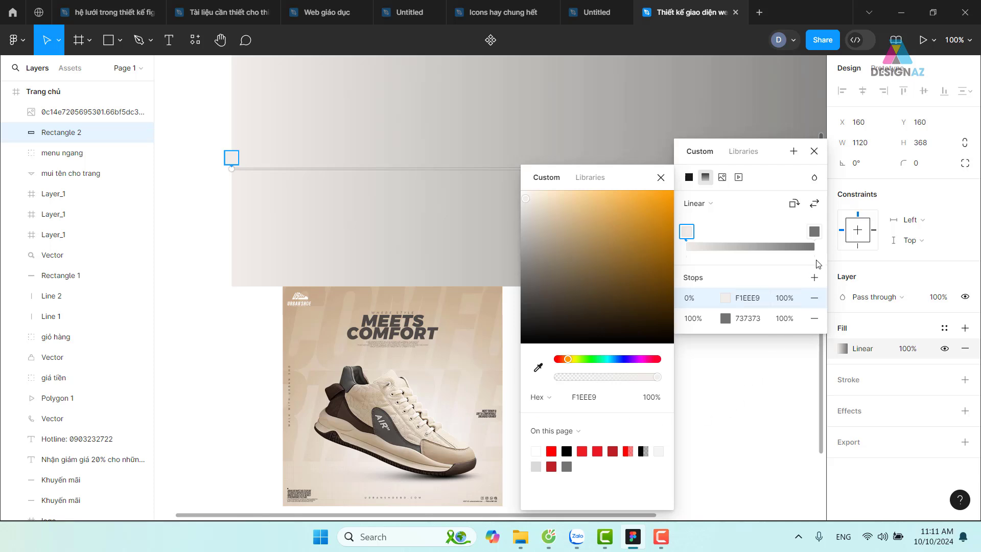
{"action": "left_click", "coordinate": [726, 320]}
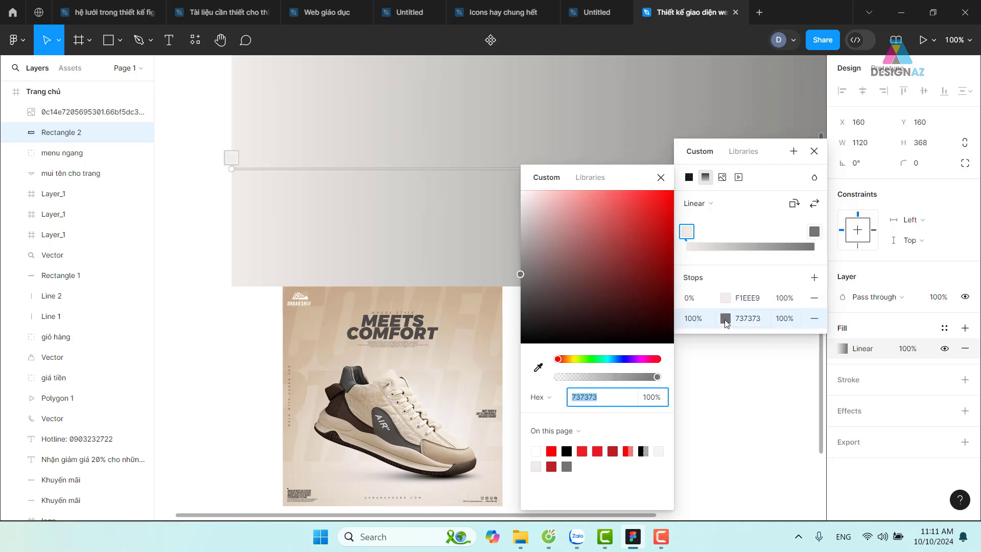
{"action": "left_click", "coordinate": [539, 369]}
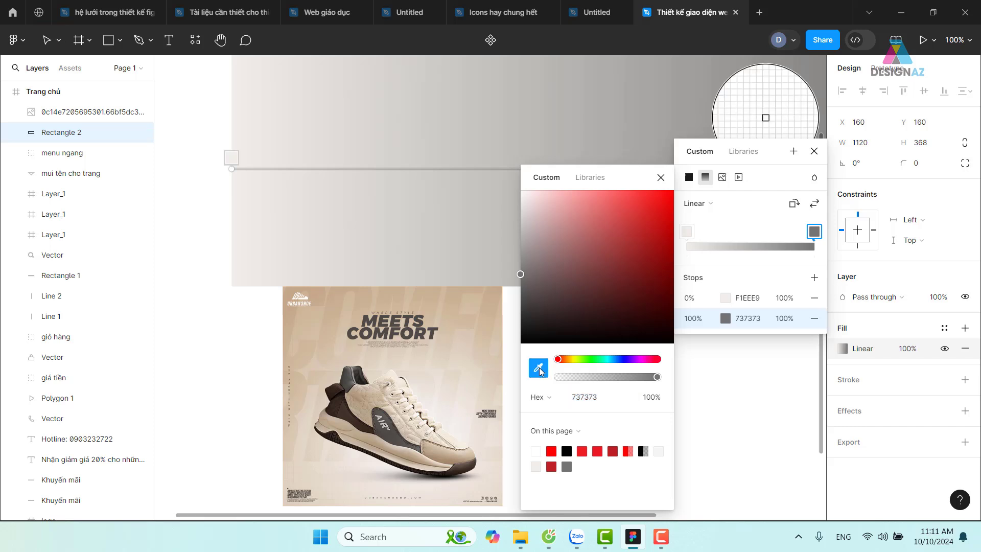
{"action": "left_click", "coordinate": [290, 312]}
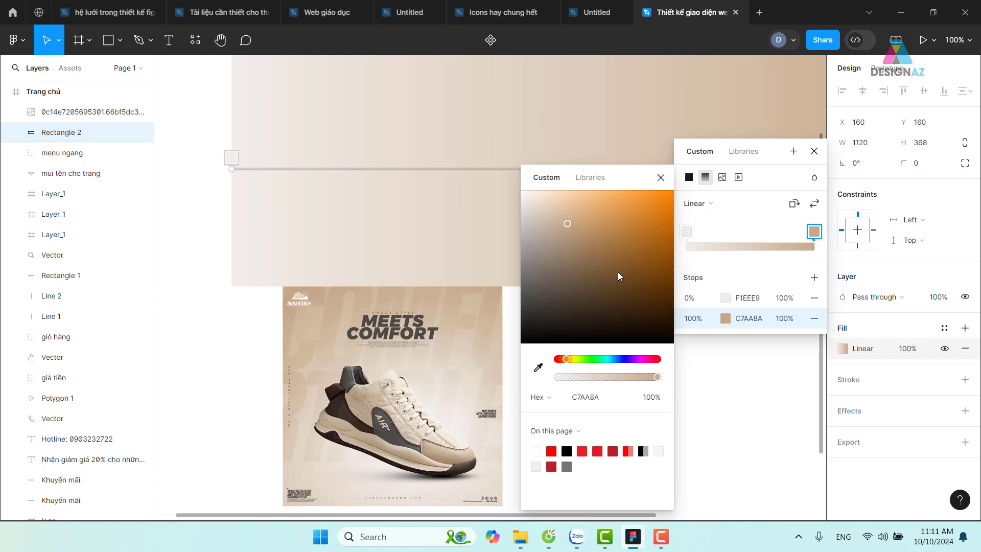
{"action": "left_click", "coordinate": [660, 177]}
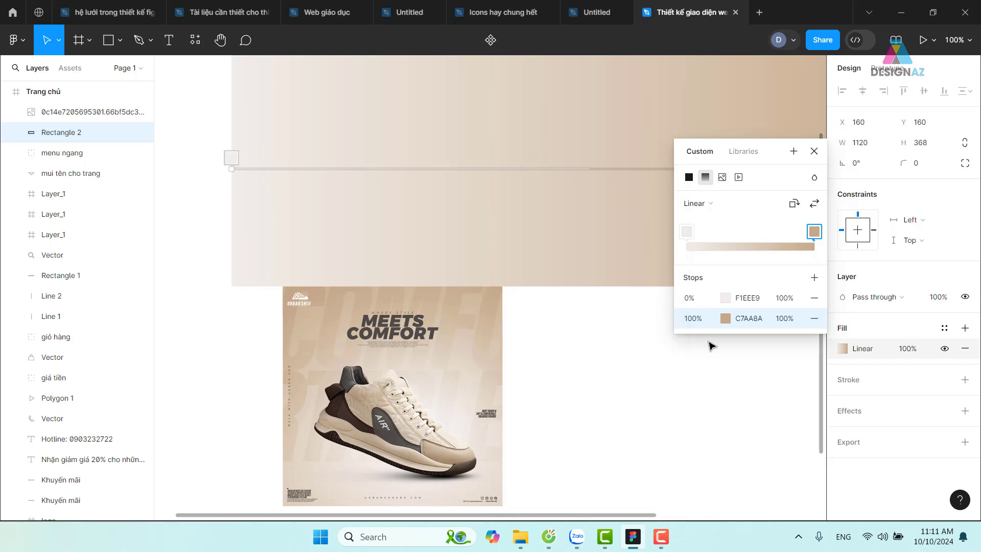
{"action": "left_click", "coordinate": [733, 207]}
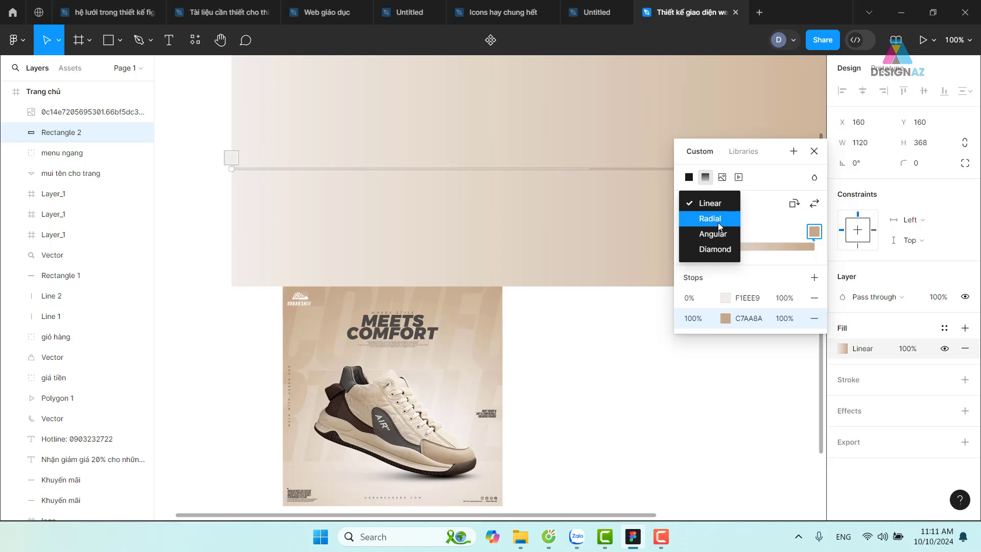
{"action": "left_click", "coordinate": [718, 221]}
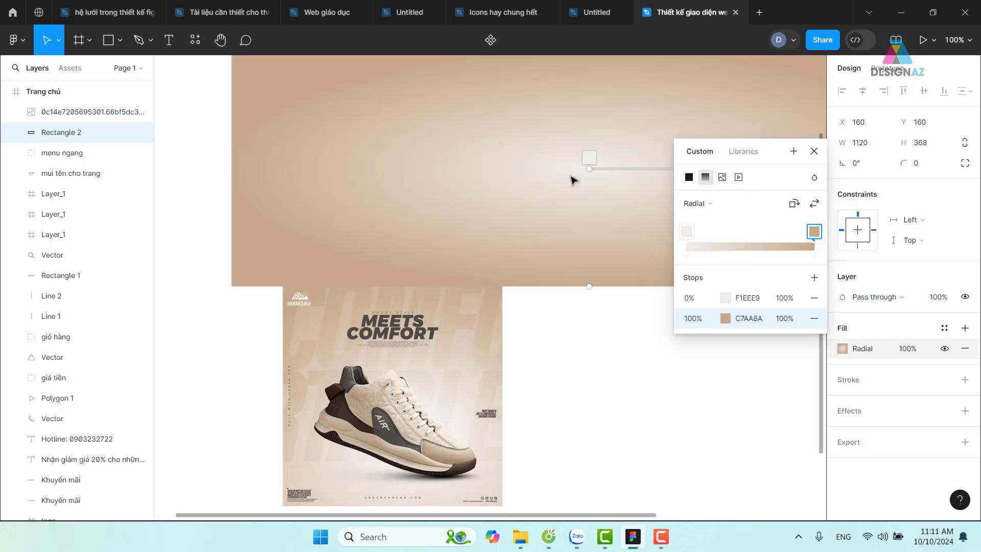
- Drag the radial gradient handles so the cream centre sits left and spreads widely
{"action": "key", "text": "minus"}
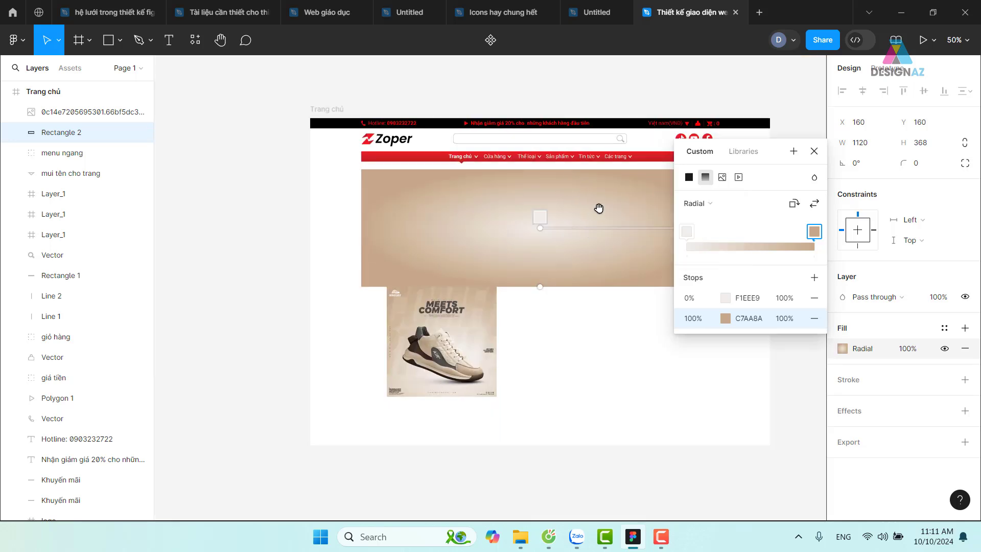
{"action": "left_click_drag", "start_coordinate": [600, 208], "coordinate": [484, 199]}
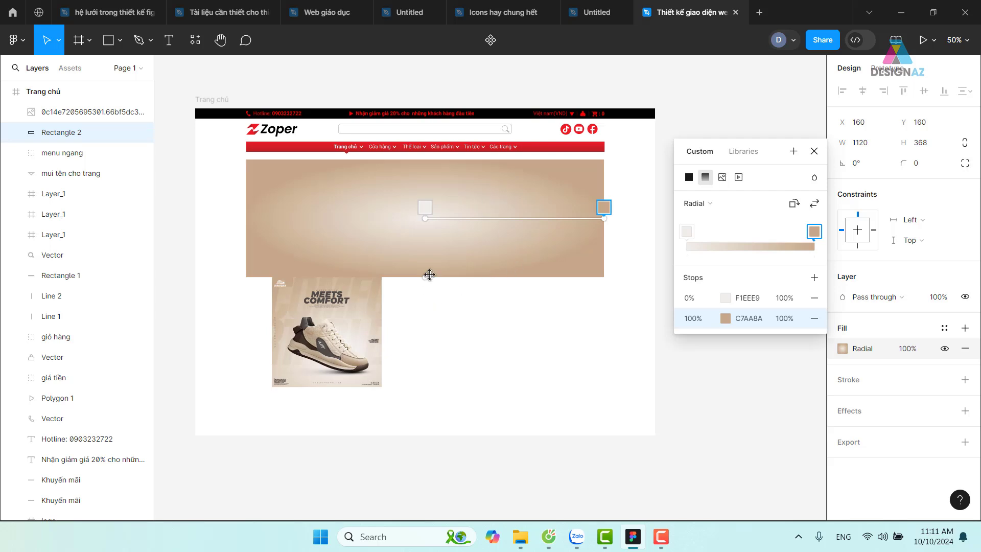
{"action": "left_click_drag", "start_coordinate": [427, 278], "coordinate": [417, 381]}
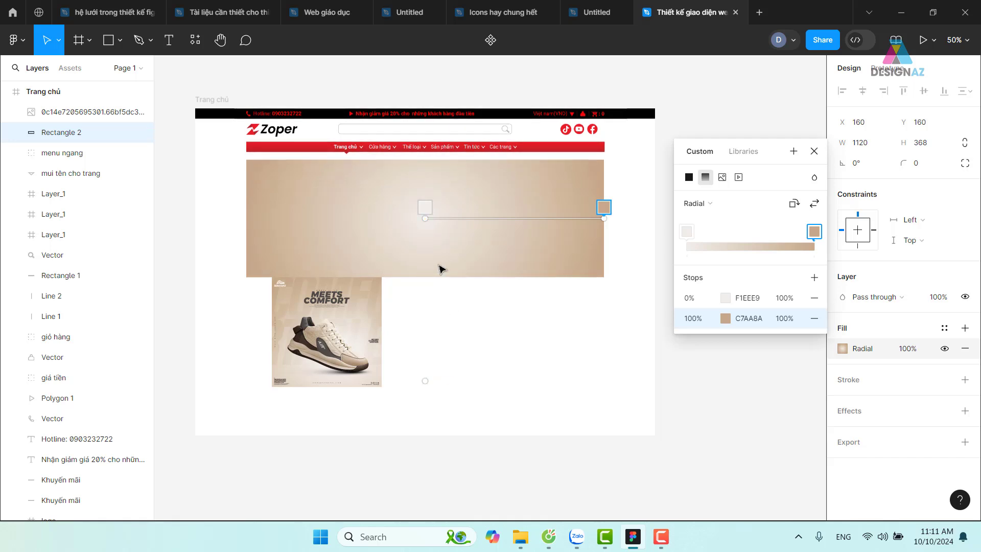
{"action": "left_click_drag", "start_coordinate": [425, 219], "coordinate": [349, 219]}
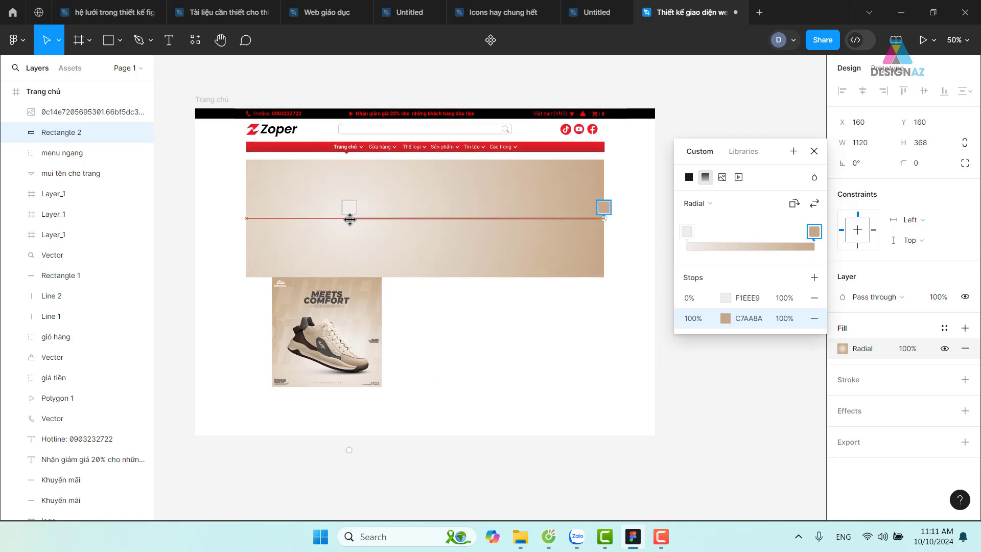
{"action": "left_click_drag", "start_coordinate": [604, 218], "coordinate": [490, 228]}
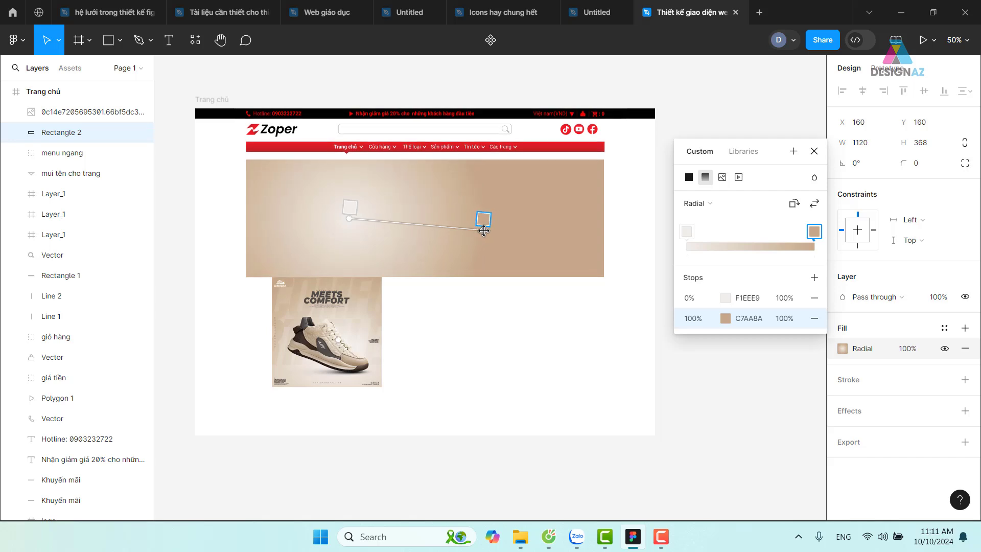
{"action": "mouse_move", "coordinate": [491, 228]}
{"action": "left_mouse_down"}
{"action": "mouse_move", "coordinate": [381, 312]}
{"action": "mouse_move", "coordinate": [532, 307]}
{"action": "left_mouse_up"}
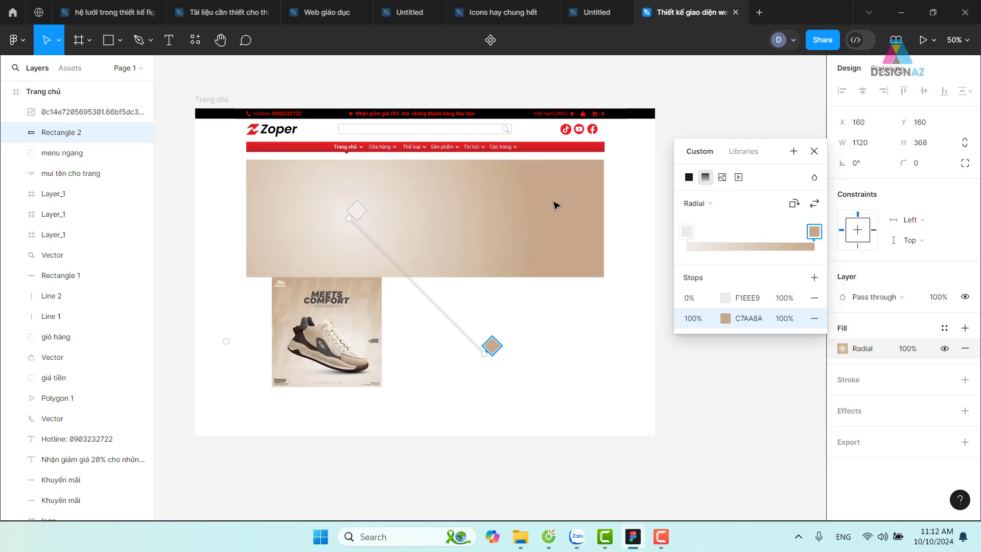
- Close the gradient settings and select the shoe poster, zooming in on its AIR logo
{"action": "left_click", "coordinate": [814, 151]}
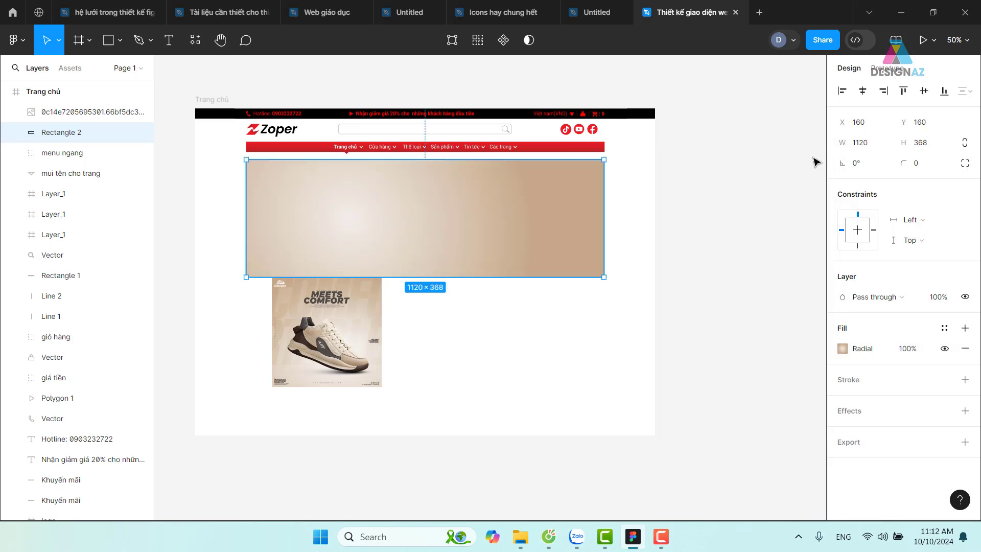
{"action": "left_click", "coordinate": [674, 307]}
{"action": "left_click", "coordinate": [369, 356]}
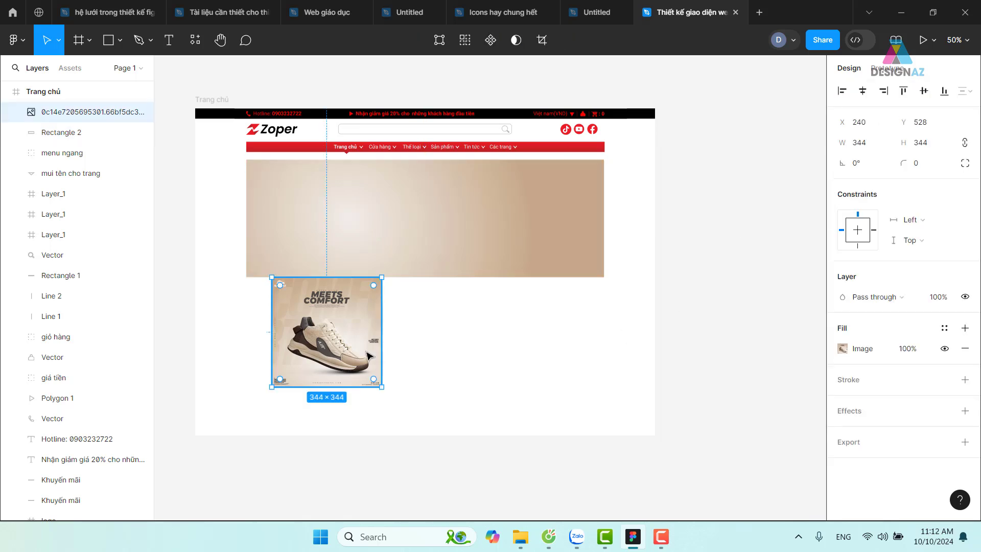
{"action": "scroll", "coordinate": [369, 356], "scroll_direction": "up", "scroll_amount": 5, "text": "ctrl"}
{"action": "scroll", "coordinate": [368, 355], "scroll_direction": "right", "scroll_amount": 3}
{"action": "left_click_drag", "start_coordinate": [322, 307], "coordinate": [694, 225]}
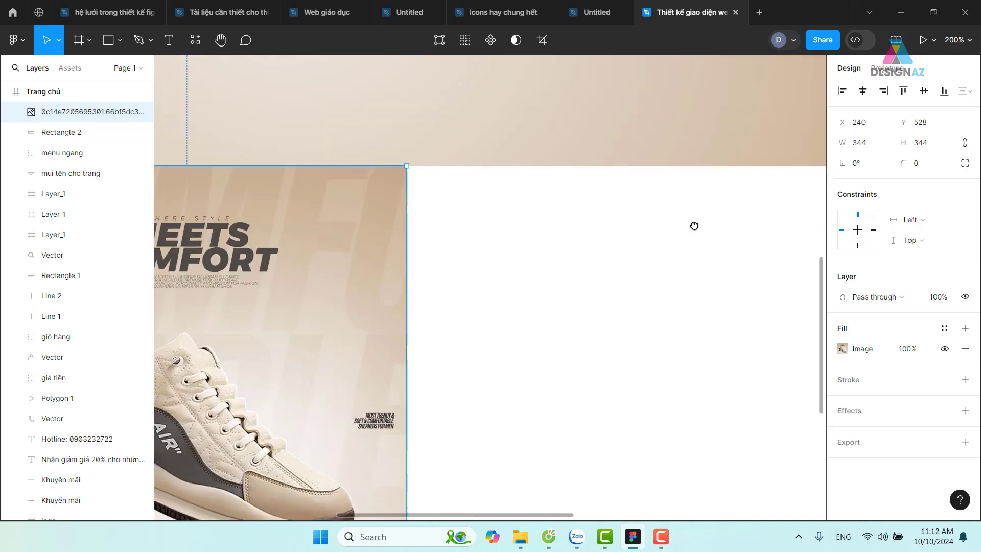
{"action": "scroll", "coordinate": [694, 225], "scroll_direction": "left", "scroll_amount": 5}
{"action": "scroll", "coordinate": [620, 180], "scroll_direction": "down", "scroll_amount": 3}
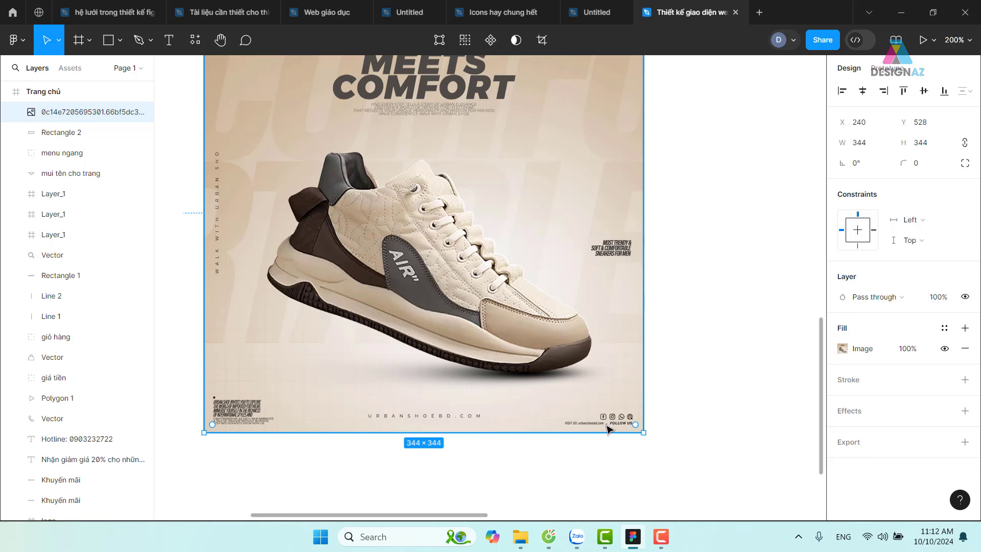
{"action": "key", "text": "ctrl+plus"}
{"action": "left_click_drag", "start_coordinate": [335, 266], "coordinate": [504, 368]}
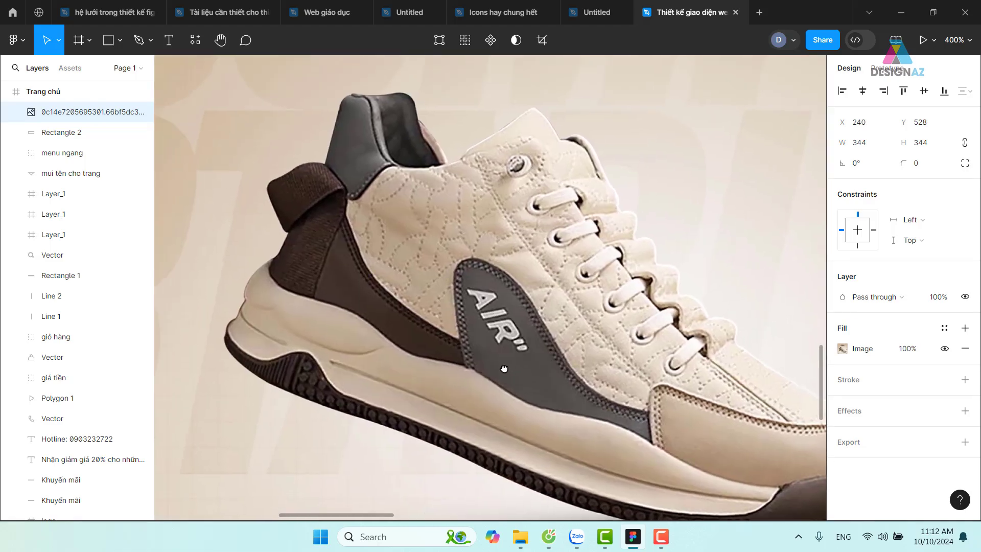
{"action": "key", "text": "ctrl+minus"}
{"action": "key", "text": "ctrl+minus"}
{"action": "key", "text": "ctrl+minus"}
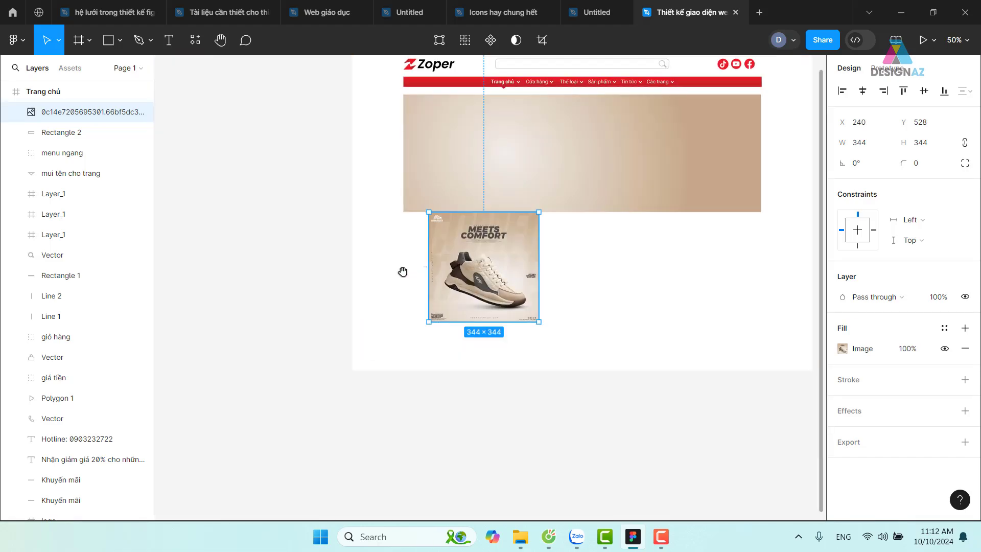
- Move the shoe poster image to X 304, Y 600
{"action": "left_click", "coordinate": [637, 300]}
{"action": "left_click_drag", "start_coordinate": [496, 282], "coordinate": [517, 305]}
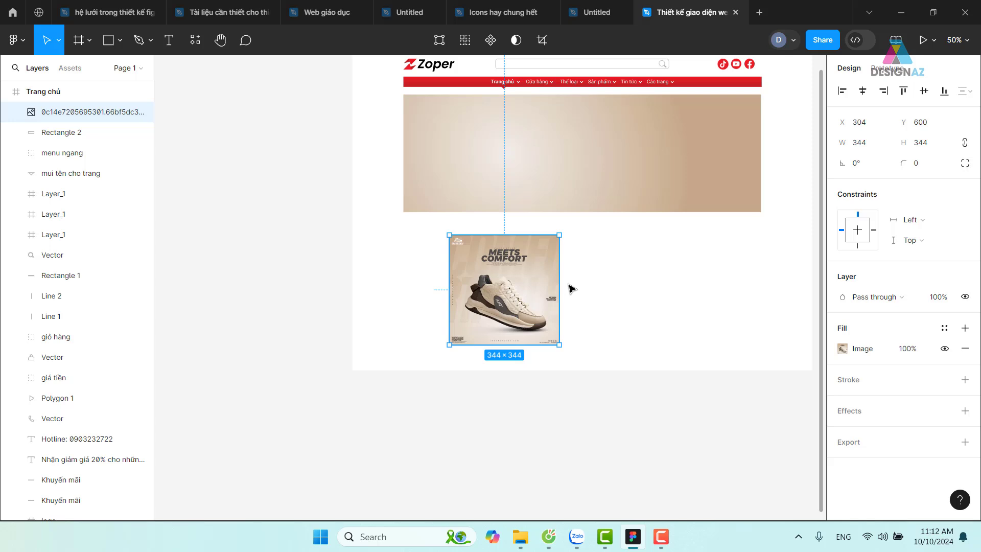
{"action": "mouse_move", "coordinate": [715, 267]}
{"action": "left_mouse_down"}
{"action": "mouse_move", "coordinate": [550, 311]}
{"action": "mouse_move", "coordinate": [662, 313]}
{"action": "left_mouse_up"}
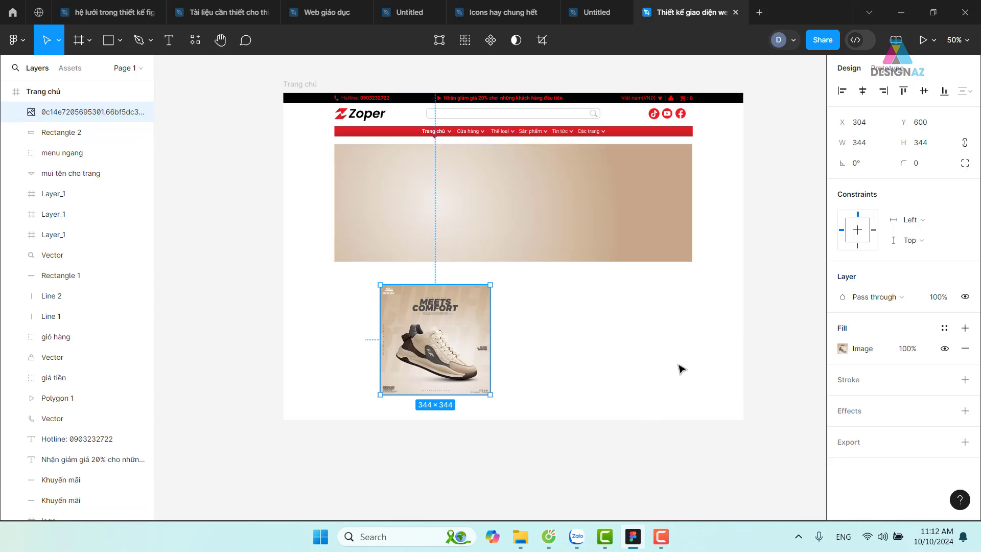
{"action": "left_click", "coordinate": [601, 353]}
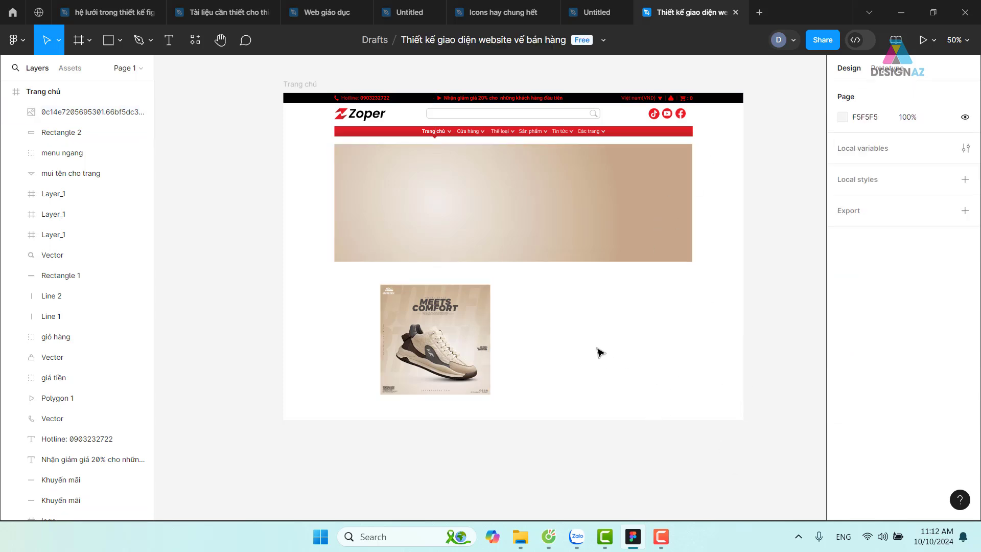
- Extend the Trang chủ page frame to 1639 px tall
{"action": "left_click", "coordinate": [615, 403]}
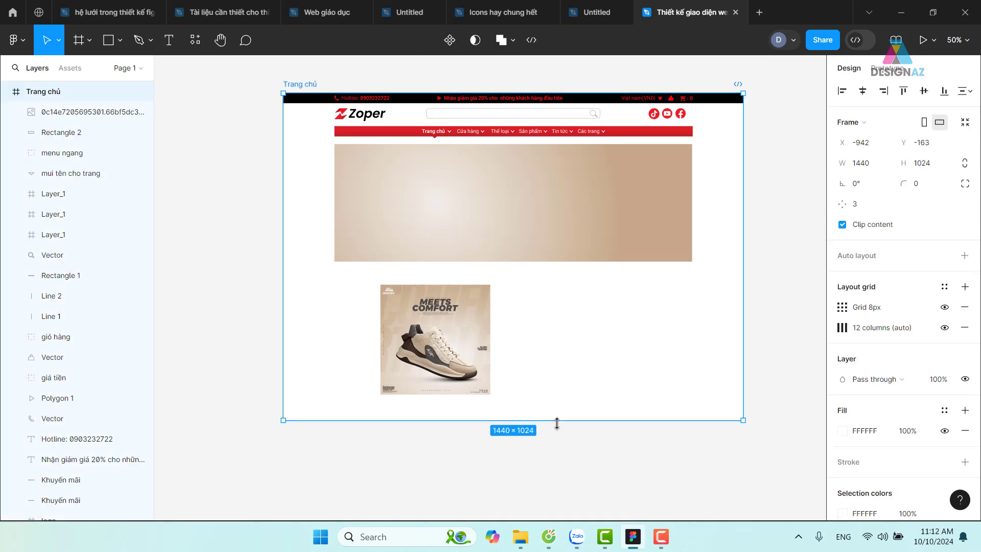
{"action": "left_click_drag", "start_coordinate": [557, 423], "coordinate": [557, 473]}
{"action": "scroll", "coordinate": [613, 312], "scroll_direction": "down", "scroll_amount": 3}
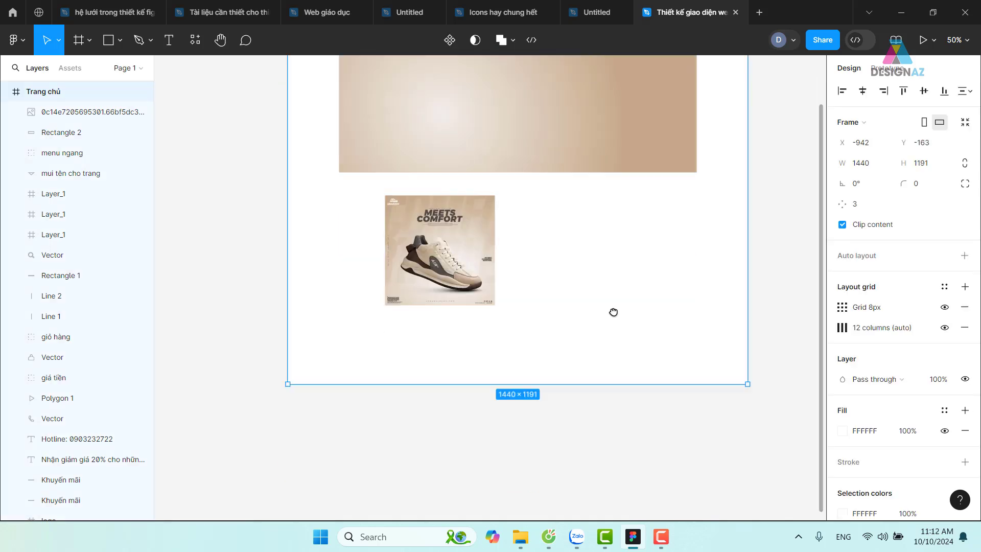
{"action": "scroll", "coordinate": [613, 312], "scroll_direction": "down", "scroll_amount": 2}
{"action": "left_click_drag", "start_coordinate": [626, 332], "coordinate": [617, 476]}
{"action": "mouse_move", "coordinate": [644, 276]}
{"action": "left_mouse_down"}
{"action": "mouse_move", "coordinate": [596, 390]}
{"action": "mouse_move", "coordinate": [607, 405]}
{"action": "left_mouse_up"}
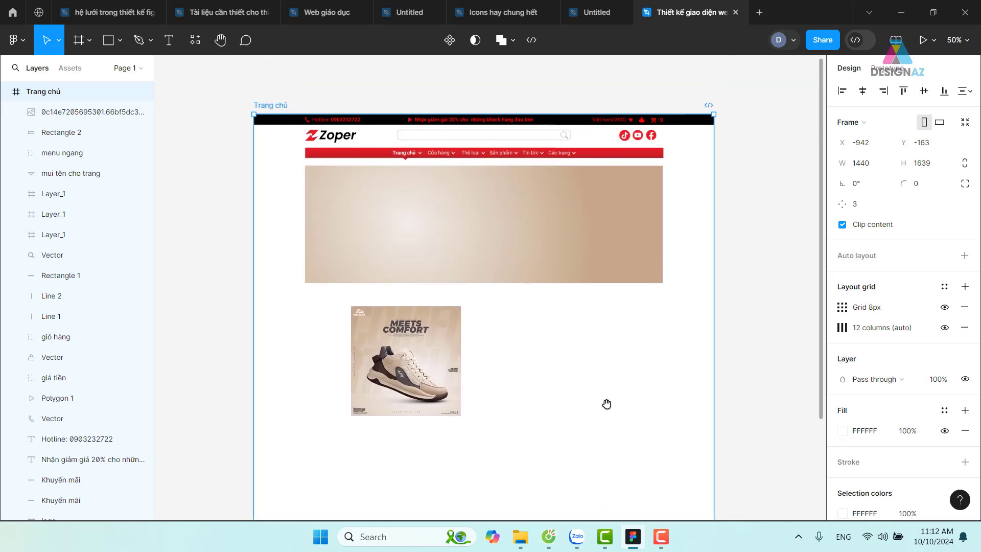
{"action": "left_click", "coordinate": [409, 375]}
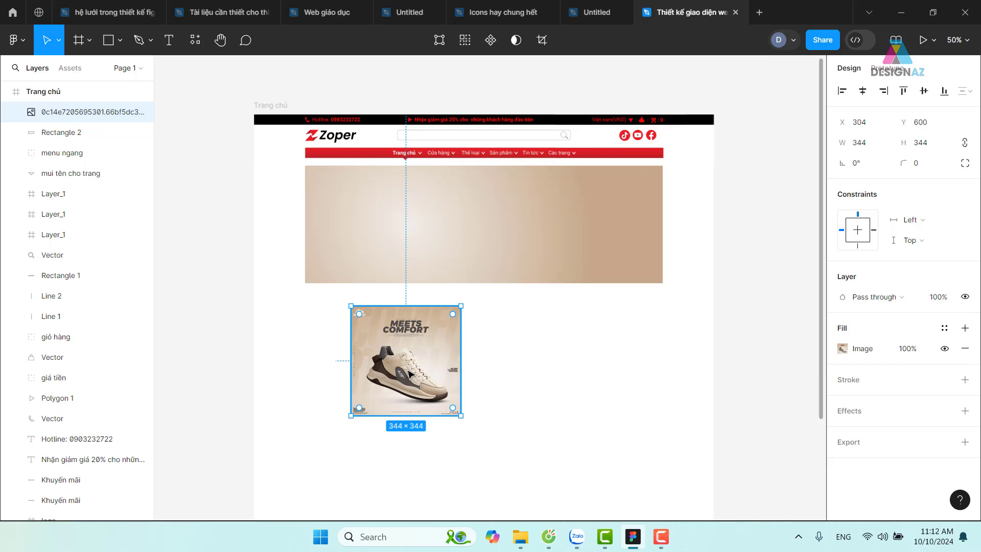
- Rename the Rectangle 2 banner layer to 'slide'
{"action": "left_click", "coordinate": [418, 245]}
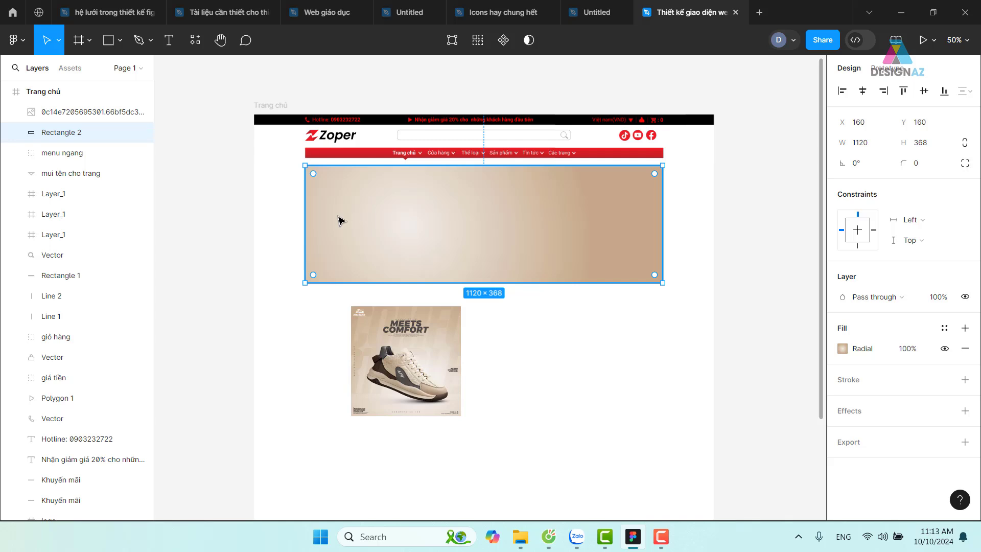
{"action": "right_click", "coordinate": [70, 137]}
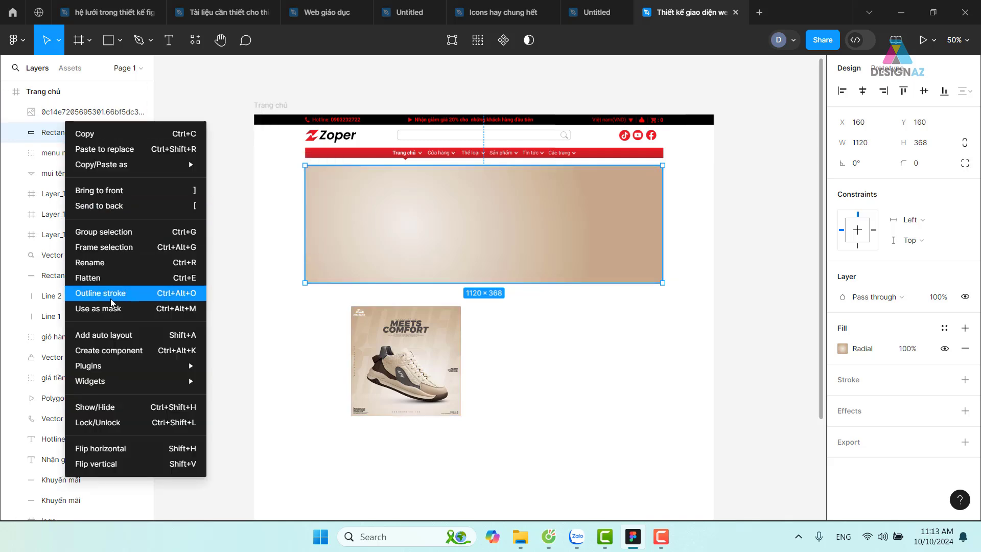
{"action": "left_click", "coordinate": [136, 269]}
{"action": "key", "text": "BackSpace"}
{"action": "type", "text": "slide"}
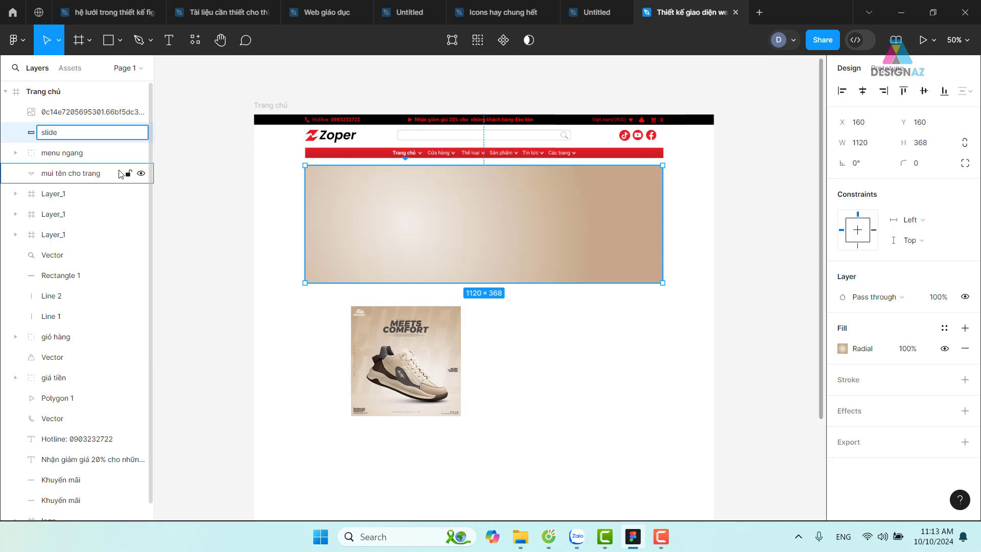
{"action": "key", "text": "Return"}
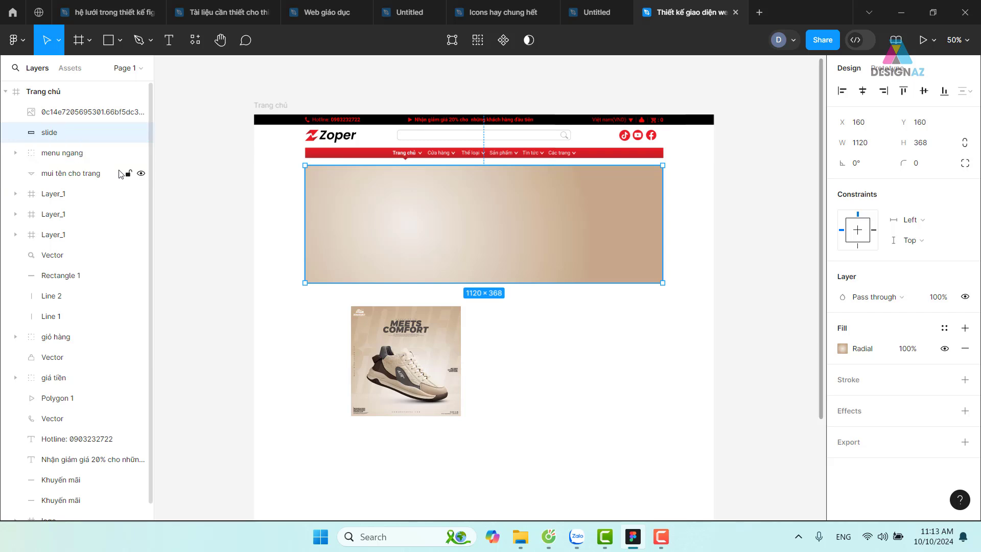
{"action": "left_click", "coordinate": [268, 248]}
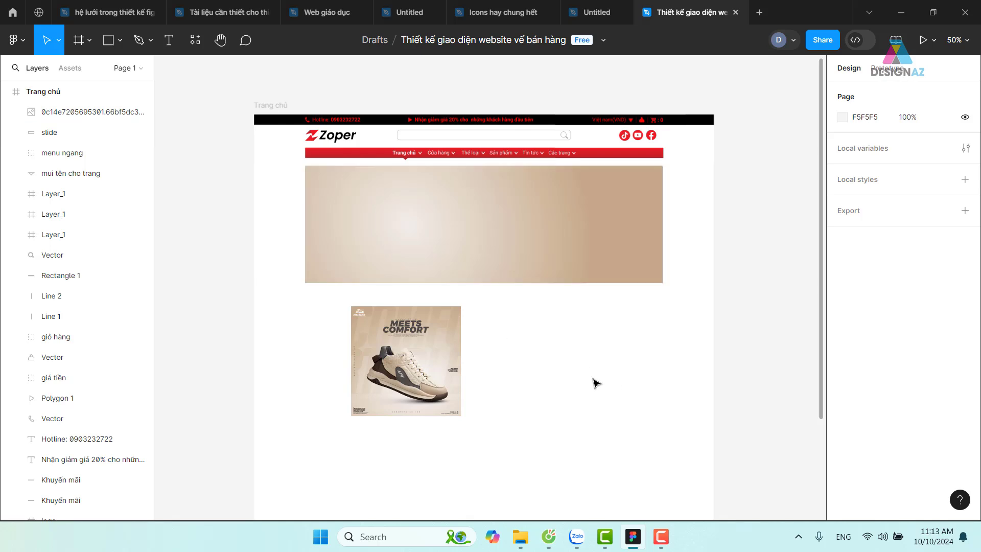
- Lock the shoe poster layer and confirm it can no longer be dragged
{"action": "left_click", "coordinate": [434, 374]}
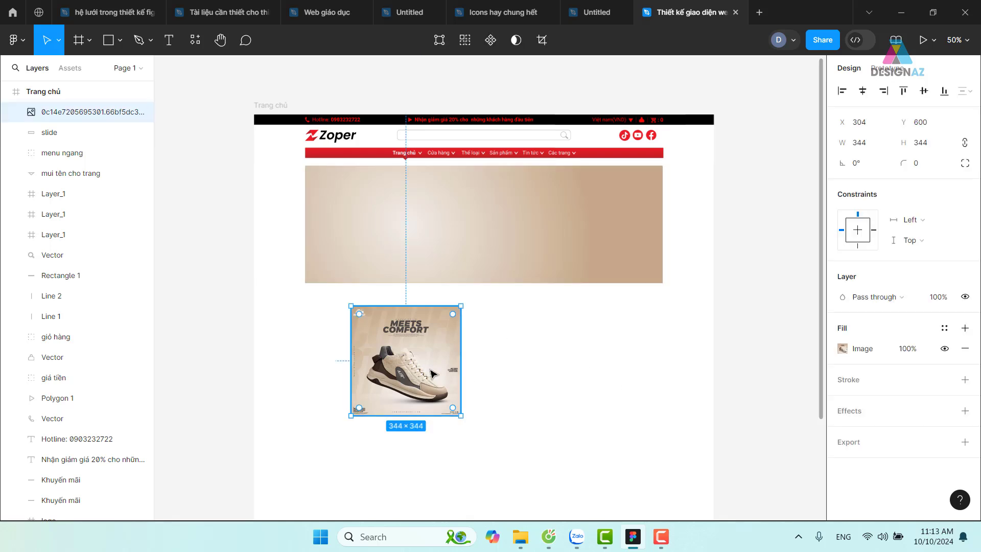
{"action": "right_click", "coordinate": [431, 367]}
{"action": "mouse_move", "coordinate": [449, 366]}
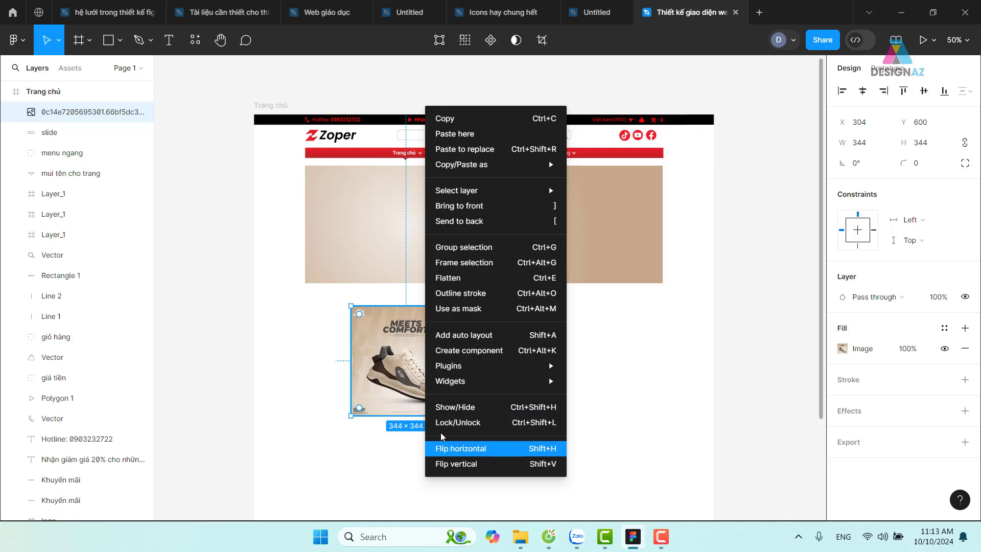
{"action": "left_click", "coordinate": [496, 422]}
{"action": "left_click", "coordinate": [583, 367]}
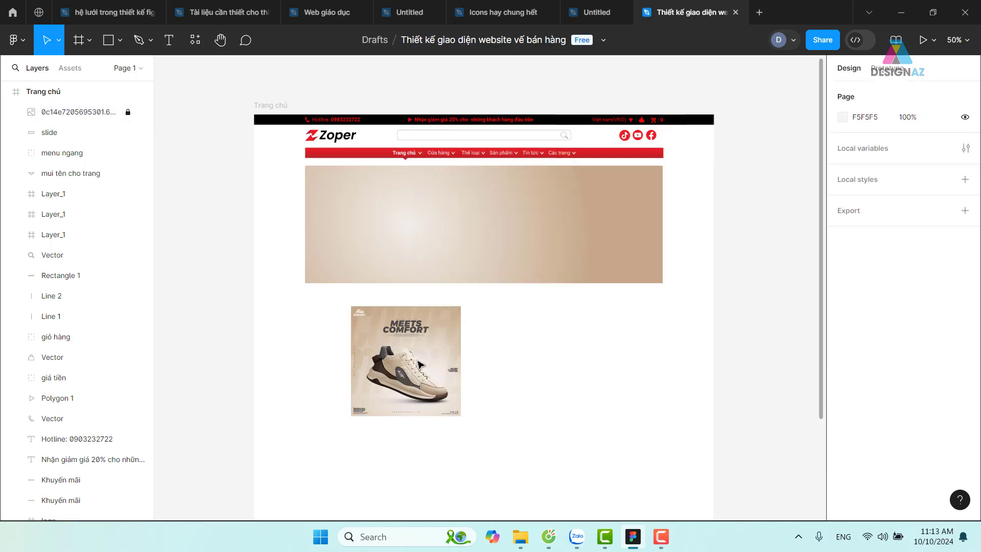
{"action": "left_click_drag", "start_coordinate": [422, 376], "coordinate": [318, 295]}
{"action": "left_click_drag", "start_coordinate": [460, 453], "coordinate": [354, 399]}
- Unlock the shoe poster, nudge it to X 298, and lock it again
{"action": "right_click", "coordinate": [418, 360]}
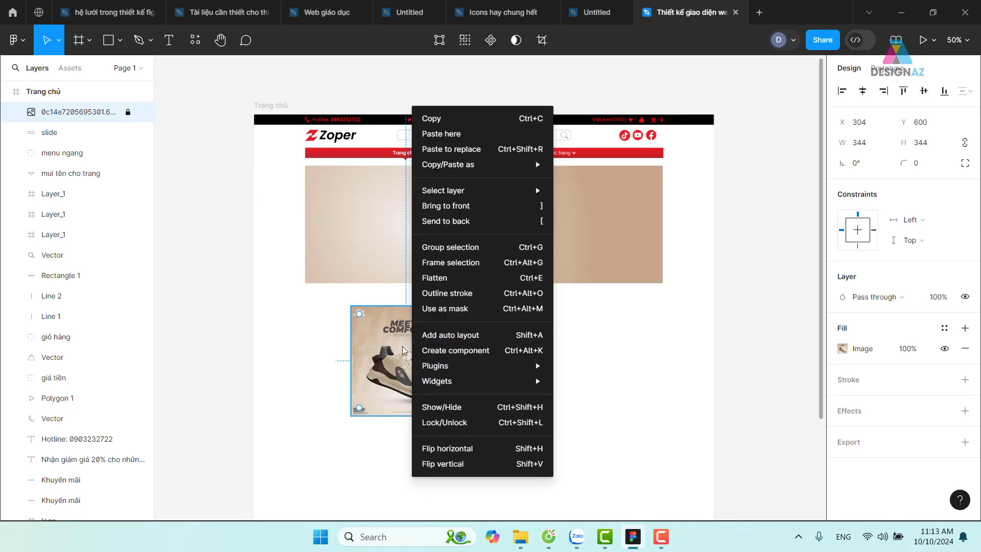
{"action": "left_click", "coordinate": [457, 428]}
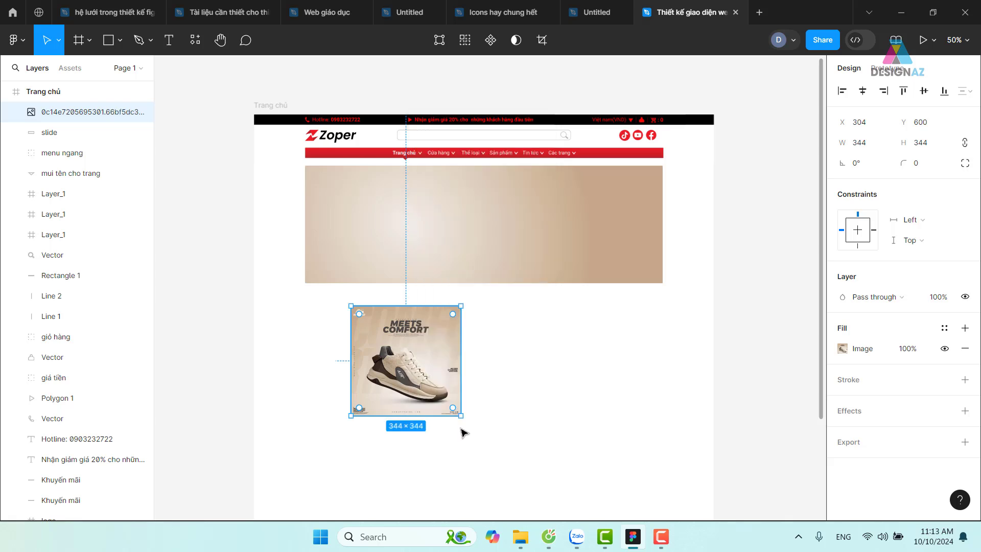
{"action": "mouse_move", "coordinate": [409, 377]}
{"action": "left_mouse_down"}
{"action": "mouse_move", "coordinate": [437, 378]}
{"action": "mouse_move", "coordinate": [428, 378]}
{"action": "left_mouse_up"}
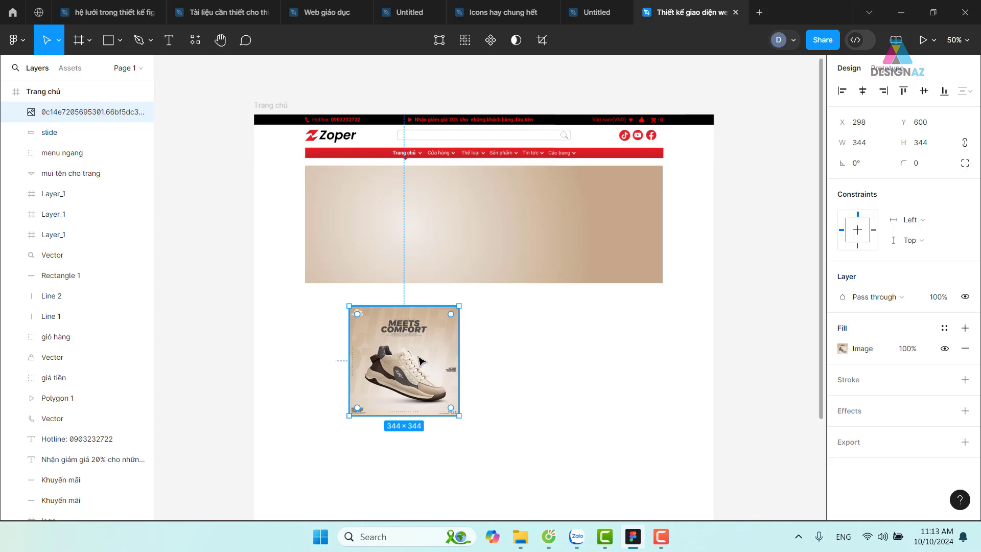
{"action": "right_click", "coordinate": [439, 336]}
{"action": "left_click", "coordinate": [502, 425]}
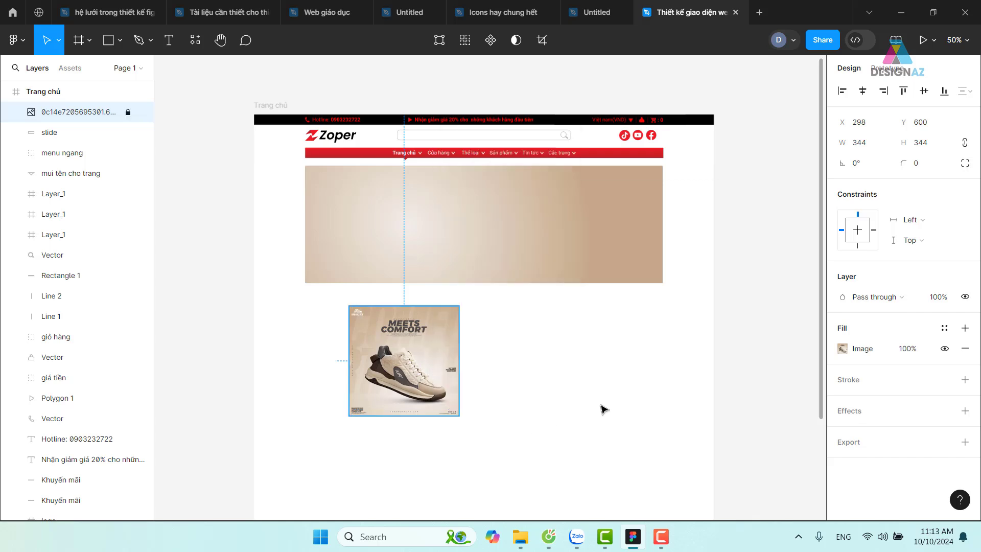
{"action": "left_click", "coordinate": [593, 404]}
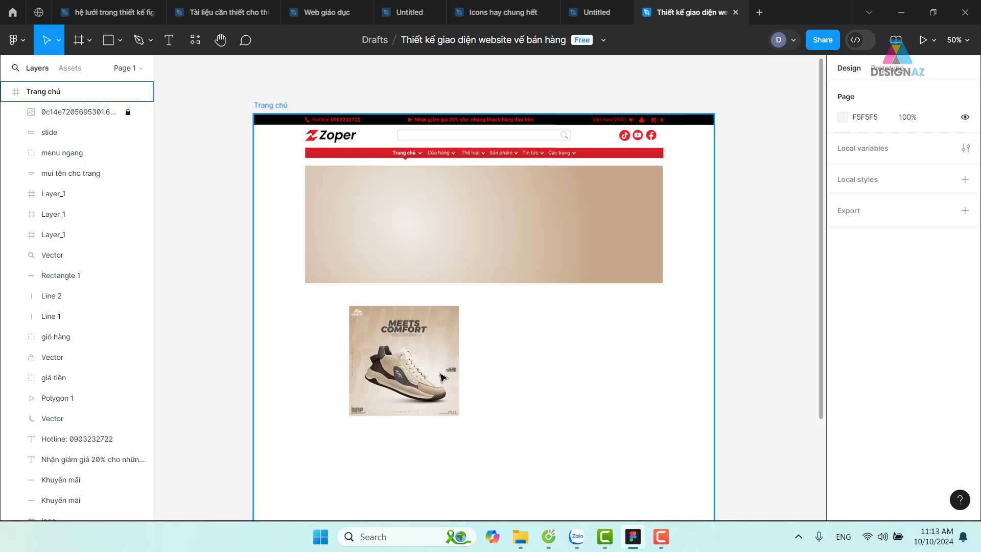
{"action": "scroll", "coordinate": [440, 377], "scroll_direction": "up", "scroll_amount": 5}
{"action": "scroll", "coordinate": [440, 377], "scroll_direction": "up", "scroll_amount": 3}
{"action": "left_click_drag", "start_coordinate": [440, 378], "coordinate": [548, 256]}
- Switch to the Pen tool and zoom in on the hero shoe's laces and toe
{"action": "scroll", "coordinate": [473, 355], "scroll_direction": "down", "scroll_amount": 3}
{"action": "scroll", "coordinate": [473, 355], "scroll_direction": "left", "scroll_amount": 3}
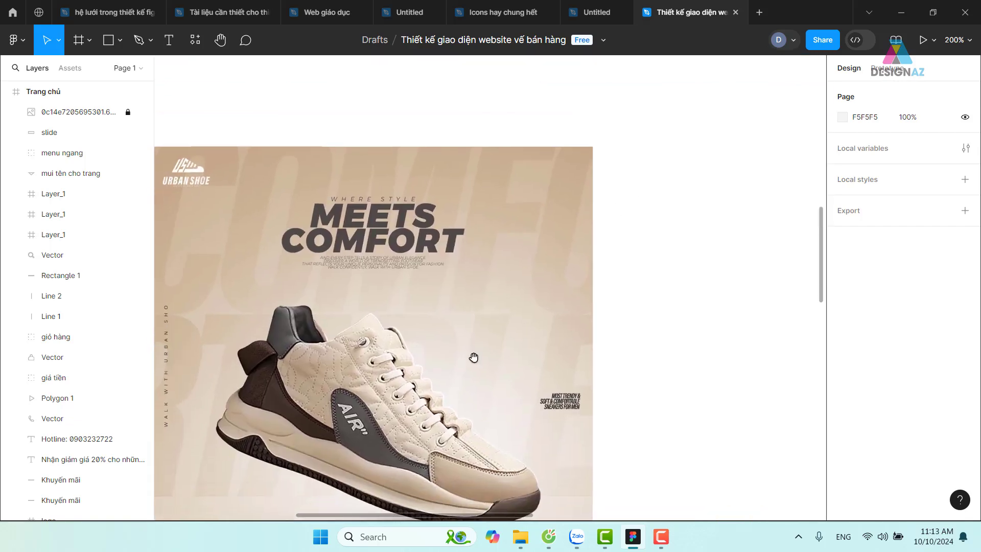
{"action": "left_click_drag", "start_coordinate": [473, 355], "coordinate": [557, 243]}
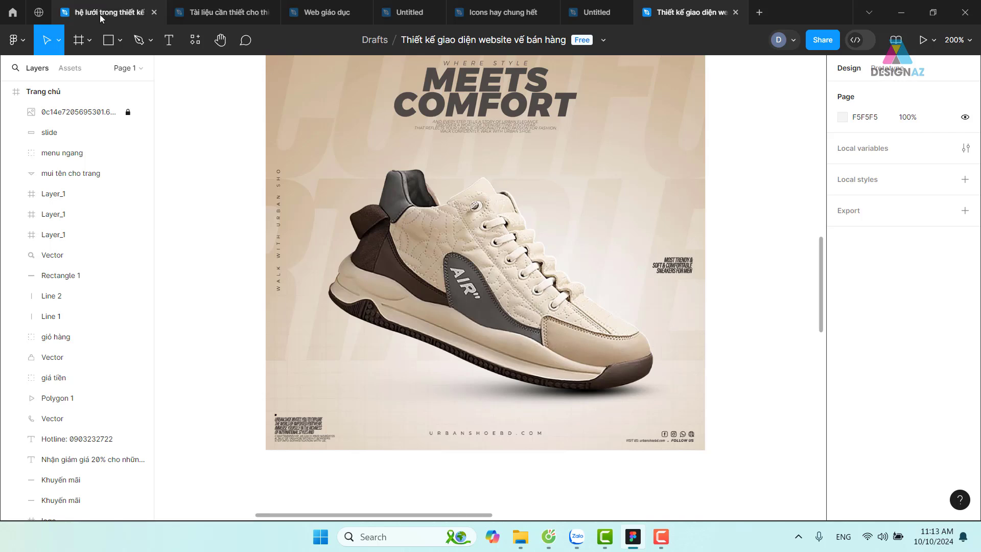
{"action": "left_click", "coordinate": [137, 43]}
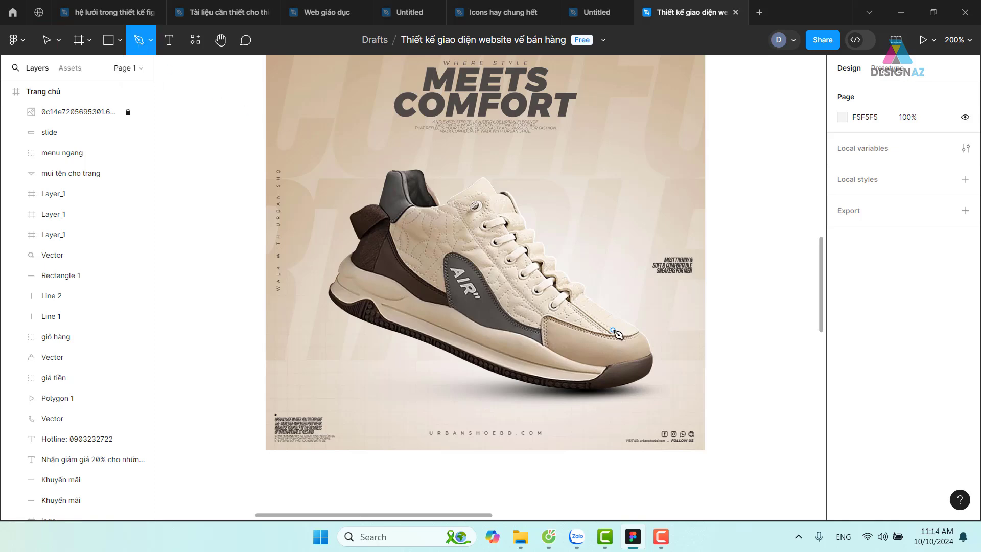
{"action": "scroll", "coordinate": [618, 333], "scroll_direction": "up", "scroll_amount": 5}
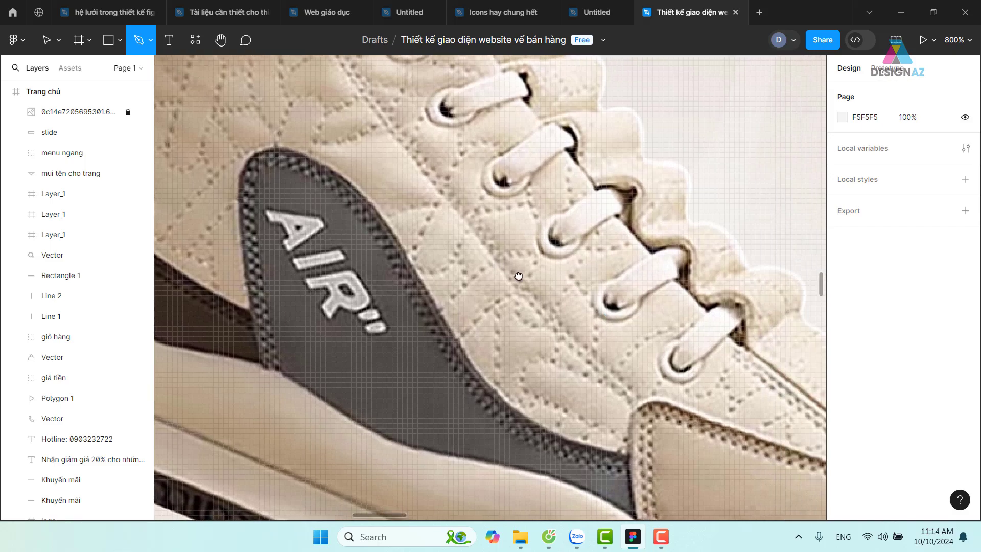
{"action": "left_click_drag", "start_coordinate": [517, 276], "coordinate": [354, 258]}
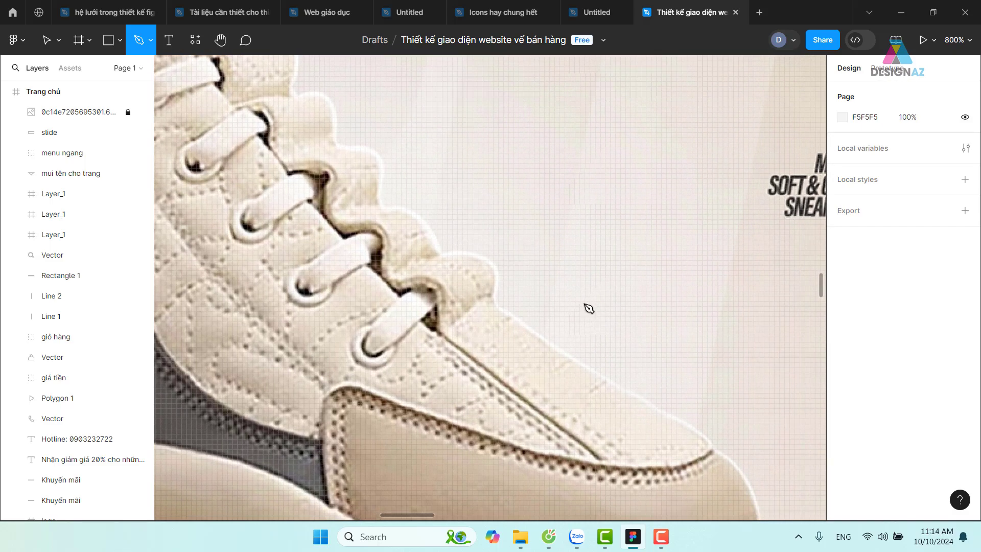
{"action": "left_click", "coordinate": [646, 304]}
- Toggle the layout grids on and off with Ctrl+Shift+4, then zoom to 800% on the toe
{"action": "key", "text": "shift+0"}
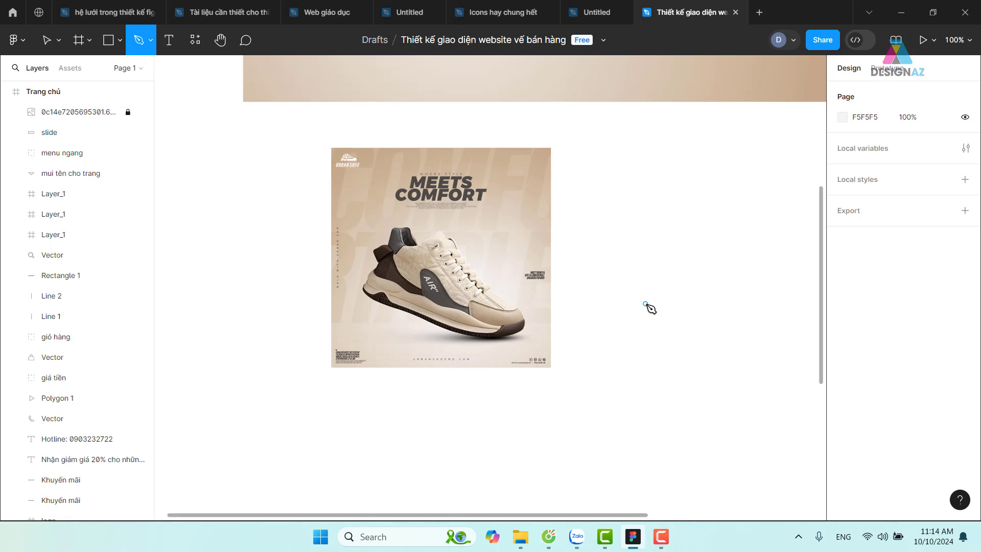
{"action": "key", "text": "ctrl+shift+4"}
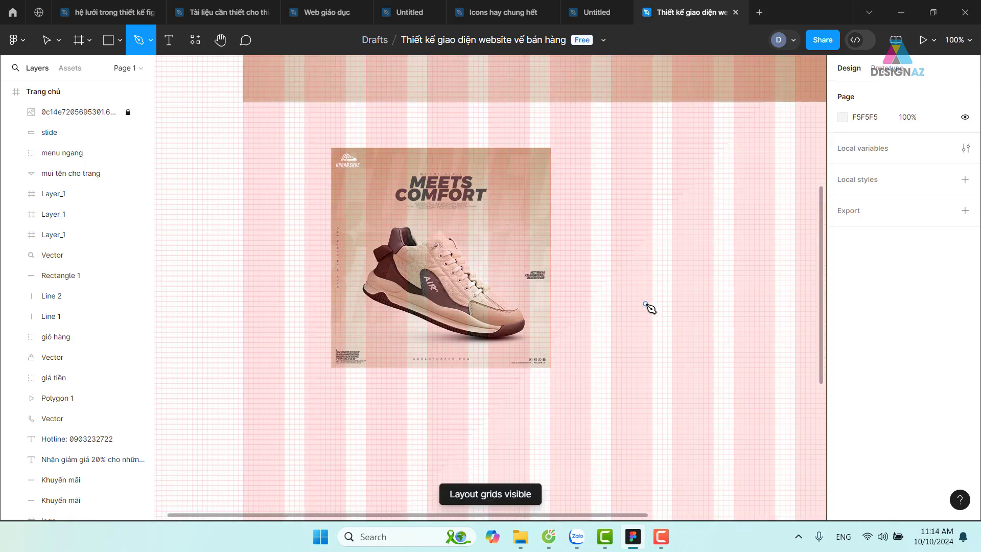
{"action": "key", "text": "ctrl+shift+4"}
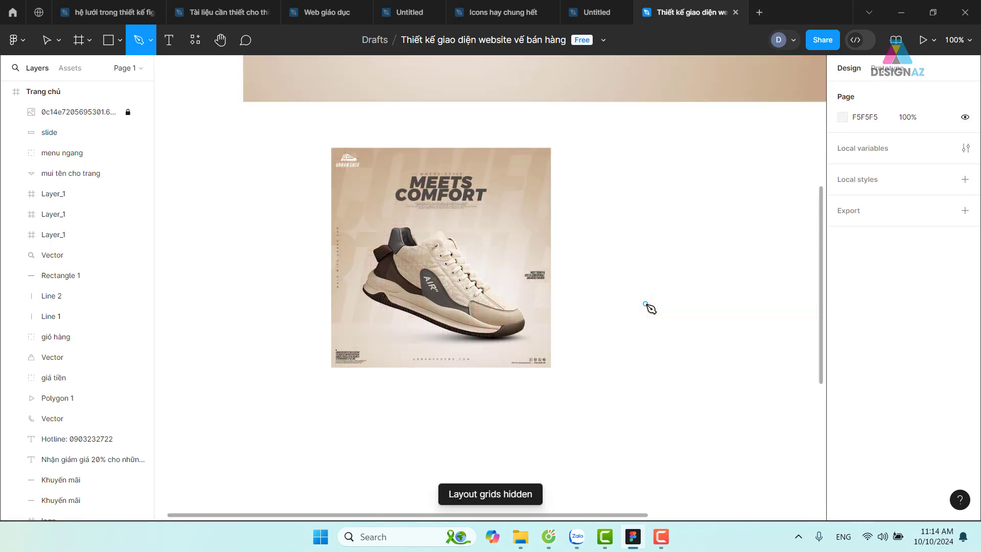
{"action": "key", "text": "ctrl+="}
{"action": "key", "text": "ctrl+="}
{"action": "key", "text": "ctrl+="}
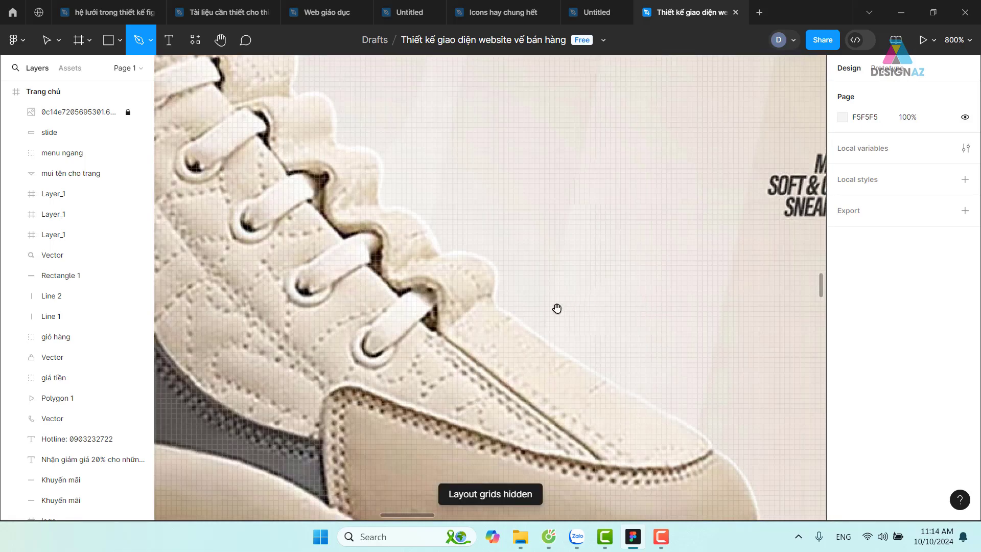
{"action": "left_click_drag", "start_coordinate": [556, 309], "coordinate": [517, 168]}
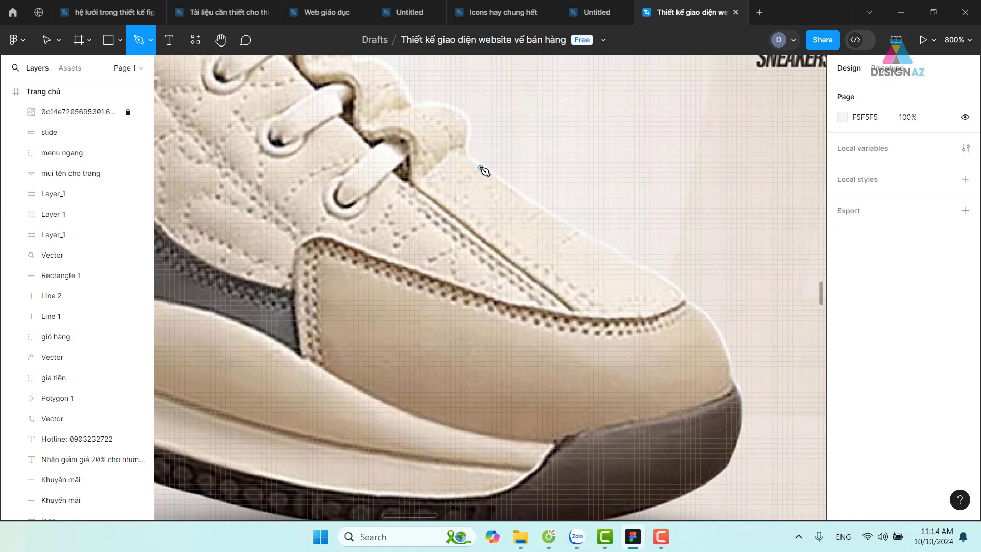
- Start Vector 1 with curved anchors from the laces along the toe cap, stroke weight 0.5
{"action": "left_click", "coordinate": [471, 159]}
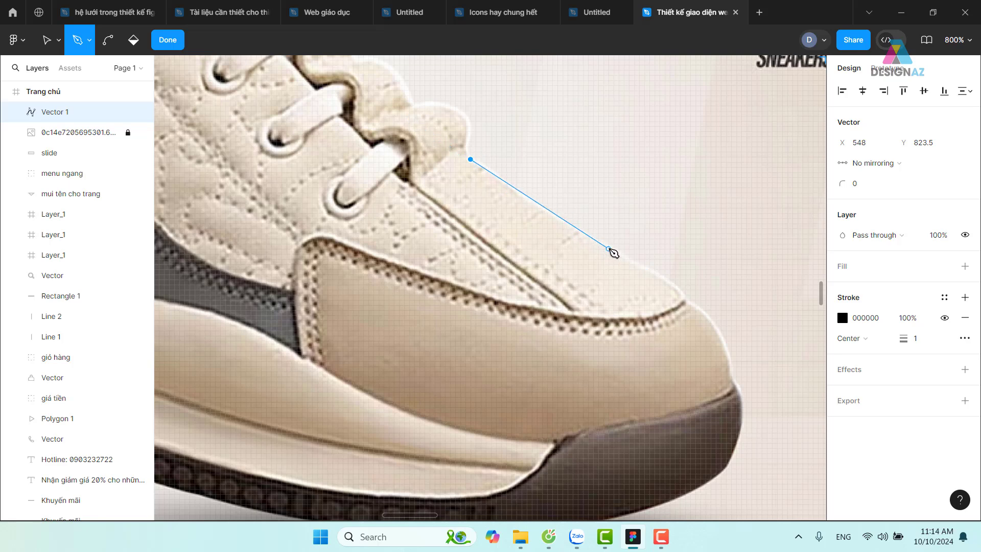
{"action": "left_click_drag", "start_coordinate": [611, 249], "coordinate": [658, 272]}
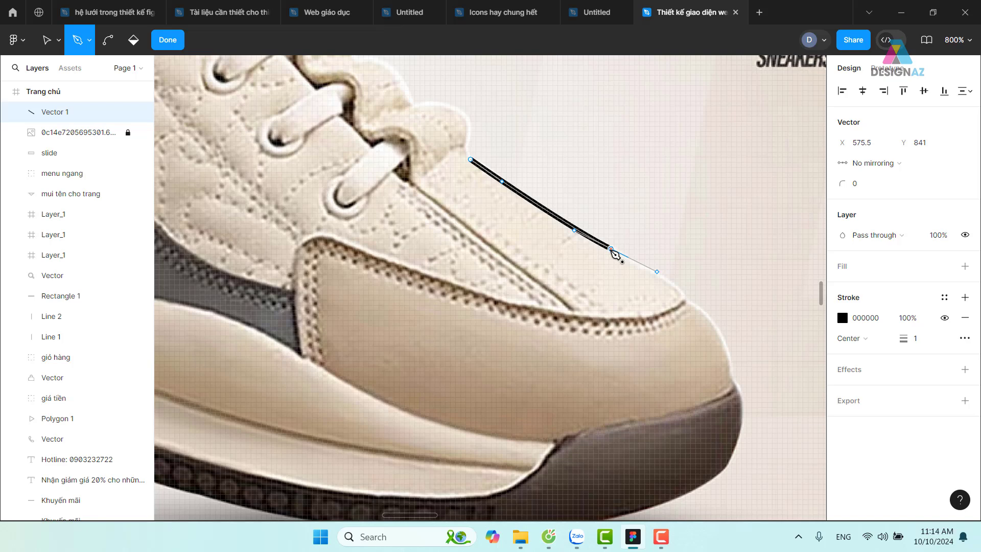
{"action": "left_click", "coordinate": [612, 250]}
{"action": "left_click_drag", "start_coordinate": [683, 300], "coordinate": [680, 317]}
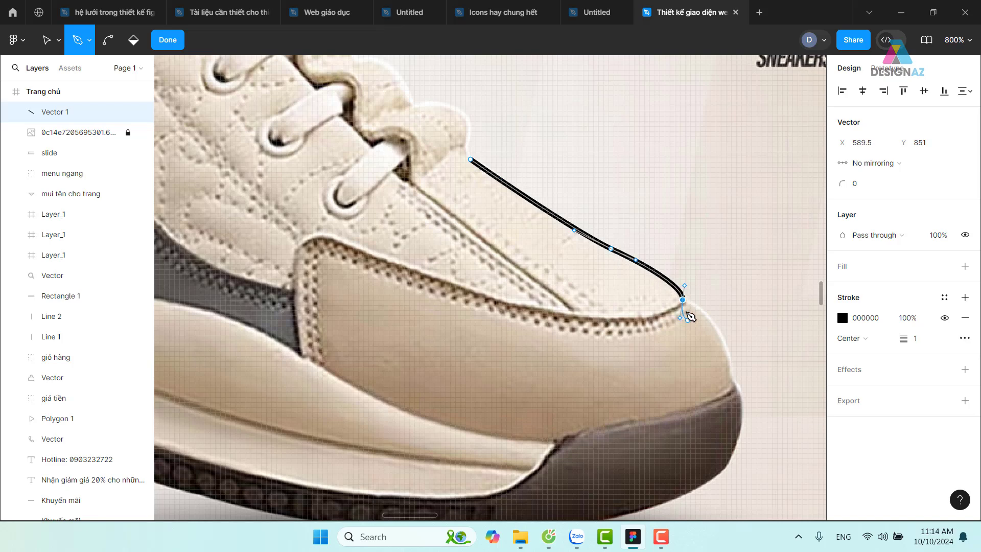
{"action": "left_click", "coordinate": [683, 300]}
{"action": "left_click", "coordinate": [917, 344]}
{"action": "type", "text": "0.5"}
{"action": "key", "text": "Return"}
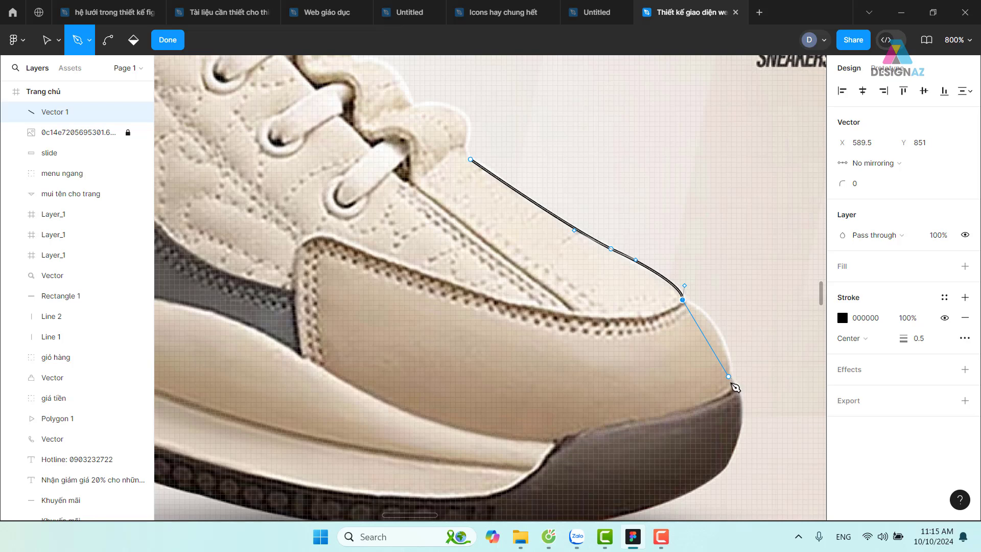
- Add curved anchors around the toe tip and back under the middle of the sole
{"action": "left_click_drag", "start_coordinate": [728, 376], "coordinate": [731, 443]}
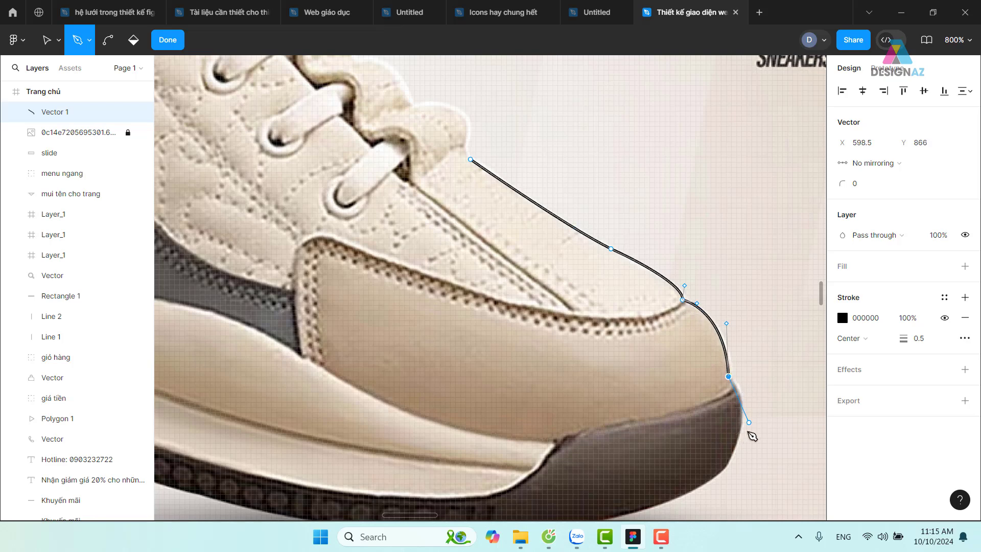
{"action": "scroll", "coordinate": [751, 436], "scroll_direction": "down", "scroll_amount": 3}
{"action": "left_click_drag", "start_coordinate": [780, 288], "coordinate": [766, 332]}
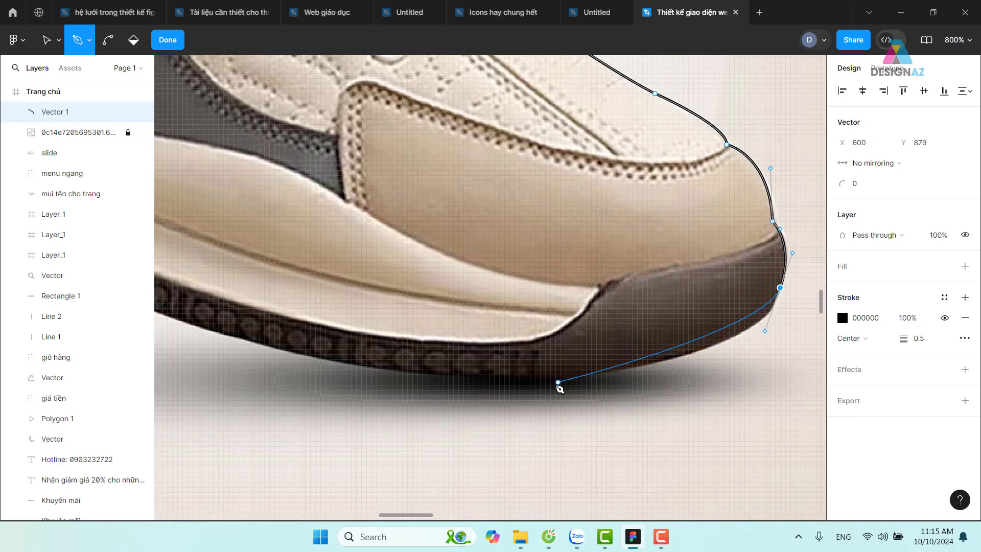
{"action": "left_click", "coordinate": [760, 346]}
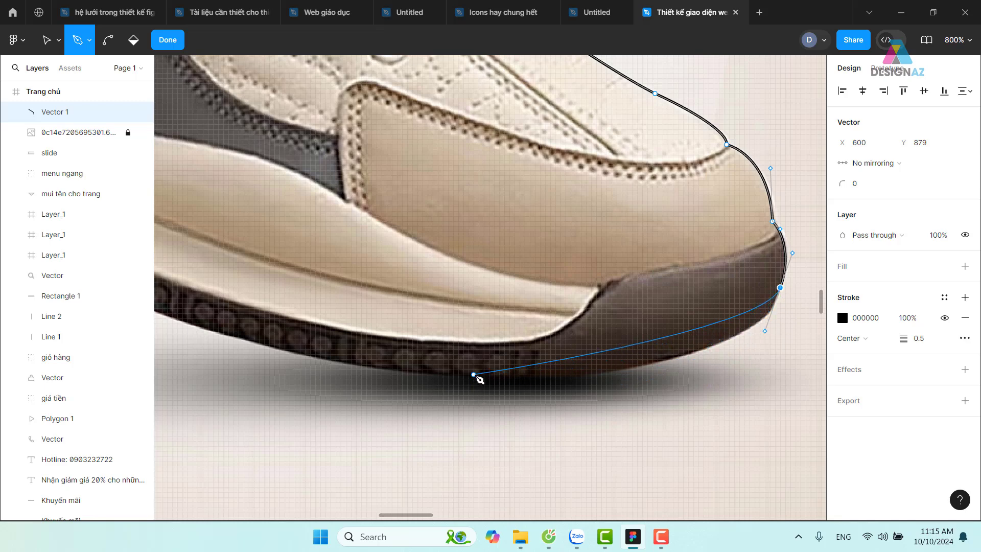
{"action": "left_click_drag", "start_coordinate": [479, 378], "coordinate": [273, 375]}
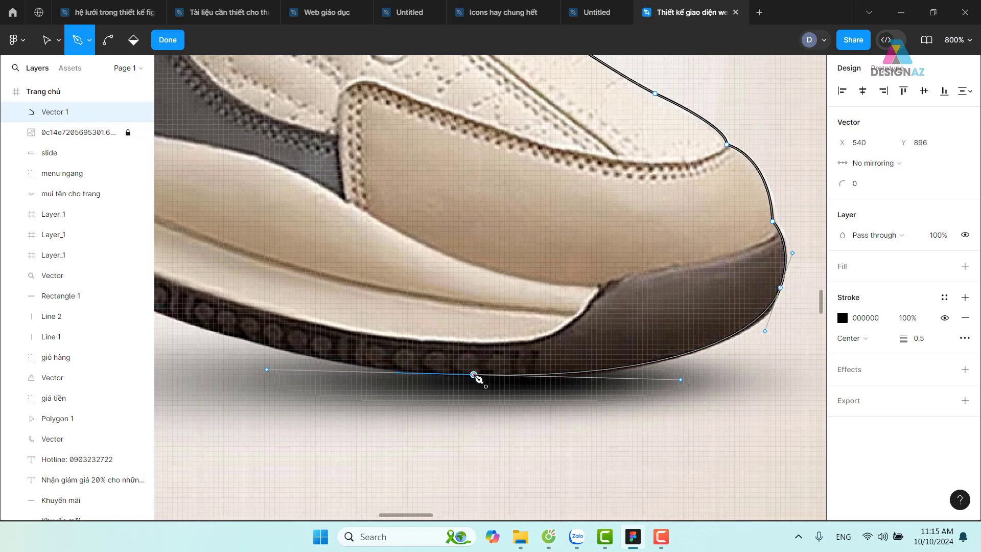
{"action": "scroll", "coordinate": [511, 389], "scroll_direction": "left", "scroll_amount": 10}
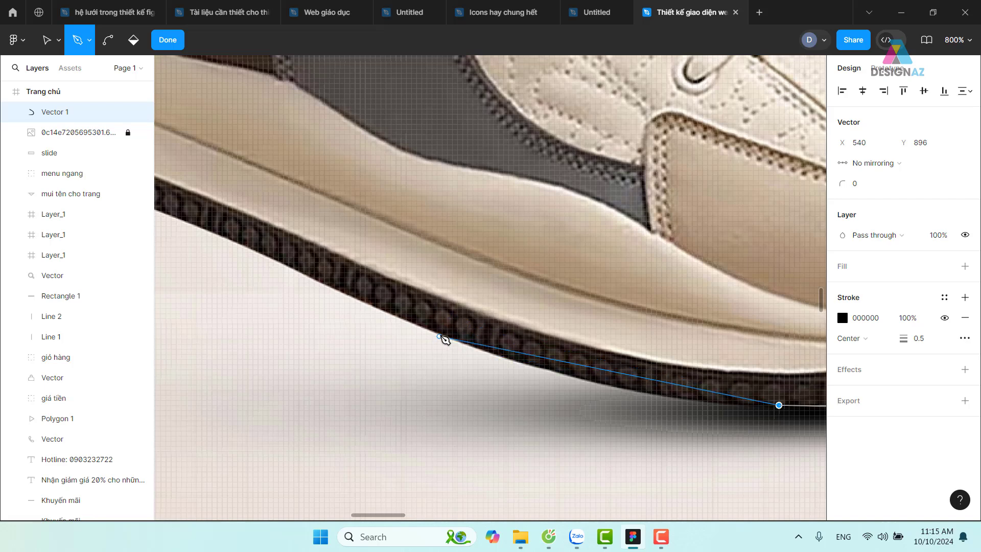
- Bend a sole point and its handle so the path hugs the sole's underside
{"action": "left_click_drag", "start_coordinate": [434, 331], "coordinate": [287, 265]}
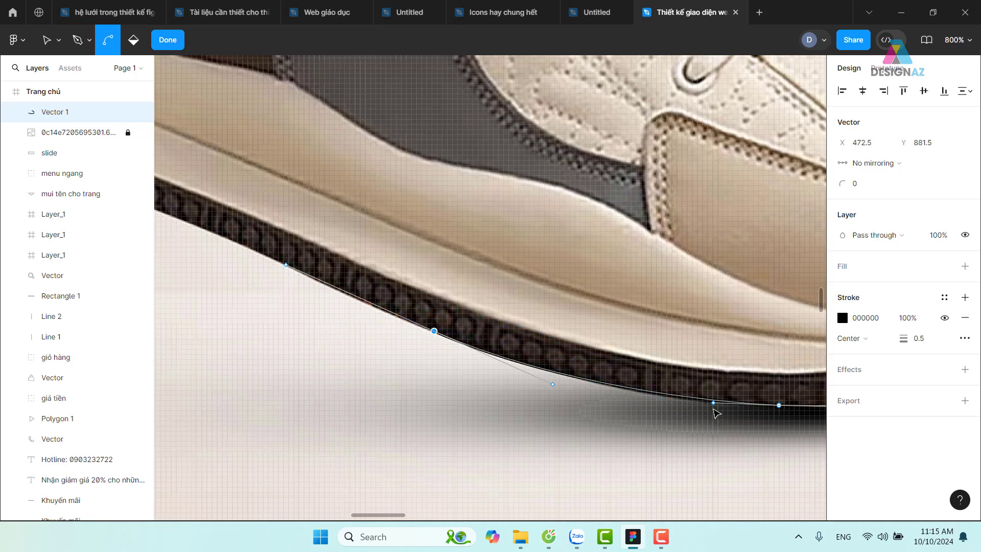
{"action": "key", "text": "ctrl"}
{"action": "left_click_drag", "start_coordinate": [713, 403], "coordinate": [693, 407]}
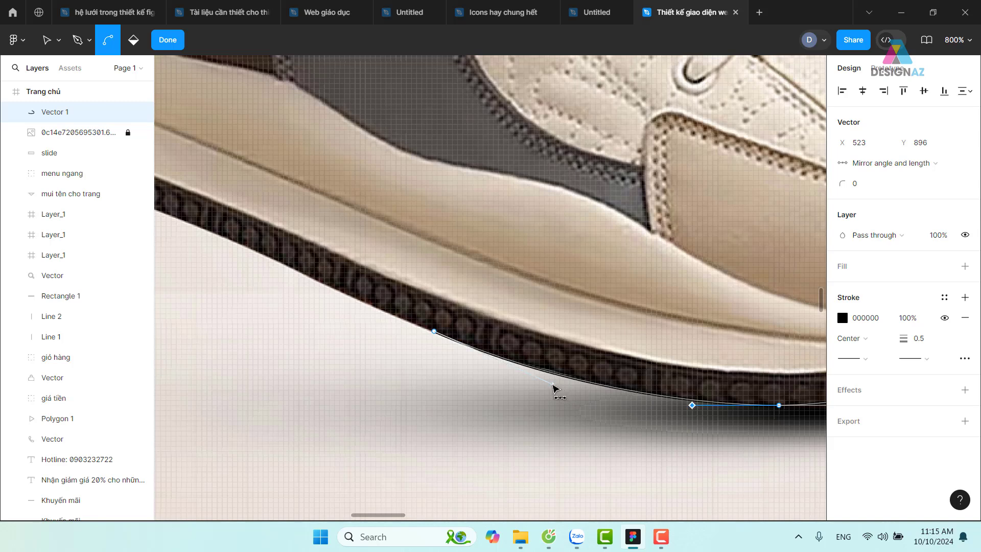
{"action": "left_click_drag", "start_coordinate": [553, 385], "coordinate": [553, 380]}
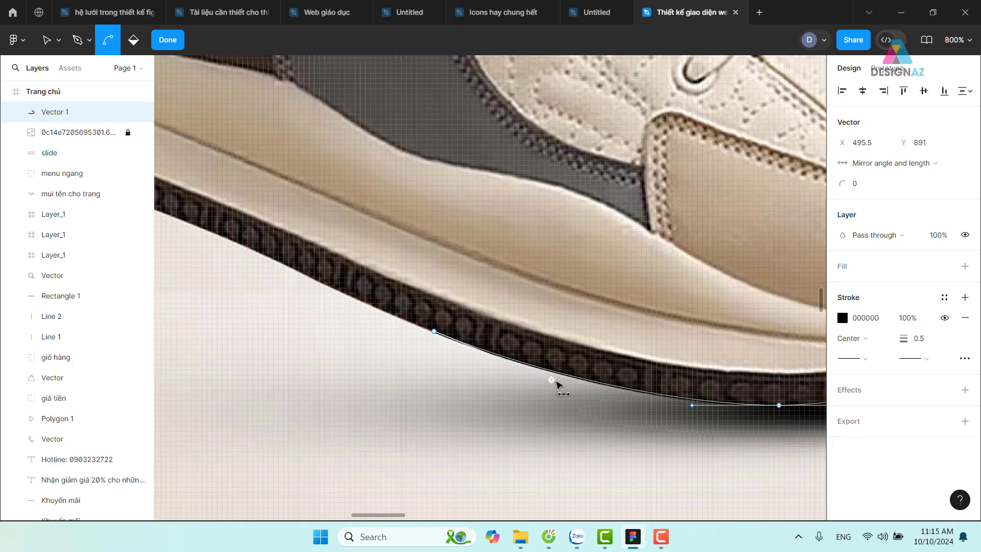
{"action": "key", "text": "p"}
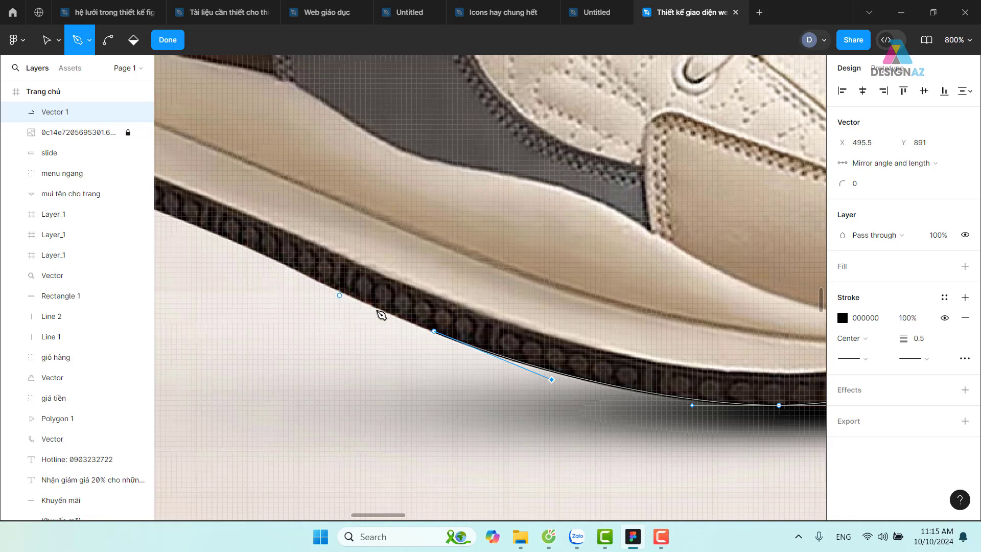
{"action": "left_click_drag", "start_coordinate": [434, 331], "coordinate": [439, 333]}
- Add more curved anchors along the sole edge back toward the heel
{"action": "scroll", "coordinate": [416, 324], "scroll_direction": "up", "scroll_amount": 2}
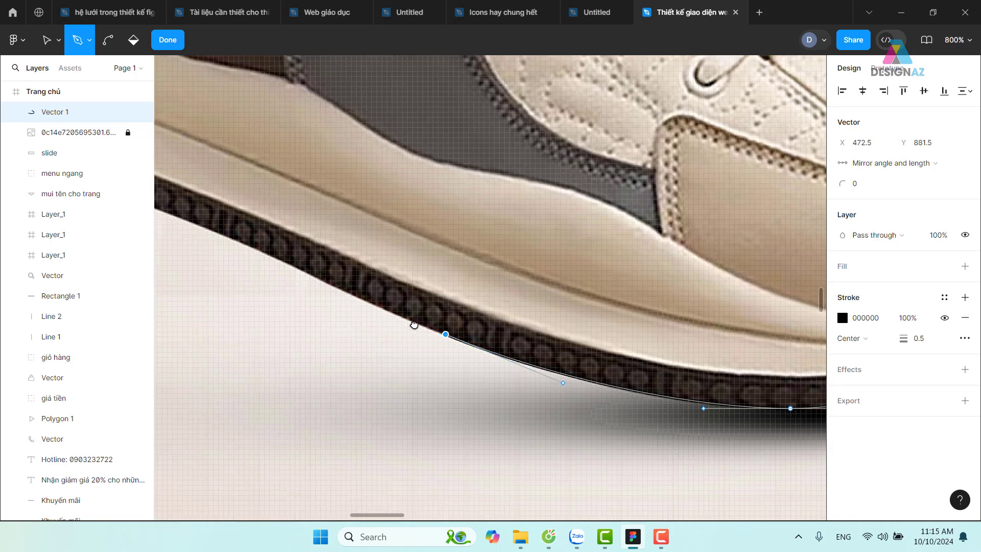
{"action": "scroll", "coordinate": [486, 357], "scroll_direction": "left", "scroll_amount": 4}
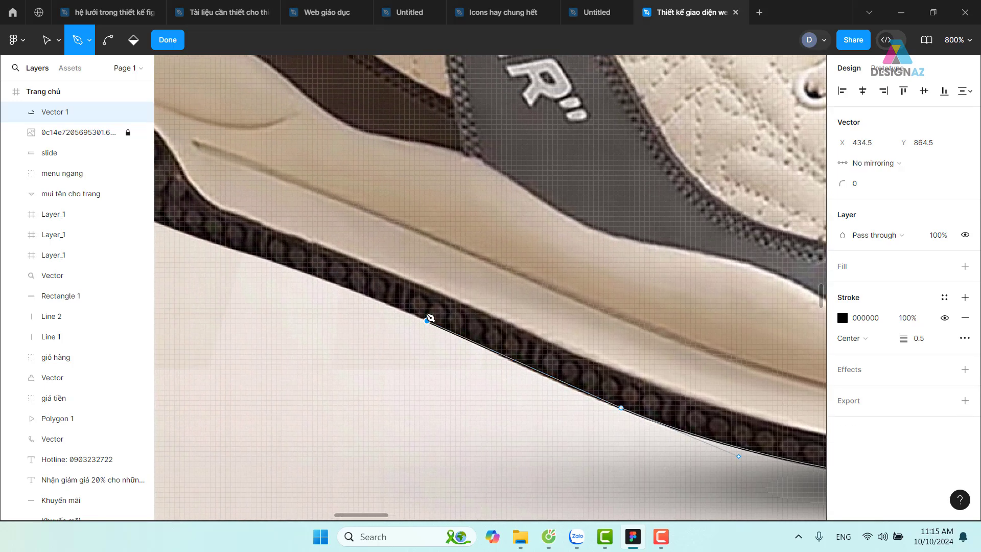
{"action": "left_click_drag", "start_coordinate": [427, 321], "coordinate": [389, 305]}
{"action": "scroll", "coordinate": [385, 307], "scroll_direction": "up", "scroll_amount": 2}
{"action": "scroll", "coordinate": [385, 307], "scroll_direction": "left", "scroll_amount": 8}
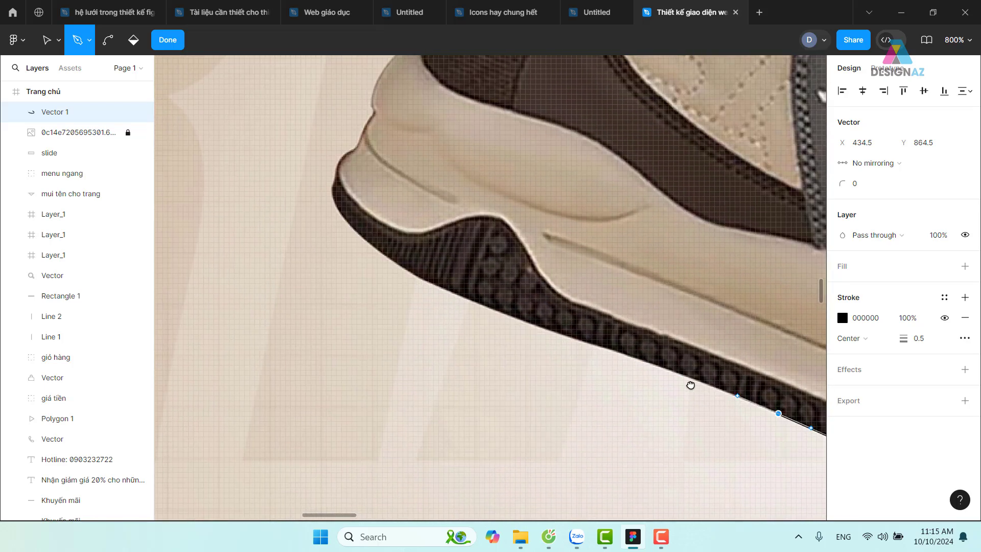
{"action": "left_click", "coordinate": [555, 333]}
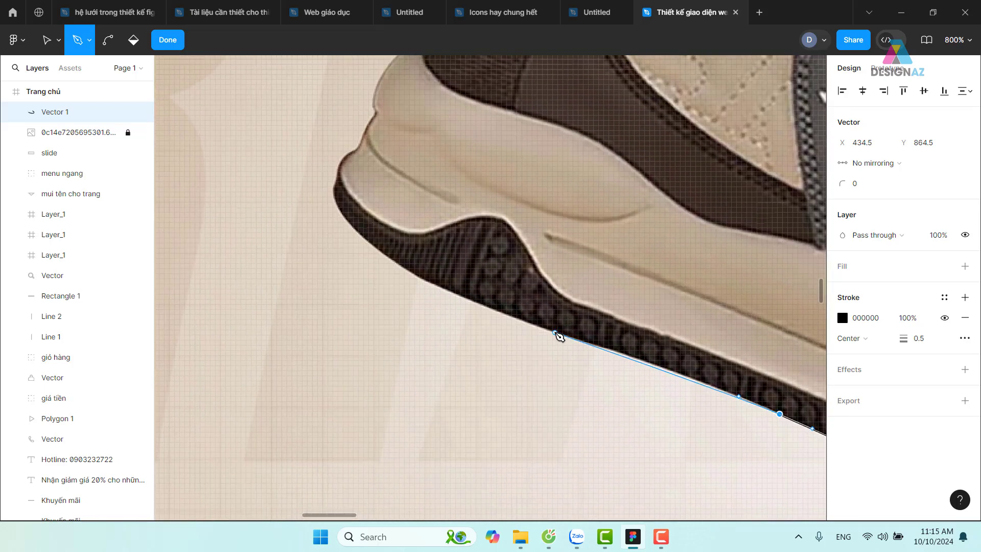
{"action": "left_click_drag", "start_coordinate": [556, 333], "coordinate": [489, 310]}
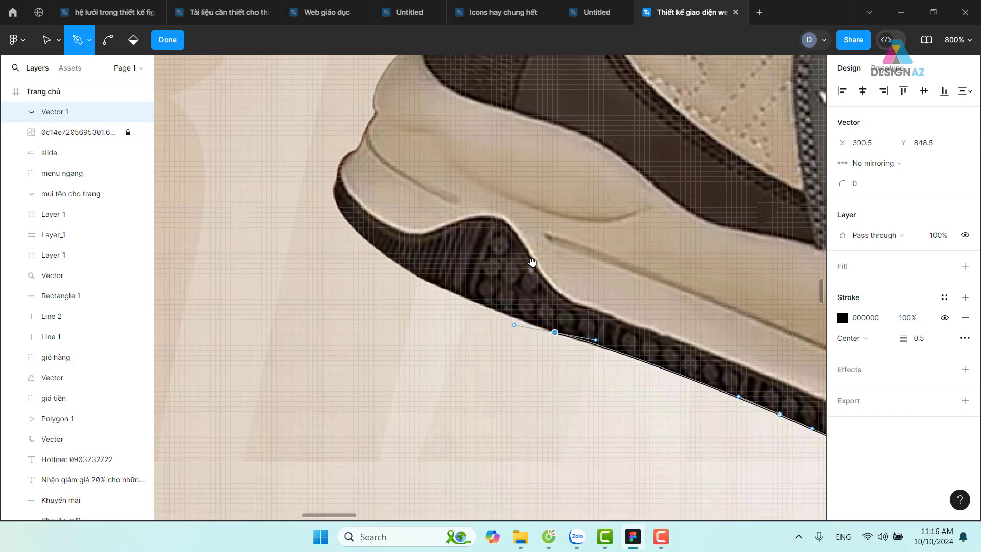
- Add an anchor along the sole edge, undoing a trial heel point and sole-curve bends
{"action": "left_click_drag", "start_coordinate": [532, 263], "coordinate": [503, 357]}
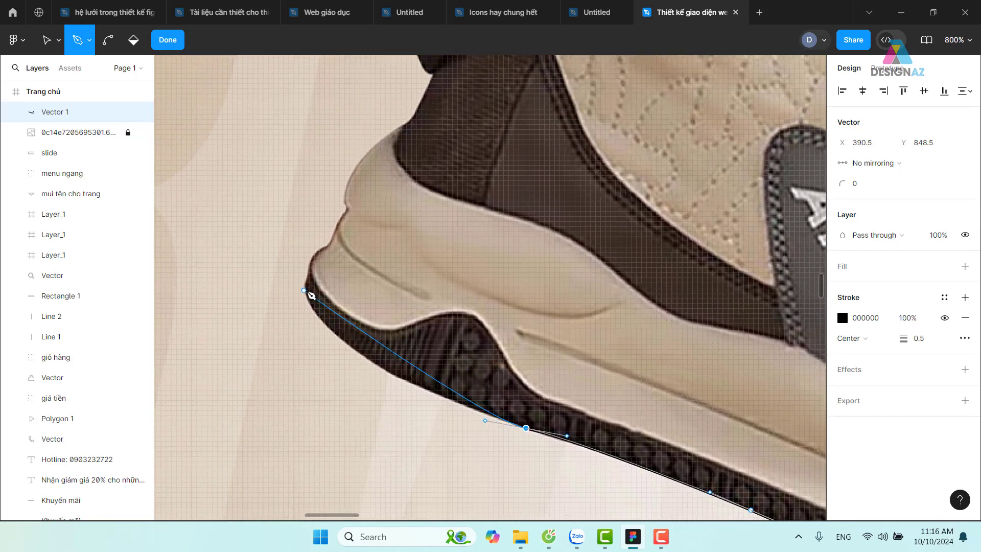
{"action": "left_click_drag", "start_coordinate": [309, 300], "coordinate": [277, 244]}
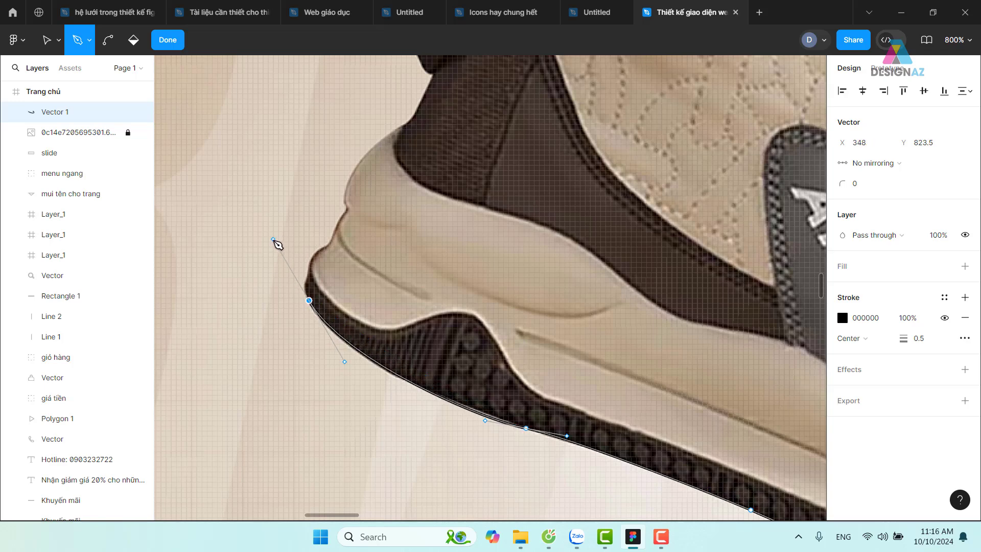
{"action": "key", "text": "ctrl+z"}
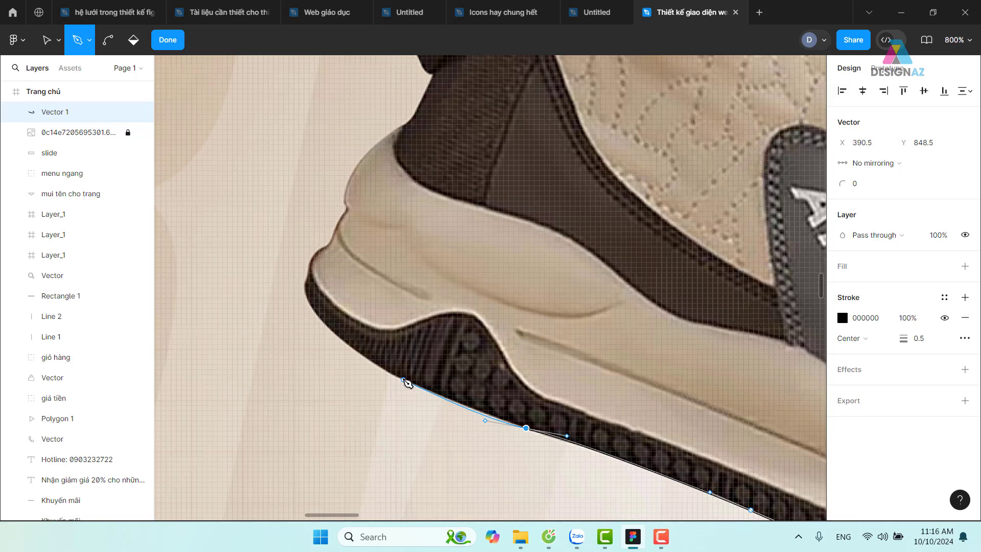
{"action": "left_click_drag", "start_coordinate": [400, 377], "coordinate": [356, 365]}
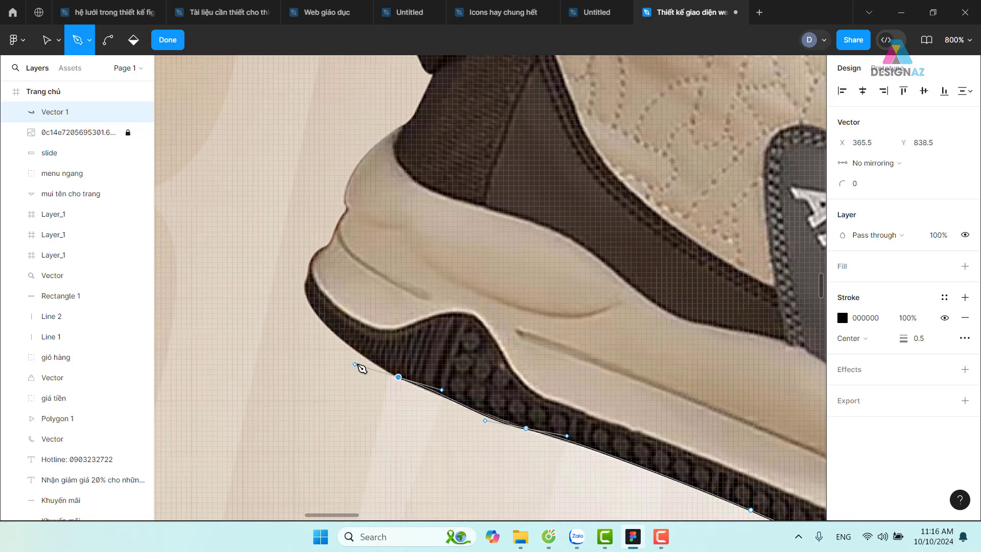
{"action": "key", "text": "ctrl"}
{"action": "mouse_move", "coordinate": [487, 414]}
{"action": "left_mouse_down"}
{"action": "mouse_move", "coordinate": [489, 427]}
{"action": "mouse_move", "coordinate": [482, 418]}
{"action": "left_mouse_up"}
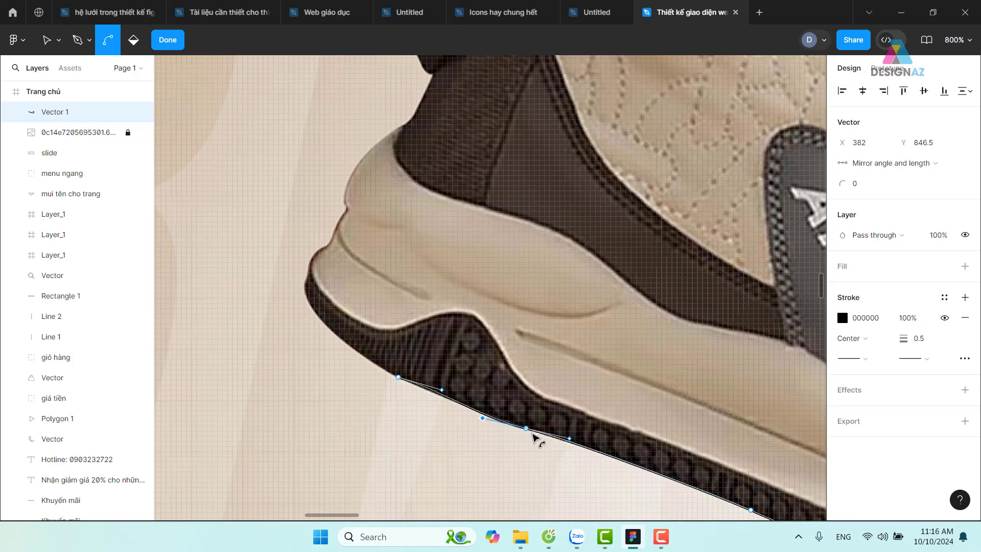
{"action": "left_click_drag", "start_coordinate": [526, 427], "coordinate": [534, 425]}
{"action": "key", "text": "ctrl+z"}
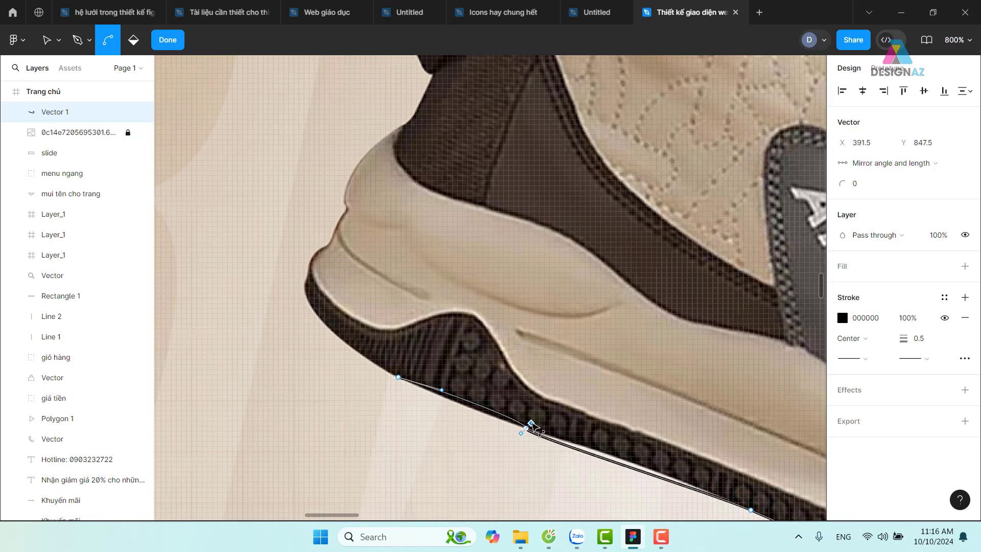
{"action": "key", "text": "ctrl+z"}
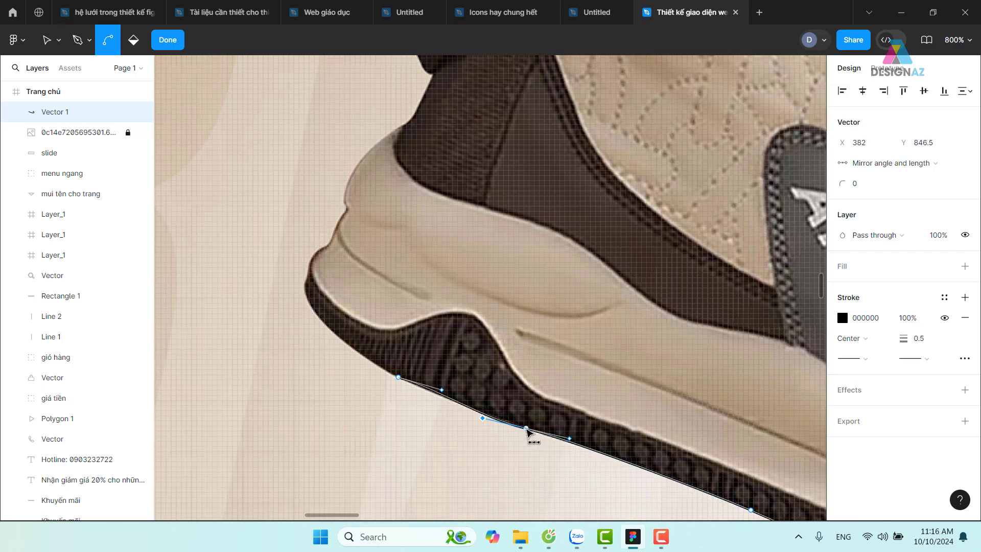
{"action": "key", "text": "p"}
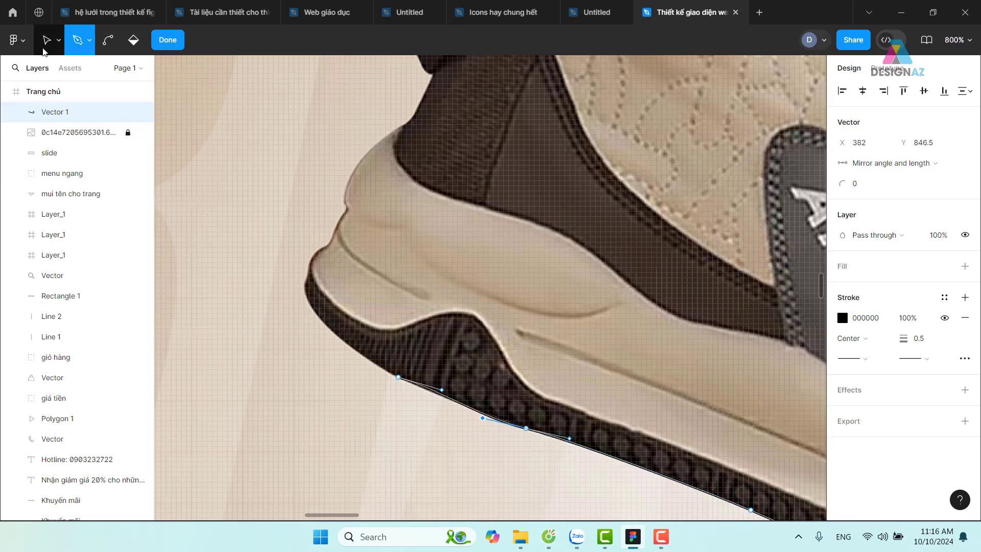
- Nudge two sole anchors onto the sole edge with the Move tool
{"action": "left_click", "coordinate": [47, 41]}
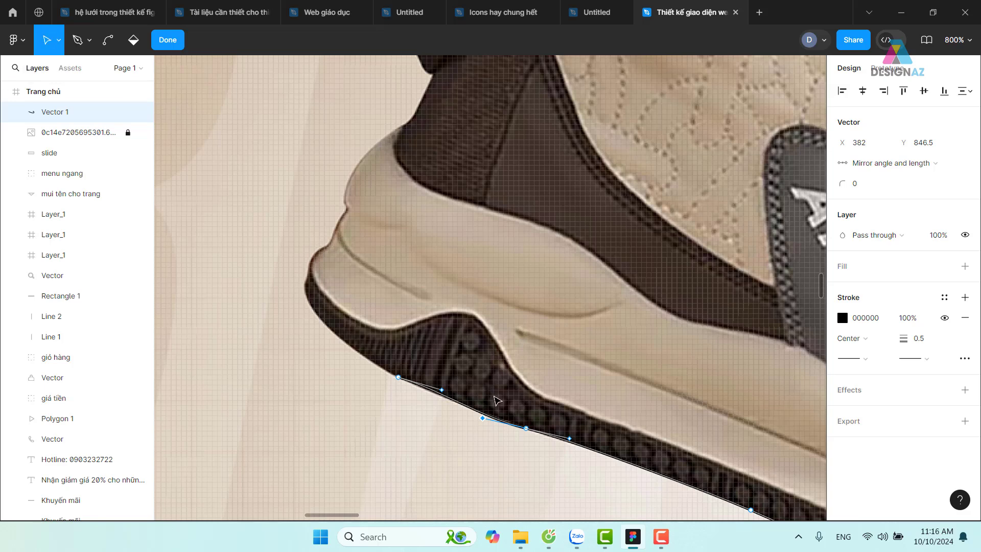
{"action": "left_click", "coordinate": [526, 428]}
{"action": "left_click_drag", "start_coordinate": [526, 427], "coordinate": [526, 426]}
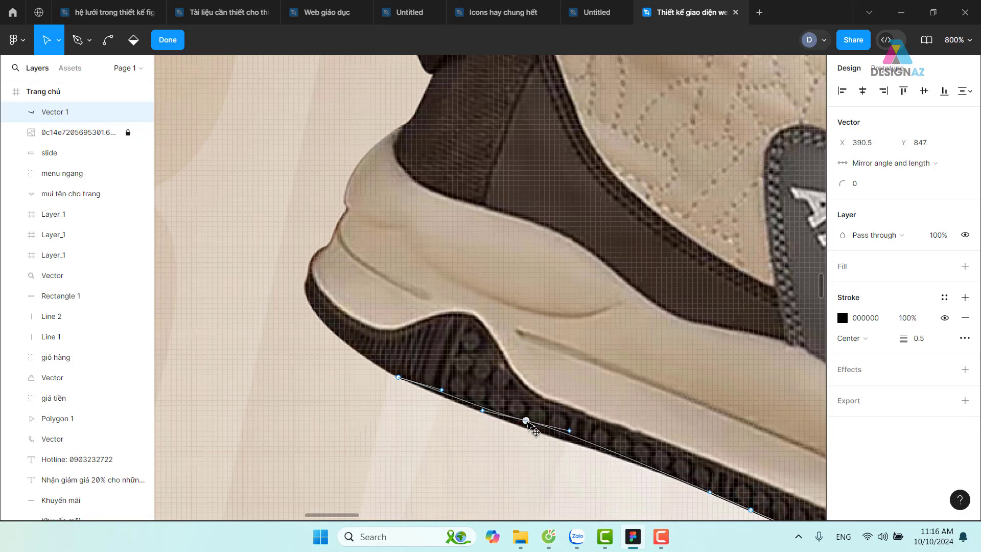
{"action": "left_click", "coordinate": [568, 439]}
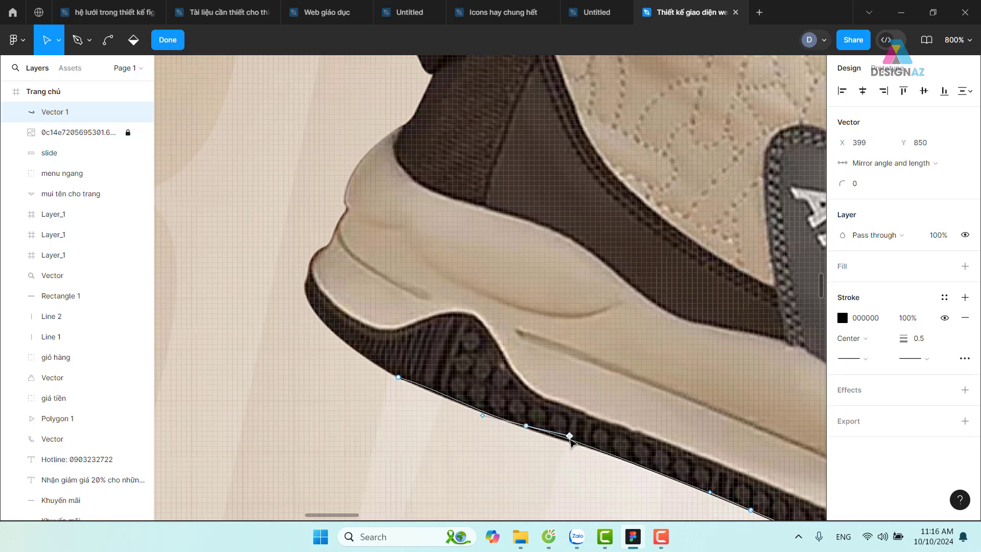
{"action": "left_click_drag", "start_coordinate": [569, 442], "coordinate": [572, 438]}
{"action": "key", "text": "p"}
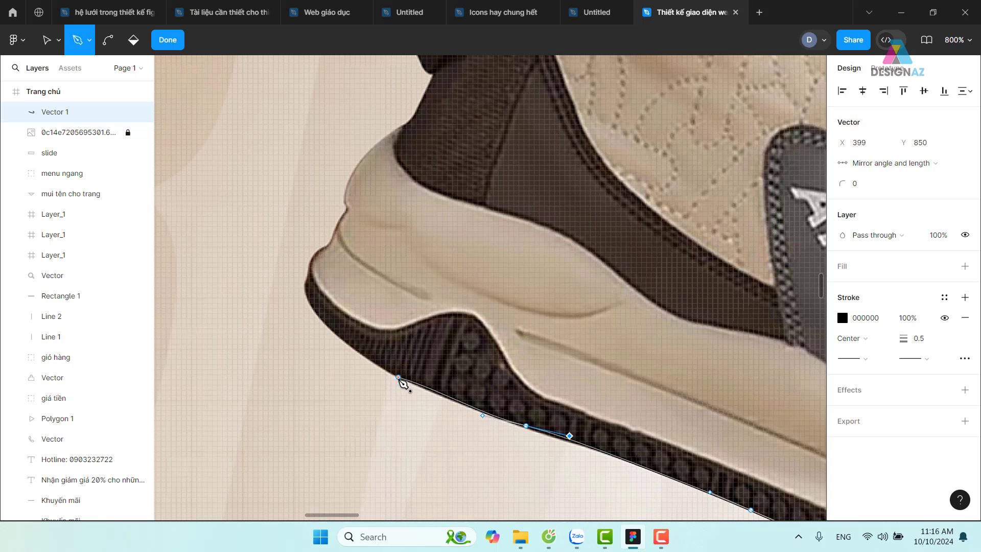
- Resume the path from its heel-side end with anchors around the heel
{"action": "left_click", "coordinate": [398, 377]}
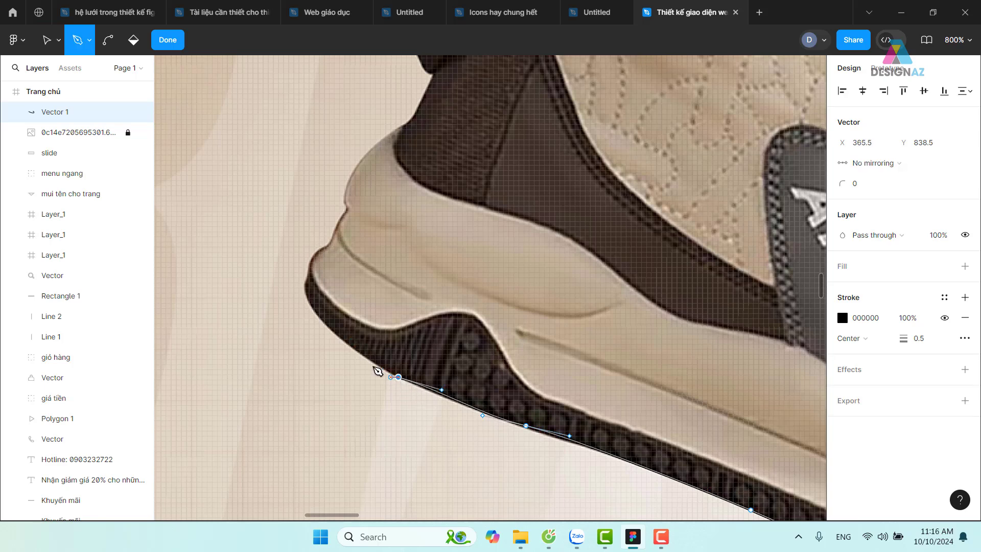
{"action": "left_click_drag", "start_coordinate": [306, 295], "coordinate": [290, 254]}
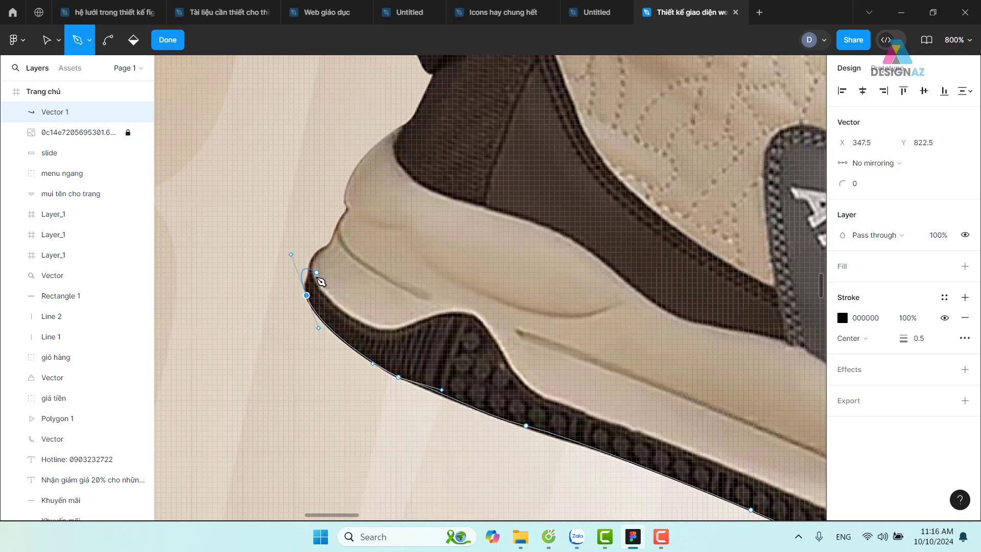
{"action": "left_click", "coordinate": [306, 277]}
{"action": "scroll", "coordinate": [335, 280], "scroll_direction": "up", "scroll_amount": 5}
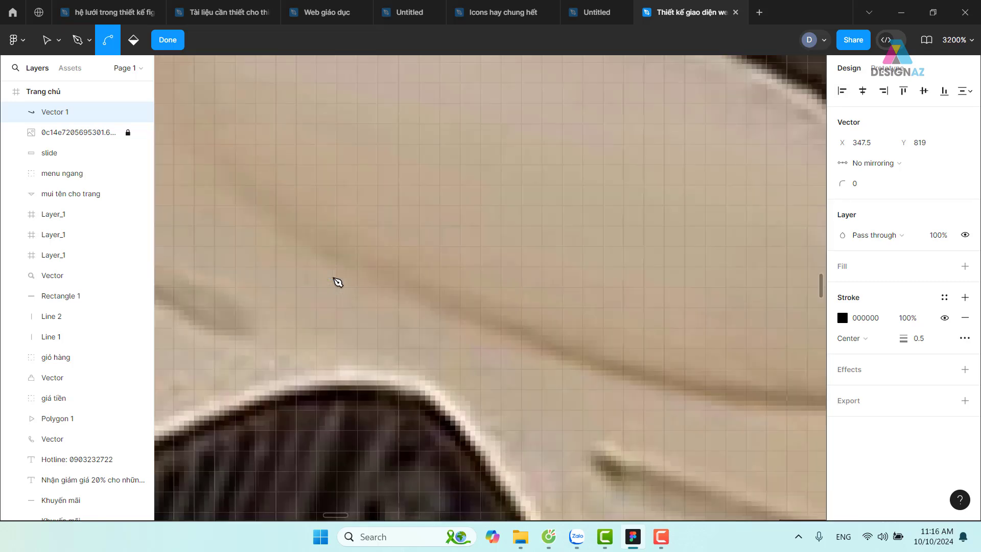
{"action": "left_click_drag", "start_coordinate": [382, 317], "coordinate": [710, 333]}
{"action": "scroll", "coordinate": [710, 333], "scroll_direction": "left", "scroll_amount": 5}
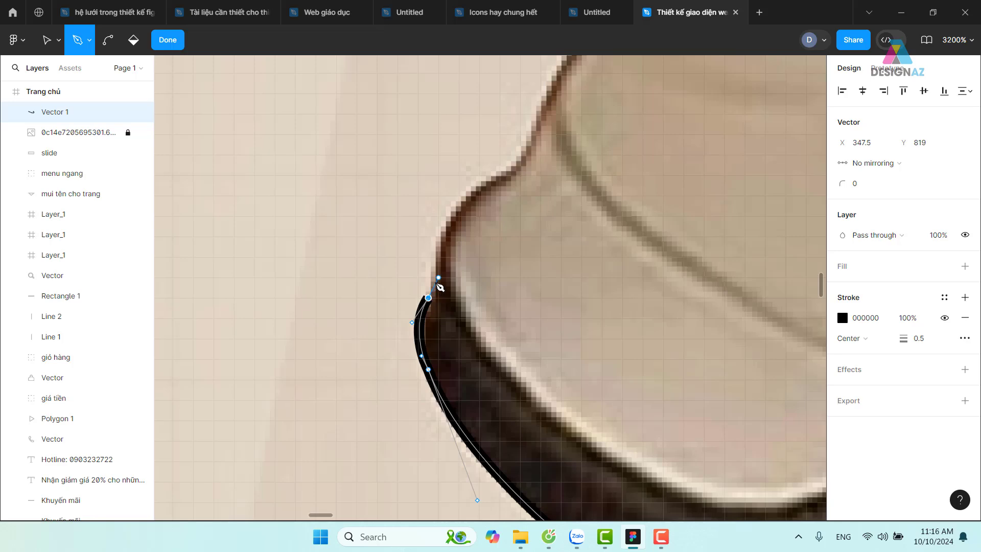
- Add curved anchors up the heel edge to the top of the heel curve
{"action": "left_click_drag", "start_coordinate": [438, 277], "coordinate": [442, 254]}
{"action": "left_click_drag", "start_coordinate": [490, 185], "coordinate": [532, 166]}
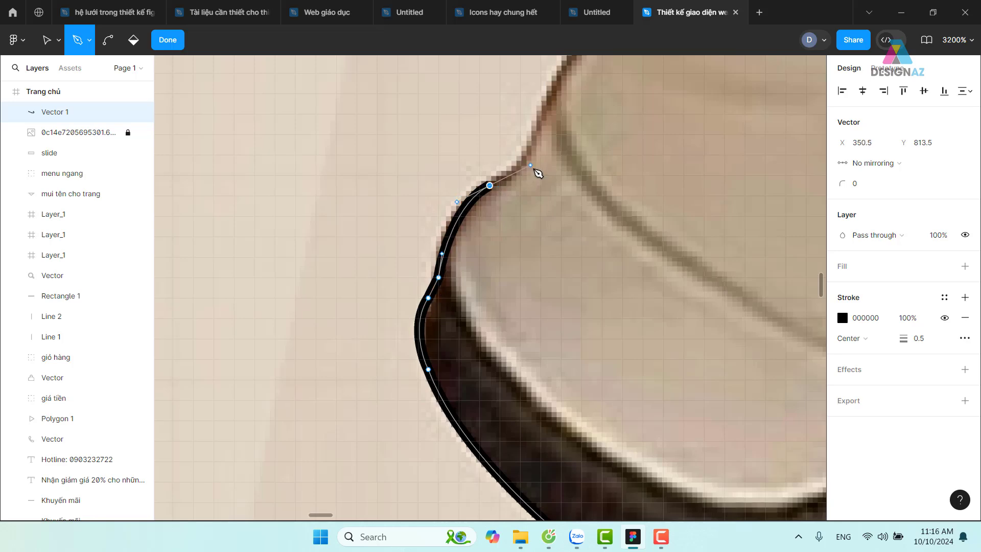
{"action": "scroll", "coordinate": [519, 256], "scroll_direction": "up", "scroll_amount": 5}
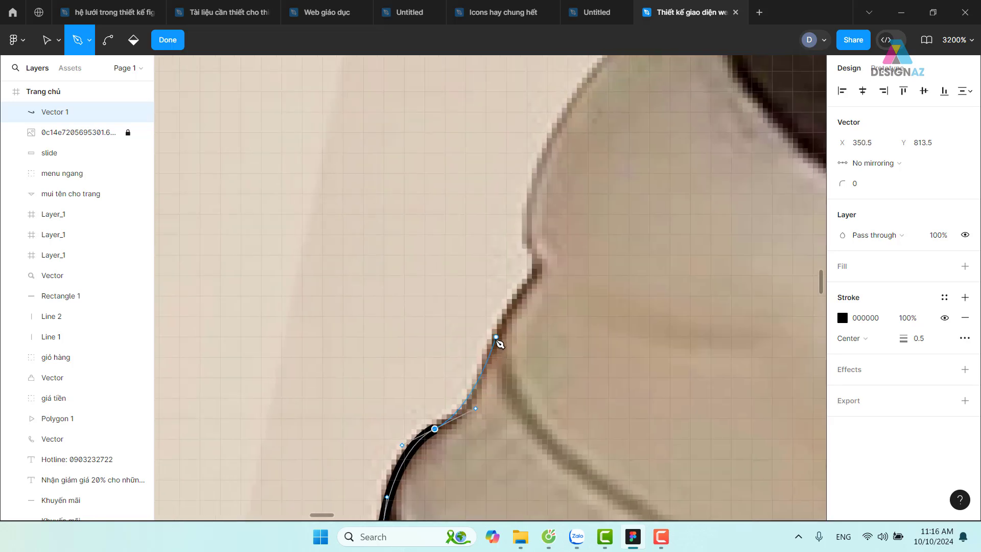
{"action": "left_click_drag", "start_coordinate": [496, 337], "coordinate": [537, 275]}
{"action": "left_click", "coordinate": [526, 286]}
{"action": "left_click", "coordinate": [526, 234]}
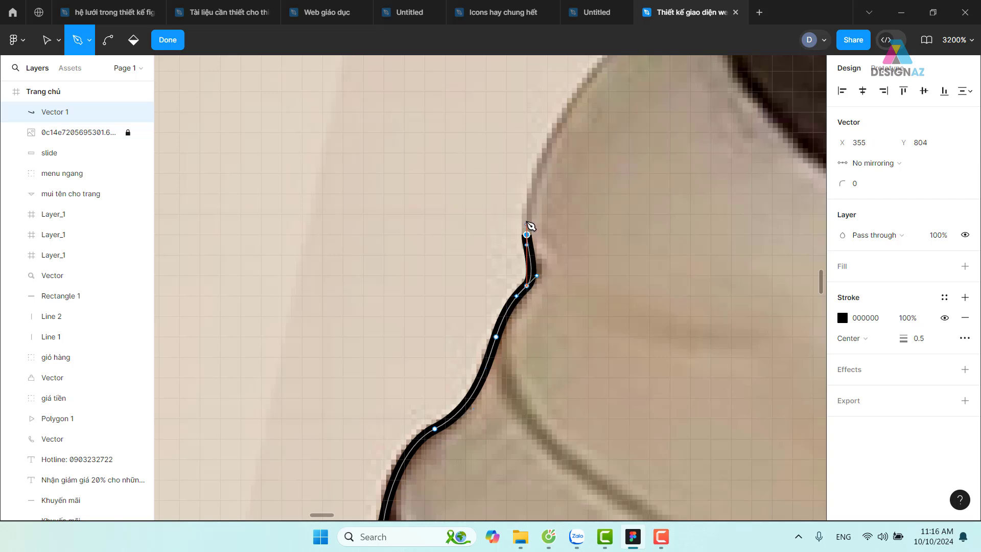
{"action": "scroll", "coordinate": [431, 337], "scroll_direction": "up", "scroll_amount": 5}
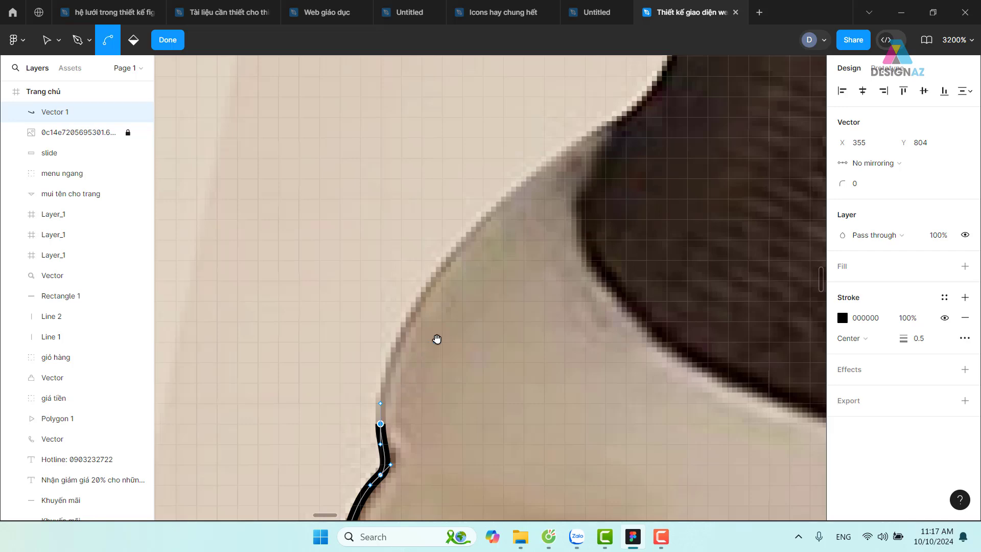
{"action": "key", "text": "minus"}
{"action": "key", "text": "minus"}
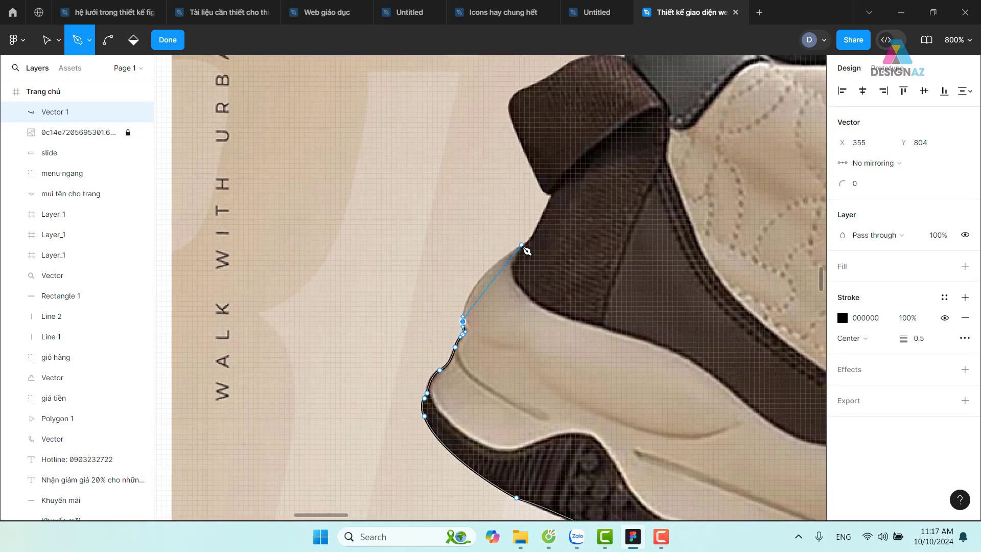
- Trace the shoe's back edge up to the collar and curve the outline over its top
{"action": "left_click_drag", "start_coordinate": [516, 248], "coordinate": [560, 214]}
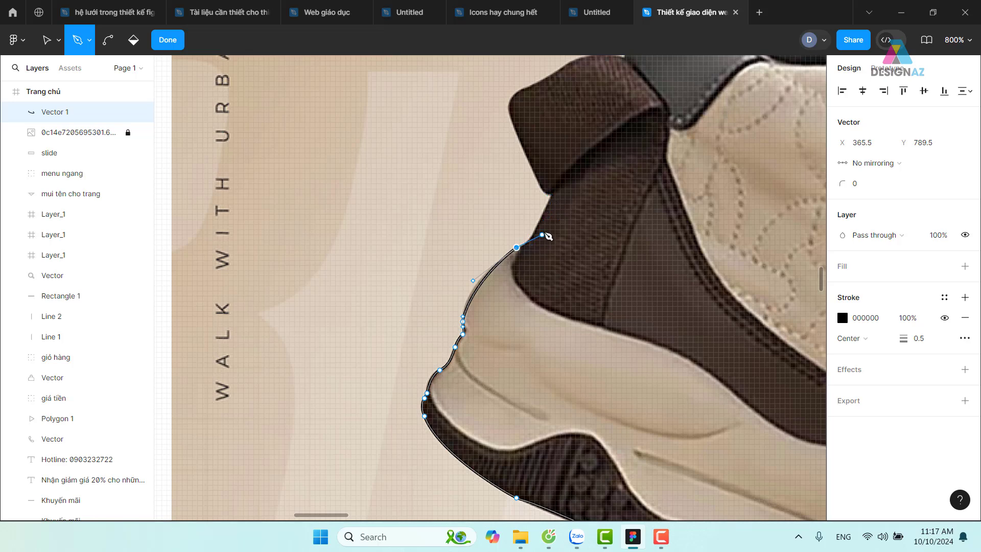
{"action": "mouse_move", "coordinate": [536, 229]}
{"action": "left_mouse_down"}
{"action": "mouse_move", "coordinate": [542, 216]}
{"action": "mouse_move", "coordinate": [559, 339]}
{"action": "left_mouse_up"}
{"action": "left_click", "coordinate": [552, 193]}
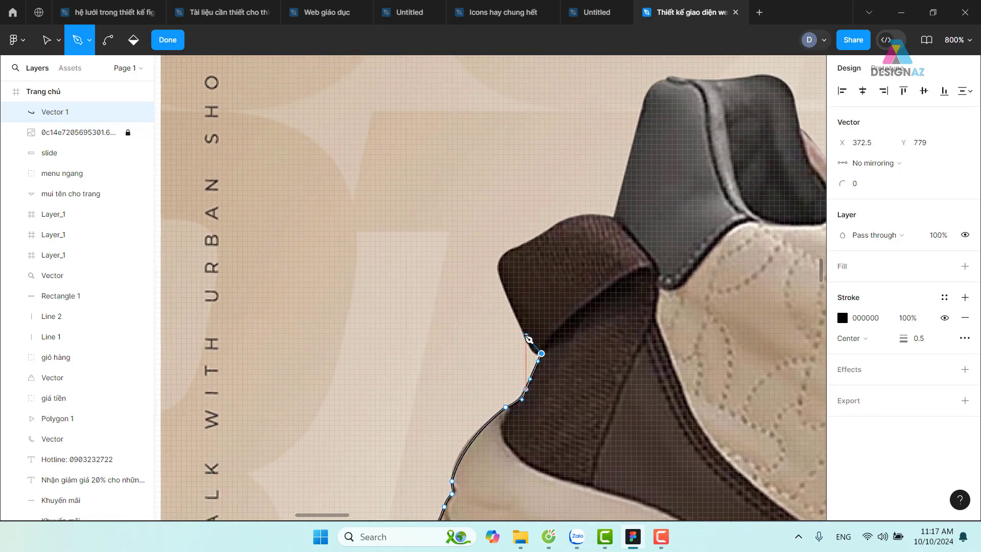
{"action": "left_click", "coordinate": [526, 335]}
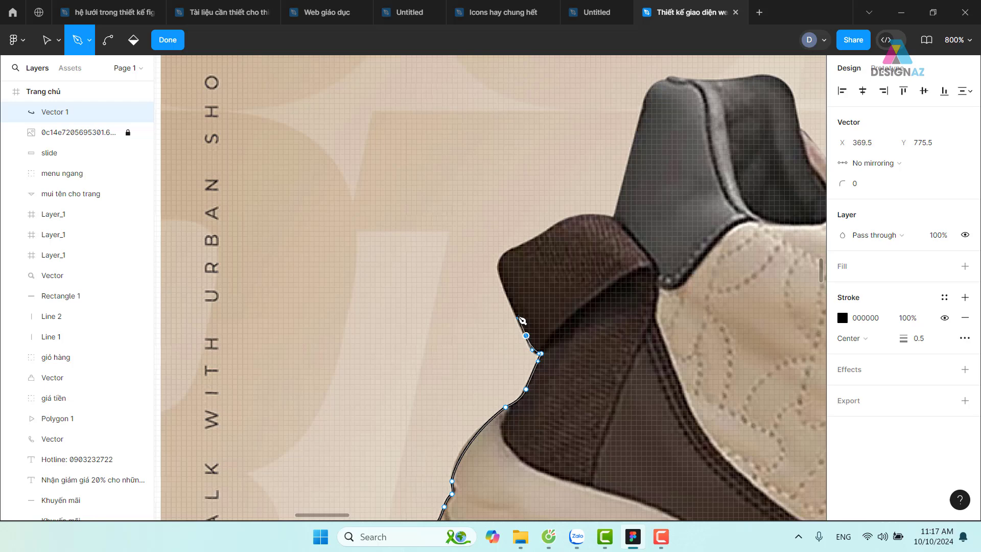
{"action": "left_click", "coordinate": [501, 277]}
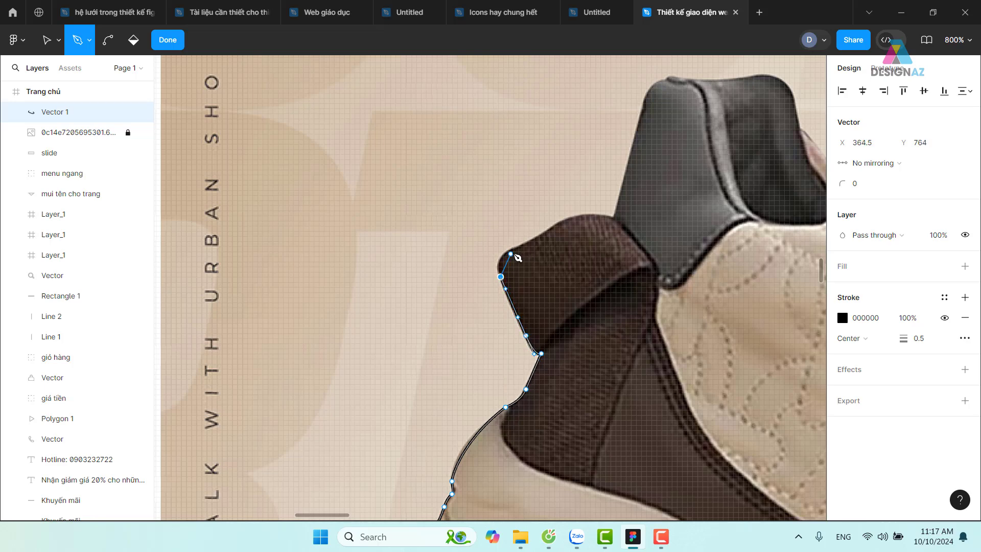
{"action": "left_click_drag", "start_coordinate": [510, 251], "coordinate": [531, 246]}
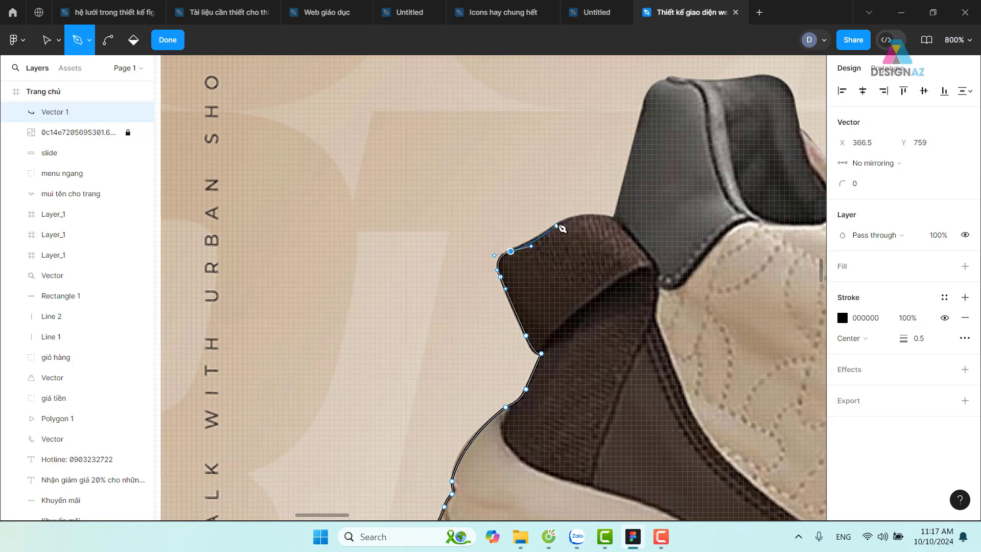
{"action": "left_click_drag", "start_coordinate": [565, 221], "coordinate": [629, 231]}
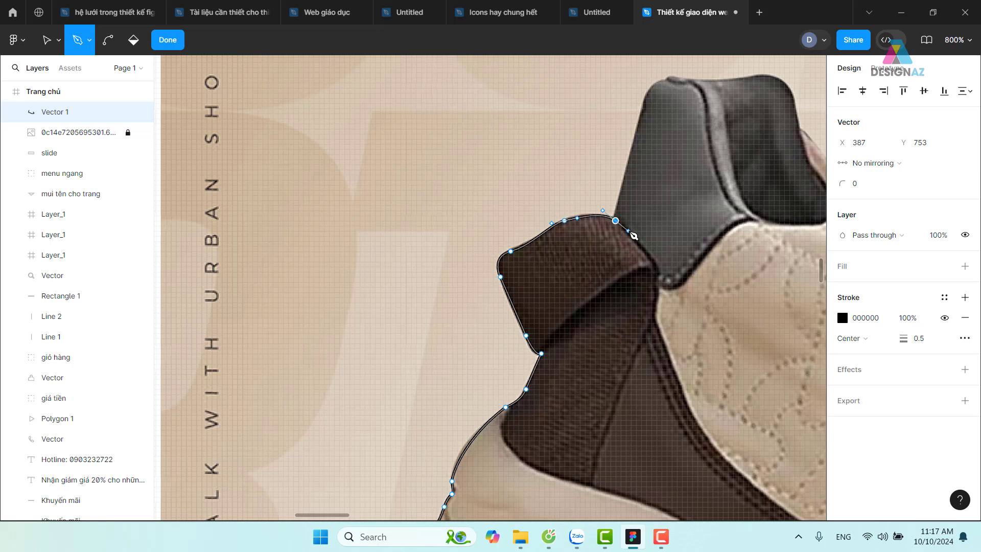
- Add anchors over the top of the tongue and down its right side
{"action": "scroll", "coordinate": [616, 227], "scroll_direction": "right", "scroll_amount": 1}
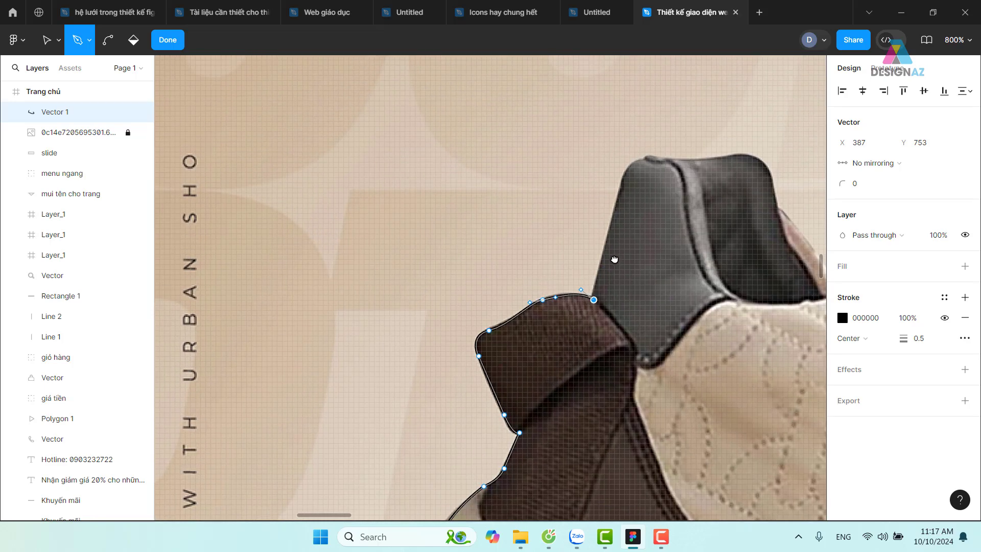
{"action": "scroll", "coordinate": [614, 235], "scroll_direction": "up", "scroll_amount": 3}
{"action": "left_click_drag", "start_coordinate": [602, 236], "coordinate": [647, 215]}
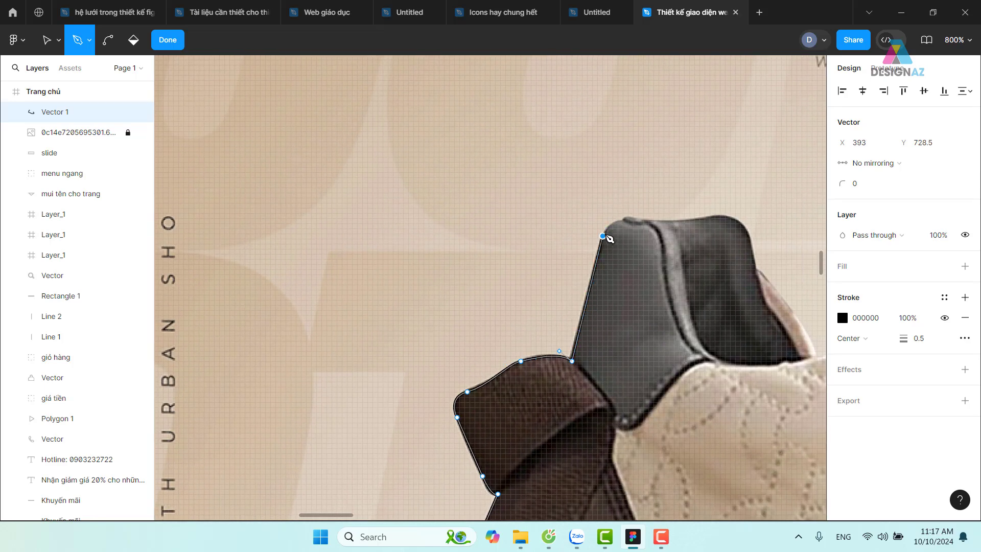
{"action": "scroll", "coordinate": [613, 230], "scroll_direction": "right", "scroll_amount": 3}
{"action": "scroll", "coordinate": [532, 254], "scroll_direction": "up", "scroll_amount": 1}
{"action": "left_click_drag", "start_coordinate": [517, 254], "coordinate": [537, 257]}
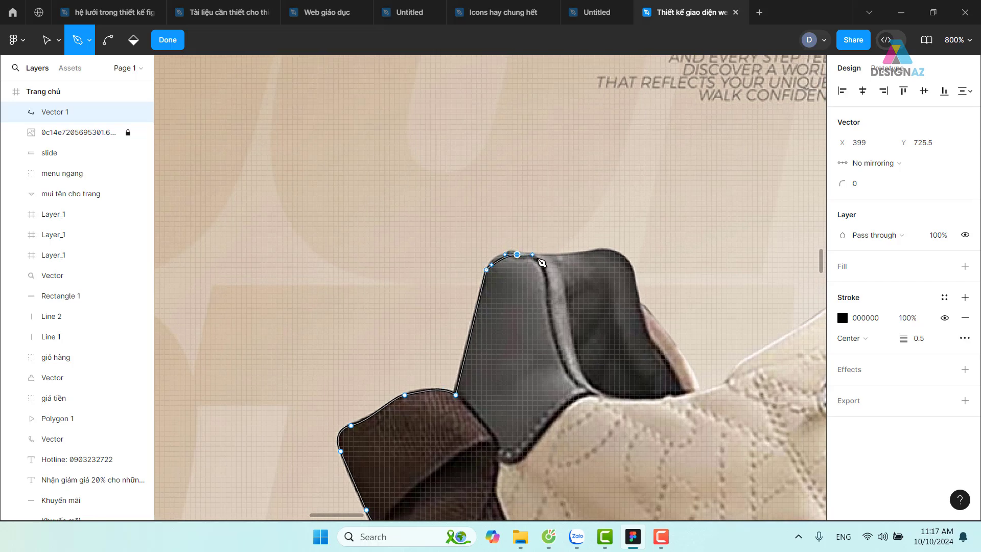
{"action": "left_click_drag", "start_coordinate": [596, 249], "coordinate": [614, 244]}
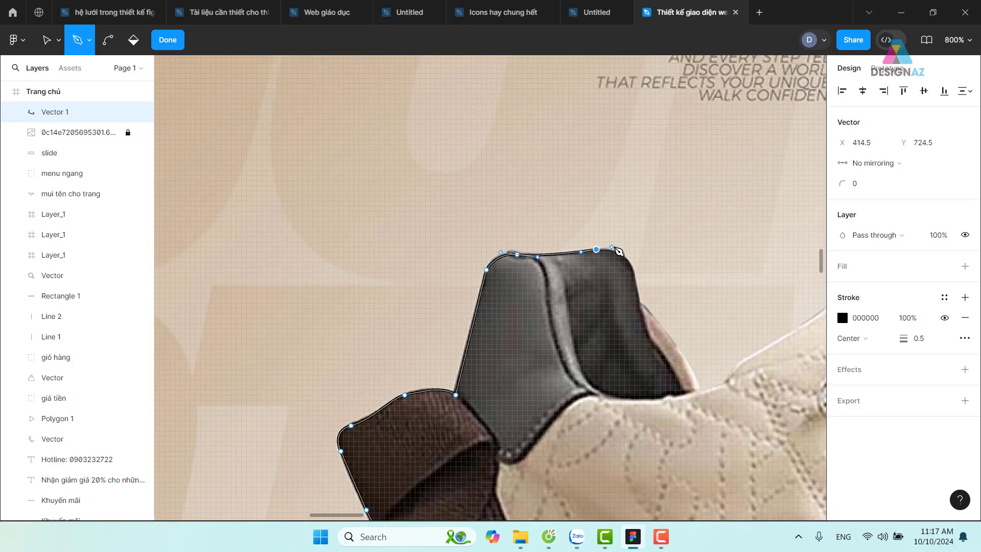
{"action": "left_click_drag", "start_coordinate": [634, 285], "coordinate": [635, 310]}
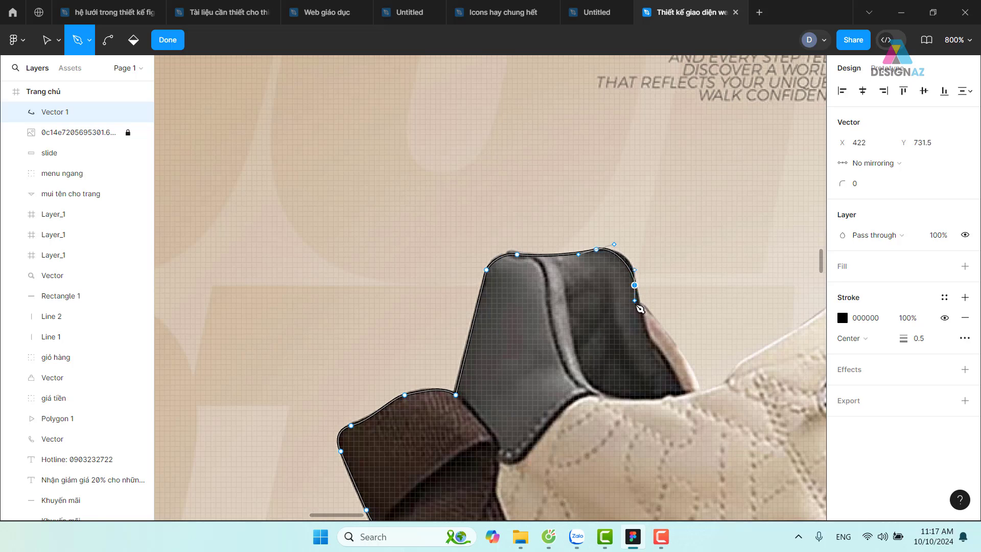
{"action": "left_click", "coordinate": [637, 305]}
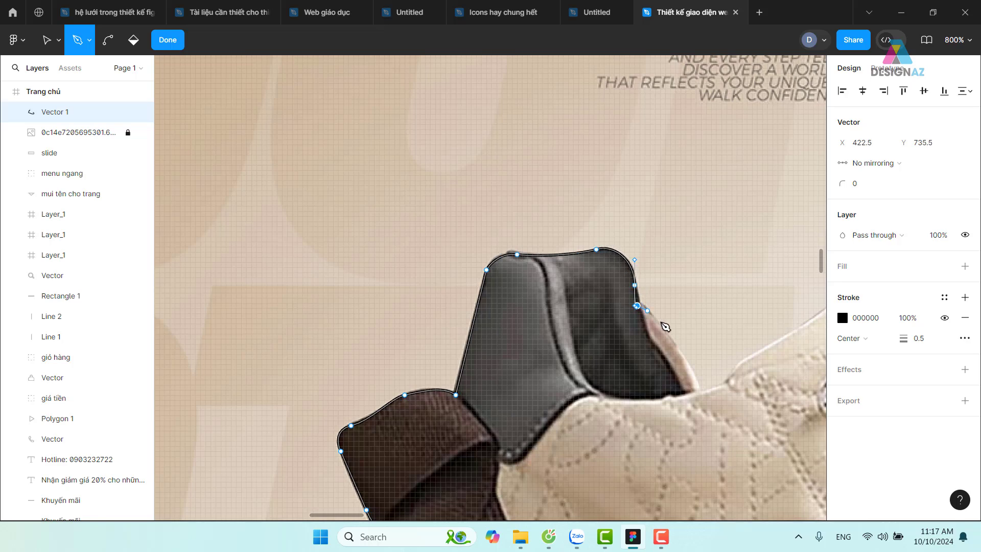
- Trace from the collar corner along the tongue edge to where it meets the laces
{"action": "scroll", "coordinate": [664, 321], "scroll_direction": "down", "scroll_amount": 2}
{"action": "scroll", "coordinate": [606, 284], "scroll_direction": "right", "scroll_amount": 3}
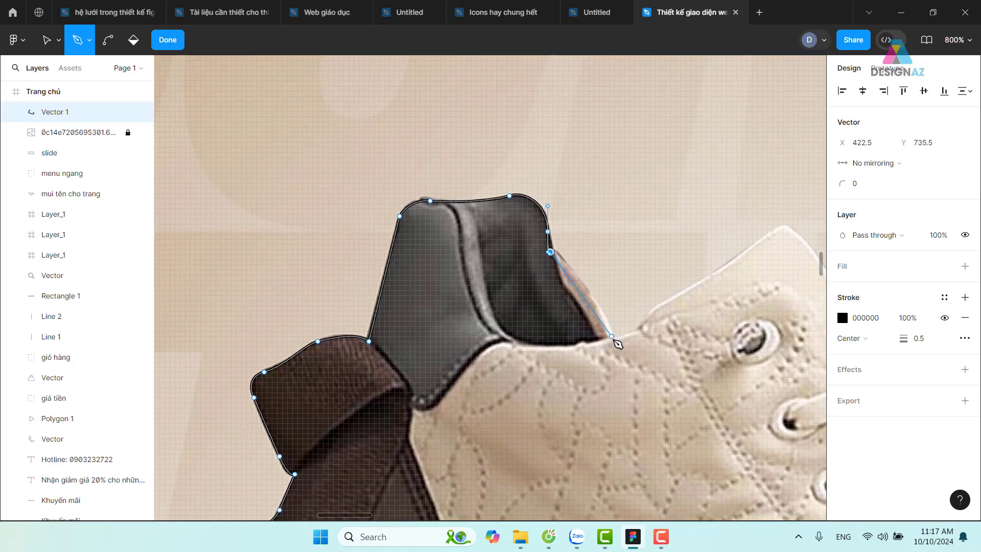
{"action": "left_click_drag", "start_coordinate": [611, 335], "coordinate": [634, 402]}
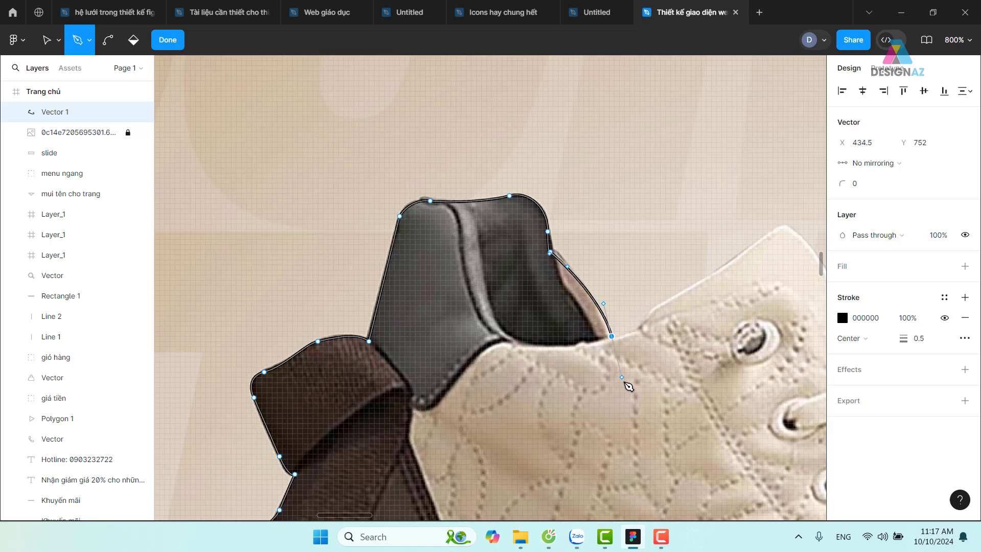
{"action": "left_click", "coordinate": [612, 335]}
{"action": "left_click", "coordinate": [640, 328]}
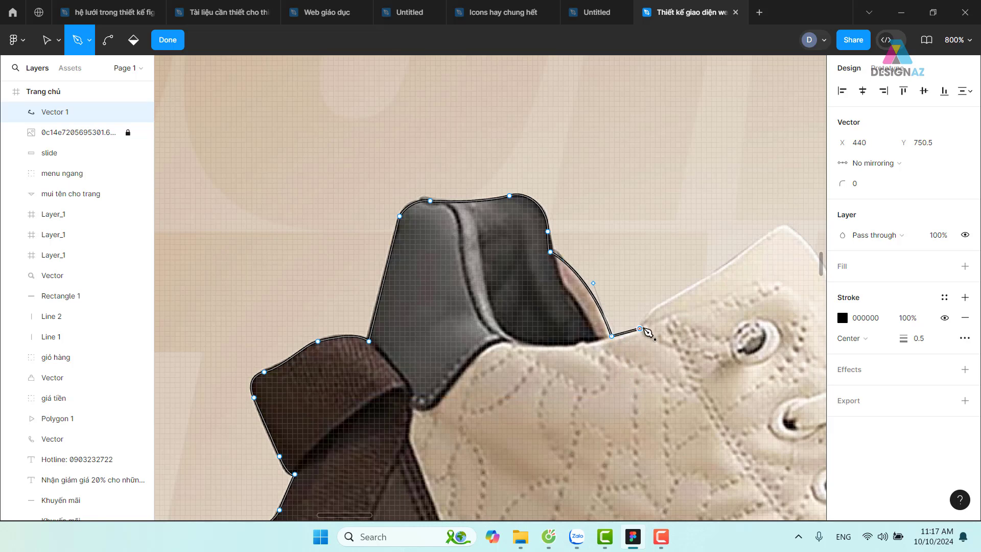
{"action": "scroll", "coordinate": [648, 332], "scroll_direction": "right", "scroll_amount": 5}
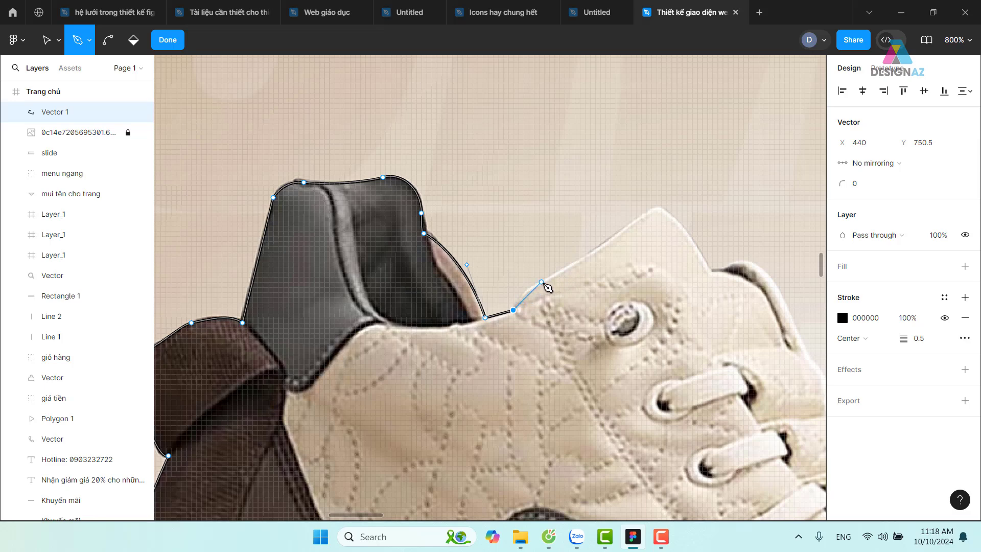
{"action": "left_click_drag", "start_coordinate": [543, 282], "coordinate": [567, 276]}
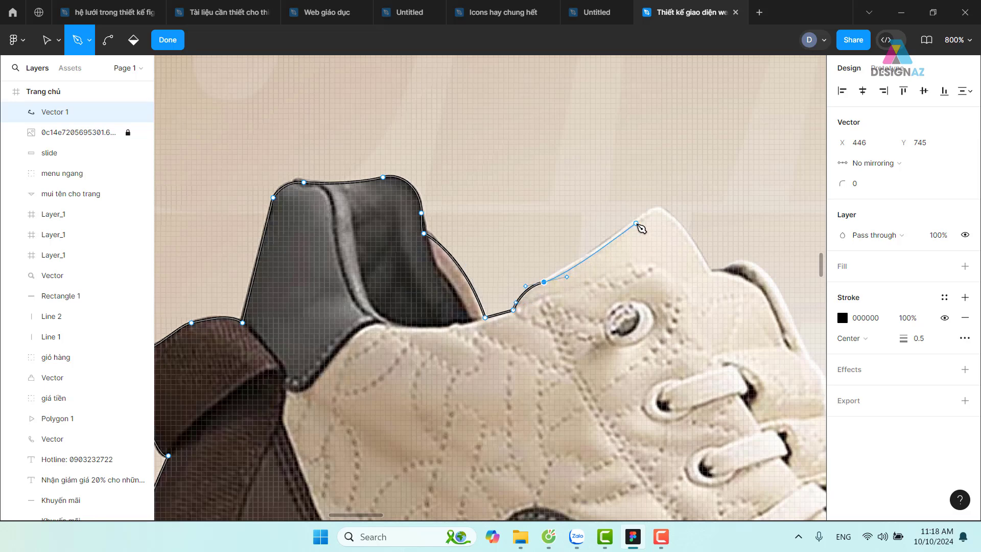
{"action": "left_click_drag", "start_coordinate": [636, 224], "coordinate": [664, 221]}
{"action": "scroll", "coordinate": [660, 217], "scroll_direction": "right", "scroll_amount": 3}
{"action": "scroll", "coordinate": [660, 217], "scroll_direction": "up", "scroll_amount": 2}
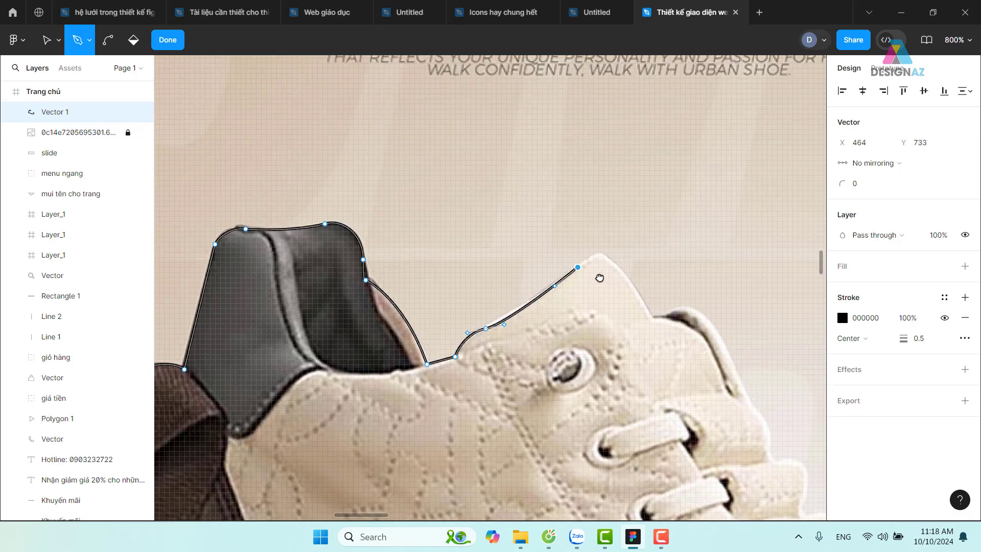
{"action": "left_click_drag", "start_coordinate": [575, 269], "coordinate": [593, 282]}
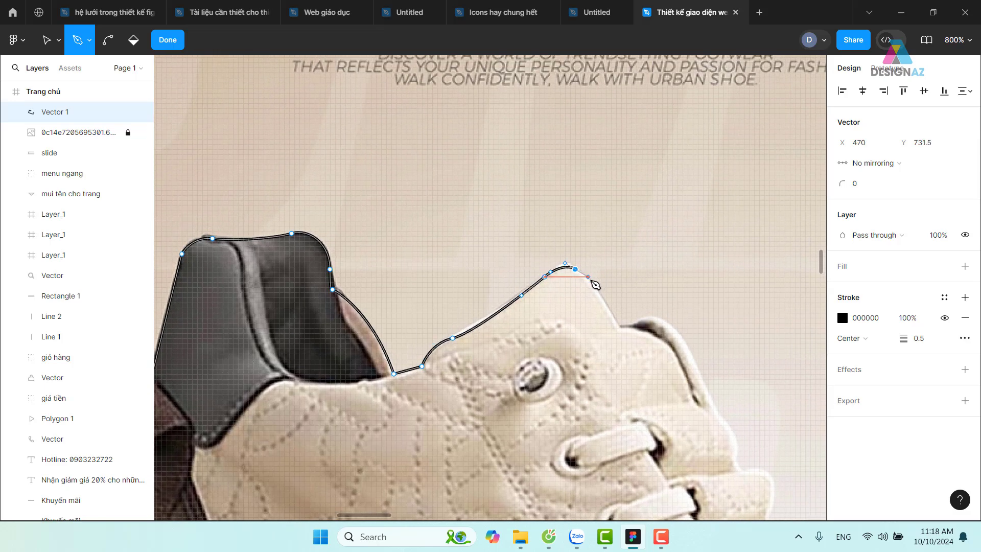
{"action": "left_click", "coordinate": [616, 328]}
- Follow the lace edge downward with curved anchors around each lace bump
{"action": "scroll", "coordinate": [602, 327], "scroll_direction": "right", "scroll_amount": 3}
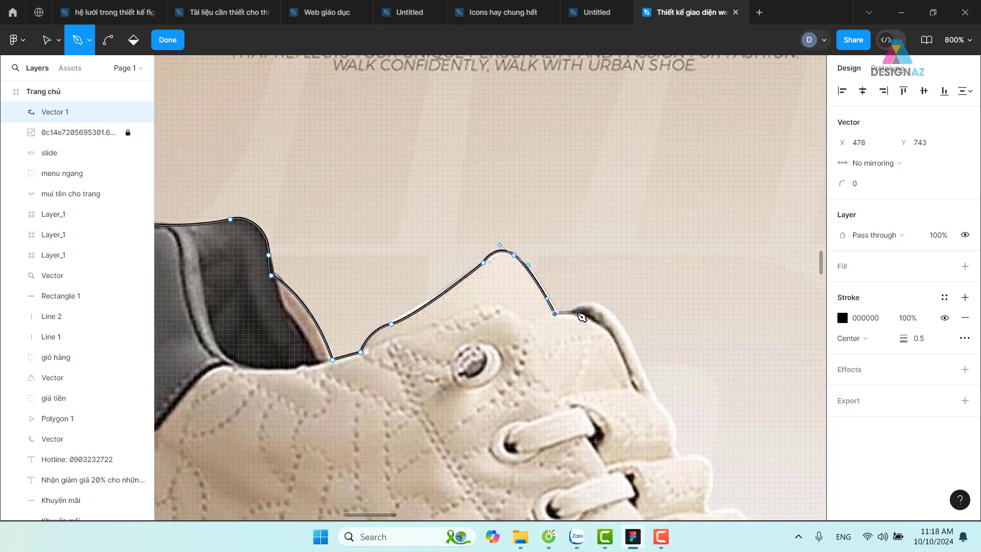
{"action": "left_click", "coordinate": [571, 314]}
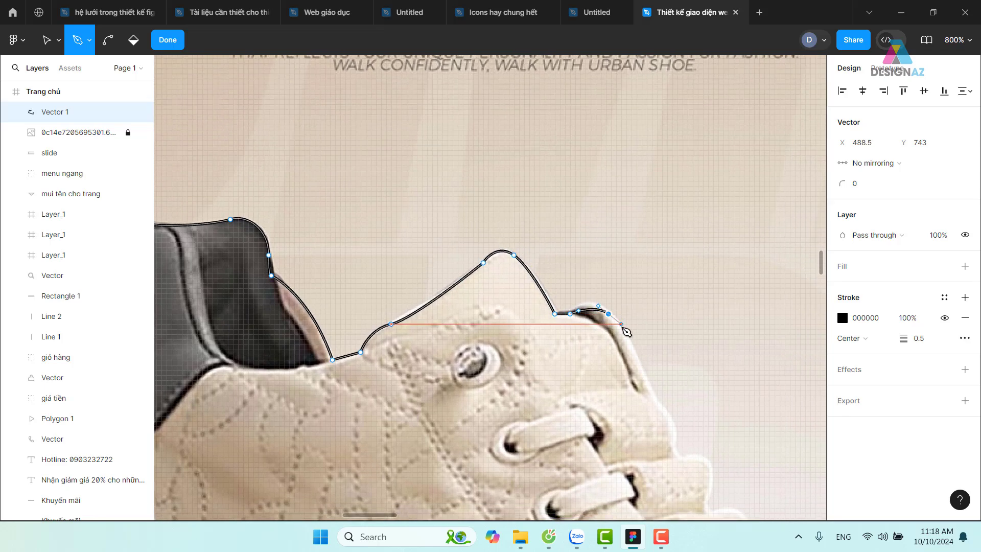
{"action": "left_click_drag", "start_coordinate": [608, 313], "coordinate": [632, 338]}
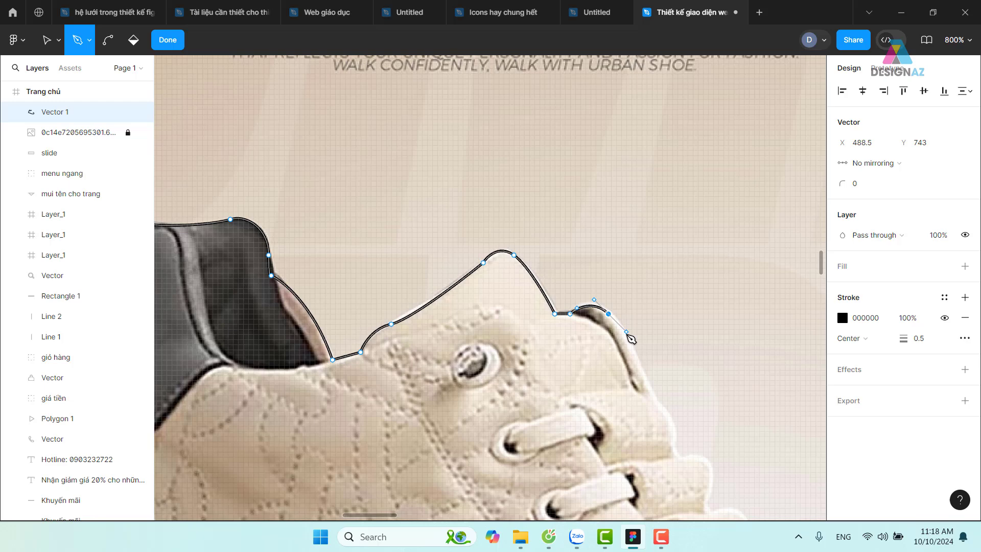
{"action": "left_click", "coordinate": [652, 390]}
{"action": "scroll", "coordinate": [647, 378], "scroll_direction": "down", "scroll_amount": 5}
{"action": "scroll", "coordinate": [647, 378], "scroll_direction": "right", "scroll_amount": 3}
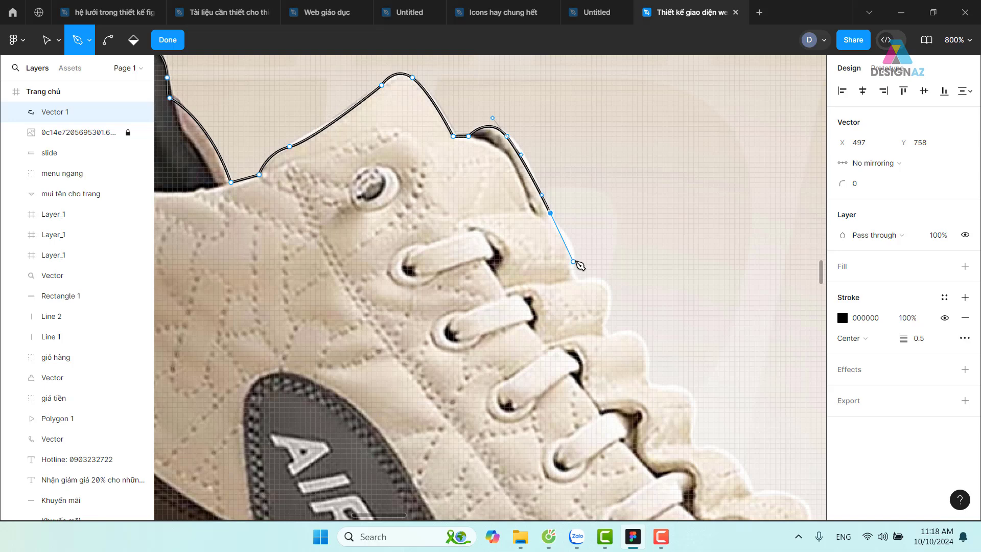
{"action": "mouse_move", "coordinate": [573, 261]}
{"action": "left_mouse_down"}
{"action": "mouse_move", "coordinate": [575, 287]}
{"action": "mouse_move", "coordinate": [604, 281]}
{"action": "left_mouse_up"}
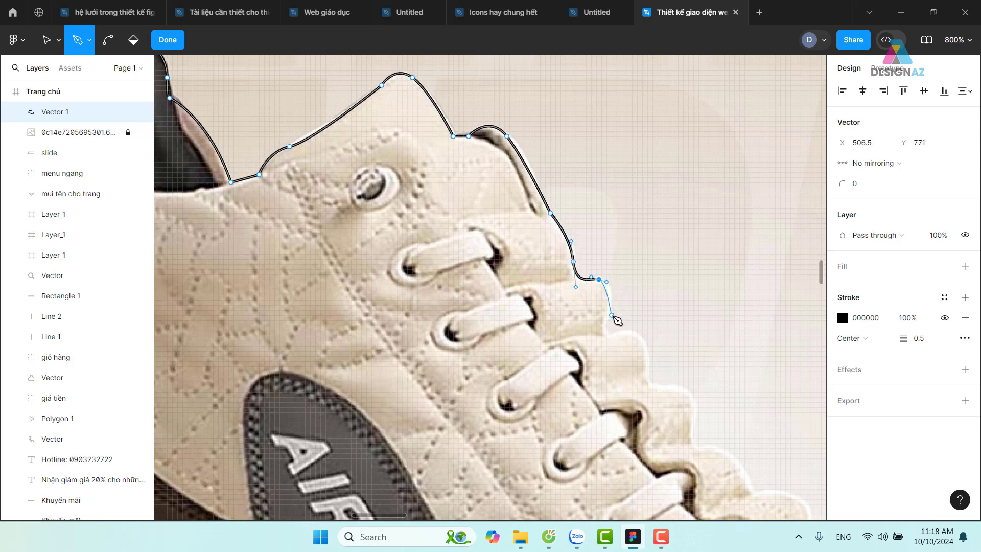
{"action": "left_click_drag", "start_coordinate": [609, 314], "coordinate": [604, 330]}
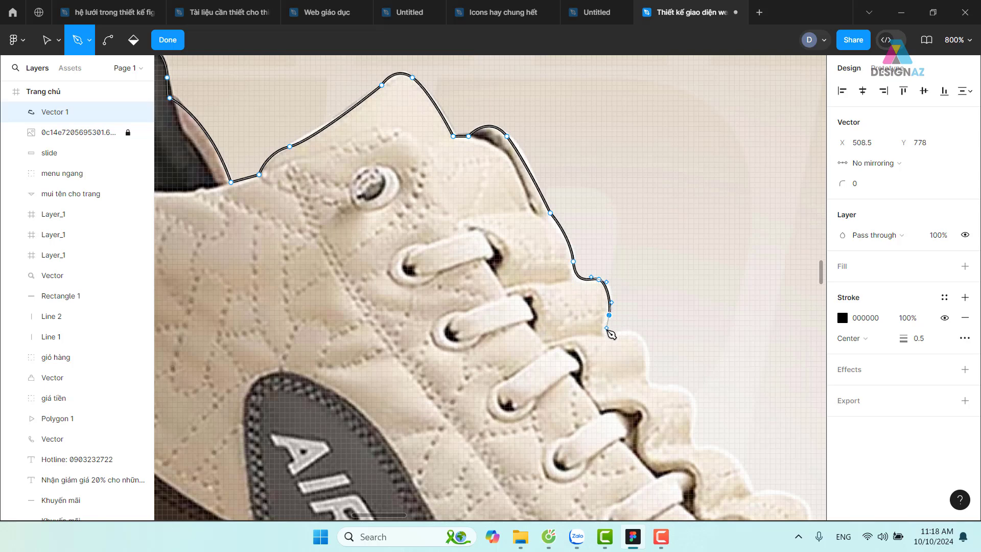
{"action": "left_click", "coordinate": [622, 333]}
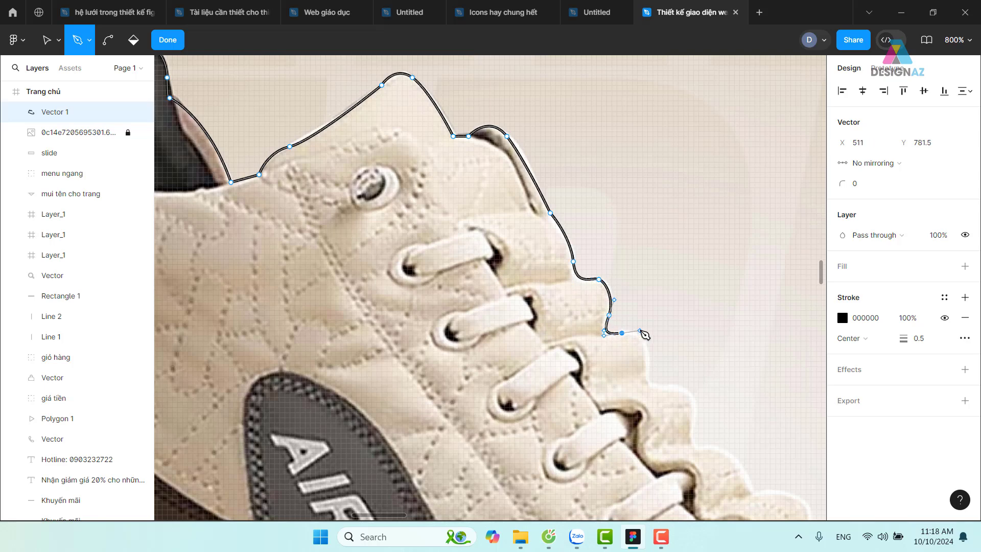
{"action": "mouse_move", "coordinate": [647, 358]}
{"action": "left_mouse_down"}
{"action": "mouse_move", "coordinate": [647, 374]}
{"action": "mouse_move", "coordinate": [695, 388]}
{"action": "left_mouse_up"}
- Add anchors down the front laces and replace the kinked segment with a smooth reconnecting curve
{"action": "scroll", "coordinate": [696, 395], "scroll_direction": "down", "scroll_amount": 5}
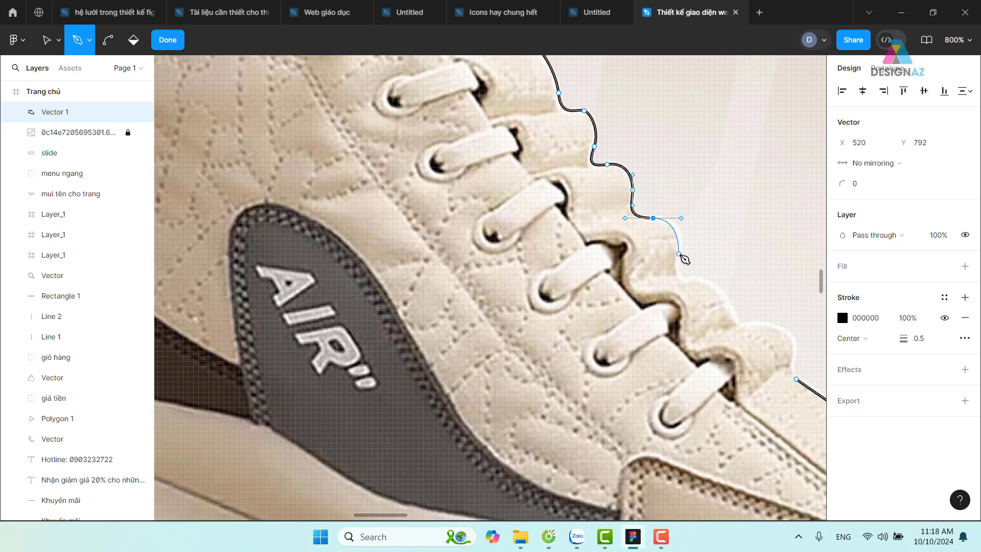
{"action": "mouse_move", "coordinate": [678, 253]}
{"action": "left_mouse_down"}
{"action": "mouse_move", "coordinate": [680, 266]}
{"action": "mouse_move", "coordinate": [727, 280]}
{"action": "mouse_move", "coordinate": [737, 321]}
{"action": "mouse_move", "coordinate": [781, 323]}
{"action": "left_mouse_up"}
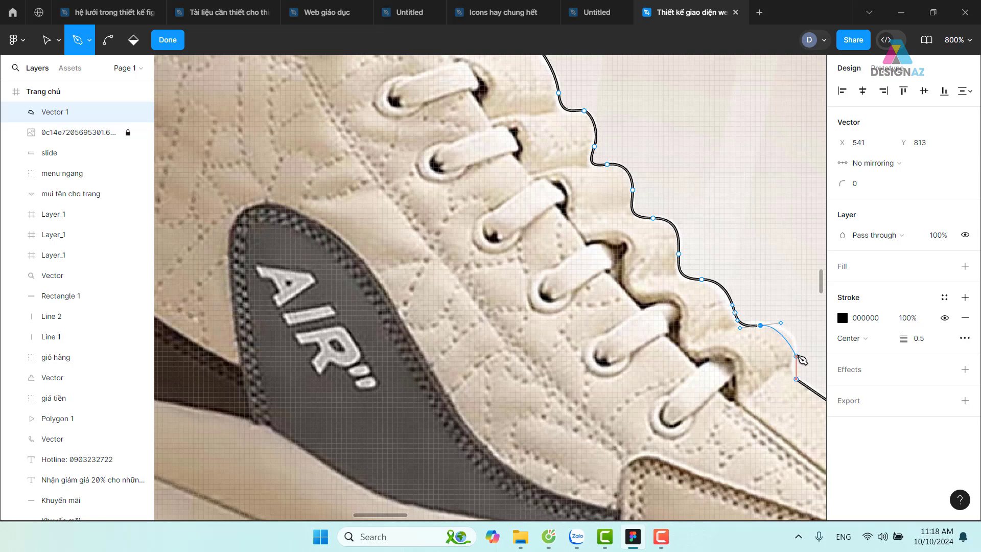
{"action": "mouse_move", "coordinate": [796, 355]}
{"action": "left_mouse_down"}
{"action": "mouse_move", "coordinate": [796, 378]}
{"action": "mouse_move", "coordinate": [665, 328]}
{"action": "left_mouse_up"}
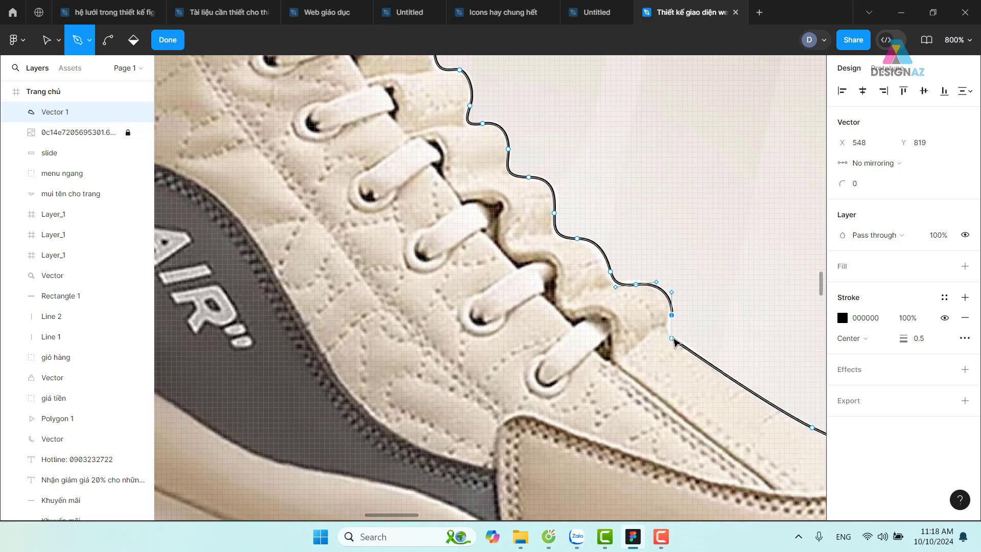
{"action": "left_click", "coordinate": [672, 334]}
{"action": "key", "text": "Delete"}
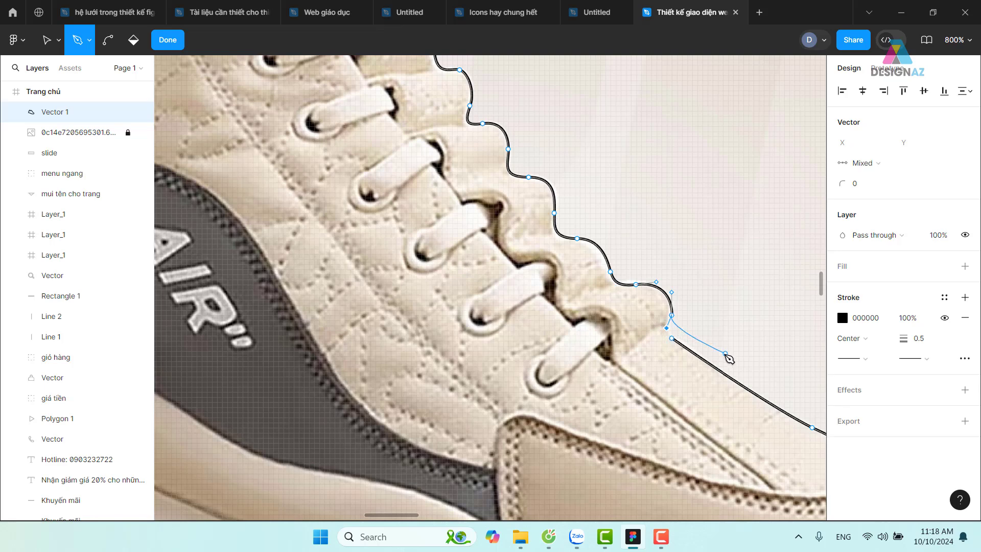
{"action": "left_click", "coordinate": [671, 338]}
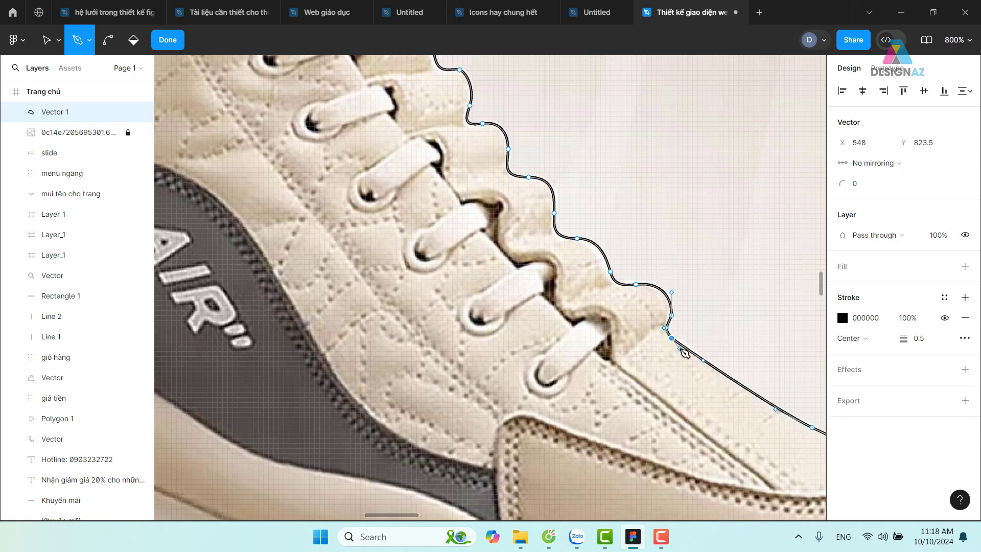
- Close out editing of Vector 1 (253.96 × 171.69), then zoom to 800% on the toe
{"action": "key", "text": "Escape"}
{"action": "scroll", "coordinate": [726, 241], "scroll_direction": "down", "scroll_amount": 2}
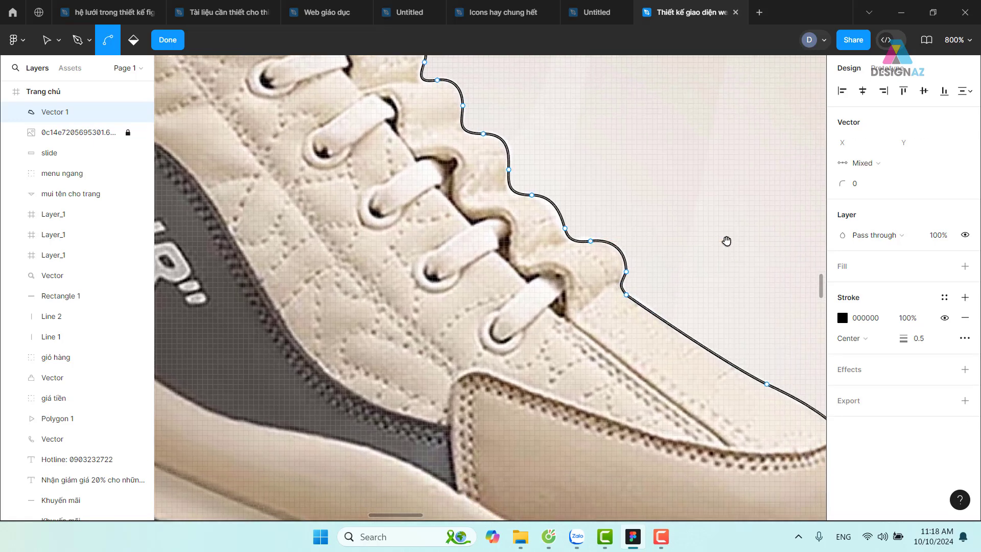
{"action": "key", "text": "shift+0"}
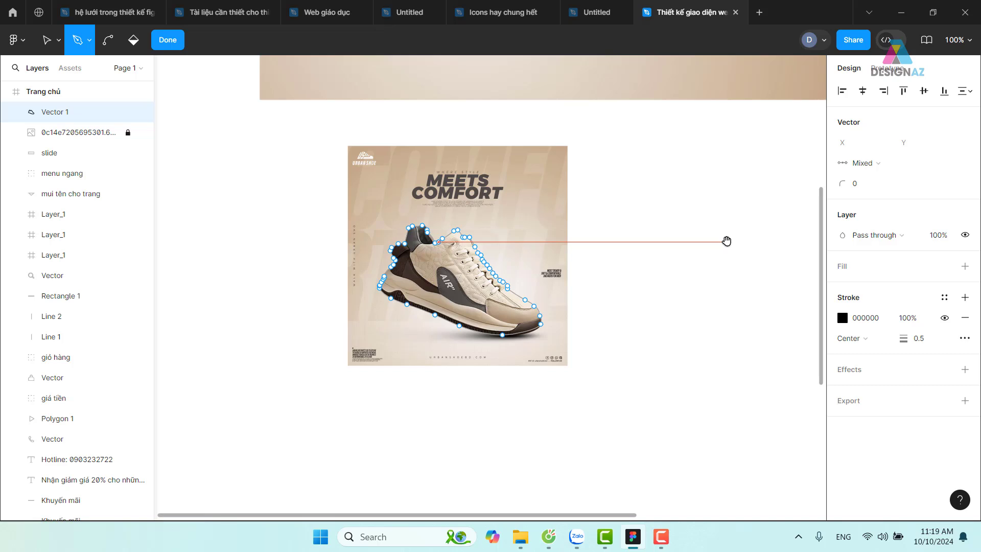
{"action": "key", "text": "ctrl+plus"}
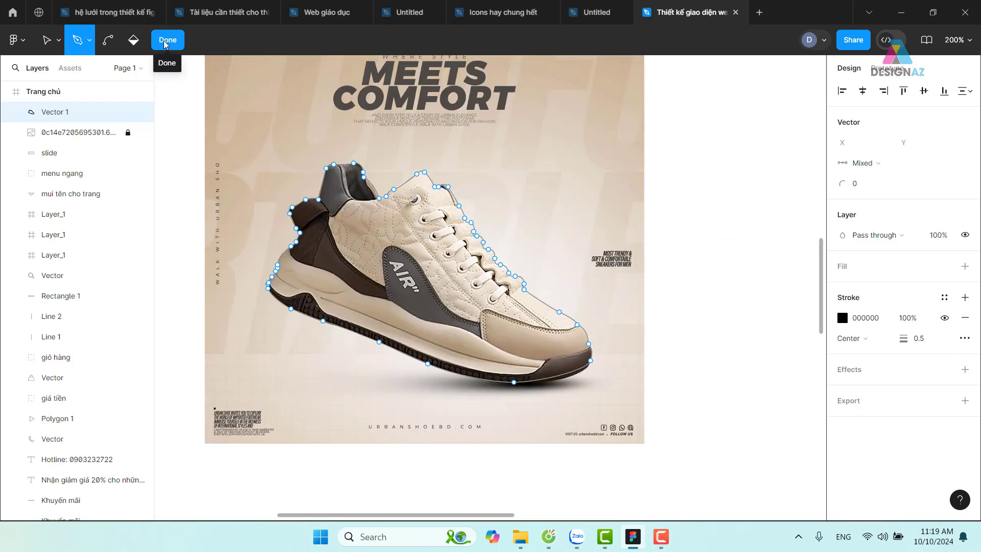
{"action": "left_click", "coordinate": [165, 44]}
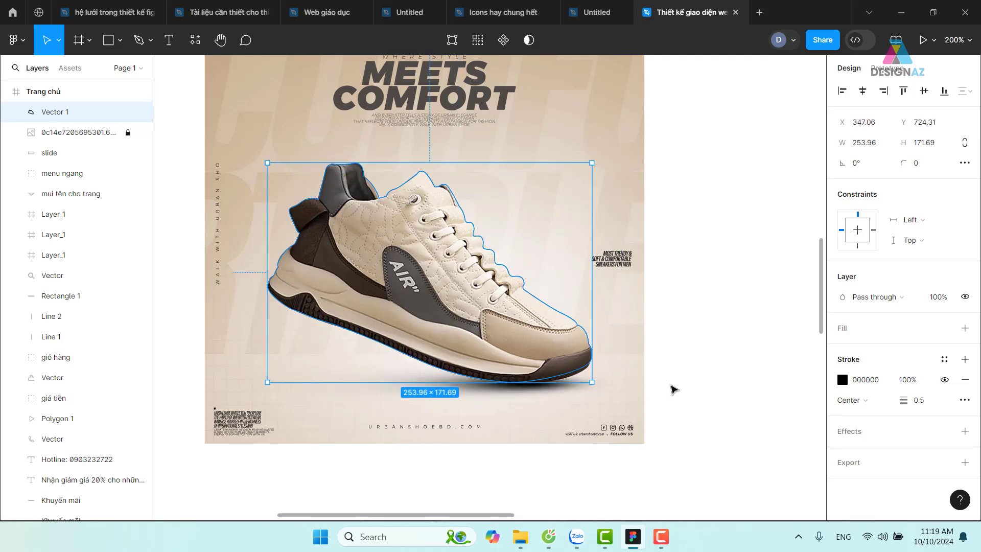
{"action": "key", "text": "ctrl+equal"}
{"action": "key", "text": "ctrl+equal"}
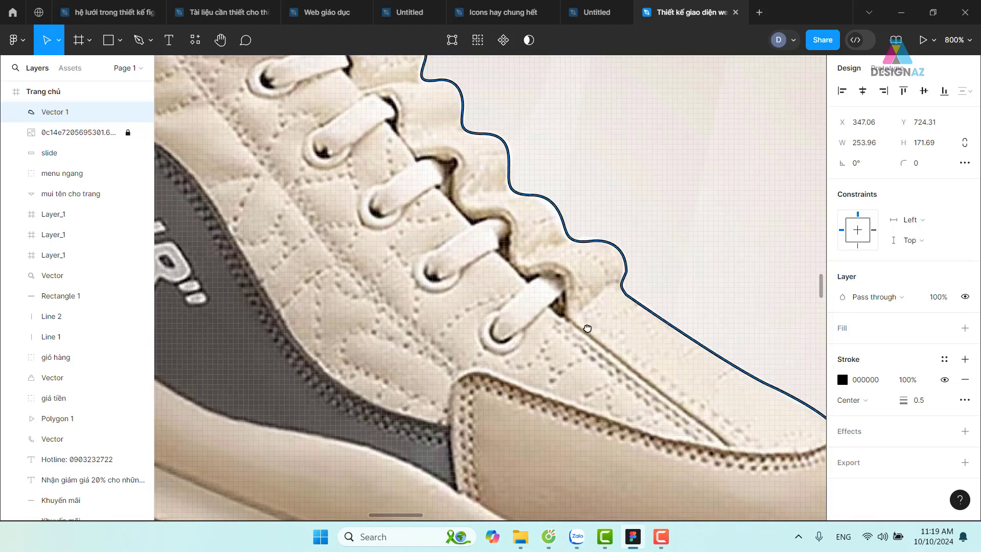
{"action": "left_click_drag", "start_coordinate": [587, 328], "coordinate": [482, 158]}
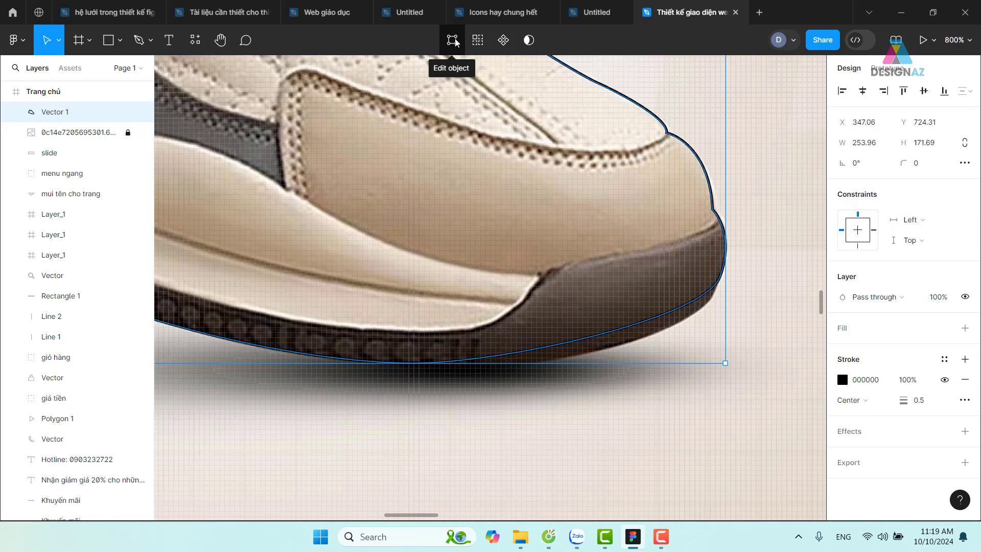
- Re-edit Vector 1's points, reshaping the sole and toe-tip curves to hug the shoe
{"action": "left_click", "coordinate": [452, 39]}
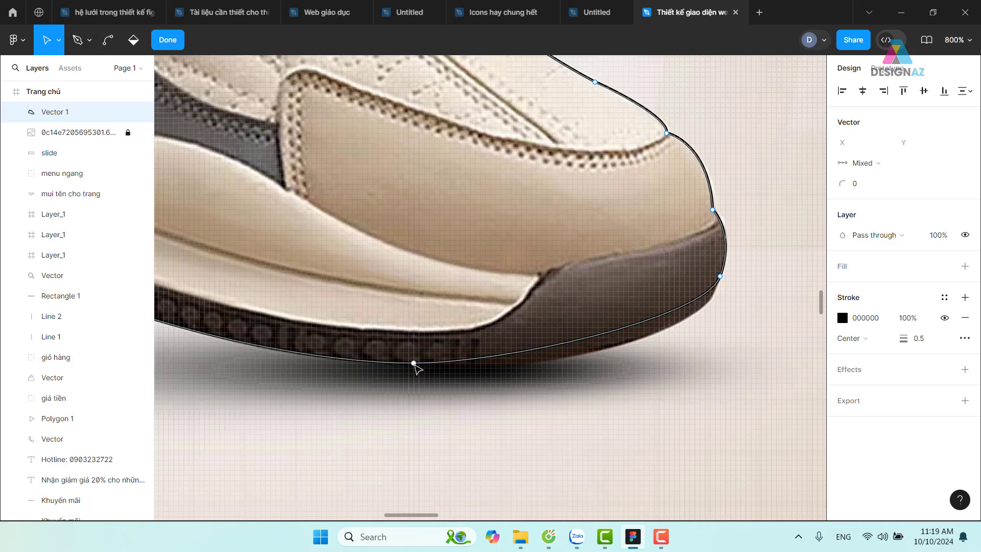
{"action": "left_click", "coordinate": [413, 363]}
{"action": "left_click_drag", "start_coordinate": [500, 362], "coordinate": [582, 379]}
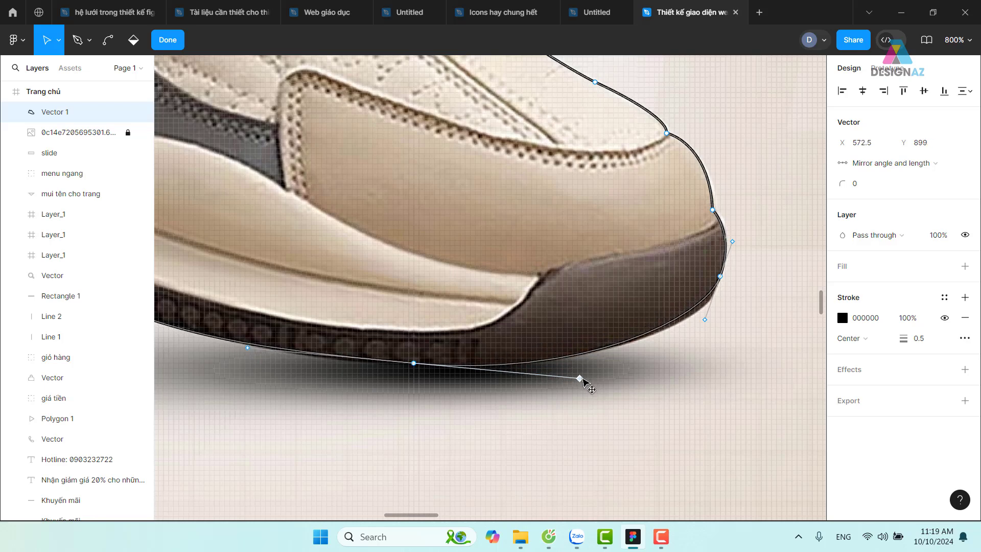
{"action": "mouse_move", "coordinate": [705, 319]}
{"action": "left_mouse_down"}
{"action": "mouse_move", "coordinate": [710, 334]}
{"action": "mouse_move", "coordinate": [719, 326]}
{"action": "left_mouse_up"}
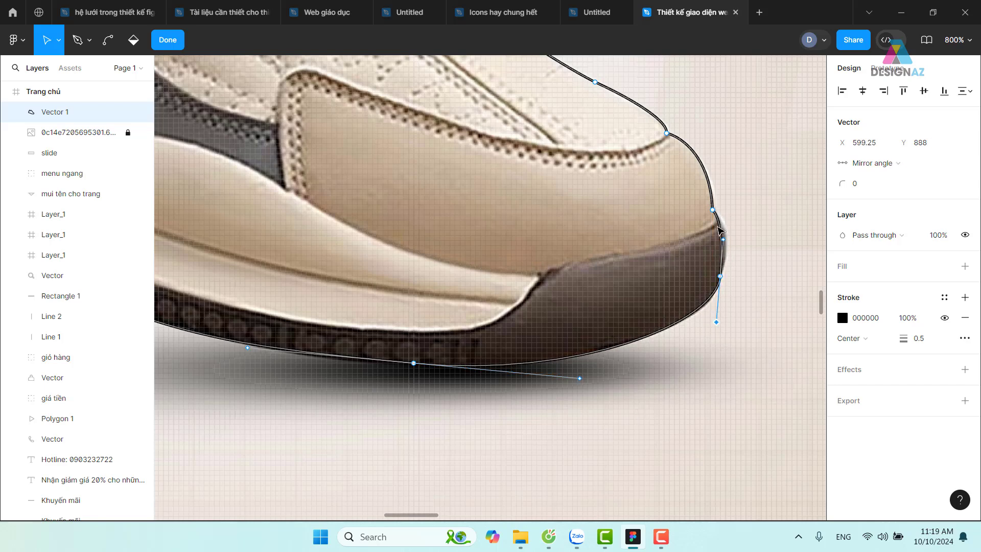
{"action": "left_click_drag", "start_coordinate": [723, 239], "coordinate": [729, 239]}
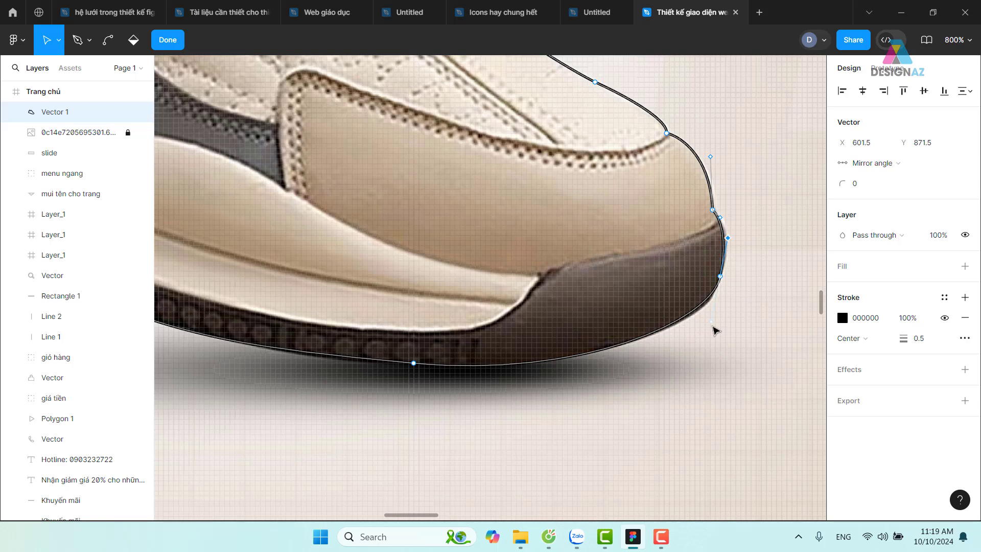
{"action": "left_click_drag", "start_coordinate": [713, 325], "coordinate": [720, 333]}
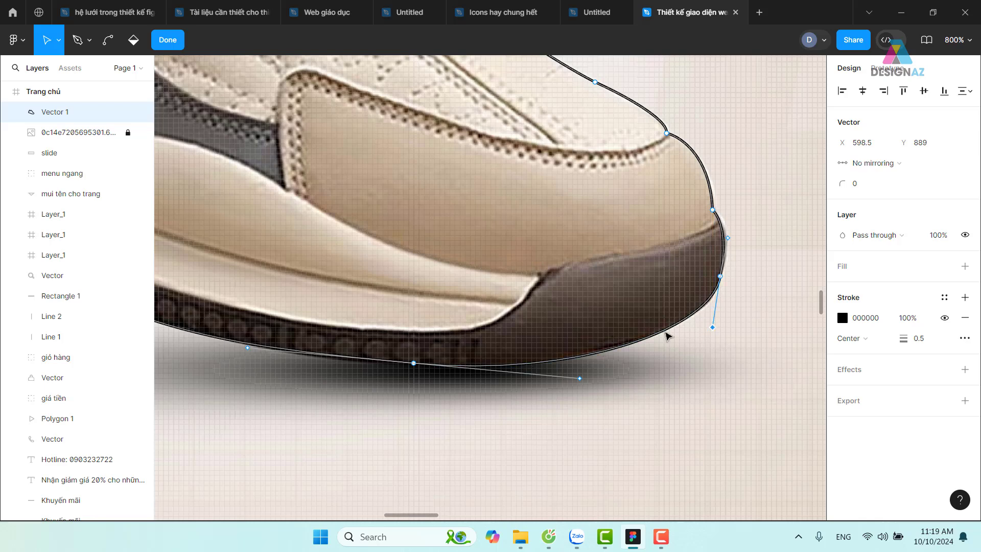
- Finish point editing on Vector 1 (253.56 × 172.23) and view the MEETS COMFORT heading with the shoe
{"action": "left_click", "coordinate": [168, 40]}
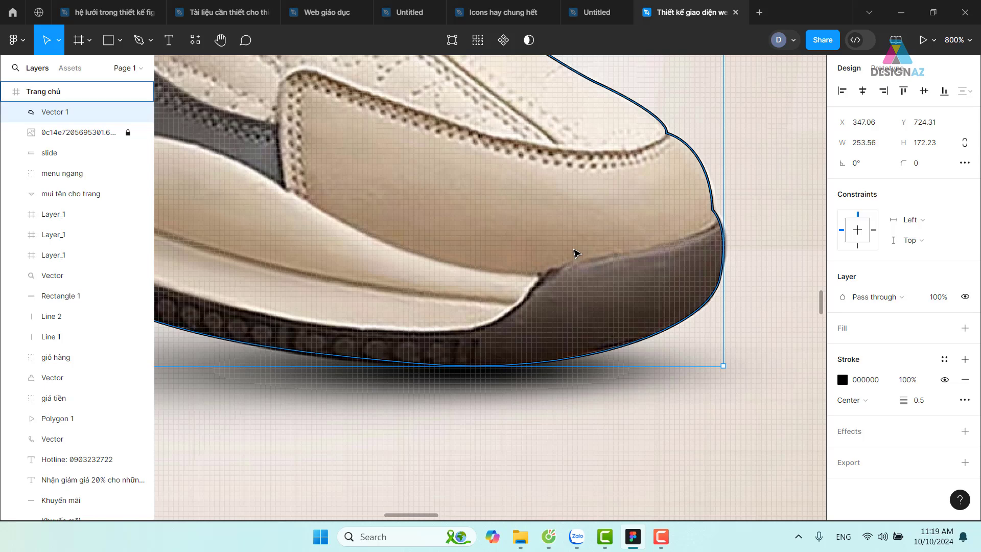
{"action": "key", "text": "minus"}
{"action": "key", "text": "minus"}
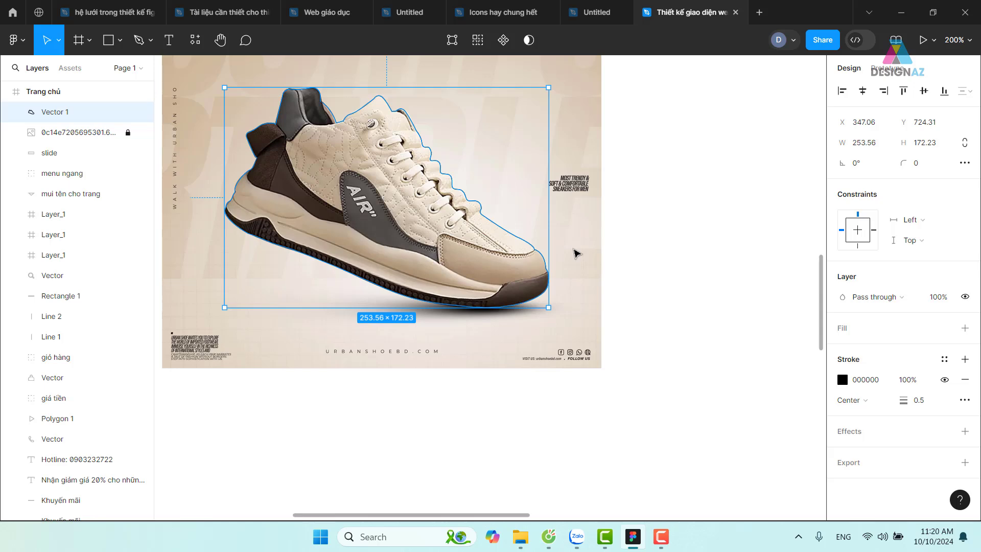
{"action": "key", "text": "shift+0"}
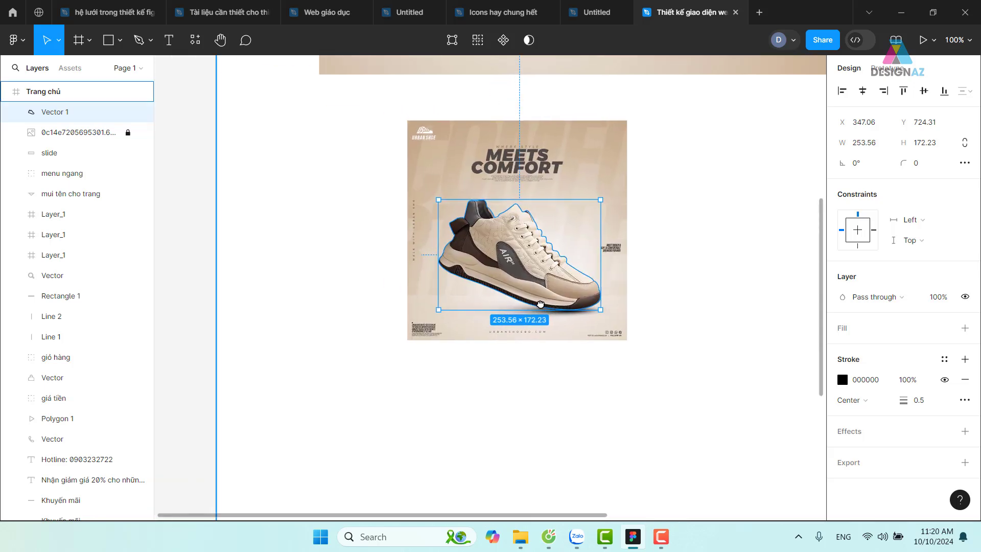
{"action": "key", "text": "ctrl+plus"}
{"action": "left_click_drag", "start_coordinate": [628, 236], "coordinate": [572, 305]}
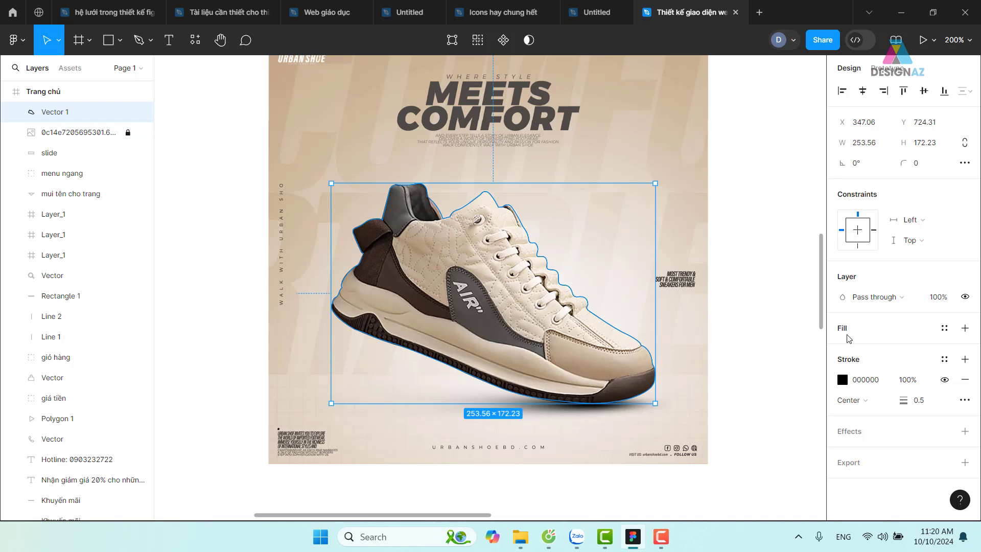
- Swap Vector 1's stroke and fill so it becomes a solid black 000000 shoe silhouette
{"action": "key", "text": "shift+x"}
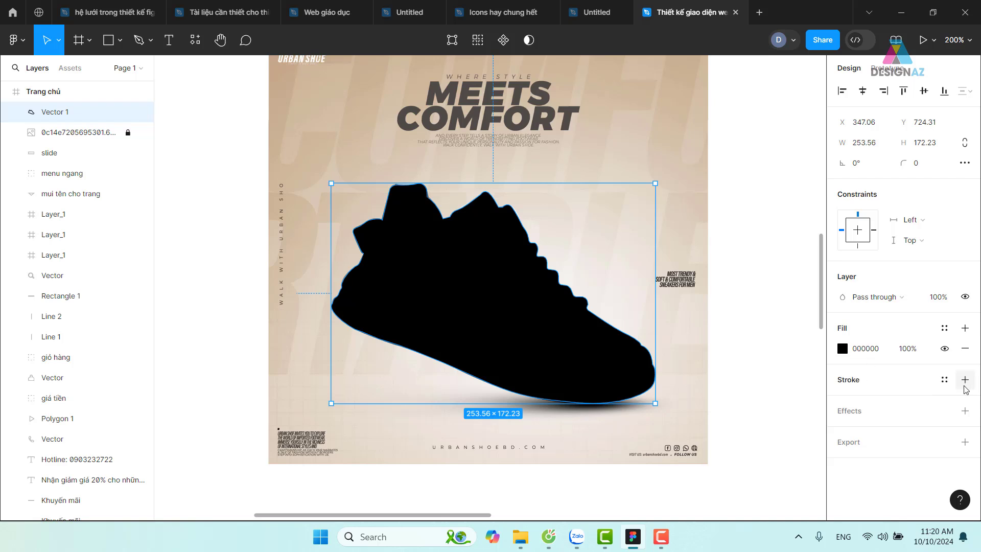
{"action": "key", "text": "shift+x"}
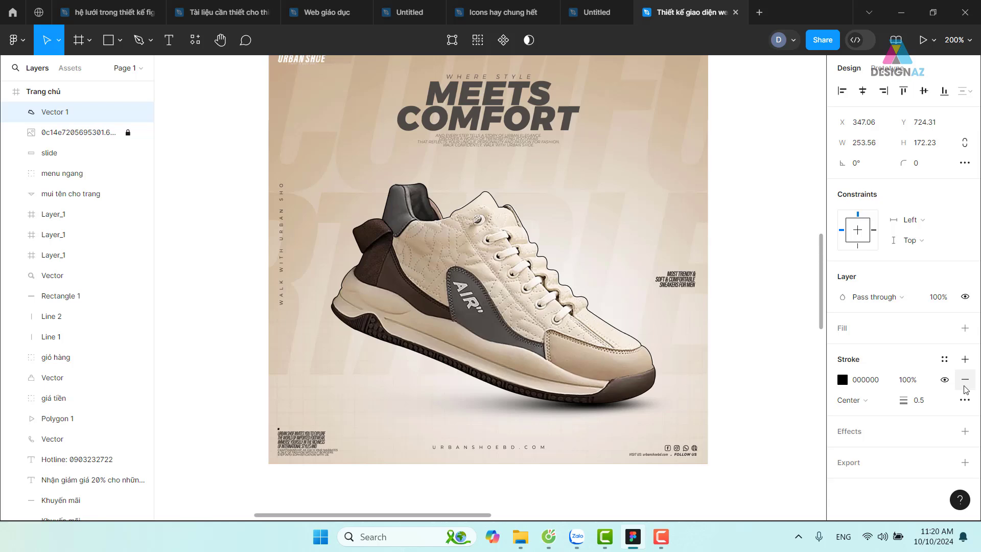
{"action": "key", "text": "shift+x"}
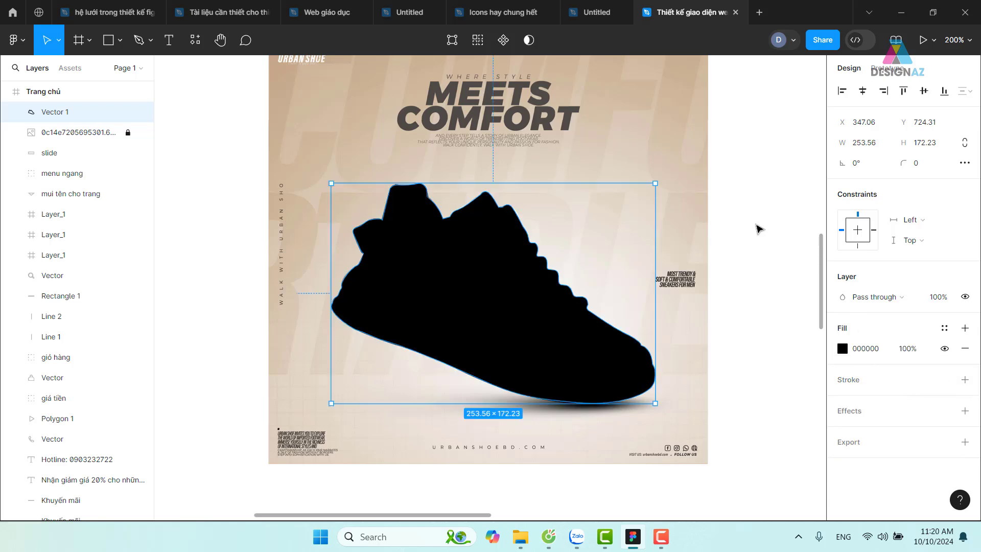
{"action": "left_click", "coordinate": [758, 228]}
{"action": "left_click", "coordinate": [531, 345]}
- Unlock the sneaker photo layer from its right-click menu
{"action": "right_click", "coordinate": [684, 210]}
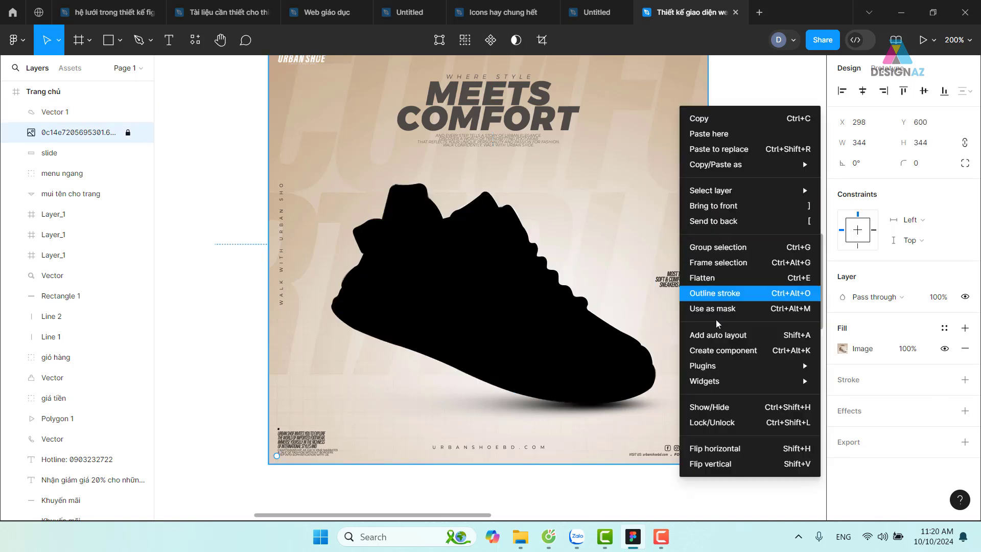
{"action": "left_click", "coordinate": [740, 423]}
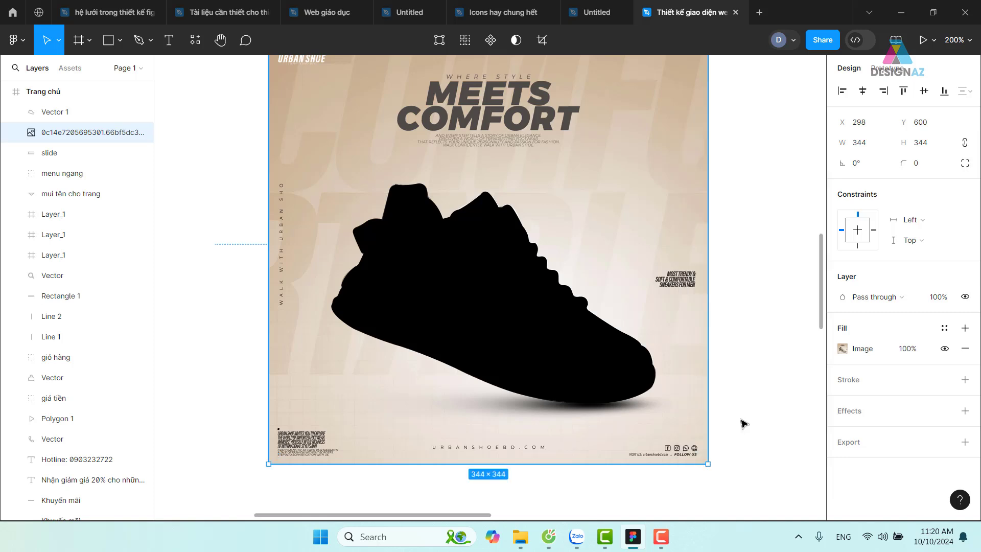
{"action": "left_click", "coordinate": [742, 346]}
{"action": "scroll", "coordinate": [616, 379], "scroll_direction": "left", "scroll_amount": 3}
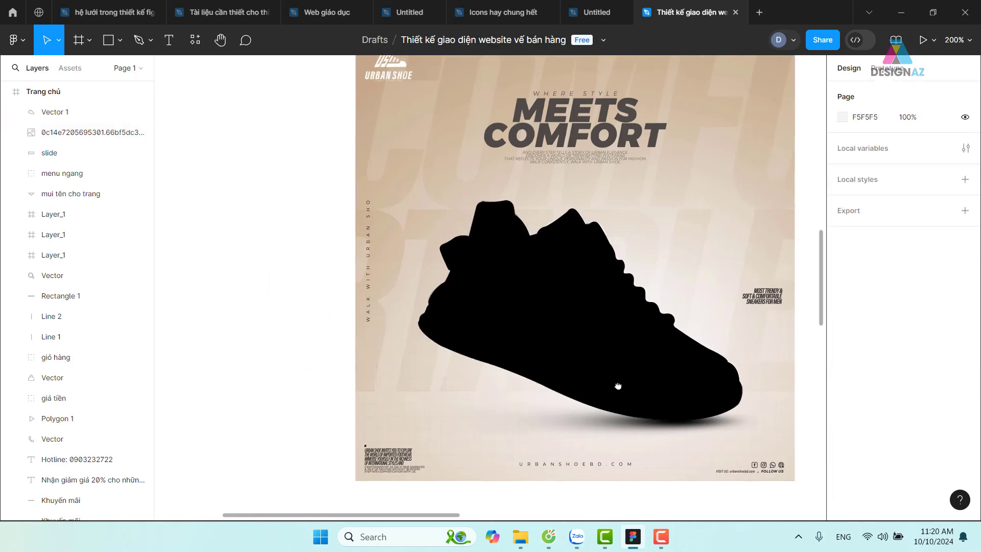
{"action": "scroll", "coordinate": [648, 362], "scroll_direction": "right", "scroll_amount": 2}
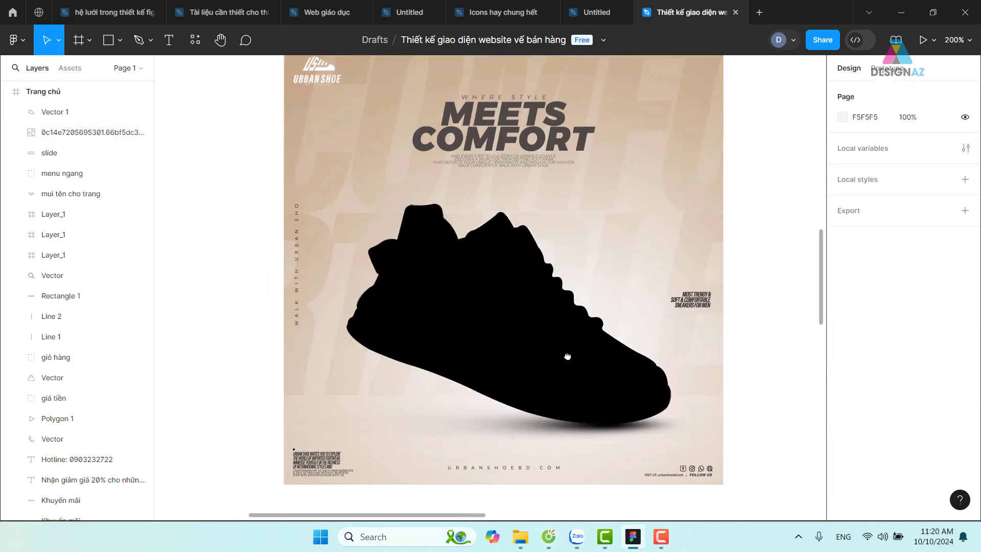
- Bring the sneaker photo forward above the black silhouette and marquee-select both layers
{"action": "left_click", "coordinate": [674, 305]}
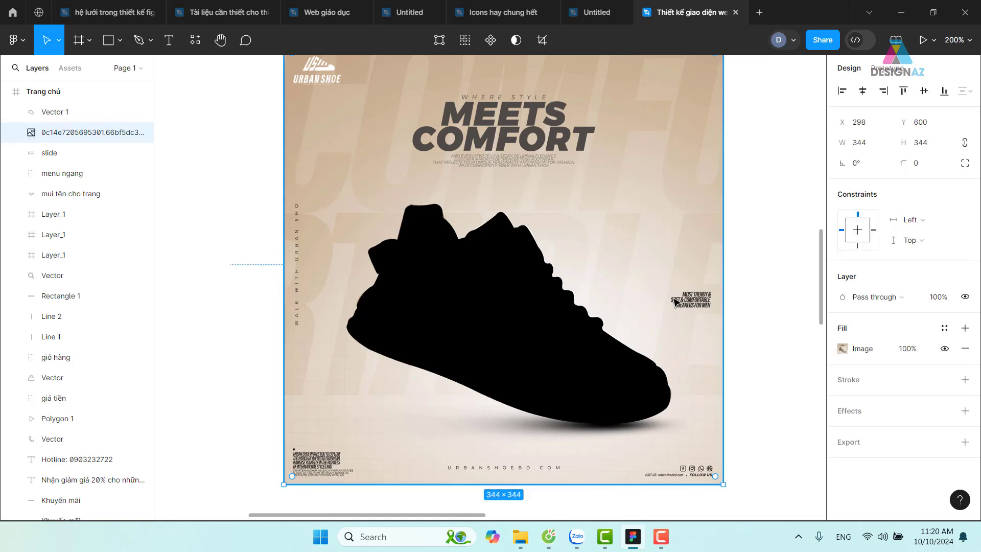
{"action": "left_click", "coordinate": [586, 381]}
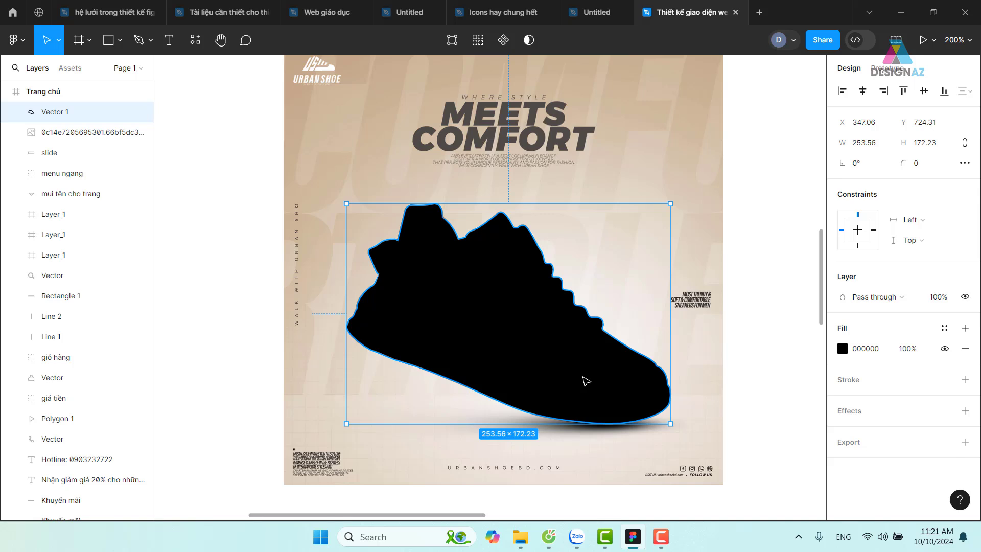
{"action": "left_click", "coordinate": [712, 331]}
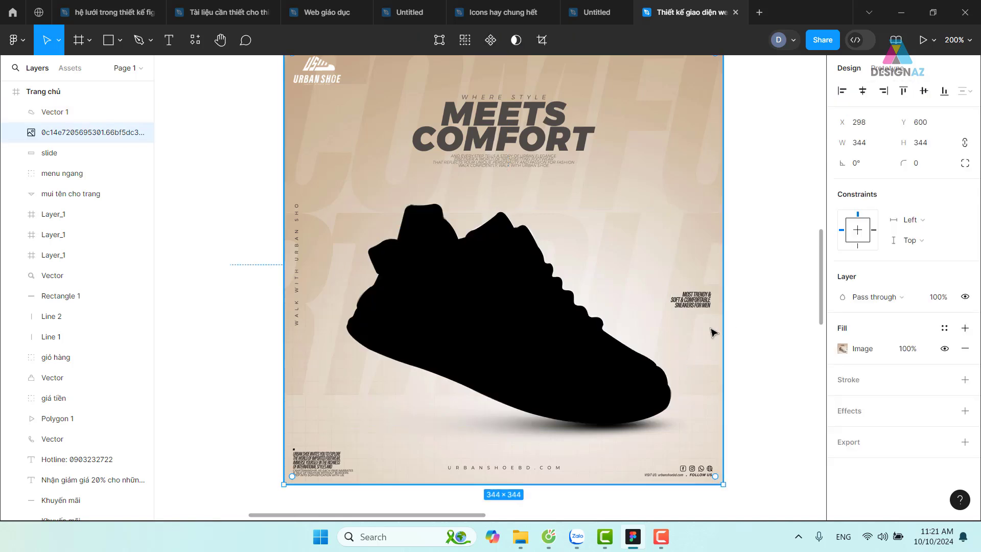
{"action": "key", "text": "ctrl+bracketright"}
{"action": "left_click", "coordinate": [766, 391]}
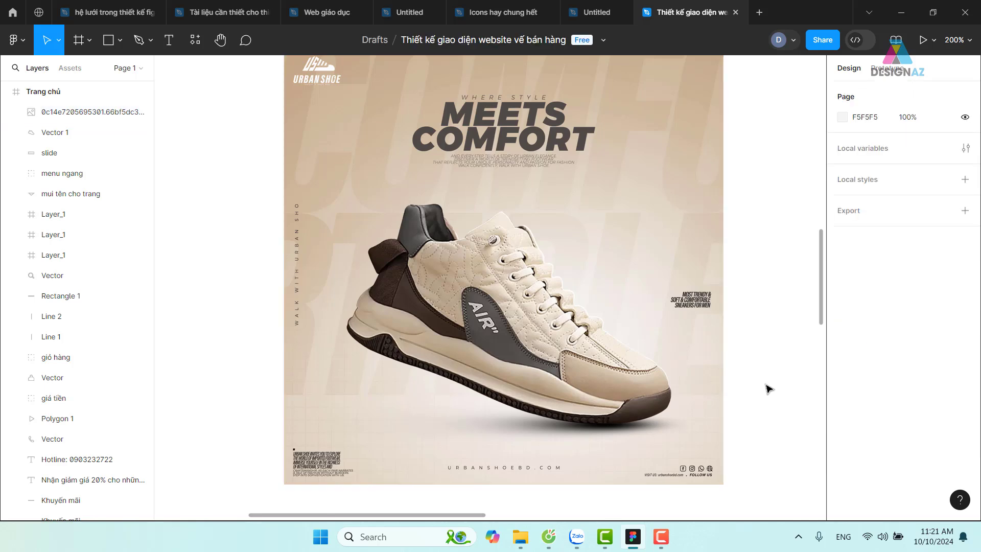
{"action": "left_click_drag", "start_coordinate": [762, 364], "coordinate": [602, 435]}
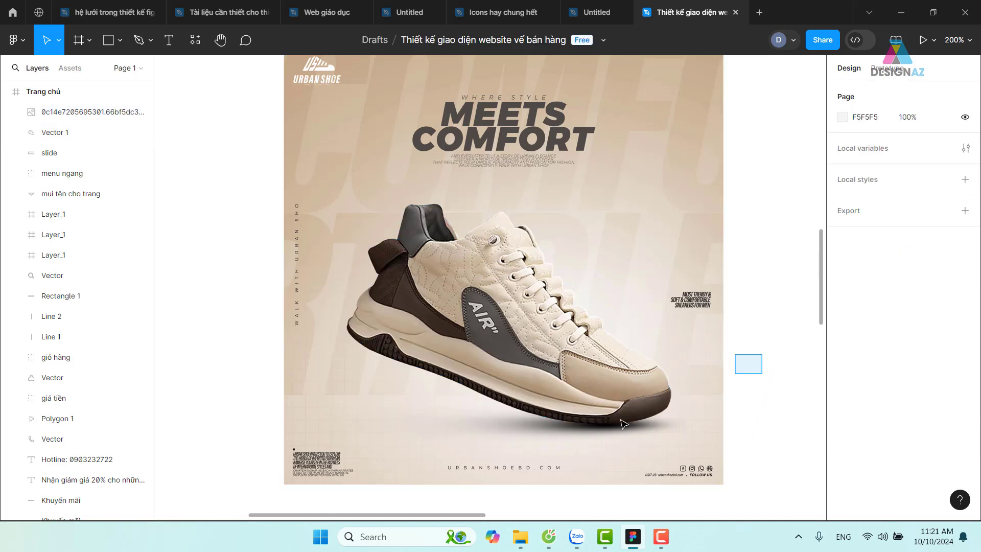
- Use Vector 1 as a mask over the sneaker photo, creating a Mask group
{"action": "left_click_drag", "start_coordinate": [767, 381], "coordinate": [624, 432]}
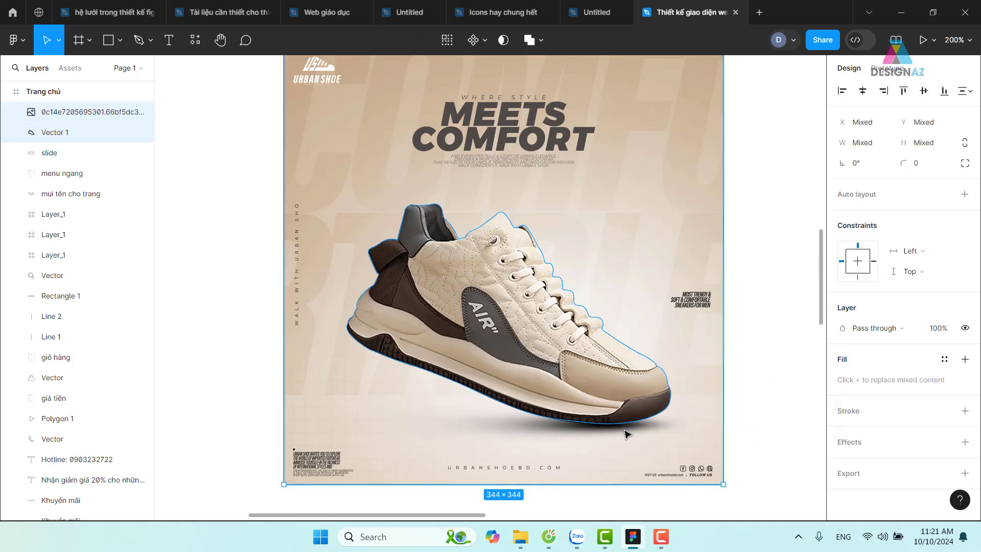
{"action": "left_click", "coordinate": [506, 40]}
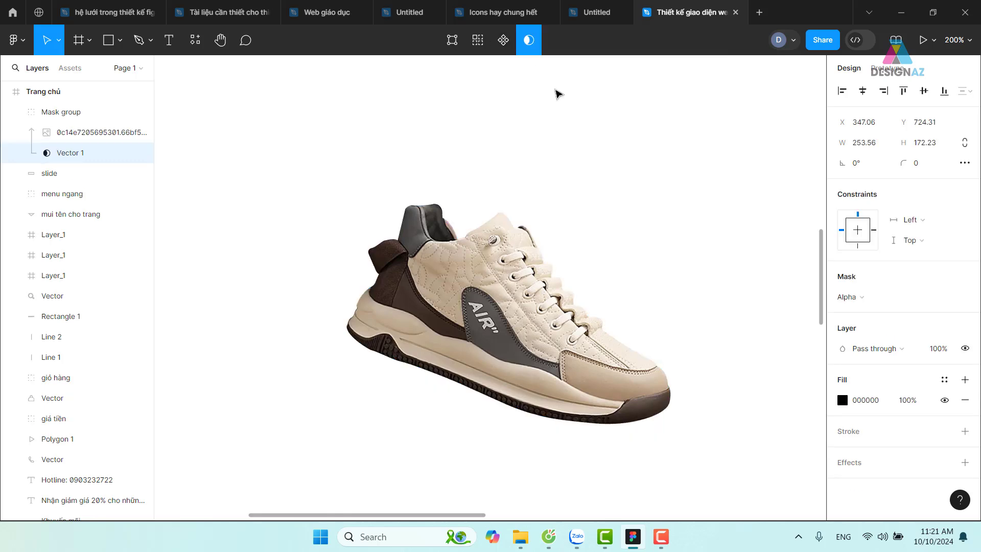
{"action": "left_click", "coordinate": [710, 341]}
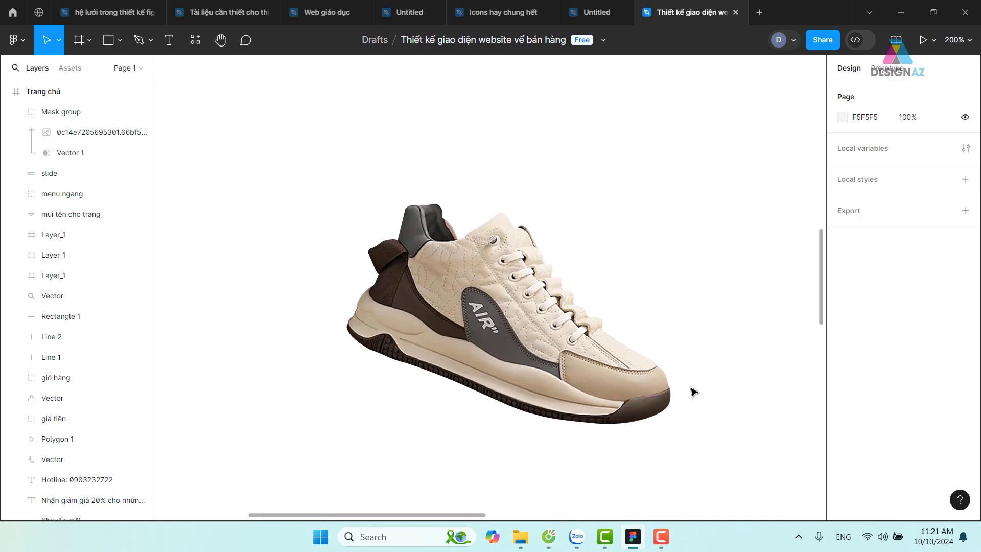
- Move the cut-out shoe Mask group onto the Zoper hero banner
{"action": "key", "text": "ctrl+minus"}
{"action": "key", "text": "ctrl+minus"}
{"action": "key", "text": "ctrl+minus"}
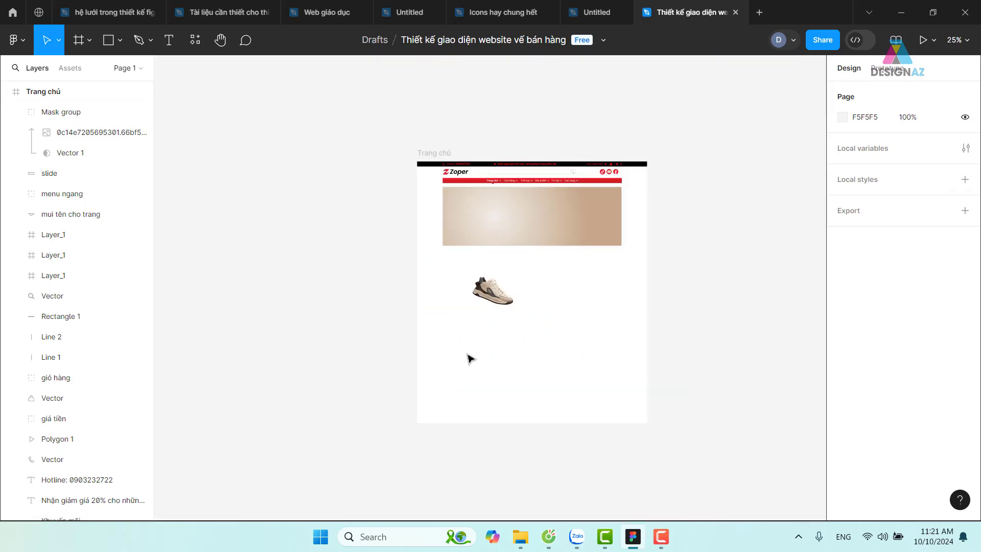
{"action": "left_click_drag", "start_coordinate": [492, 291], "coordinate": [480, 214]}
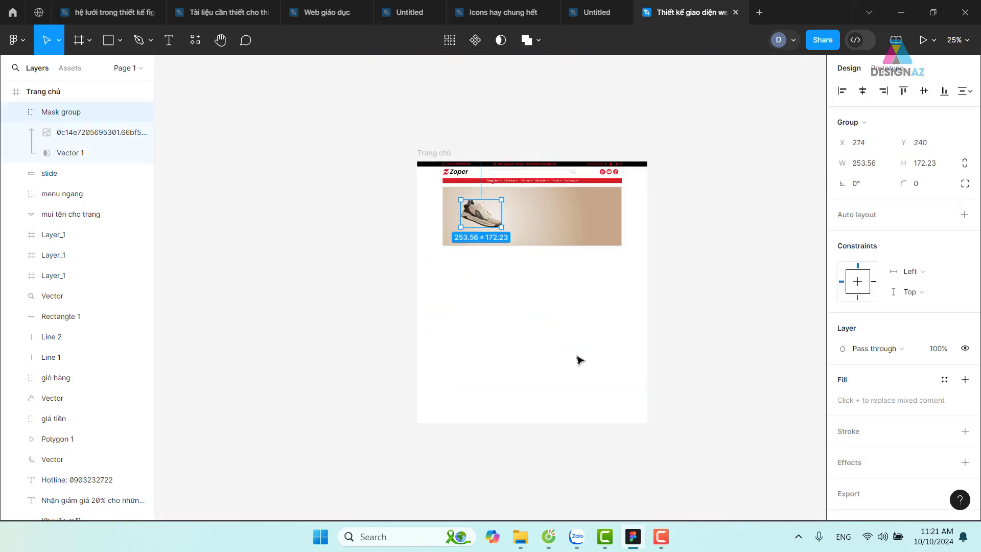
{"action": "key", "text": "ctrl+plus"}
{"action": "key", "text": "ctrl+plus"}
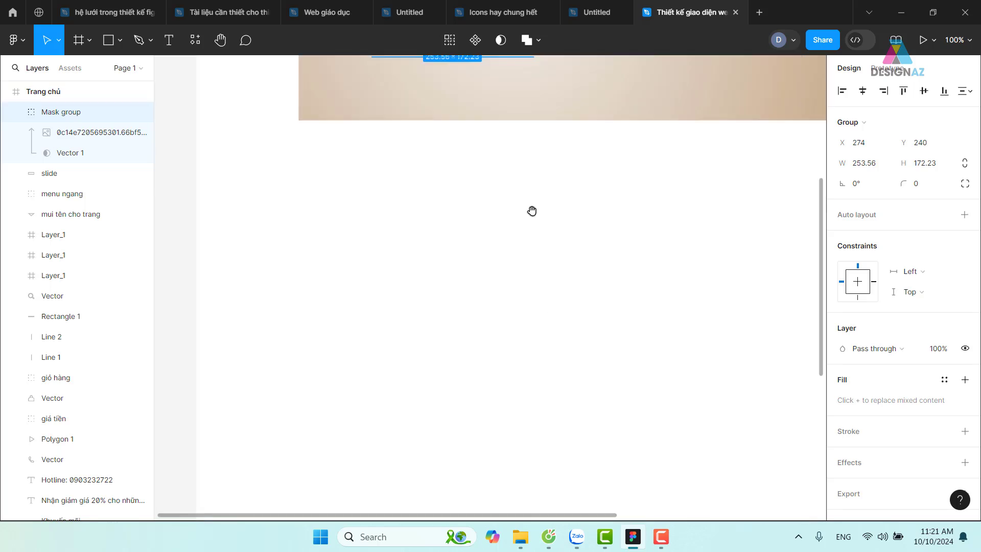
{"action": "left_click_drag", "start_coordinate": [532, 211], "coordinate": [516, 439]}
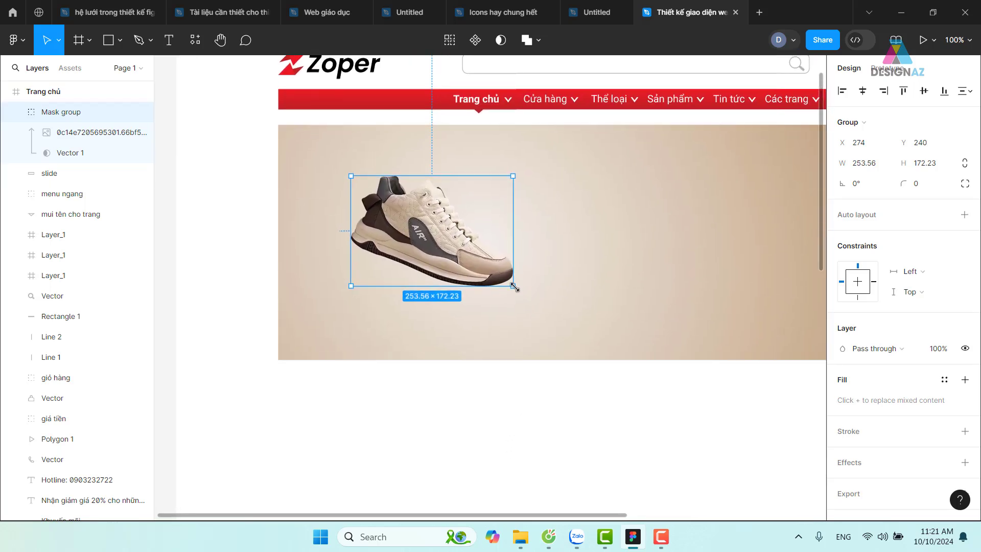
- Resize the shoe to 426.89 × 289.96 at X 257, Y 188 and show layout grids
{"action": "left_click_drag", "start_coordinate": [562, 319], "coordinate": [591, 339]}
{"action": "left_click_drag", "start_coordinate": [351, 175], "coordinate": [318, 153]}
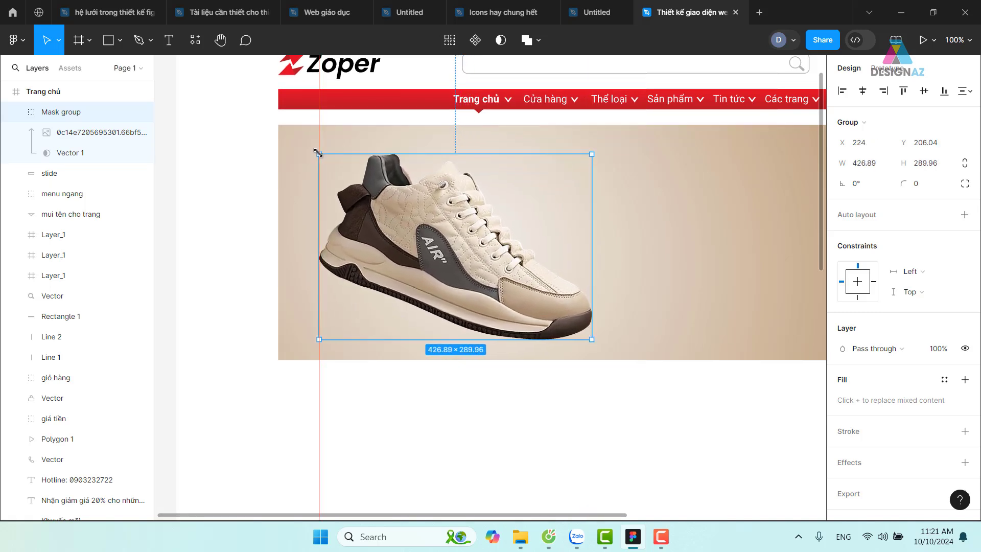
{"action": "mouse_move", "coordinate": [472, 258]}
{"action": "left_mouse_down"}
{"action": "mouse_move", "coordinate": [472, 249]}
{"action": "mouse_move", "coordinate": [489, 249]}
{"action": "left_mouse_up"}
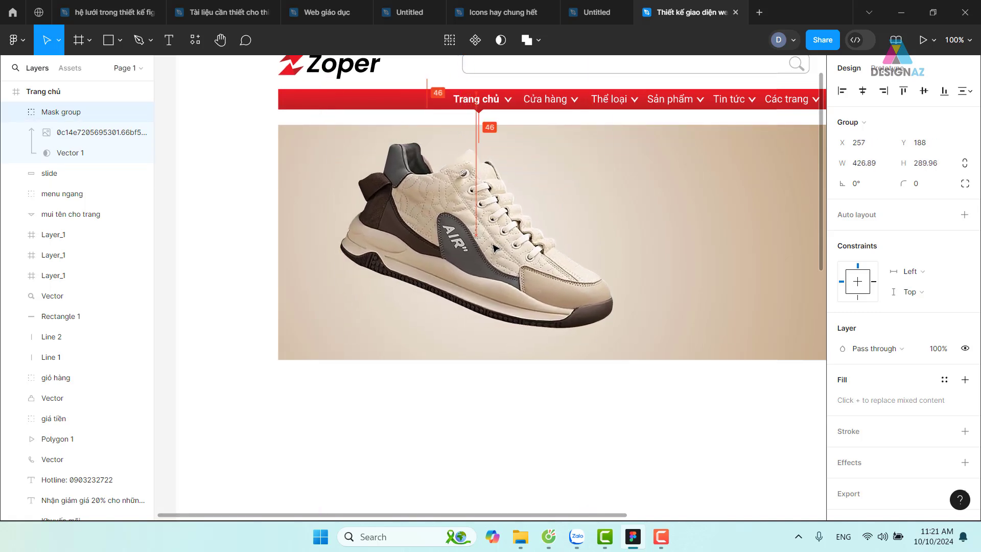
{"action": "mouse_move", "coordinate": [657, 244]}
{"action": "left_mouse_down"}
{"action": "mouse_move", "coordinate": [502, 269]}
{"action": "mouse_move", "coordinate": [556, 265]}
{"action": "mouse_move", "coordinate": [542, 289]}
{"action": "left_mouse_up"}
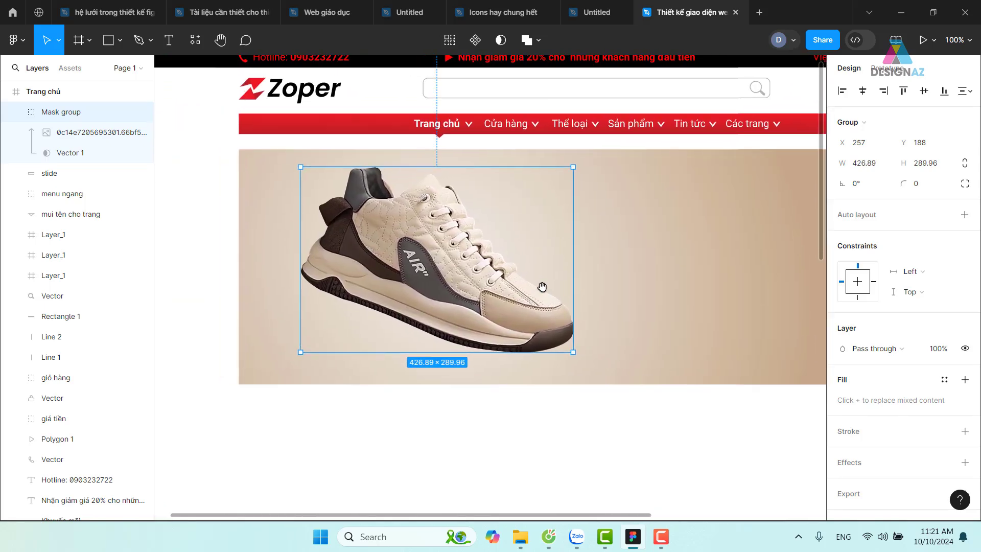
{"action": "key", "text": "shift+g"}
{"action": "scroll", "coordinate": [468, 315], "scroll_direction": "left", "scroll_amount": 3}
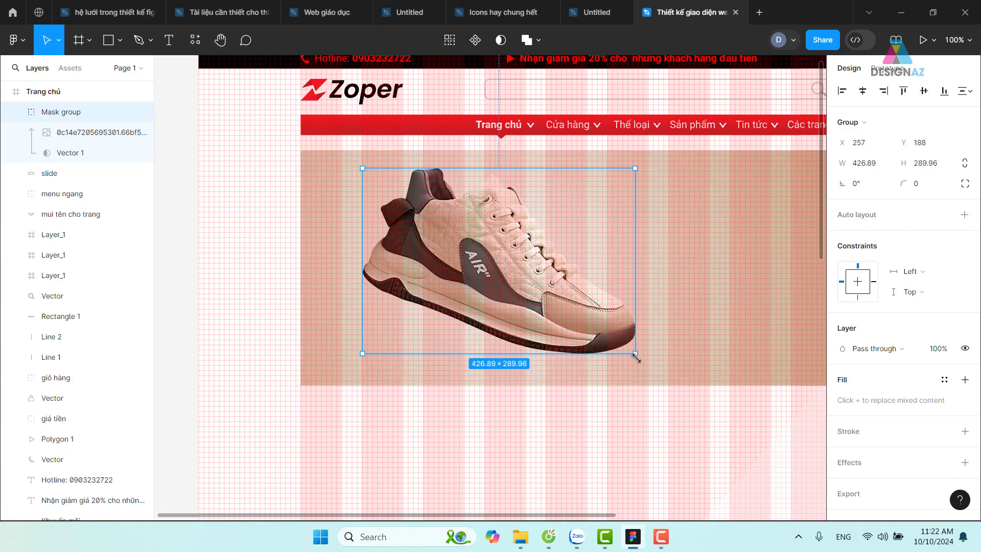
- Rescale the shoe to 356 × 241.81 and lower it to X 257, Y 206
{"action": "left_click_drag", "start_coordinate": [634, 354], "coordinate": [647, 362]}
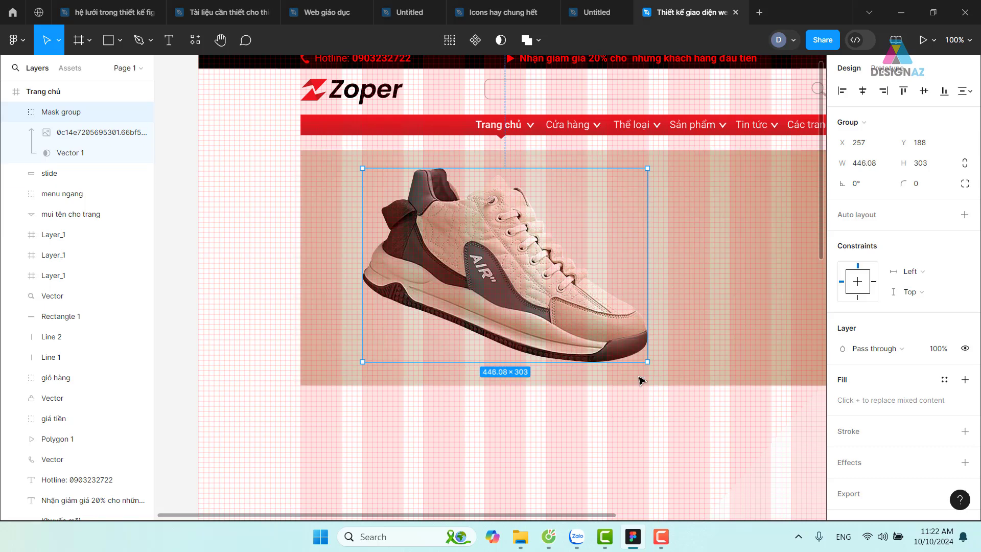
{"action": "left_click_drag", "start_coordinate": [646, 361], "coordinate": [589, 301]}
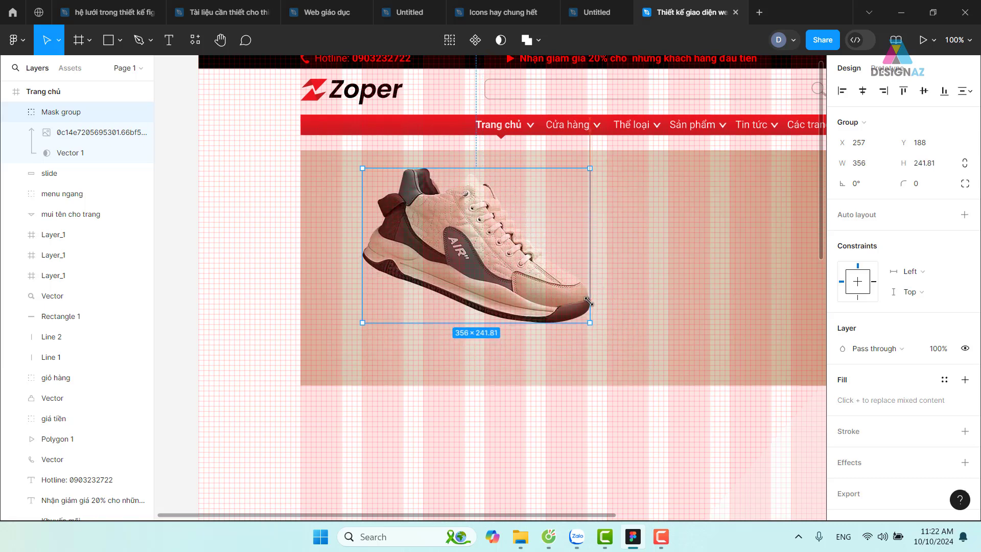
{"action": "left_click_drag", "start_coordinate": [517, 269], "coordinate": [517, 279]}
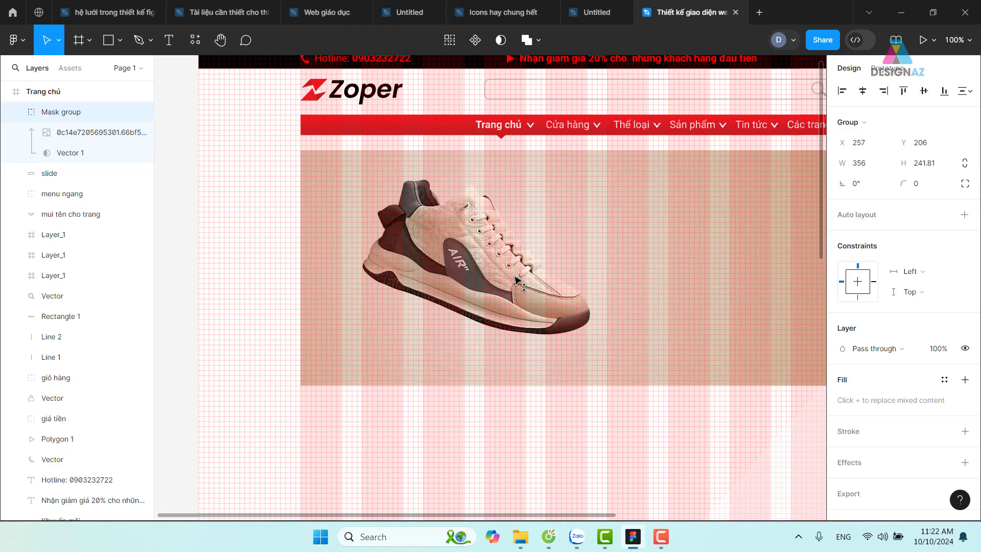
{"action": "scroll", "coordinate": [622, 285], "scroll_direction": "right", "scroll_amount": 3}
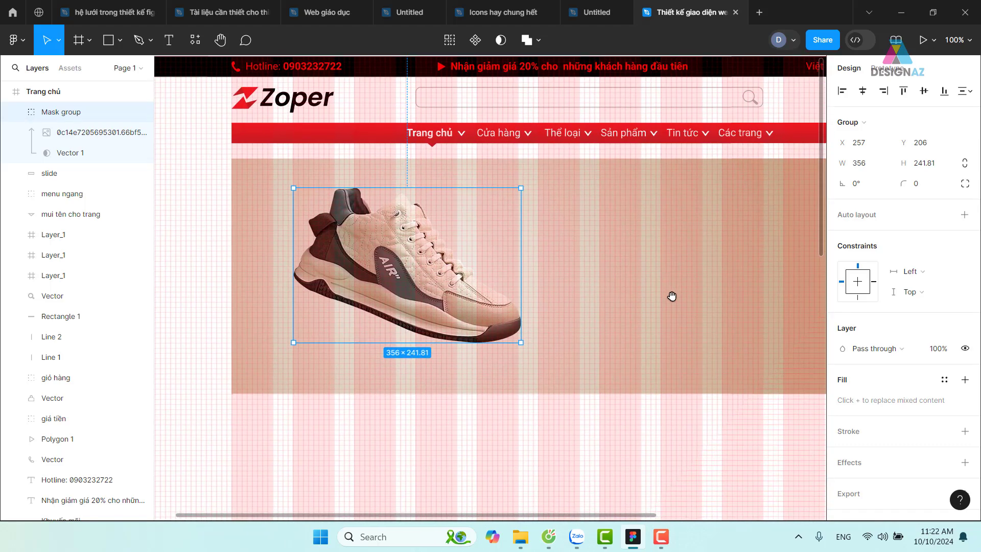
{"action": "left_click", "coordinate": [595, 381]}
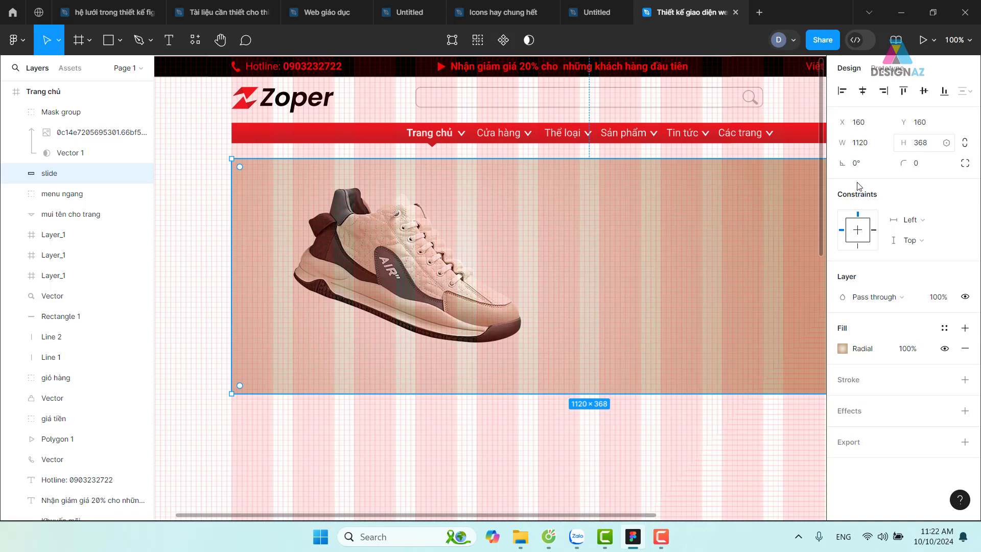
{"action": "mouse_move", "coordinate": [623, 278]}
{"action": "left_mouse_down"}
{"action": "mouse_move", "coordinate": [402, 306]}
{"action": "mouse_move", "coordinate": [597, 304]}
{"action": "left_mouse_up"}
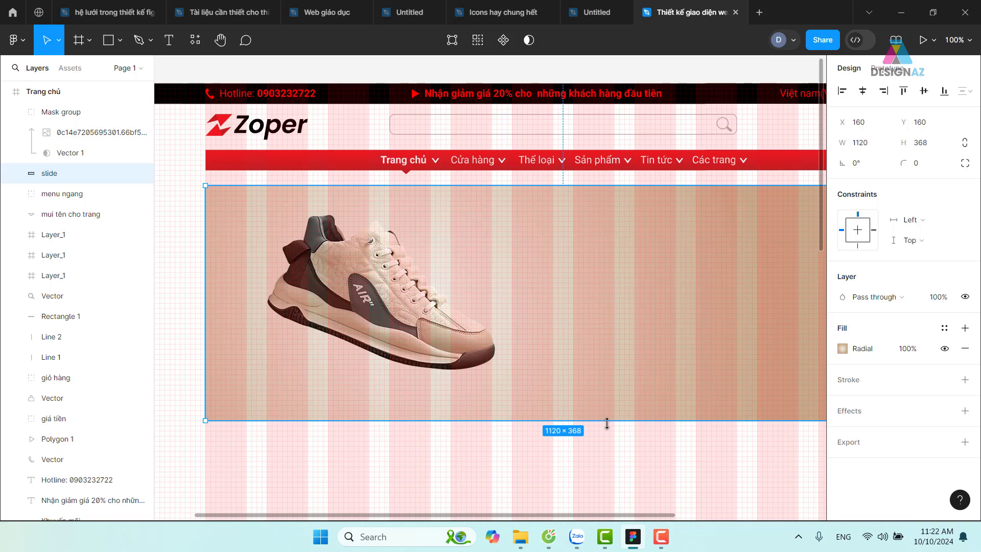
{"action": "left_click", "coordinate": [432, 345]}
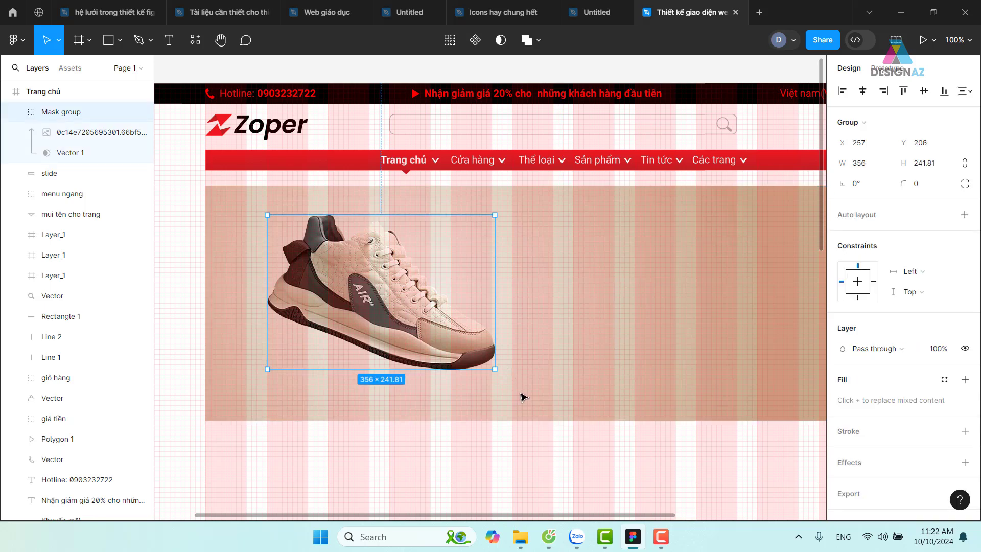
{"action": "left_click", "coordinate": [556, 410]}
{"action": "scroll", "coordinate": [654, 344], "scroll_direction": "right", "scroll_amount": 2}
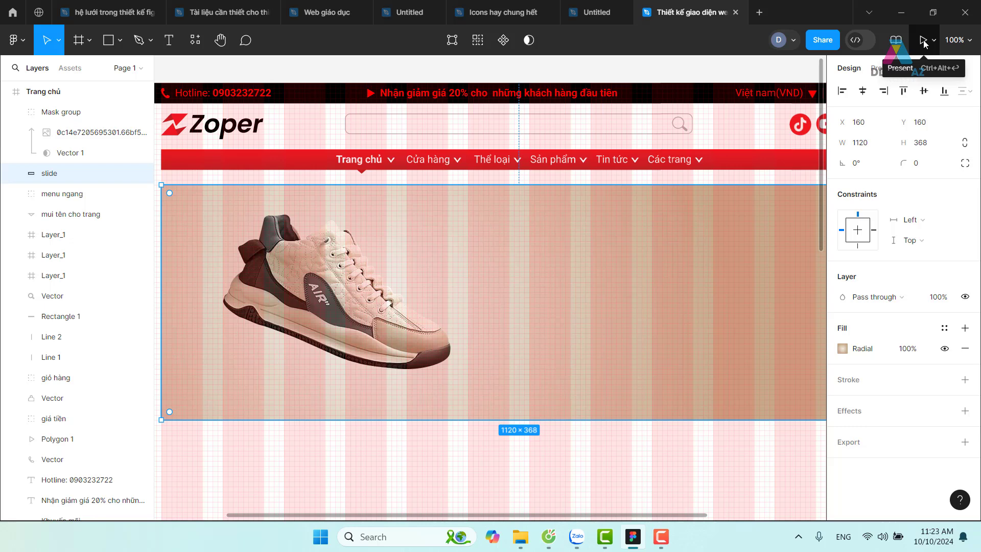
{"action": "left_click", "coordinate": [924, 40]}
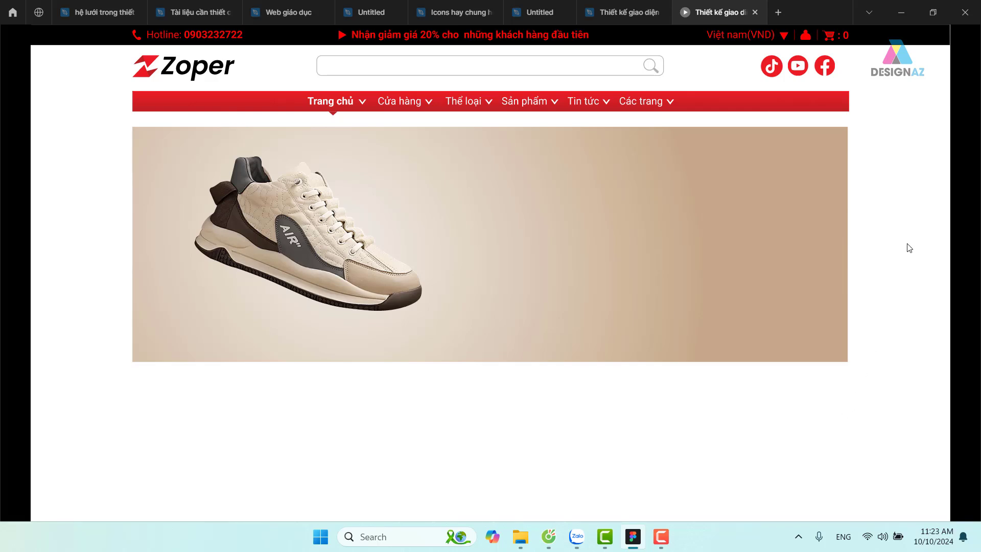
{"action": "left_click", "coordinate": [755, 13]}
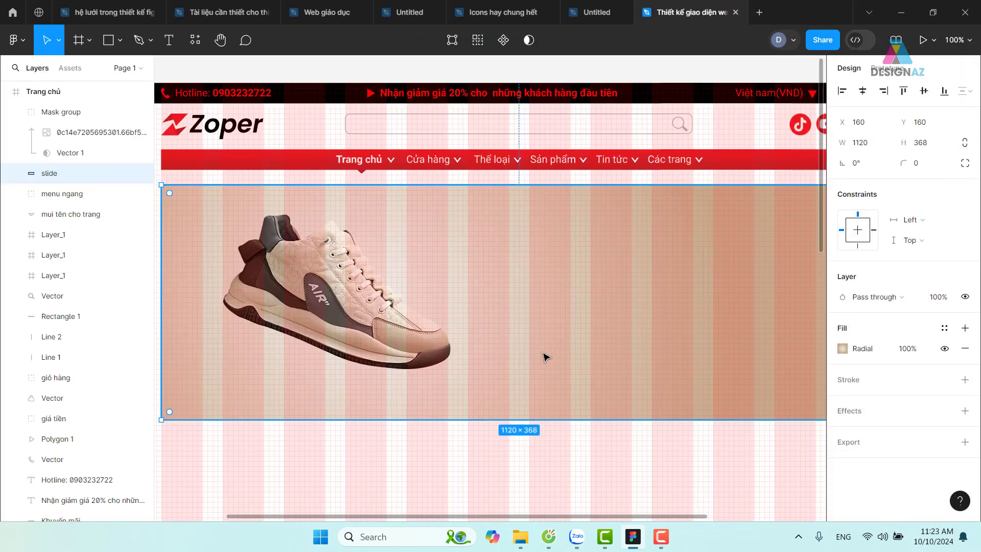
- Stretch the hero banner taller and enlarge the shoe to 450.5 × 306
{"action": "left_click_drag", "start_coordinate": [545, 357], "coordinate": [573, 304]}
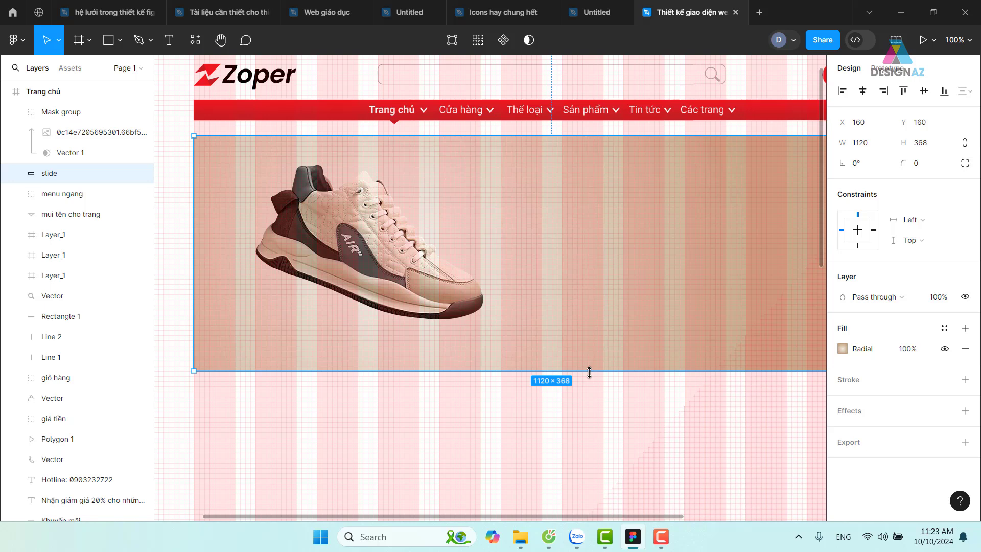
{"action": "left_click_drag", "start_coordinate": [589, 372], "coordinate": [597, 400]}
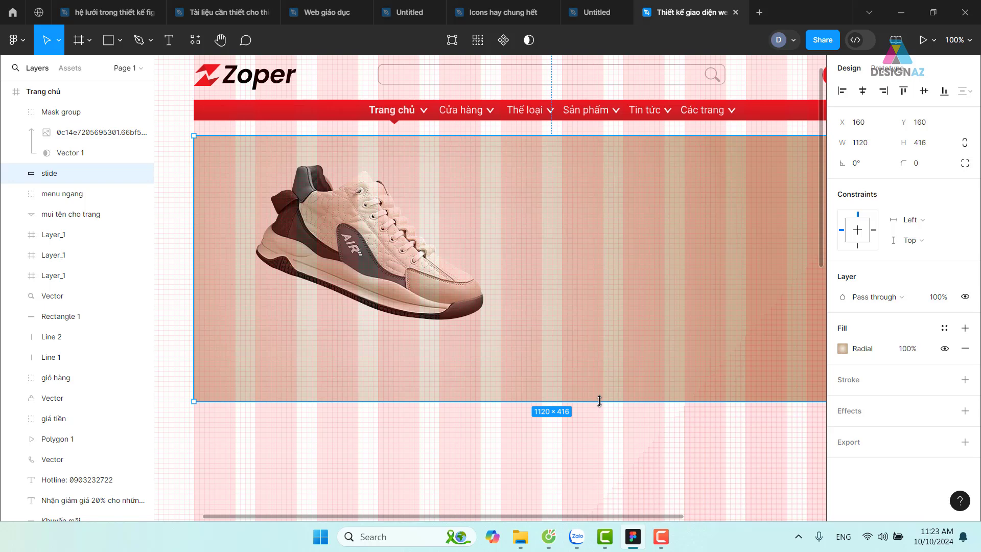
{"action": "left_click_drag", "start_coordinate": [541, 351], "coordinate": [567, 363]}
{"action": "left_click", "coordinate": [505, 333]}
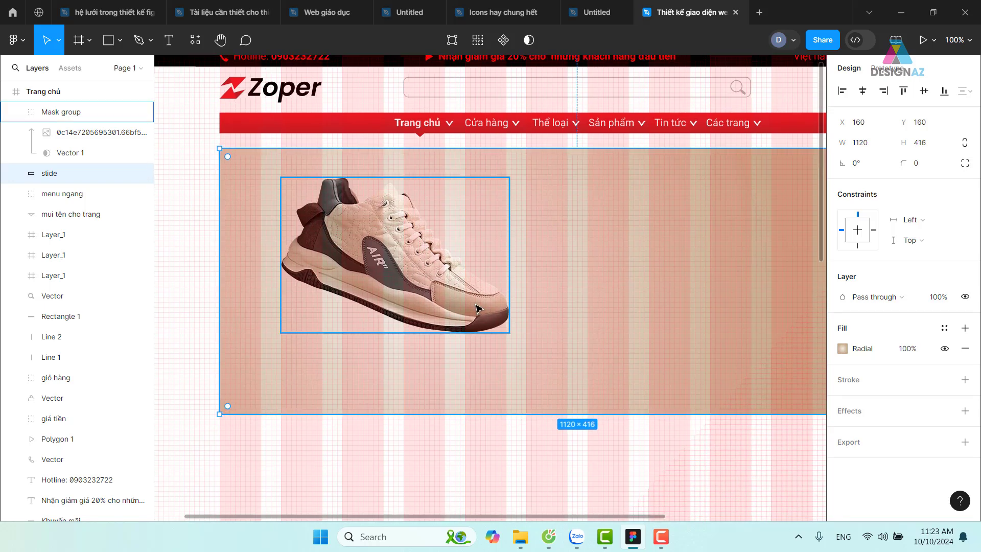
{"action": "left_click_drag", "start_coordinate": [507, 333], "coordinate": [560, 374]}
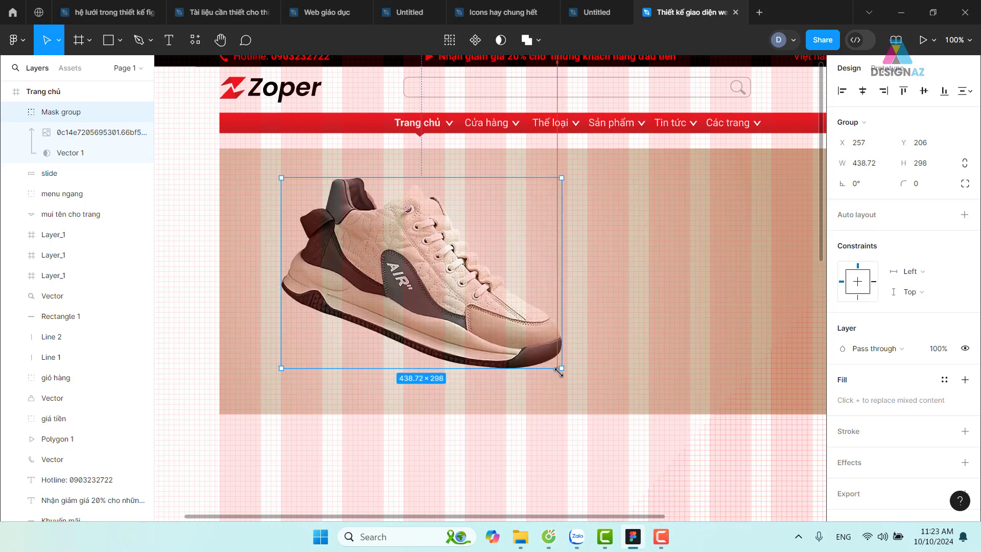
{"action": "left_click_drag", "start_coordinate": [560, 374], "coordinate": [561, 374]}
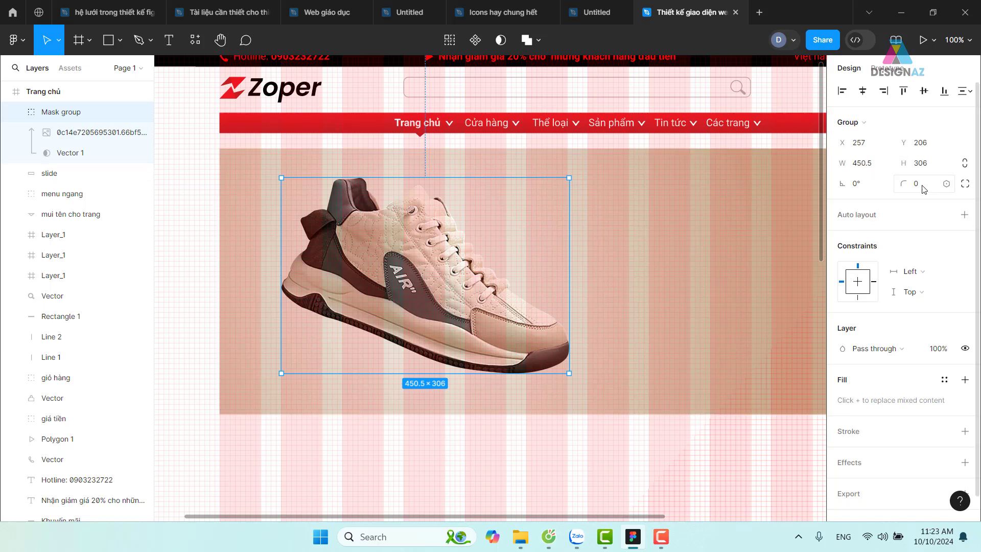
- Set the banner height to 432 and nudge the shoe down to Y 214
{"action": "left_click", "coordinate": [656, 382]}
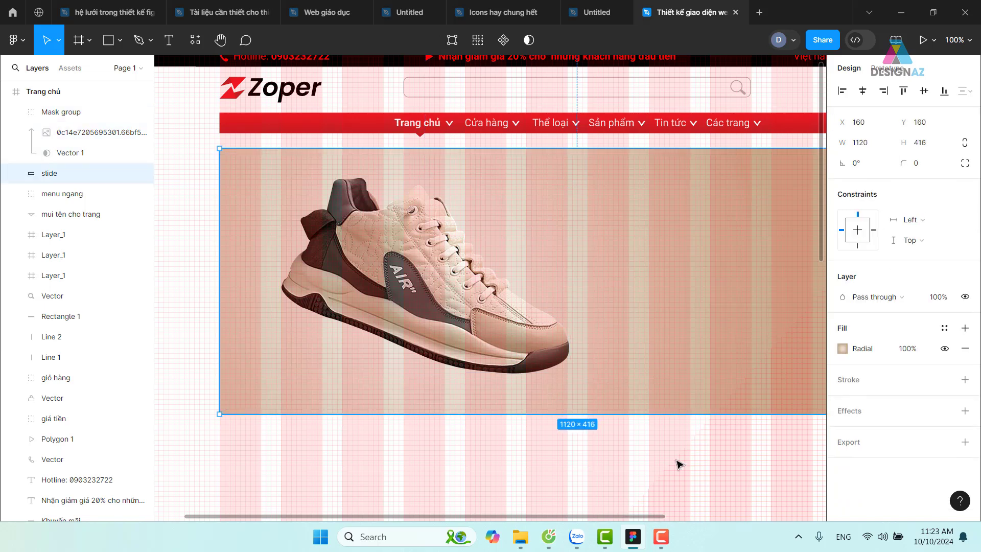
{"action": "left_click_drag", "start_coordinate": [615, 414], "coordinate": [618, 424]}
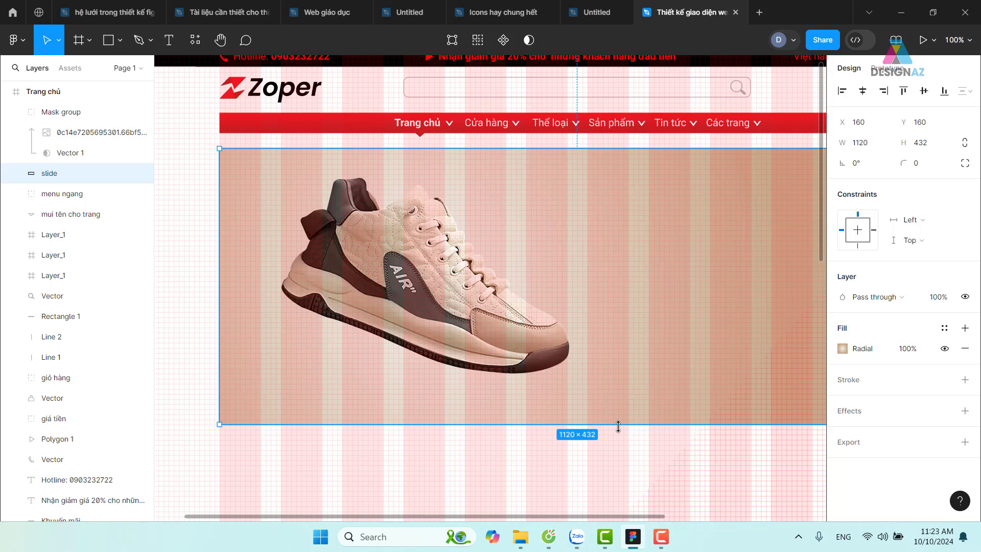
{"action": "left_click", "coordinate": [521, 350]}
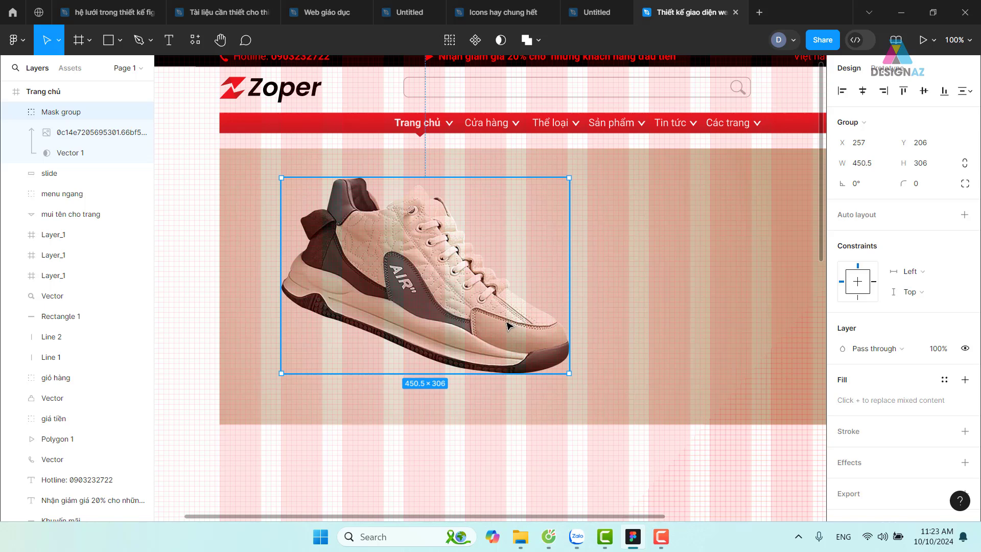
{"action": "left_click_drag", "start_coordinate": [508, 321], "coordinate": [509, 325]}
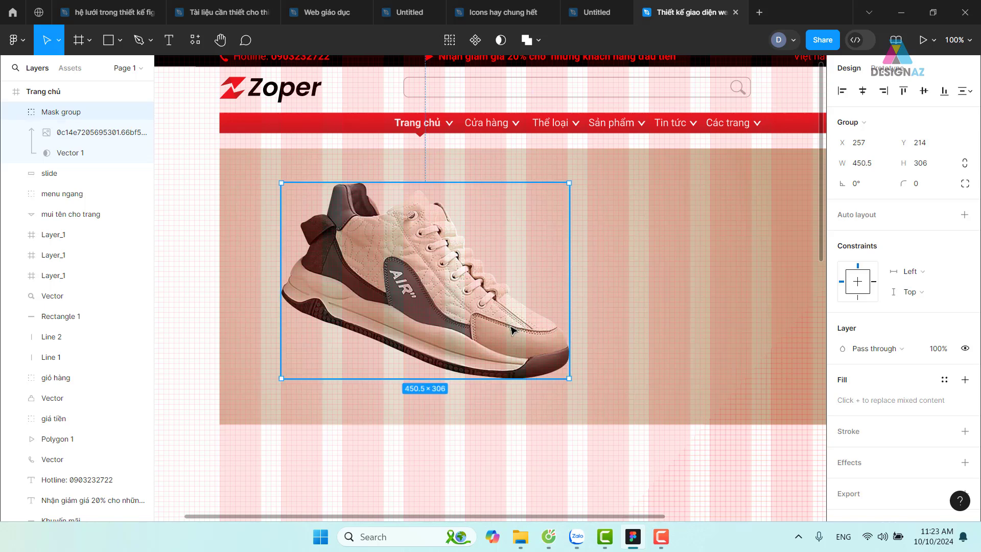
{"action": "mouse_move", "coordinate": [532, 361]}
{"action": "left_mouse_down"}
{"action": "mouse_move", "coordinate": [567, 359]}
{"action": "mouse_move", "coordinate": [440, 372]}
{"action": "mouse_move", "coordinate": [510, 379]}
{"action": "mouse_move", "coordinate": [534, 350]}
{"action": "left_mouse_up"}
{"action": "left_click", "coordinate": [550, 462]}
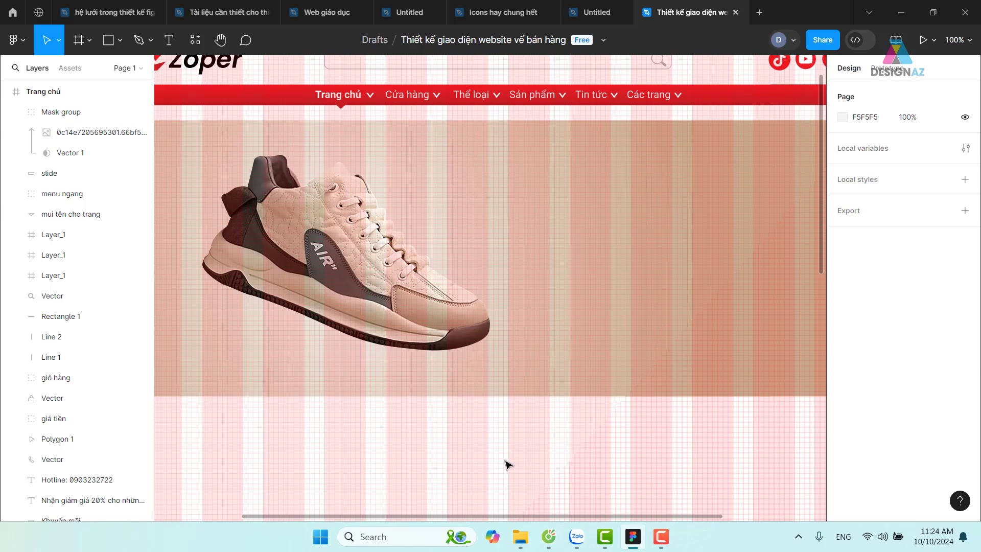
- Hide the layout grids, pan across the banner, and open the shape tool list
{"action": "key", "text": "ctrl+shift+4"}
{"action": "mouse_move", "coordinate": [511, 454]}
{"action": "left_mouse_down"}
{"action": "mouse_move", "coordinate": [384, 430]}
{"action": "mouse_move", "coordinate": [569, 388]}
{"action": "left_mouse_up"}
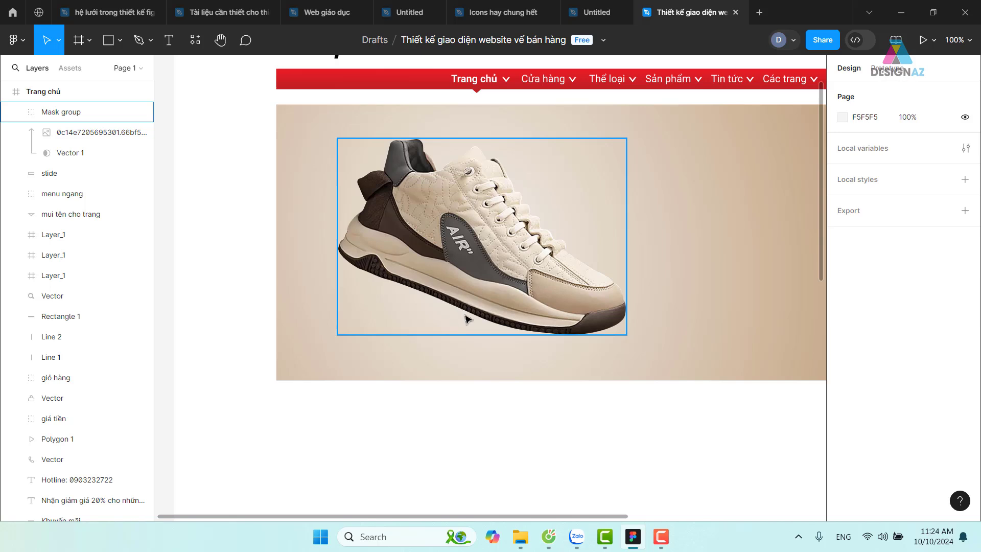
{"action": "left_click_drag", "start_coordinate": [712, 298], "coordinate": [655, 289]}
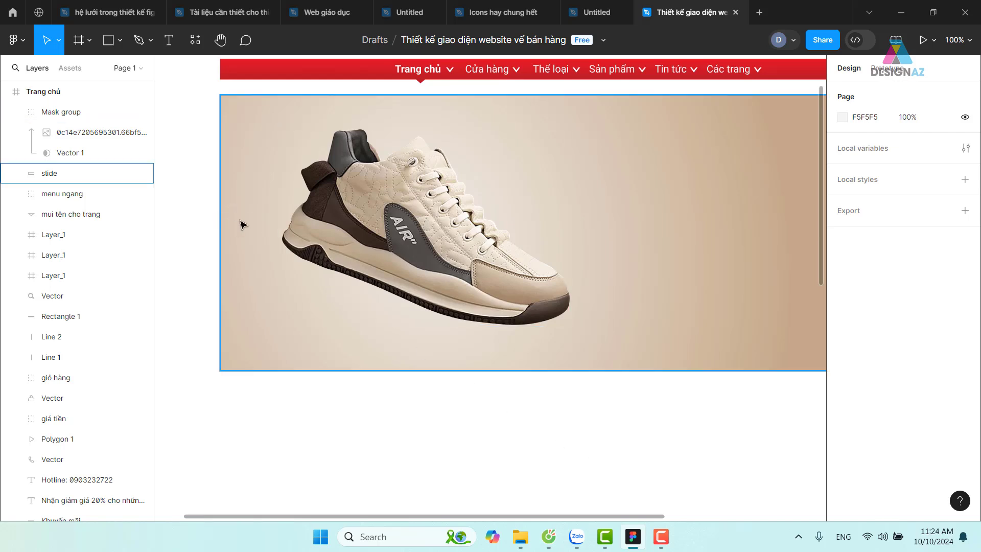
{"action": "left_click", "coordinate": [121, 40]}
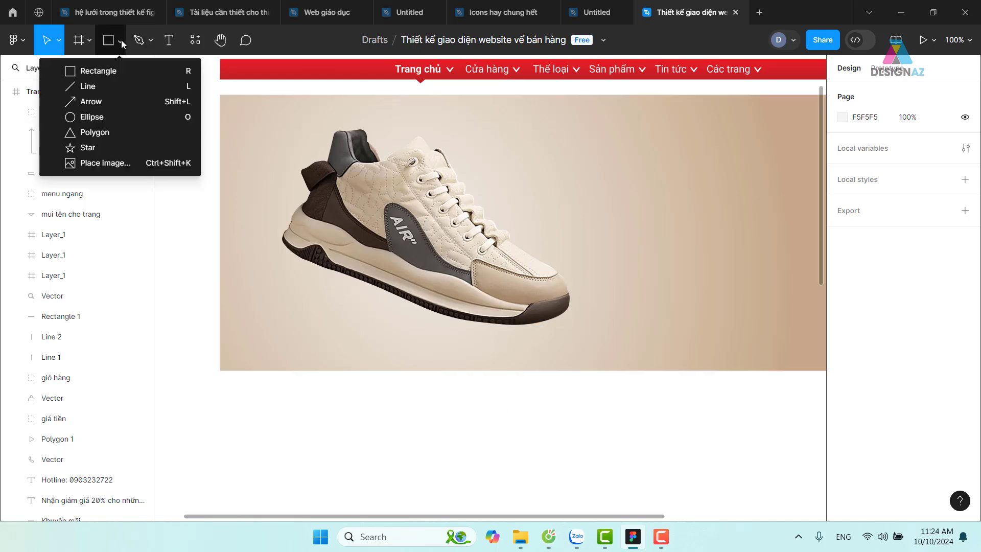
- Draw a flat ellipse beneath the shoe and fill it with dark brown 362920
{"action": "left_click", "coordinate": [113, 116]}
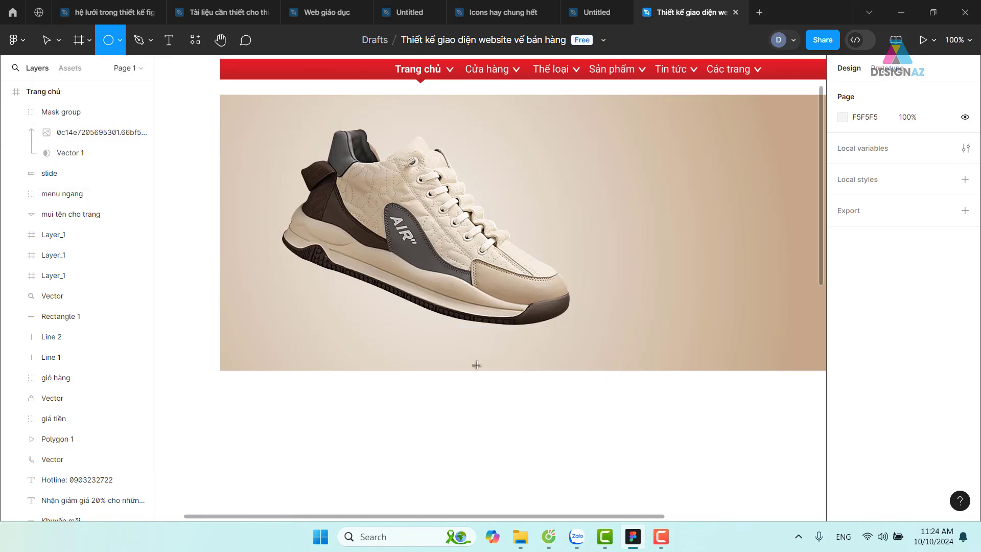
{"action": "left_click_drag", "start_coordinate": [297, 330], "coordinate": [583, 349]}
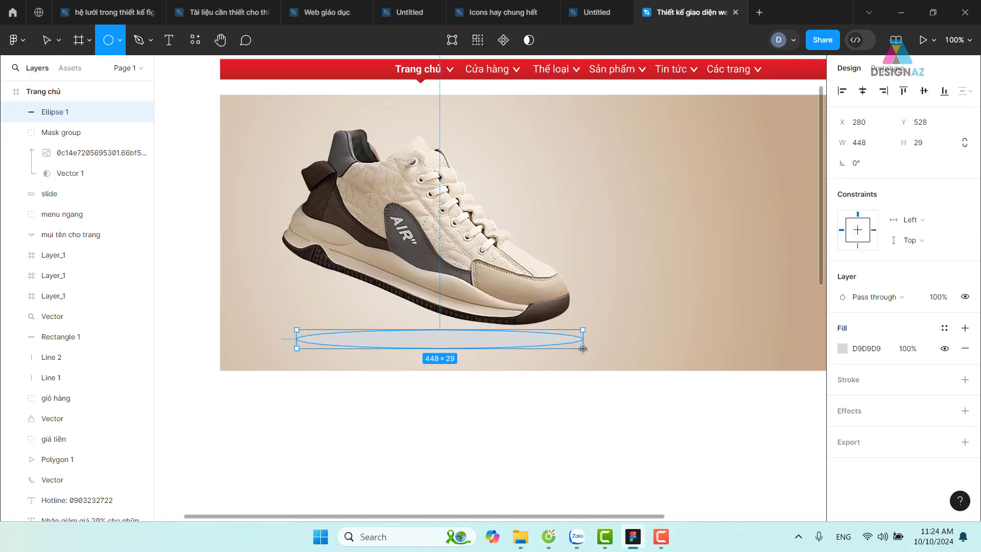
{"action": "left_click", "coordinate": [557, 409]}
{"action": "left_click", "coordinate": [521, 343]}
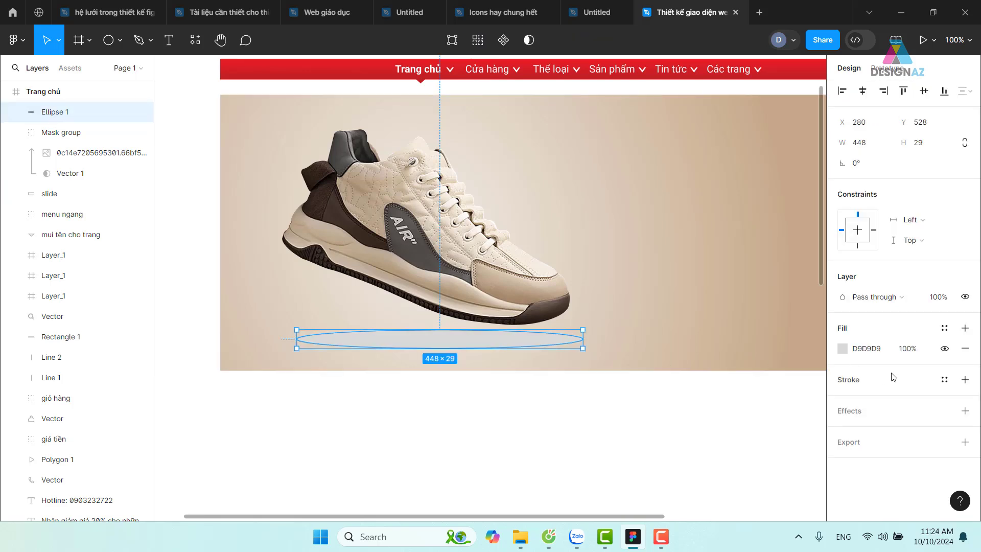
{"action": "left_click", "coordinate": [843, 350]}
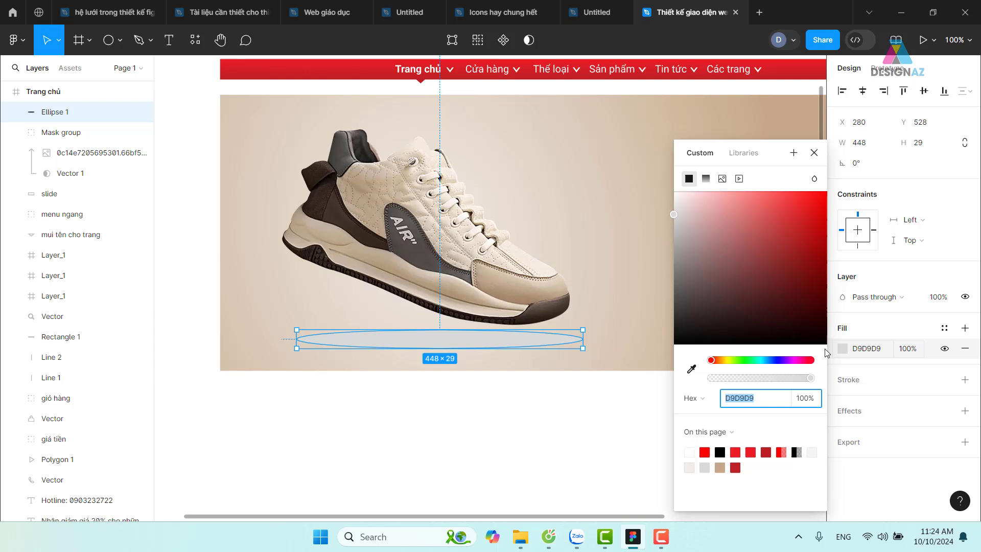
{"action": "left_click", "coordinate": [692, 369]}
{"action": "left_click", "coordinate": [765, 117]}
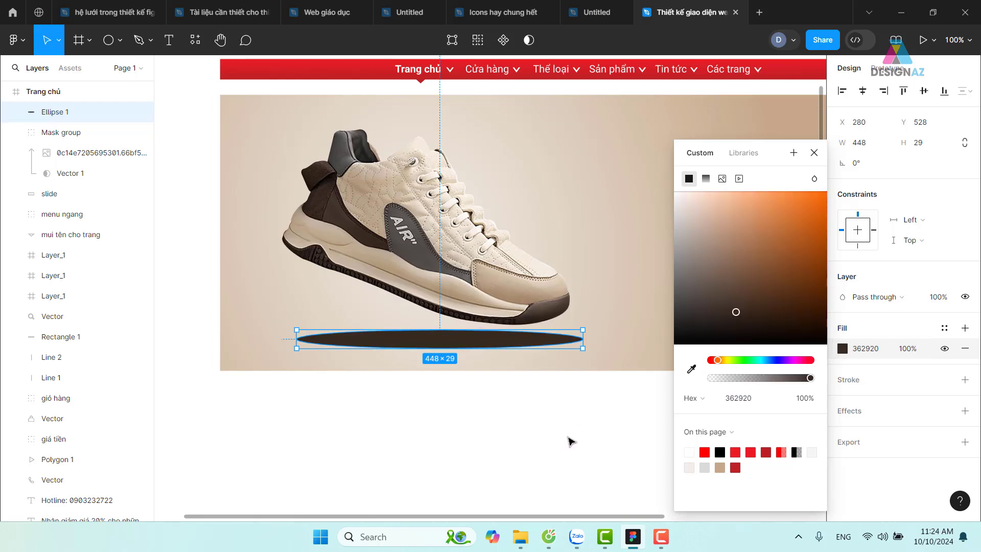
{"action": "left_click", "coordinate": [814, 152]}
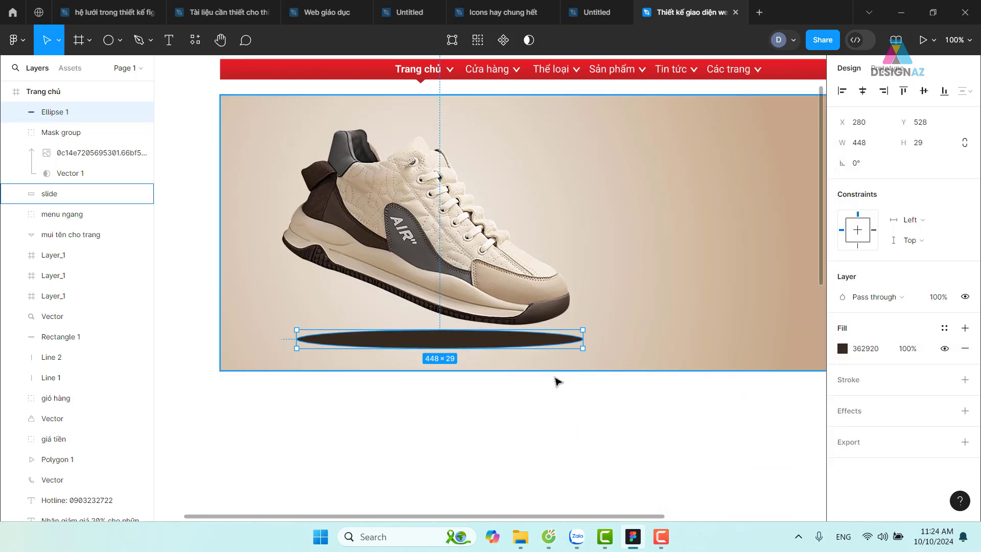
{"action": "left_click", "coordinate": [557, 381]}
- Align the ellipse under the sole, narrow it to 376 wide, and layer it below Mask group
{"action": "left_click_drag", "start_coordinate": [529, 338], "coordinate": [514, 333]}
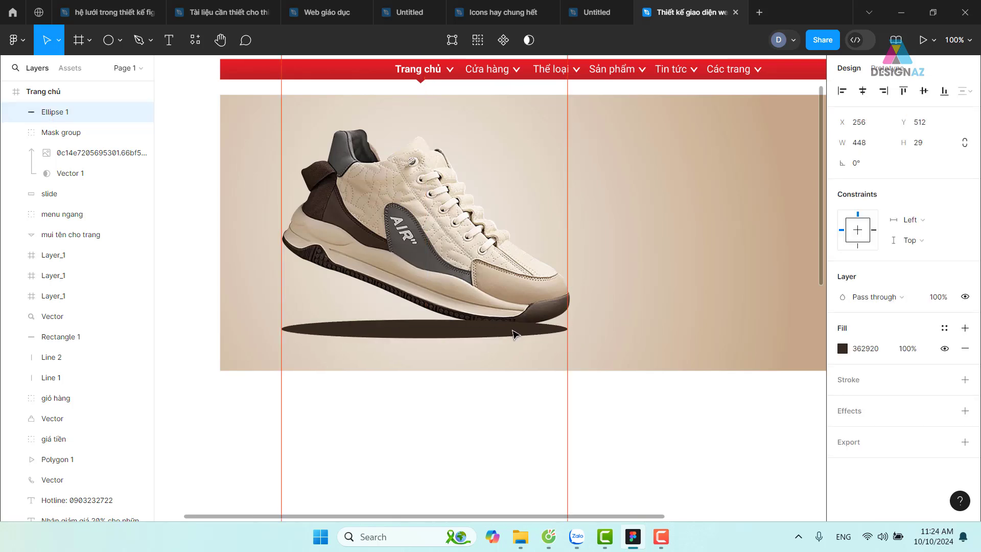
{"action": "left_click_drag", "start_coordinate": [513, 333], "coordinate": [514, 335]}
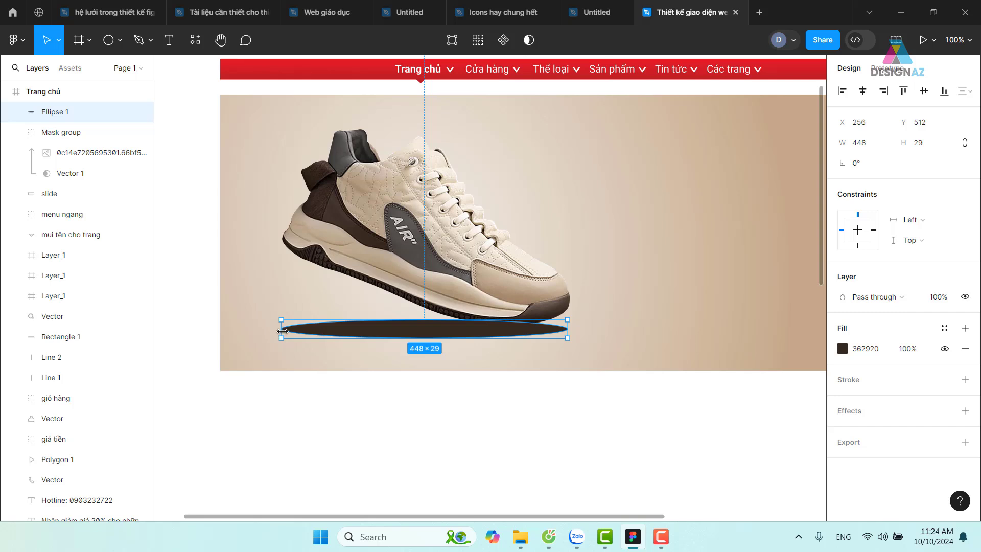
{"action": "left_click_drag", "start_coordinate": [283, 331], "coordinate": [328, 331]}
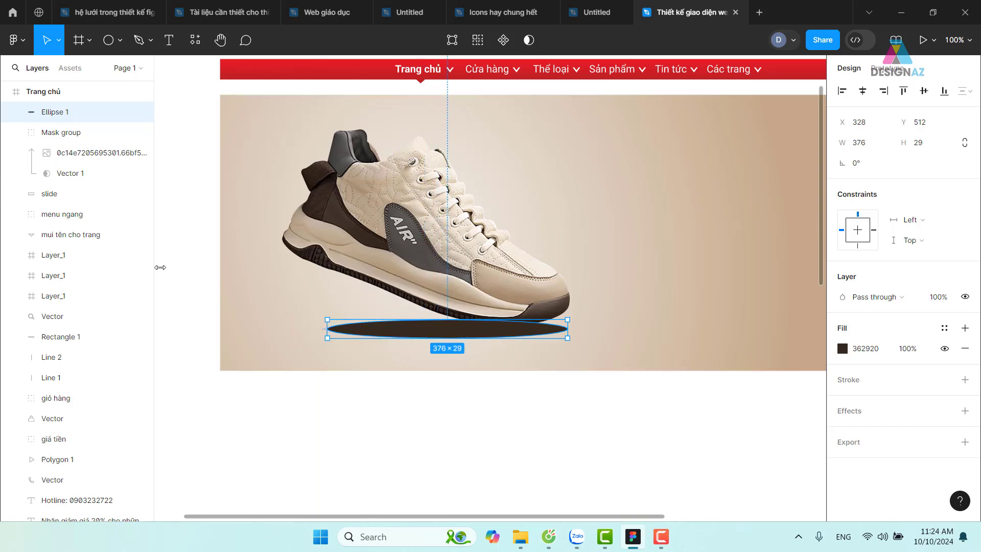
{"action": "mouse_move", "coordinate": [77, 112]}
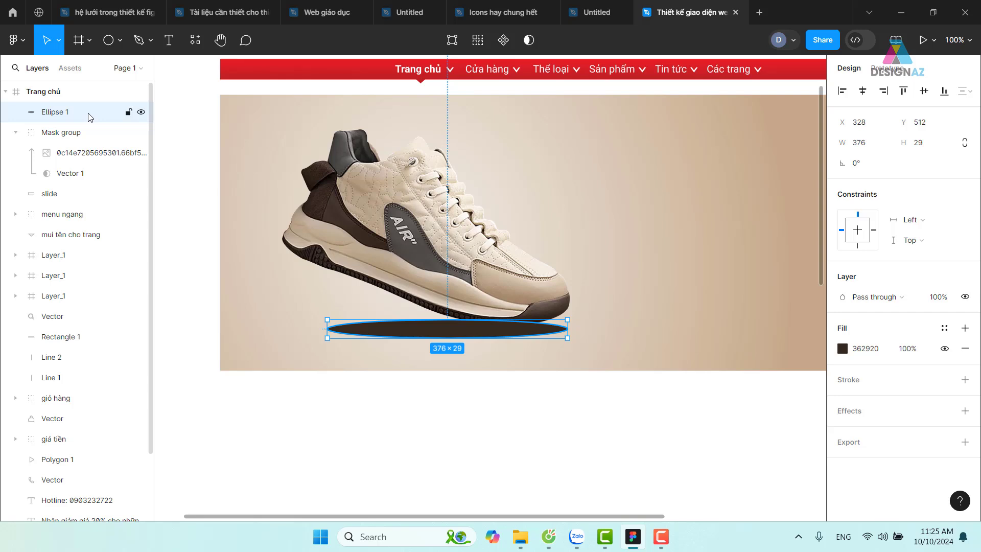
{"action": "left_click_drag", "start_coordinate": [88, 117], "coordinate": [92, 185]}
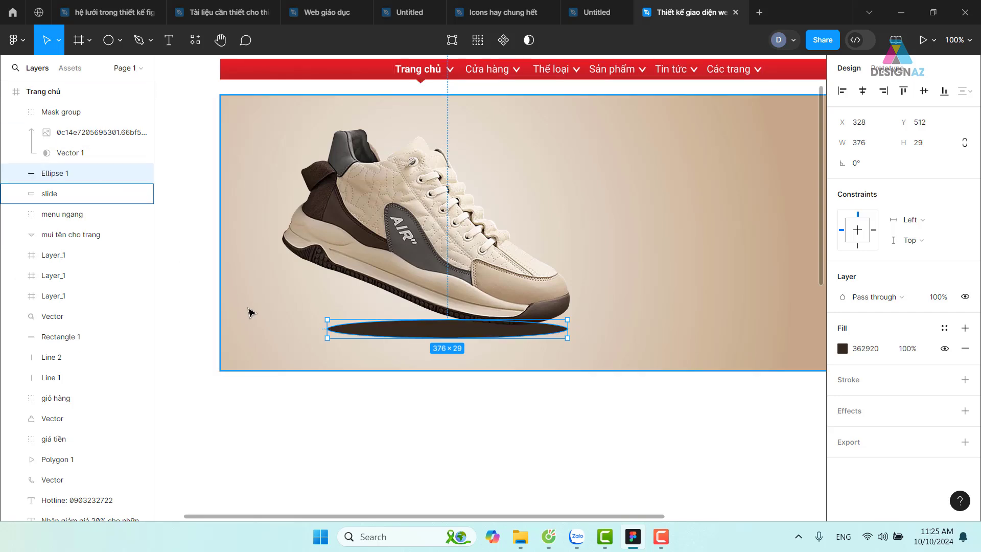
{"action": "left_click", "coordinate": [490, 450]}
{"action": "left_click", "coordinate": [483, 334]}
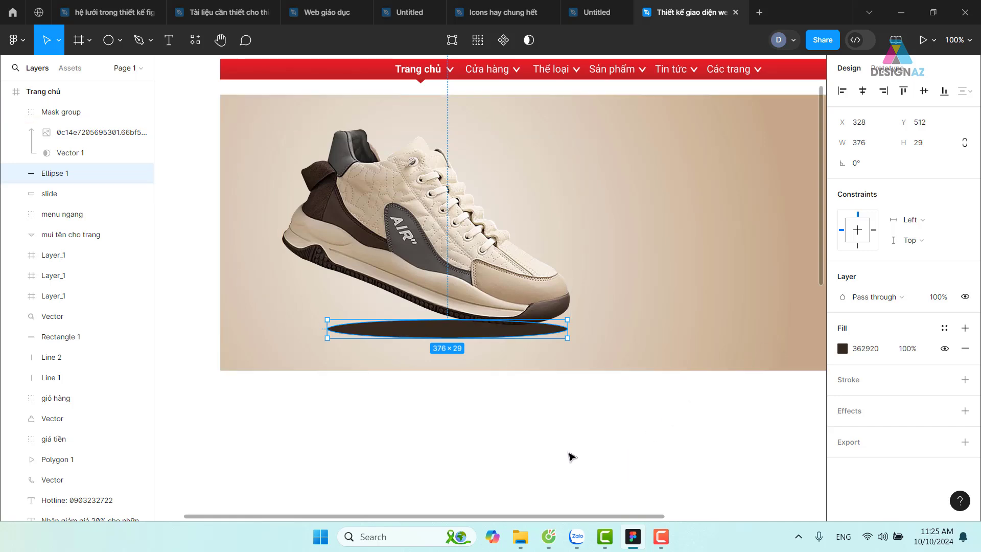
{"action": "left_click", "coordinate": [566, 435]}
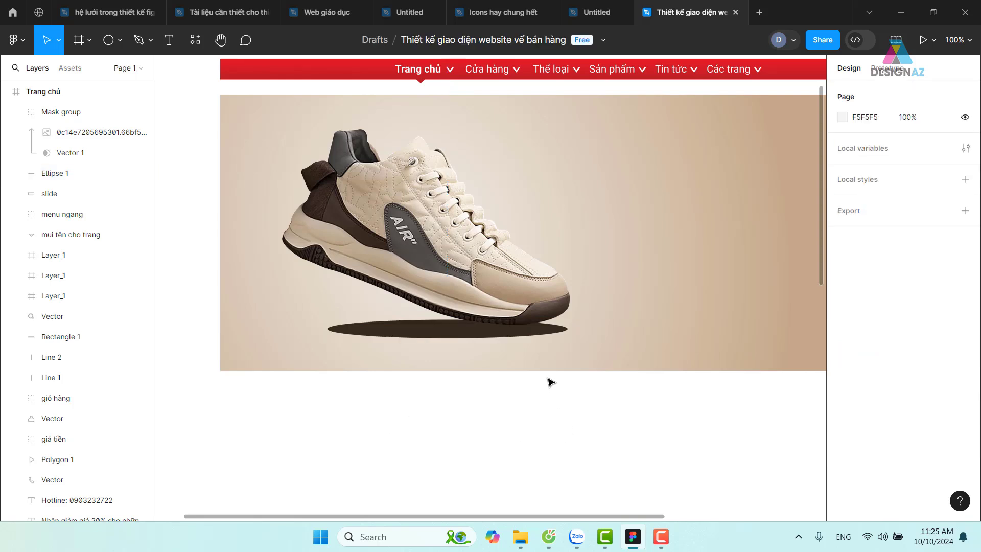
{"action": "left_click", "coordinate": [551, 333]}
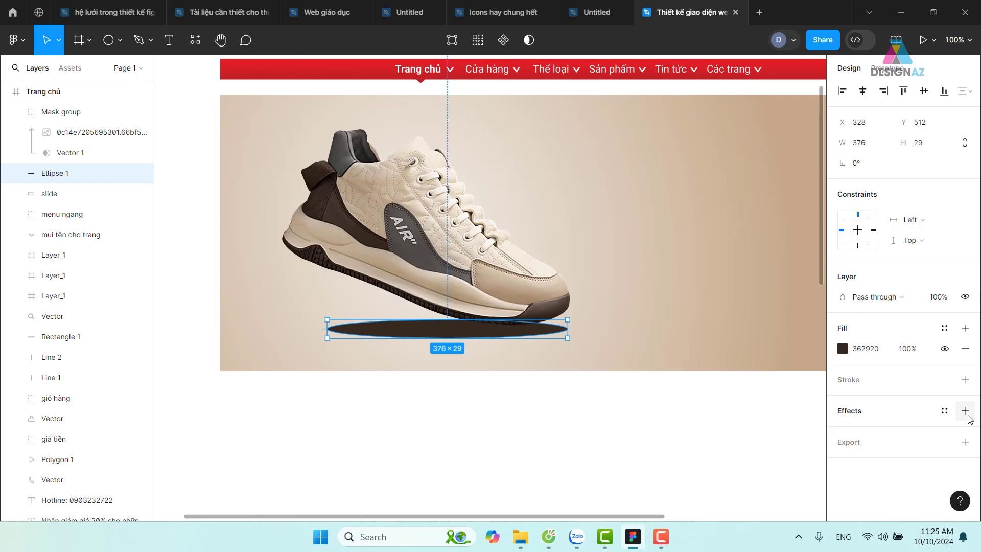
- Add a Layer blur effect to the shadow ellipse and raise the blur to 10.6
{"action": "left_click", "coordinate": [965, 414]}
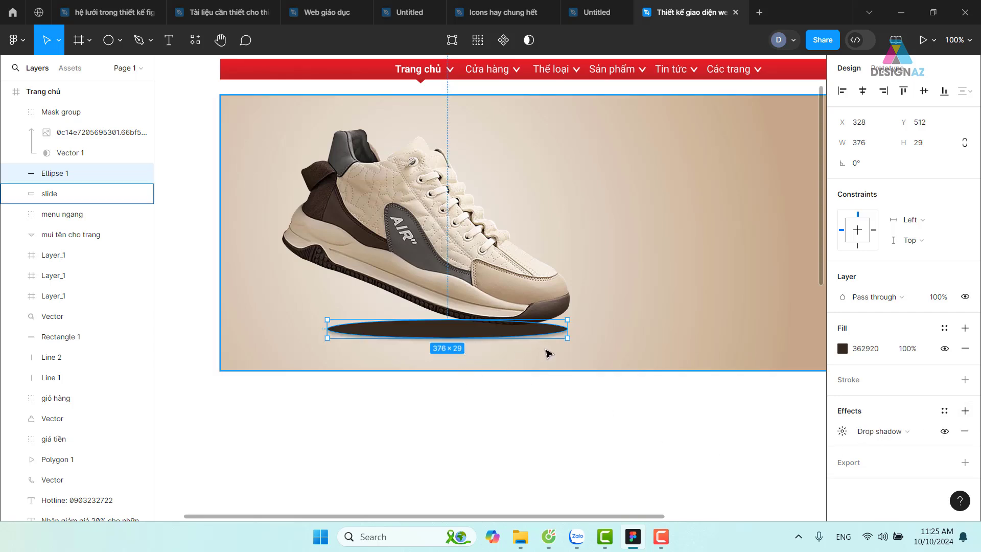
{"action": "left_click", "coordinate": [927, 434]}
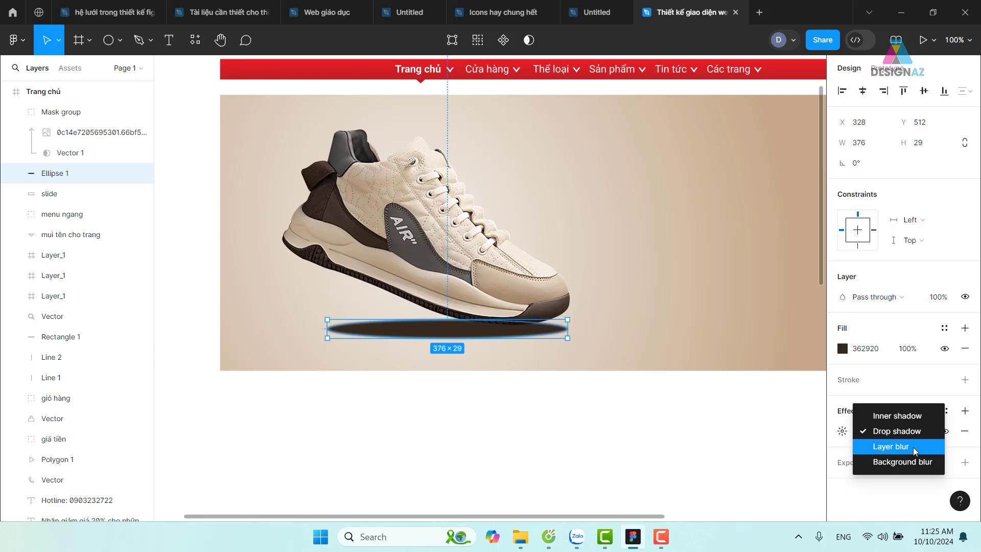
{"action": "left_click", "coordinate": [914, 452]}
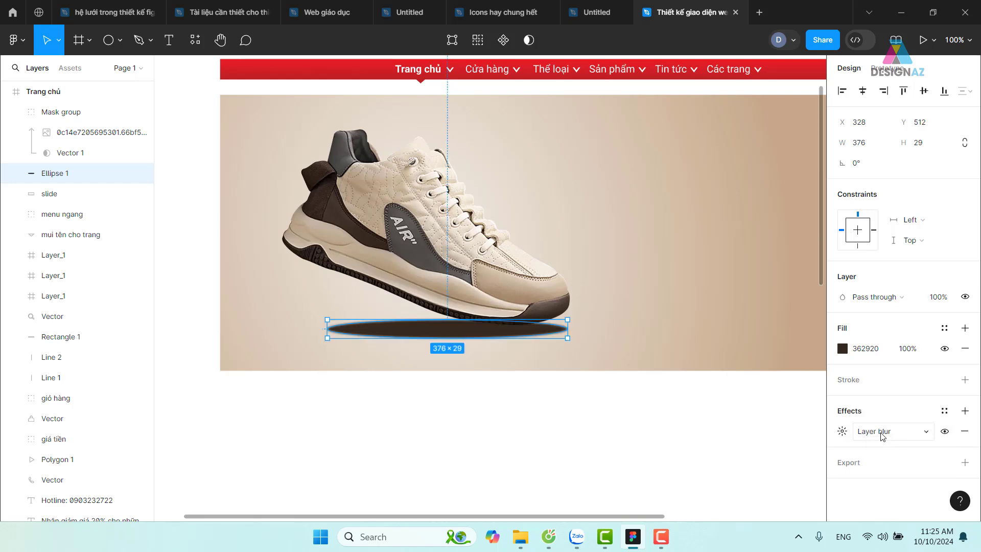
{"action": "left_click", "coordinate": [842, 432]}
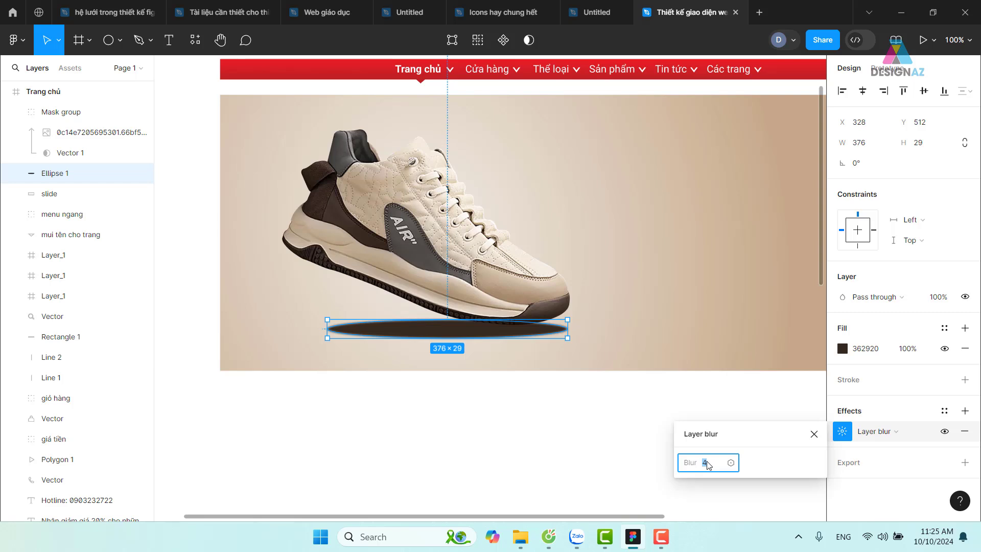
{"action": "left_click", "coordinate": [708, 464]}
{"action": "double_click", "coordinate": [705, 464]}
{"action": "key", "text": "Return"}
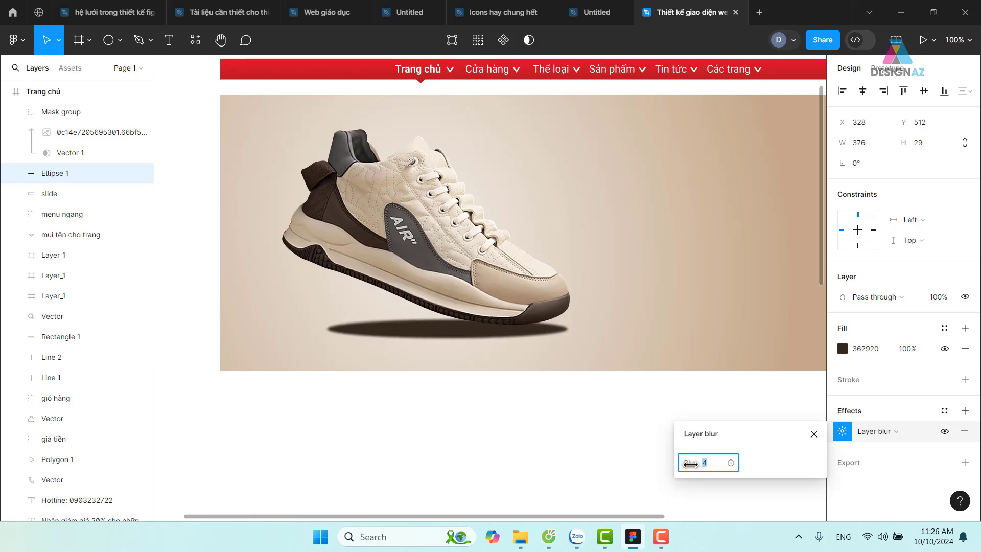
{"action": "mouse_move", "coordinate": [691, 463]}
{"action": "left_mouse_down"}
{"action": "mouse_move", "coordinate": [806, 454]}
{"action": "mouse_move", "coordinate": [775, 462]}
{"action": "left_mouse_up"}
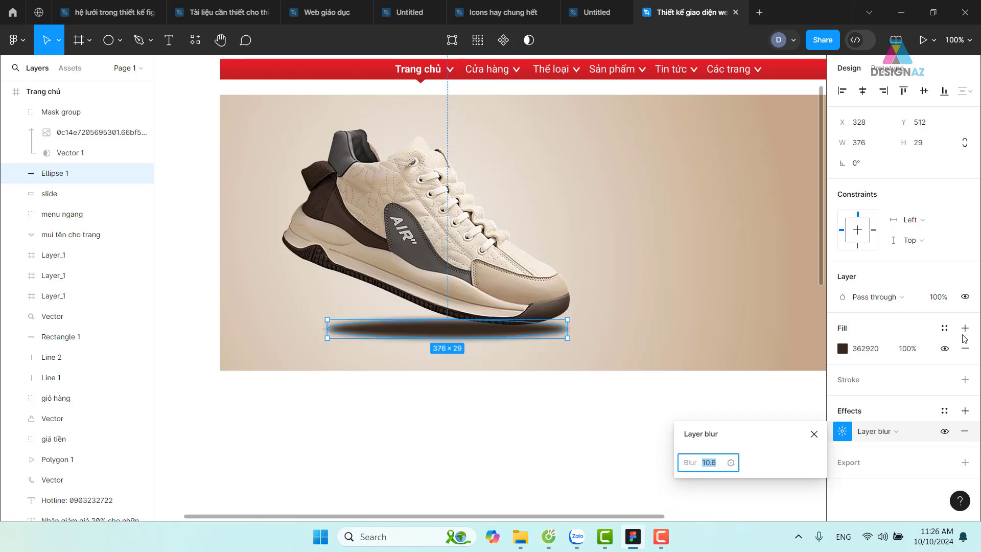
- Set the shadow ellipse's blend mode to Multiply
{"action": "left_click", "coordinate": [564, 459]}
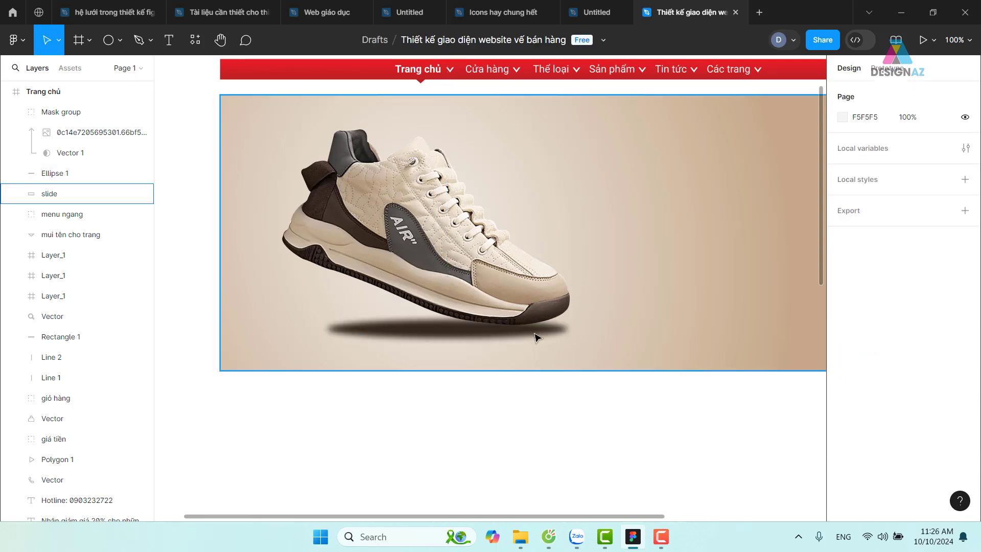
{"action": "left_click", "coordinate": [466, 337]}
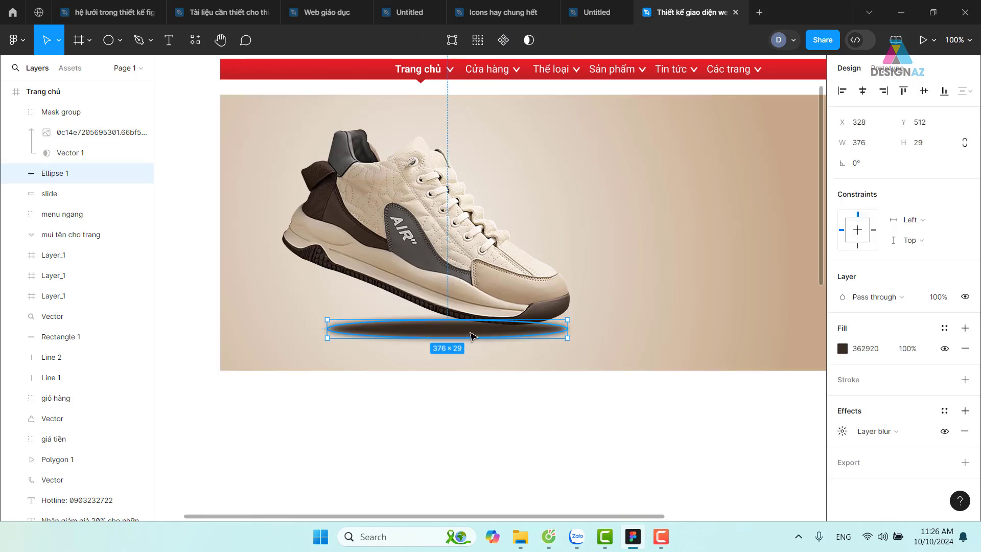
{"action": "left_click", "coordinate": [911, 299]}
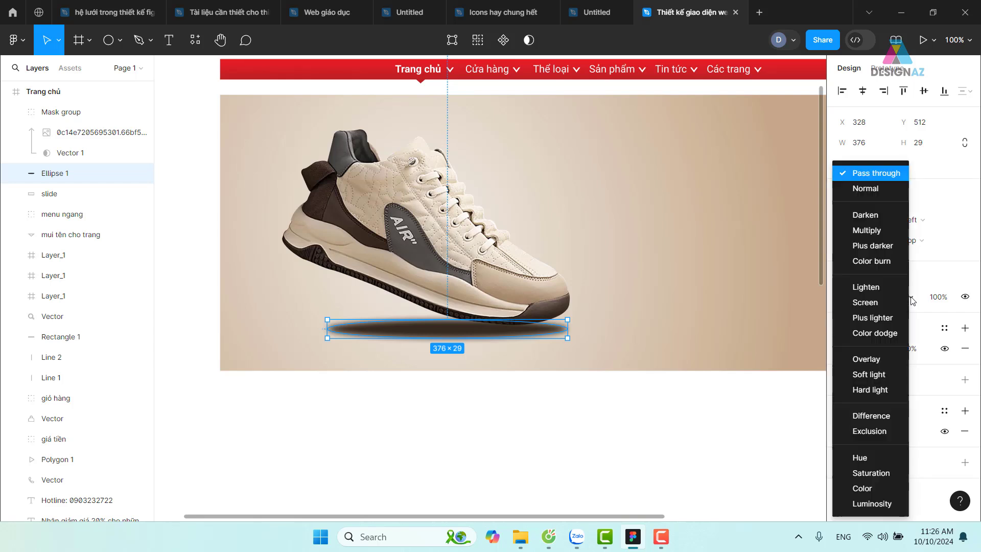
{"action": "left_click", "coordinate": [875, 232]}
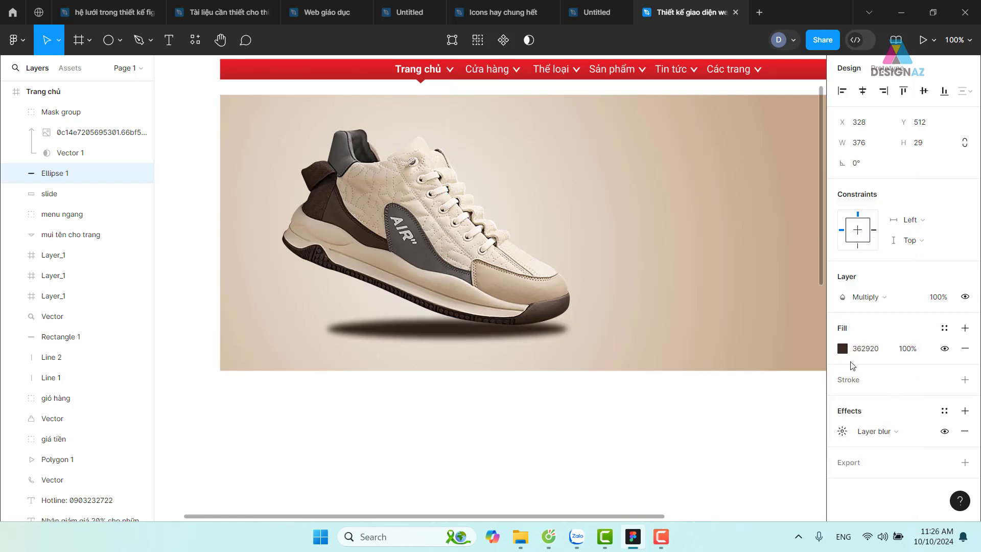
- Fill the shadow with a linear gradient from 0% opacity 9C765C to 362920 across its width
{"action": "left_click", "coordinate": [844, 350]}
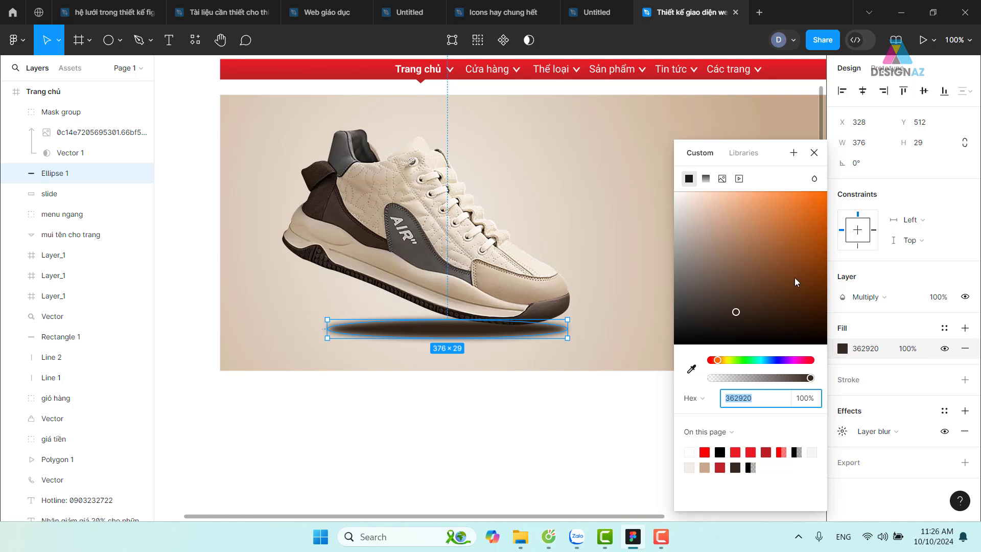
{"action": "left_click", "coordinate": [706, 179]}
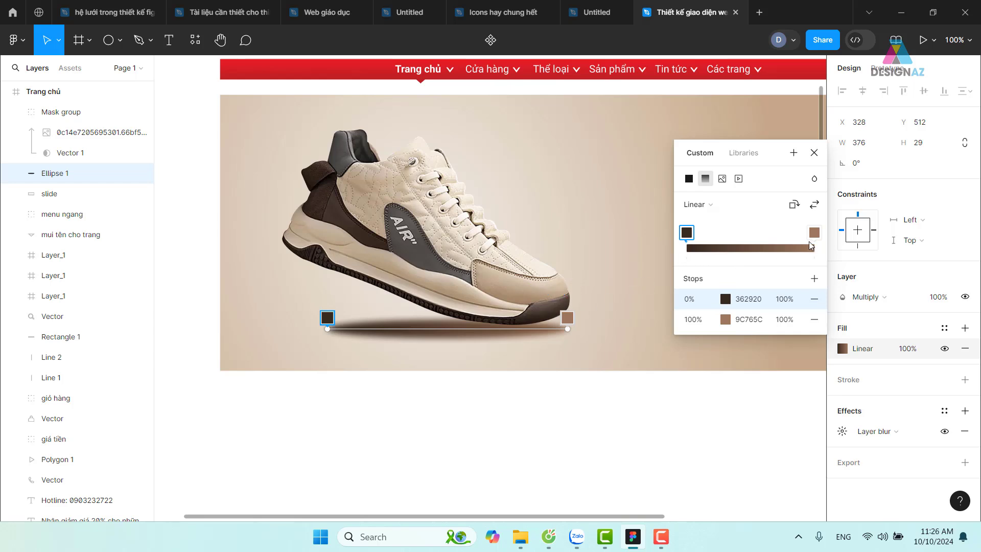
{"action": "left_click", "coordinate": [814, 204]}
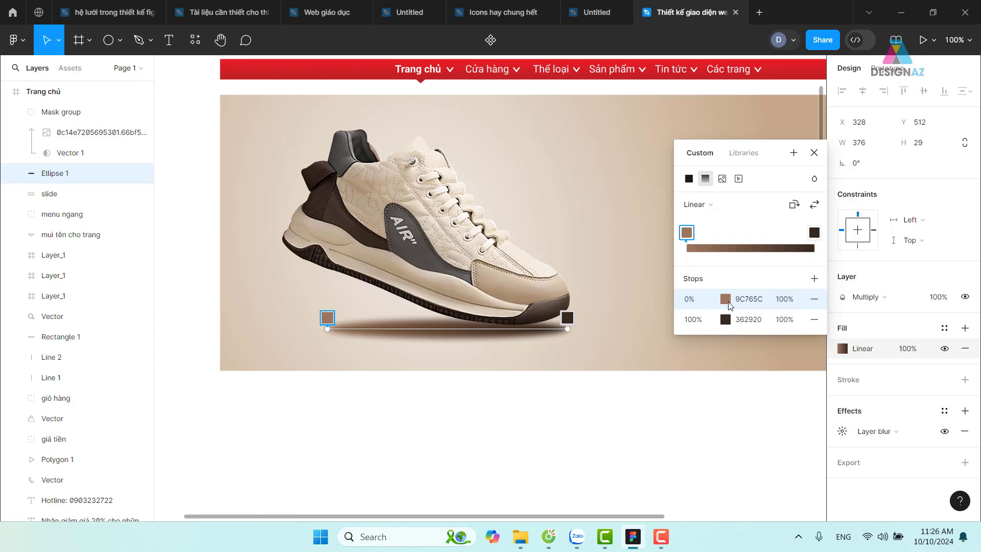
{"action": "left_click", "coordinate": [789, 302]}
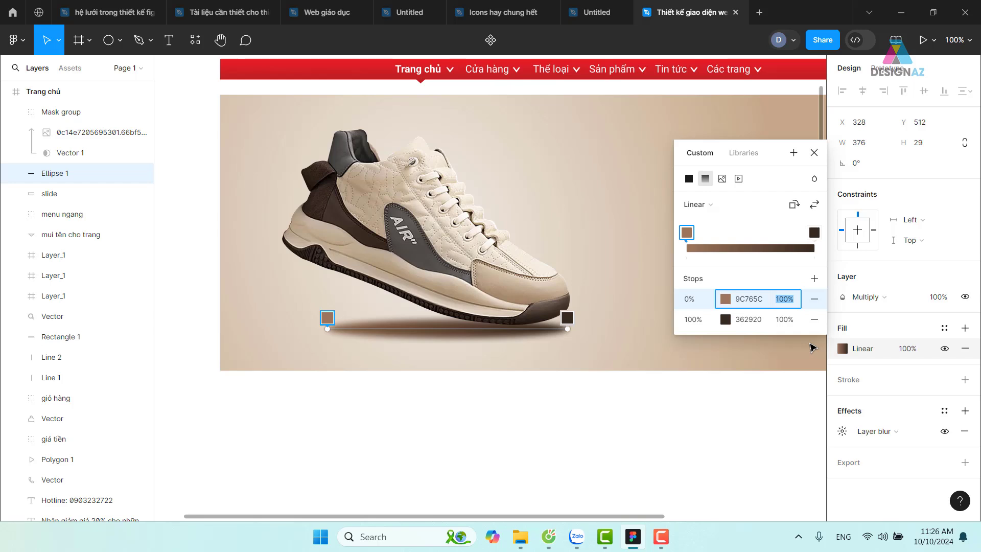
{"action": "type", "text": "0"}
{"action": "key", "text": "Return"}
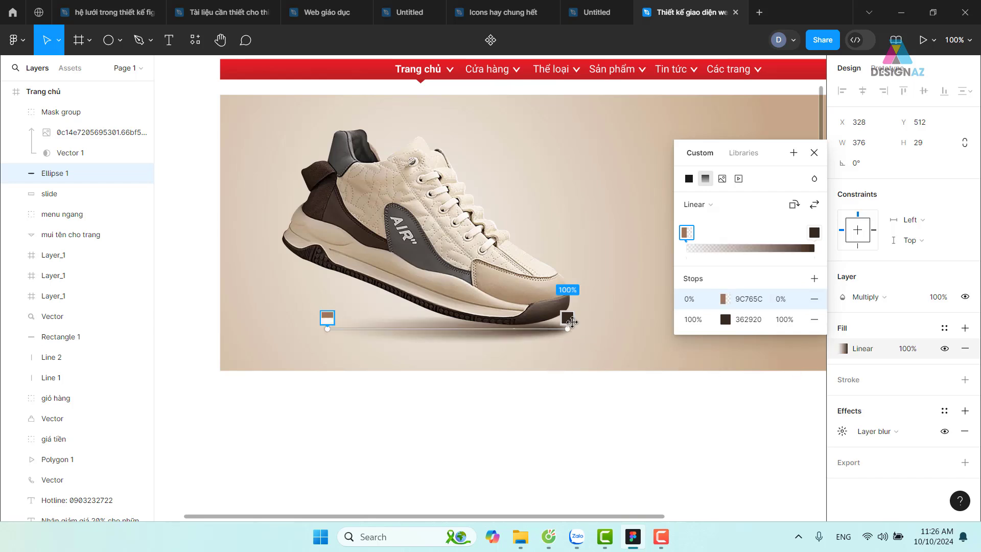
{"action": "mouse_move", "coordinate": [571, 321]}
{"action": "left_mouse_down"}
{"action": "mouse_move", "coordinate": [538, 333]}
{"action": "mouse_move", "coordinate": [621, 327]}
{"action": "left_mouse_up"}
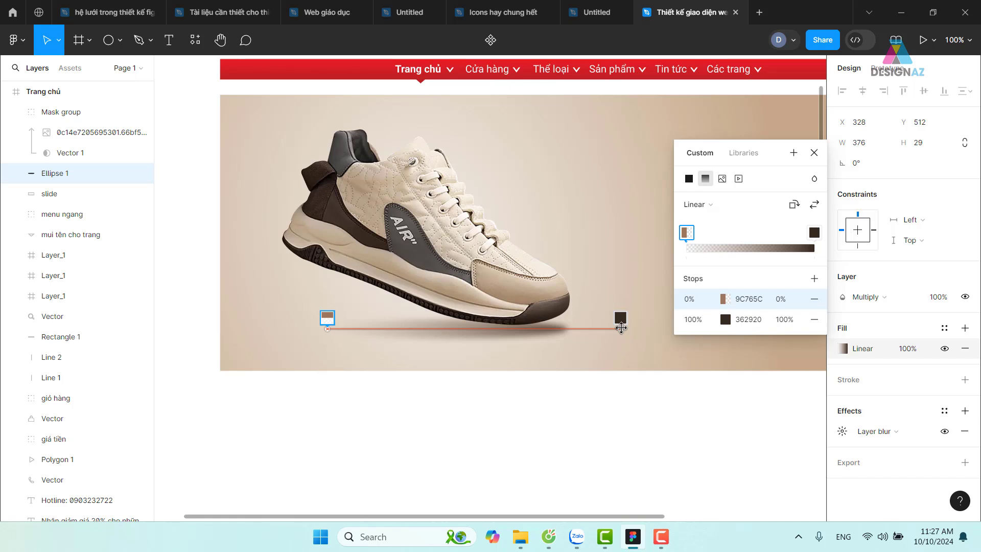
{"action": "left_click_drag", "start_coordinate": [621, 327], "coordinate": [621, 328]}
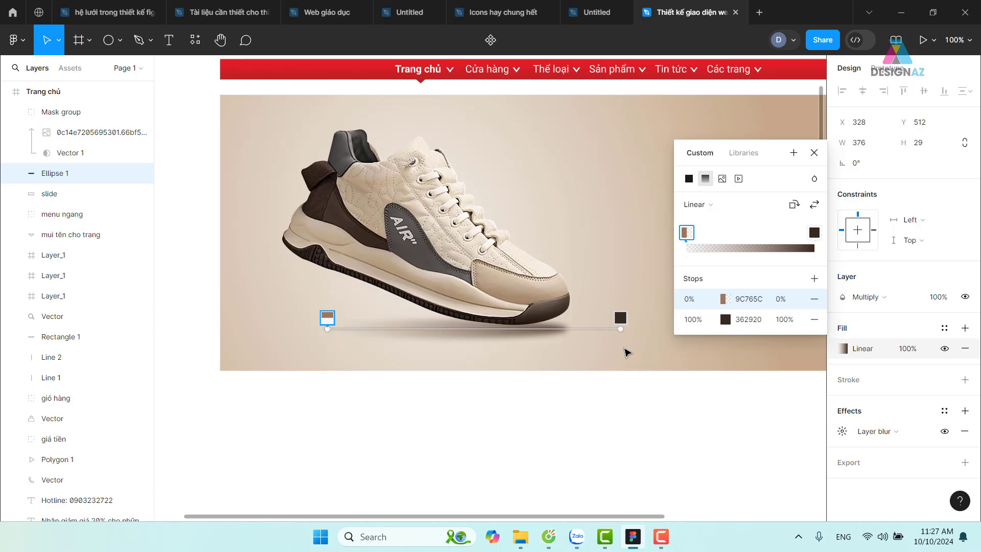
{"action": "left_click", "coordinate": [814, 153]}
{"action": "left_click", "coordinate": [628, 437]}
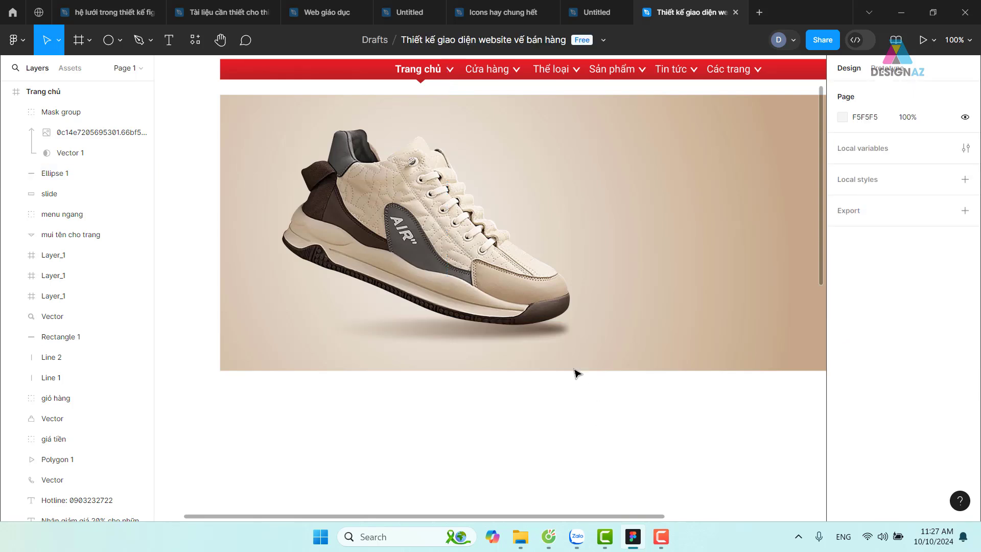
- Lower the blurred Ellipse 1 shadow to Y 525 beneath the sole and show layout grids
{"action": "left_click", "coordinate": [554, 334]}
{"action": "mouse_move", "coordinate": [552, 335]}
{"action": "left_mouse_down"}
{"action": "mouse_move", "coordinate": [559, 341]}
{"action": "mouse_move", "coordinate": [561, 327]}
{"action": "mouse_move", "coordinate": [555, 340]}
{"action": "left_mouse_up"}
{"action": "left_click", "coordinate": [547, 429]}
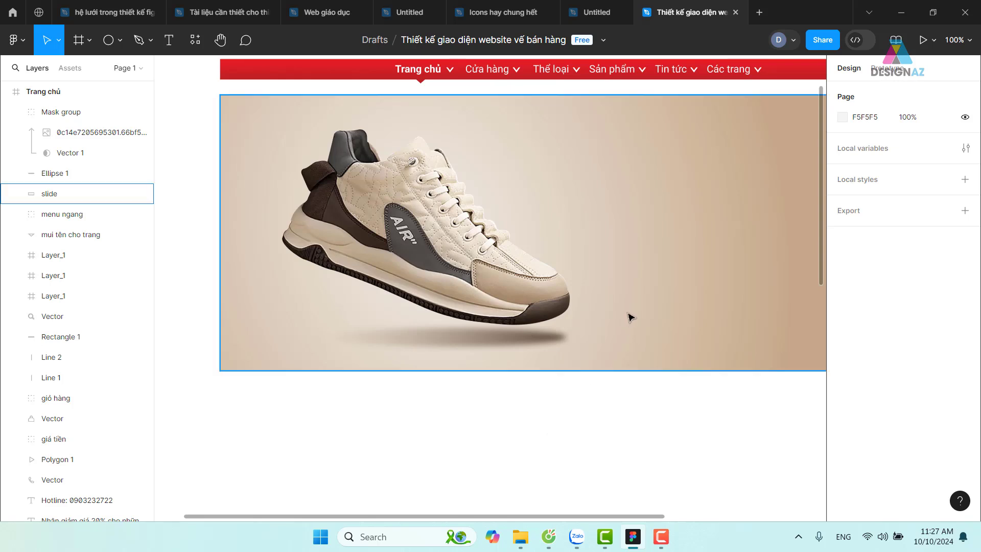
{"action": "mouse_move", "coordinate": [680, 265]}
{"action": "left_mouse_down"}
{"action": "mouse_move", "coordinate": [547, 259]}
{"action": "mouse_move", "coordinate": [559, 256]}
{"action": "left_mouse_up"}
{"action": "key", "text": "ctrl+shift+4"}
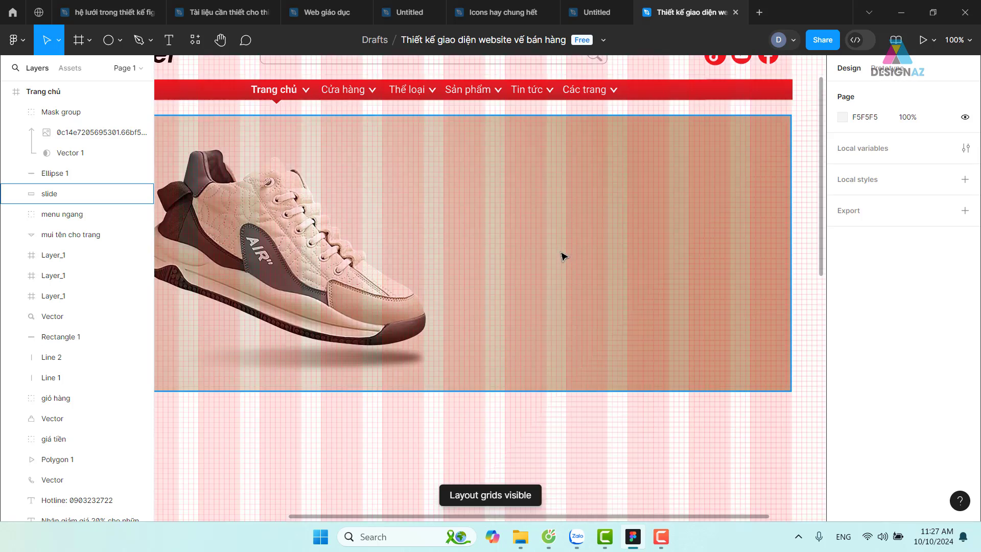
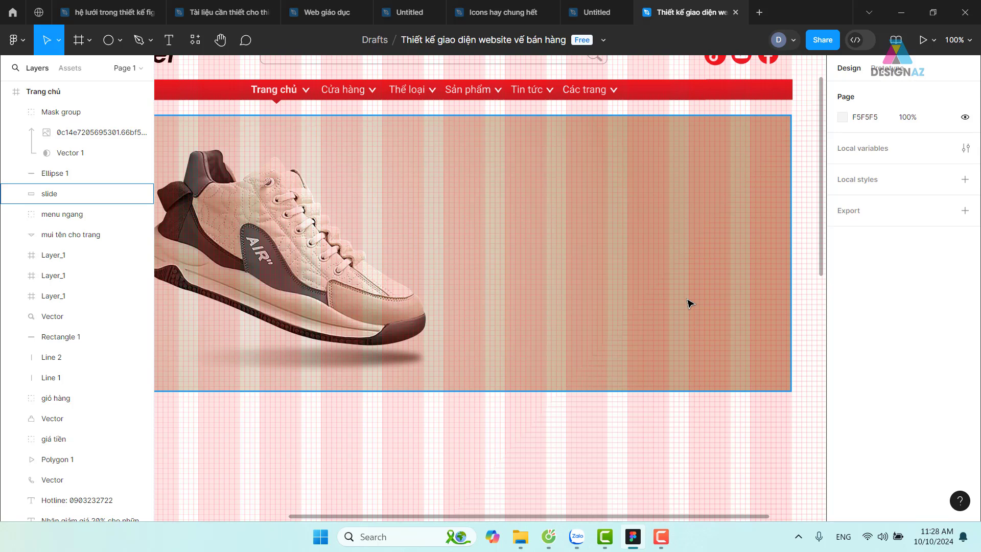
- Add a 'Khuyến mãi có hạn' text line below the slide and move it up and right
{"action": "left_click", "coordinate": [543, 462]}
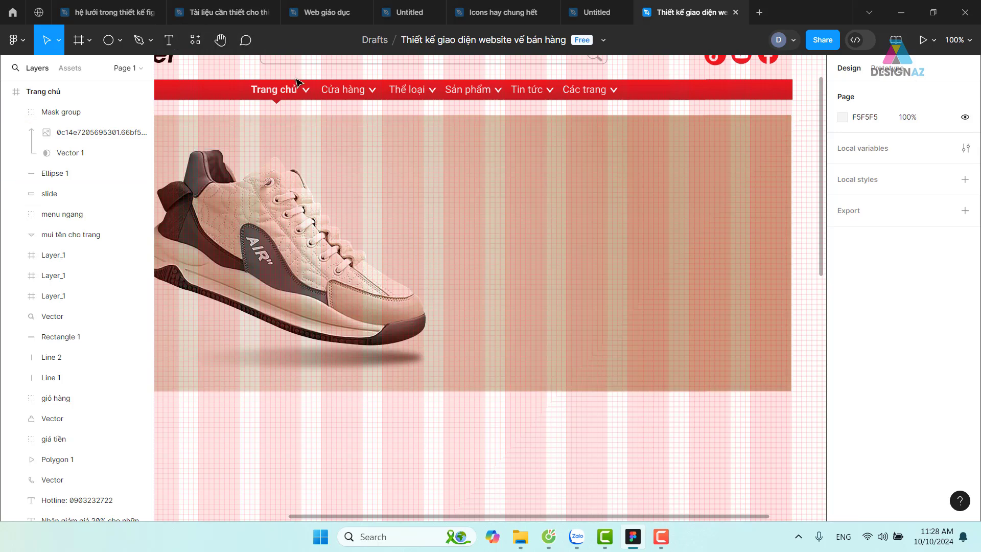
{"action": "left_click", "coordinate": [170, 43]}
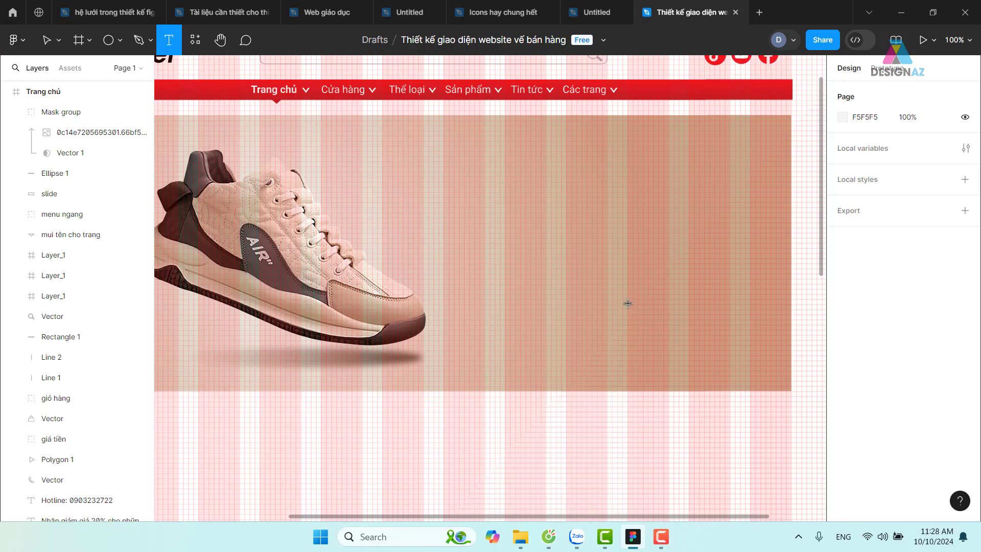
{"action": "left_click", "coordinate": [481, 432]}
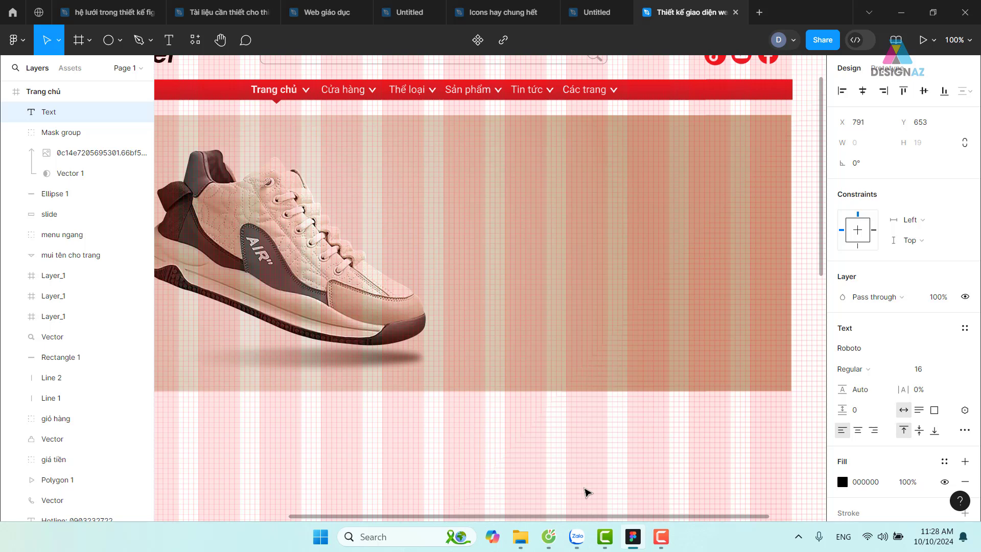
{"action": "type", "text": "Khuye"}
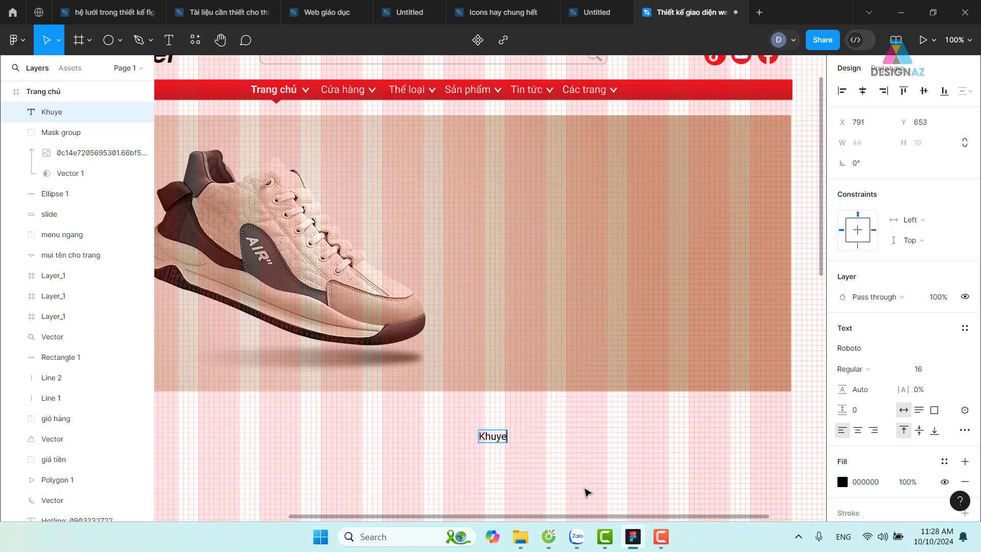
{"action": "type", "text": "e"}
{"action": "key", "text": "BackSpace"}
{"action": "key", "text": "BackSpace"}
{"action": "type", "text": "ee"}
{"action": "type", "text": "nr"}
{"action": "type", "text": "ãi"}
{"action": "type", "text": " c"}
{"action": "type", "text": "ó"}
{"action": "type", "text": " ha"}
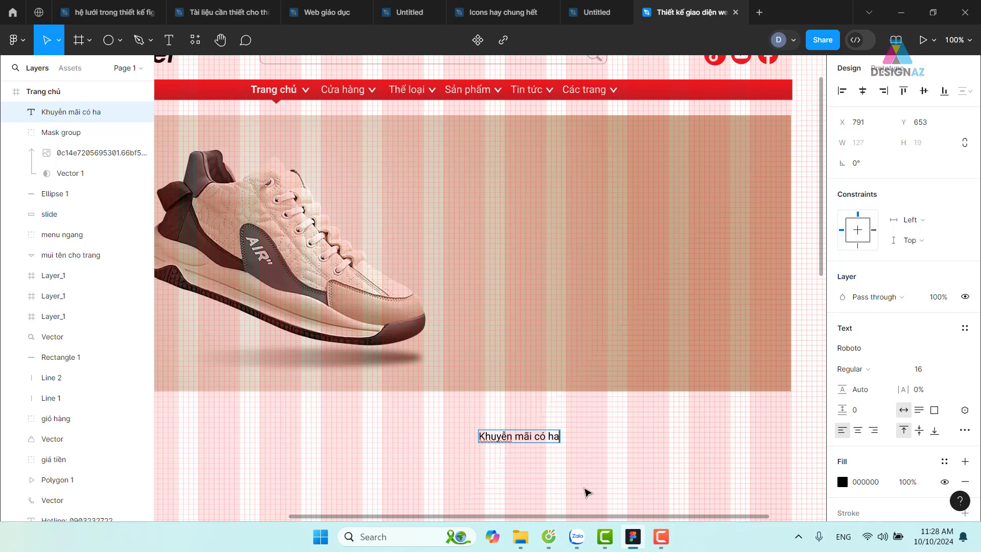
{"action": "key", "text": "BackSpace"}
{"action": "type", "text": "ạn"}
{"action": "key", "text": "Escape"}
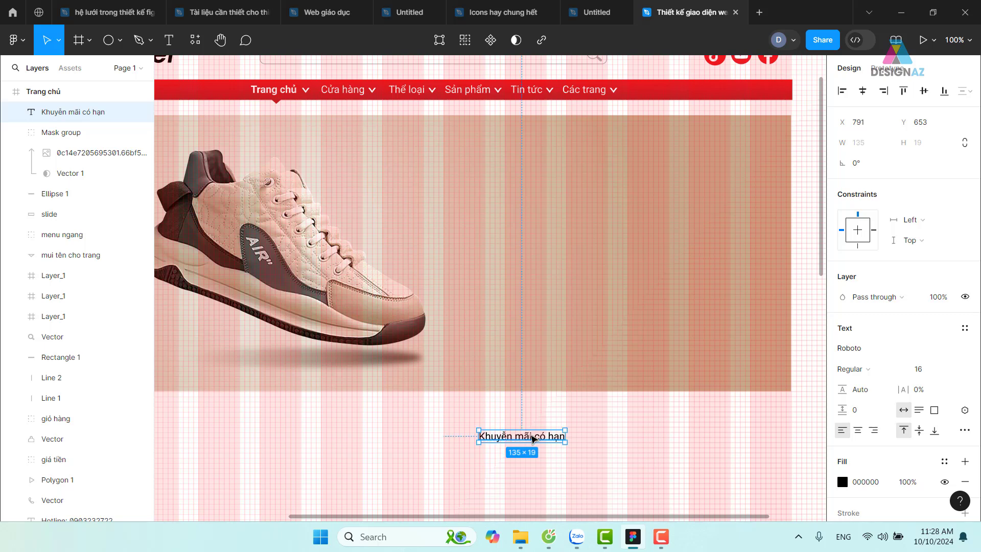
{"action": "left_click_drag", "start_coordinate": [533, 438], "coordinate": [591, 419]}
- Duplicate that line just below and retype the copy as 'Lên đến 50%'
{"action": "left_click", "coordinate": [642, 477]}
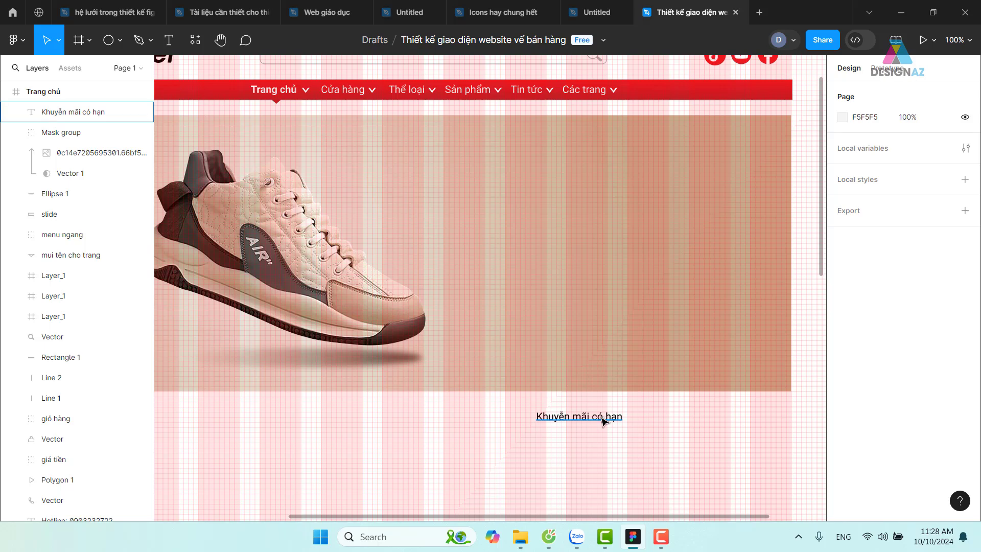
{"action": "left_click_drag", "start_coordinate": [603, 420], "coordinate": [607, 437], "text": "alt"}
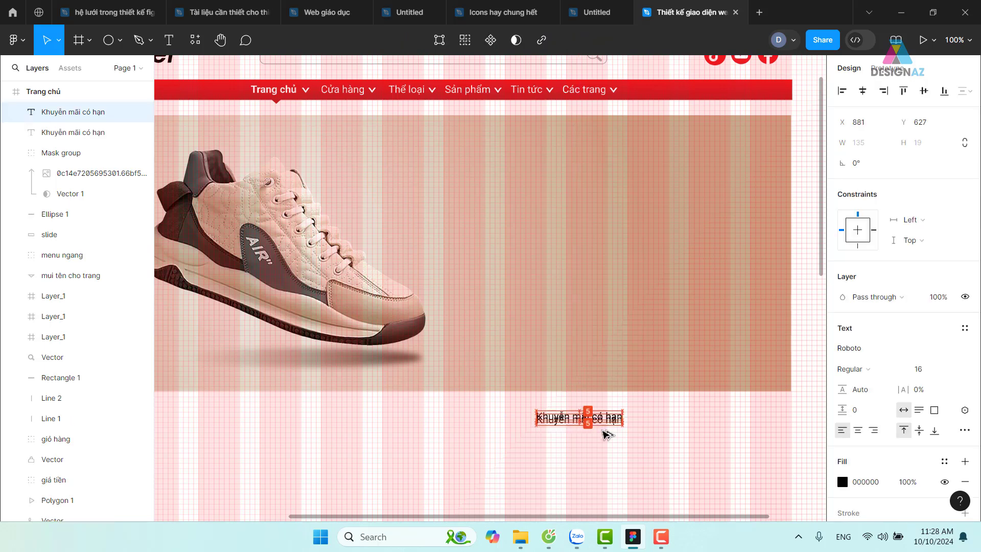
{"action": "double_click", "coordinate": [581, 438]}
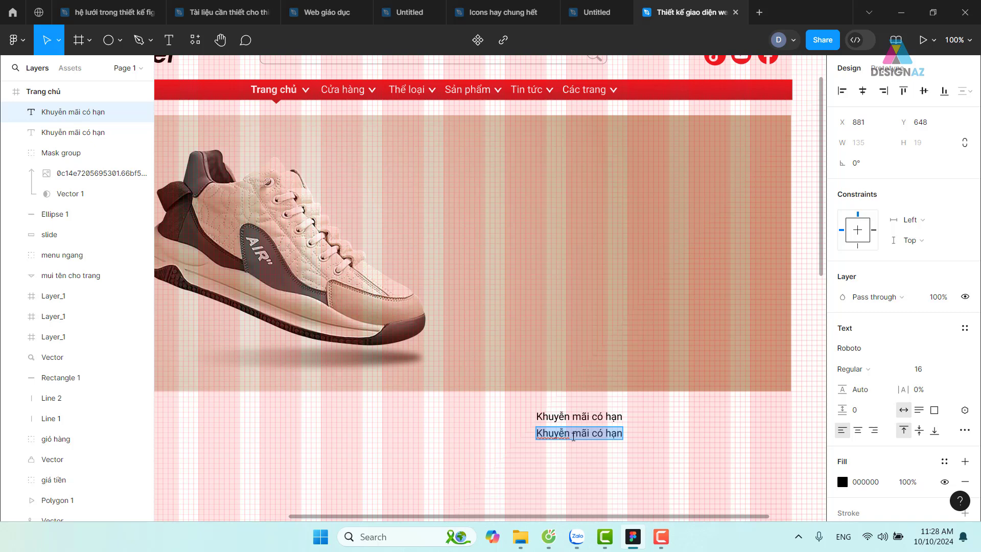
{"action": "key", "text": "BackSpace"}
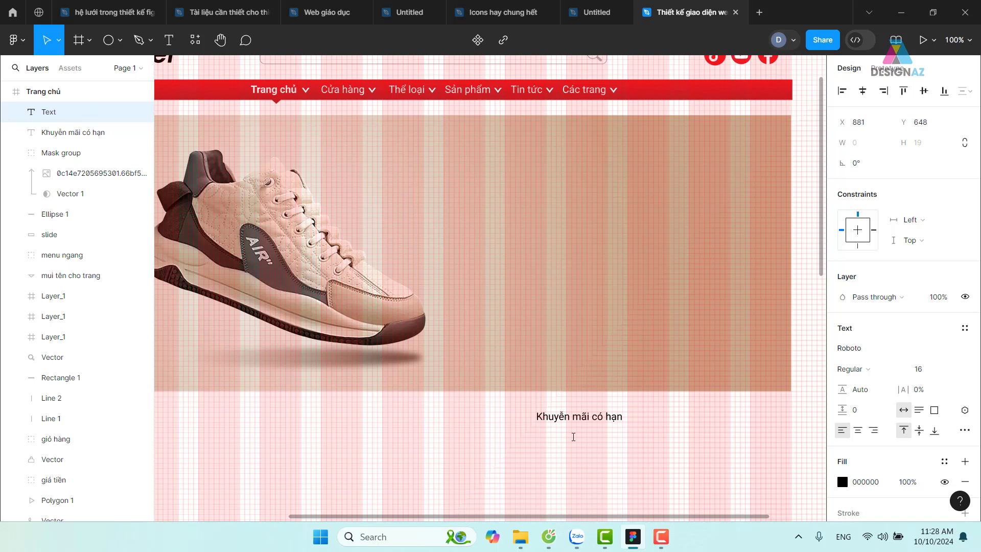
{"action": "type", "text": "L"}
{"action": "type", "text": "ên"}
{"action": "type", "text": " đên"}
{"action": "type", "text": " 50"}
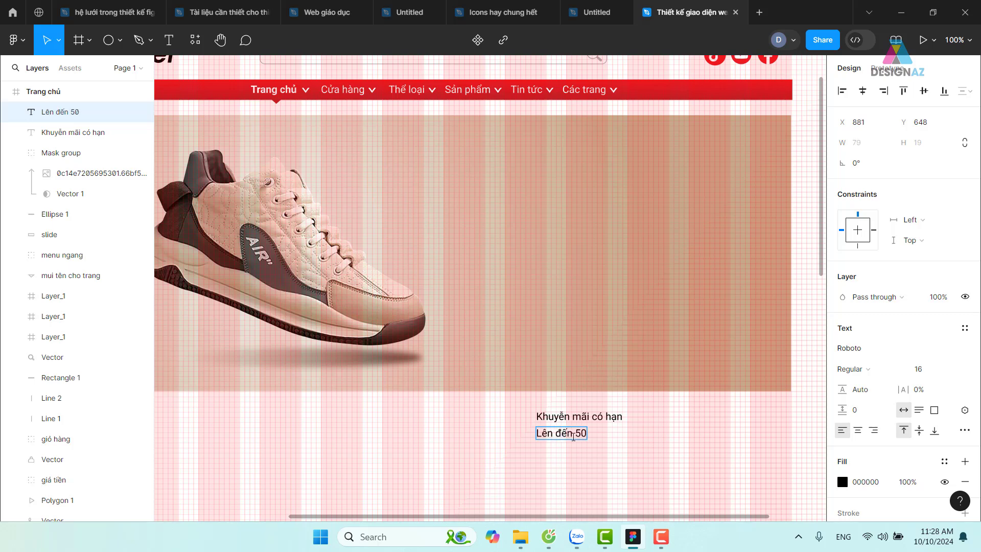
{"action": "type", "text": "%"}
{"action": "key", "text": "Escape"}
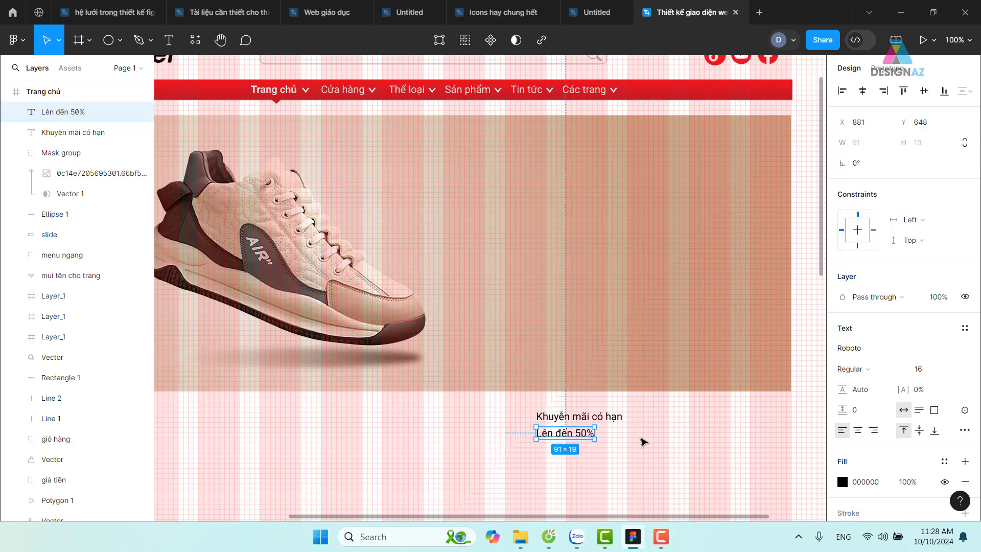
{"action": "left_click", "coordinate": [668, 446]}
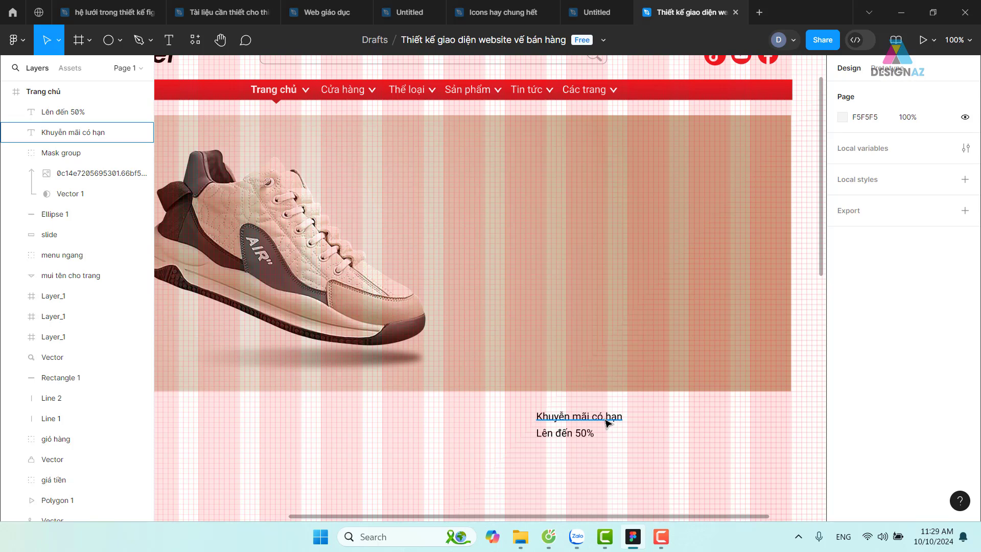
- Duplicate the promo line below 'Lên đến 50%' and retype it as 'Nâng tầm phong cách cơ bản với một chút quyến rũ'
{"action": "left_click_drag", "start_coordinate": [608, 423], "coordinate": [616, 455]}
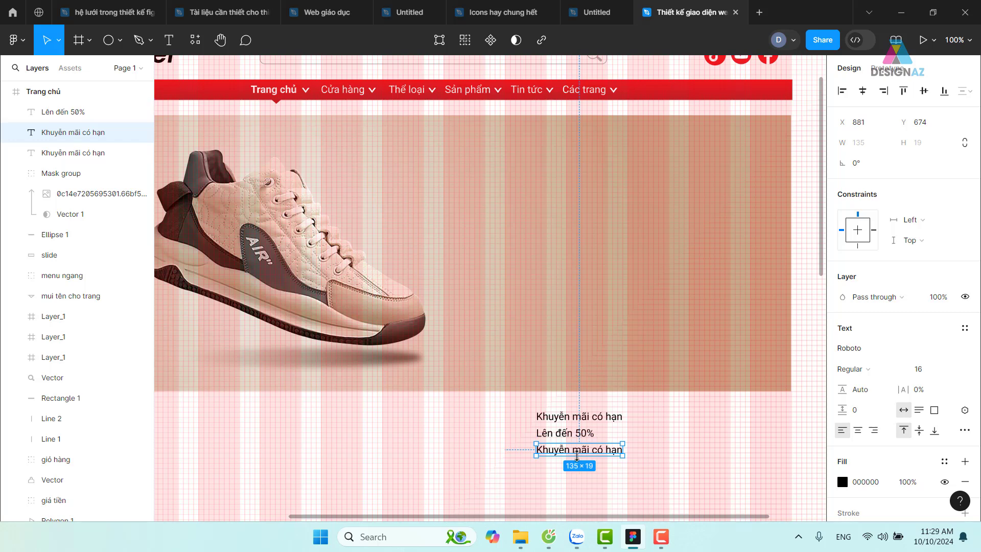
{"action": "key", "text": "Return"}
{"action": "key", "text": "BackSpace"}
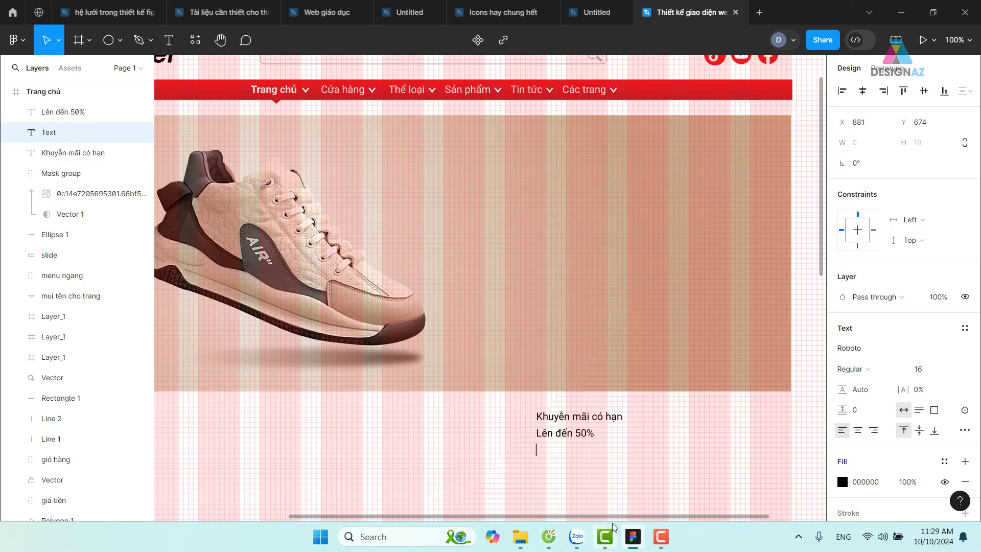
{"action": "type", "text": "Nâ"}
{"action": "type", "text": "ng taầm"}
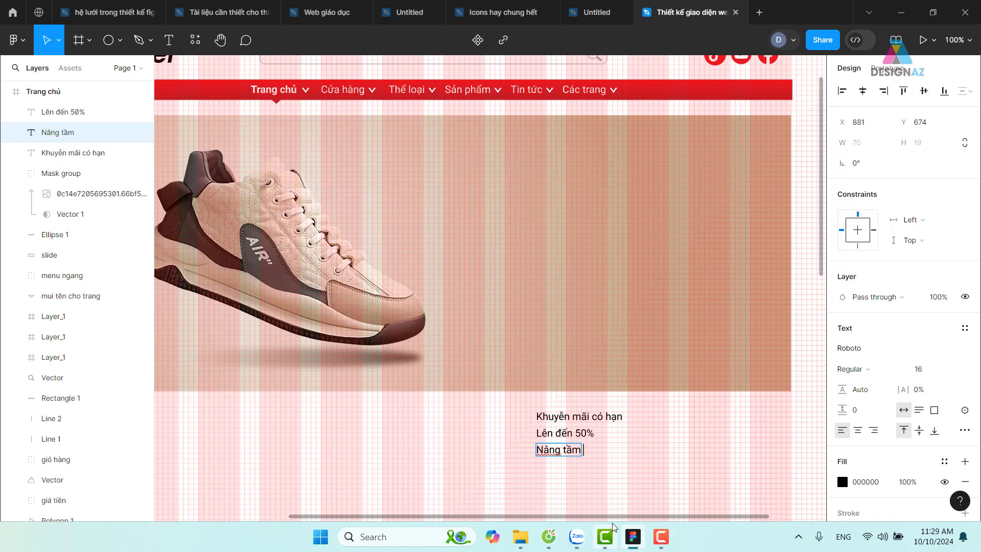
{"action": "type", "text": " phong cách"}
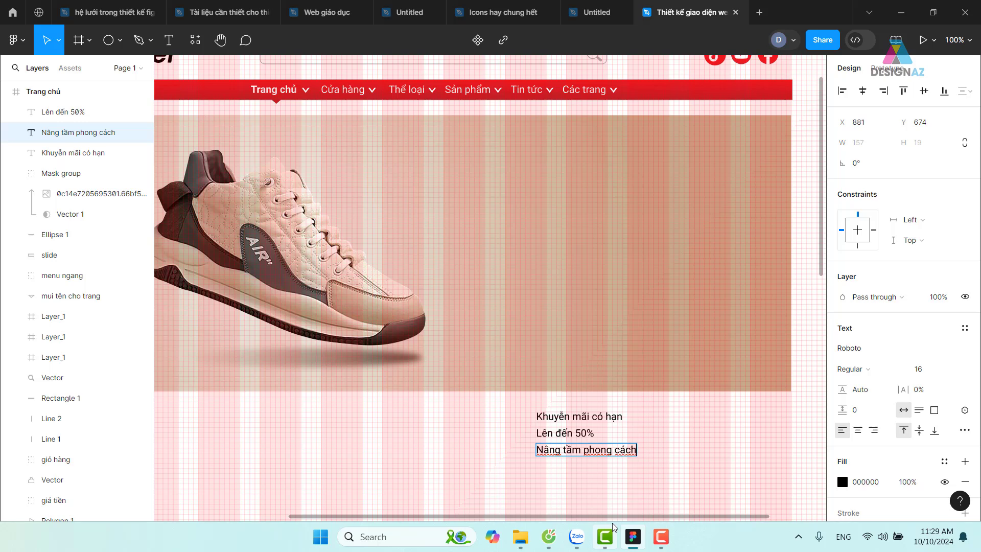
{"action": "type", "text": " c"}
{"action": "key", "text": "BackSpace"}
{"action": "type", "text": "c"}
{"action": "type", "text": "ơ bản"}
{"action": "type", "text": " v"}
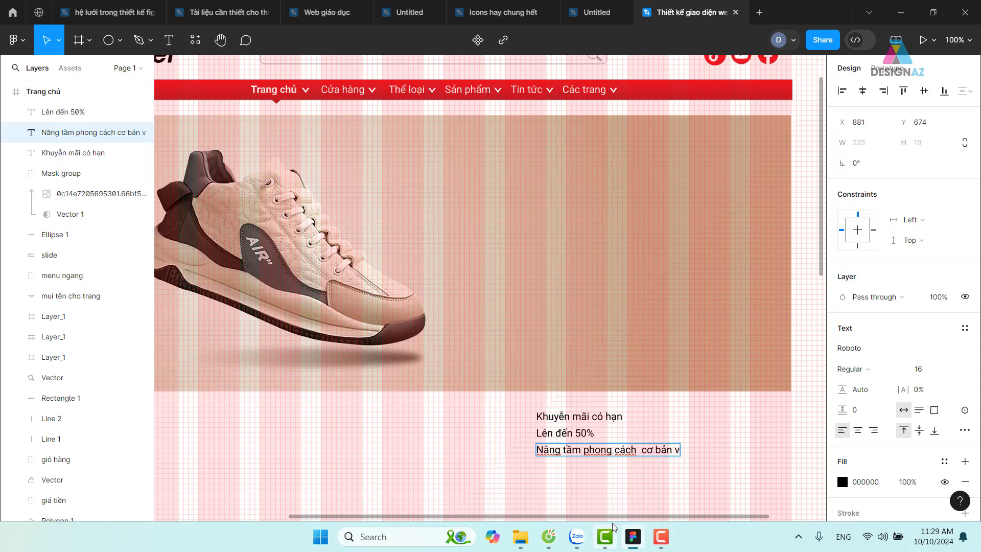
{"action": "type", "text": "ơi m"}
{"action": "type", "text": "ột"}
{"action": "type", "text": " chút q"}
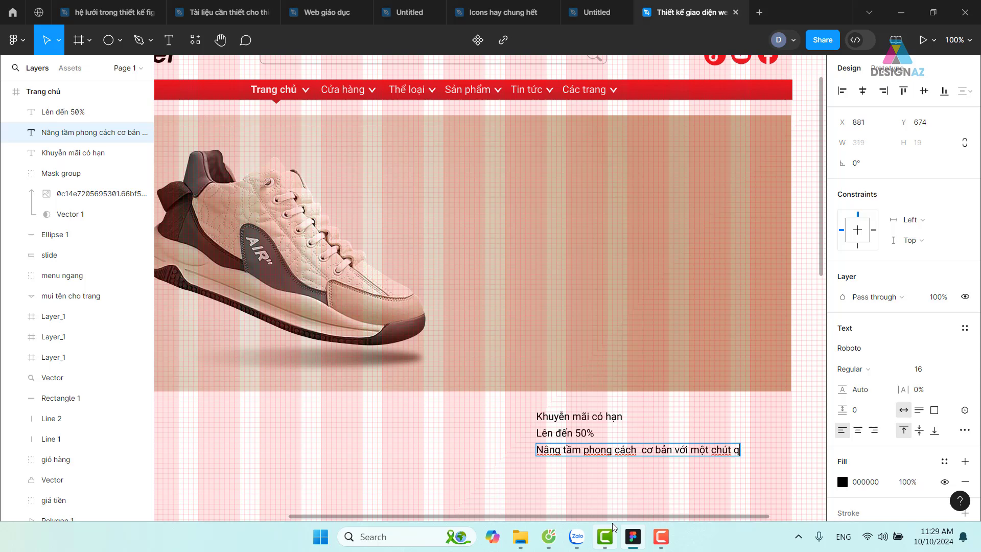
{"action": "type", "text": "uyến"}
{"action": "type", "text": " rũ"}
{"action": "key", "text": "Escape"}
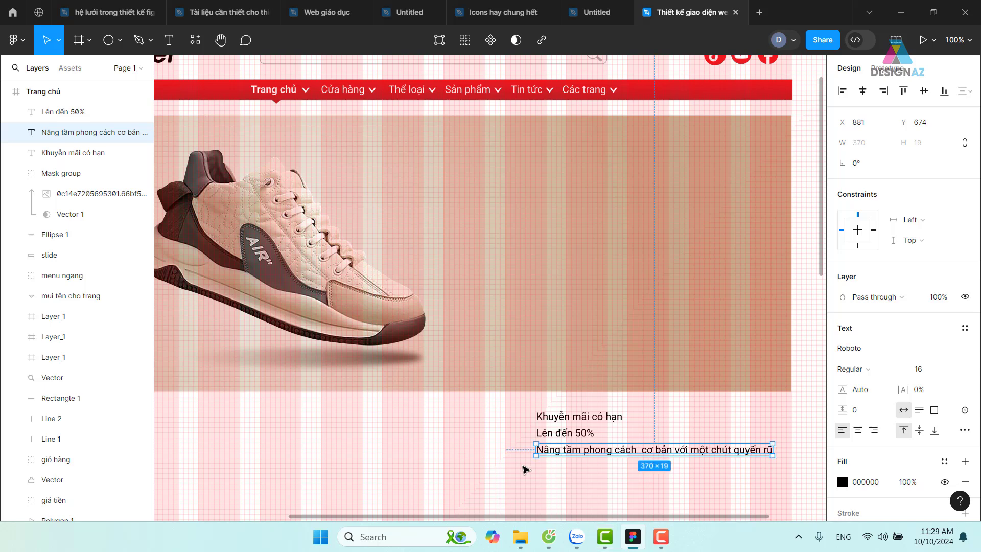
{"action": "left_click", "coordinate": [569, 496]}
{"action": "scroll", "coordinate": [569, 495], "scroll_direction": "down", "scroll_amount": 2}
{"action": "scroll", "coordinate": [617, 416], "scroll_direction": "down", "scroll_amount": 1}
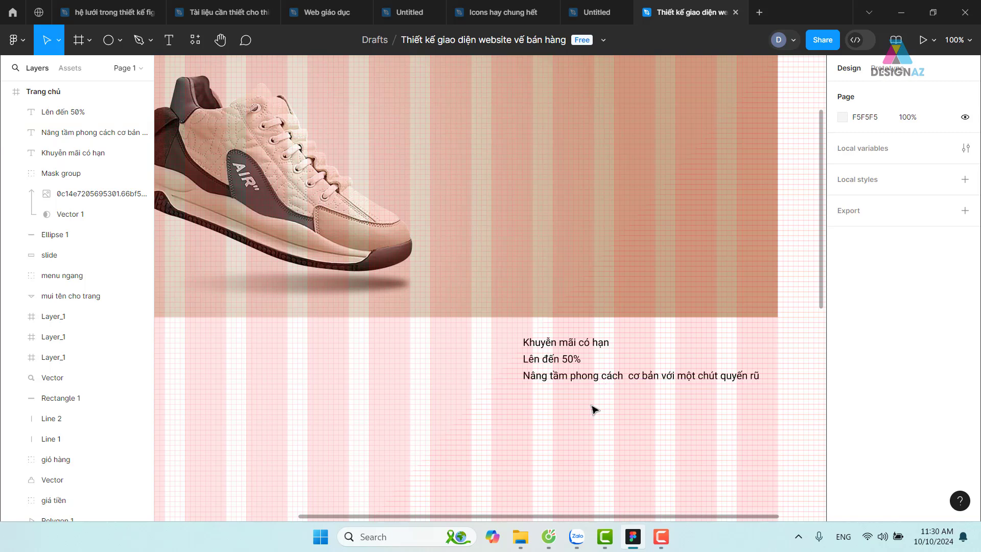
- Duplicate 'Lên đến 50%' beneath the promo lines and retype it as 'Mua ngay'
{"action": "left_click_drag", "start_coordinate": [563, 364], "coordinate": [564, 401]}
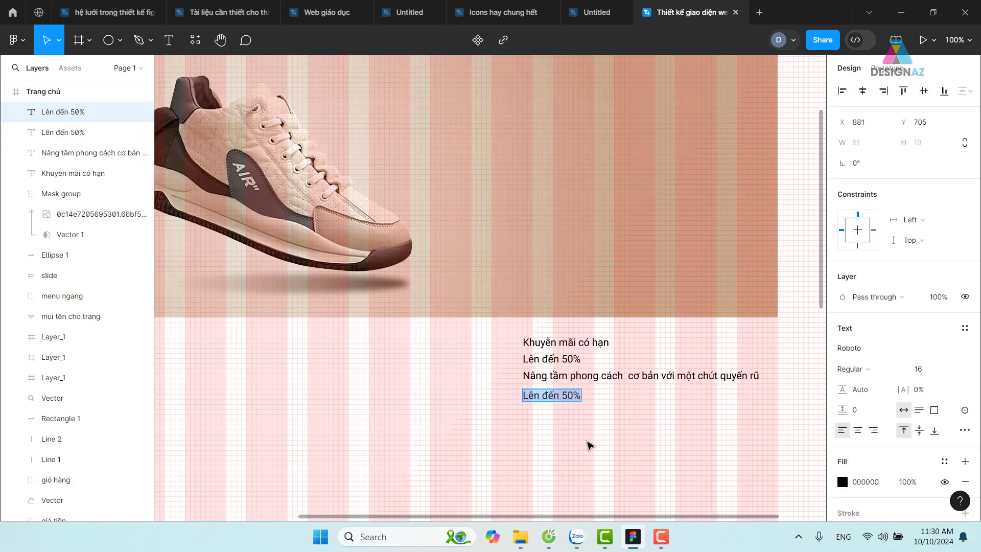
{"action": "key", "text": "BackSpace"}
{"action": "type", "text": "Mua"}
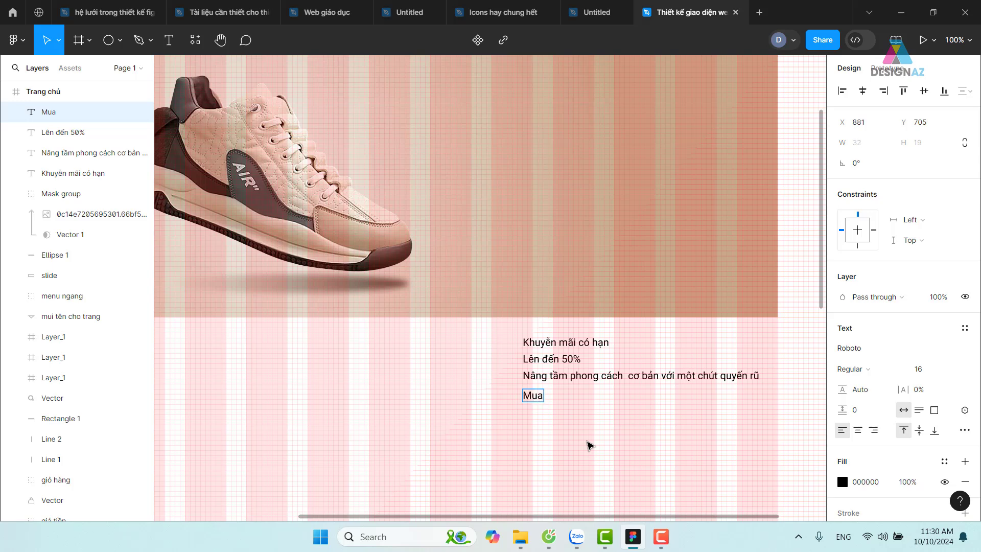
{"action": "type", "text": " ngay"}
{"action": "key", "text": "Escape"}
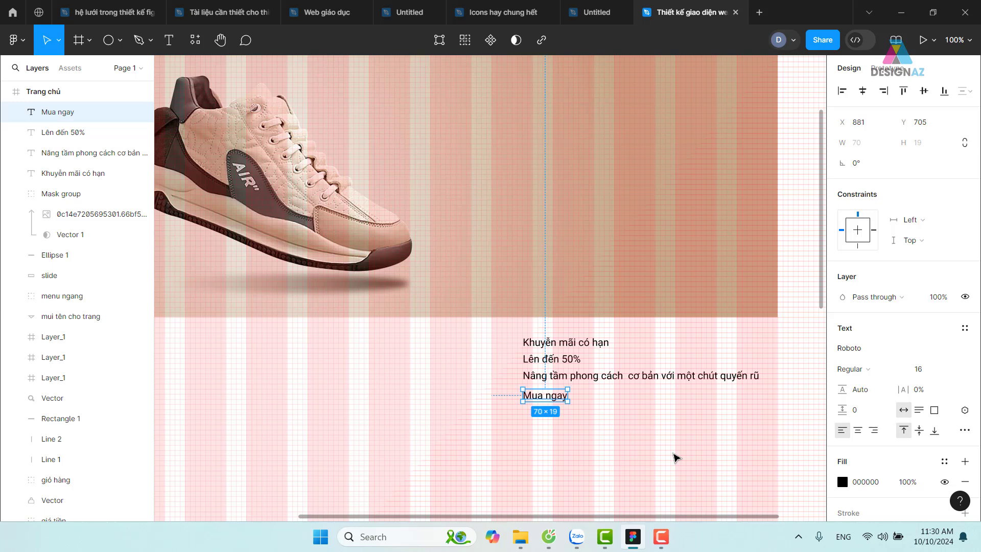
{"action": "left_click", "coordinate": [650, 456]}
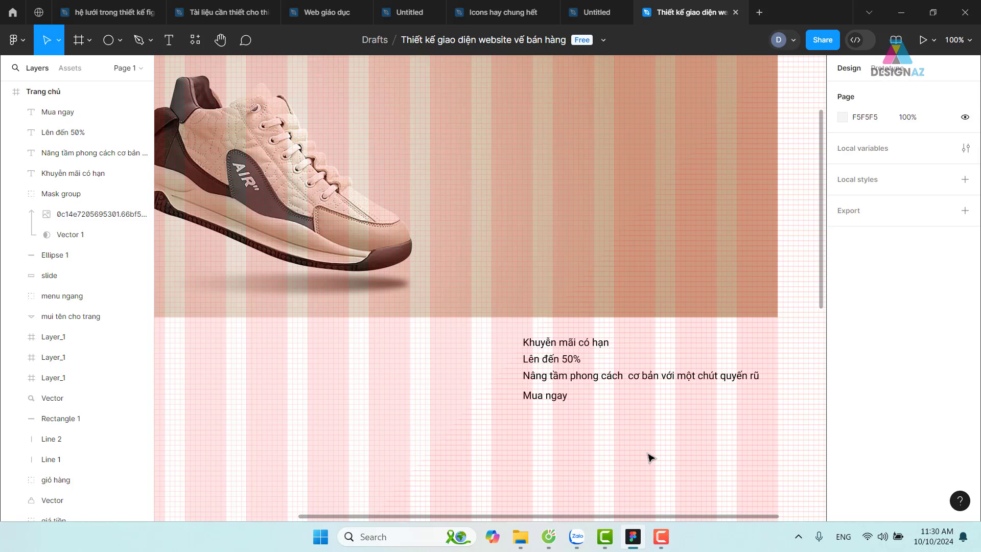
- Show the desktop, launch Cốc Cốc and maximise its window
{"action": "key", "text": "super+d"}
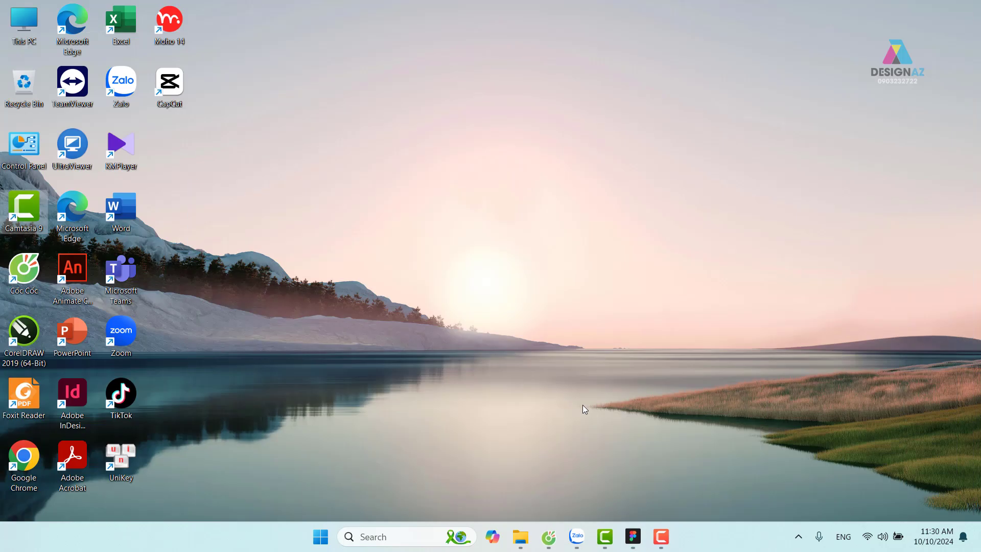
{"action": "double_click", "coordinate": [34, 274]}
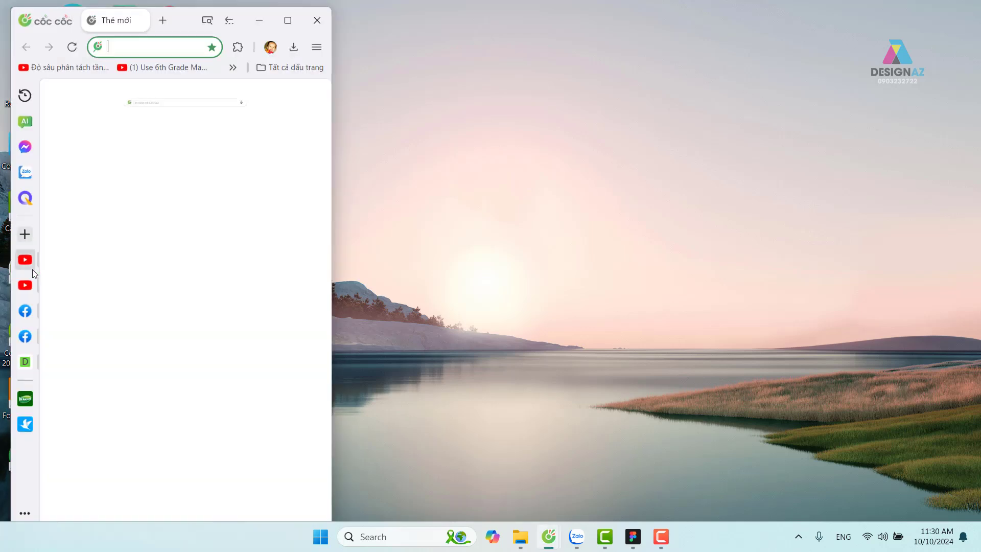
{"action": "left_click", "coordinate": [282, 20]}
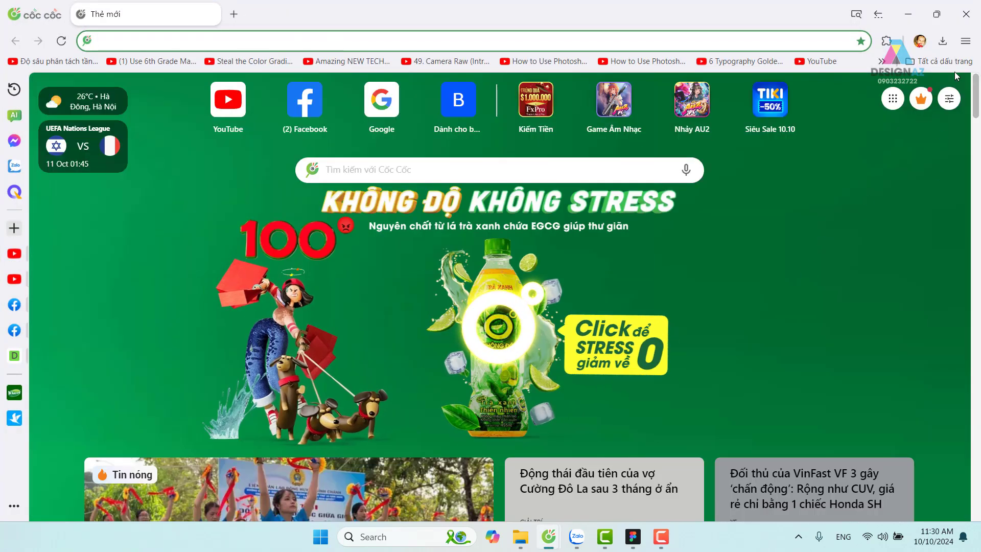
- Browse the full bookmarks list looking for the web text-size criteria page
{"action": "left_click", "coordinate": [940, 61]}
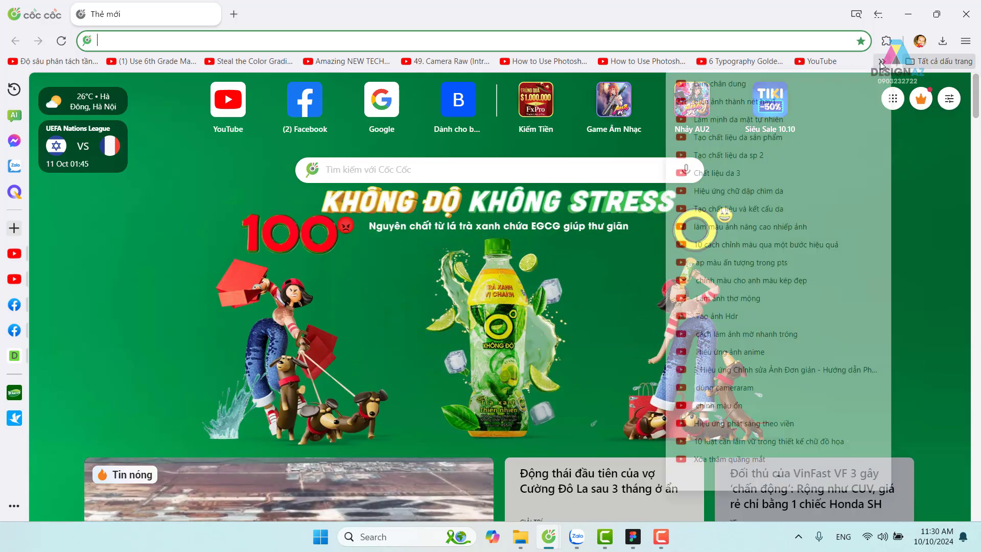
{"action": "scroll", "coordinate": [915, 231], "scroll_direction": "down", "scroll_amount": 3}
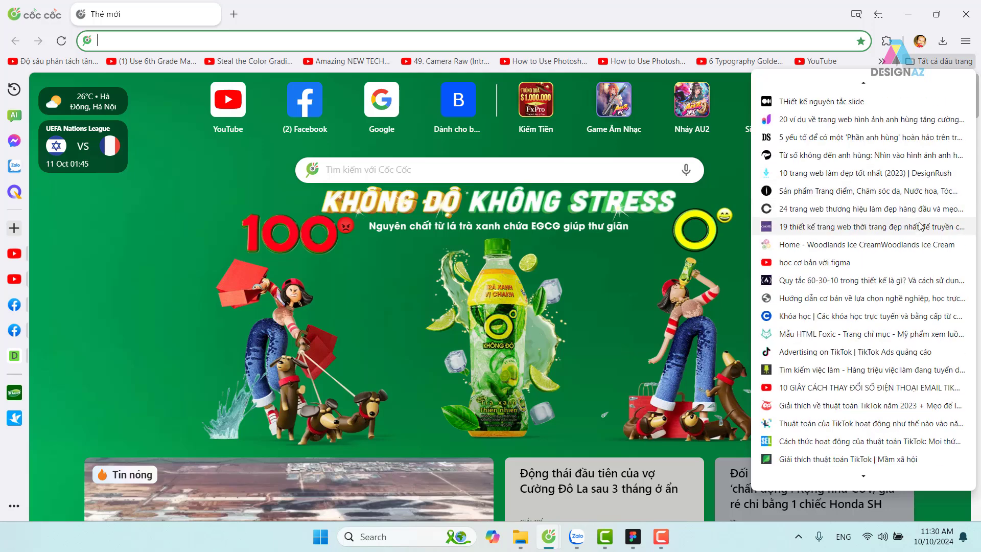
{"action": "scroll", "coordinate": [916, 236], "scroll_direction": "down", "scroll_amount": 3}
{"action": "scroll", "coordinate": [917, 239], "scroll_direction": "down", "scroll_amount": 2}
{"action": "scroll", "coordinate": [919, 242], "scroll_direction": "down", "scroll_amount": 2}
{"action": "scroll", "coordinate": [917, 243], "scroll_direction": "down", "scroll_amount": 3}
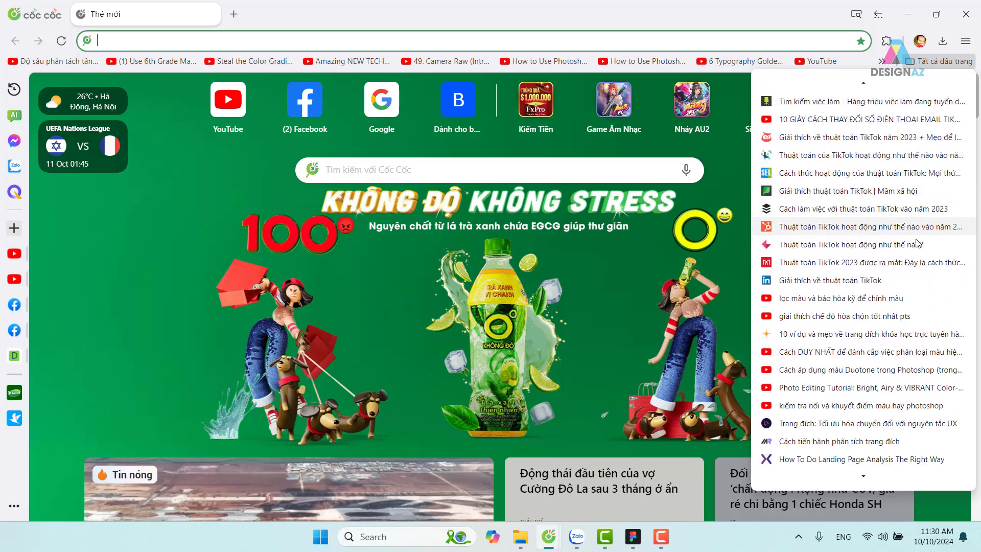
{"action": "scroll", "coordinate": [917, 243], "scroll_direction": "down", "scroll_amount": 2}
{"action": "scroll", "coordinate": [917, 243], "scroll_direction": "down", "scroll_amount": 3}
{"action": "scroll", "coordinate": [917, 243], "scroll_direction": "down", "scroll_amount": 3}
{"action": "scroll", "coordinate": [917, 244], "scroll_direction": "down", "scroll_amount": 4}
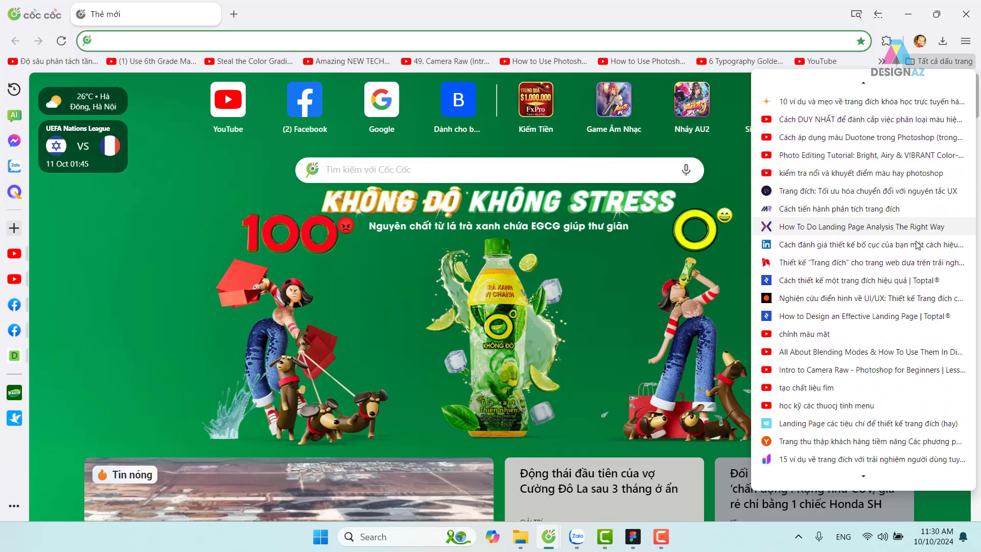
{"action": "scroll", "coordinate": [918, 245], "scroll_direction": "down", "scroll_amount": 3}
{"action": "scroll", "coordinate": [917, 248], "scroll_direction": "down", "scroll_amount": 3}
{"action": "scroll", "coordinate": [918, 249], "scroll_direction": "down", "scroll_amount": 2}
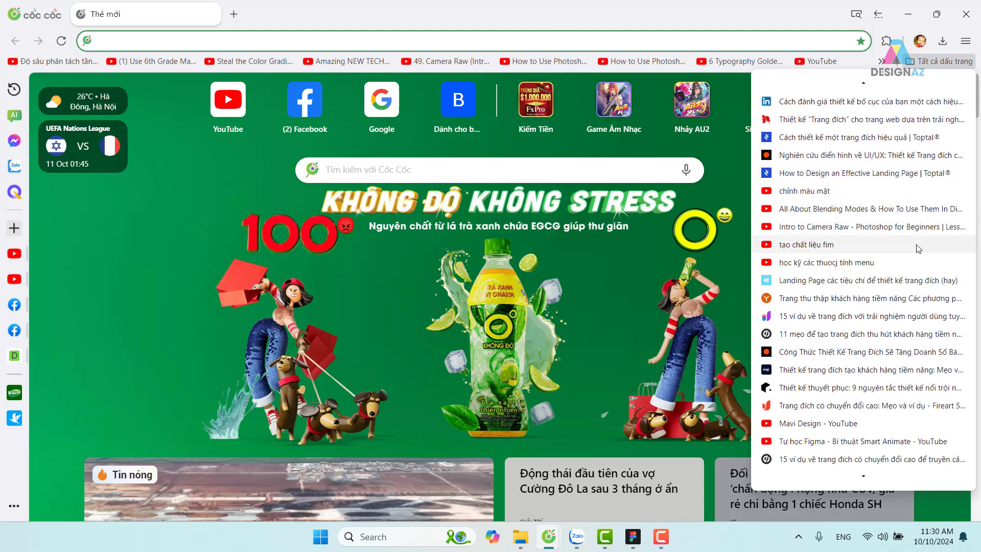
{"action": "scroll", "coordinate": [919, 250], "scroll_direction": "down", "scroll_amount": 4}
{"action": "scroll", "coordinate": [919, 249], "scroll_direction": "down", "scroll_amount": 3}
{"action": "scroll", "coordinate": [920, 248], "scroll_direction": "down", "scroll_amount": 2}
{"action": "scroll", "coordinate": [920, 247], "scroll_direction": "down", "scroll_amount": 2}
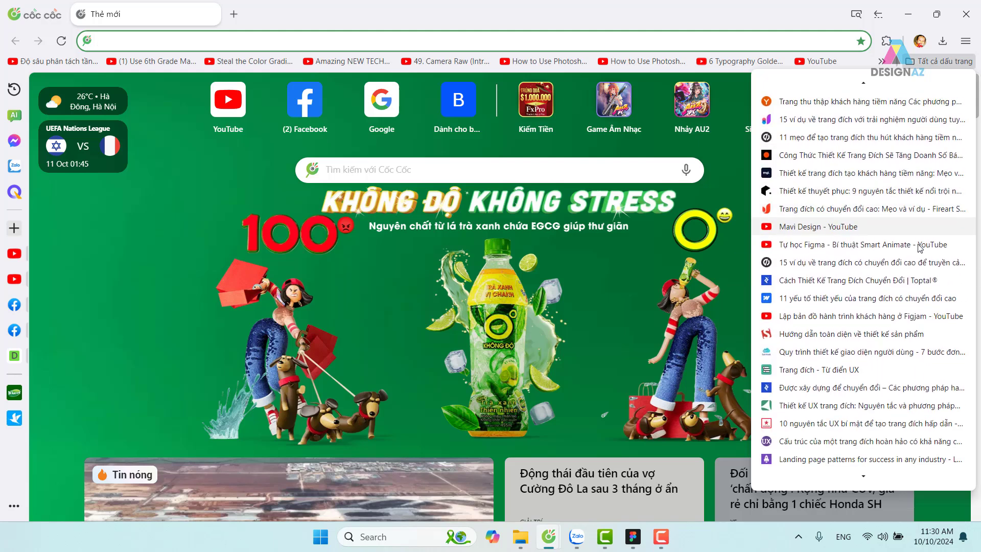
{"action": "scroll", "coordinate": [920, 248], "scroll_direction": "down", "scroll_amount": 2}
{"action": "scroll", "coordinate": [921, 250], "scroll_direction": "down", "scroll_amount": 4}
{"action": "scroll", "coordinate": [923, 251], "scroll_direction": "down", "scroll_amount": 4}
{"action": "scroll", "coordinate": [922, 250], "scroll_direction": "down", "scroll_amount": 4}
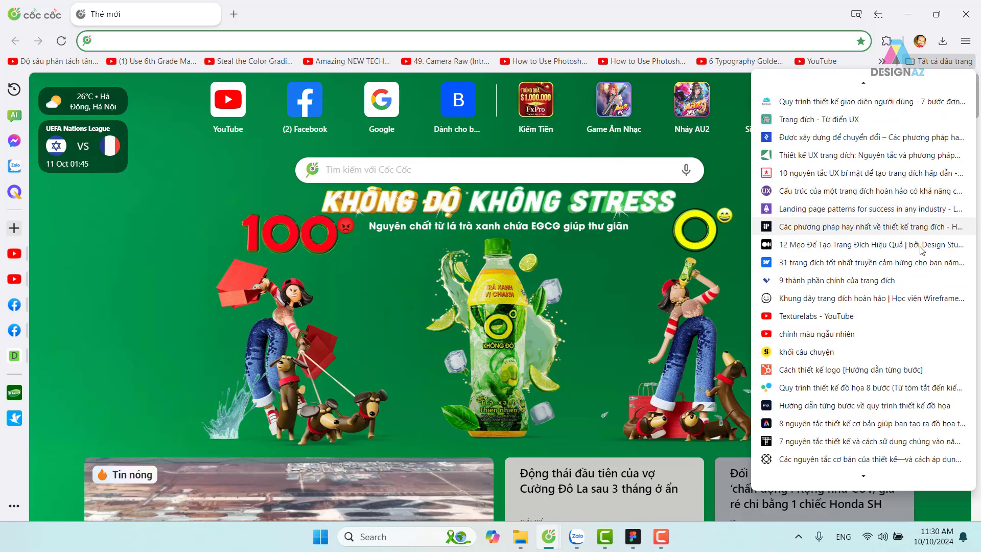
{"action": "scroll", "coordinate": [922, 249], "scroll_direction": "down", "scroll_amount": 3}
{"action": "scroll", "coordinate": [922, 250], "scroll_direction": "down", "scroll_amount": 3}
{"action": "scroll", "coordinate": [922, 249], "scroll_direction": "down", "scroll_amount": 8}
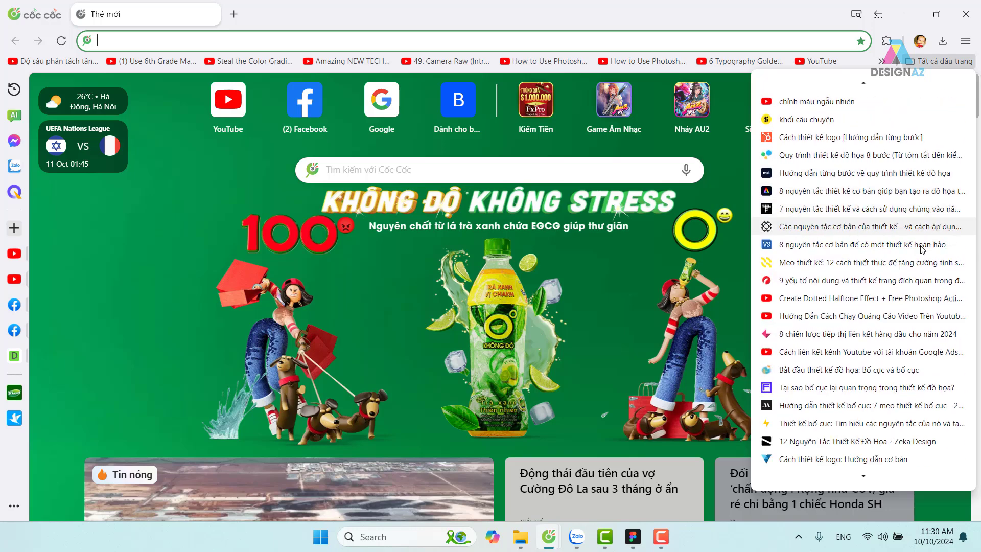
{"action": "scroll", "coordinate": [922, 249], "scroll_direction": "down", "scroll_amount": 4}
{"action": "scroll", "coordinate": [922, 249], "scroll_direction": "down", "scroll_amount": 7}
{"action": "scroll", "coordinate": [922, 250], "scroll_direction": "down", "scroll_amount": 6}
{"action": "scroll", "coordinate": [922, 249], "scroll_direction": "down", "scroll_amount": 4}
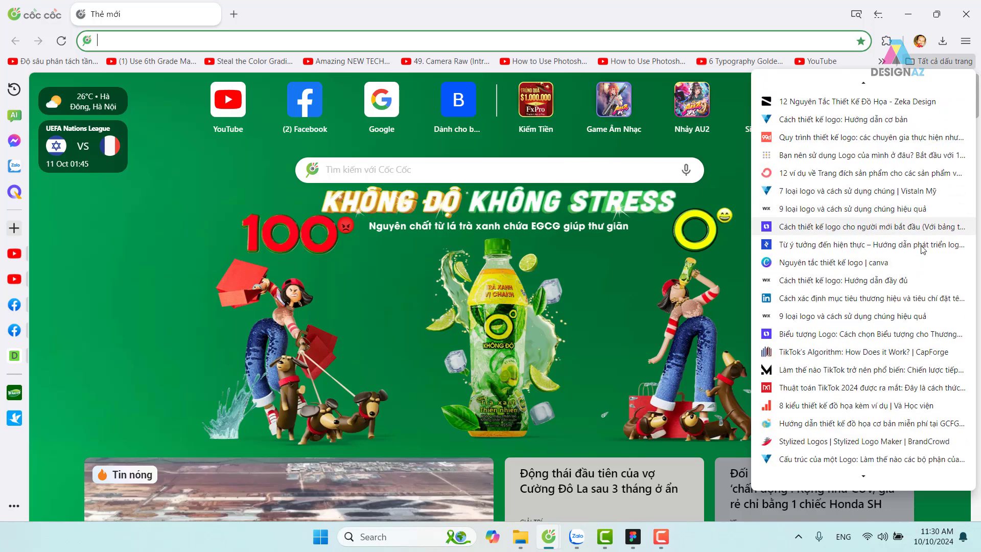
{"action": "scroll", "coordinate": [922, 249], "scroll_direction": "down", "scroll_amount": 7}
{"action": "scroll", "coordinate": [922, 250], "scroll_direction": "down", "scroll_amount": 4}
{"action": "scroll", "coordinate": [923, 251], "scroll_direction": "down", "scroll_amount": 8}
{"action": "scroll", "coordinate": [922, 251], "scroll_direction": "down", "scroll_amount": 4}
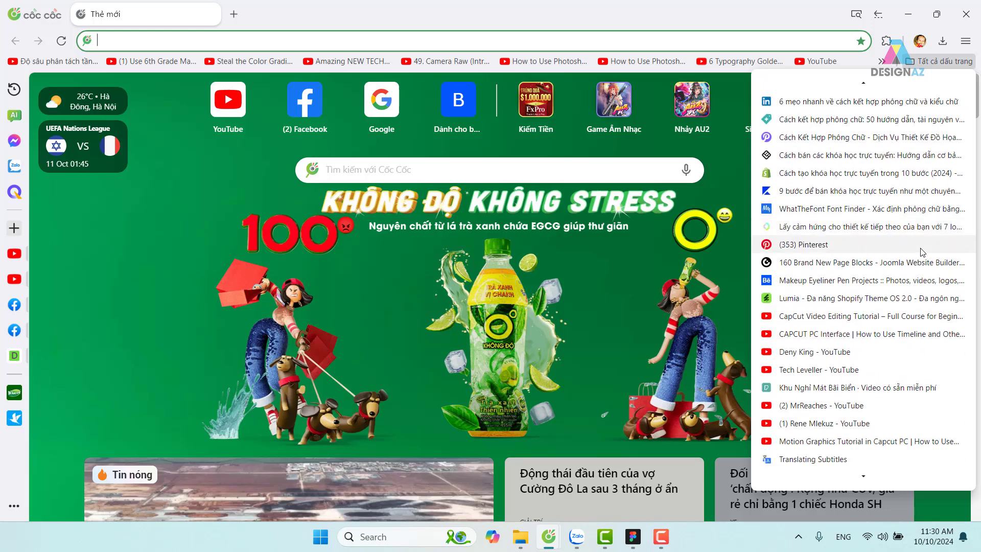
{"action": "scroll", "coordinate": [922, 251], "scroll_direction": "down", "scroll_amount": 2}
{"action": "scroll", "coordinate": [922, 251], "scroll_direction": "down", "scroll_amount": 3}
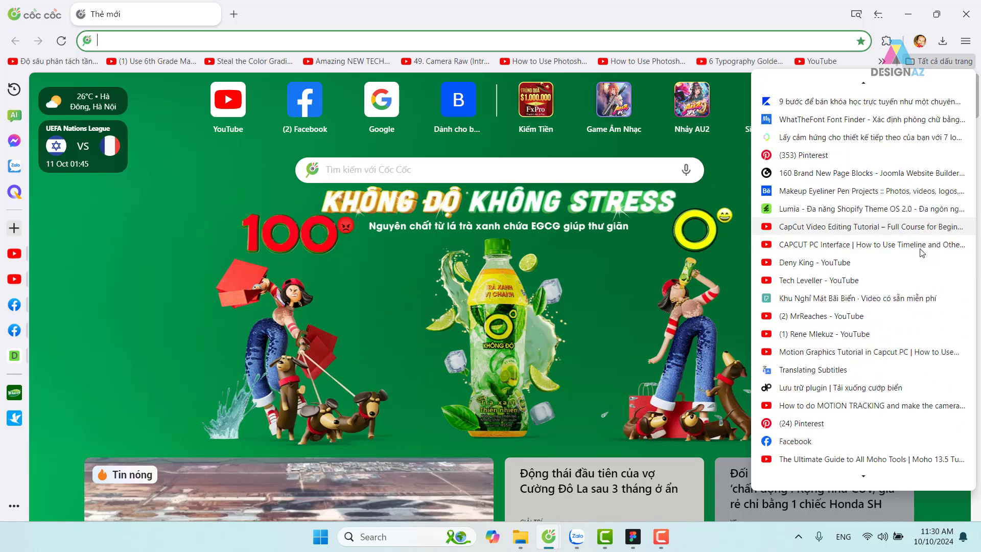
{"action": "scroll", "coordinate": [922, 252], "scroll_direction": "down", "scroll_amount": 1}
{"action": "scroll", "coordinate": [923, 252], "scroll_direction": "down", "scroll_amount": 2}
{"action": "scroll", "coordinate": [922, 251], "scroll_direction": "down", "scroll_amount": 3}
{"action": "scroll", "coordinate": [922, 252], "scroll_direction": "down", "scroll_amount": 3}
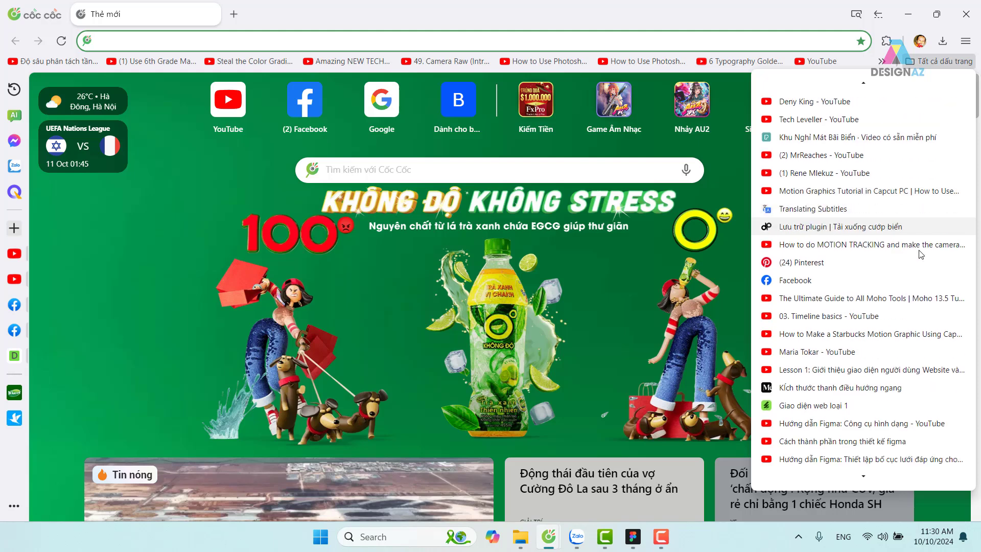
{"action": "scroll", "coordinate": [922, 253], "scroll_direction": "down", "scroll_amount": 4}
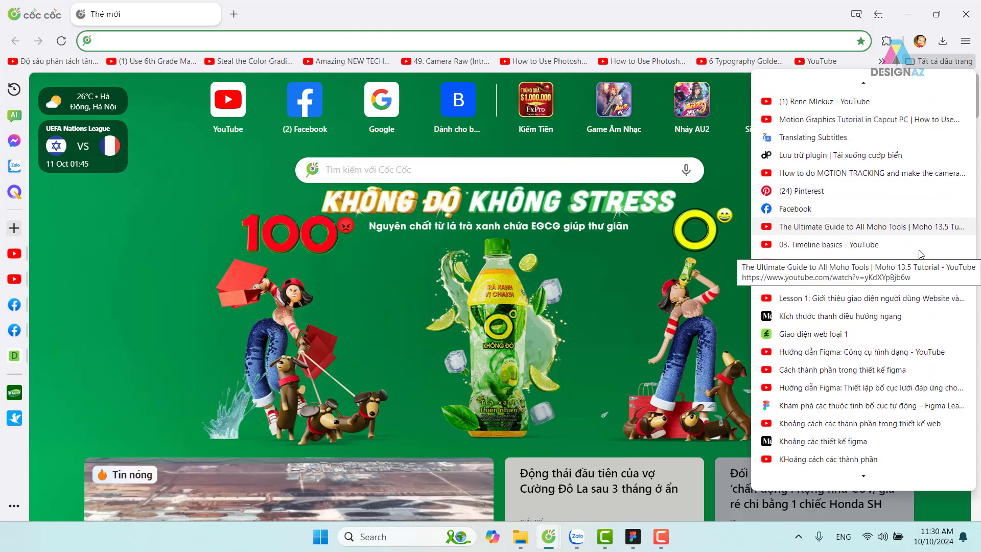
{"action": "scroll", "coordinate": [921, 254], "scroll_direction": "down", "scroll_amount": 2}
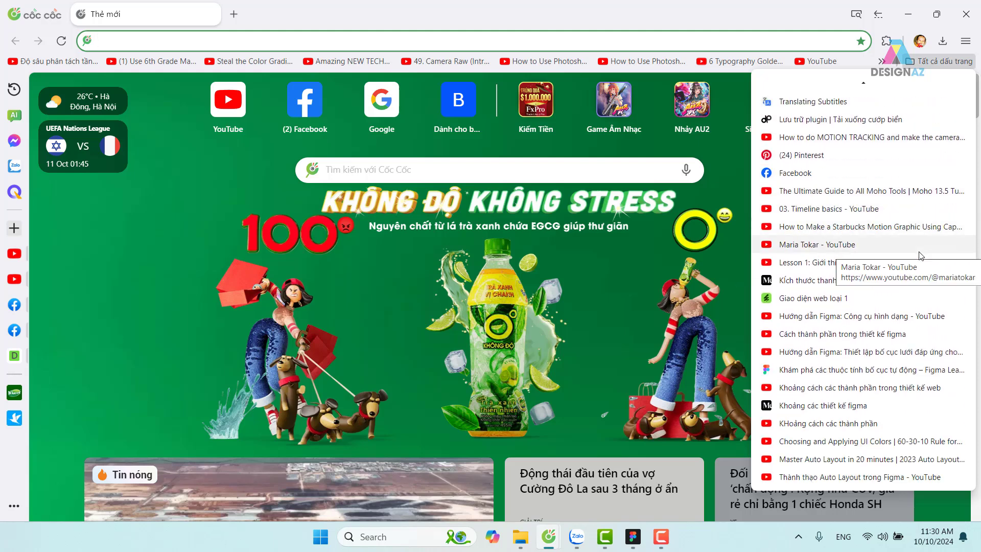
{"action": "scroll", "coordinate": [873, 255], "scroll_direction": "up", "scroll_amount": 1}
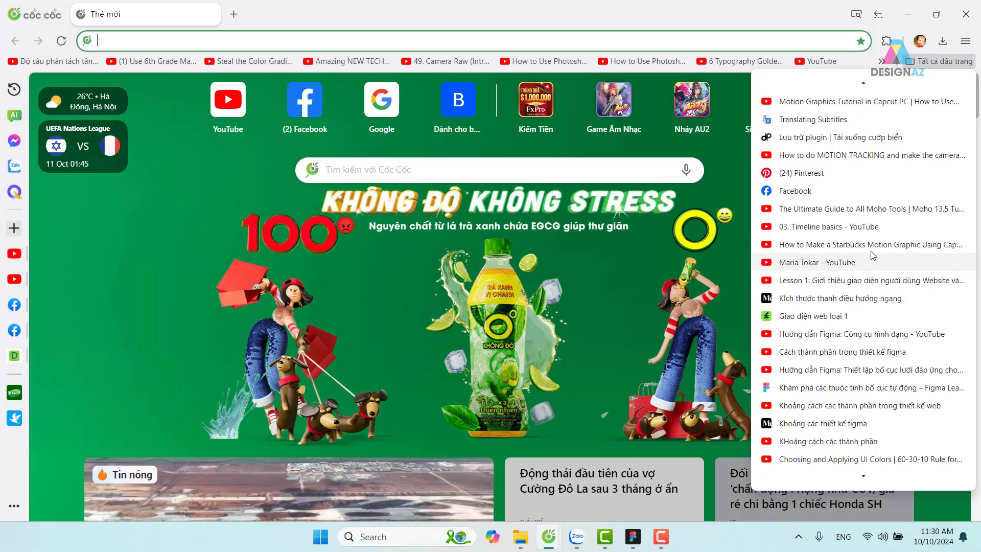
{"action": "scroll", "coordinate": [872, 256], "scroll_direction": "up", "scroll_amount": 4}
{"action": "scroll", "coordinate": [873, 256], "scroll_direction": "up", "scroll_amount": 3}
{"action": "scroll", "coordinate": [872, 256], "scroll_direction": "up", "scroll_amount": 3}
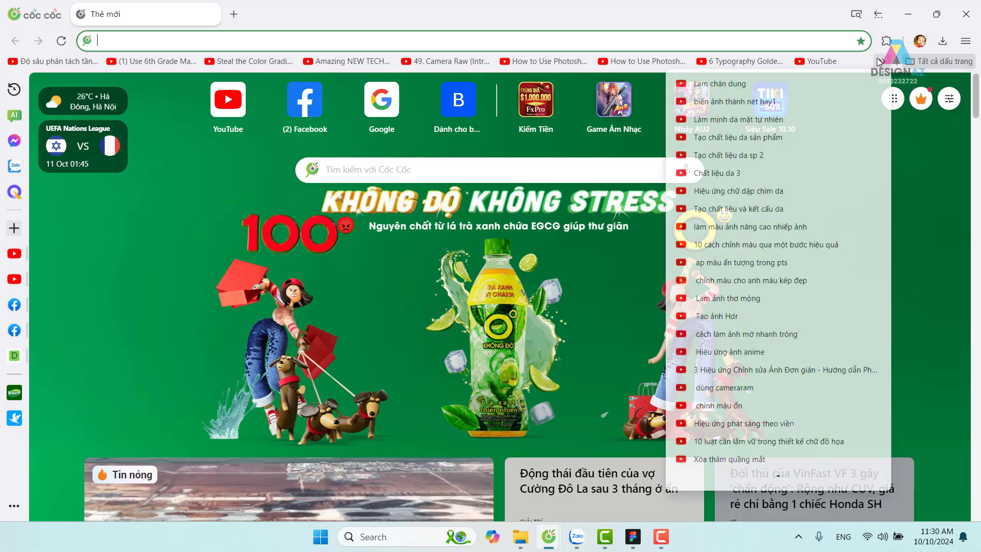
- Open the 'Các tiêu chí về chữ kích thước trong web' bookmark from the bookmarks overflow menu
{"action": "left_click", "coordinate": [879, 61]}
{"action": "scroll", "coordinate": [782, 352], "scroll_direction": "down", "scroll_amount": 5}
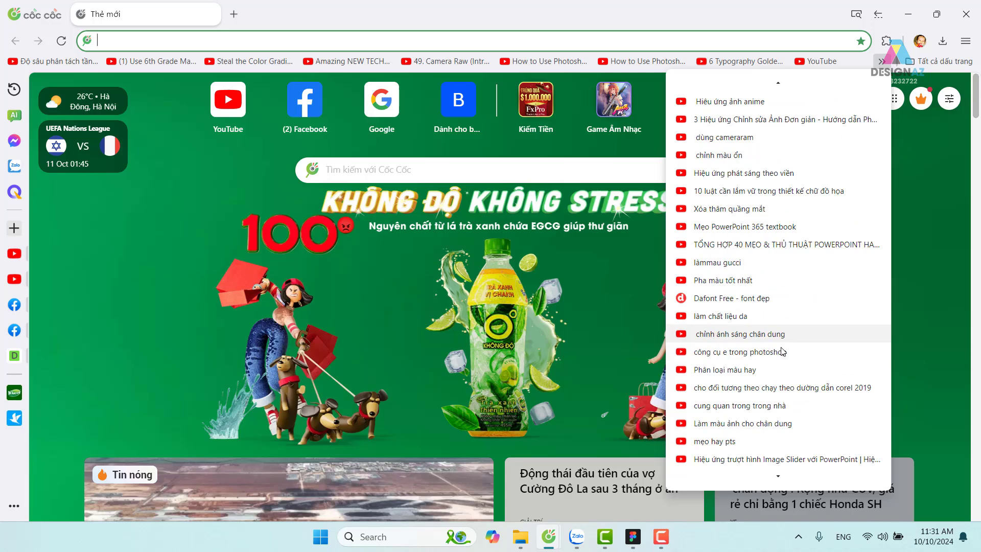
{"action": "scroll", "coordinate": [781, 351], "scroll_direction": "down", "scroll_amount": 2}
{"action": "scroll", "coordinate": [783, 350], "scroll_direction": "down", "scroll_amount": 3}
{"action": "scroll", "coordinate": [784, 348], "scroll_direction": "down", "scroll_amount": 2}
{"action": "scroll", "coordinate": [785, 346], "scroll_direction": "down", "scroll_amount": 1}
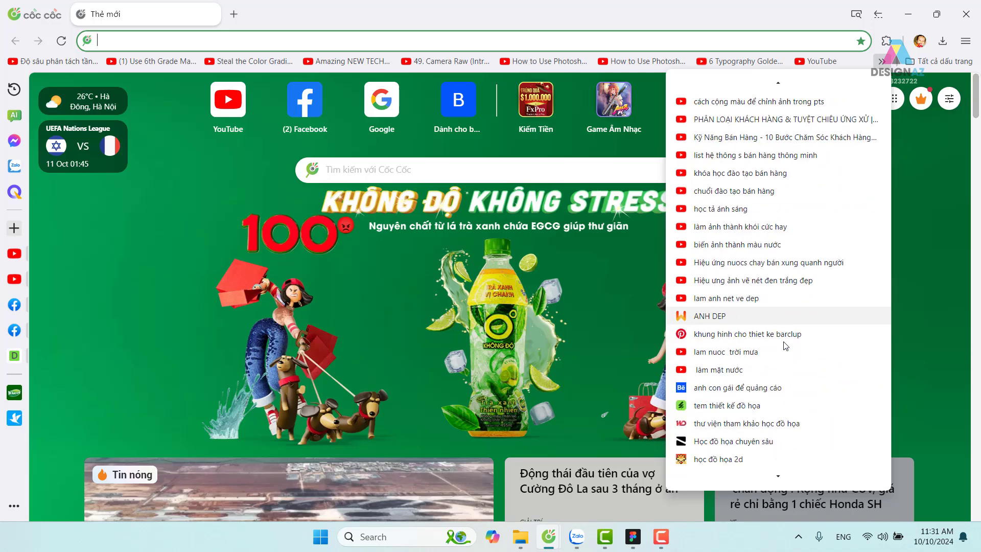
{"action": "scroll", "coordinate": [785, 346], "scroll_direction": "down", "scroll_amount": 1}
{"action": "scroll", "coordinate": [785, 346], "scroll_direction": "down", "scroll_amount": 1}
{"action": "scroll", "coordinate": [786, 345], "scroll_direction": "down", "scroll_amount": 1}
{"action": "scroll", "coordinate": [787, 344], "scroll_direction": "down", "scroll_amount": 1}
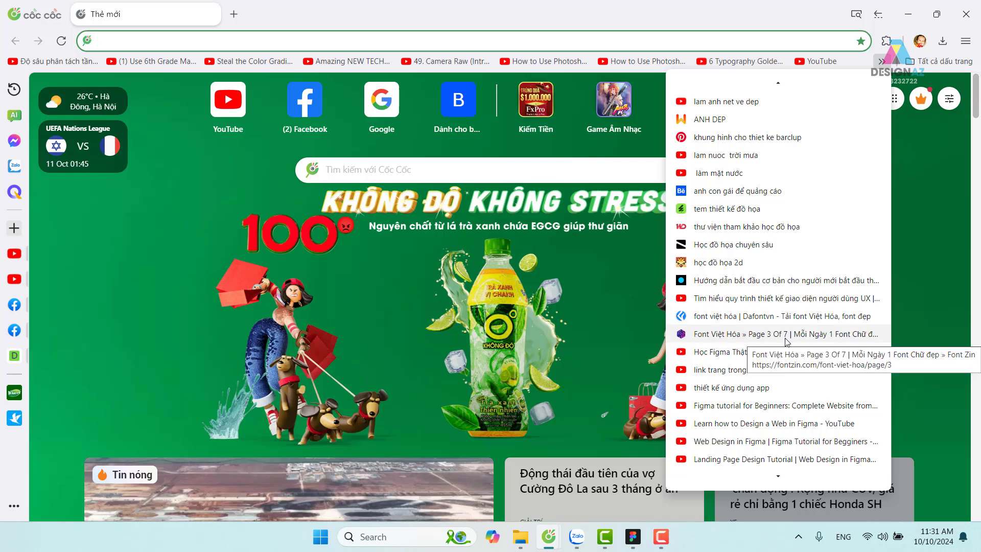
{"action": "scroll", "coordinate": [787, 341], "scroll_direction": "down", "scroll_amount": 1}
{"action": "scroll", "coordinate": [787, 342], "scroll_direction": "down", "scroll_amount": 1}
{"action": "scroll", "coordinate": [787, 342], "scroll_direction": "down", "scroll_amount": 1}
{"action": "scroll", "coordinate": [787, 344], "scroll_direction": "down", "scroll_amount": 1}
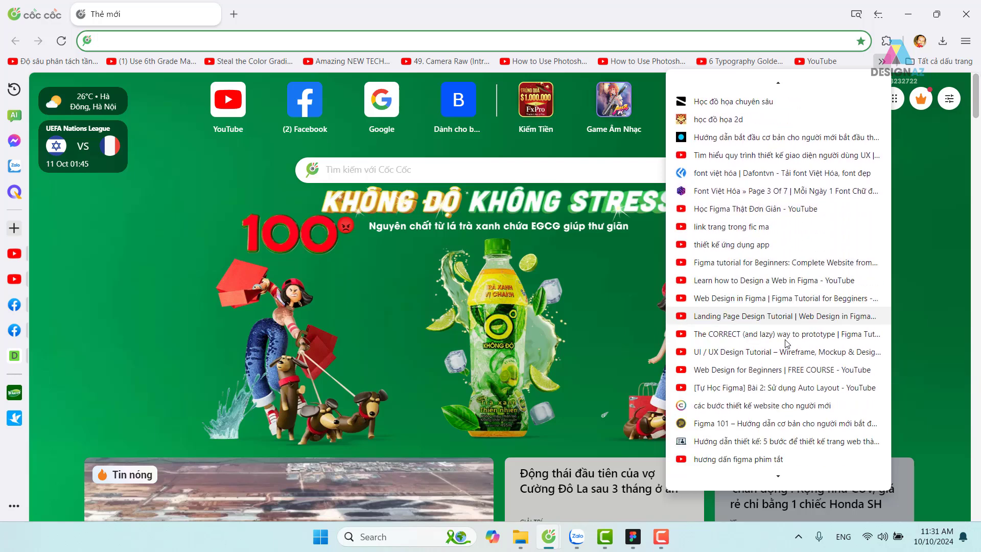
{"action": "scroll", "coordinate": [787, 343], "scroll_direction": "down", "scroll_amount": 1}
{"action": "scroll", "coordinate": [787, 344], "scroll_direction": "down", "scroll_amount": 2}
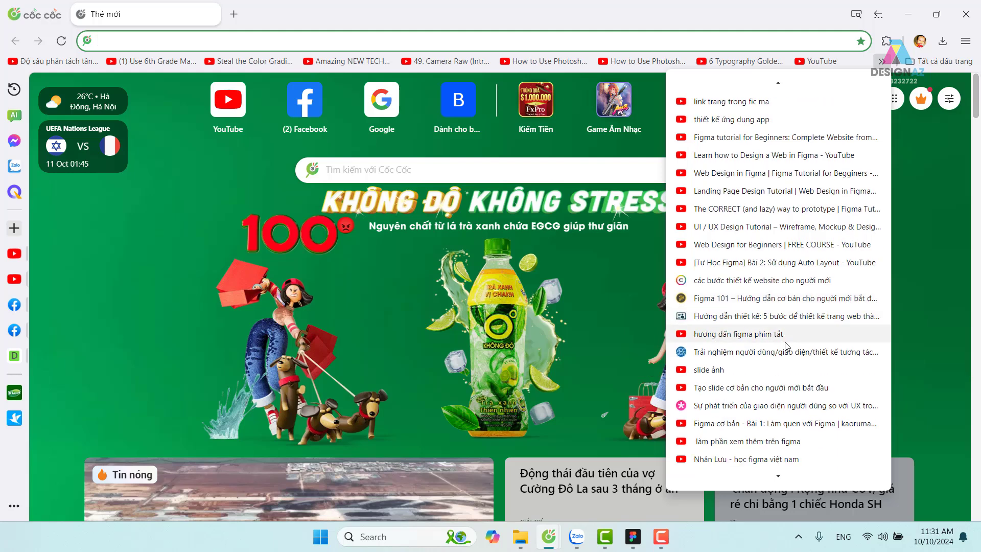
{"action": "scroll", "coordinate": [787, 345], "scroll_direction": "down", "scroll_amount": 1}
{"action": "scroll", "coordinate": [787, 346], "scroll_direction": "down", "scroll_amount": 1}
{"action": "scroll", "coordinate": [786, 347], "scroll_direction": "down", "scroll_amount": 1}
{"action": "scroll", "coordinate": [786, 349], "scroll_direction": "down", "scroll_amount": 1}
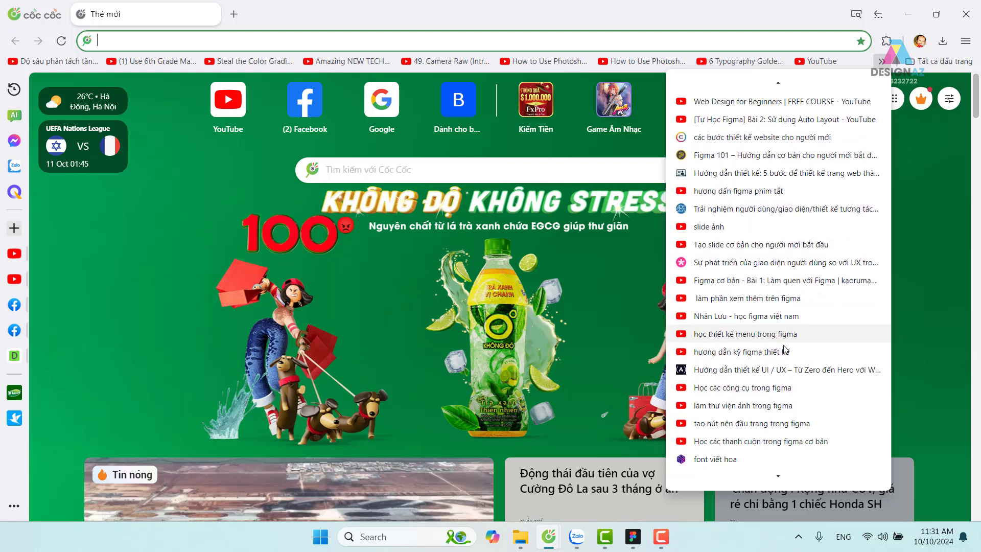
{"action": "scroll", "coordinate": [786, 350], "scroll_direction": "down", "scroll_amount": 1}
{"action": "scroll", "coordinate": [785, 351], "scroll_direction": "down", "scroll_amount": 2}
{"action": "scroll", "coordinate": [786, 352], "scroll_direction": "down", "scroll_amount": 1}
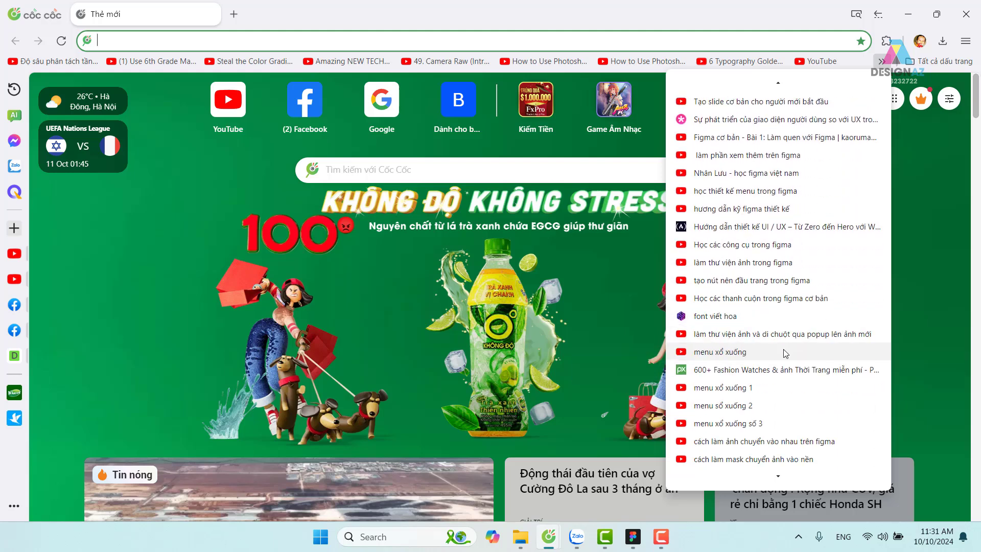
{"action": "scroll", "coordinate": [785, 354], "scroll_direction": "down", "scroll_amount": 1}
{"action": "scroll", "coordinate": [784, 352], "scroll_direction": "down", "scroll_amount": 1}
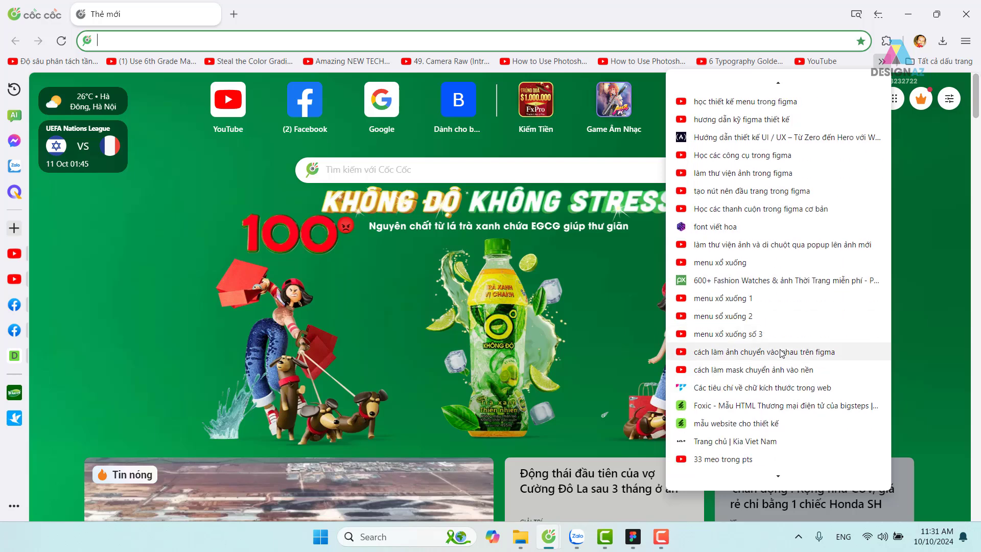
{"action": "scroll", "coordinate": [783, 353], "scroll_direction": "down", "scroll_amount": 1}
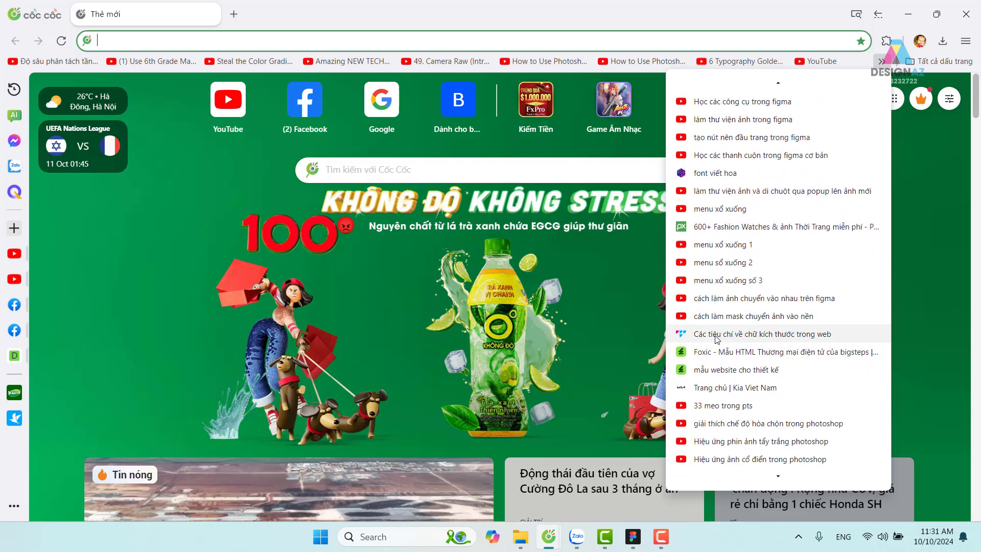
{"action": "left_click", "coordinate": [738, 336]}
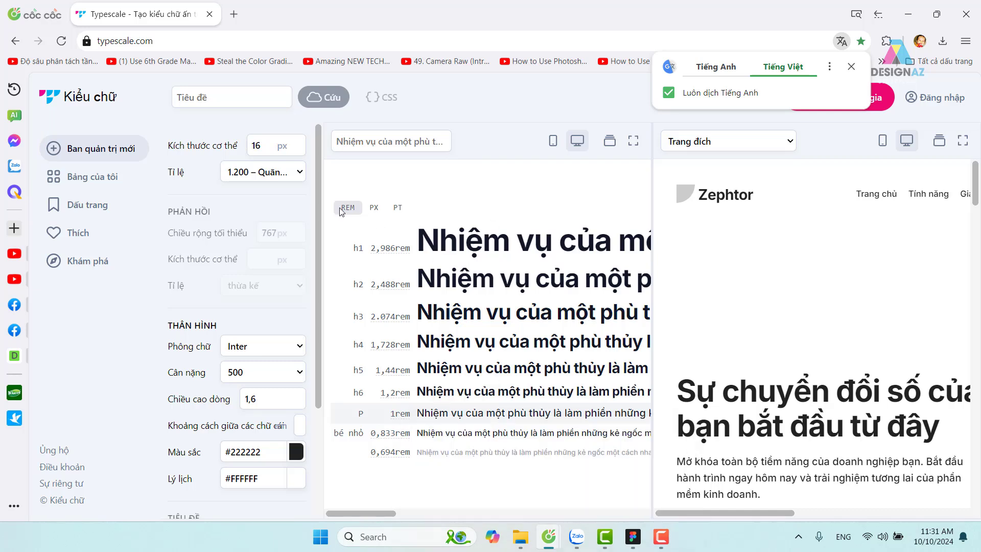
- Switch Typescale's sizes to PX, select the hero heading preview, and return to Figma
{"action": "left_click", "coordinate": [374, 208]}
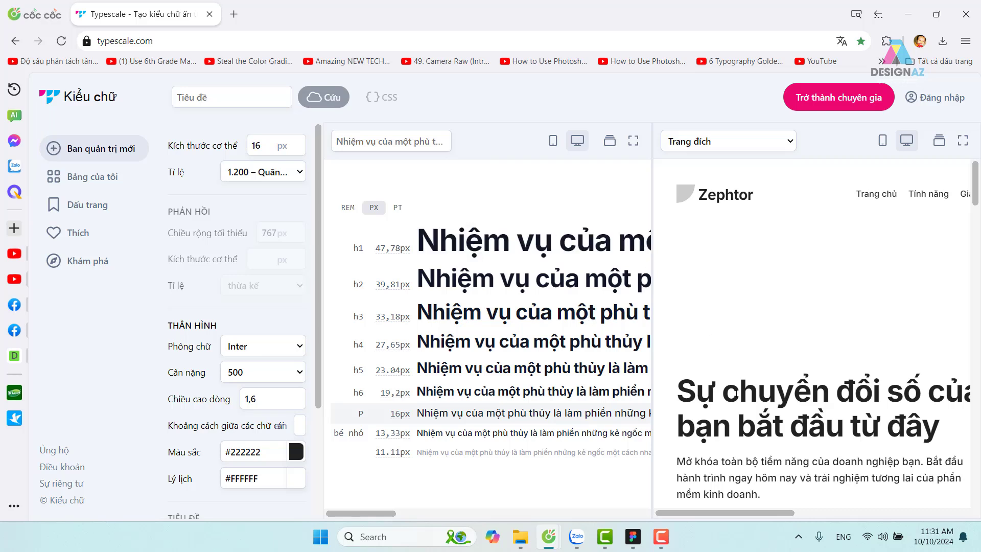
{"action": "left_click_drag", "start_coordinate": [686, 390], "coordinate": [947, 431]}
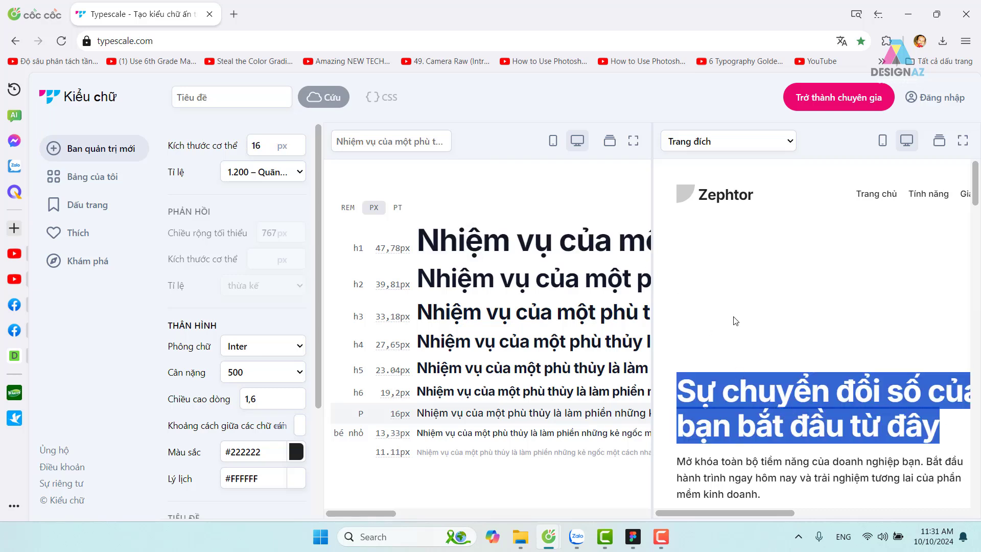
{"action": "mouse_move", "coordinate": [433, 277]}
{"action": "mouse_move", "coordinate": [433, 259]}
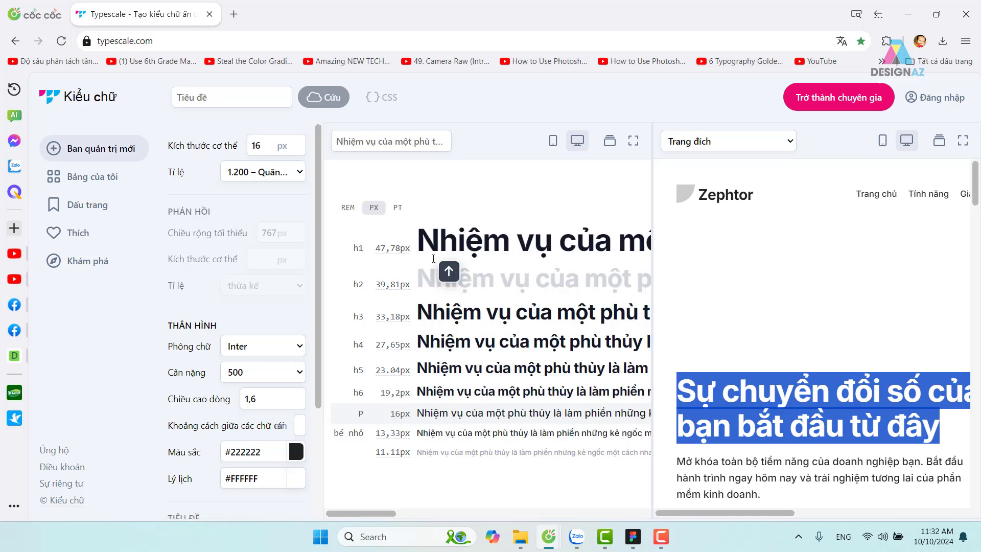
{"action": "left_click", "coordinate": [636, 539]}
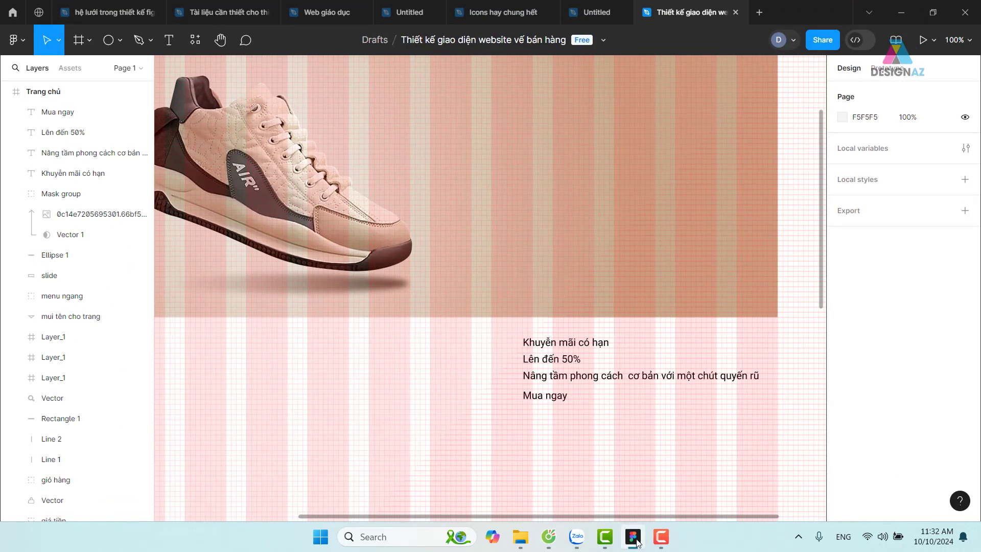
- Set the 'Khuyến mãi có hạn' heading to font size 78 and move it onto the hero slide
{"action": "left_click", "coordinate": [577, 348]}
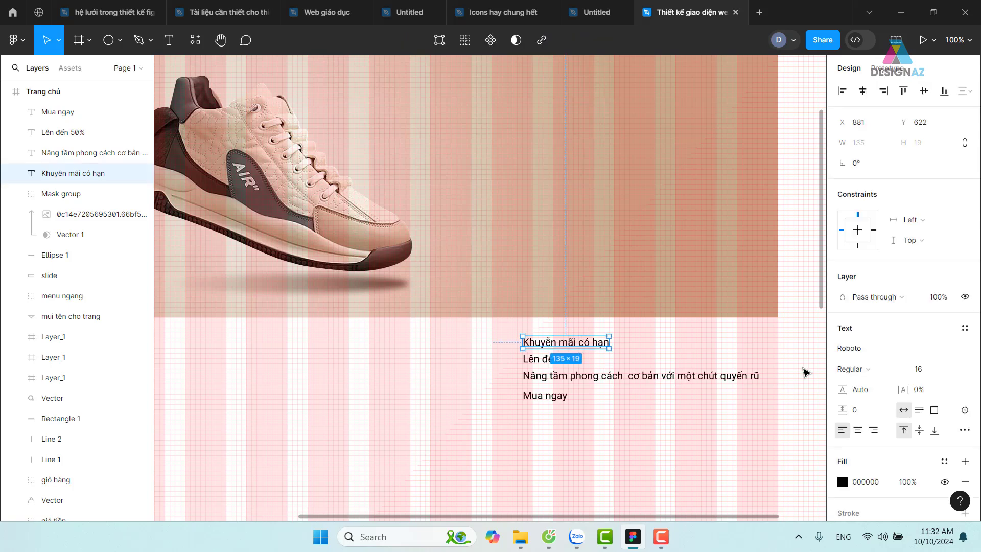
{"action": "left_click", "coordinate": [918, 369]}
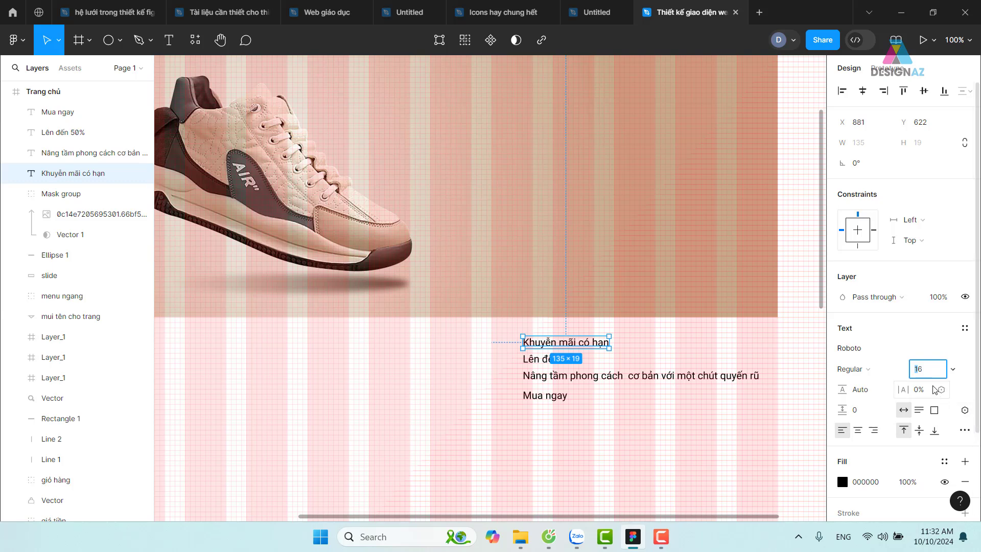
{"action": "double_click", "coordinate": [918, 370]}
{"action": "type", "text": "78"}
{"action": "key", "text": "Return"}
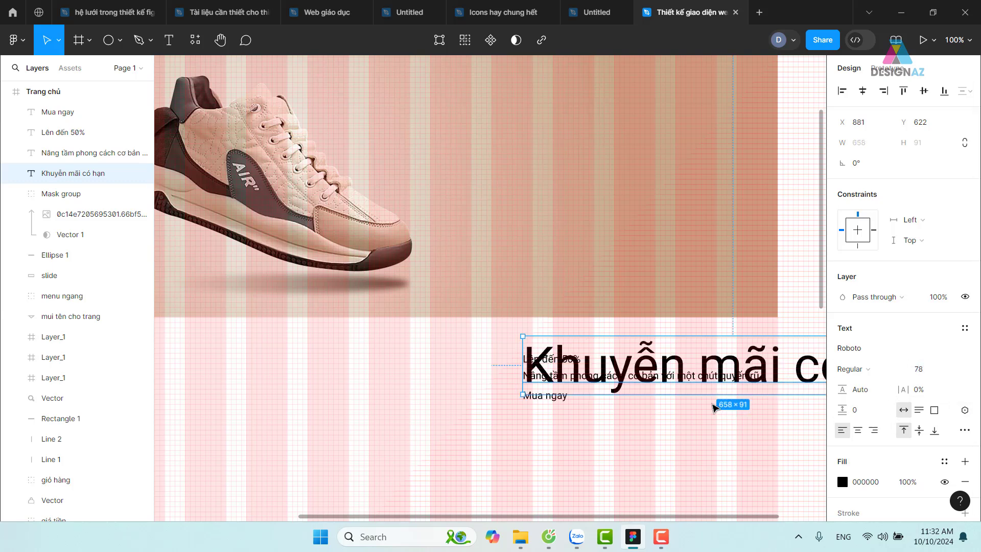
{"action": "left_click_drag", "start_coordinate": [679, 379], "coordinate": [498, 161]}
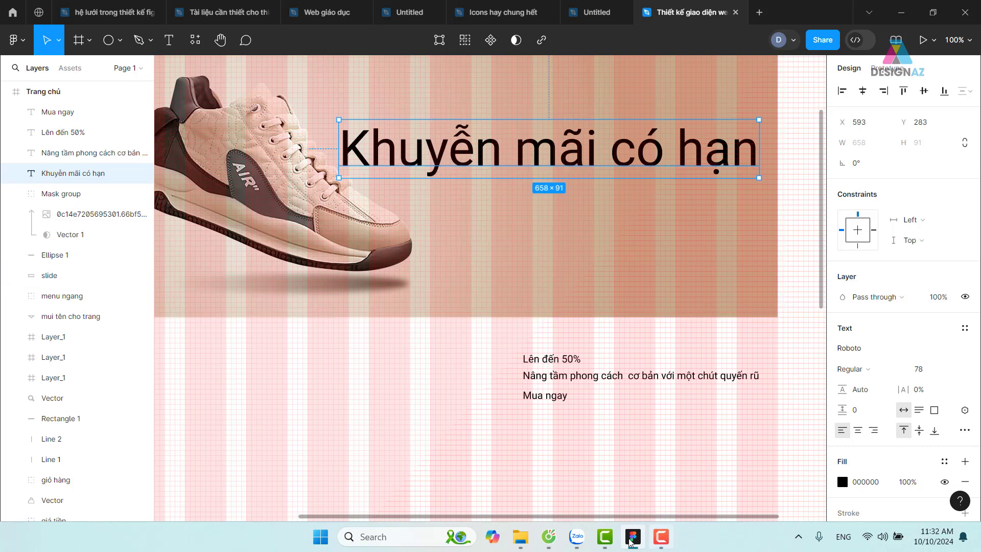
{"action": "mouse_move", "coordinate": [549, 536]}
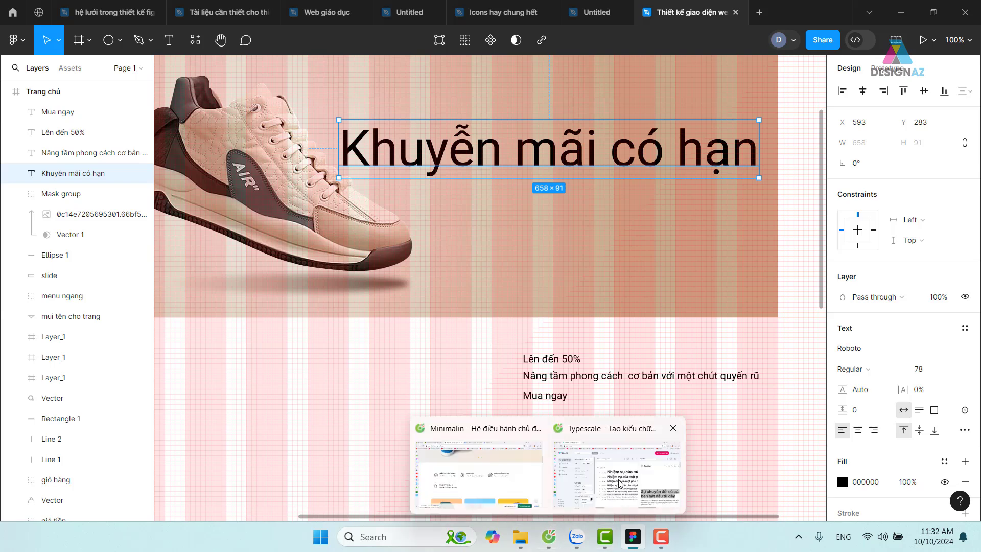
{"action": "left_click", "coordinate": [618, 465]}
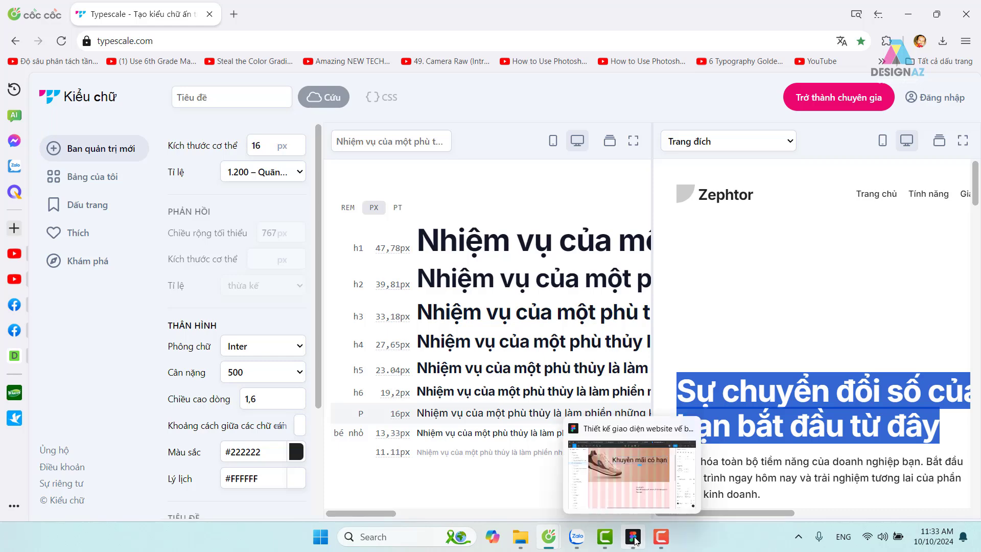
- Resize the heading to 47 and place it beside the shoe at about X 732, Y 224
{"action": "left_click", "coordinate": [635, 540]}
{"action": "left_click", "coordinate": [920, 372]}
{"action": "type", "text": "47"}
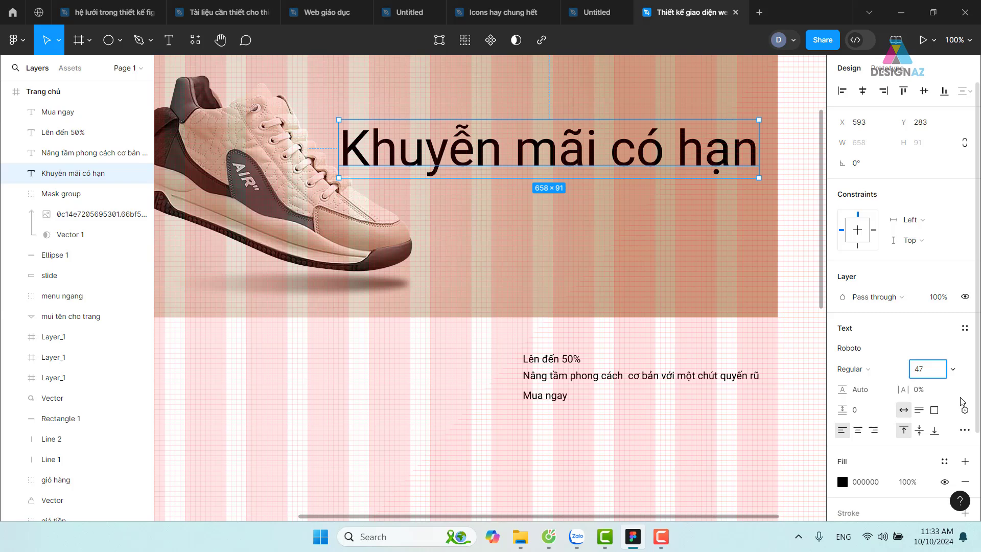
{"action": "key", "text": "Return"}
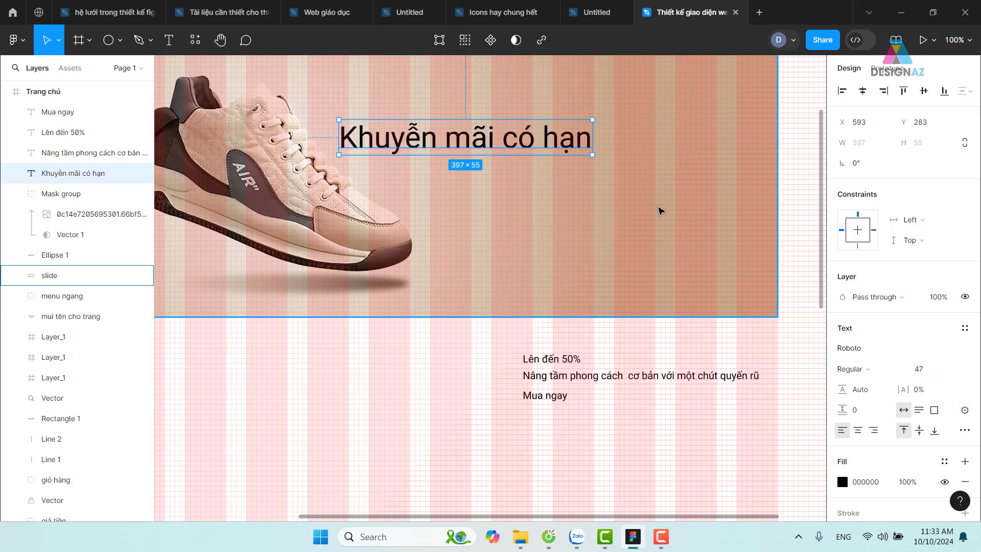
{"action": "mouse_move", "coordinate": [499, 149]}
{"action": "left_mouse_down"}
{"action": "mouse_move", "coordinate": [613, 150]}
{"action": "mouse_move", "coordinate": [592, 110]}
{"action": "mouse_move", "coordinate": [570, 110]}
{"action": "left_mouse_up"}
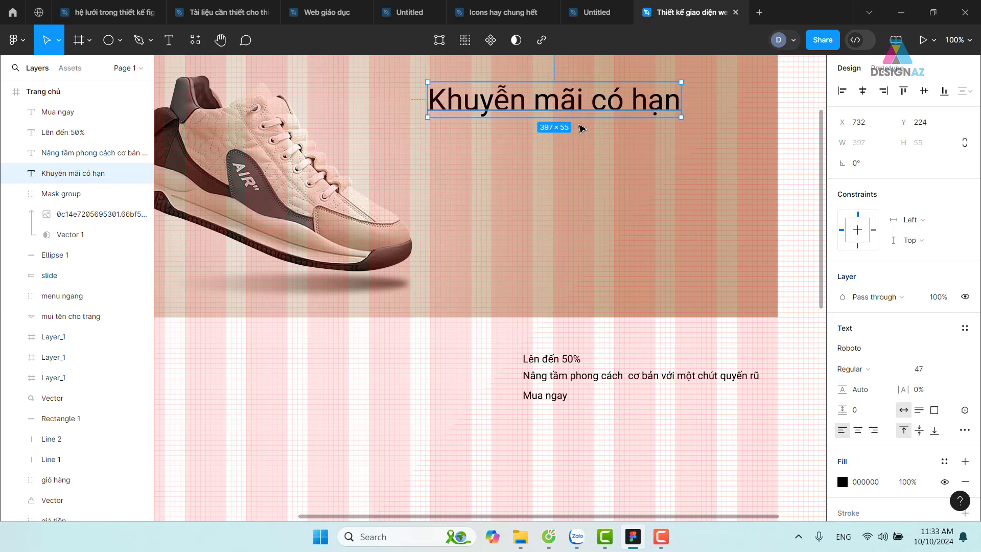
{"action": "left_click_drag", "start_coordinate": [371, 215], "coordinate": [511, 247]}
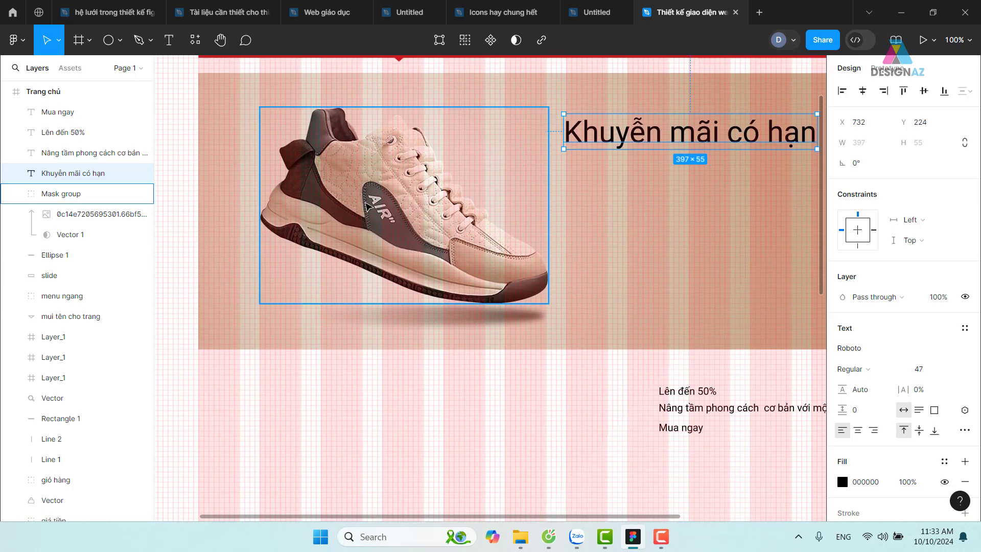
{"action": "scroll", "coordinate": [596, 207], "scroll_direction": "right", "scroll_amount": 3}
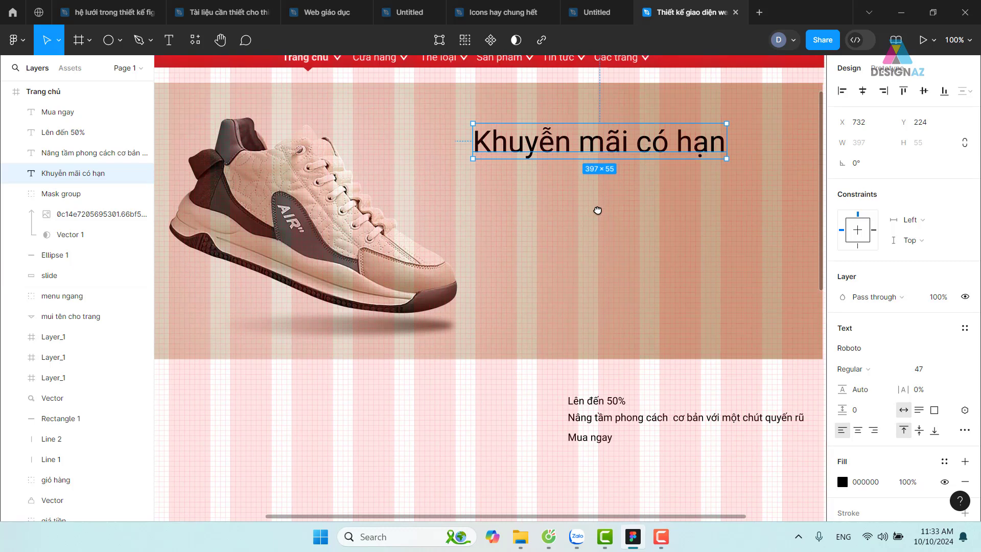
{"action": "scroll", "coordinate": [715, 215], "scroll_direction": "right", "scroll_amount": 2}
{"action": "scroll", "coordinate": [715, 215], "scroll_direction": "up", "scroll_amount": 1}
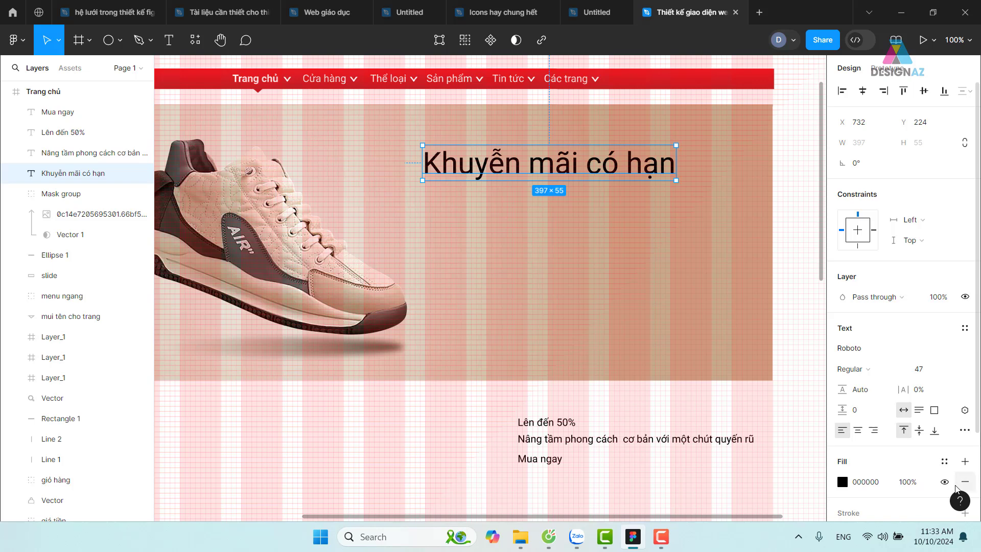
- Make the heading Title Case ('Khuyễn Mãi Có Hạn') and set its weight to Bold
{"action": "left_click", "coordinate": [965, 431]}
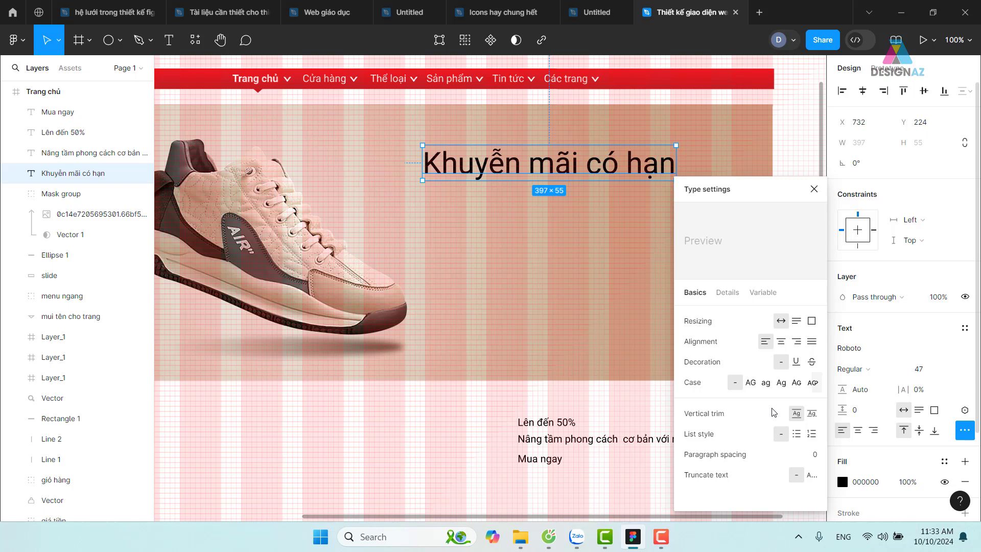
{"action": "left_click", "coordinate": [780, 384]}
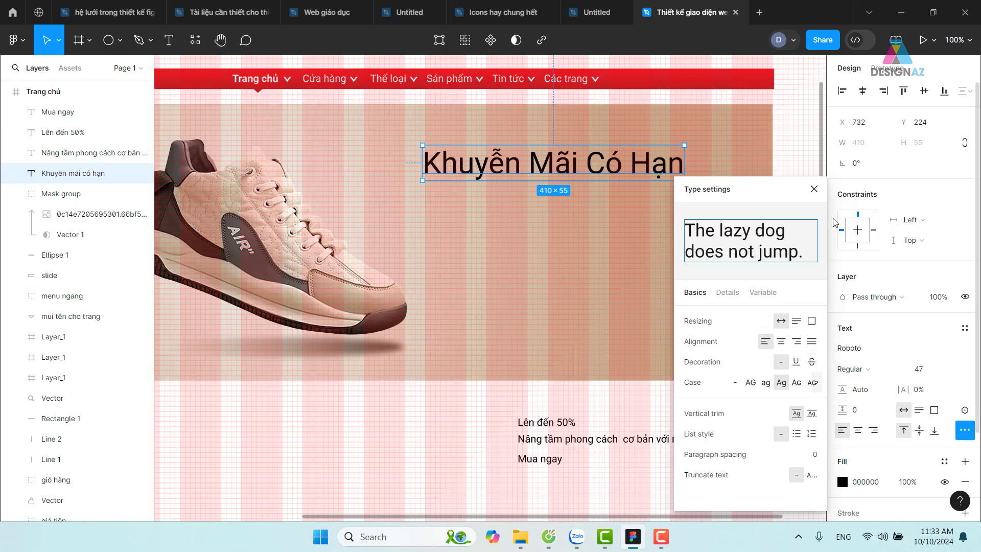
{"action": "left_click", "coordinate": [814, 190]}
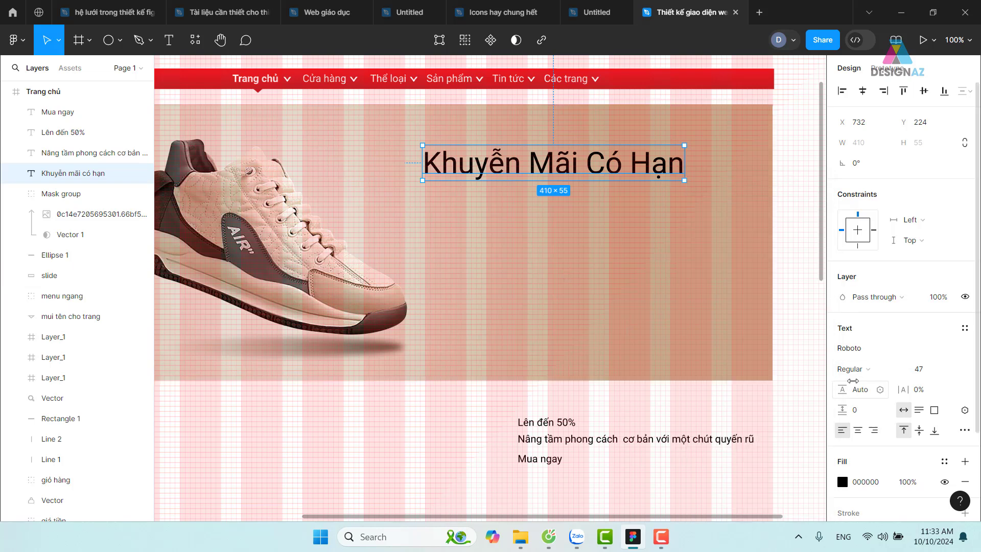
{"action": "left_click", "coordinate": [901, 374]}
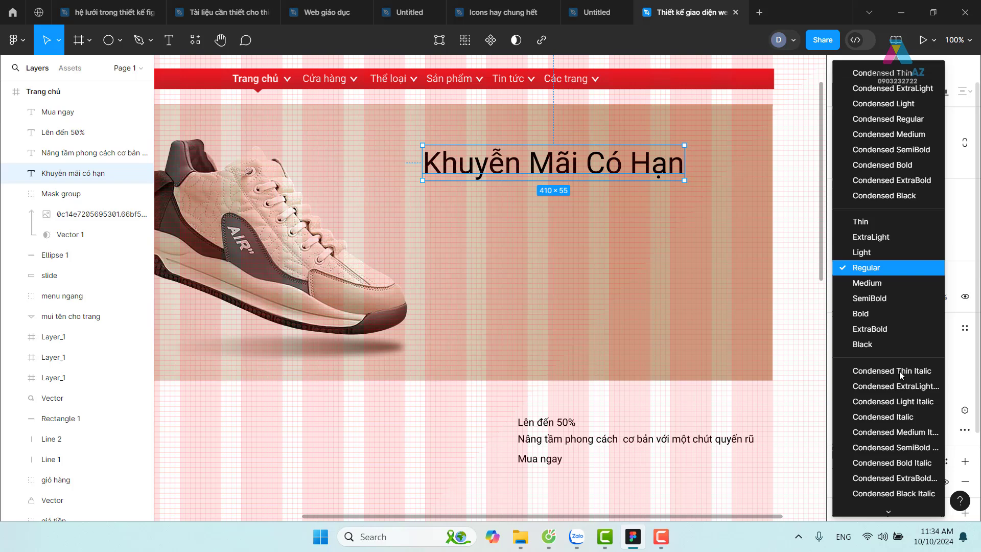
{"action": "left_click", "coordinate": [874, 312]}
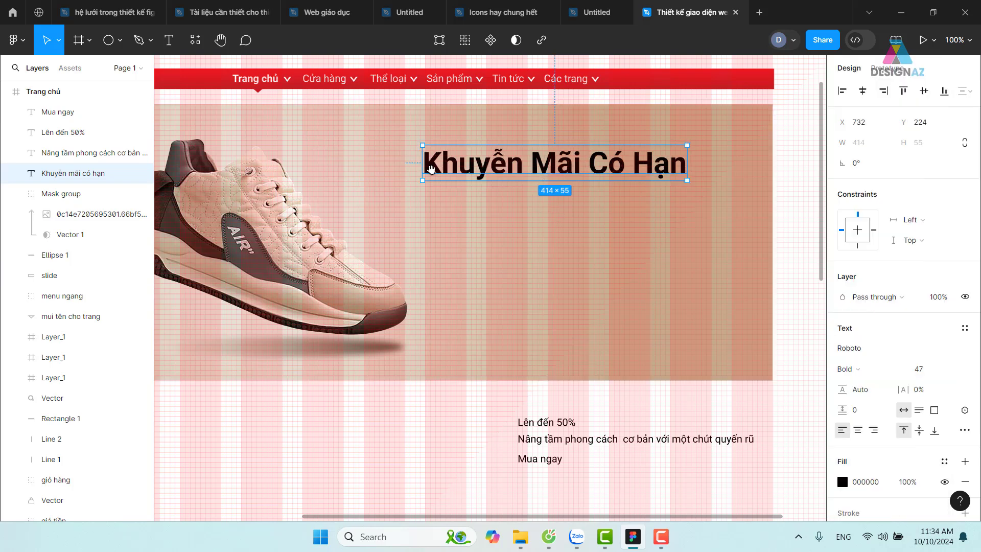
{"action": "left_click_drag", "start_coordinate": [431, 168], "coordinate": [485, 206]}
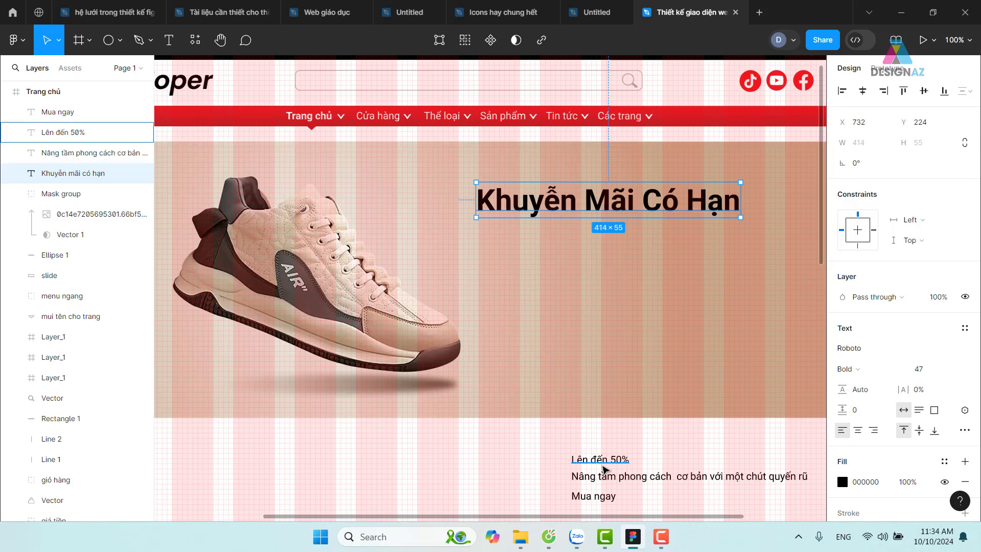
- Copy 'Lên đến 50%' under the heading, align its left edge, and set its size to 39
{"action": "left_click_drag", "start_coordinate": [603, 465], "coordinate": [512, 238]}
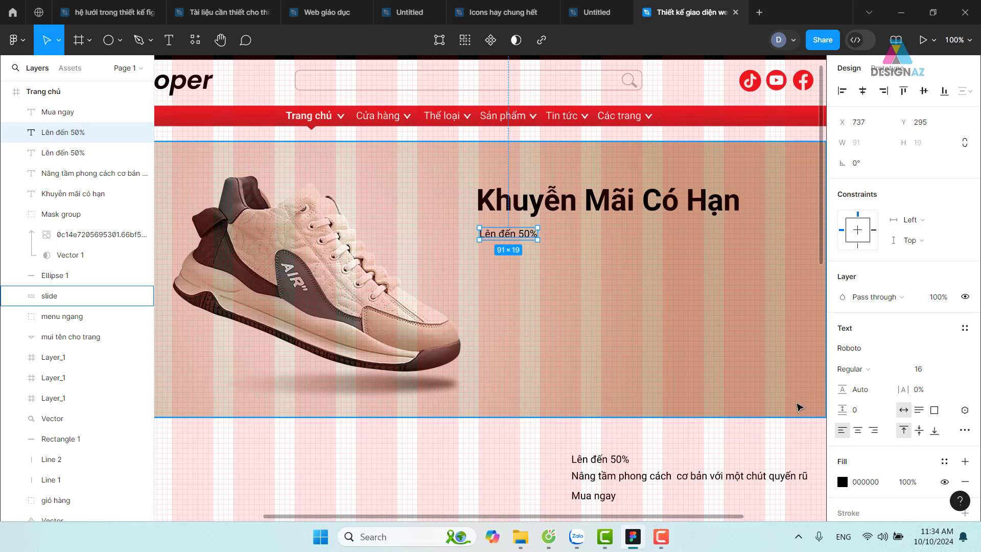
{"action": "mouse_move", "coordinate": [549, 536]}
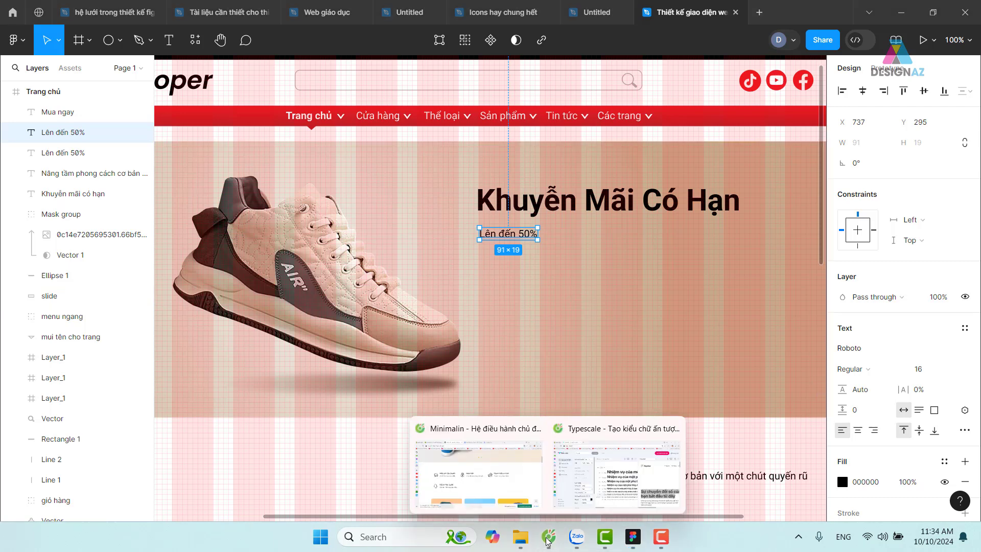
{"action": "left_click", "coordinate": [588, 475]}
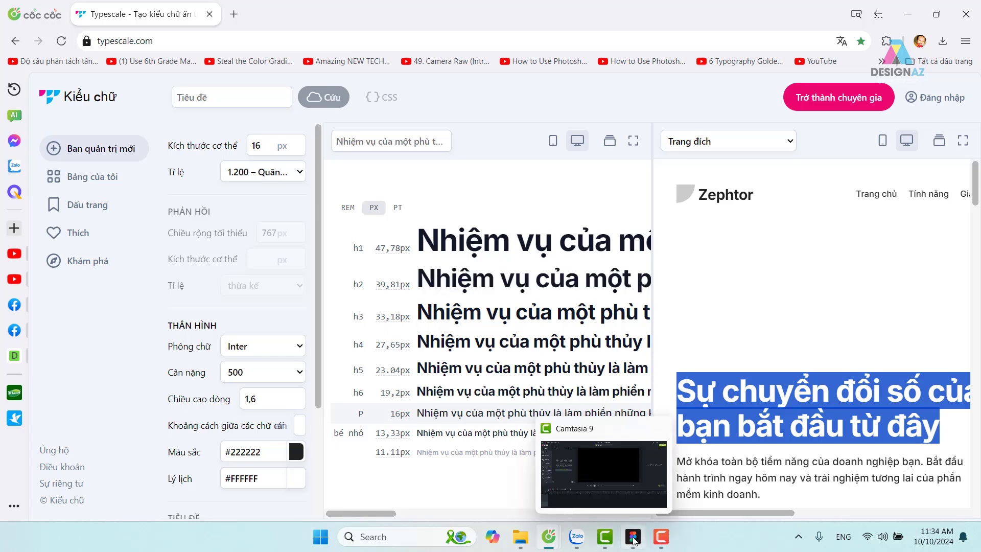
{"action": "left_click", "coordinate": [632, 536]}
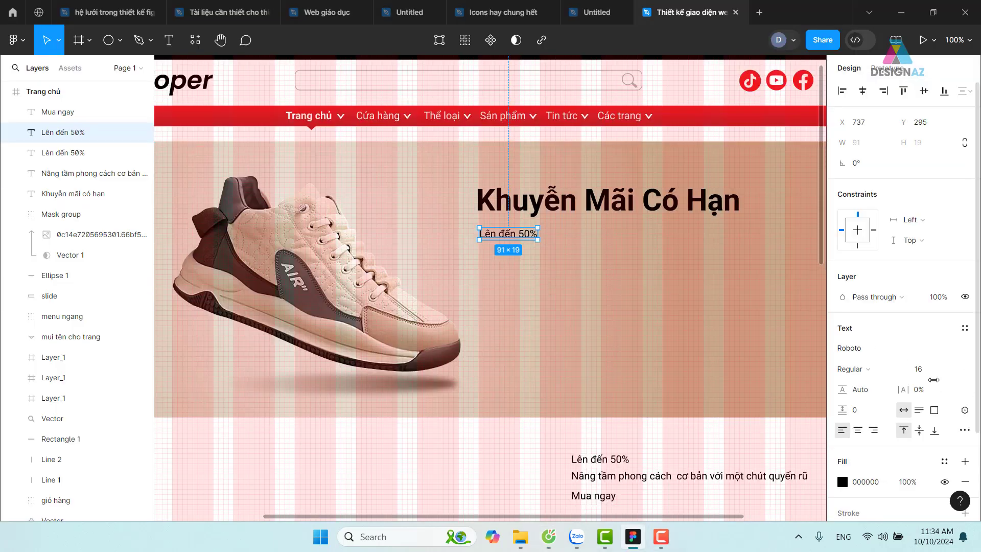
{"action": "left_click", "coordinate": [920, 369]}
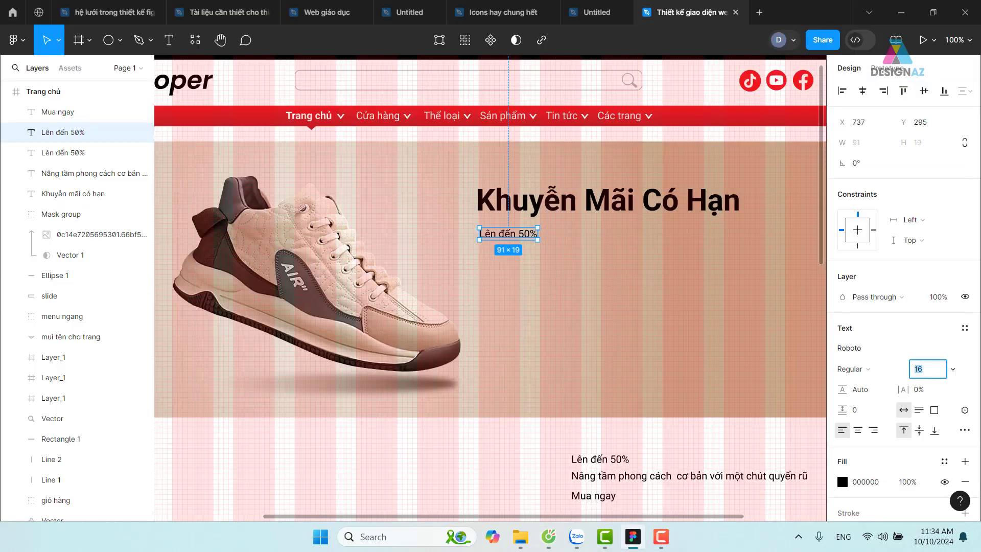
{"action": "type", "text": "33"}
{"action": "key", "text": "Return"}
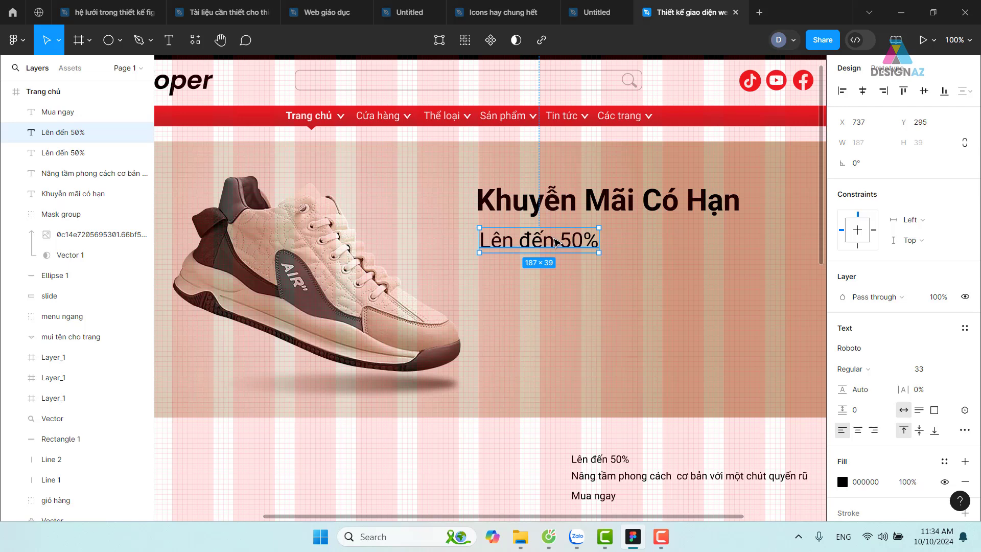
{"action": "left_click_drag", "start_coordinate": [547, 243], "coordinate": [546, 244]}
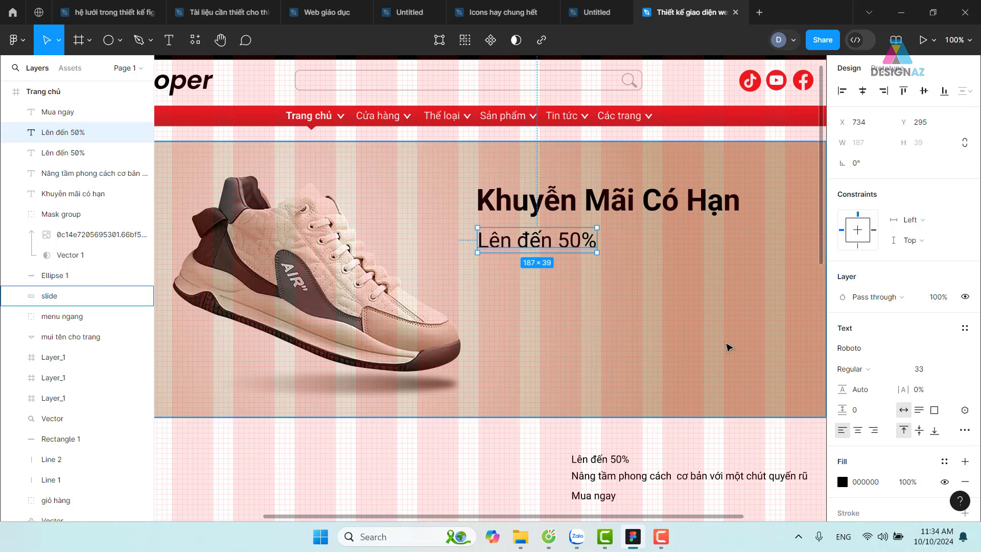
{"action": "left_click", "coordinate": [926, 370]}
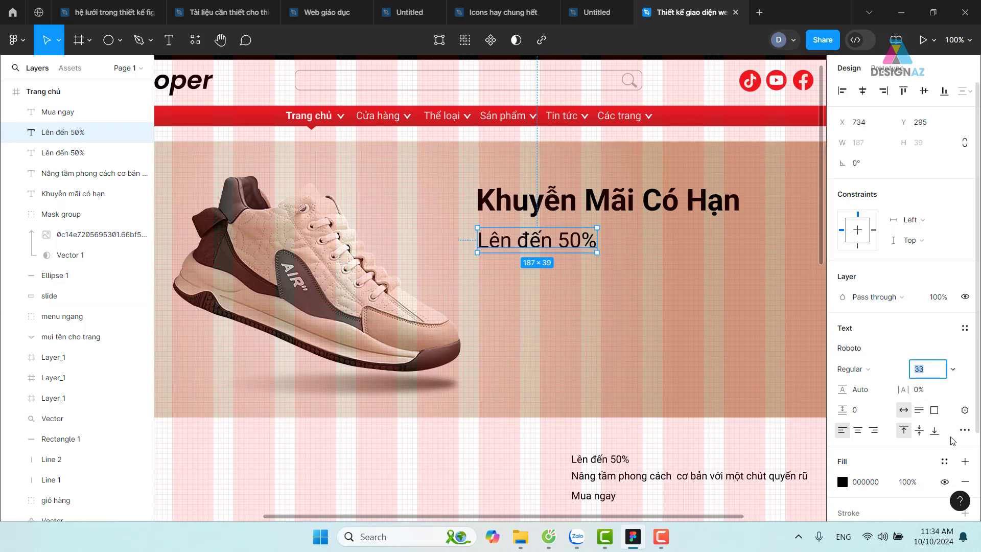
{"action": "type", "text": "39"}
{"action": "key", "text": "Return"}
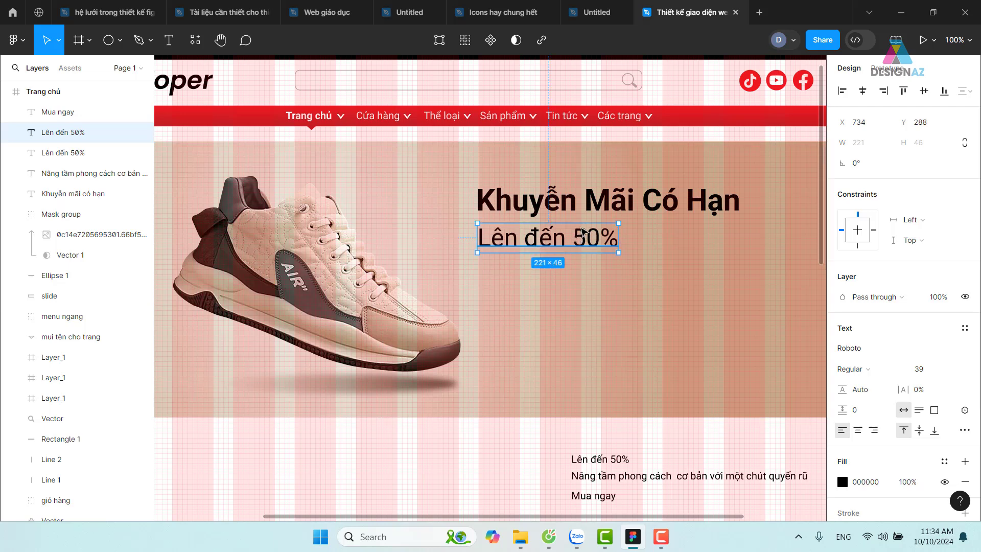
- Select the heading with 'Lên đến 50%' and set the spacing between them to 8
{"action": "left_click", "coordinate": [590, 207], "text": "shift"}
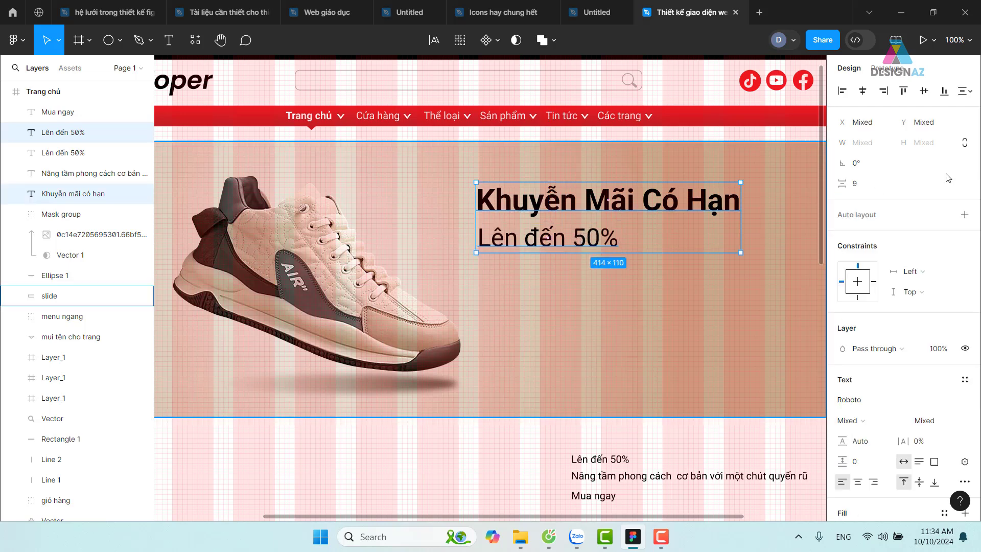
{"action": "left_click", "coordinate": [866, 184]}
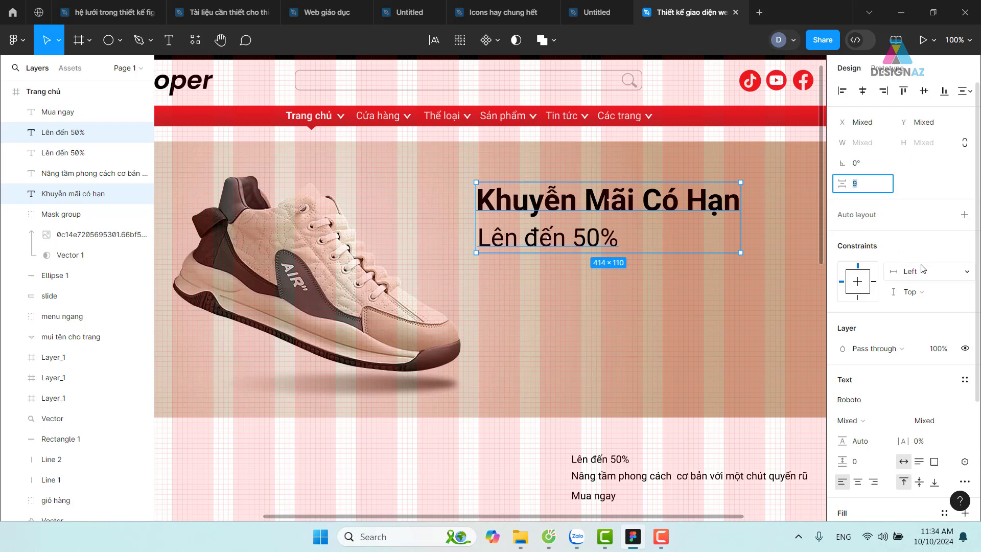
{"action": "type", "text": "8"}
{"action": "key", "text": "Return"}
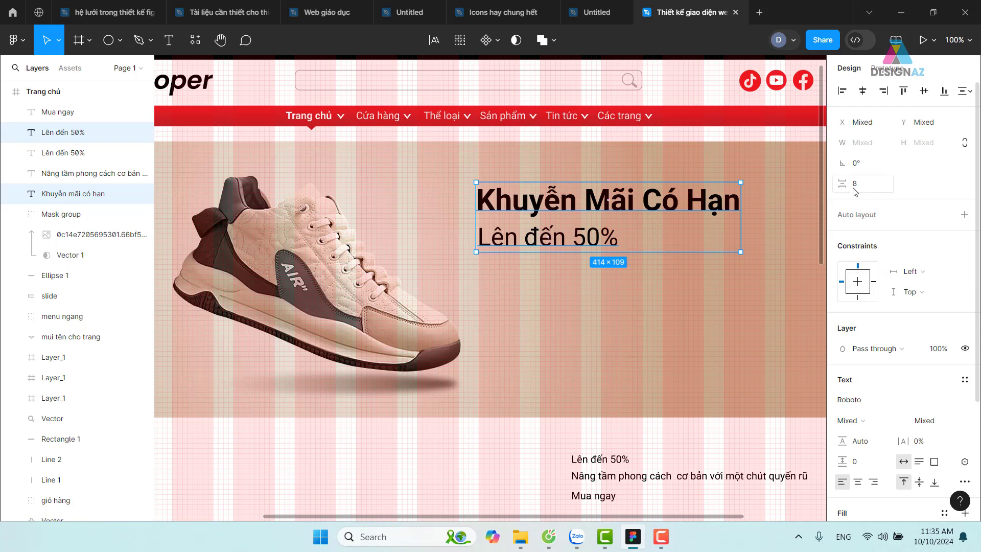
{"action": "left_click", "coordinate": [860, 185]}
{"action": "type", "text": "1"}
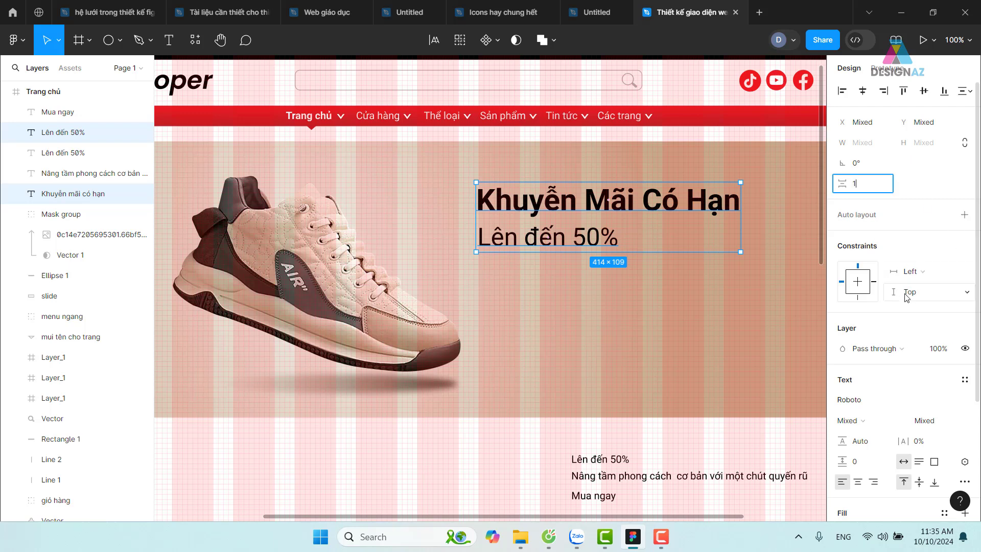
{"action": "type", "text": "6"}
{"action": "key", "text": "Return"}
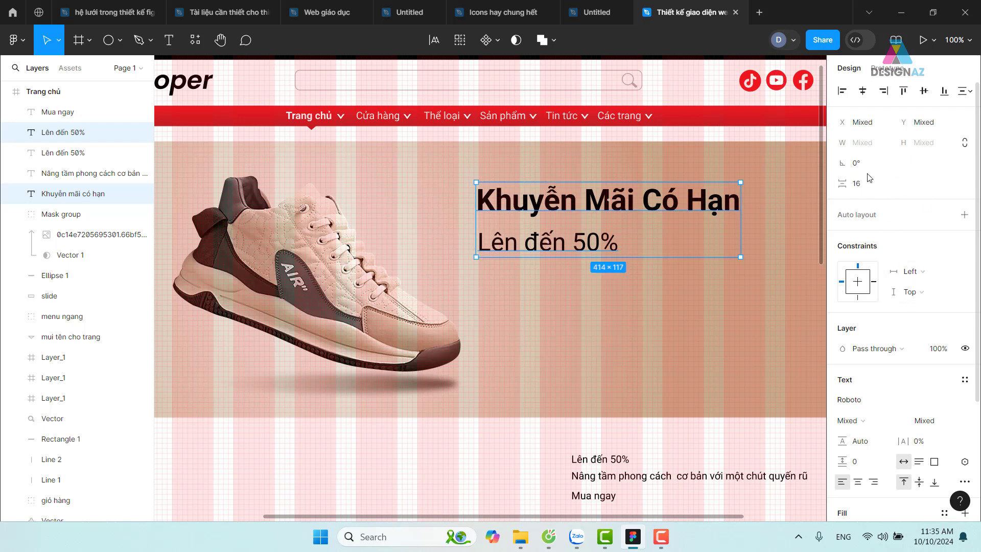
{"action": "left_click", "coordinate": [863, 184]}
{"action": "type", "text": "8"}
{"action": "key", "text": "Return"}
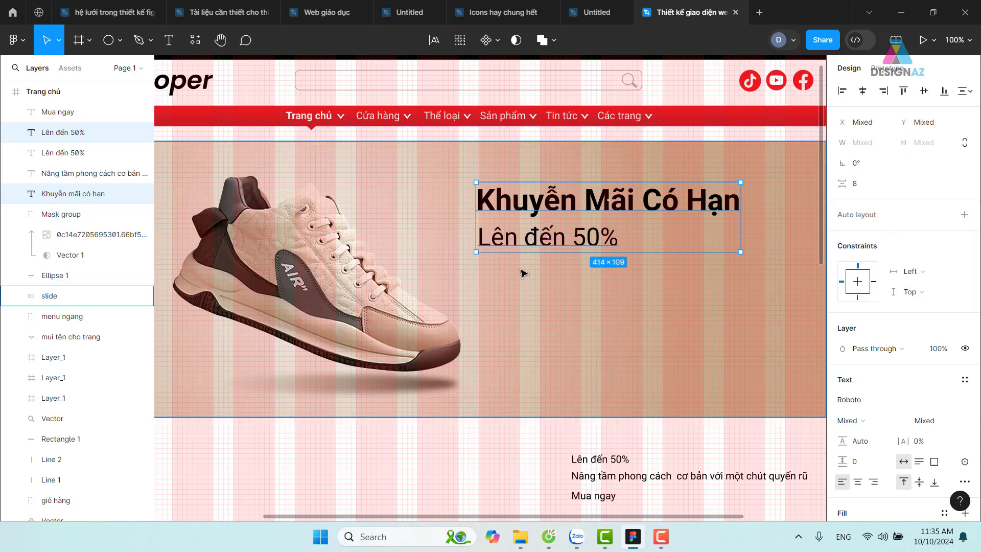
- Delete the duplicate 'Lên đến 50%', move the tagline beneath it, and space them 8 apart
{"action": "left_click", "coordinate": [607, 462]}
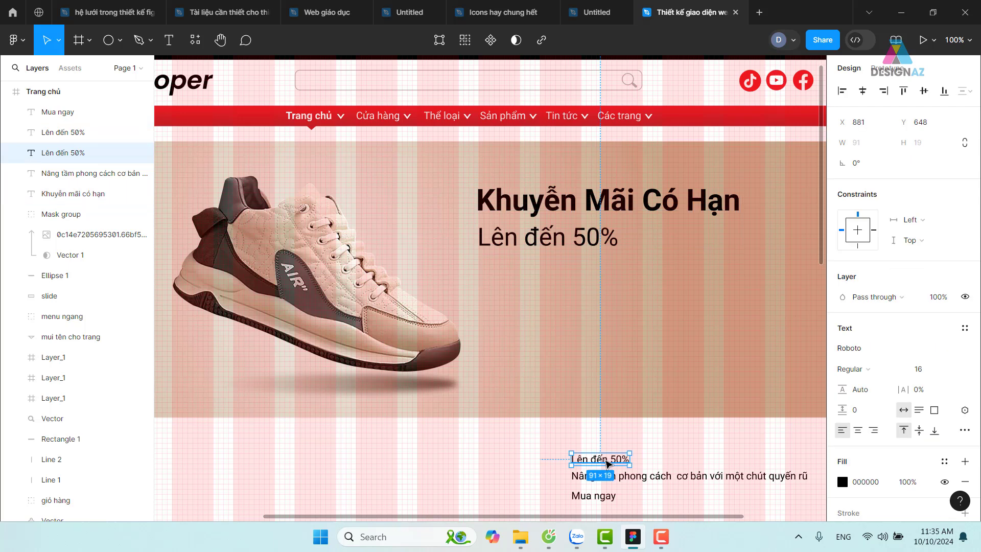
{"action": "key", "text": "Delete"}
{"action": "left_click", "coordinate": [657, 478]}
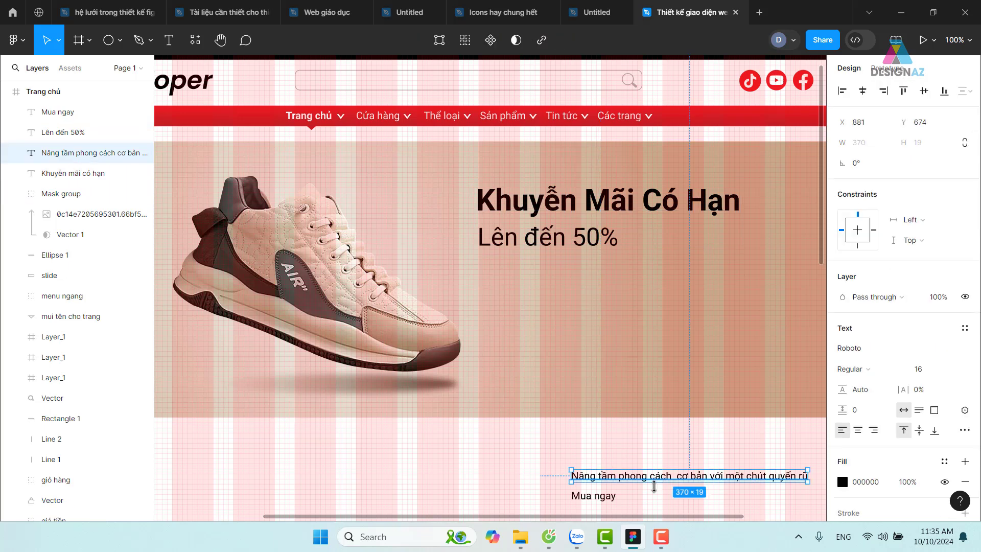
{"action": "left_click_drag", "start_coordinate": [667, 478], "coordinate": [575, 253]}
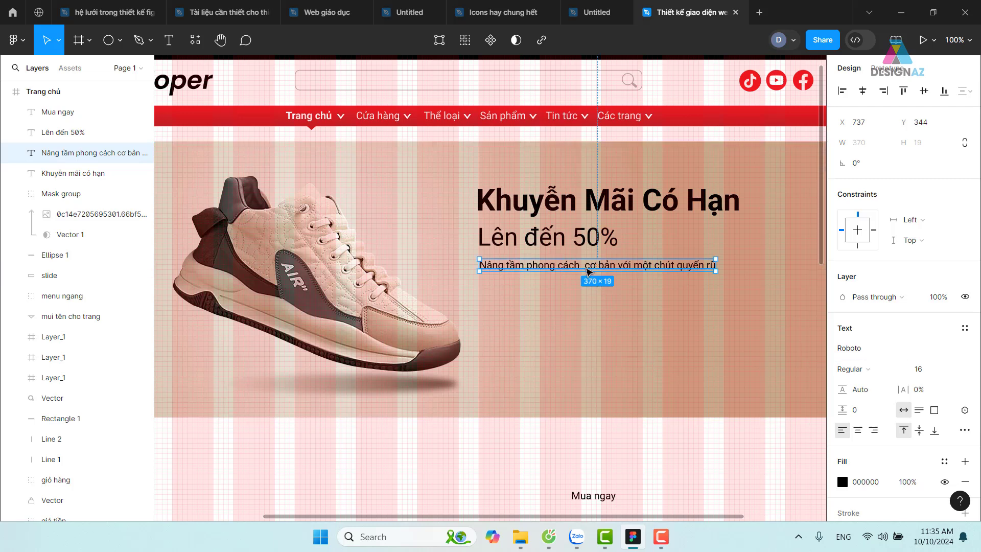
{"action": "left_click", "coordinate": [590, 249], "text": "shift"}
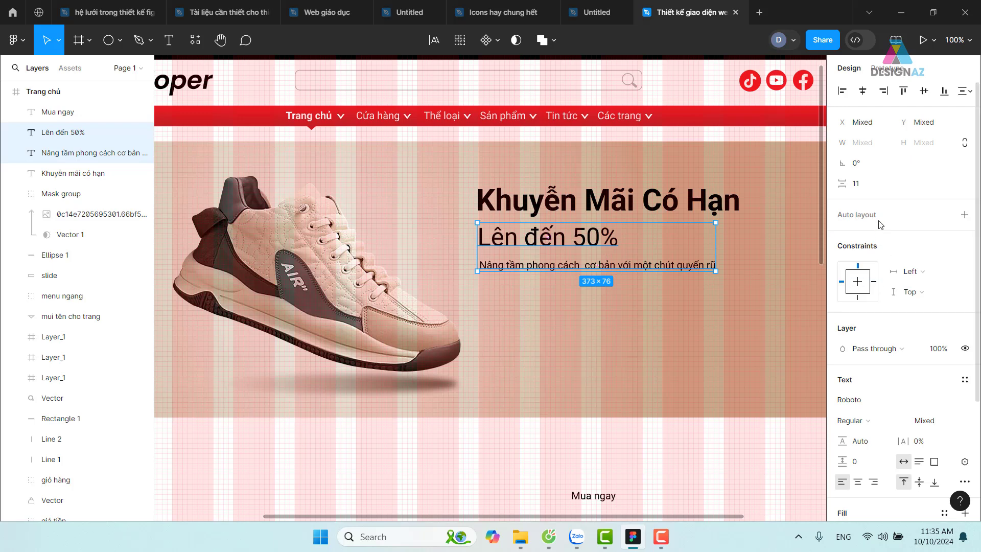
{"action": "left_click", "coordinate": [861, 184]}
{"action": "type", "text": "8"}
{"action": "key", "text": "Return"}
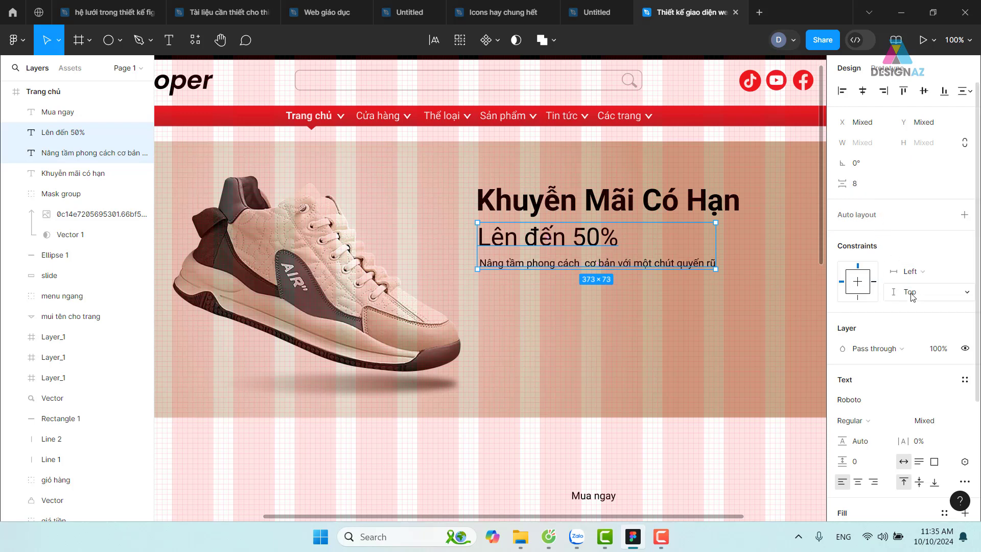
- Move 'Mua ngay' up under the tagline and set its weight to Bold
{"action": "left_click", "coordinate": [685, 476]}
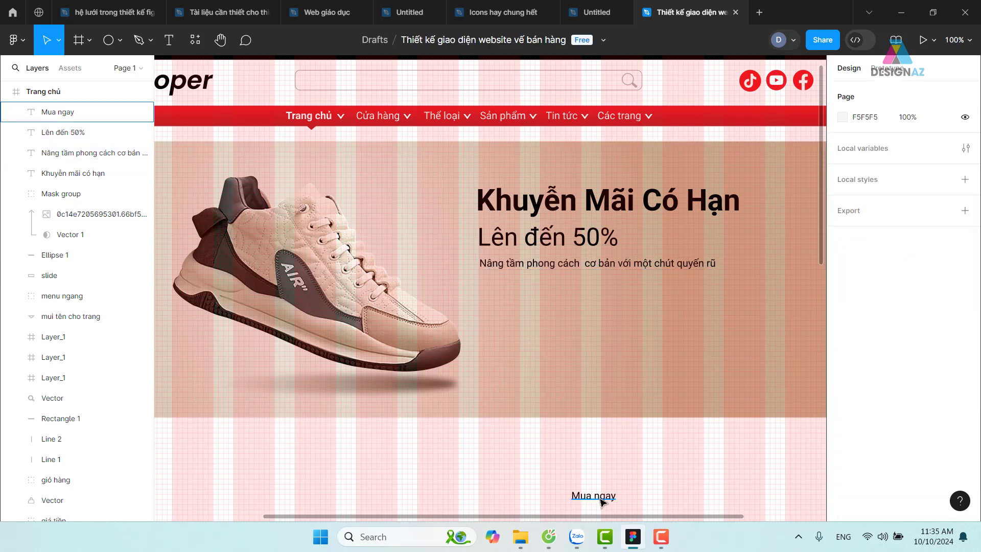
{"action": "mouse_move", "coordinate": [595, 500]}
{"action": "left_mouse_down"}
{"action": "mouse_move", "coordinate": [524, 318]}
{"action": "mouse_move", "coordinate": [508, 321]}
{"action": "left_mouse_up"}
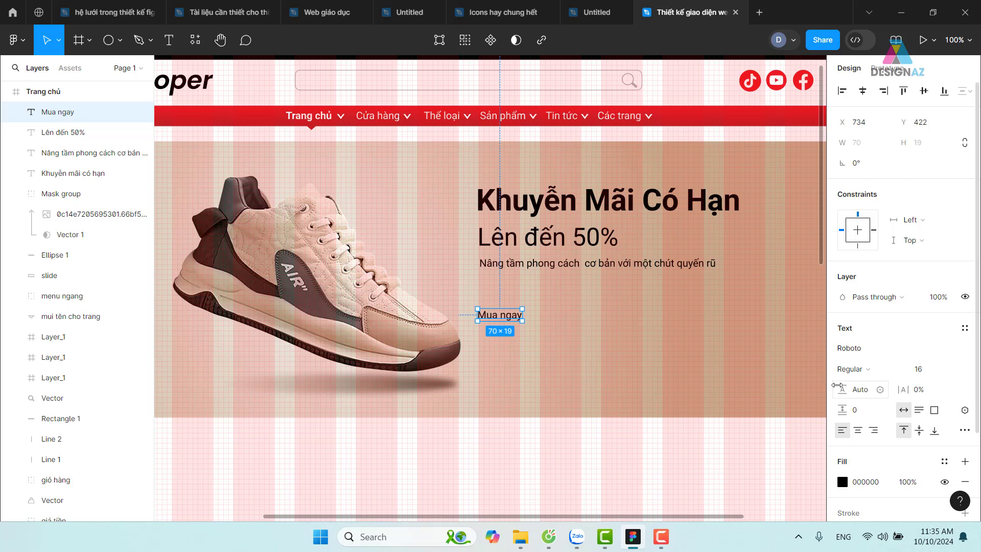
{"action": "left_click", "coordinate": [902, 372]}
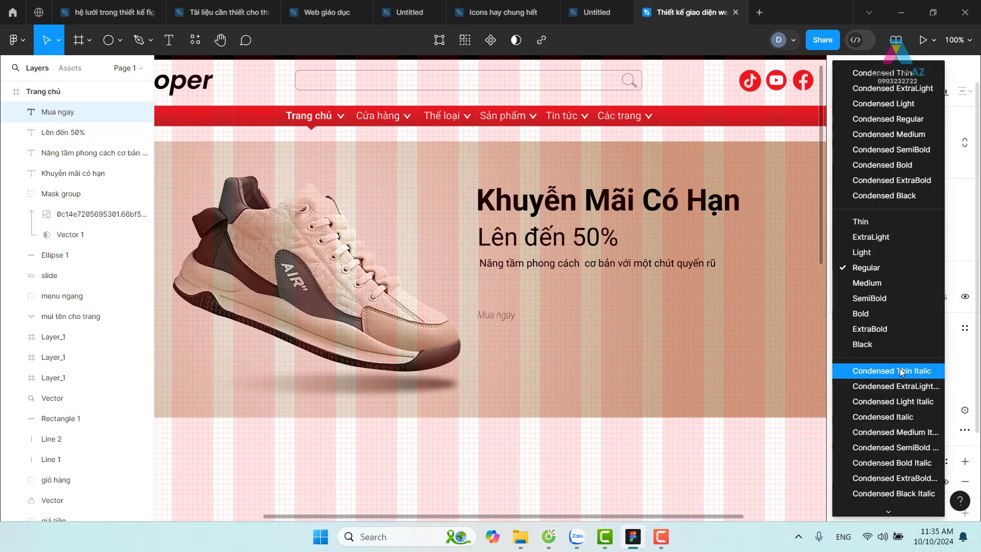
{"action": "left_click", "coordinate": [871, 316]}
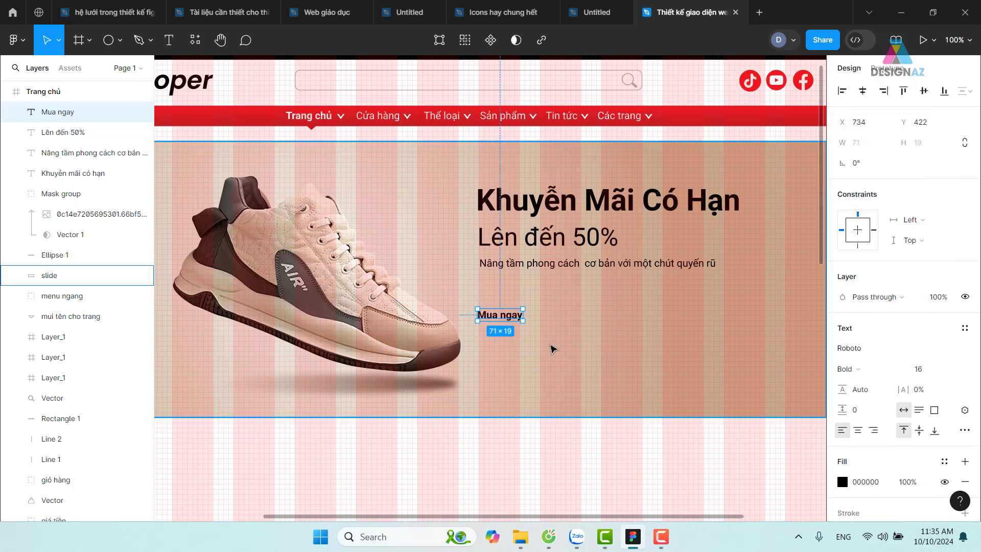
{"action": "mouse_move", "coordinate": [544, 347]}
{"action": "left_mouse_down"}
{"action": "mouse_move", "coordinate": [608, 344]}
{"action": "mouse_move", "coordinate": [545, 346]}
{"action": "mouse_move", "coordinate": [484, 383]}
{"action": "mouse_move", "coordinate": [587, 377]}
{"action": "left_mouse_up"}
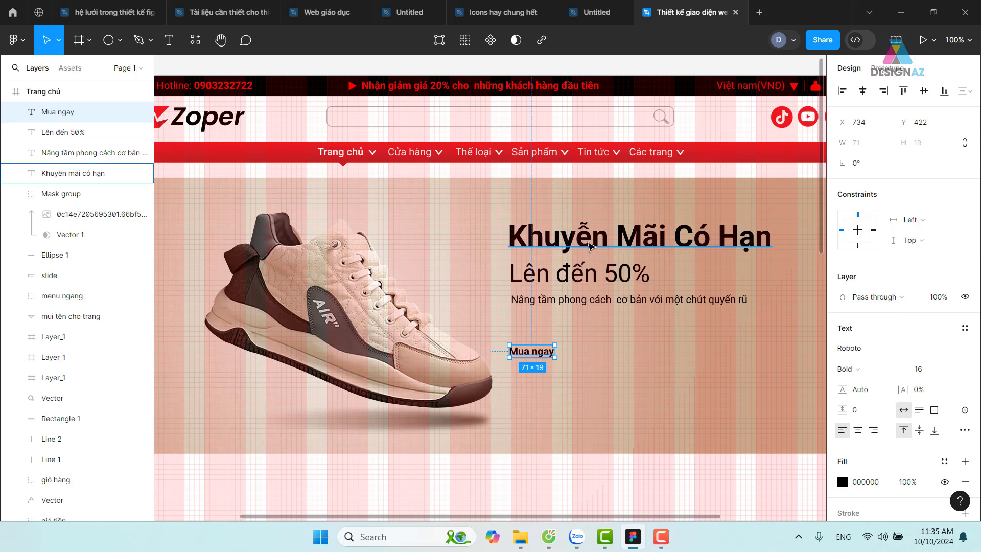
{"action": "left_click", "coordinate": [588, 244]}
{"action": "left_click", "coordinate": [592, 276], "text": "shift"}
{"action": "left_click", "coordinate": [594, 301], "text": "shift"}
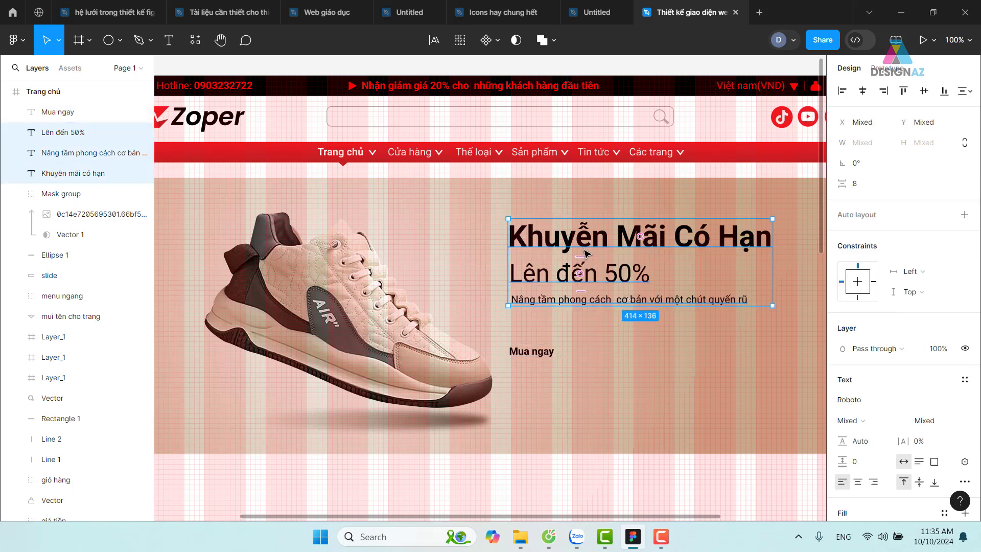
{"action": "left_click_drag", "start_coordinate": [495, 304], "coordinate": [533, 297]}
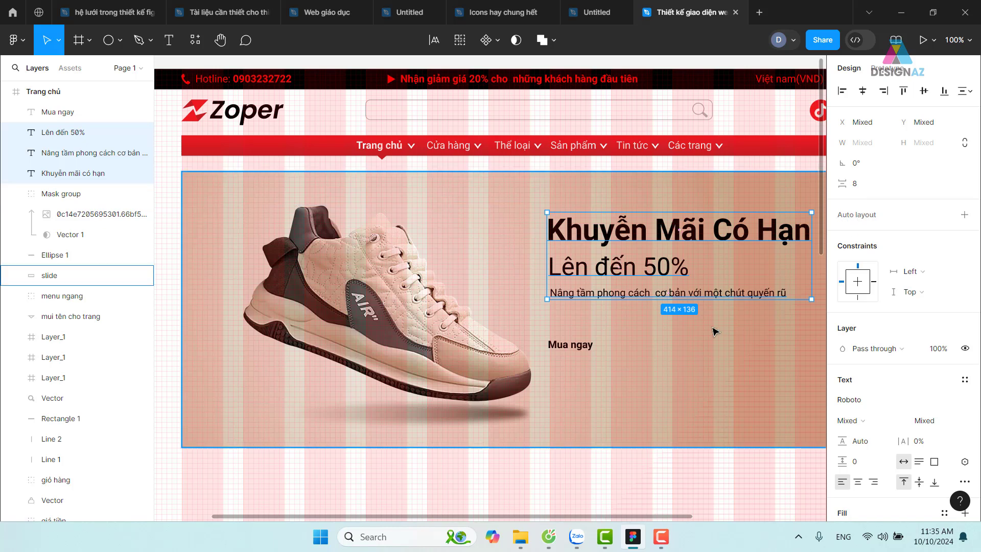
{"action": "left_click_drag", "start_coordinate": [620, 330], "coordinate": [570, 322]}
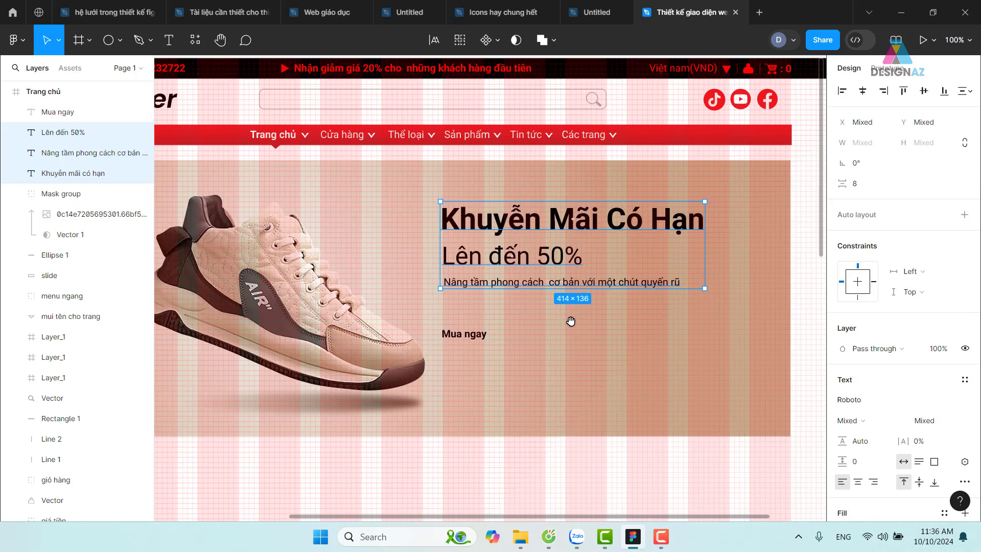
{"action": "left_click", "coordinate": [516, 474]}
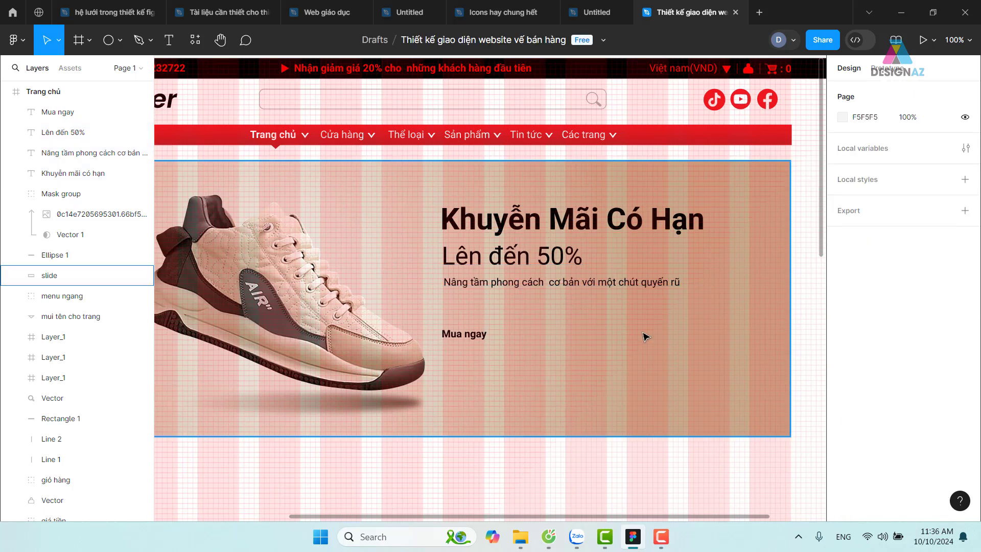
{"action": "left_click", "coordinate": [515, 230]}
{"action": "left_click", "coordinate": [519, 258]}
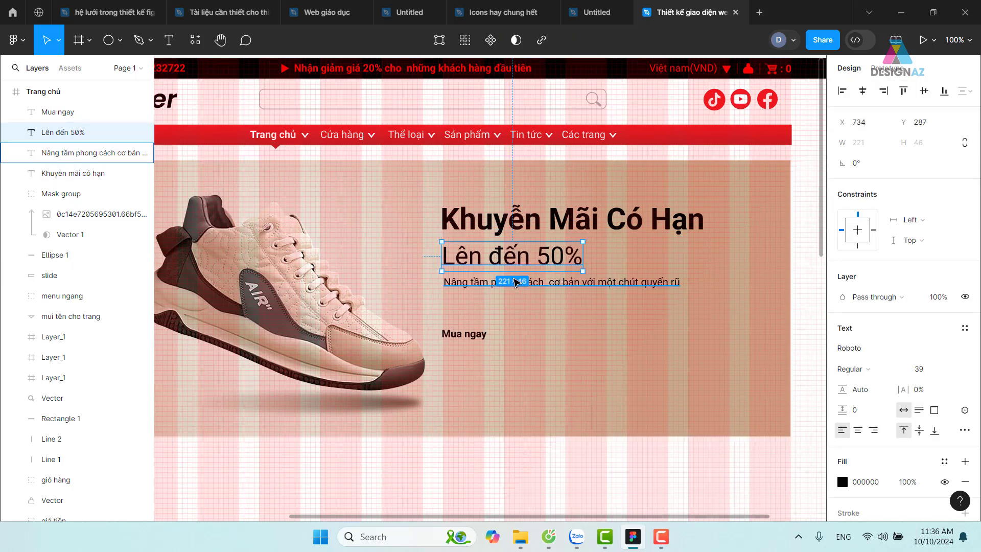
{"action": "left_click", "coordinate": [513, 282]}
{"action": "left_click", "coordinate": [471, 336]}
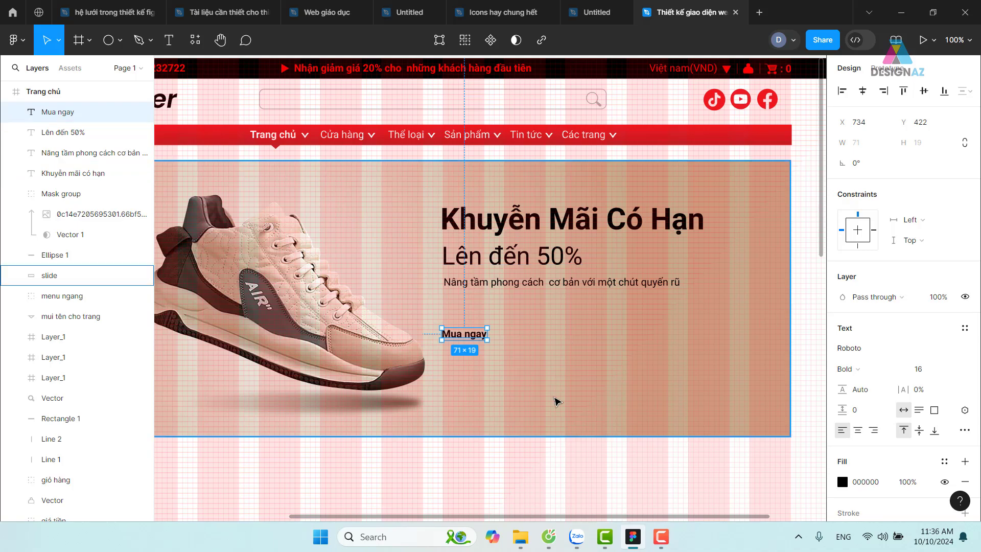
{"action": "mouse_move", "coordinate": [459, 389]}
{"action": "left_mouse_down"}
{"action": "mouse_move", "coordinate": [517, 388]}
{"action": "mouse_move", "coordinate": [470, 403]}
{"action": "left_mouse_up"}
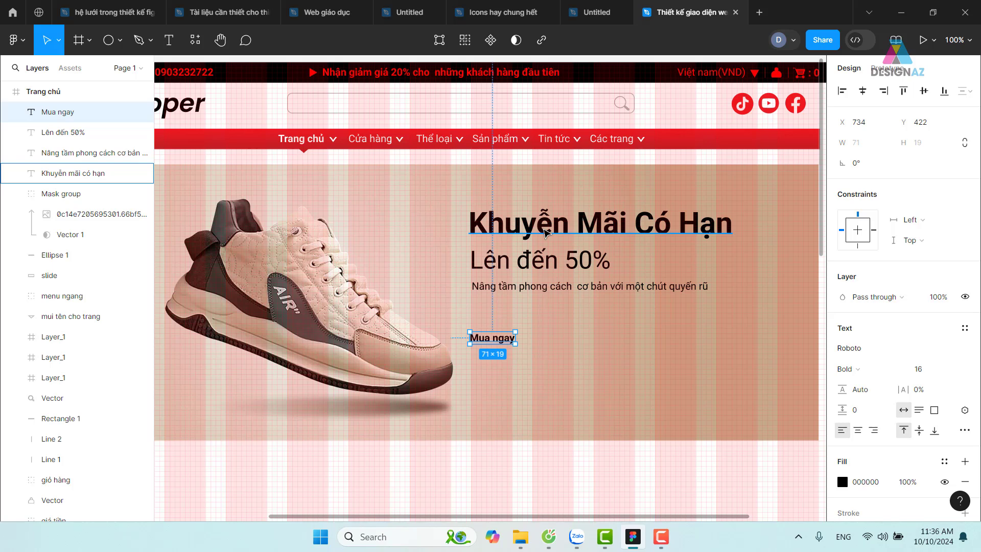
{"action": "left_click", "coordinate": [547, 233]}
{"action": "left_click", "coordinate": [537, 263]}
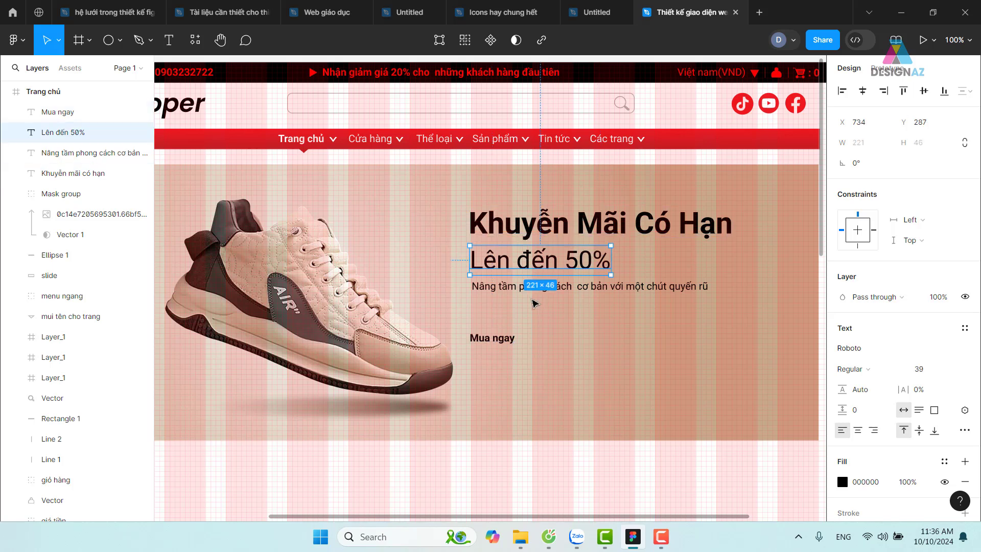
{"action": "left_click", "coordinate": [521, 287], "text": "shift"}
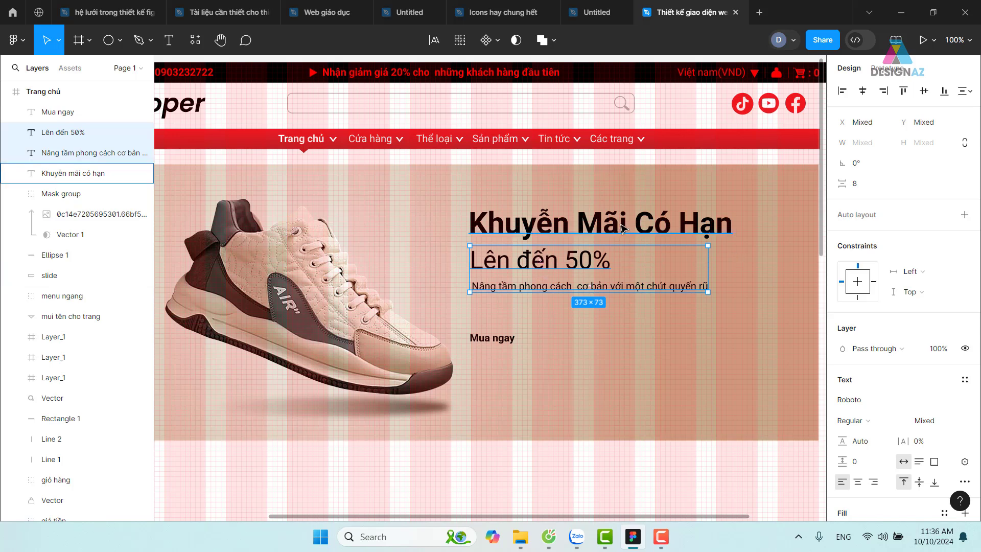
{"action": "scroll", "coordinate": [526, 416], "scroll_direction": "right", "scroll_amount": 3}
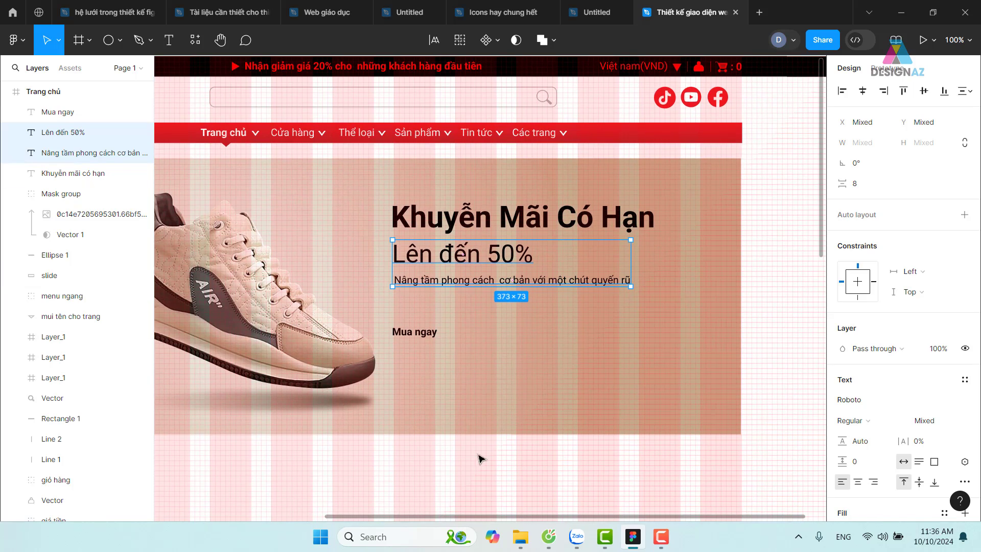
{"action": "key", "text": "Escape"}
{"action": "left_click", "coordinate": [475, 280]}
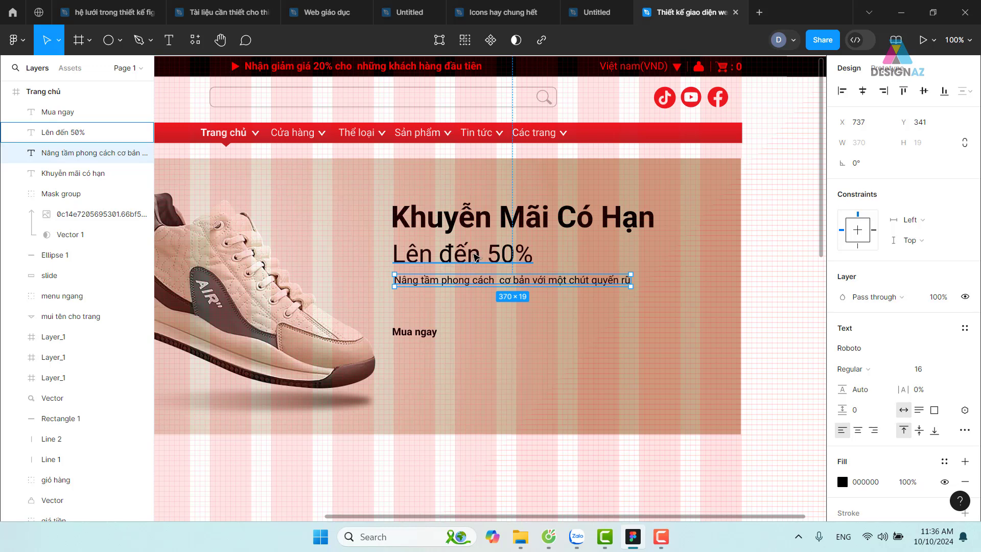
{"action": "left_click", "coordinate": [478, 256], "text": "shift"}
{"action": "left_click", "coordinate": [486, 231], "text": "shift"}
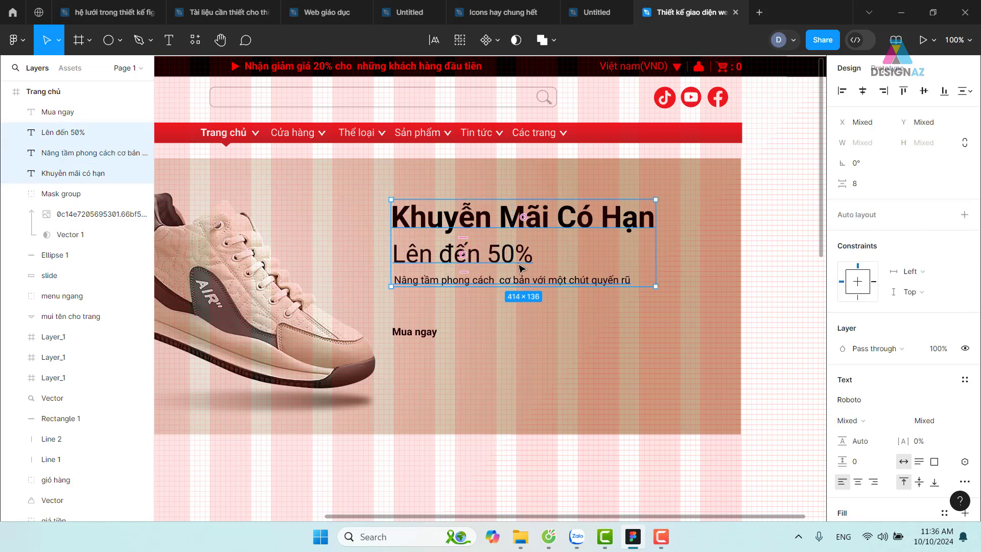
- Wrap the three promo texts in an auto-layout frame named 'nọi dung khuyến mãi'
{"action": "right_click", "coordinate": [545, 222]}
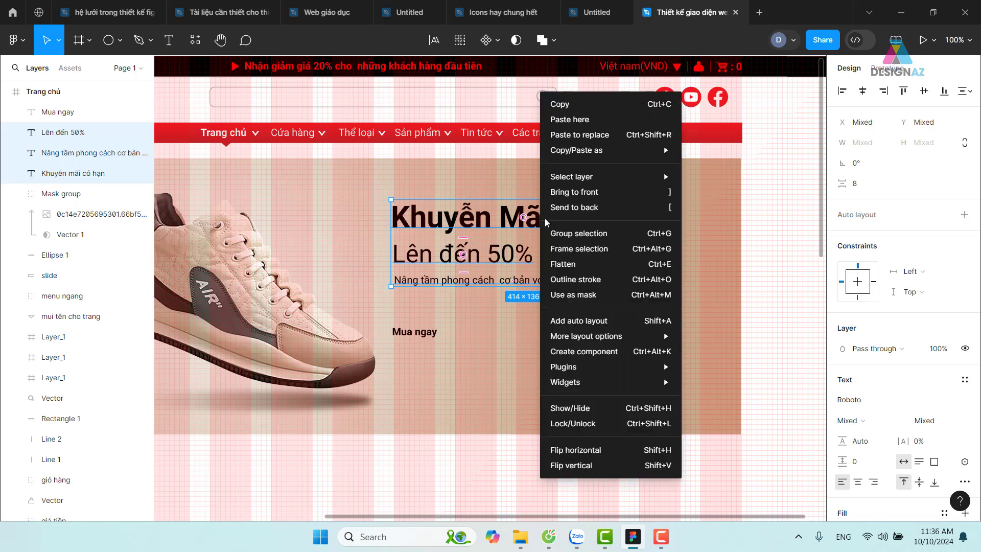
{"action": "left_click", "coordinate": [626, 325]}
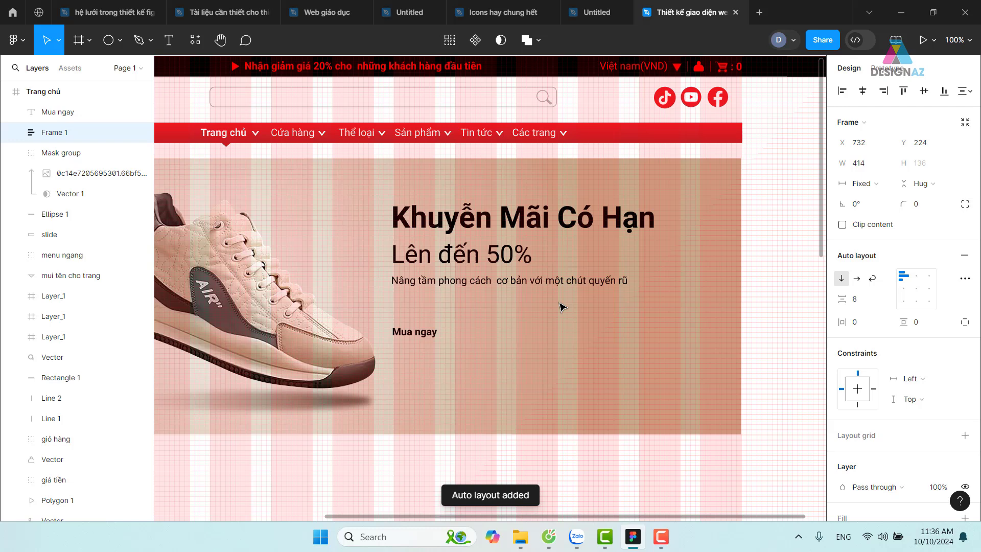
{"action": "left_click", "coordinate": [15, 132]}
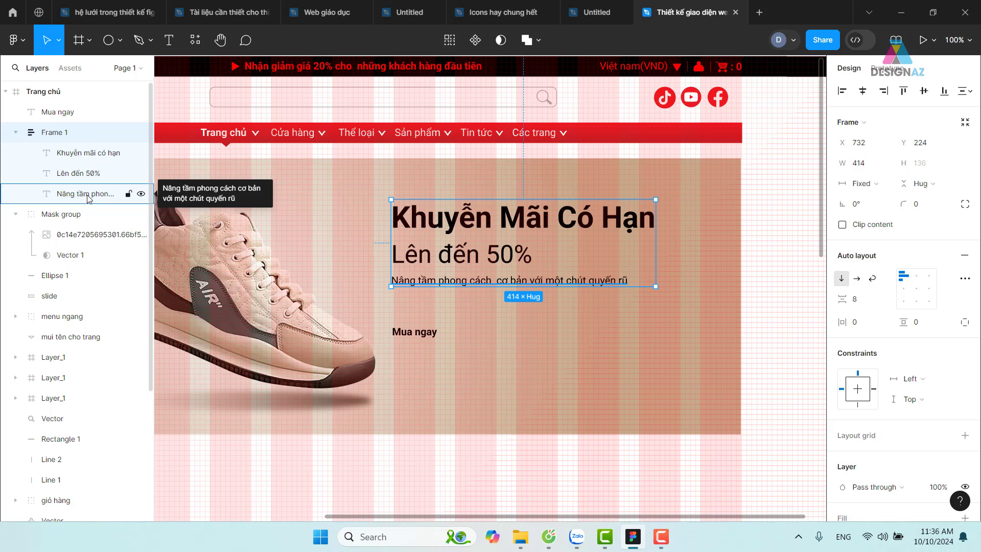
{"action": "right_click", "coordinate": [66, 138]}
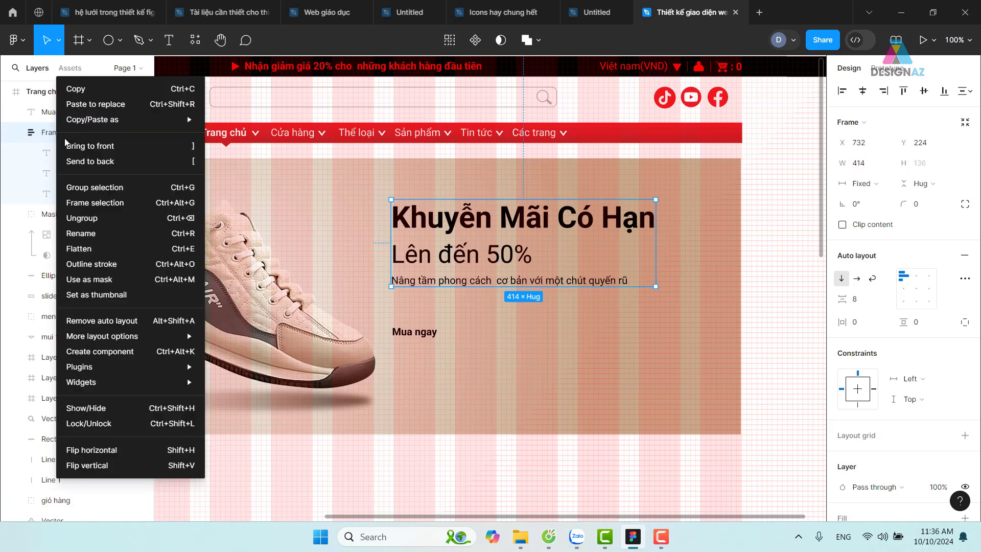
{"action": "left_click", "coordinate": [145, 233]}
{"action": "key", "text": "BackSpace"}
{"action": "type", "text": "noi d"}
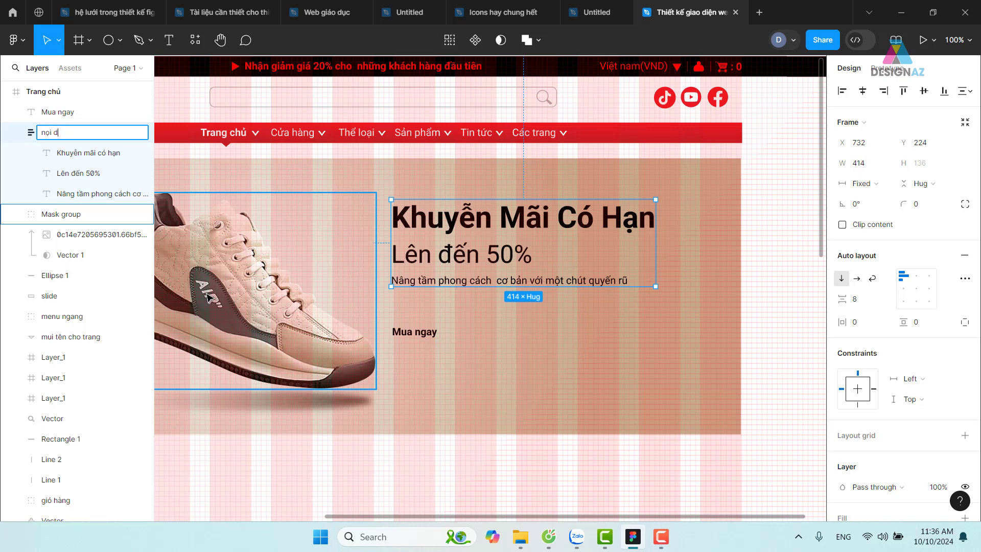
{"action": "type", "text": "ung khuy"}
{"action": "type", "text": "ến mãi"}
{"action": "key", "text": "Return"}
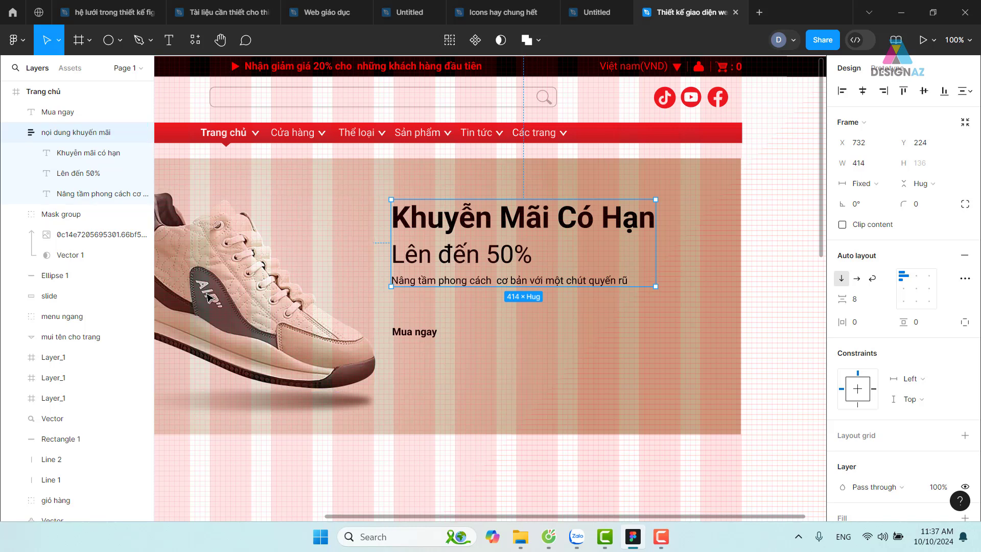
- Wrap the 'Mua ngay' text in an auto-layout frame
{"action": "left_click", "coordinate": [424, 340]}
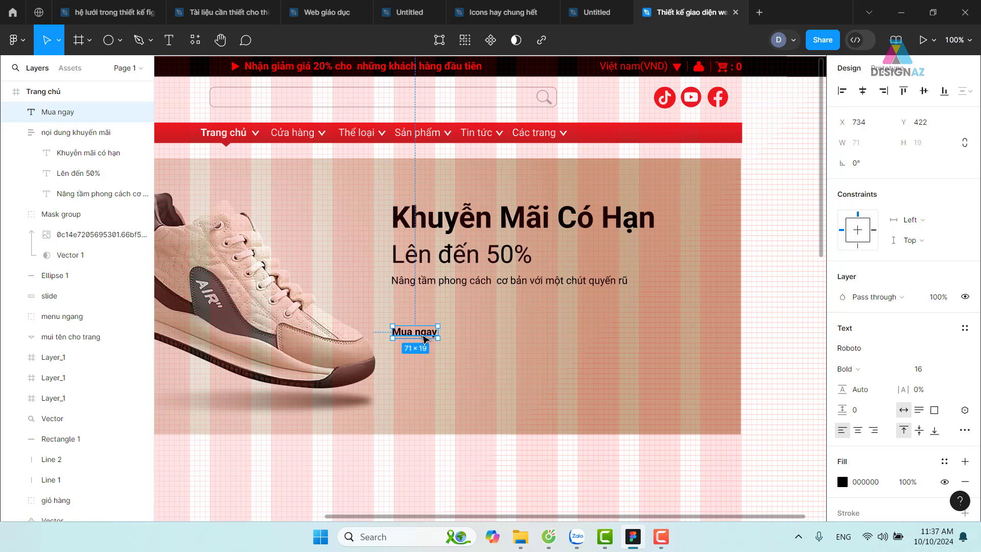
{"action": "right_click", "coordinate": [424, 340]}
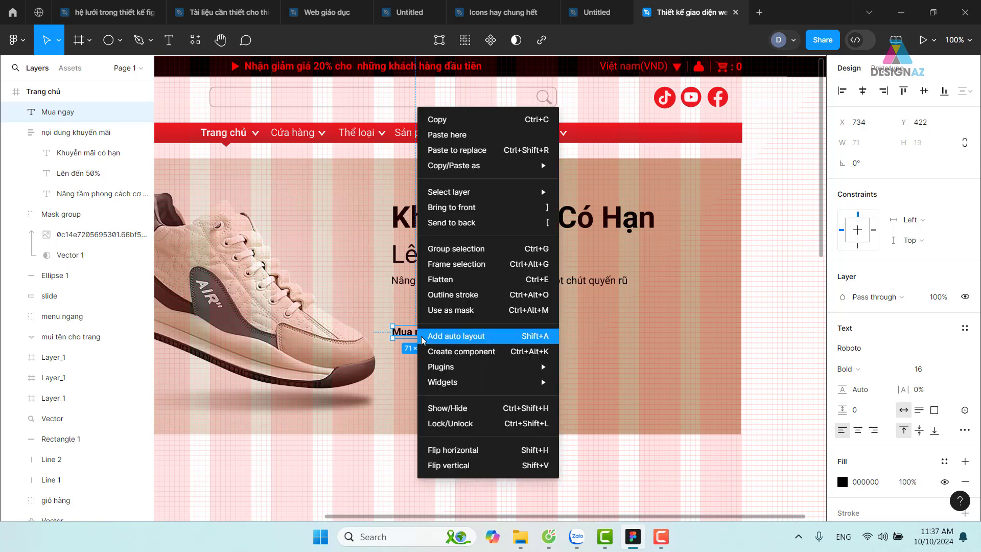
{"action": "left_click", "coordinate": [430, 341]}
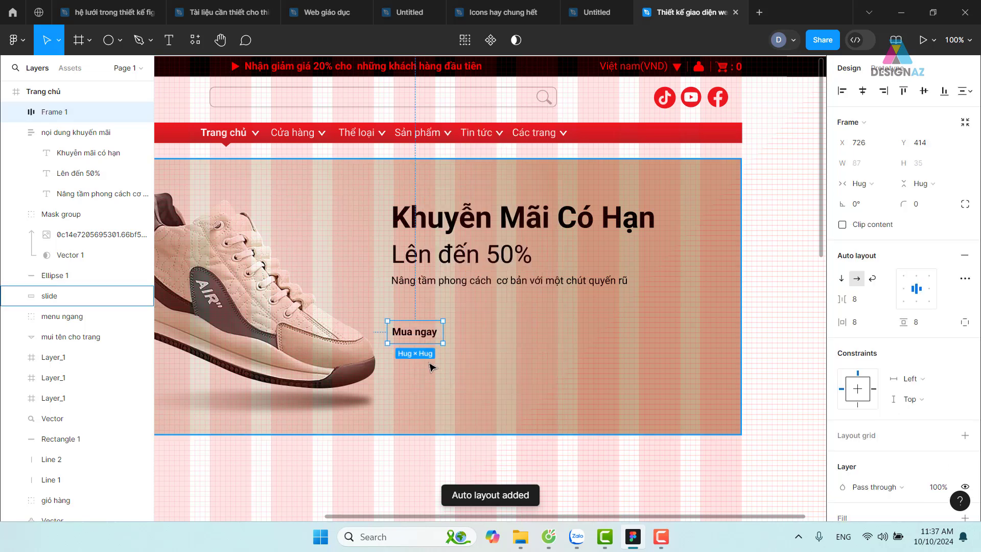
- Rename the new frame 'nút mua ngay' and reselect it on the canvas
{"action": "right_click", "coordinate": [62, 115]}
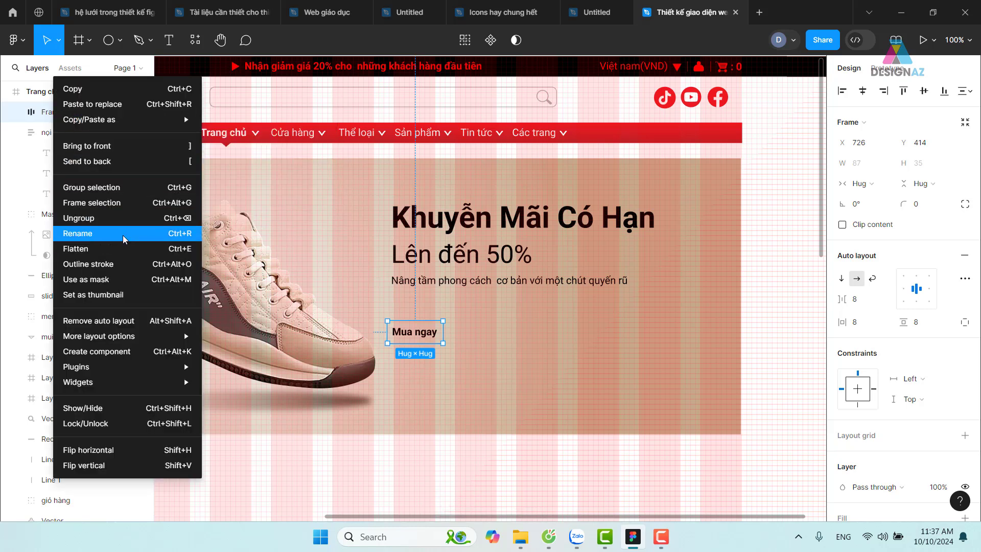
{"action": "left_click", "coordinate": [138, 233]}
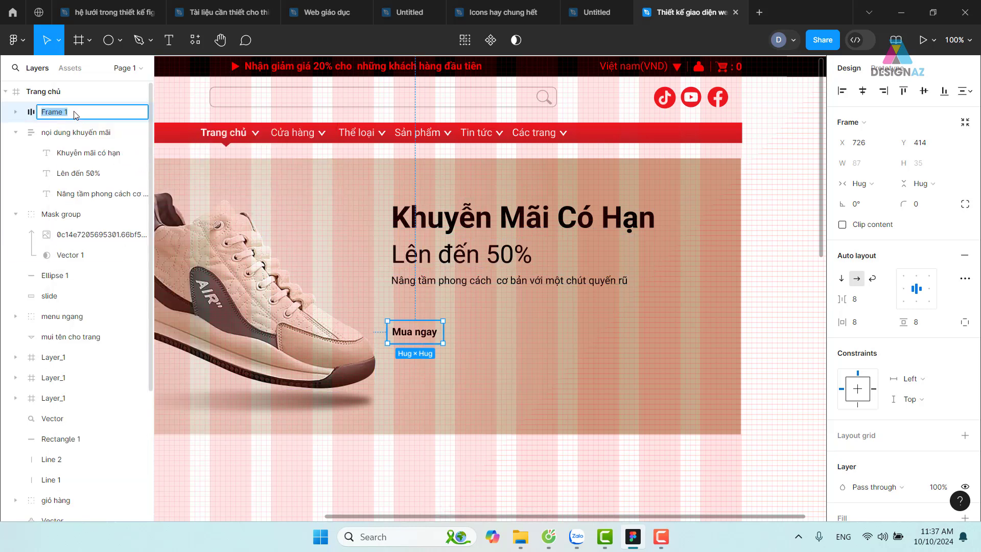
{"action": "key", "text": "BackSpace"}
{"action": "type", "text": "m"}
{"action": "type", "text": "ua ngay"}
{"action": "key", "text": "Return"}
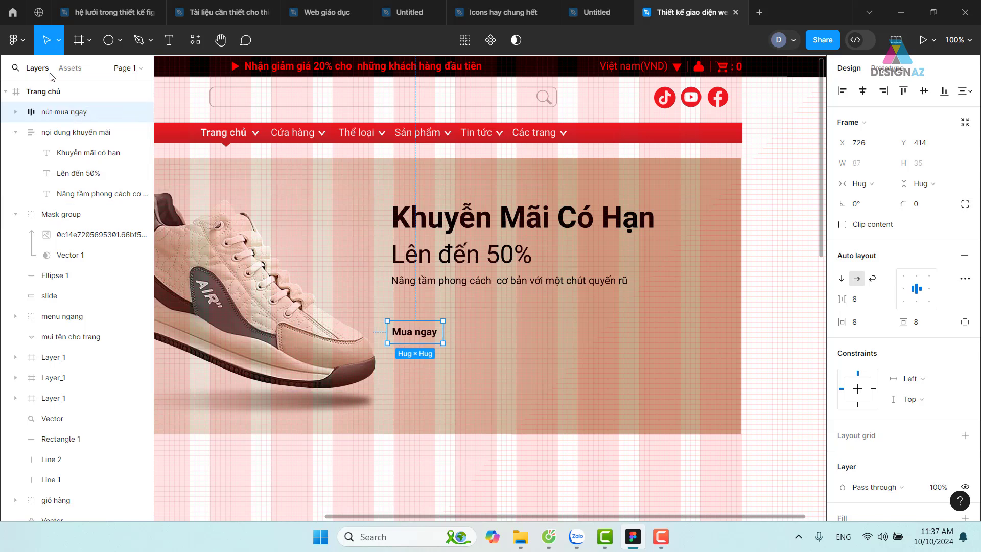
{"action": "left_click", "coordinate": [738, 289]}
{"action": "left_click", "coordinate": [428, 337]}
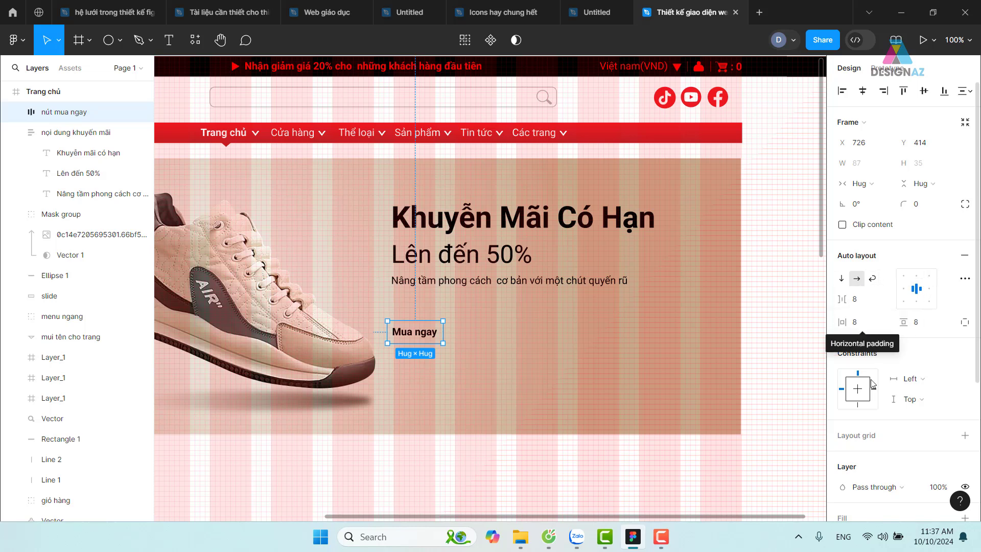
- Add a red FF0000 fill to the button frame
{"action": "scroll", "coordinate": [914, 327], "scroll_direction": "down", "scroll_amount": 4}
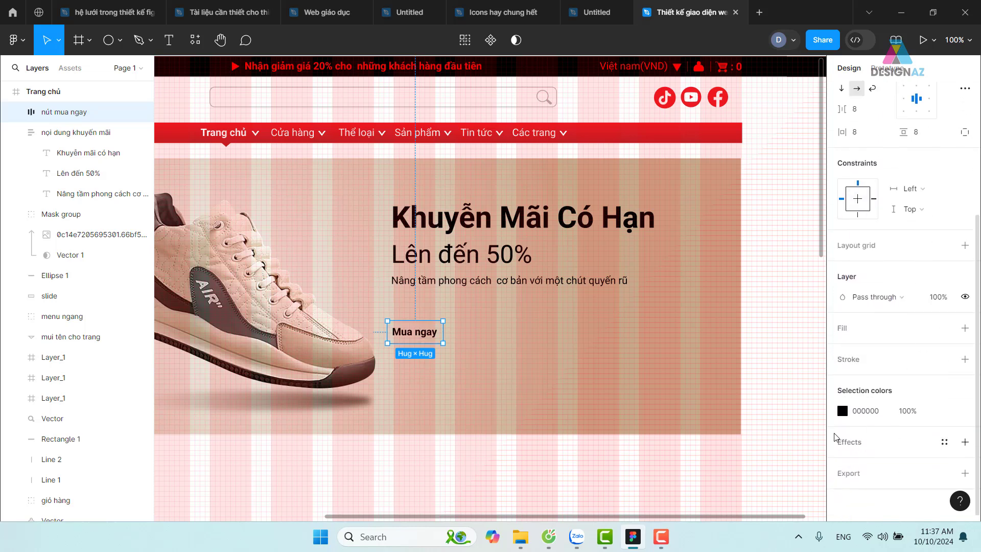
{"action": "scroll", "coordinate": [900, 309], "scroll_direction": "up", "scroll_amount": 3}
{"action": "scroll", "coordinate": [900, 309], "scroll_direction": "down", "scroll_amount": 3}
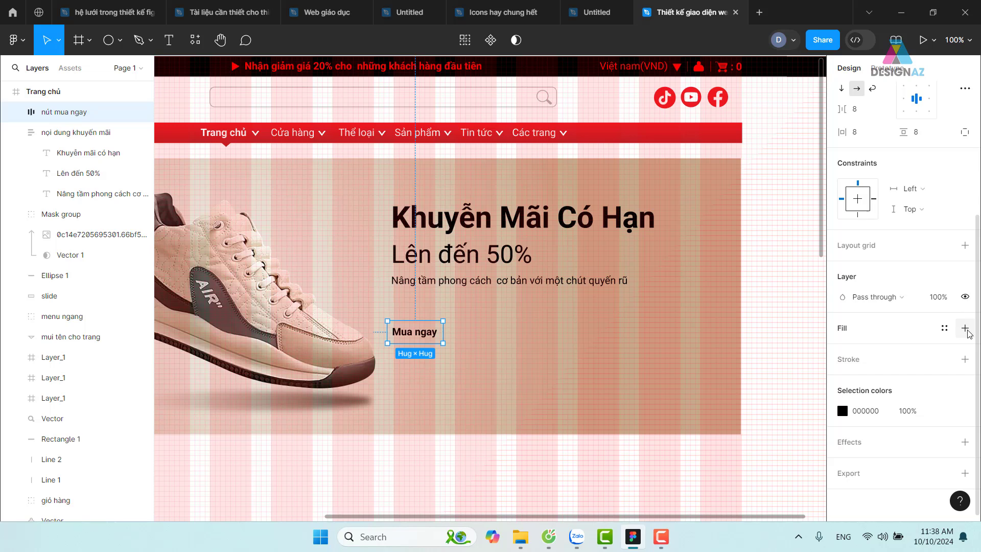
{"action": "left_click", "coordinate": [966, 329]}
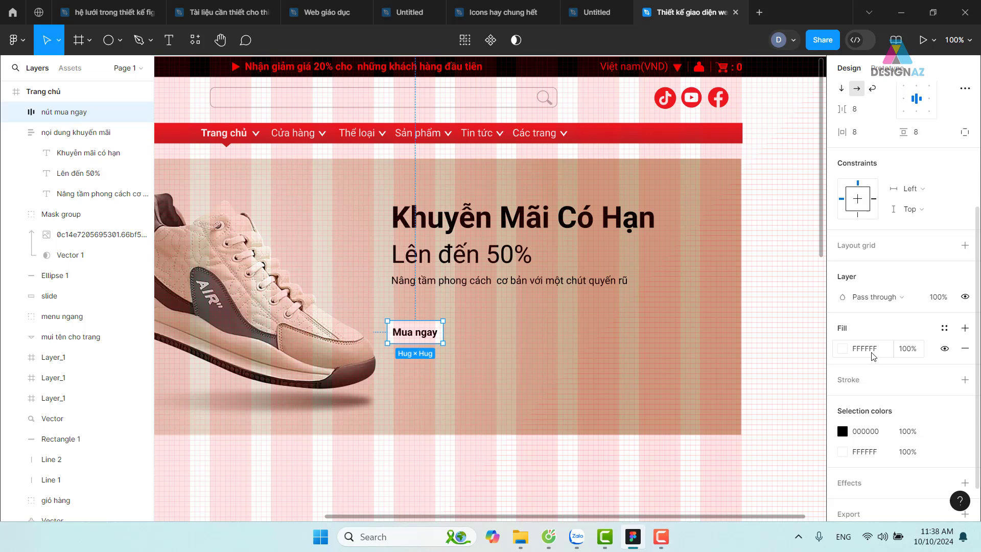
{"action": "left_click", "coordinate": [844, 353]}
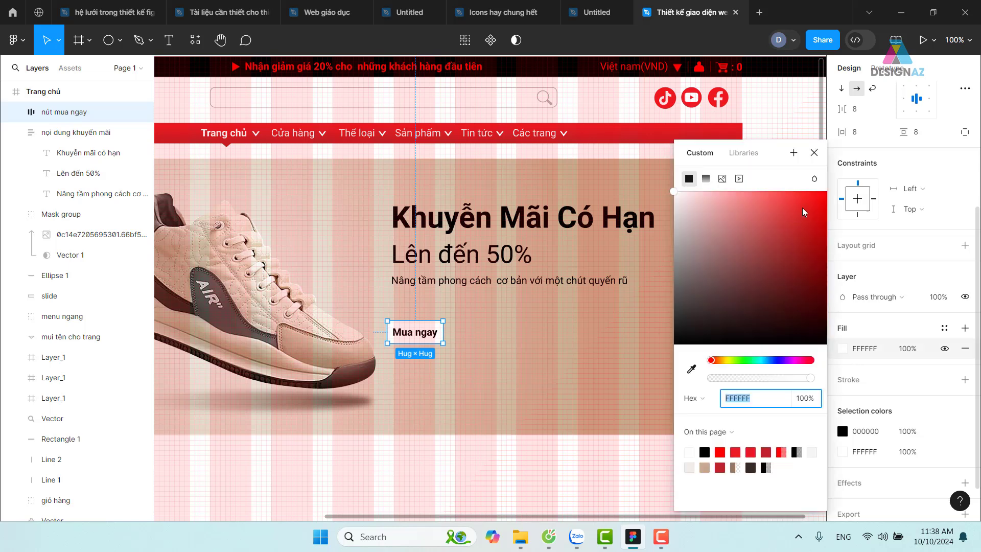
{"action": "type", "text": "FF0000"}
{"action": "key", "text": "Return"}
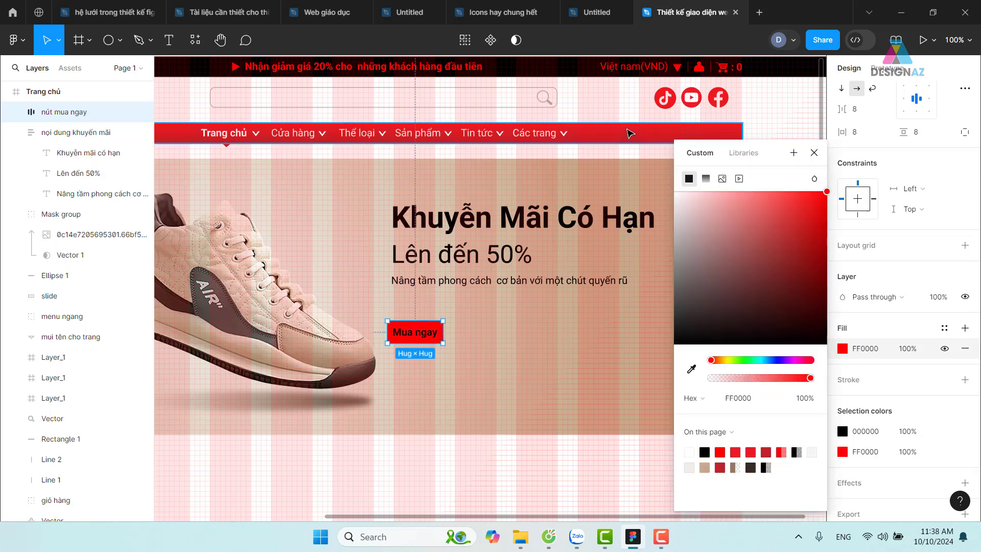
- Eyedrop the TikTok icon's red ED1C24 for the fill, then reselect the button
{"action": "left_click", "coordinate": [691, 368]}
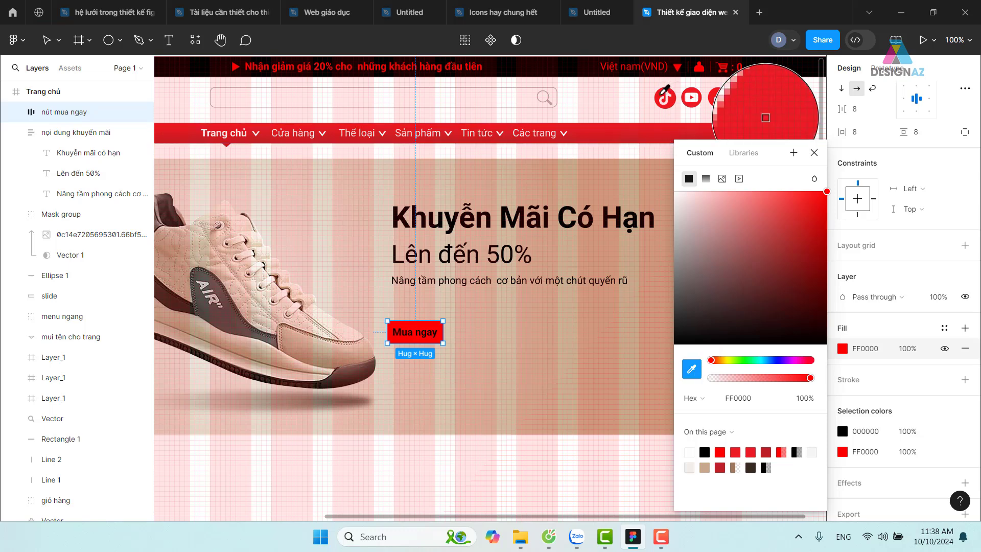
{"action": "left_click", "coordinate": [663, 98]}
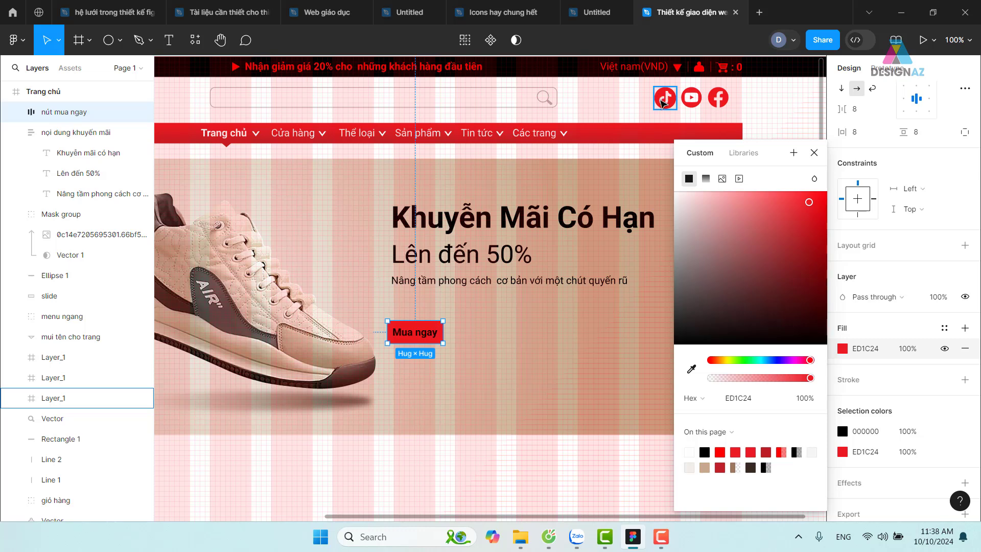
{"action": "left_click", "coordinate": [815, 153]}
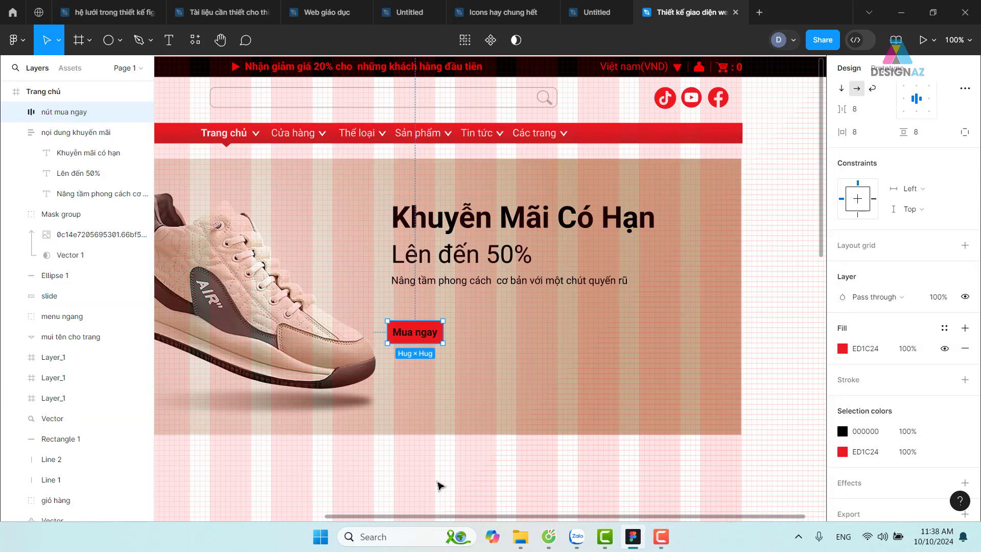
{"action": "left_click", "coordinate": [441, 485]}
{"action": "left_click", "coordinate": [434, 337]}
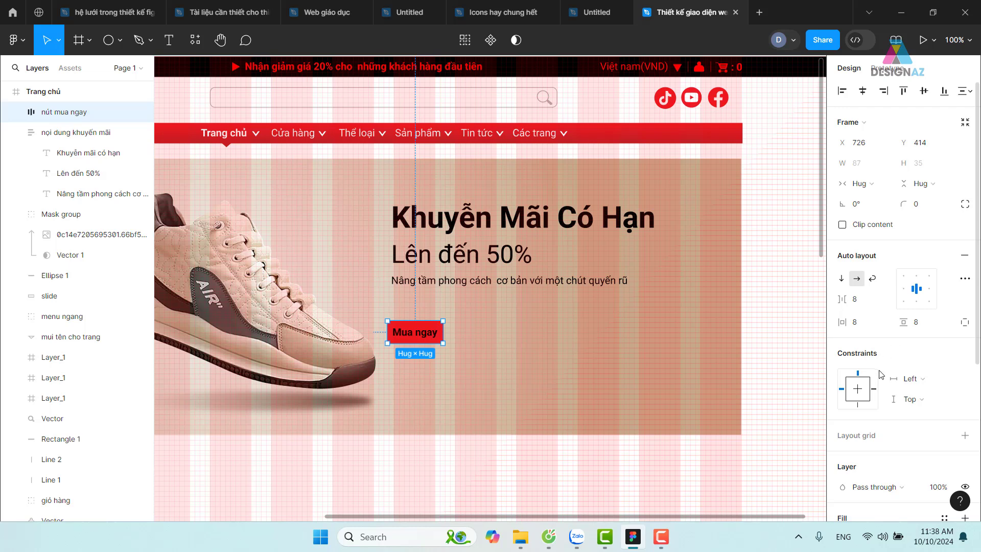
- Change the button label colour from black 000000 to white FFFFFF
{"action": "scroll", "coordinate": [880, 375], "scroll_direction": "down", "scroll_amount": 5}
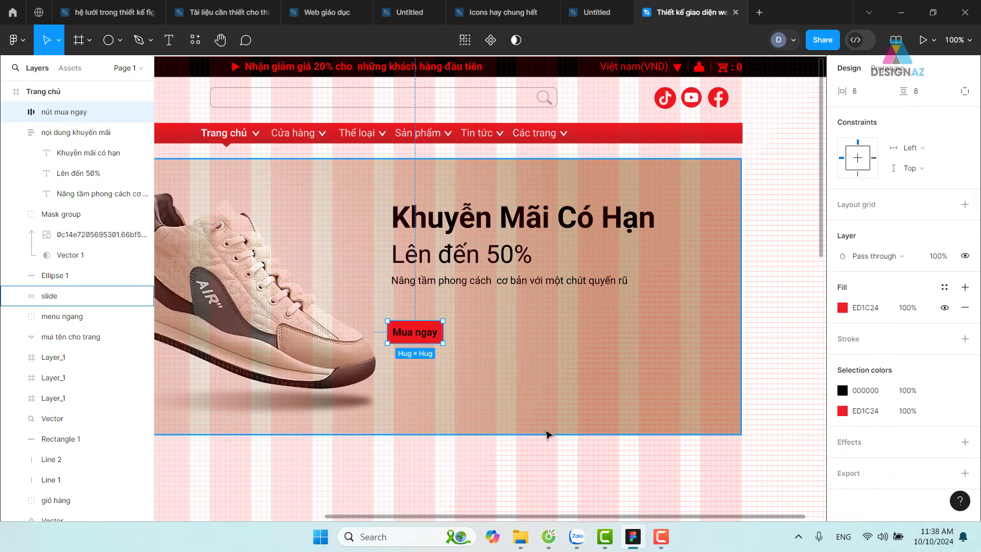
{"action": "left_click", "coordinate": [494, 467]}
{"action": "left_click", "coordinate": [423, 333]}
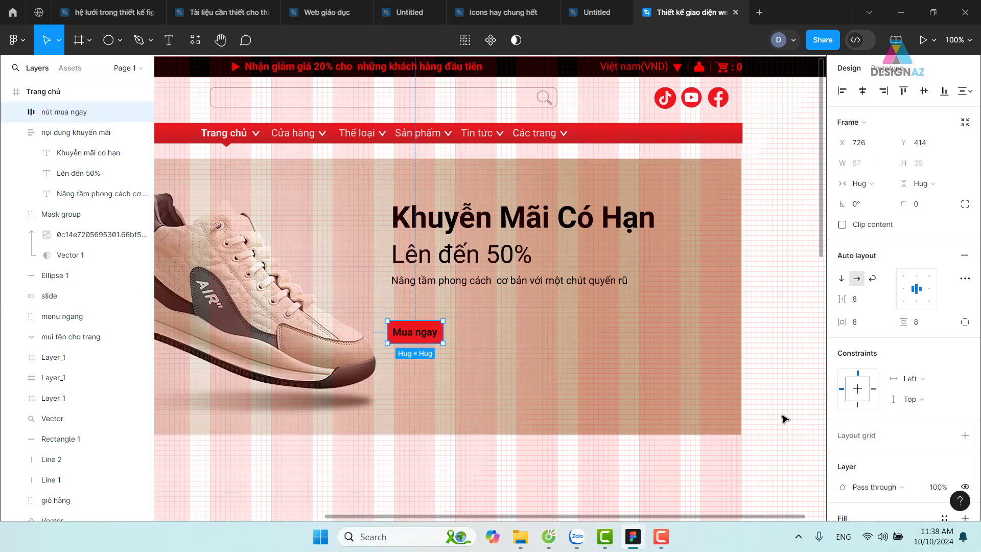
{"action": "scroll", "coordinate": [946, 353], "scroll_direction": "down", "scroll_amount": 5}
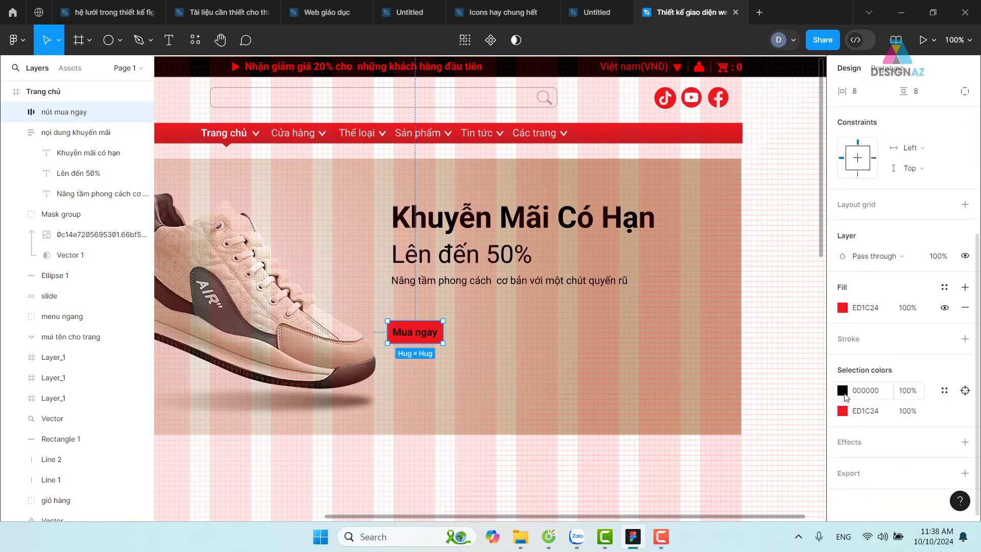
{"action": "left_click", "coordinate": [843, 391]}
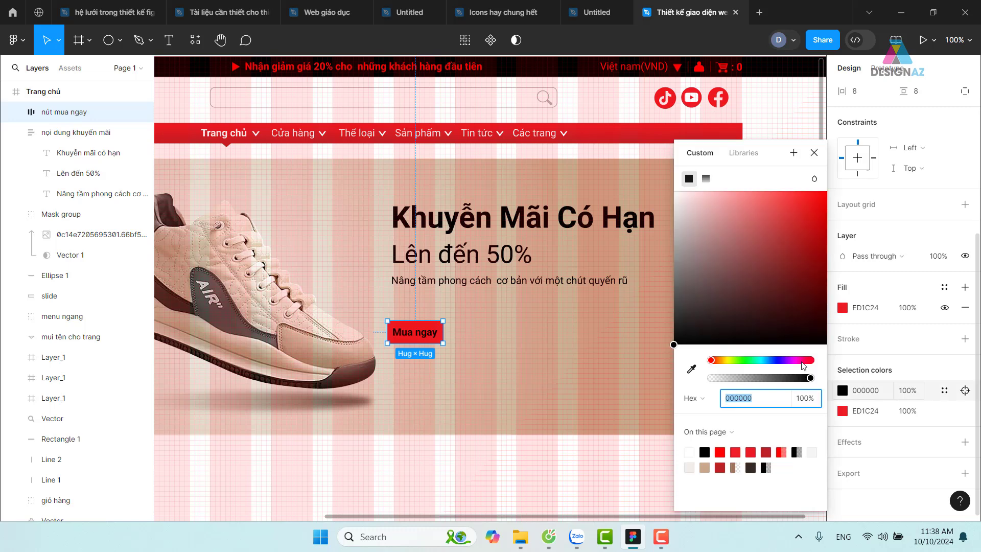
{"action": "left_click_drag", "start_coordinate": [687, 219], "coordinate": [672, 192]}
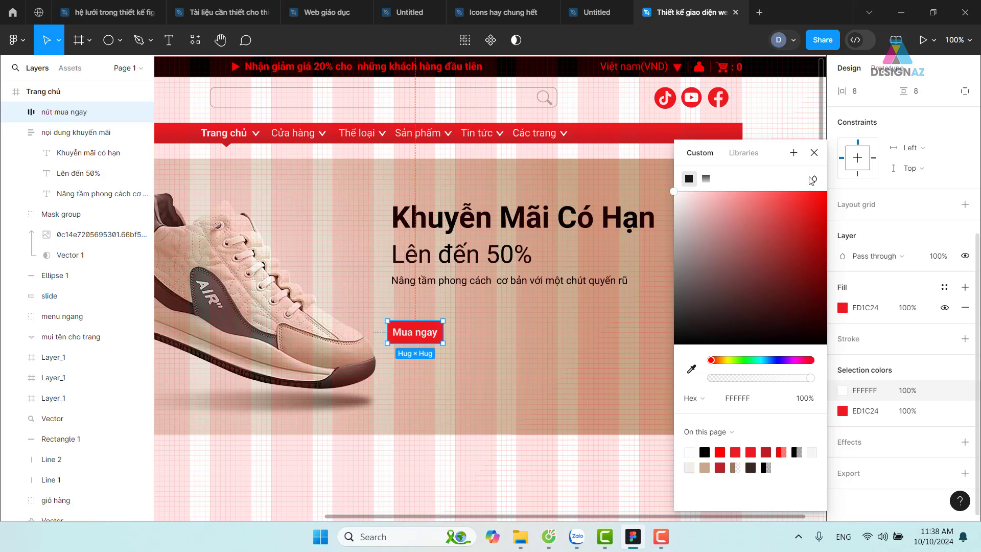
{"action": "left_click", "coordinate": [814, 152]}
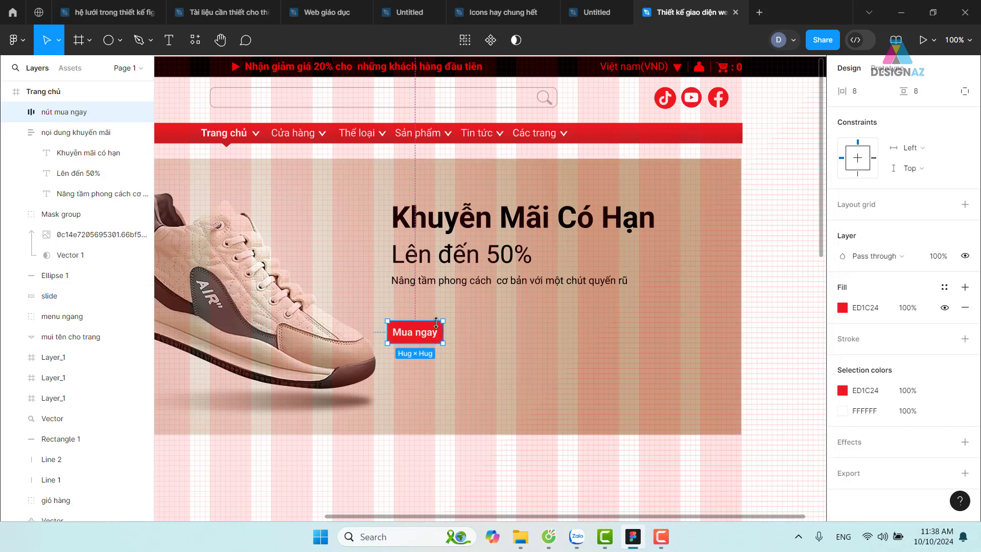
{"action": "scroll", "coordinate": [940, 187], "scroll_direction": "up", "scroll_amount": 3}
- Align the button content left-middle and widen the button to about 122 px
{"action": "scroll", "coordinate": [951, 234], "scroll_direction": "up", "scroll_amount": 2}
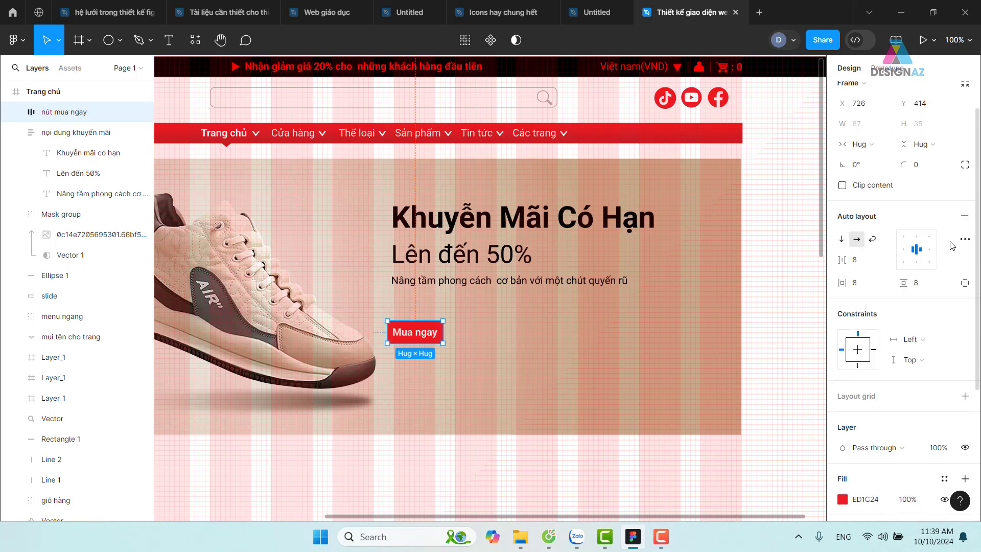
{"action": "left_click", "coordinate": [905, 254]}
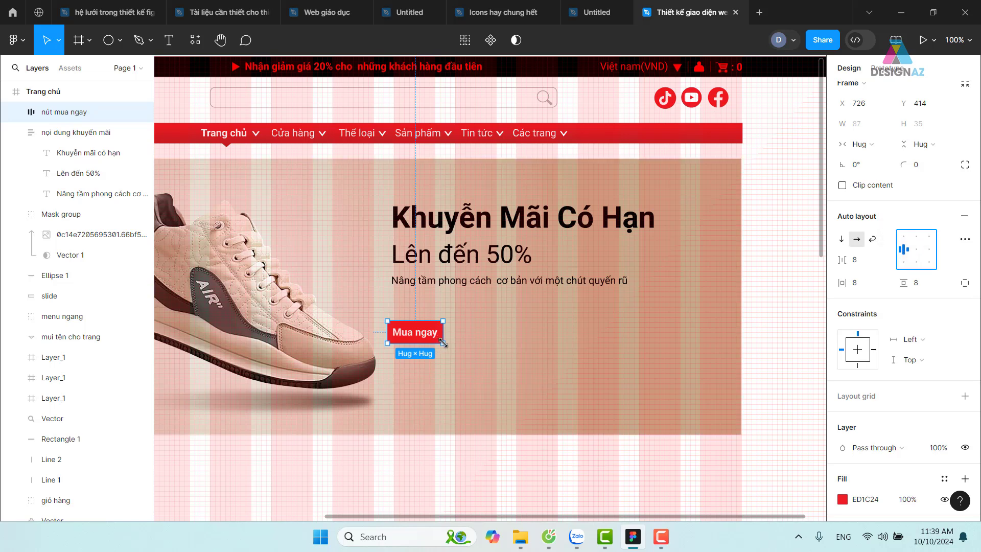
{"action": "left_click_drag", "start_coordinate": [442, 342], "coordinate": [465, 343]}
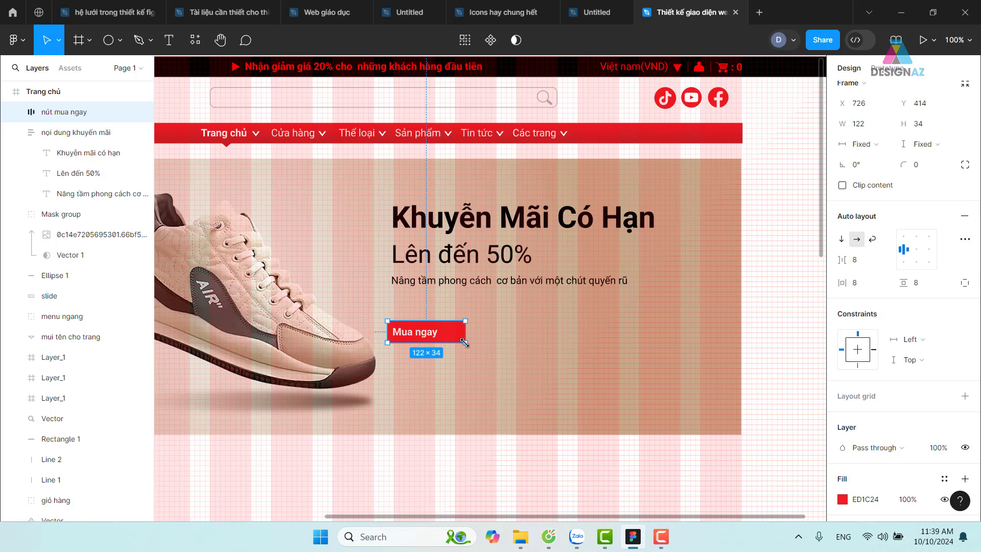
{"action": "mouse_move", "coordinate": [464, 343]}
{"action": "left_mouse_down"}
{"action": "mouse_move", "coordinate": [465, 352]}
{"action": "mouse_move", "coordinate": [461, 342]}
{"action": "left_mouse_up"}
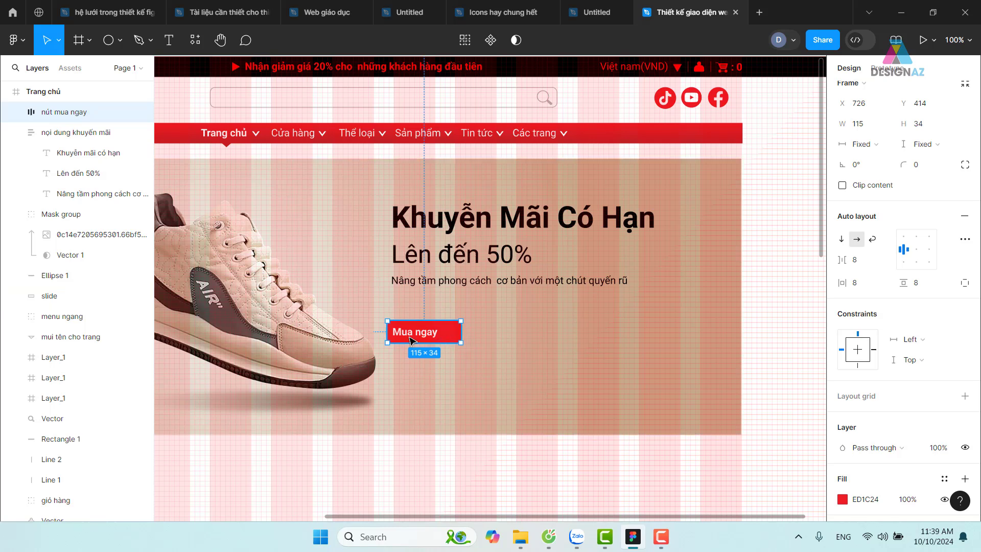
{"action": "mouse_move", "coordinate": [851, 283]}
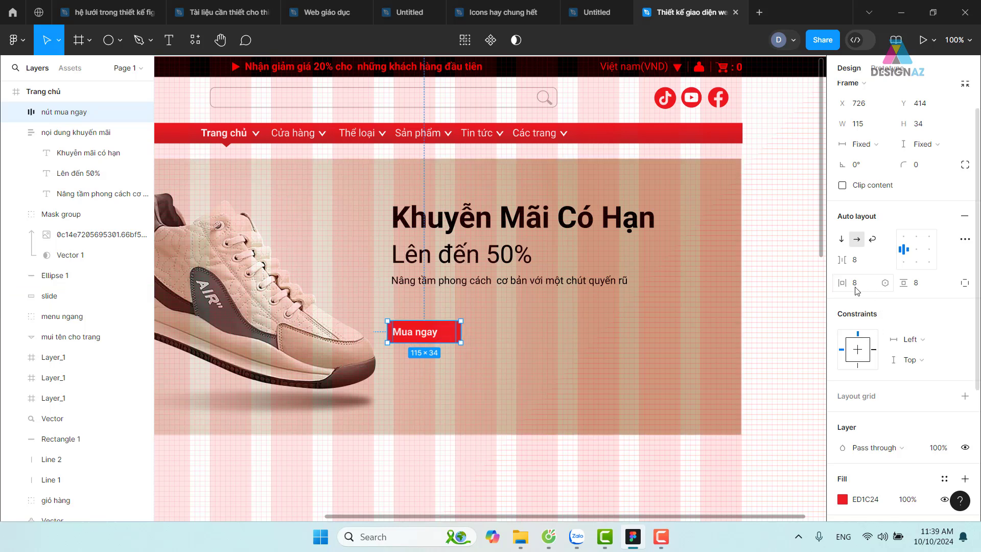
- Set the button's left padding to 16, centre its label, and show width sizing options
{"action": "left_click", "coordinate": [857, 288]}
{"action": "type", "text": "16"}
{"action": "key", "text": "Return"}
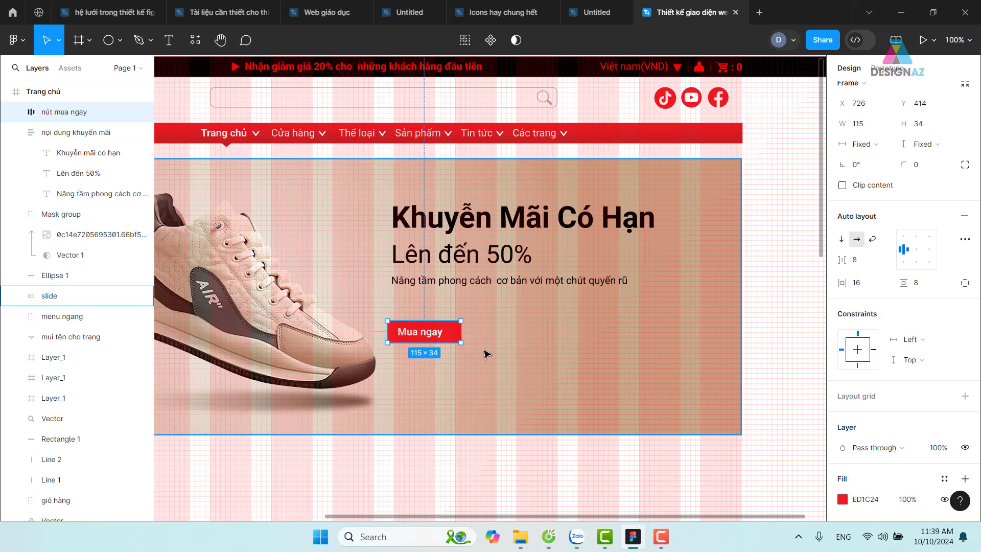
{"action": "left_click", "coordinate": [918, 250]}
{"action": "left_click", "coordinate": [930, 249]}
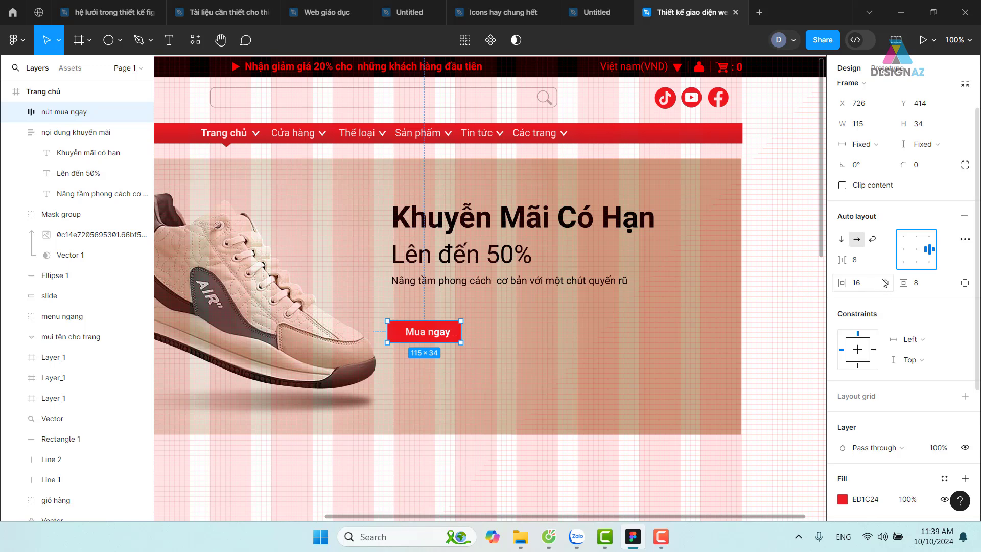
{"action": "left_click", "coordinate": [917, 251]}
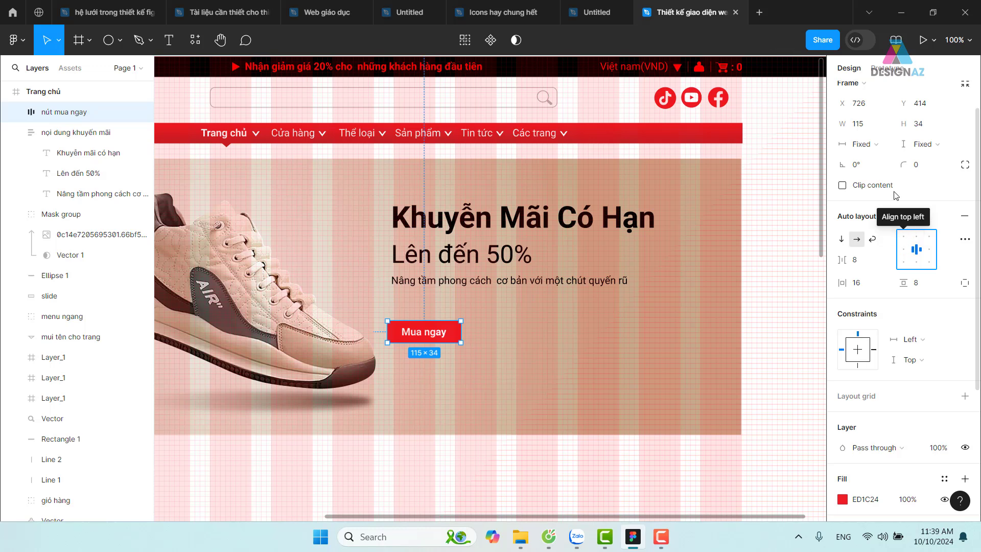
{"action": "left_click", "coordinate": [884, 149]}
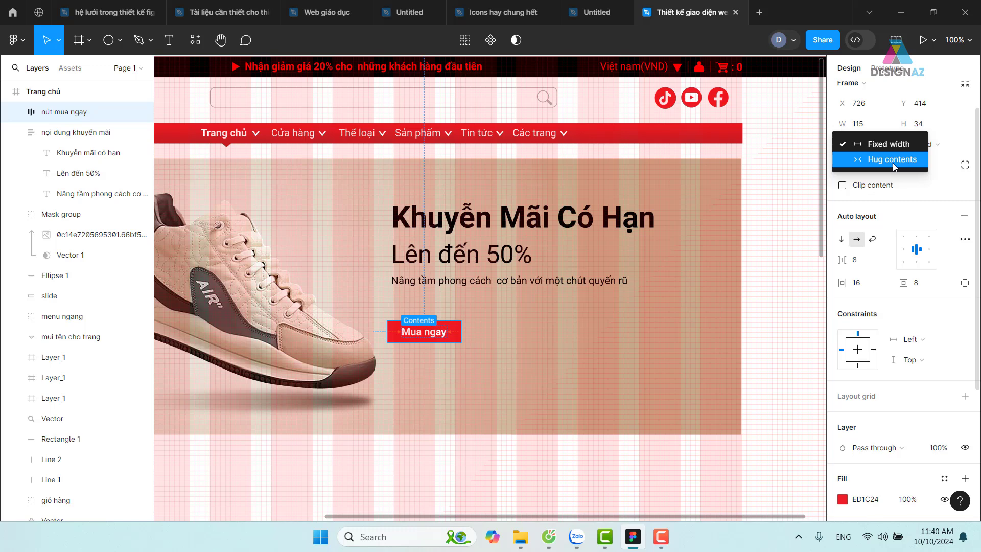
- Set the button's width and height to Hug contents with horizontal padding 8
{"action": "left_click", "coordinate": [893, 162]}
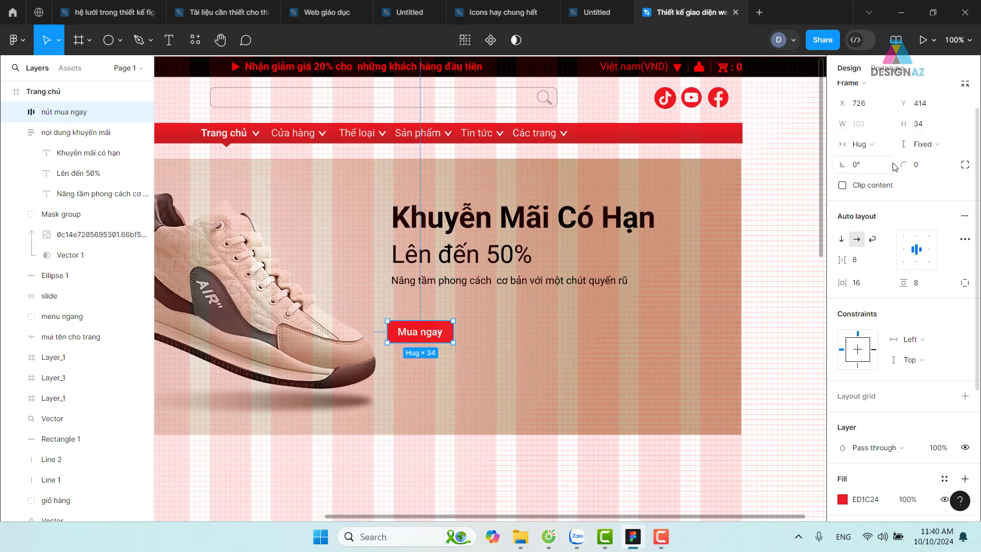
{"action": "left_click", "coordinate": [949, 148]}
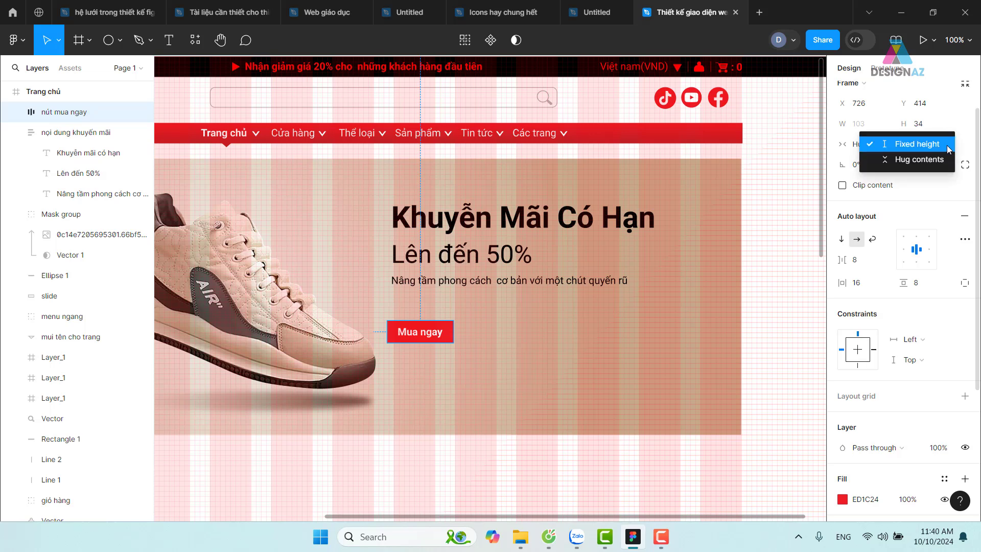
{"action": "left_click", "coordinate": [918, 161]}
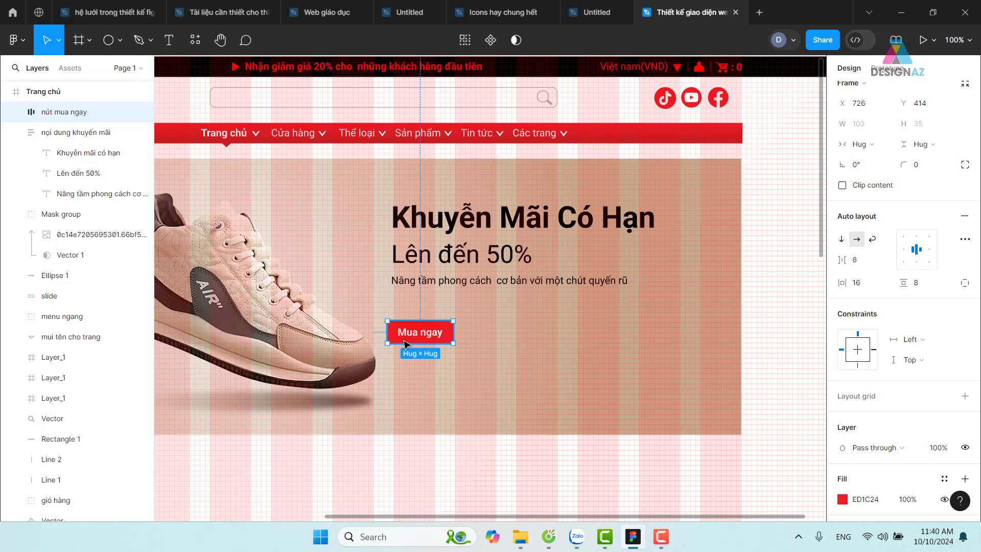
{"action": "left_click", "coordinate": [858, 285]}
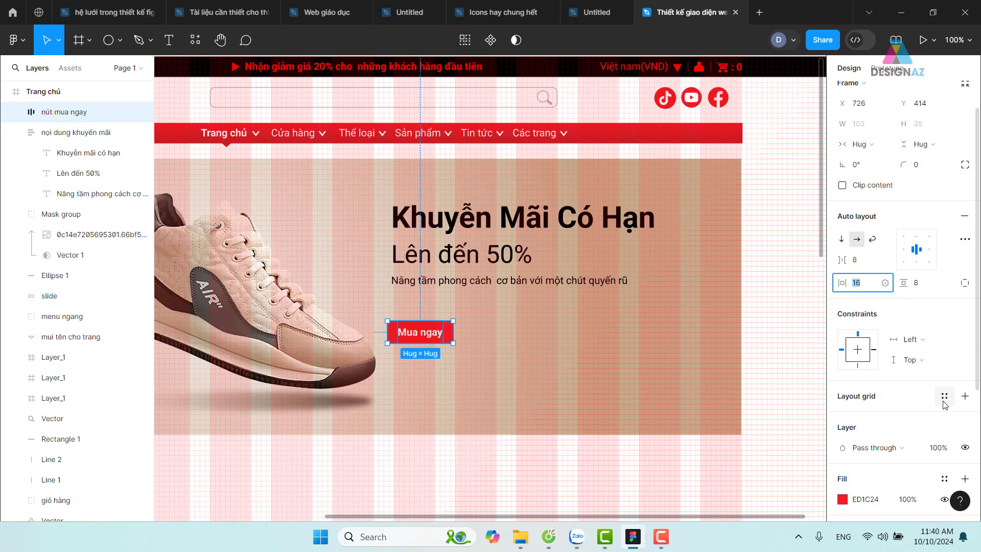
{"action": "type", "text": "8"}
{"action": "key", "text": "Return"}
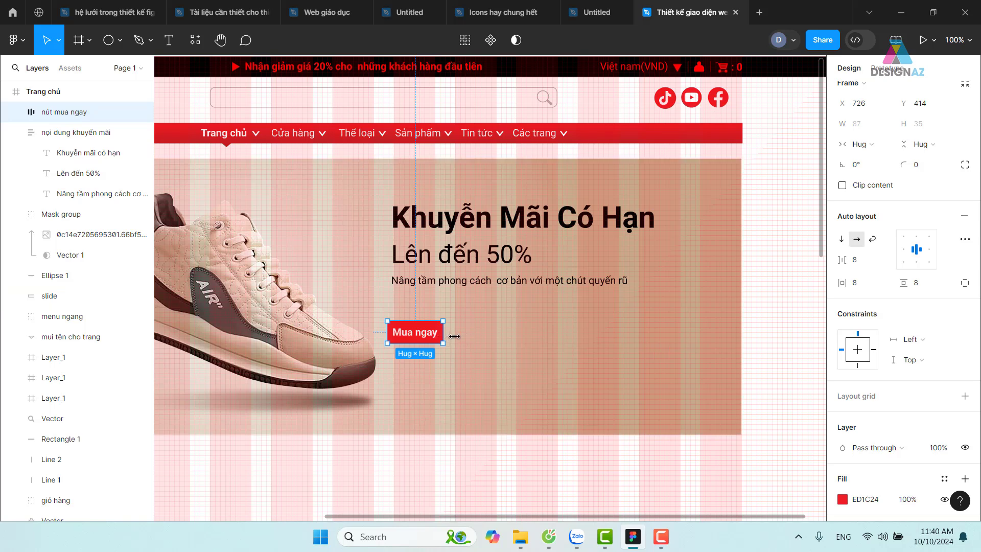
- Stretch the button wider, then reset both width and height to Hug contents
{"action": "mouse_move", "coordinate": [443, 332]}
{"action": "left_mouse_down"}
{"action": "mouse_move", "coordinate": [510, 332]}
{"action": "mouse_move", "coordinate": [488, 314]}
{"action": "mouse_move", "coordinate": [489, 325]}
{"action": "left_mouse_up"}
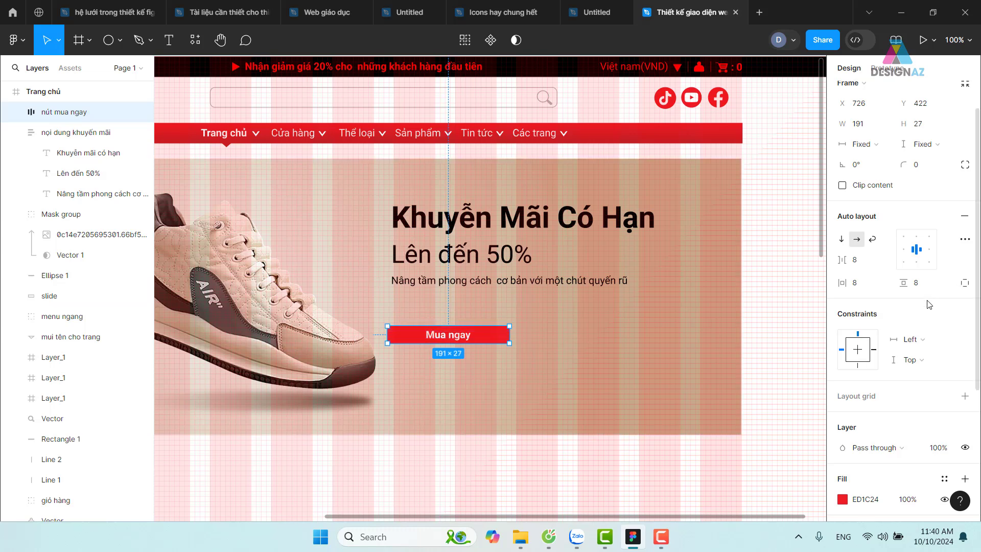
{"action": "left_click", "coordinate": [868, 144]}
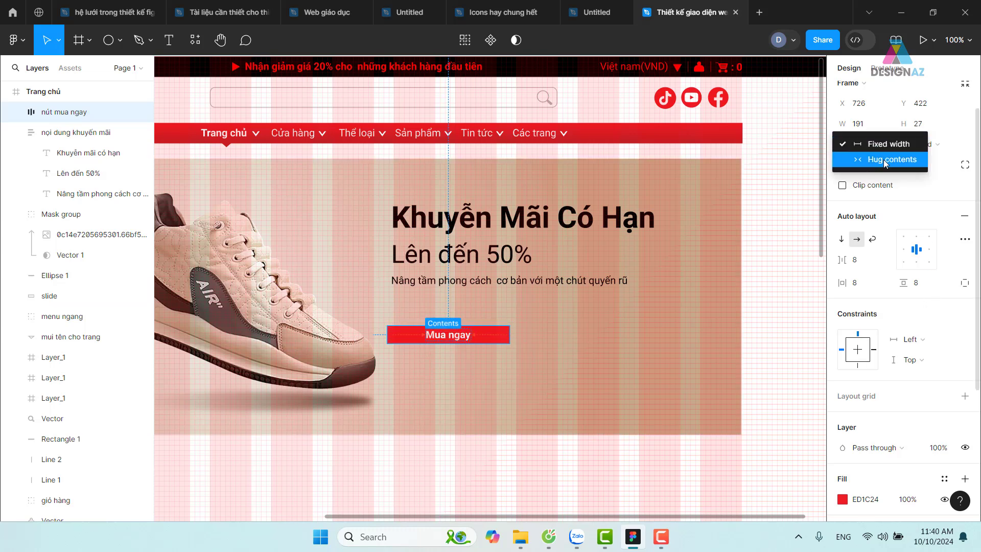
{"action": "left_click", "coordinate": [884, 159]}
{"action": "left_click", "coordinate": [920, 144]}
{"action": "left_click", "coordinate": [919, 160]}
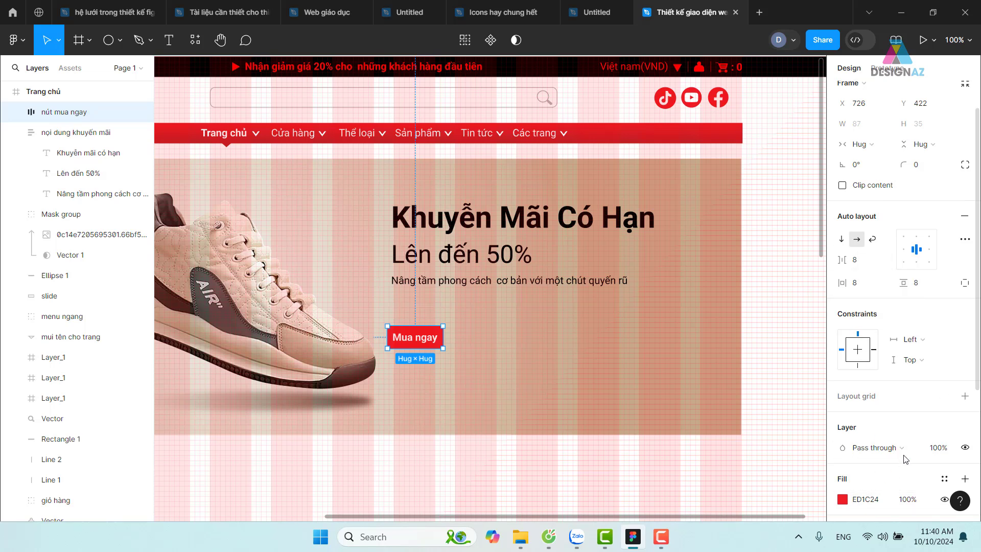
{"action": "scroll", "coordinate": [906, 458], "scroll_direction": "down", "scroll_amount": 4}
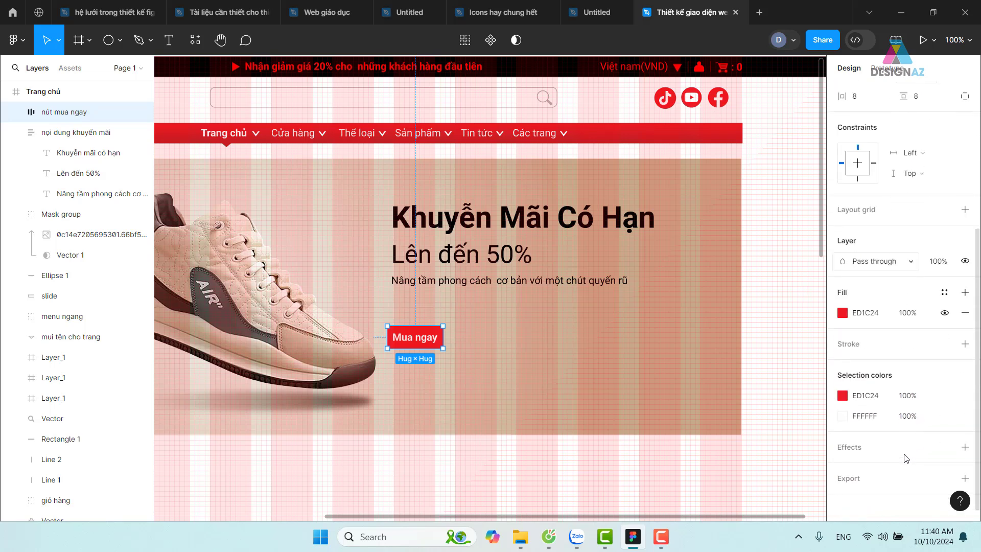
- Give the 'Mua ngay' button a corner radius of 8
{"action": "left_click", "coordinate": [809, 328]}
{"action": "left_click", "coordinate": [413, 342]}
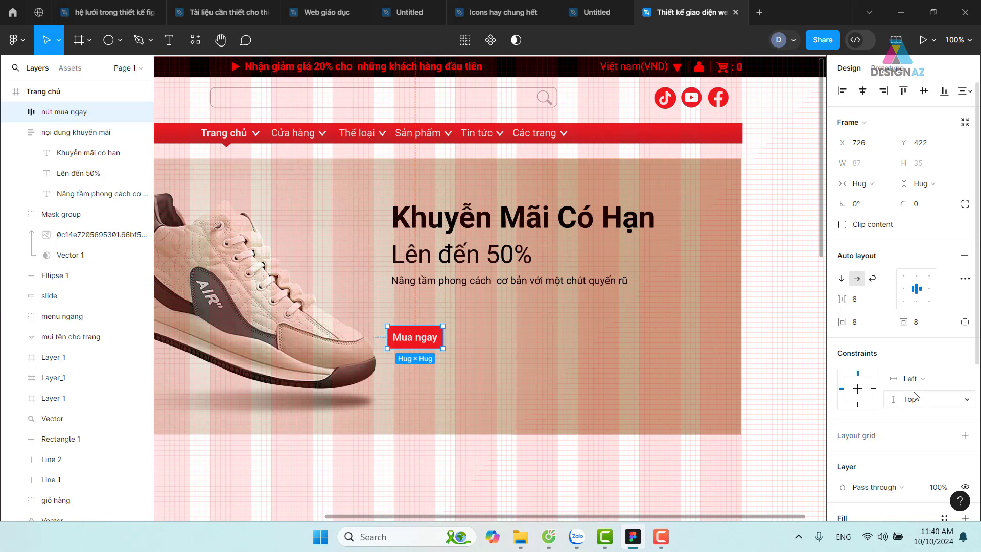
{"action": "scroll", "coordinate": [914, 396], "scroll_direction": "down", "scroll_amount": 4}
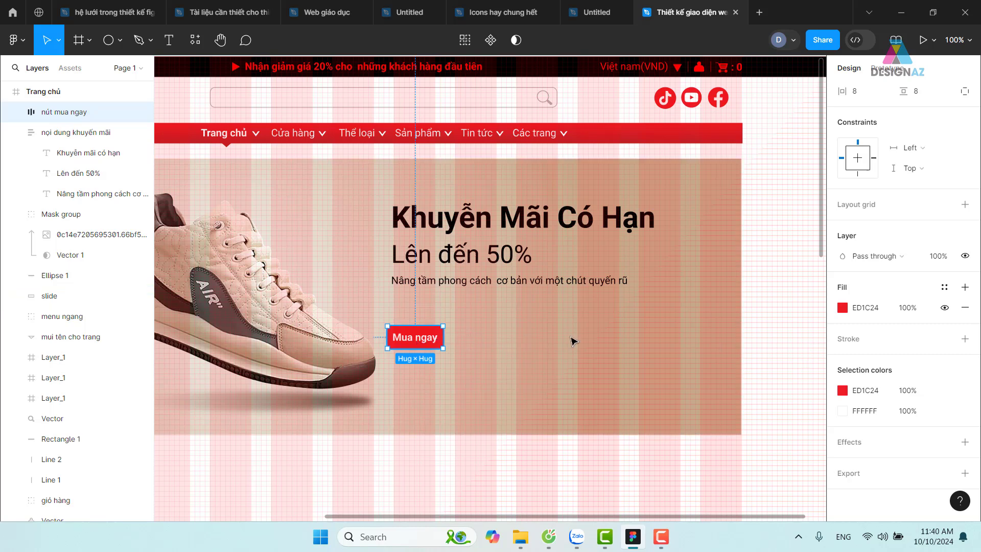
{"action": "scroll", "coordinate": [956, 229], "scroll_direction": "up", "scroll_amount": 3}
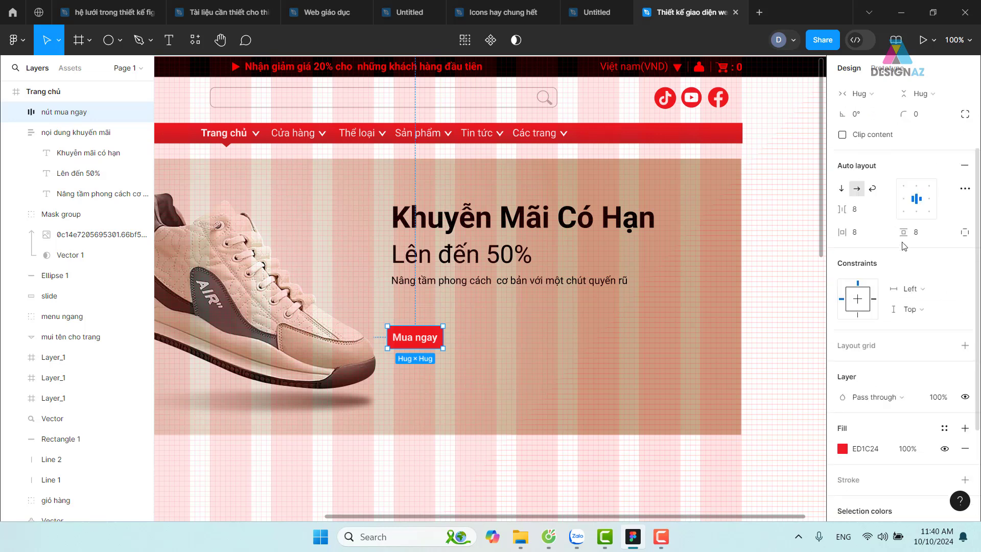
{"action": "scroll", "coordinate": [945, 225], "scroll_direction": "up", "scroll_amount": 2}
{"action": "left_click", "coordinate": [918, 207]}
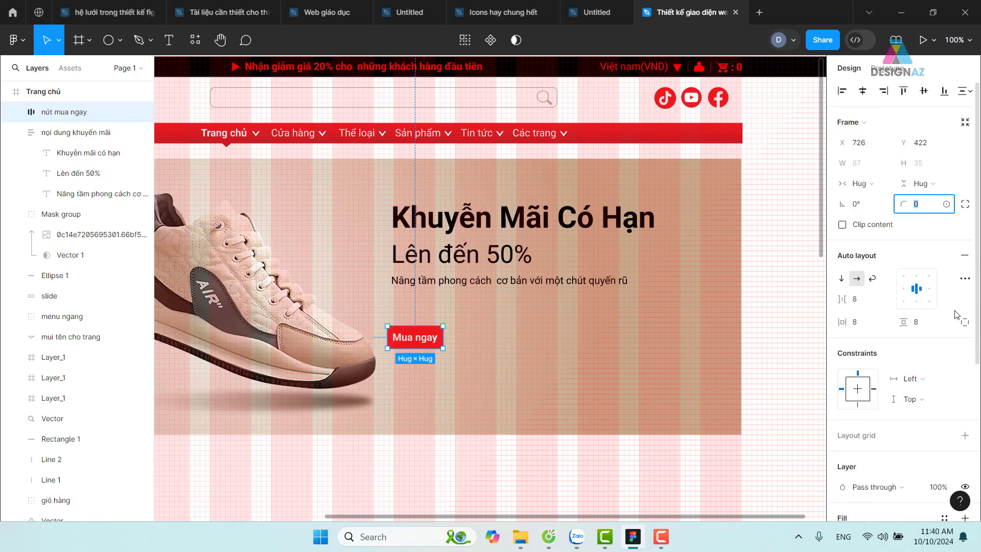
{"action": "type", "text": "8"}
{"action": "key", "text": "Return"}
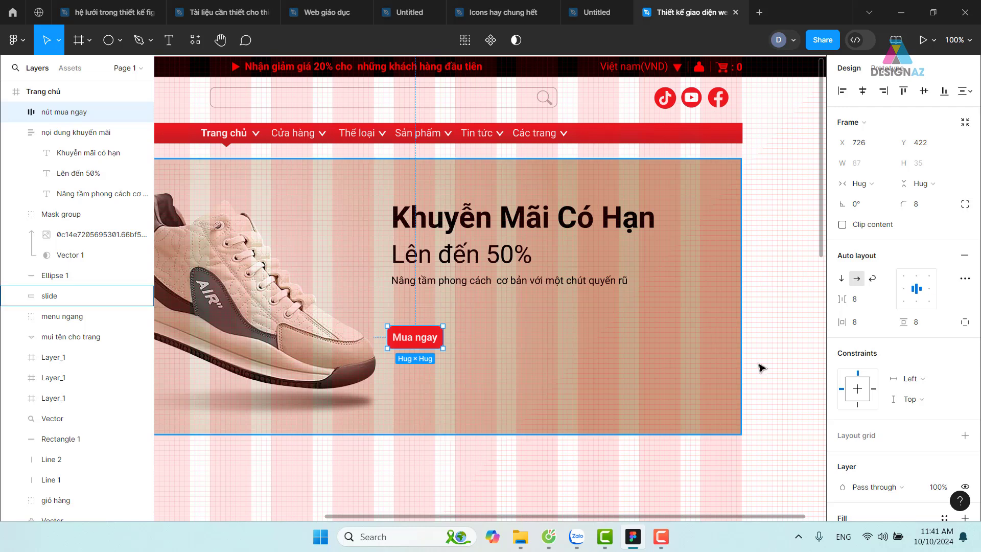
{"action": "key", "text": "Escape"}
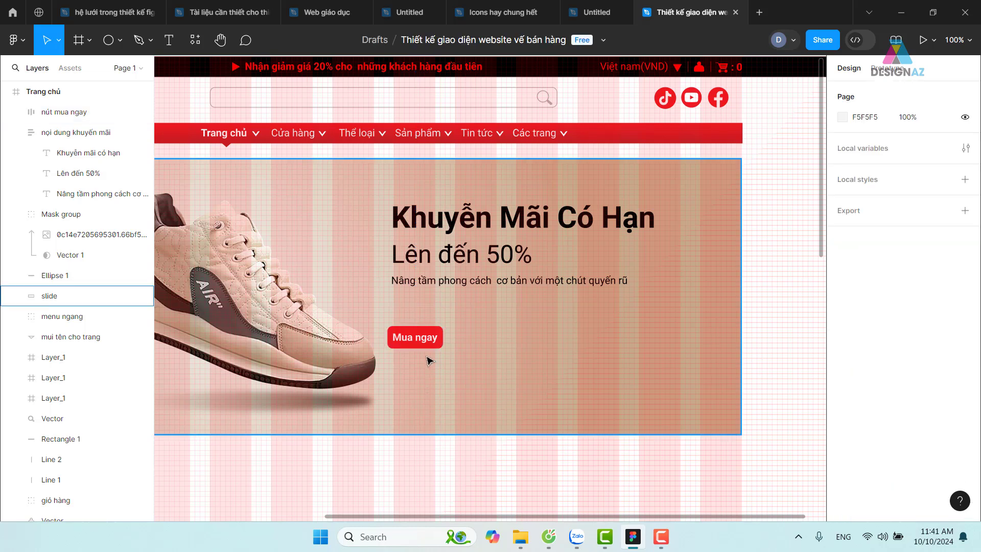
- Reselect the button and select its 'Mua ngay' label text layer
{"action": "left_click", "coordinate": [439, 348]}
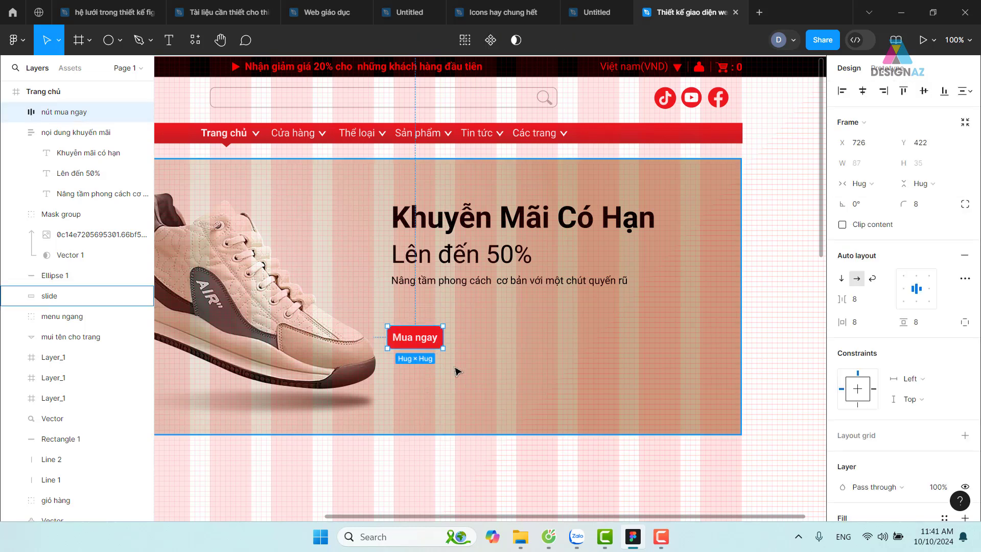
{"action": "left_click", "coordinate": [790, 338]}
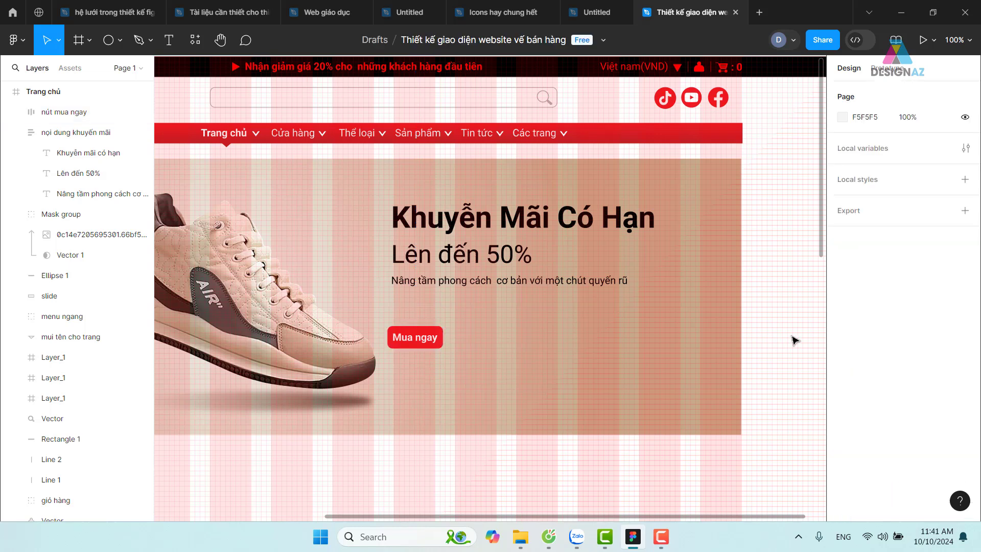
{"action": "left_click", "coordinate": [407, 342]}
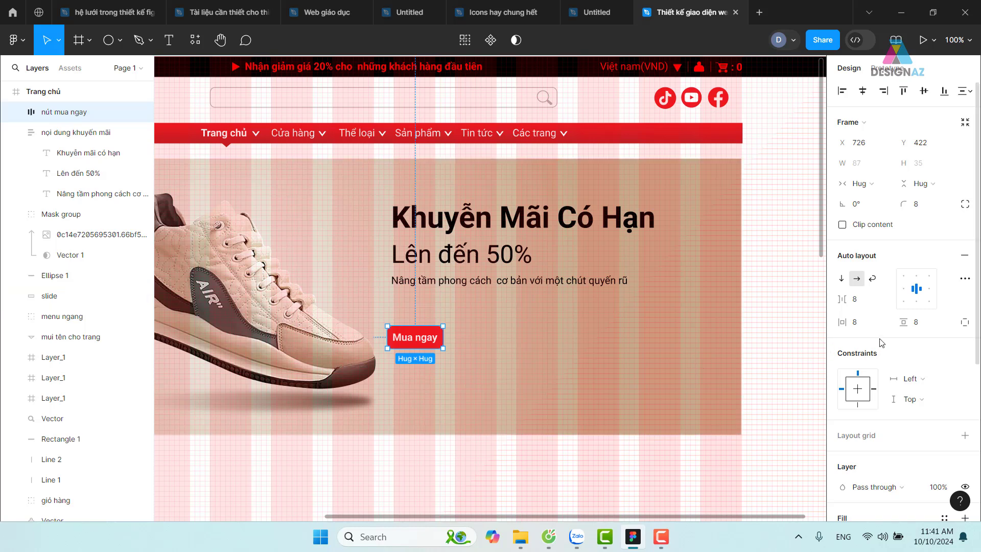
{"action": "scroll", "coordinate": [884, 343], "scroll_direction": "down", "scroll_amount": 4}
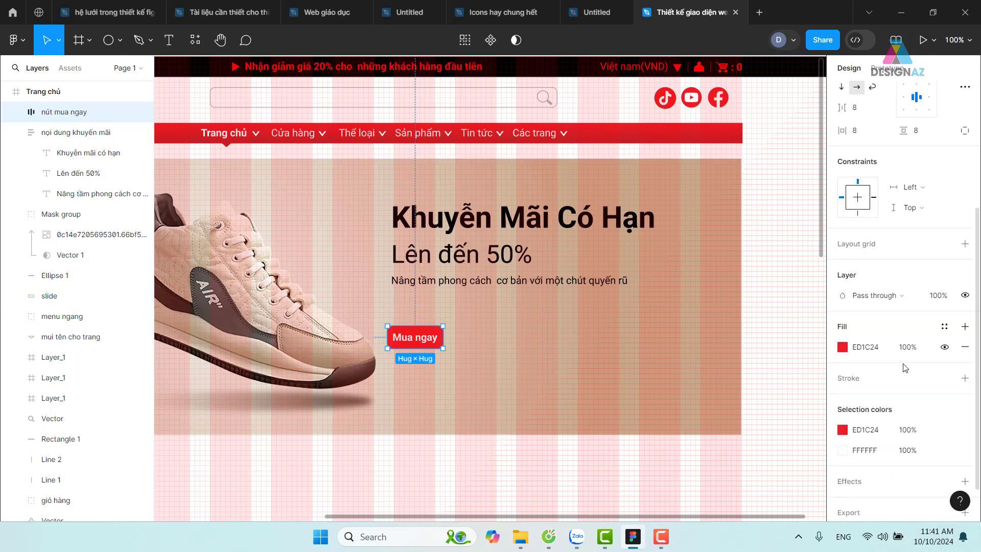
{"action": "scroll", "coordinate": [906, 368], "scroll_direction": "down", "scroll_amount": 1}
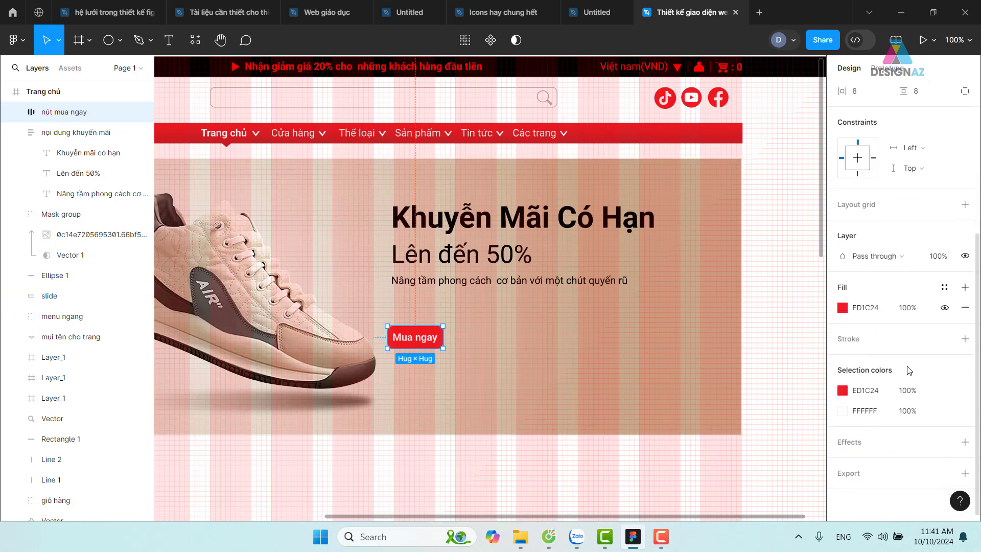
{"action": "scroll", "coordinate": [908, 369], "scroll_direction": "up", "scroll_amount": 2}
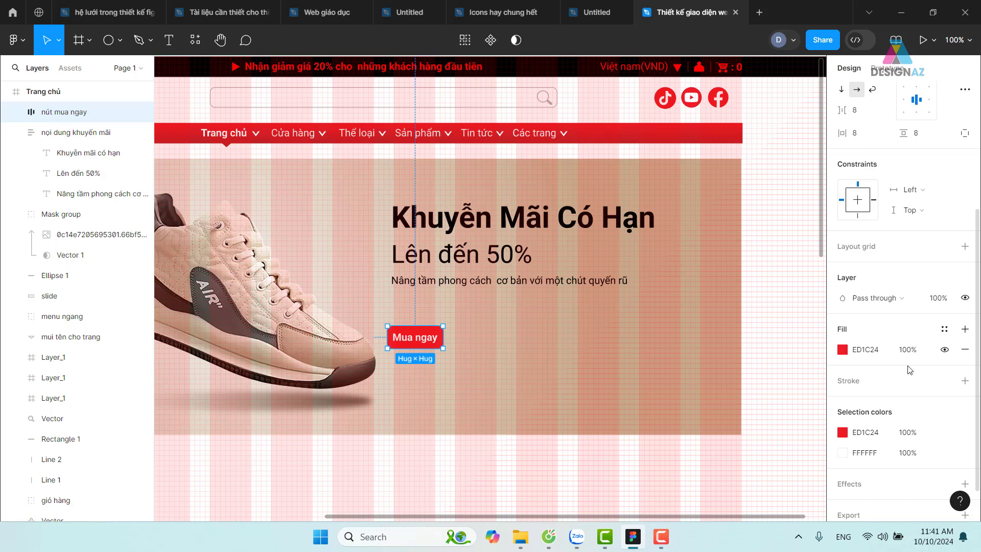
{"action": "double_click", "coordinate": [422, 344]}
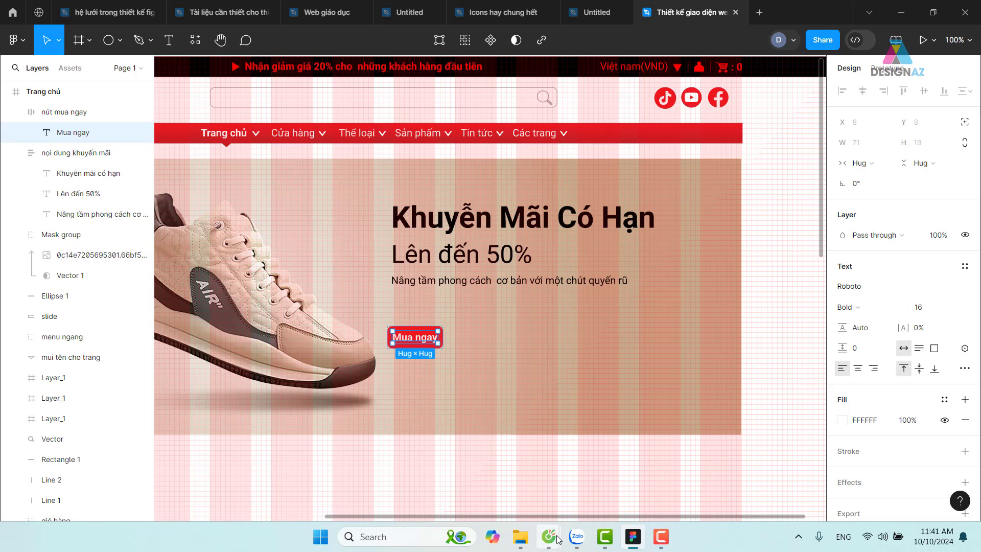
{"action": "mouse_move", "coordinate": [548, 536]}
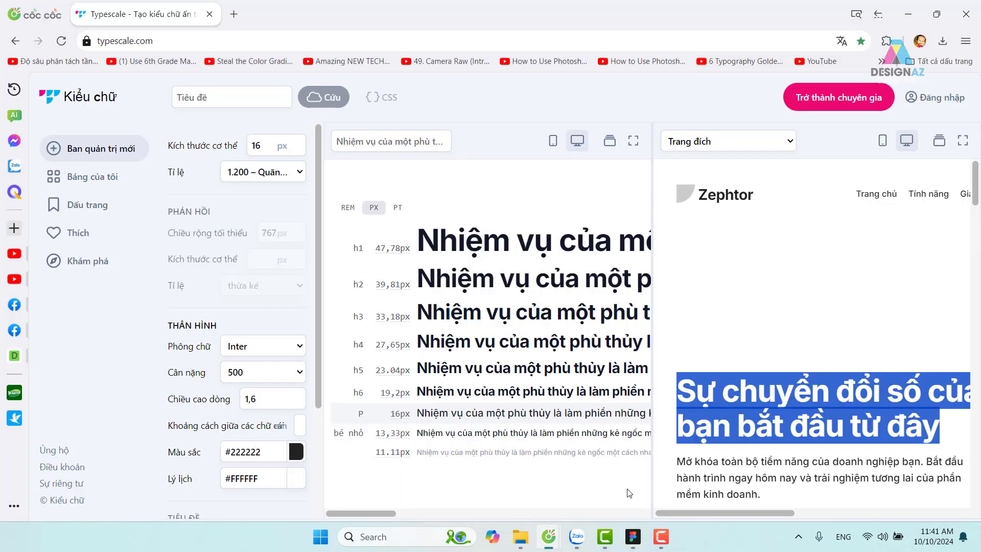
- Check Typescale in the browser, then set the 'Mua ngay' label's font size to 23
{"action": "left_click", "coordinate": [617, 486]}
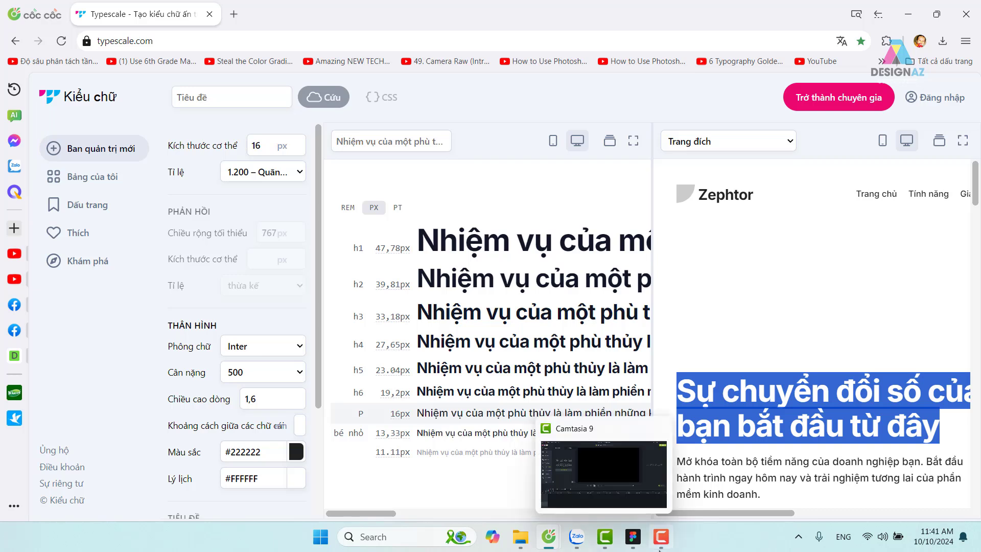
{"action": "mouse_move", "coordinate": [633, 536]}
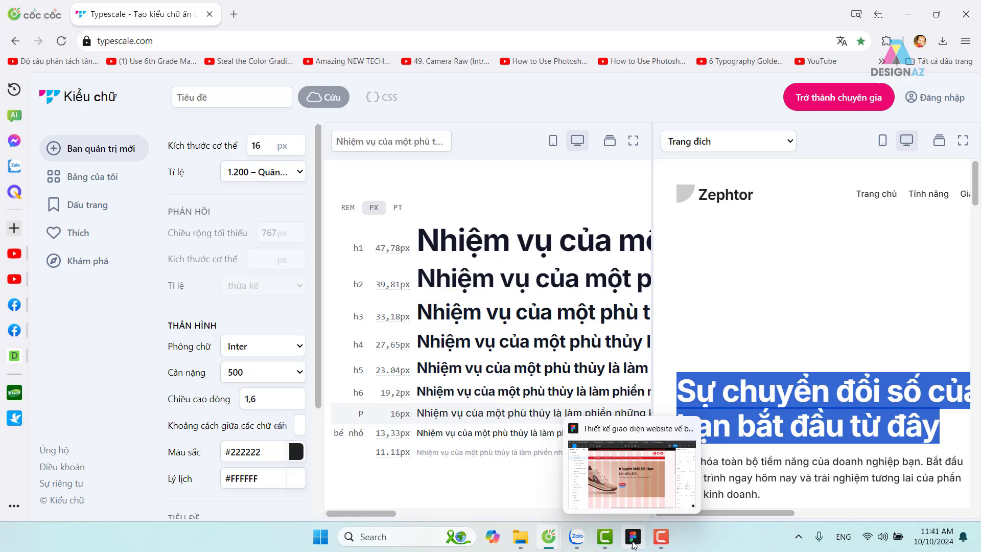
{"action": "left_click", "coordinate": [633, 543]}
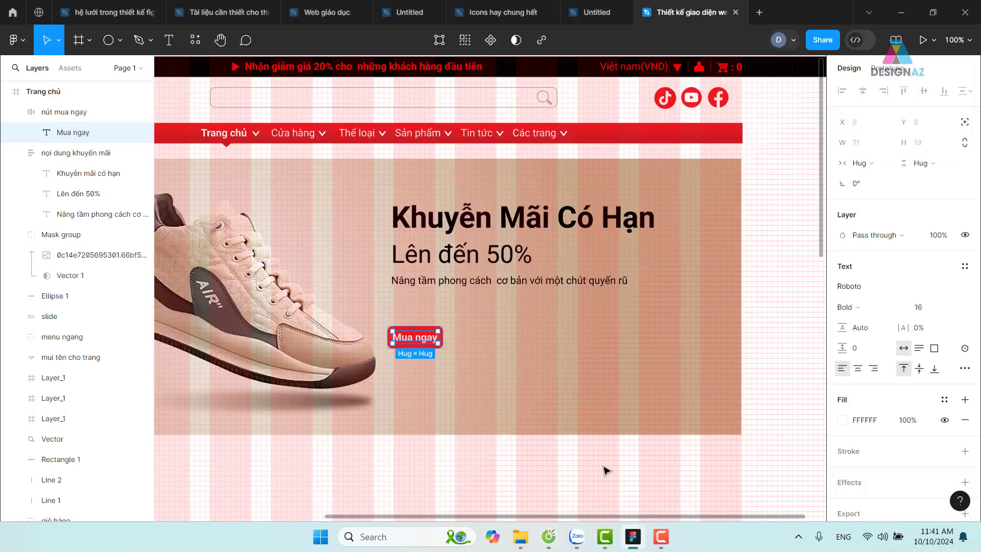
{"action": "left_click", "coordinate": [923, 309]}
{"action": "type", "text": "23"}
{"action": "key", "text": "Return"}
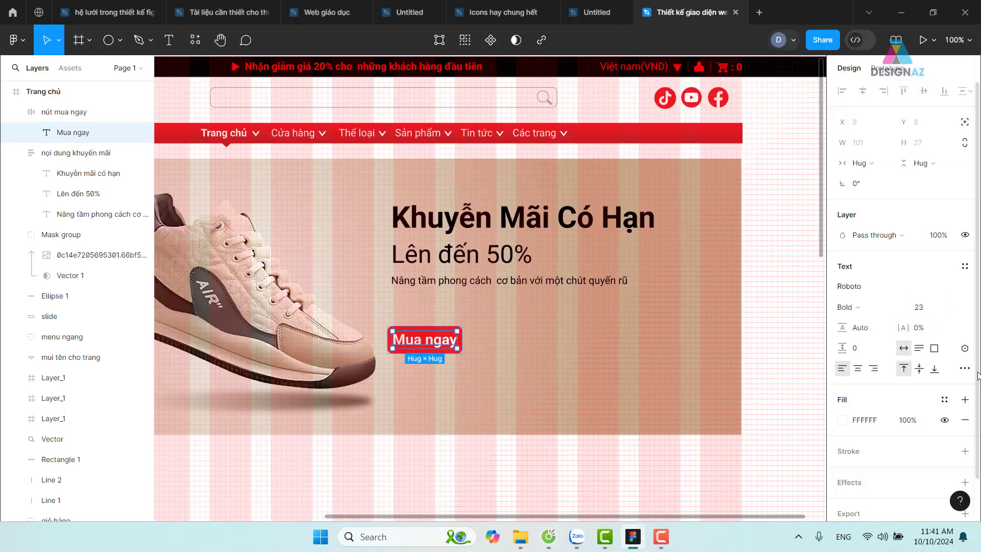
{"action": "left_click", "coordinate": [804, 384]}
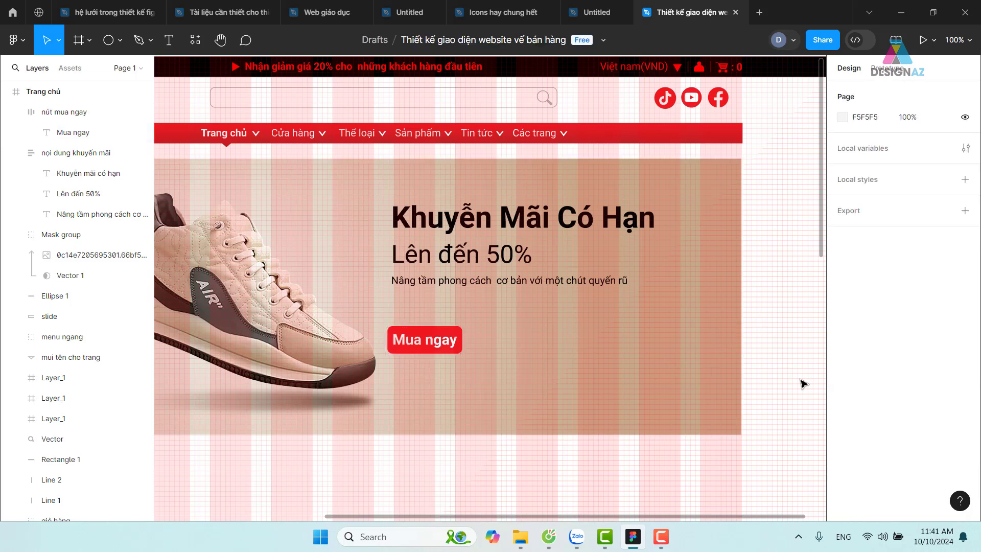
- Nudge the Mua ngay button slightly right under the promo text
{"action": "left_click", "coordinate": [461, 335]}
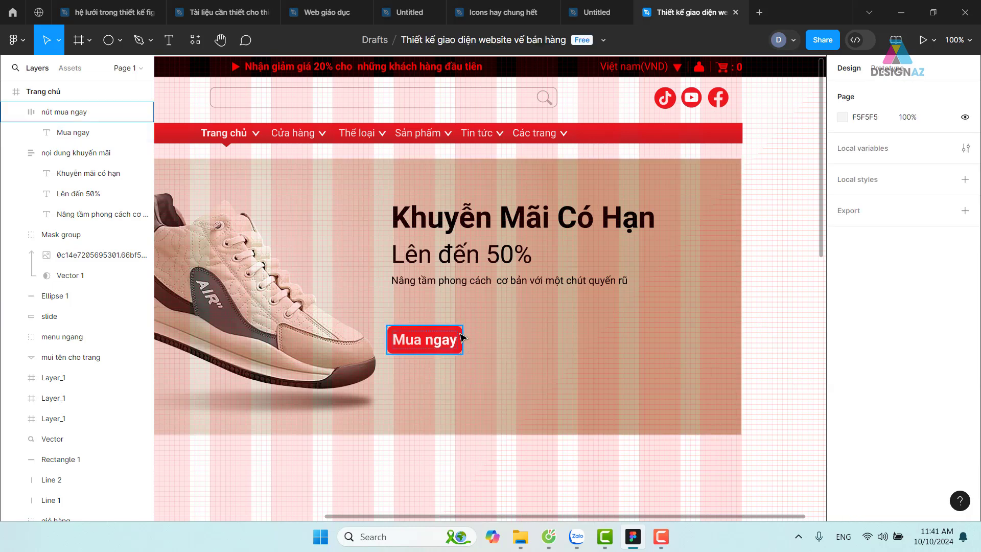
{"action": "left_click", "coordinate": [461, 337]}
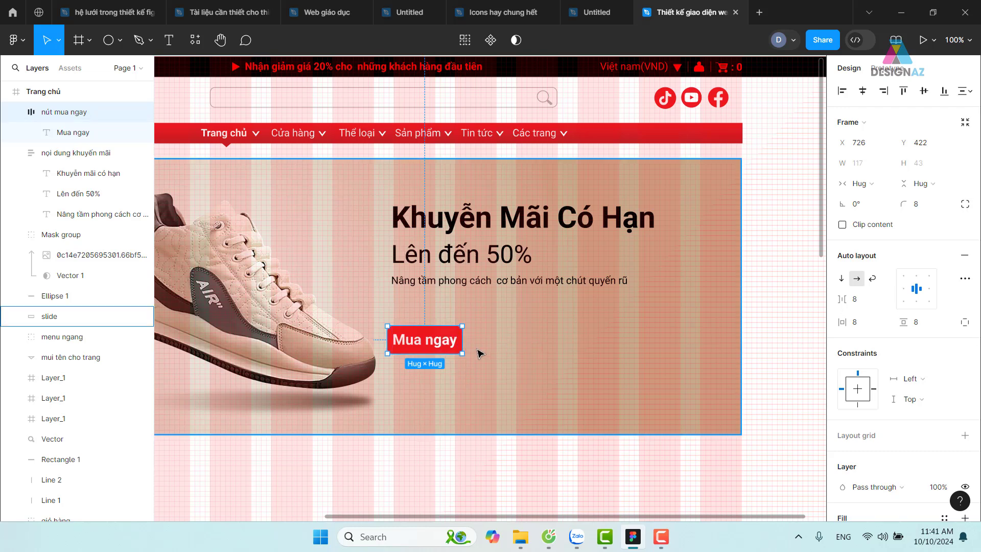
{"action": "left_click", "coordinate": [783, 327]}
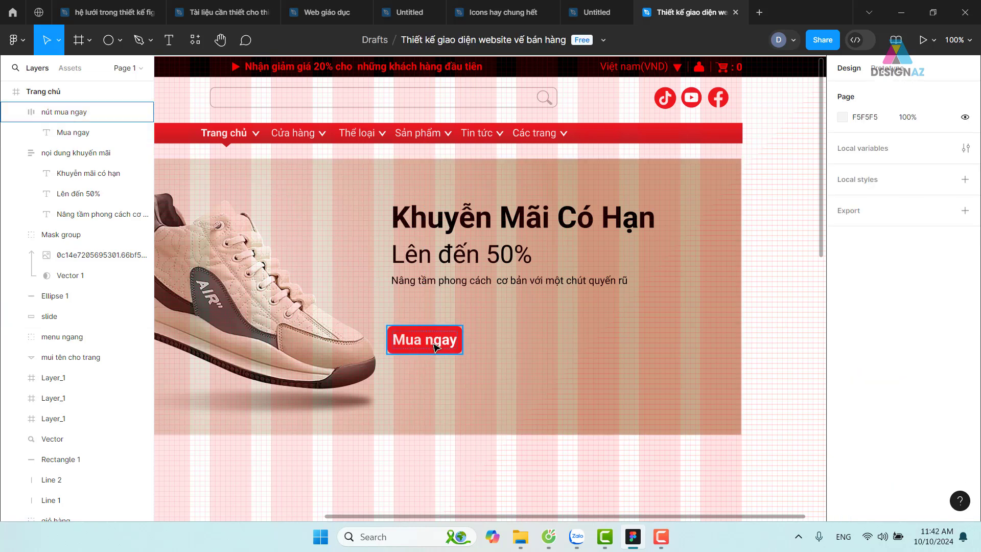
{"action": "left_click_drag", "start_coordinate": [436, 347], "coordinate": [444, 349]}
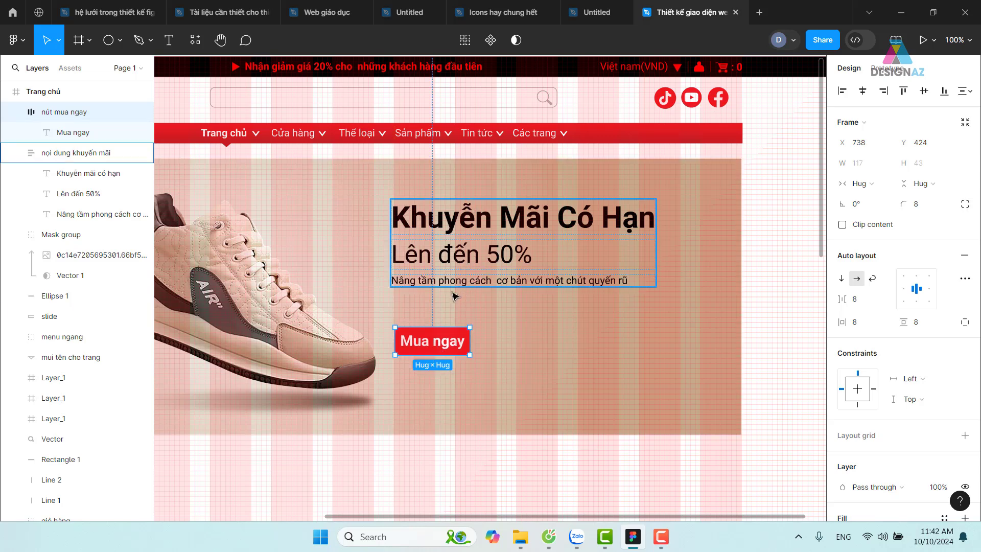
- Try a line spacing of 16 on the promo text, then revert it to 8
{"action": "left_click", "coordinate": [457, 284]}
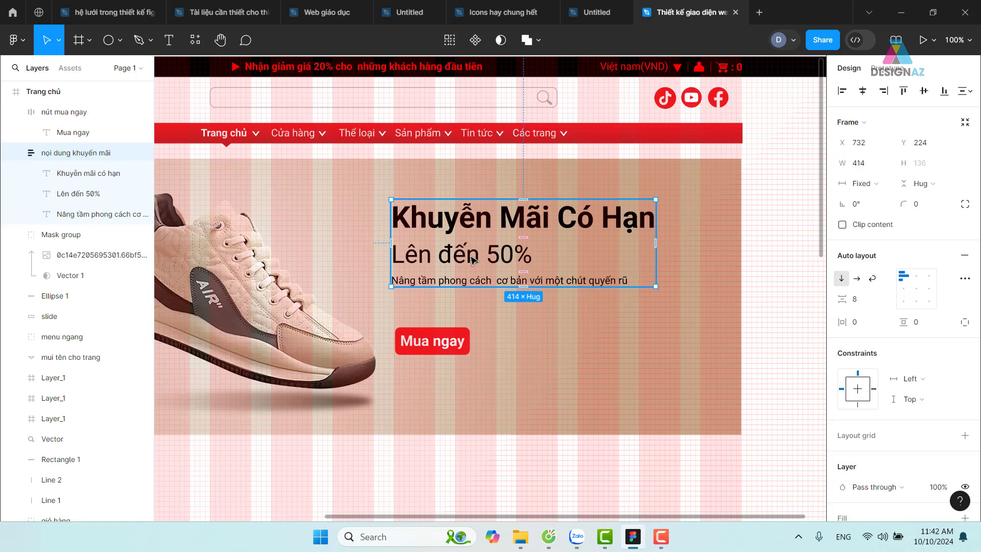
{"action": "left_click", "coordinate": [857, 301]}
{"action": "type", "text": "16"}
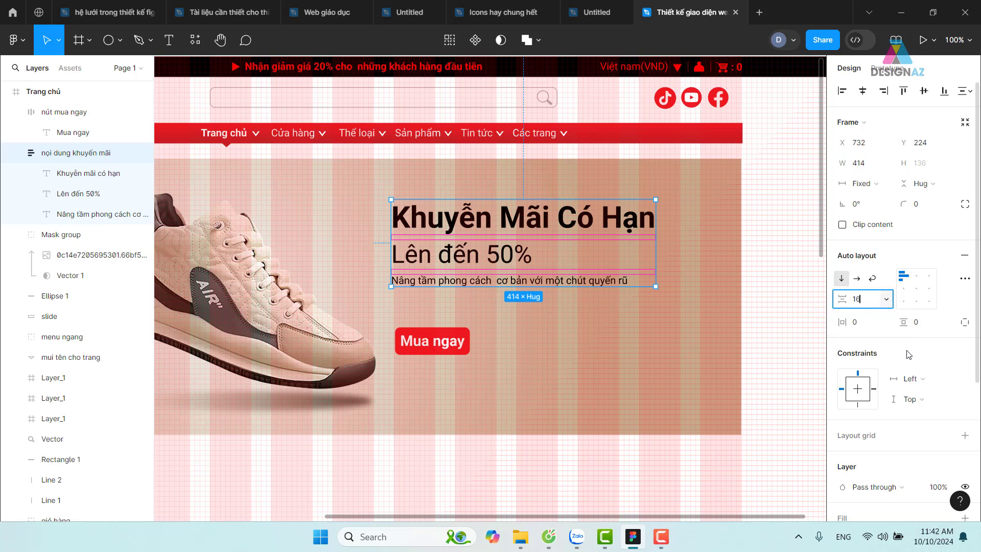
{"action": "key", "text": "Return"}
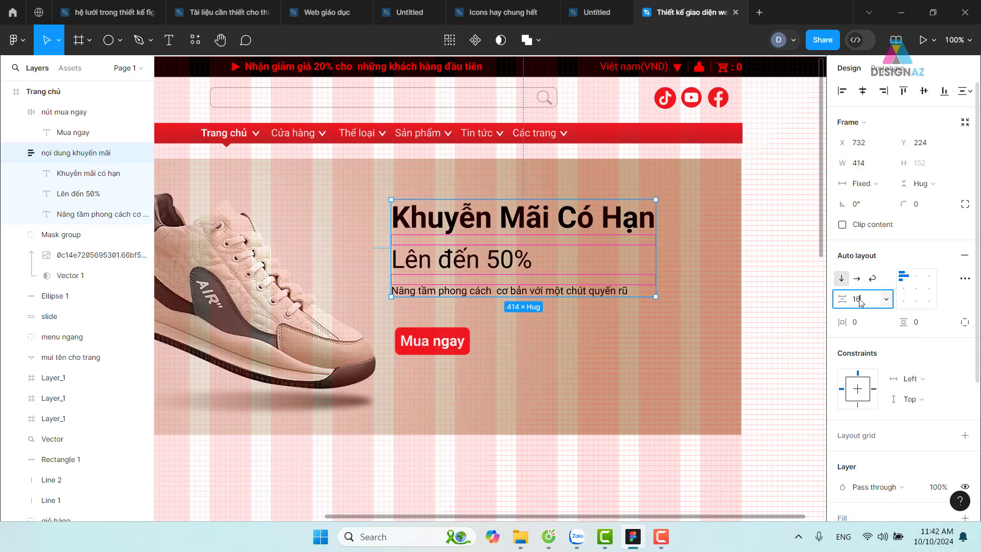
{"action": "left_click", "coordinate": [860, 302]}
{"action": "key", "text": "Escape"}
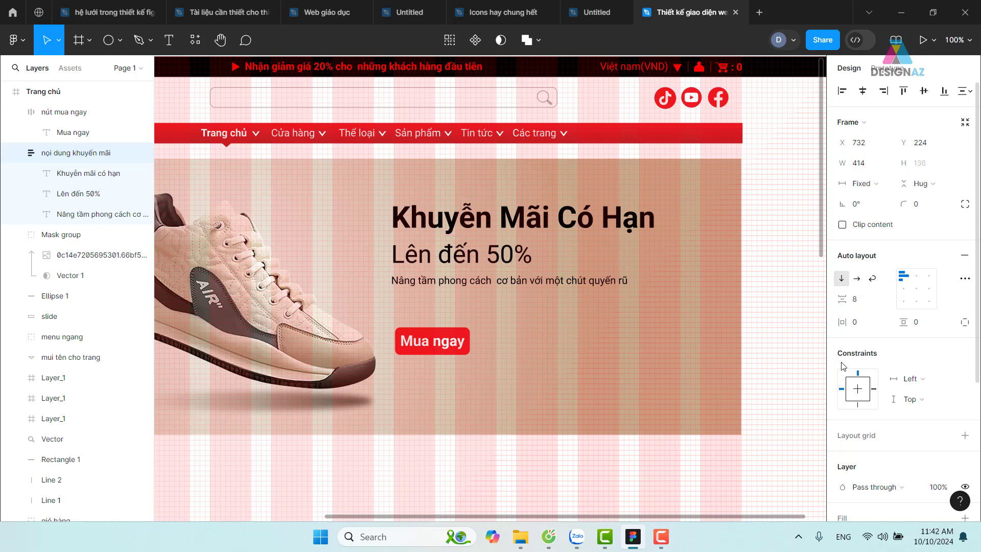
{"action": "key", "text": "ctrl+z"}
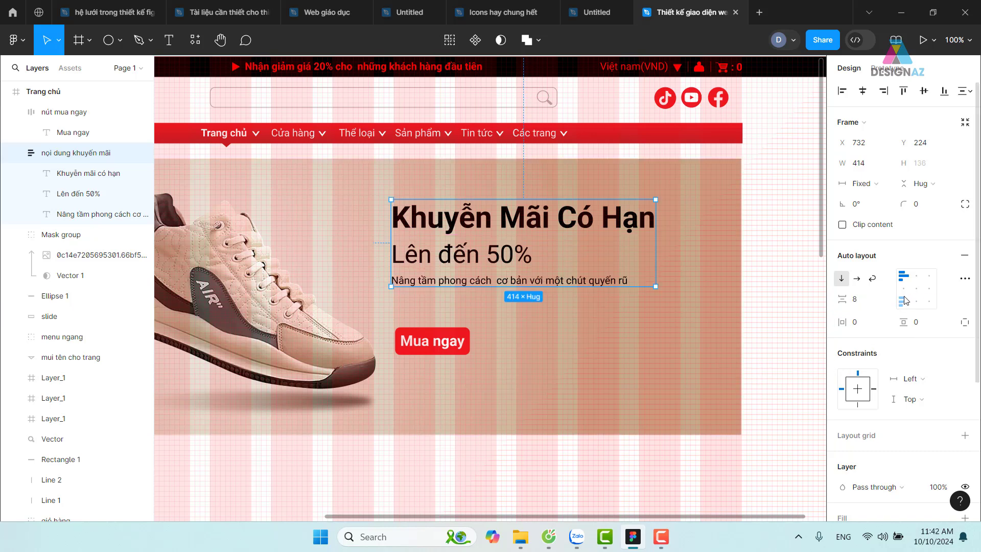
- Try other promo text alignments, keep left alignment, and select both text and button
{"action": "left_click", "coordinate": [903, 289]}
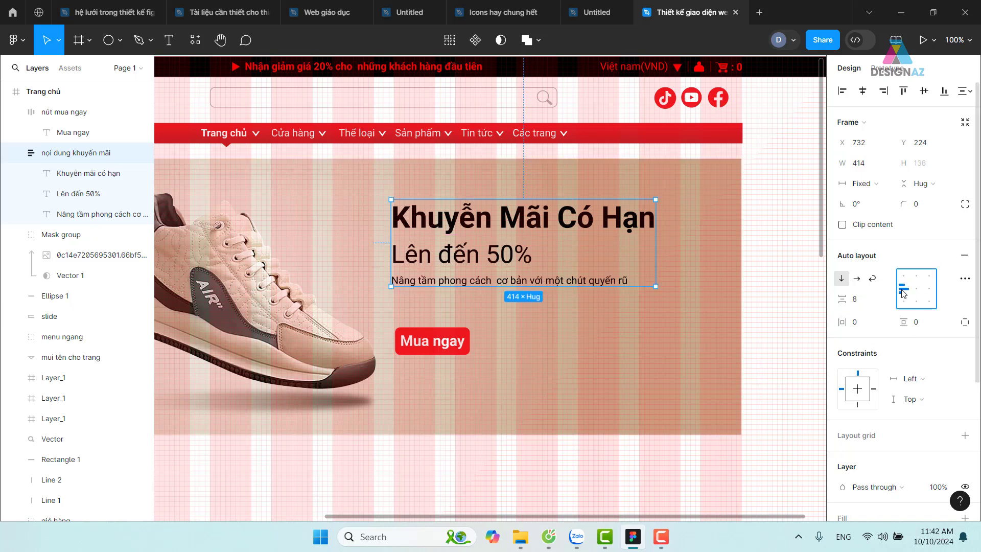
{"action": "left_click", "coordinate": [932, 291]}
{"action": "left_click", "coordinate": [929, 275]}
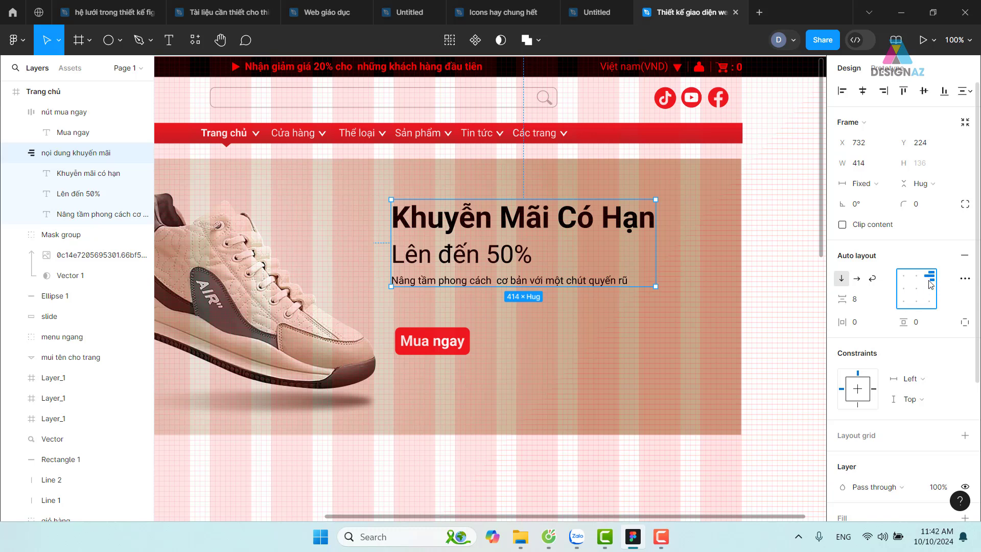
{"action": "left_click", "coordinate": [901, 291]}
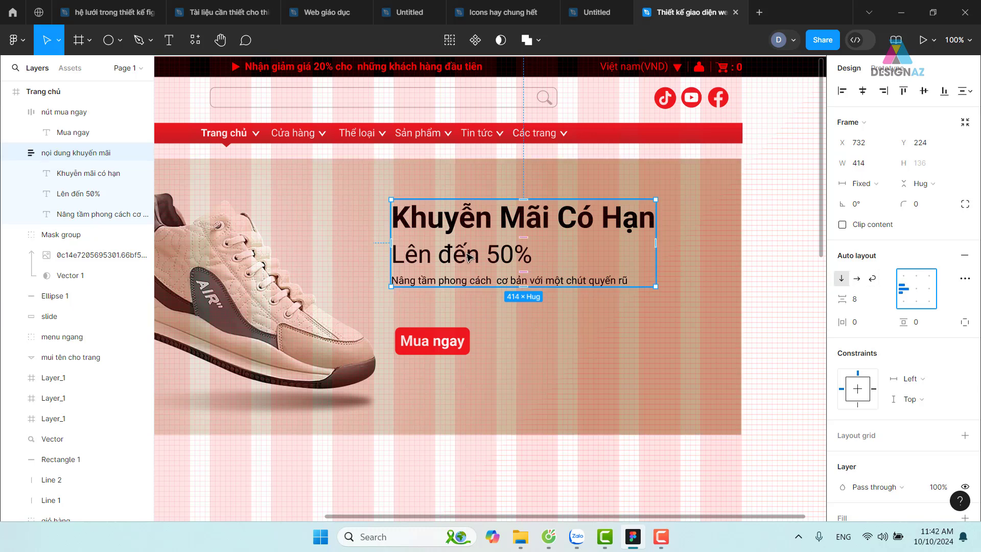
{"action": "mouse_move", "coordinate": [64, 112]}
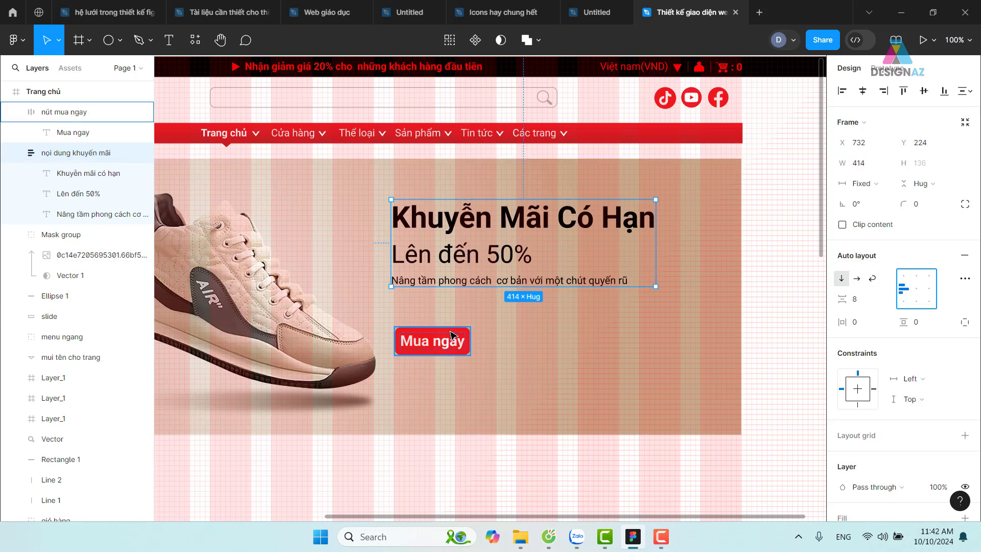
{"action": "left_click", "coordinate": [451, 336], "text": "shift"}
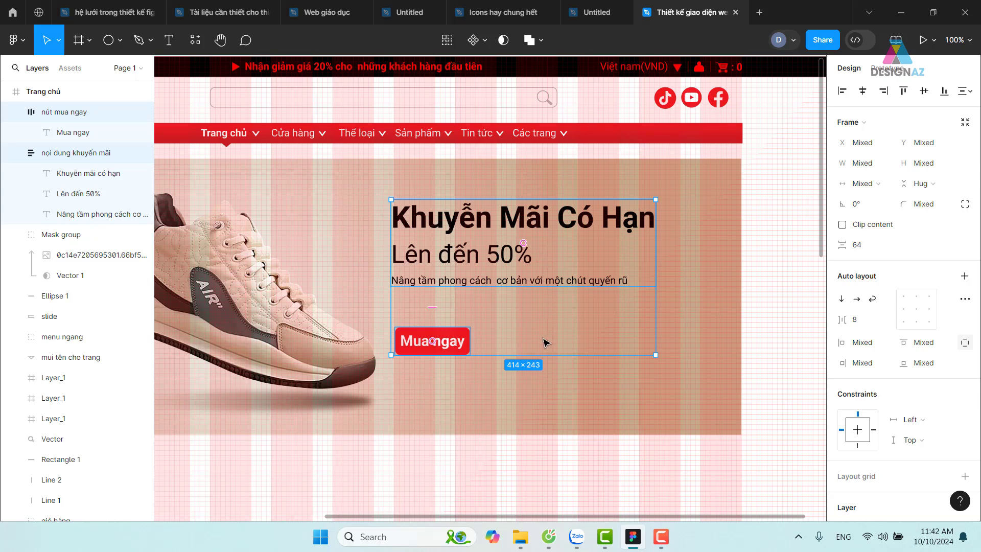
- Wrap the promo text and Mua ngay button in auto layout with a 32 gap, moved lower and right
{"action": "right_click", "coordinate": [449, 347]}
{"action": "mouse_move", "coordinate": [491, 335]}
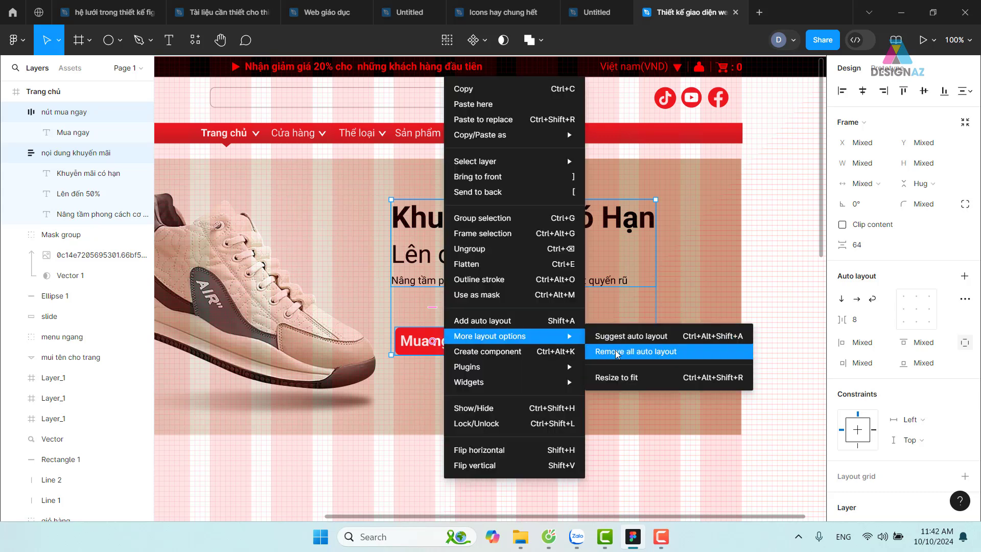
{"action": "left_click", "coordinate": [566, 321]}
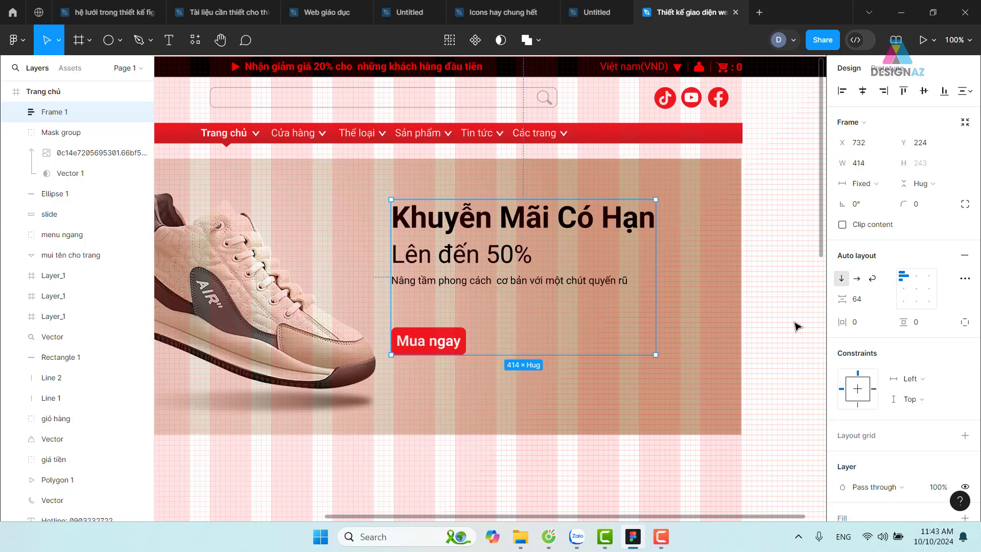
{"action": "left_click", "coordinate": [859, 303]}
{"action": "type", "text": "3"}
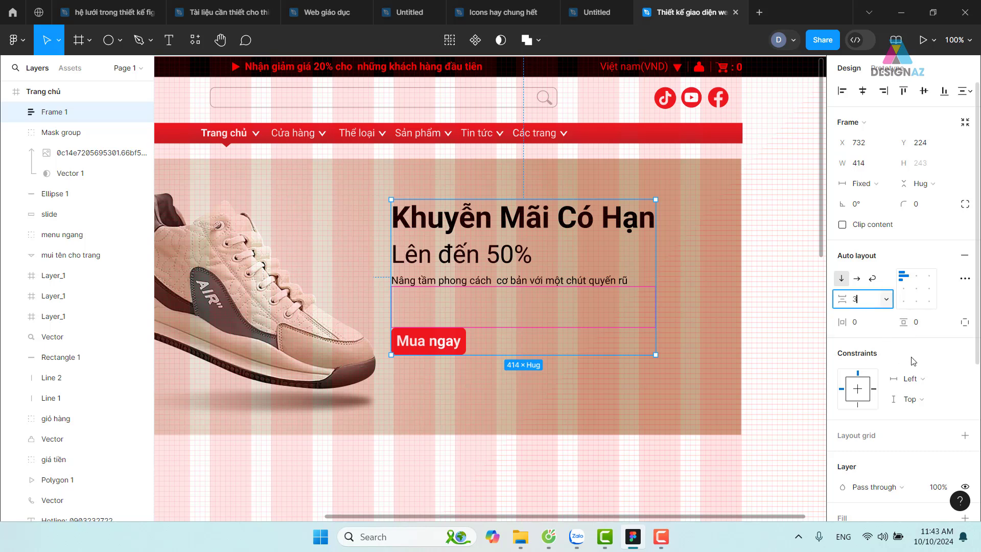
{"action": "type", "text": "2"}
{"action": "key", "text": "Return"}
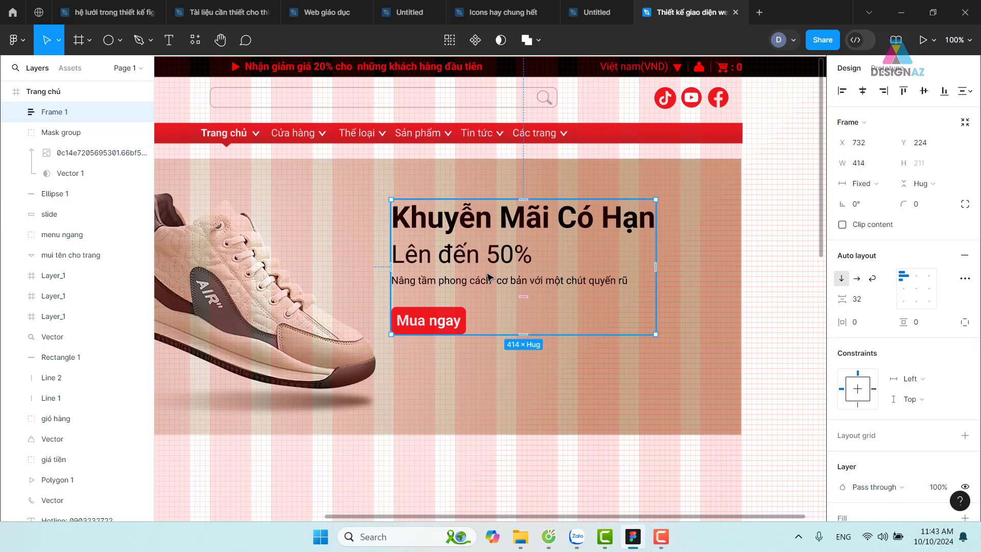
{"action": "left_click_drag", "start_coordinate": [471, 262], "coordinate": [475, 289]}
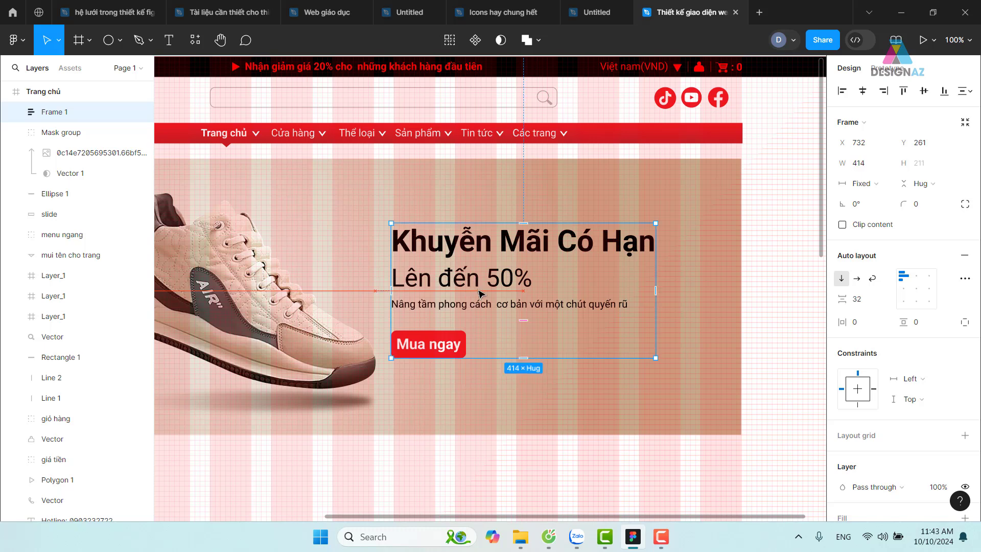
{"action": "left_click_drag", "start_coordinate": [446, 285], "coordinate": [451, 287]}
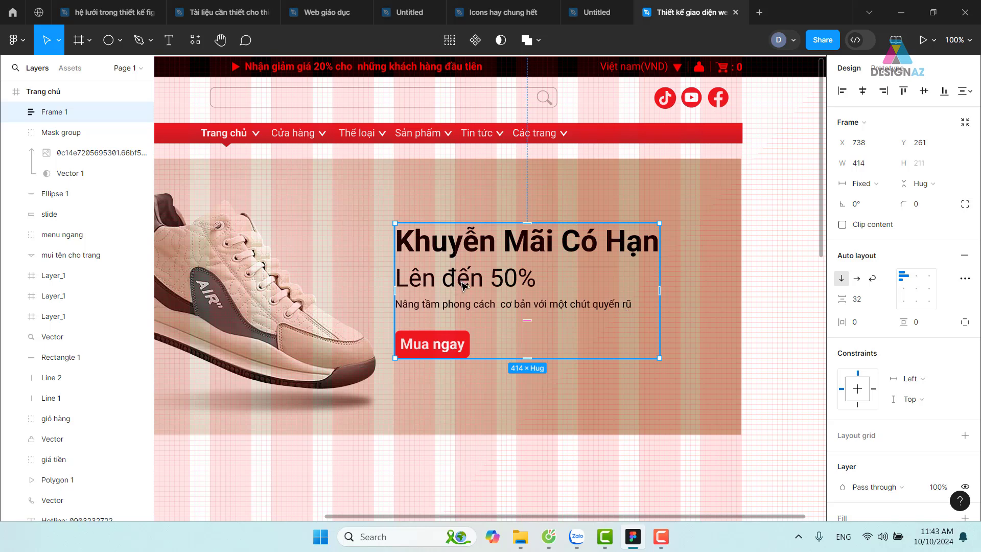
{"action": "double_click", "coordinate": [472, 246]}
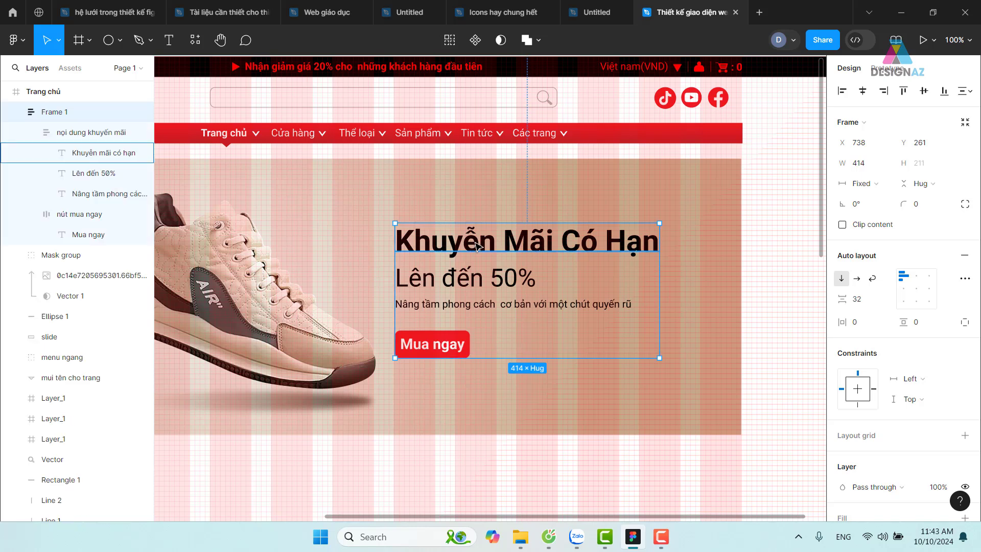
{"action": "left_click", "coordinate": [95, 134]}
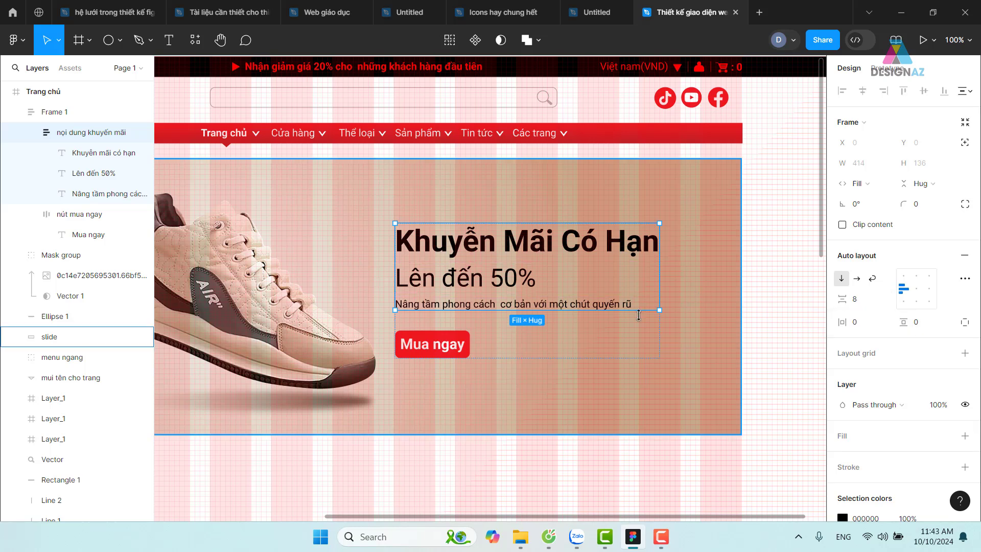
{"action": "left_click", "coordinate": [462, 348]}
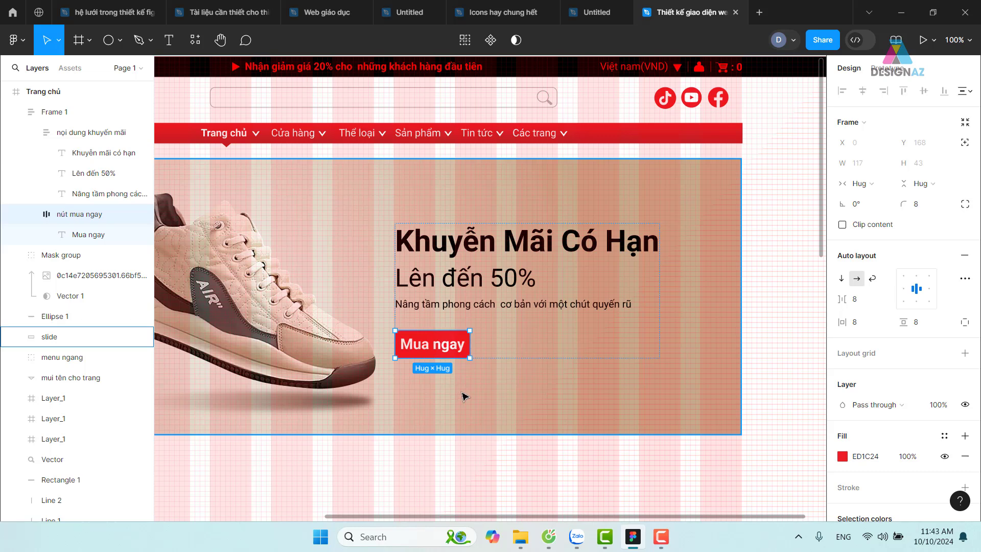
{"action": "key", "text": "Escape"}
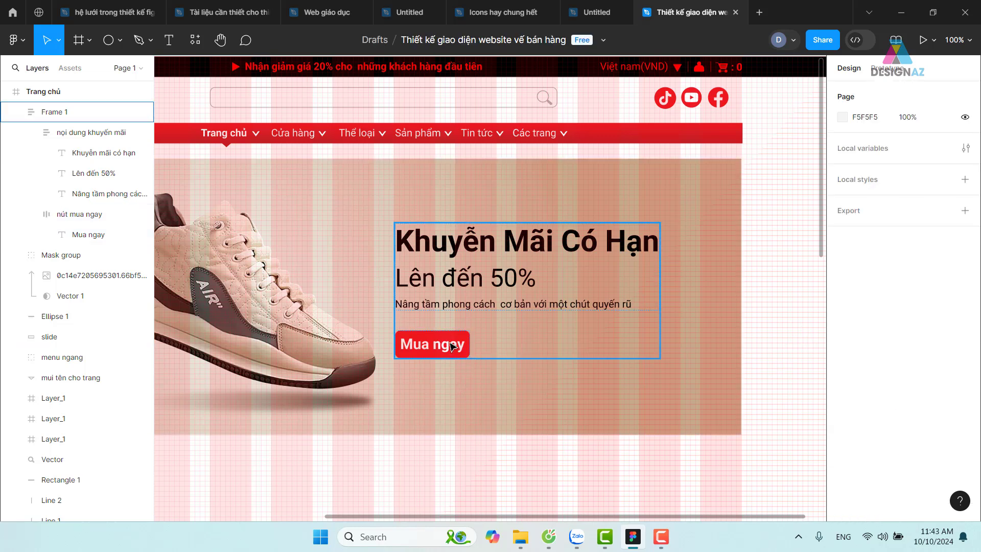
{"action": "left_click", "coordinate": [482, 281]}
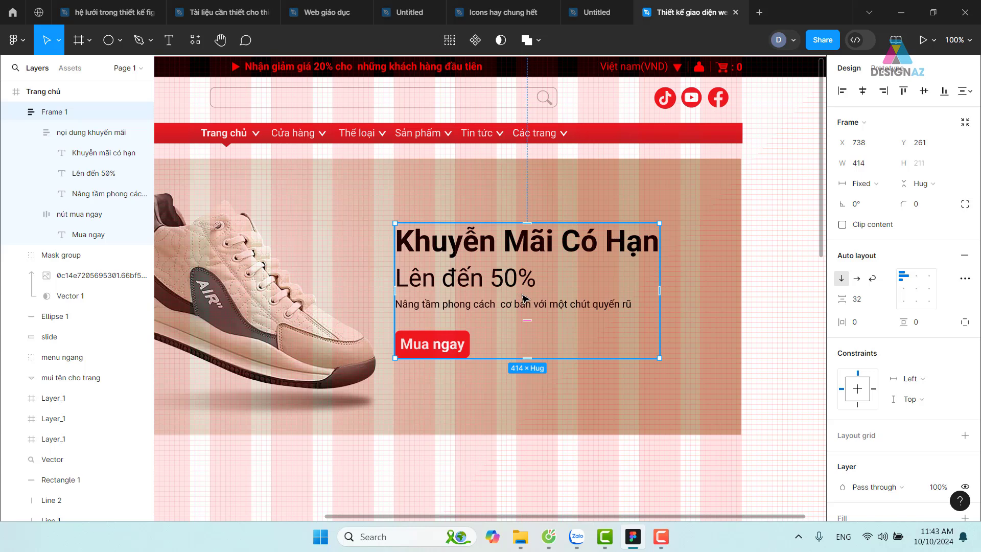
- Group the shoe Mask group and its Ellipse 1 shadow into Group 1
{"action": "scroll", "coordinate": [485, 316], "scroll_direction": "left", "scroll_amount": 3}
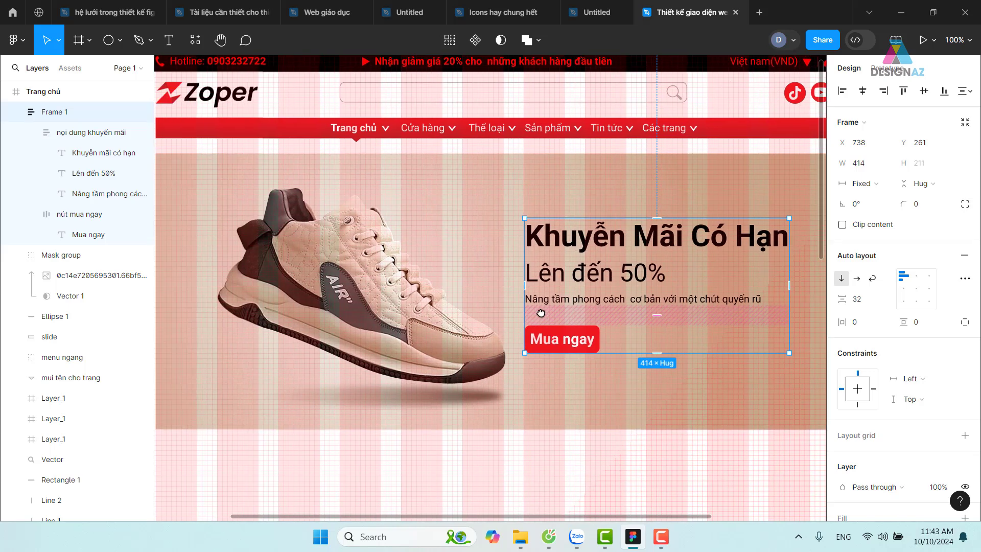
{"action": "left_click", "coordinate": [453, 333]}
{"action": "left_click", "coordinate": [472, 397], "text": "shift"}
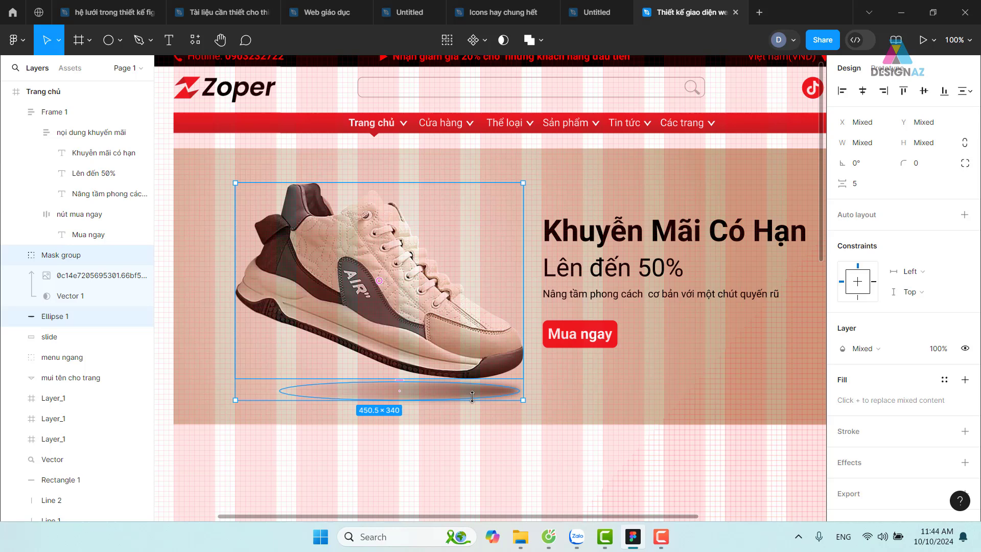
{"action": "key", "text": "ctrl+g"}
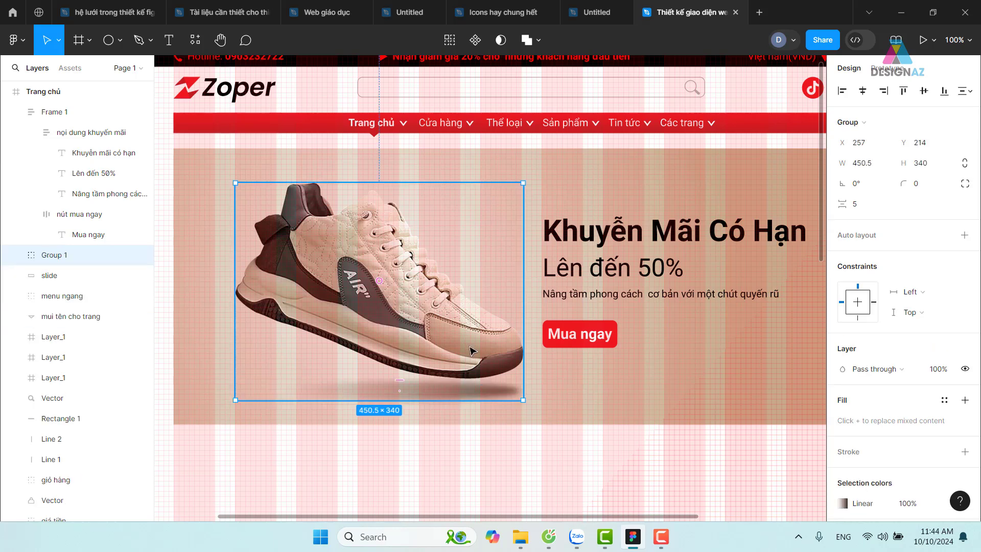
- Select both the shoe Group 1 and the promo Frame 1
{"action": "left_click", "coordinate": [604, 235]}
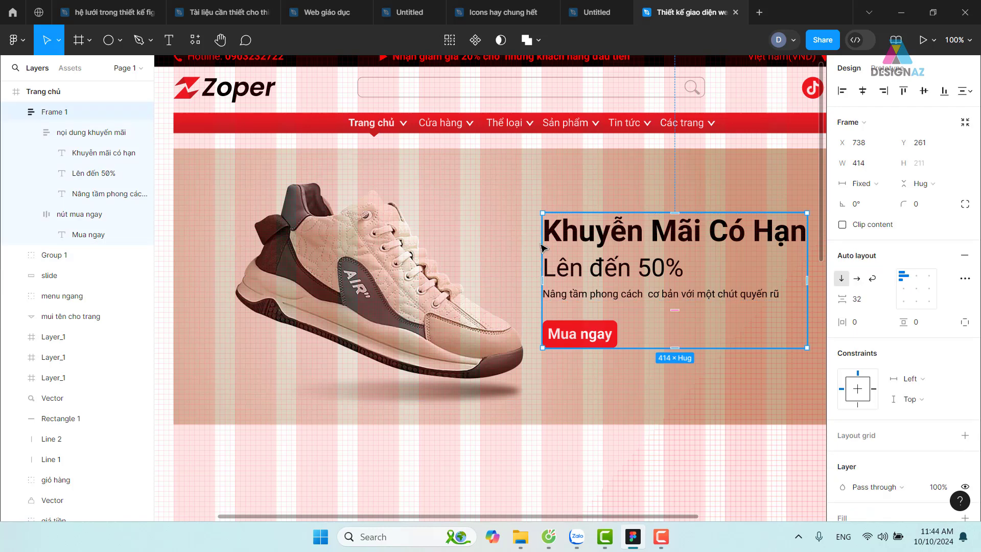
{"action": "left_click", "coordinate": [416, 283]}
{"action": "left_click", "coordinate": [635, 235], "text": "shift"}
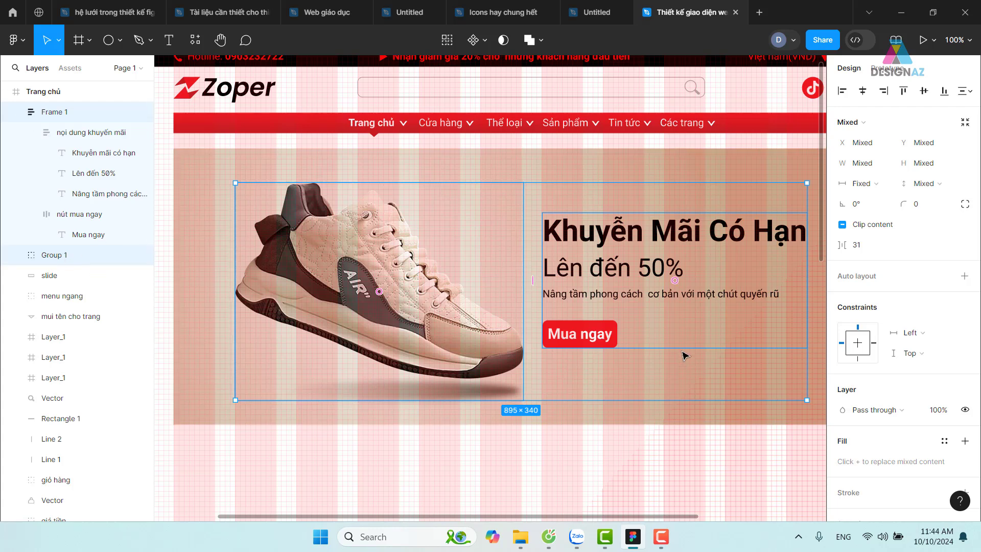
- Wrap the shoe and promo text in horizontal auto layout, vertically centred with a 32 gap
{"action": "right_click", "coordinate": [641, 226]}
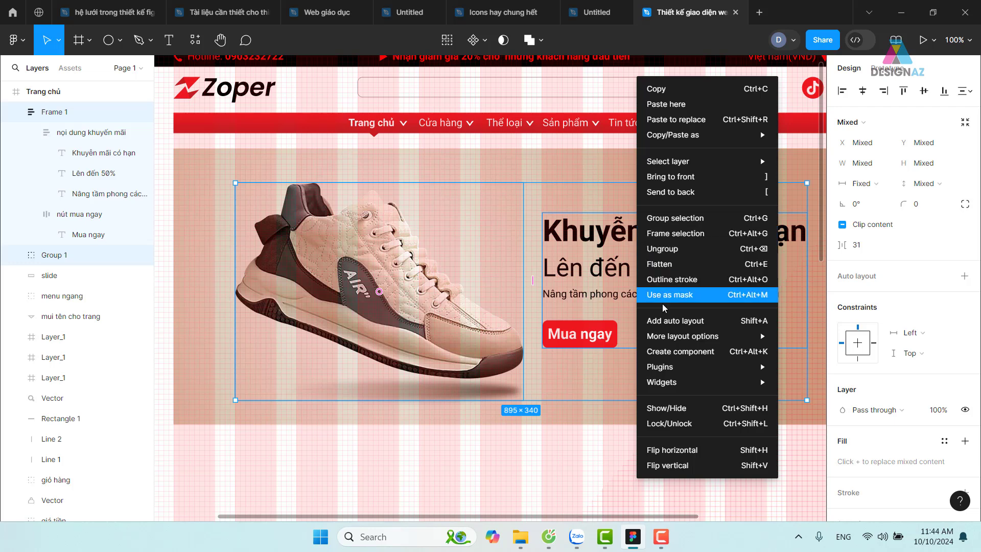
{"action": "left_click", "coordinate": [667, 321]}
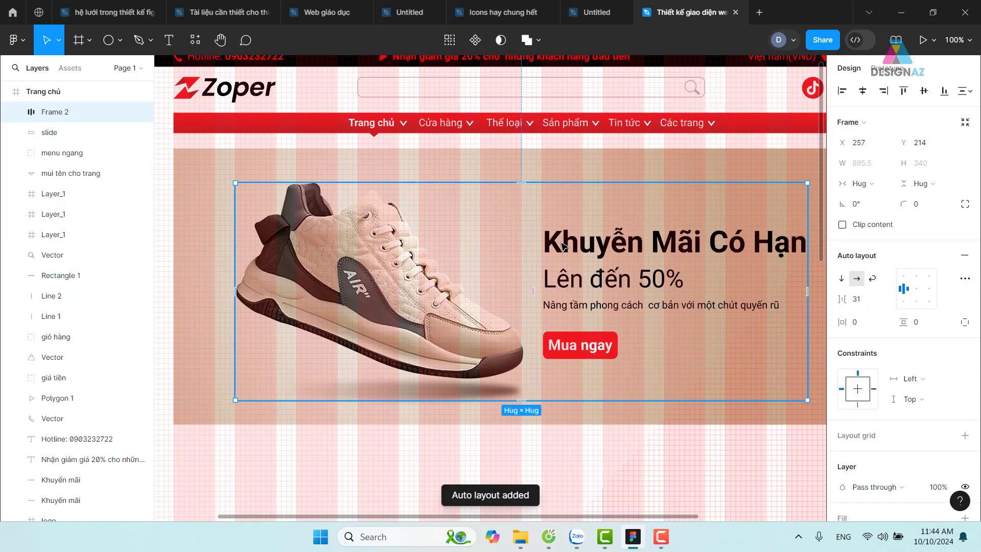
{"action": "scroll", "coordinate": [677, 285], "scroll_direction": "right", "scroll_amount": 2}
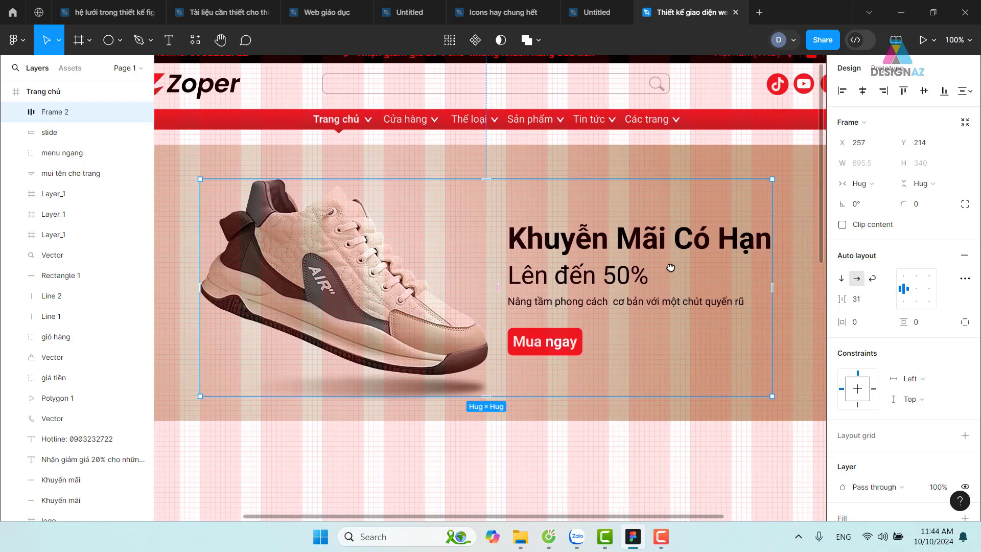
{"action": "left_click", "coordinate": [905, 276]}
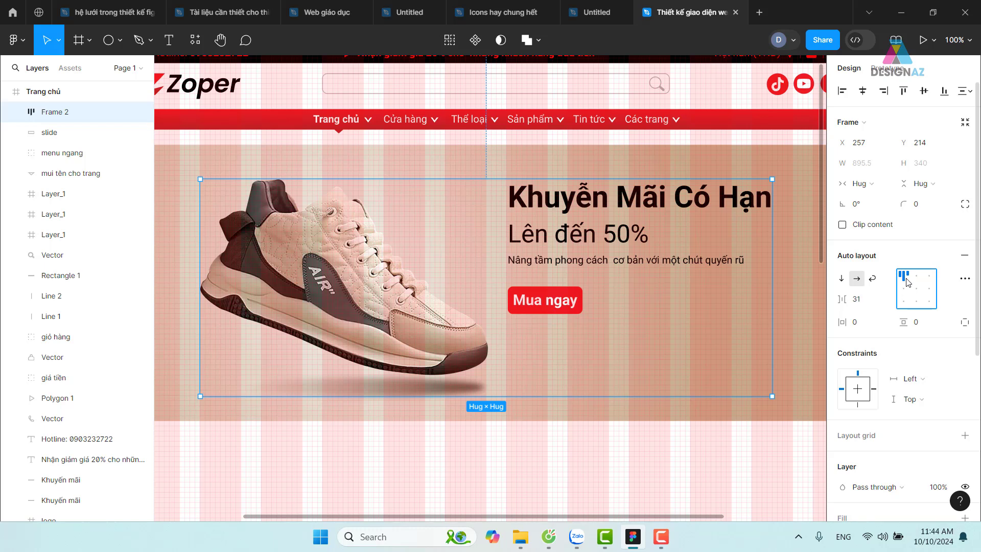
{"action": "left_click", "coordinate": [905, 306]}
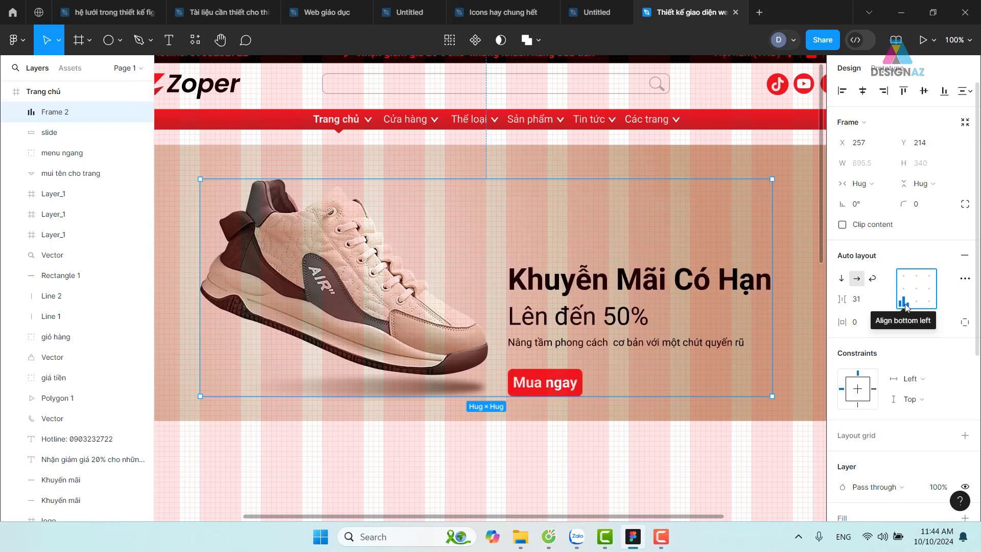
{"action": "left_click", "coordinate": [904, 290]}
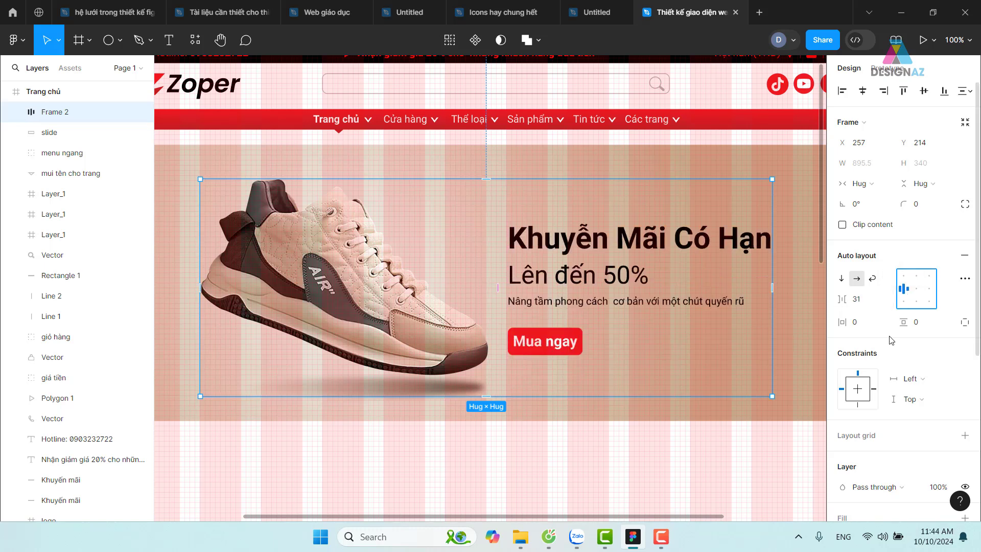
{"action": "left_click", "coordinate": [863, 299]}
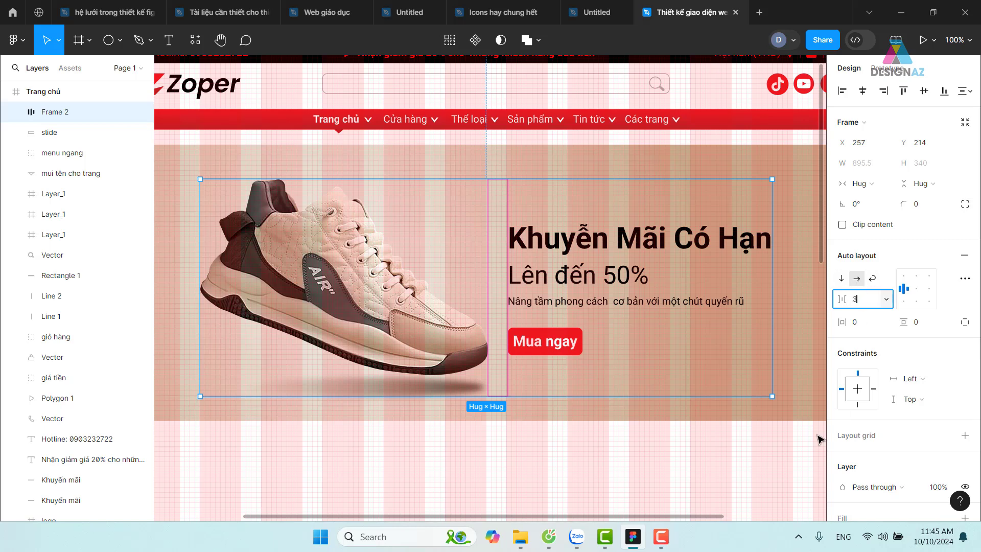
{"action": "type", "text": "2"}
{"action": "key", "text": "Return"}
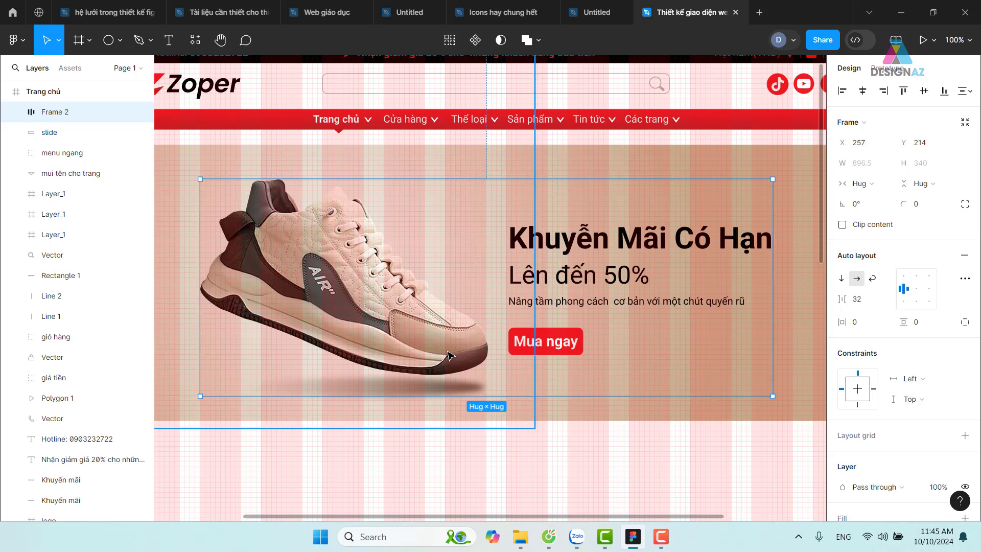
- Keep the shoe group at 450.5×340 and widen the promo text block from 414 to 446
{"action": "left_click", "coordinate": [447, 353], "text": "ctrl"}
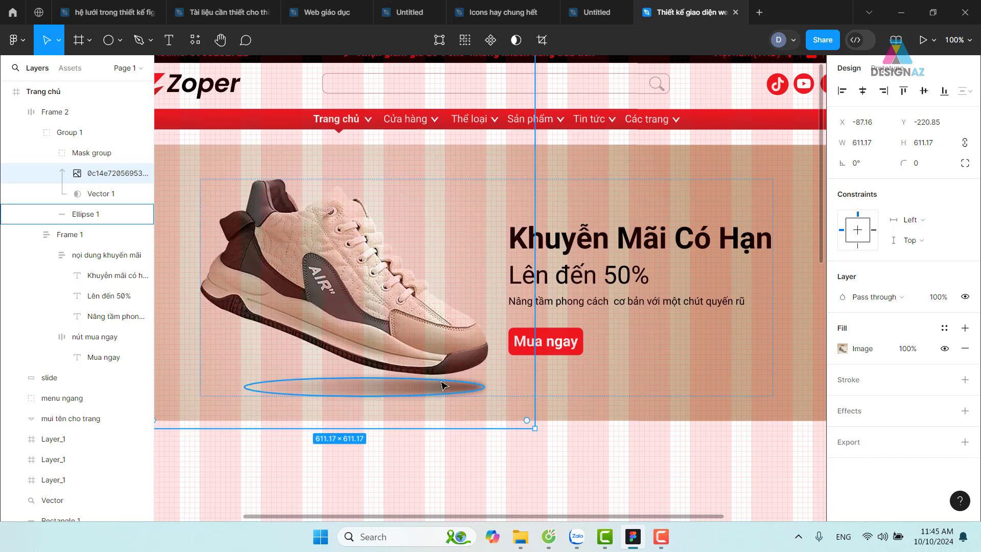
{"action": "left_click", "coordinate": [68, 132]}
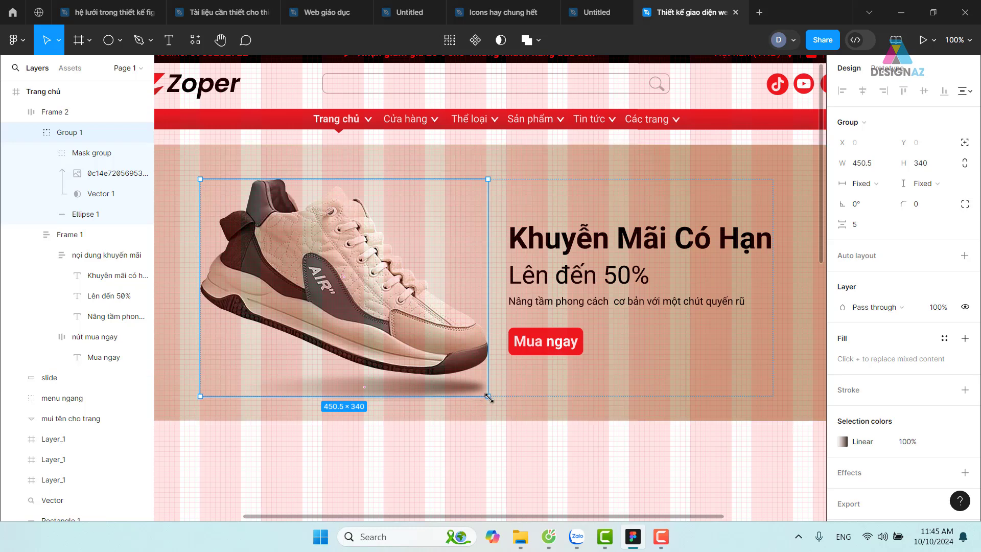
{"action": "left_click_drag", "start_coordinate": [486, 394], "coordinate": [486, 393]}
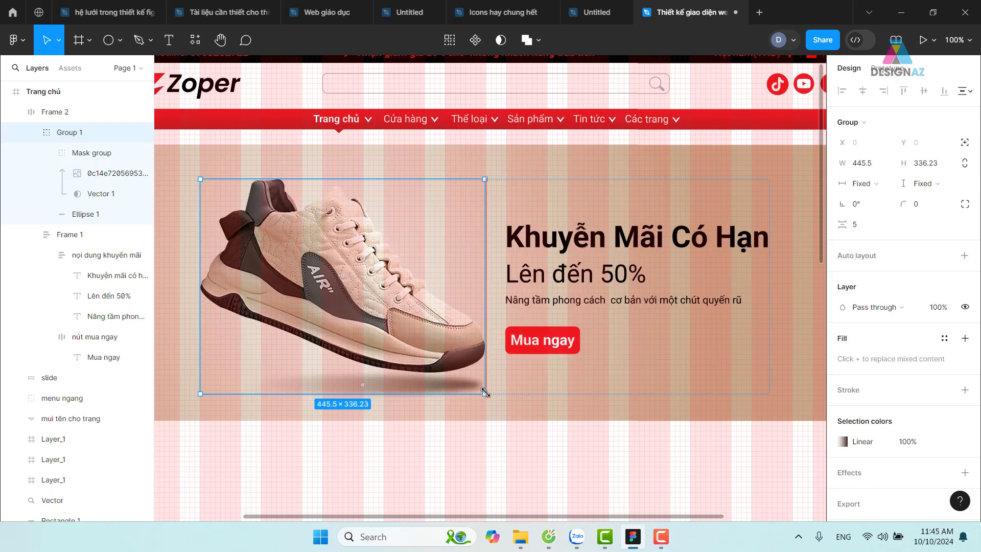
{"action": "left_click_drag", "start_coordinate": [486, 392], "coordinate": [486, 394]}
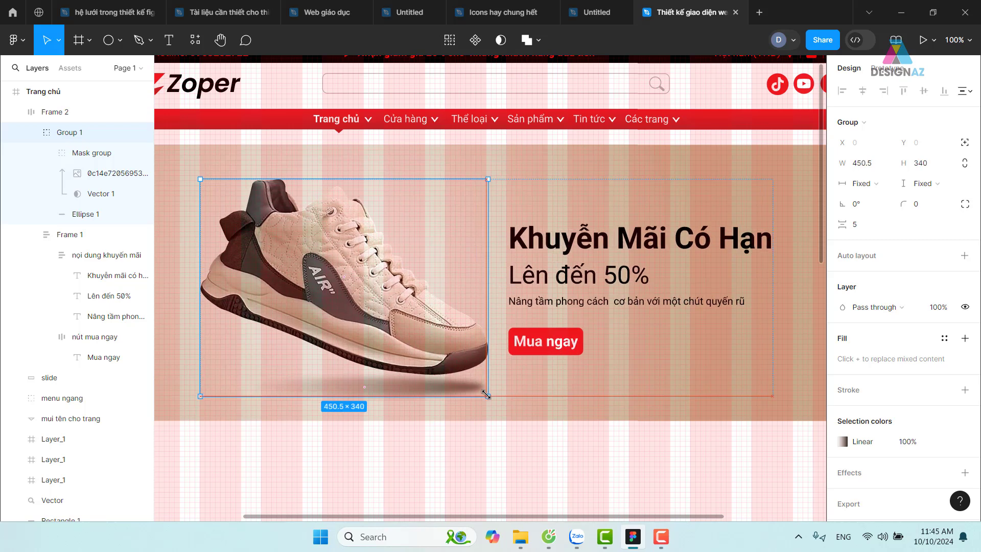
{"action": "left_click", "coordinate": [569, 347]}
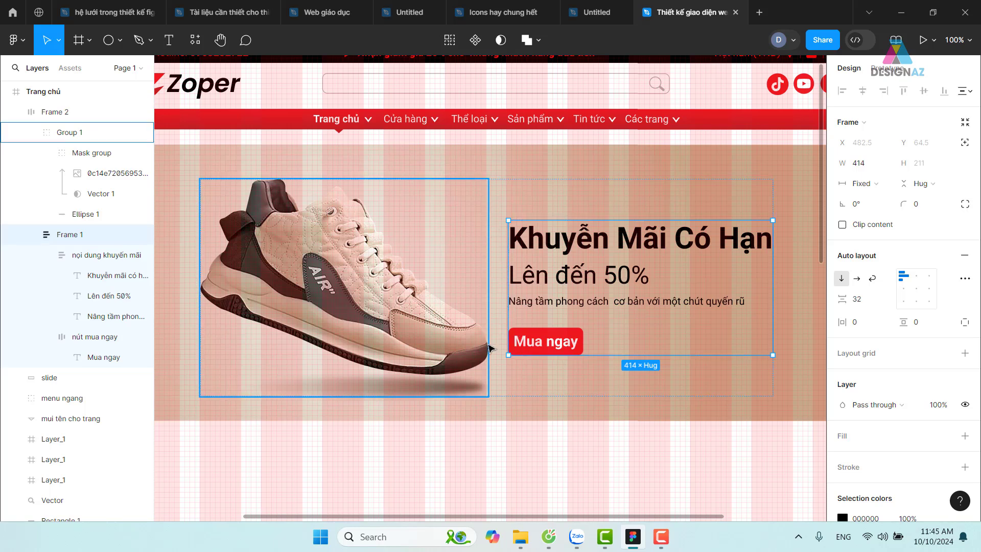
{"action": "scroll", "coordinate": [682, 315], "scroll_direction": "right", "scroll_amount": 3}
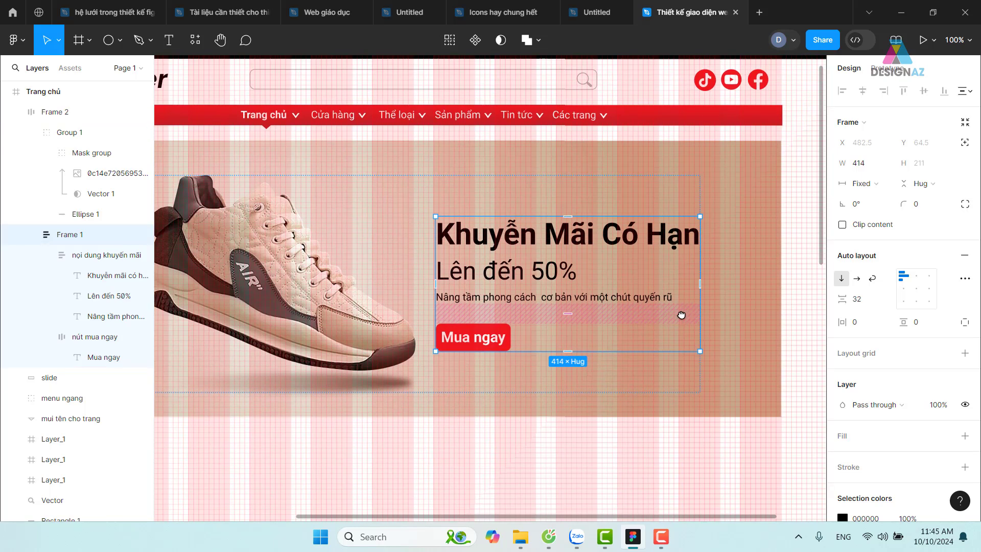
{"action": "left_click_drag", "start_coordinate": [700, 286], "coordinate": [721, 289]}
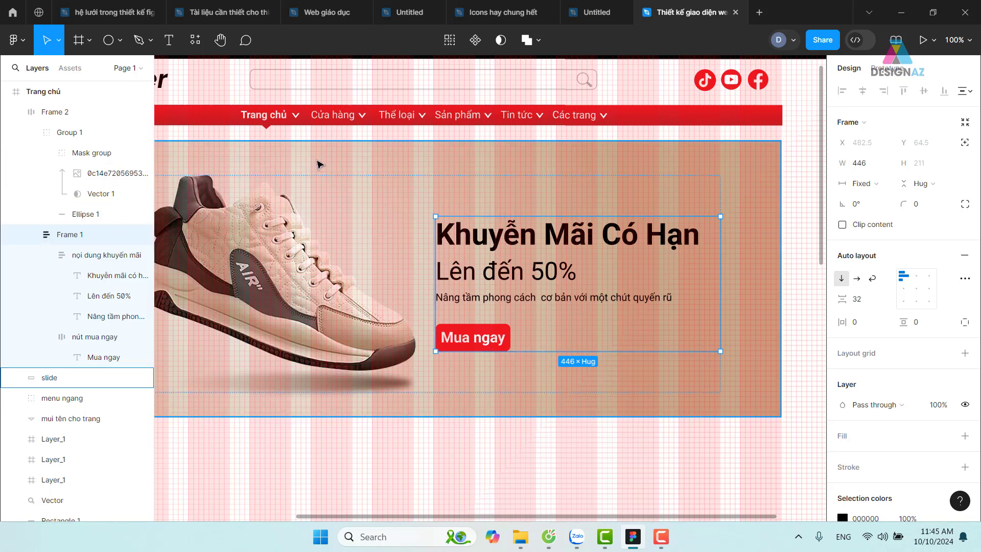
- Rename the Frame 2 layer to 'nội dung toàn bộ khuyến mãi slide'
{"action": "left_click", "coordinate": [227, 192]}
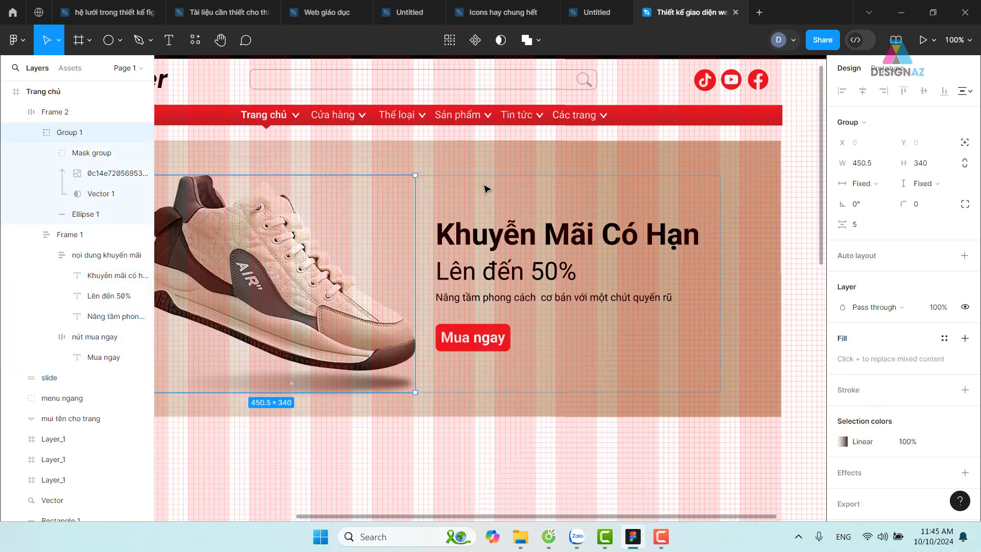
{"action": "left_click", "coordinate": [513, 176]}
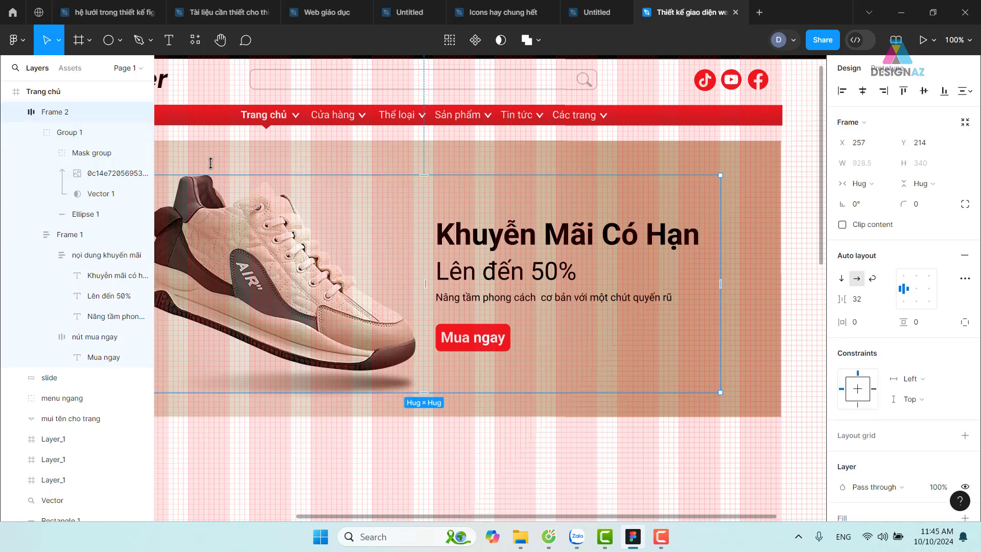
{"action": "mouse_move", "coordinate": [56, 112]}
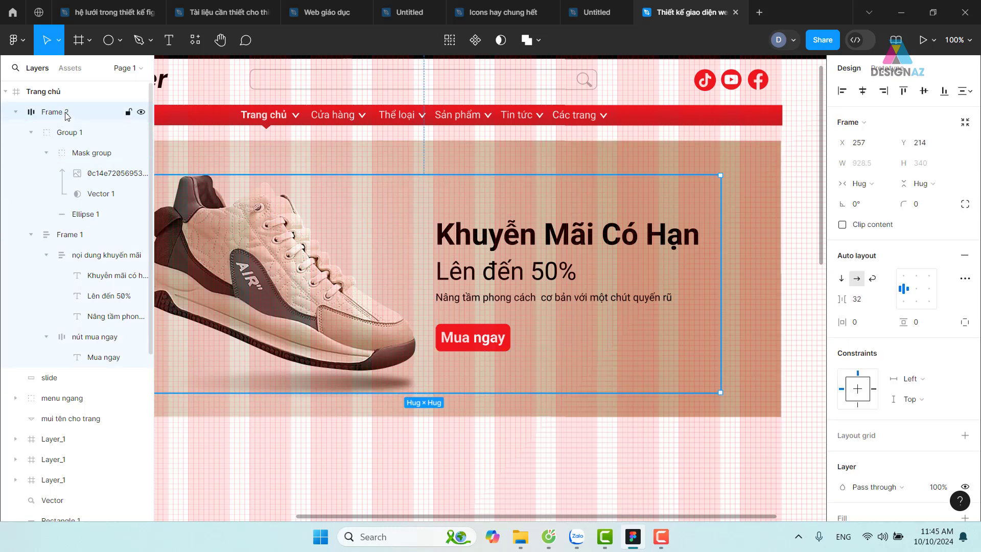
{"action": "double_click", "coordinate": [52, 112]}
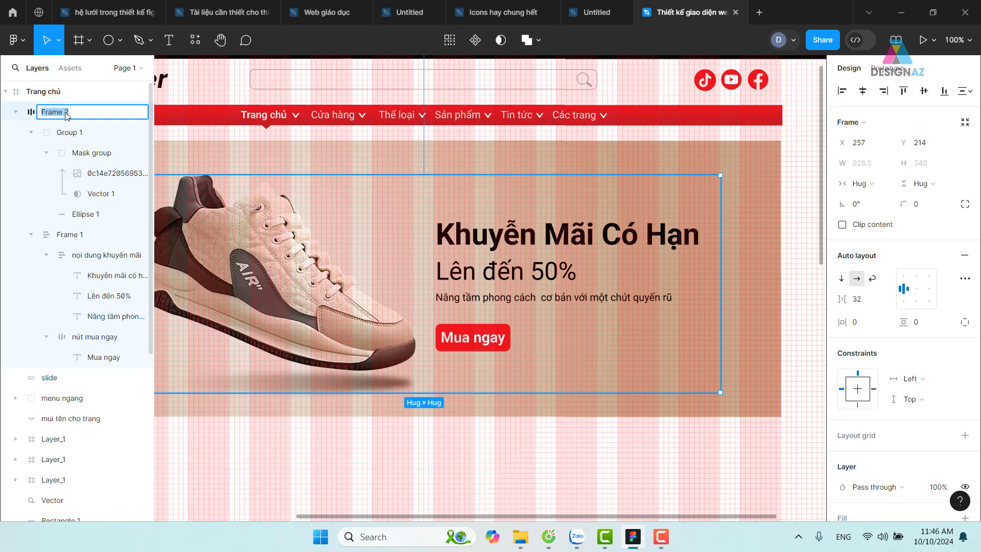
{"action": "key", "text": "BackSpace"}
{"action": "type", "text": "nội dung toàn bộ khuyến mãi sli"}
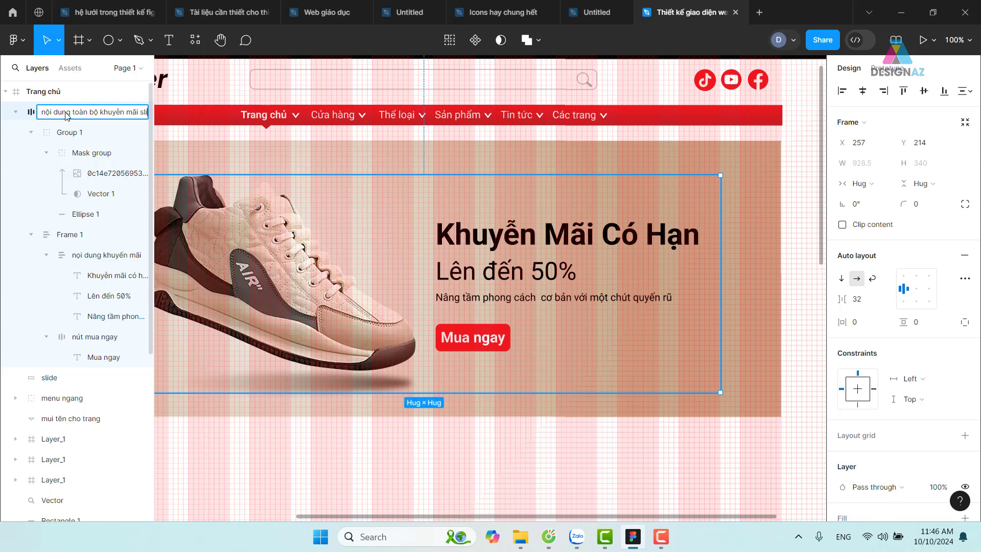
{"action": "type", "text": "de"}
{"action": "key", "text": "Return"}
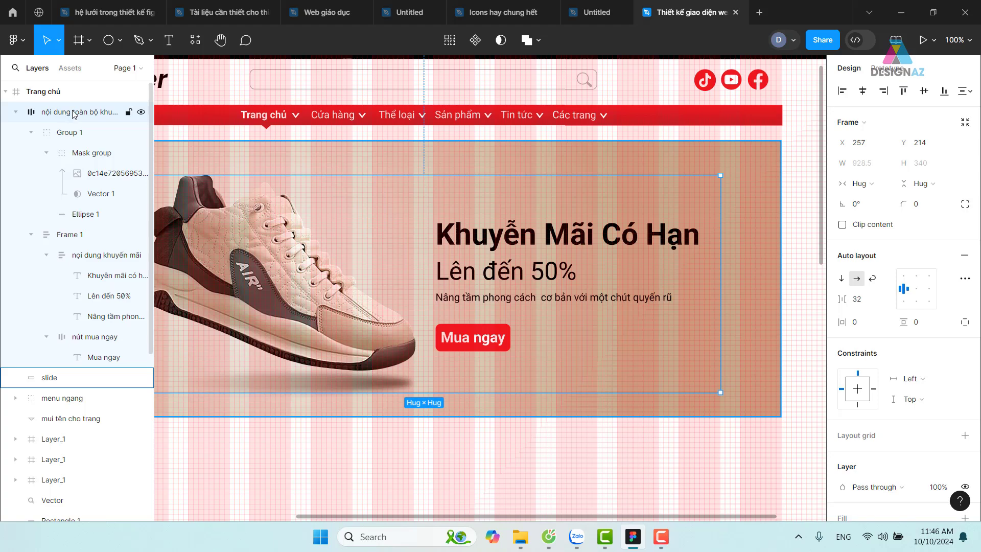
{"action": "left_click", "coordinate": [468, 454]}
{"action": "left_click_drag", "start_coordinate": [450, 385], "coordinate": [538, 383]}
{"action": "mouse_move", "coordinate": [630, 363]}
{"action": "left_mouse_down"}
{"action": "mouse_move", "coordinate": [506, 355]}
{"action": "mouse_move", "coordinate": [536, 360]}
{"action": "left_mouse_up"}
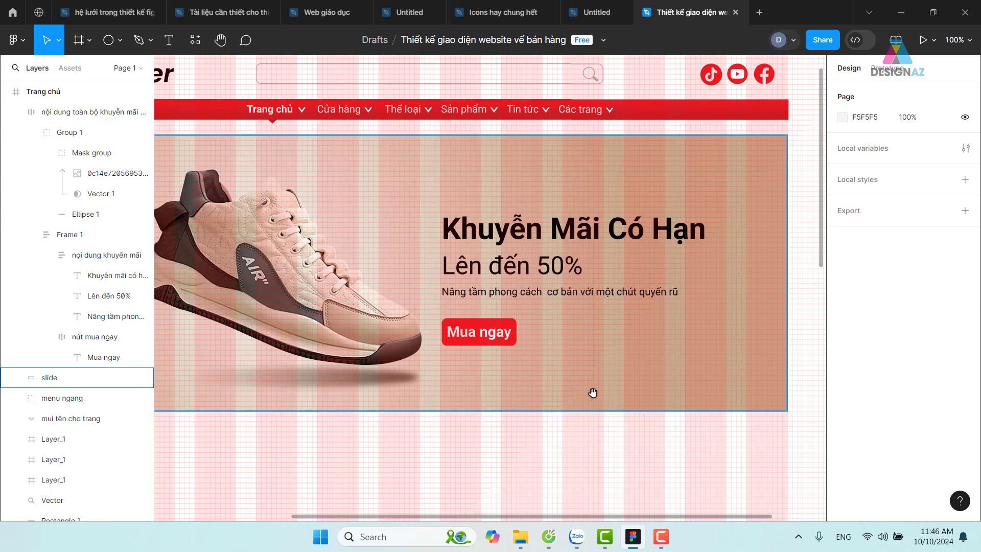
- Hide the layout grids with Ctrl+Shift+4 and bring up the shape tool choices
{"action": "key", "text": "ctrl+shift+4"}
{"action": "mouse_move", "coordinate": [469, 400]}
{"action": "left_mouse_down"}
{"action": "mouse_move", "coordinate": [556, 386]}
{"action": "mouse_move", "coordinate": [476, 409]}
{"action": "left_mouse_up"}
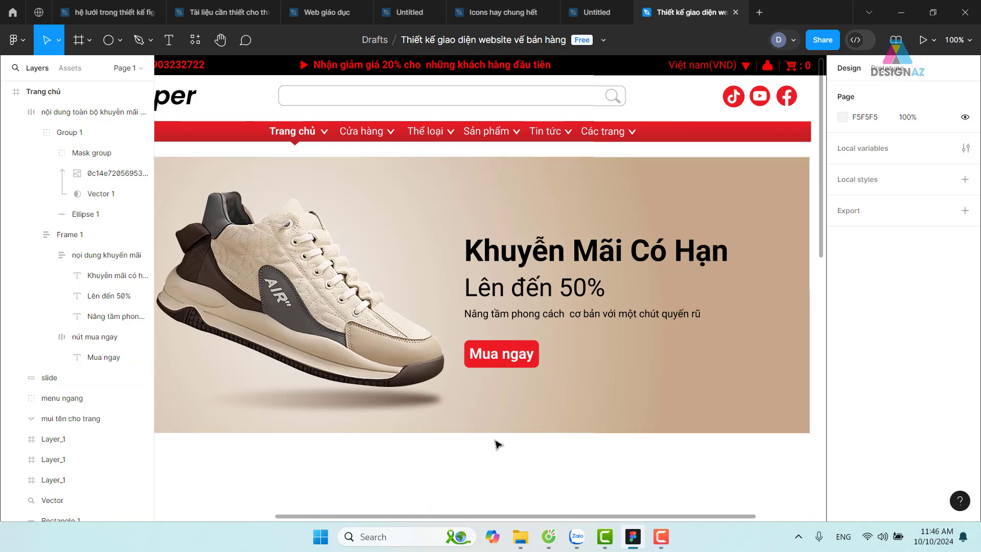
{"action": "scroll", "coordinate": [357, 307], "scroll_direction": "left", "scroll_amount": 5}
{"action": "scroll", "coordinate": [358, 307], "scroll_direction": "down", "scroll_amount": 1}
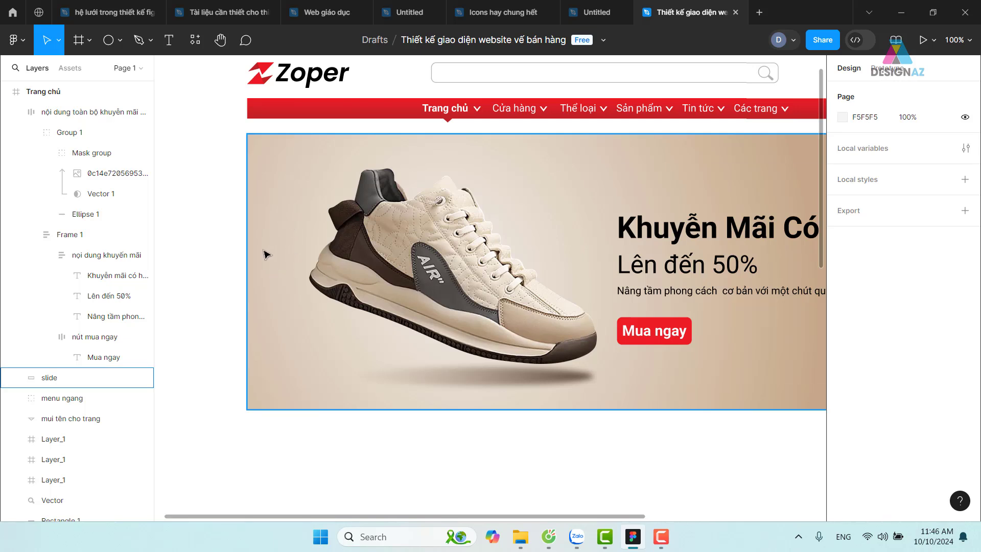
{"action": "left_click", "coordinate": [124, 40]}
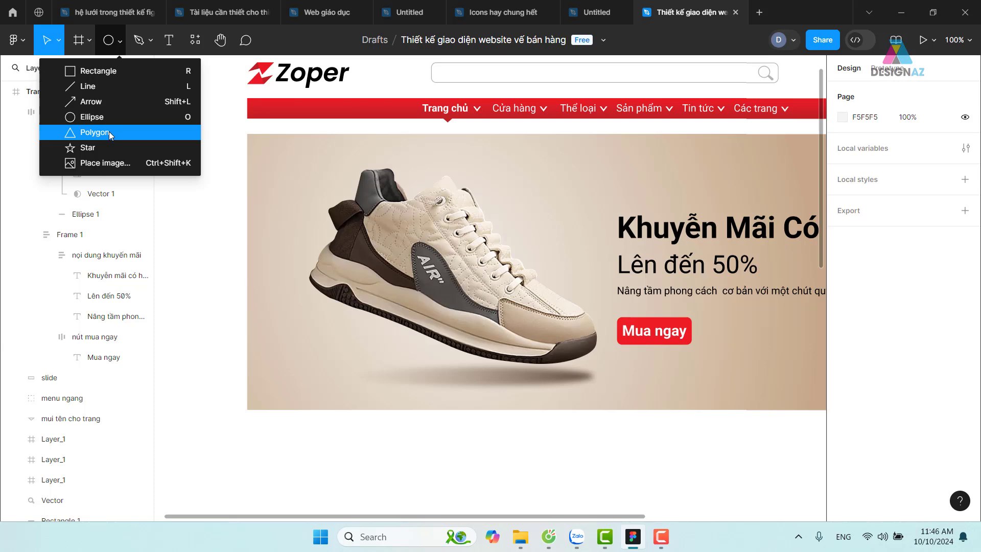
- Draw a 32×32 grey square just below the shoe banner
{"action": "left_click", "coordinate": [120, 71]}
{"action": "scroll", "coordinate": [383, 291], "scroll_direction": "down", "scroll_amount": 3}
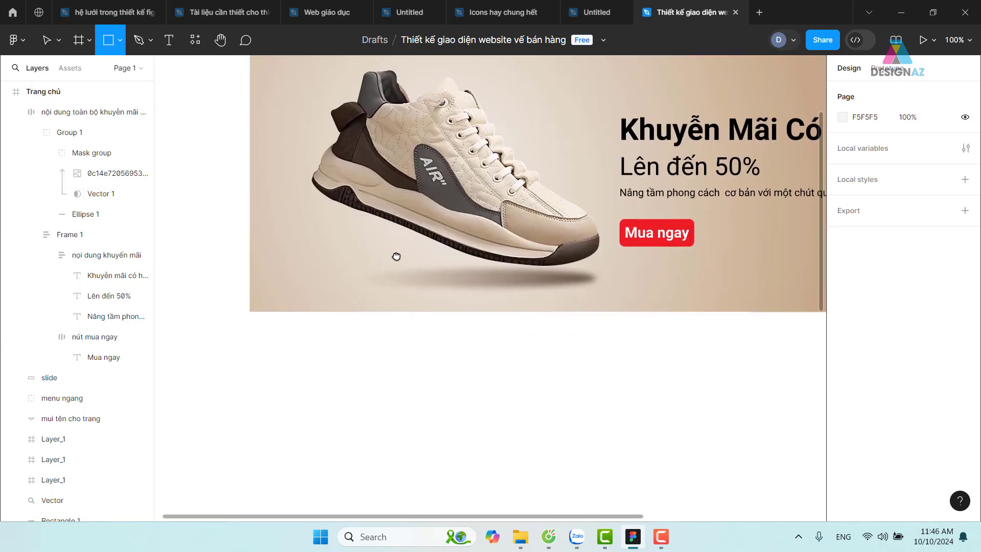
{"action": "left_click_drag", "start_coordinate": [346, 332], "coordinate": [368, 353]}
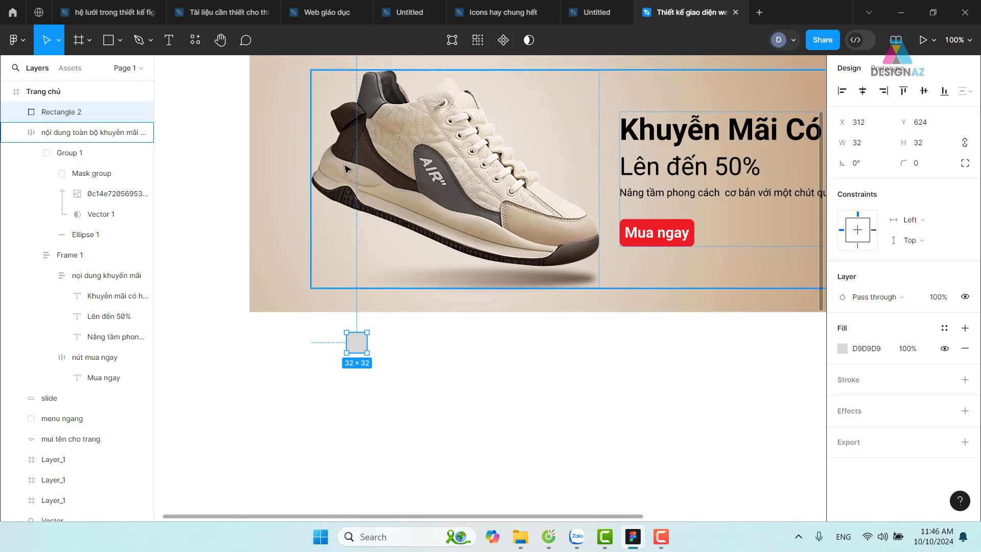
{"action": "left_click", "coordinate": [422, 376]}
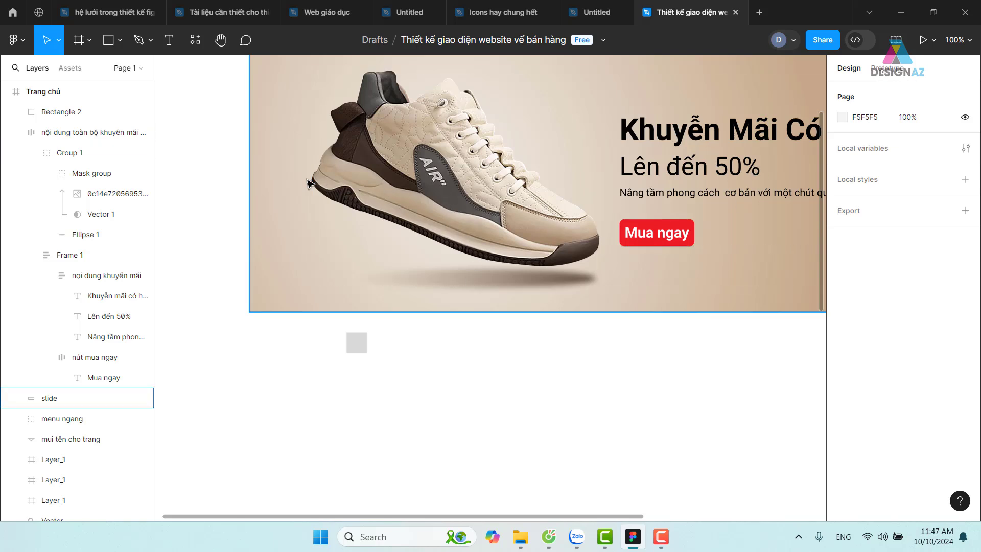
- Rotate the square -45° into a diamond
{"action": "left_click", "coordinate": [357, 341]}
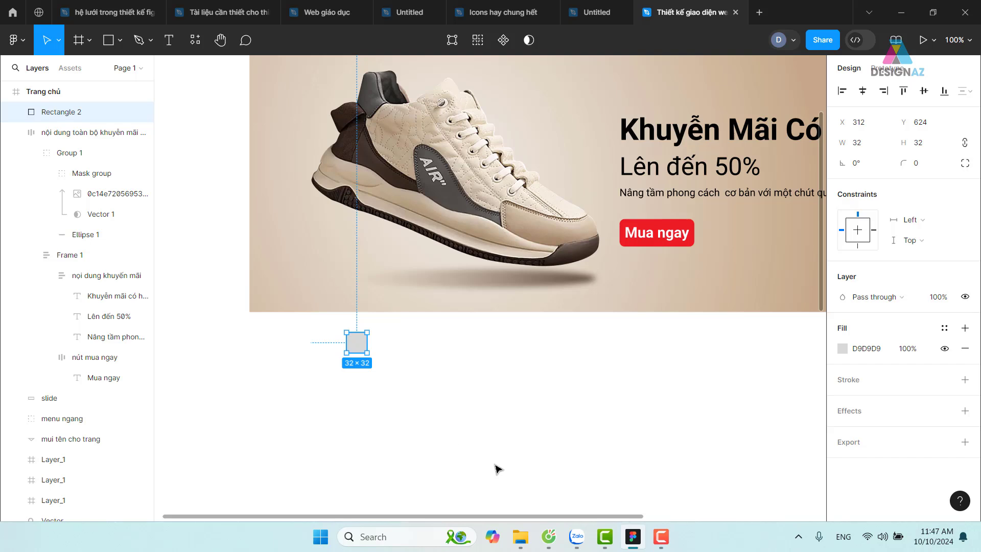
{"action": "left_click", "coordinate": [511, 403]}
{"action": "left_click", "coordinate": [362, 343]}
{"action": "left_click_drag", "start_coordinate": [372, 326], "coordinate": [380, 340]}
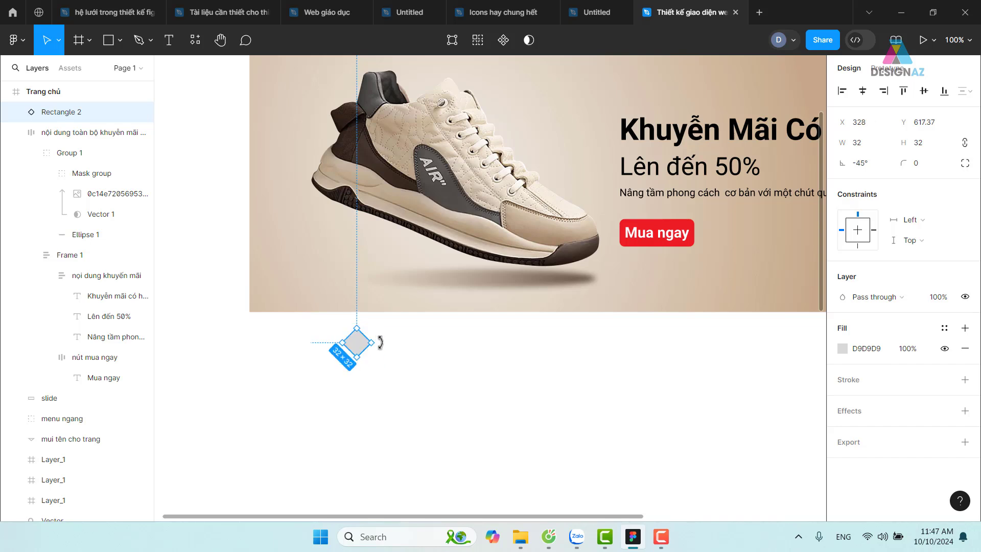
{"action": "left_click", "coordinate": [447, 376]}
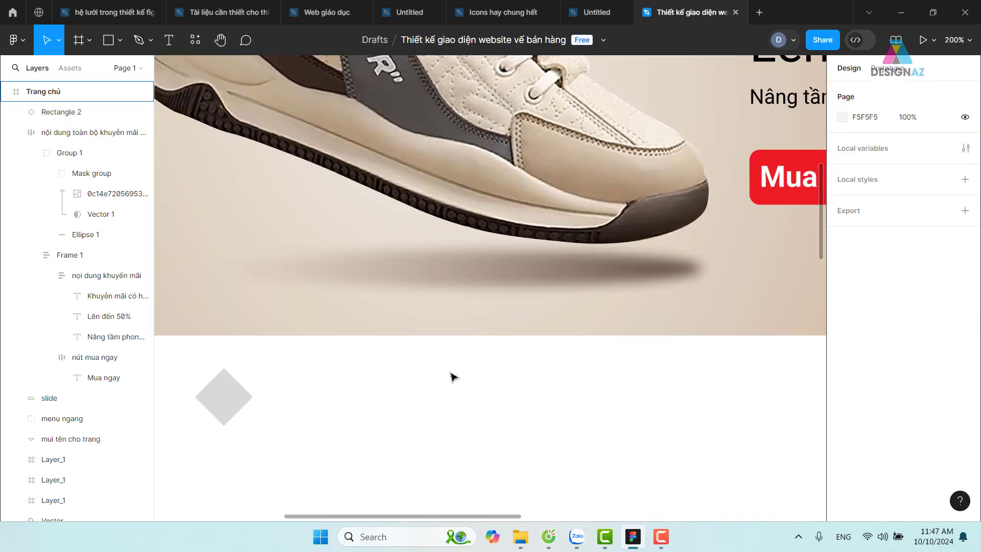
{"action": "key", "text": "ctrl+plus"}
- Duplicate the diamond slightly to the right and fill the copy red
{"action": "left_click_drag", "start_coordinate": [376, 357], "coordinate": [556, 317]}
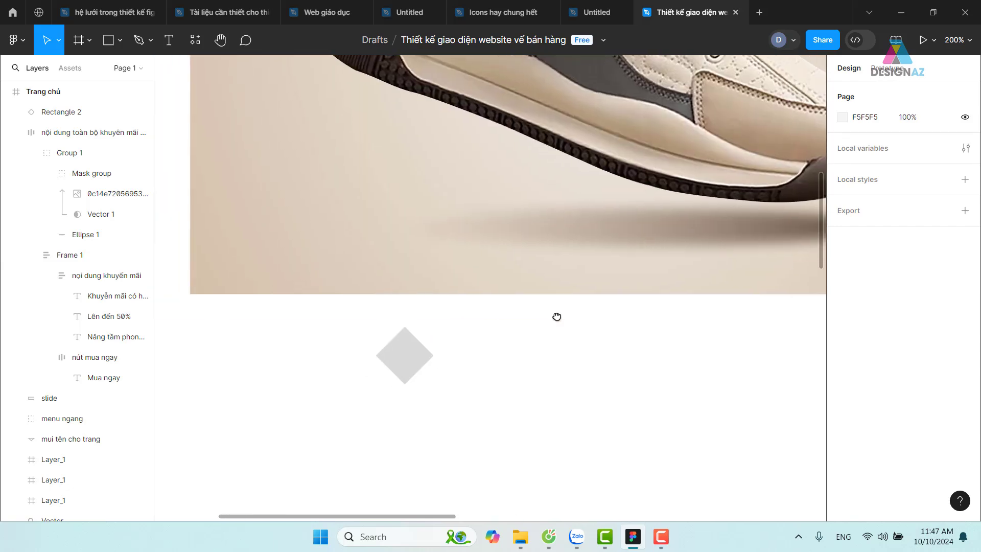
{"action": "left_click", "coordinate": [407, 361]}
{"action": "left_click_drag", "start_coordinate": [414, 359], "coordinate": [422, 359]}
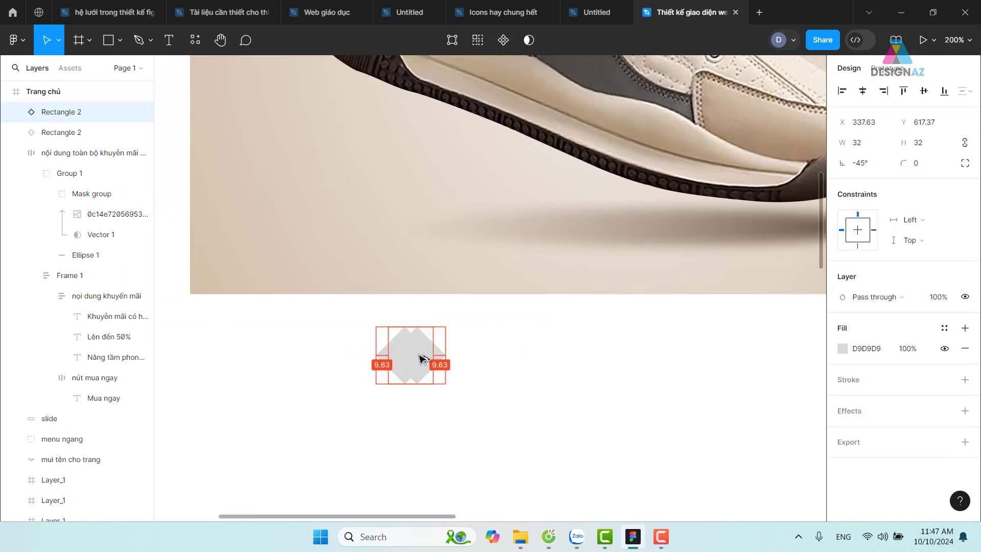
{"action": "left_click", "coordinate": [482, 404]}
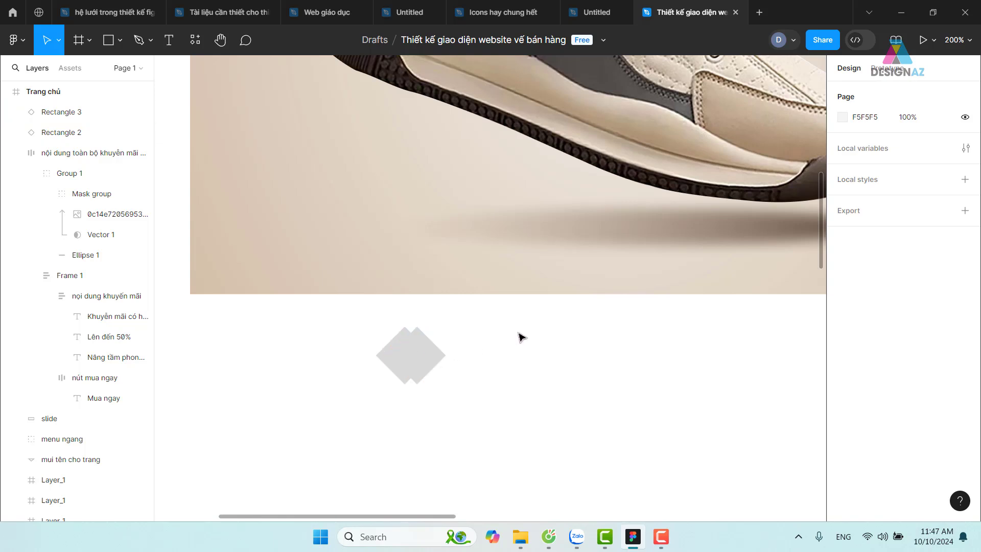
{"action": "left_click", "coordinate": [445, 358]}
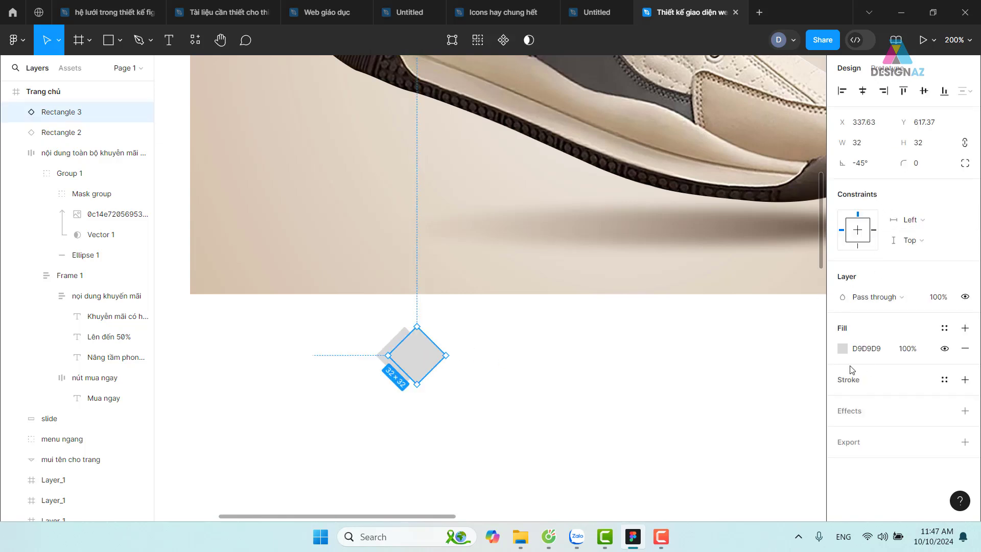
{"action": "left_click", "coordinate": [844, 350]}
{"action": "left_click", "coordinate": [769, 238]}
{"action": "left_click", "coordinate": [531, 378]}
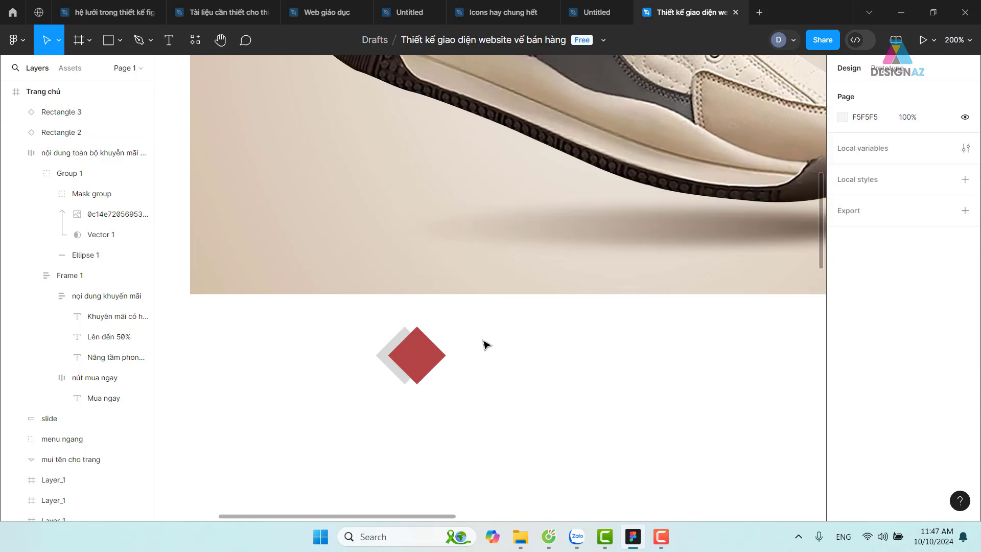
- Subtract the red copy from the grey diamond, leaving a 27.44×45.25 left-pointing chevron
{"action": "left_click_drag", "start_coordinate": [486, 344], "coordinate": [370, 414]}
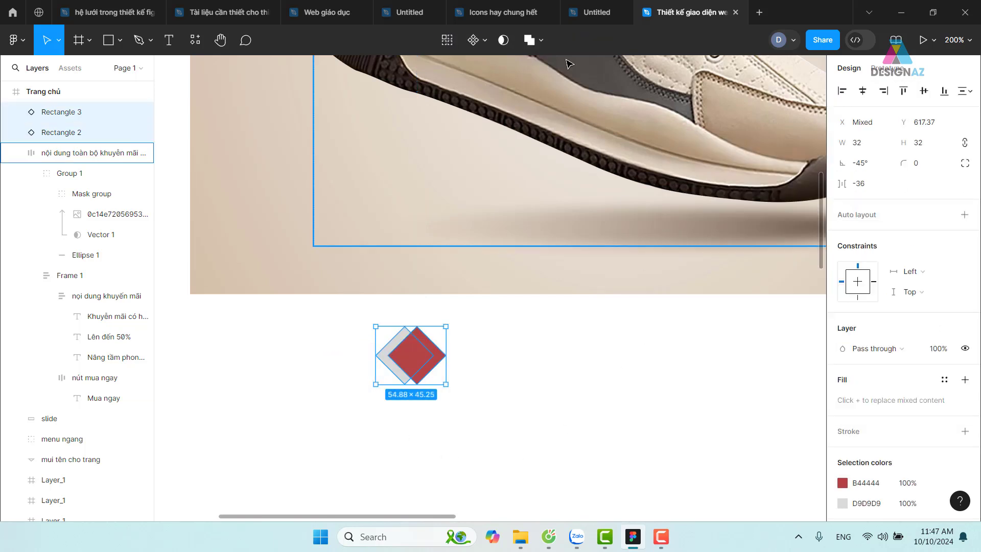
{"action": "left_click", "coordinate": [542, 39]}
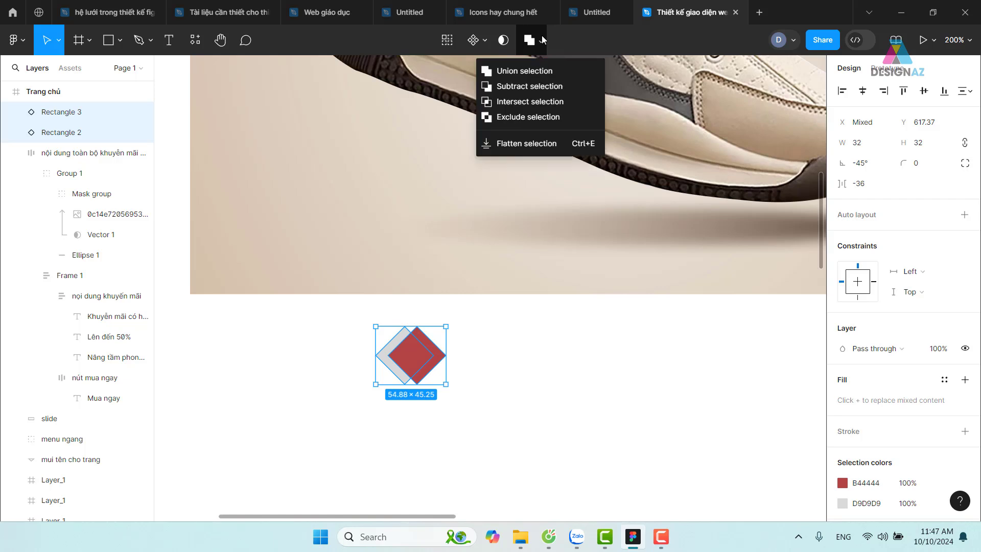
{"action": "left_click", "coordinate": [533, 87]}
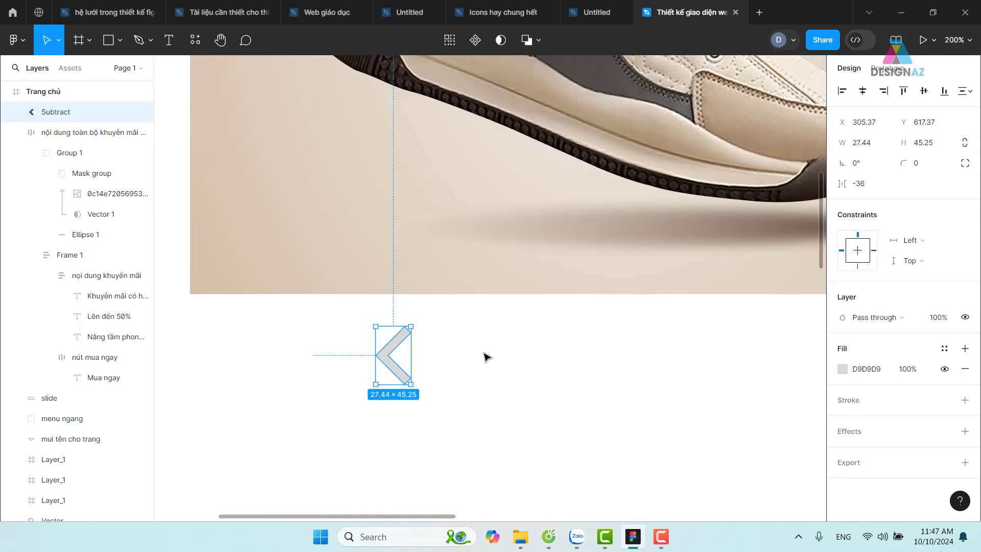
{"action": "left_click", "coordinate": [481, 355]}
{"action": "left_click", "coordinate": [402, 384]}
- Make the chevron's fill pure red
{"action": "left_click", "coordinate": [842, 369]}
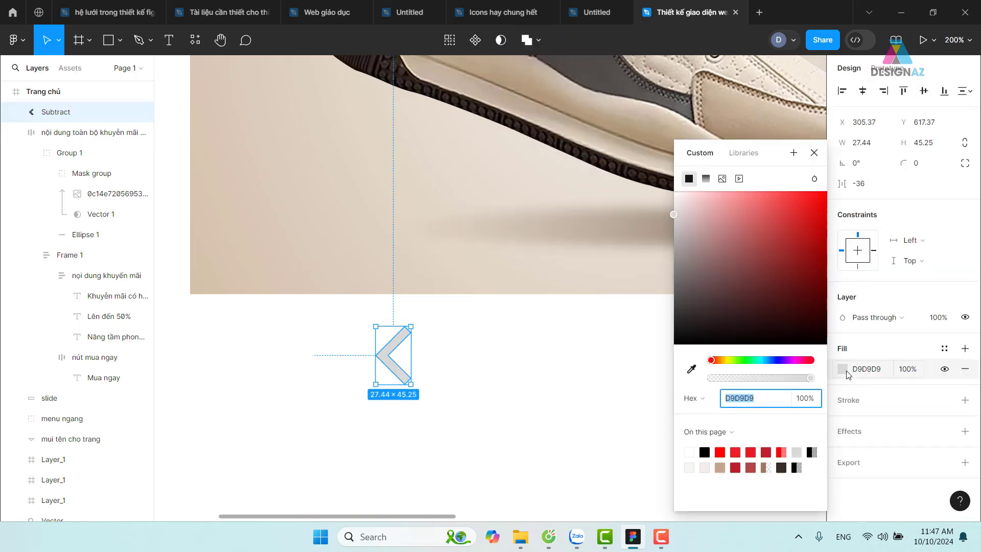
{"action": "left_click", "coordinate": [720, 452]}
{"action": "left_click", "coordinate": [495, 420]}
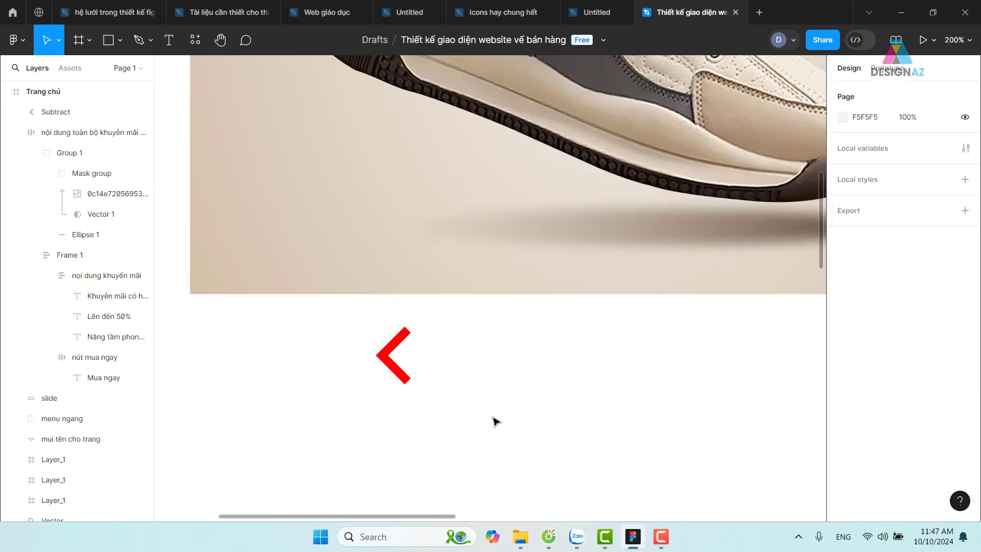
{"action": "left_click_drag", "start_coordinate": [506, 374], "coordinate": [487, 435]}
{"action": "left_click", "coordinate": [379, 434]}
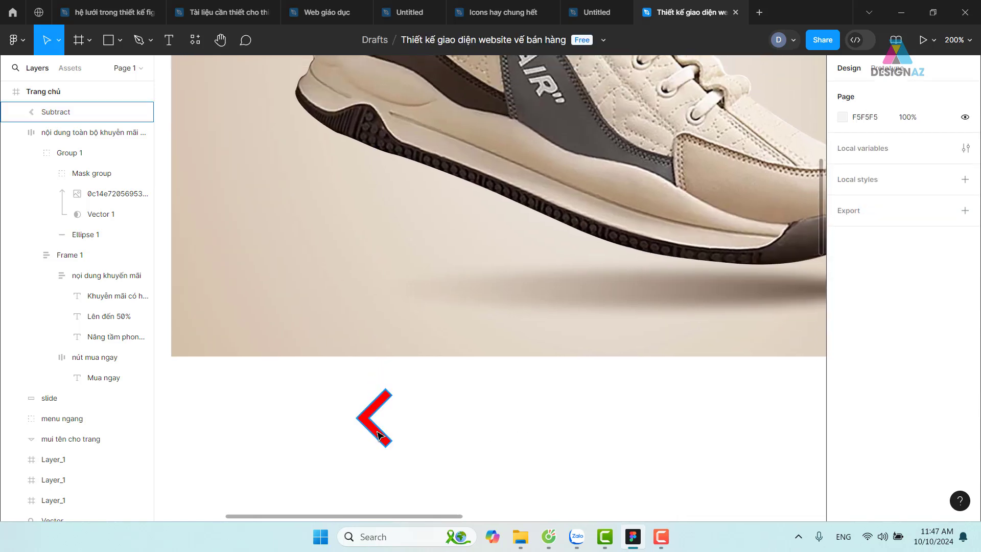
{"action": "left_click", "coordinate": [379, 434]}
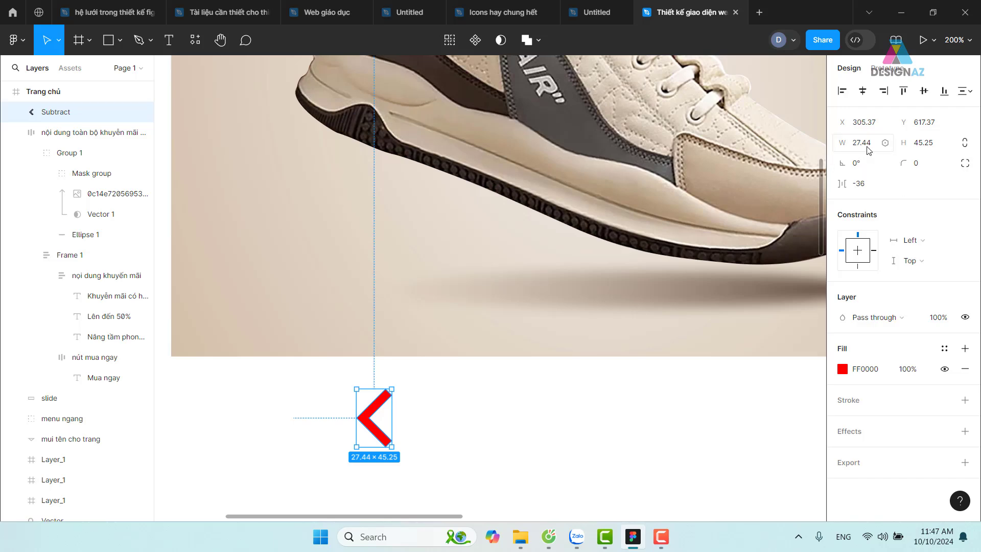
- Resize the arrow to a height of 32
{"action": "left_click", "coordinate": [929, 146]}
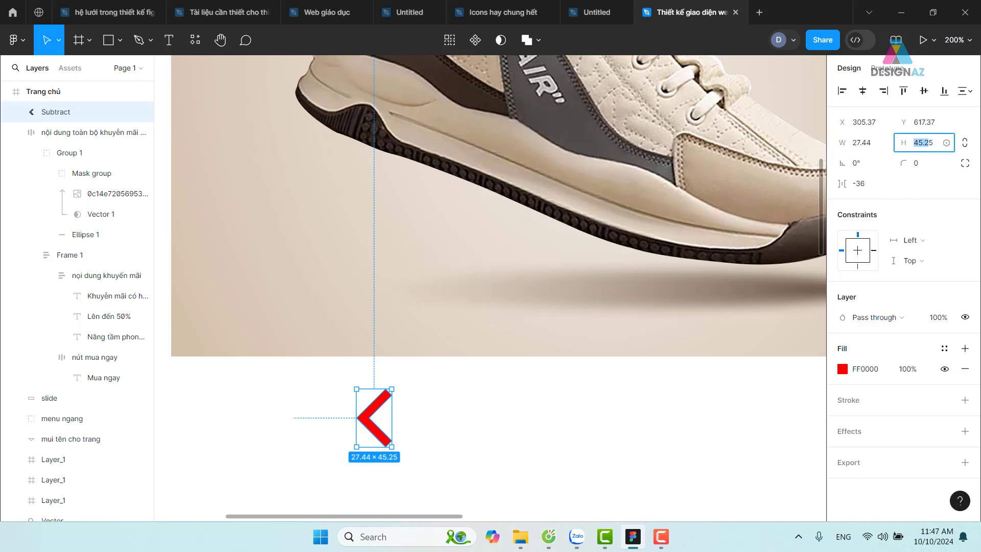
{"action": "double_click", "coordinate": [925, 143]}
{"action": "type", "text": "32"}
{"action": "key", "text": "Return"}
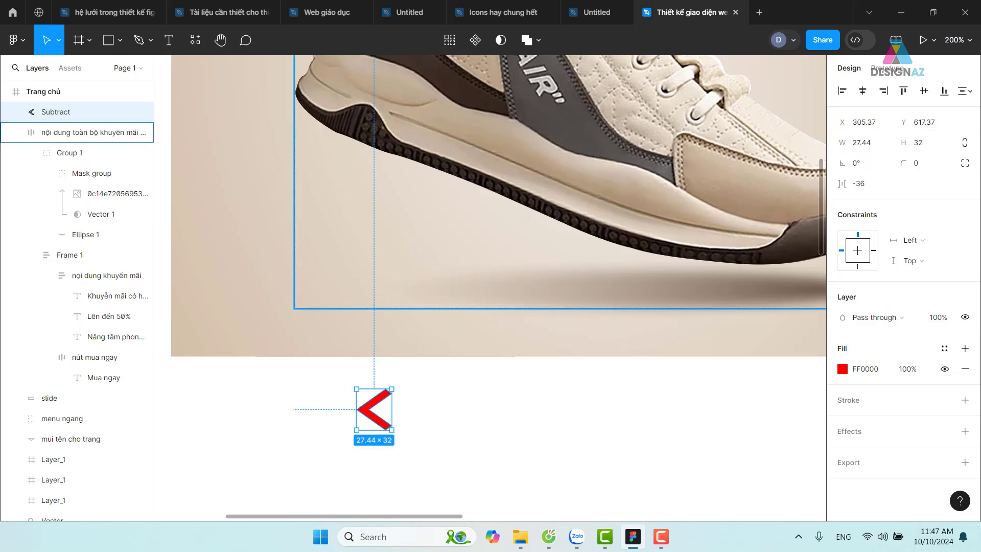
{"action": "key", "text": "ctrl+z"}
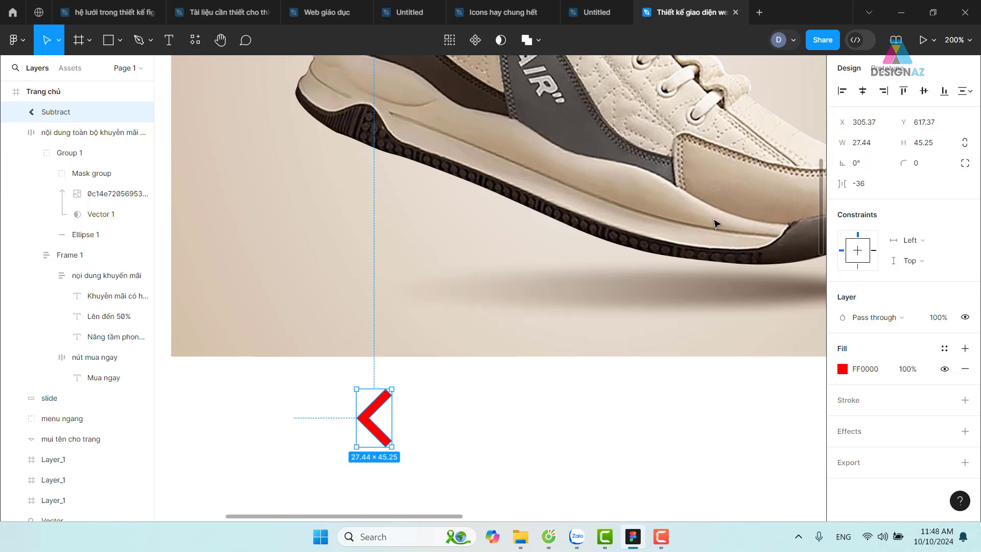
{"action": "left_click", "coordinate": [926, 143]}
{"action": "key", "text": "ctrl+a"}
{"action": "type", "text": "32"}
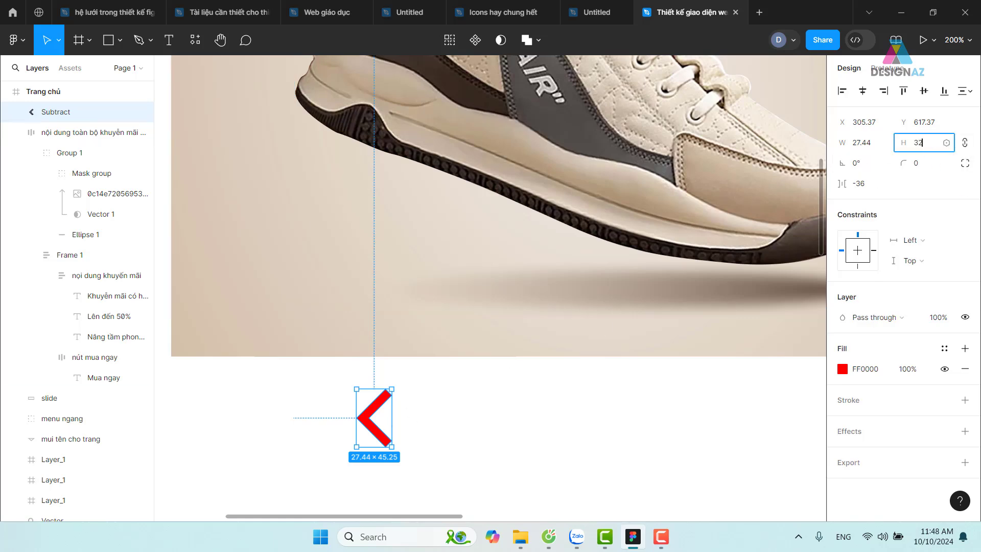
{"action": "key", "text": "Return"}
{"action": "left_click", "coordinate": [489, 437]}
- Move the arrow onto the left edge of the shoe banner
{"action": "scroll", "coordinate": [489, 437], "scroll_direction": "left", "scroll_amount": 3}
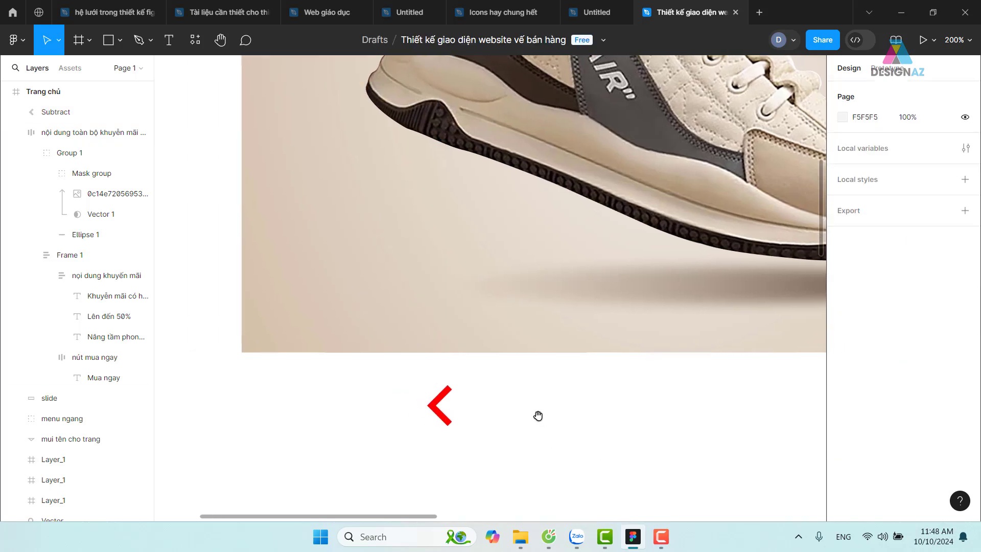
{"action": "left_click_drag", "start_coordinate": [497, 287], "coordinate": [506, 351]}
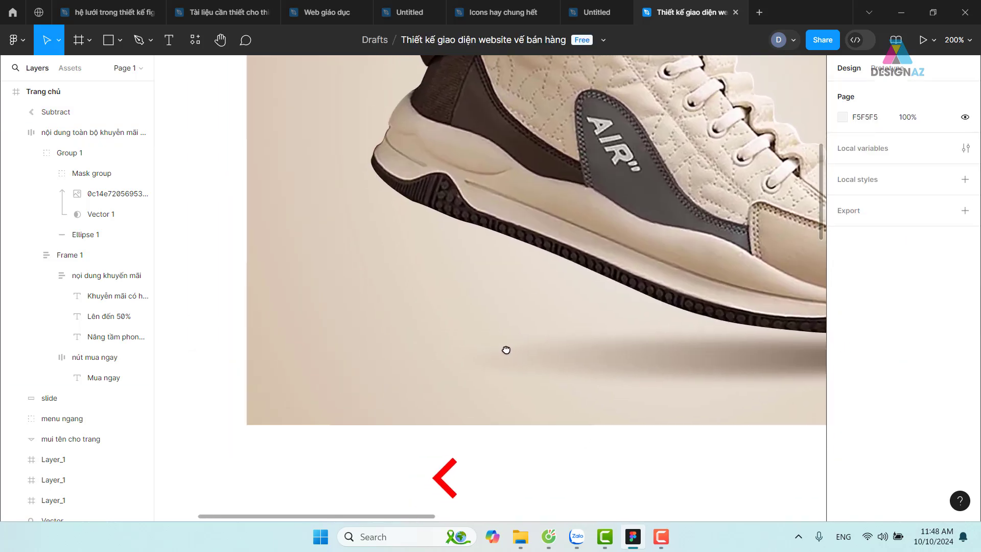
{"action": "mouse_move", "coordinate": [458, 483]}
{"action": "left_mouse_down"}
{"action": "mouse_move", "coordinate": [215, 165]}
{"action": "mouse_move", "coordinate": [211, 182]}
{"action": "left_mouse_up"}
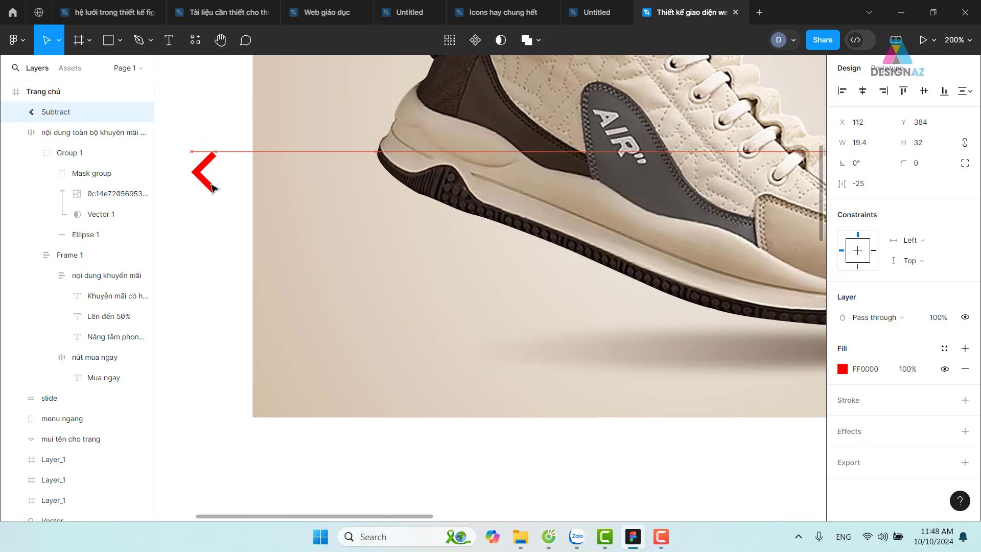
{"action": "scroll", "coordinate": [445, 230], "scroll_direction": "up", "scroll_amount": 4}
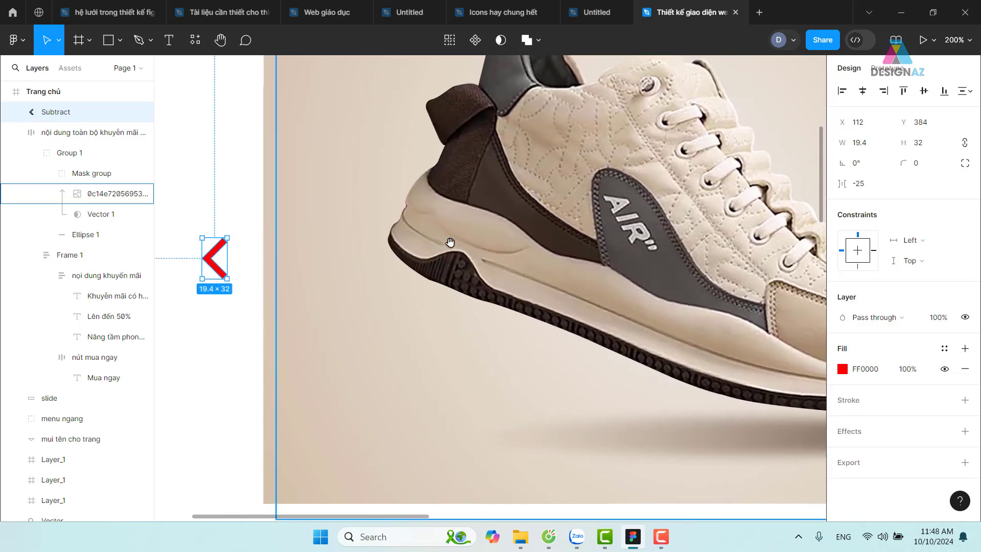
{"action": "key", "text": "ctrl+minus"}
{"action": "key", "text": "ctrl+minus"}
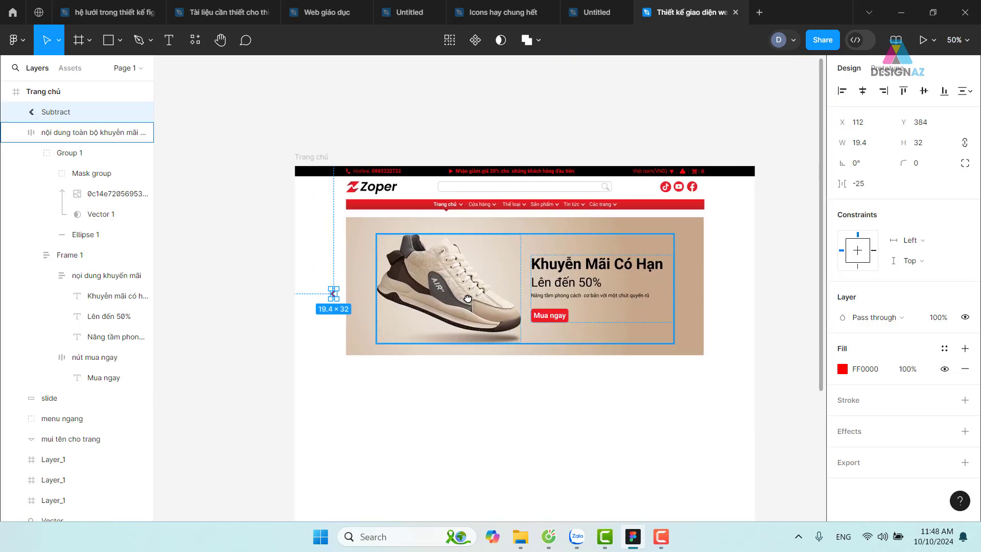
{"action": "key", "text": "ctrl+plus"}
{"action": "left_click_drag", "start_coordinate": [414, 326], "coordinate": [531, 310]}
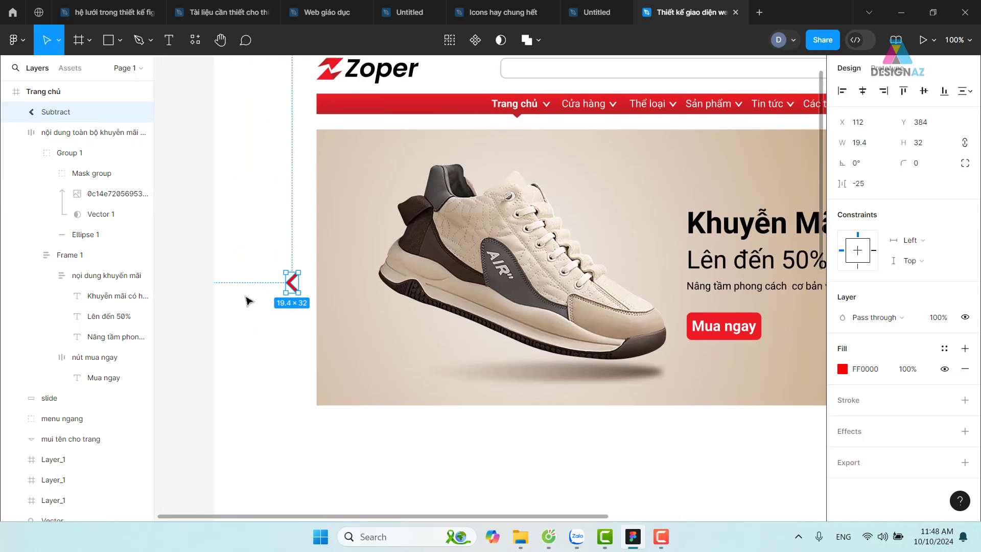
{"action": "left_click", "coordinate": [268, 241]}
{"action": "left_click", "coordinate": [295, 289]}
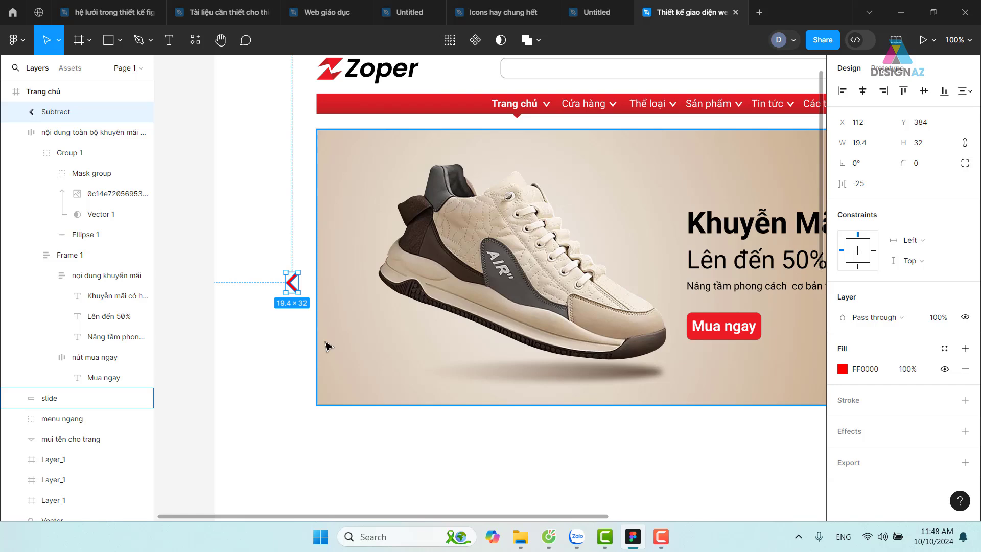
{"action": "key", "text": "ctrl+shift+4"}
{"action": "left_click", "coordinate": [375, 417]}
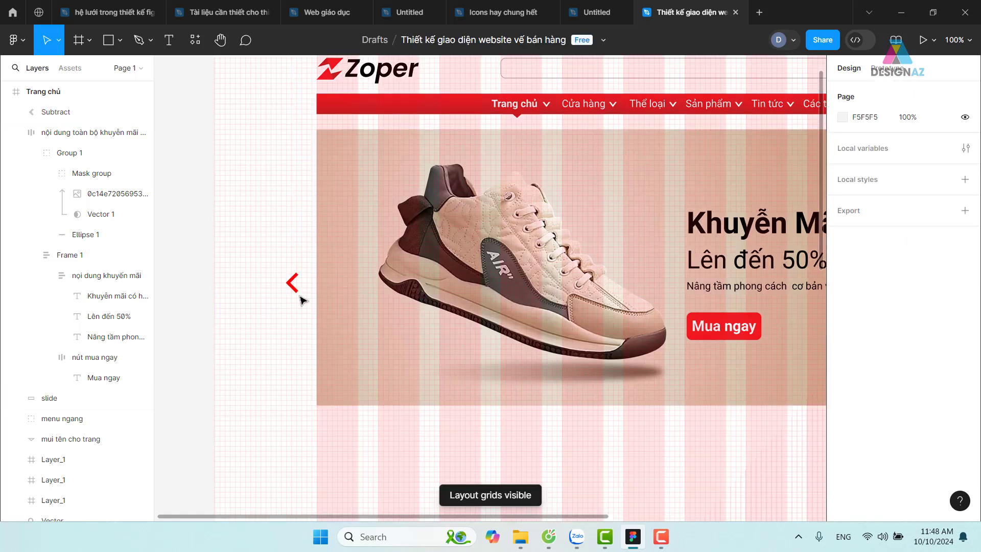
{"action": "left_click_drag", "start_coordinate": [298, 297], "coordinate": [344, 281]}
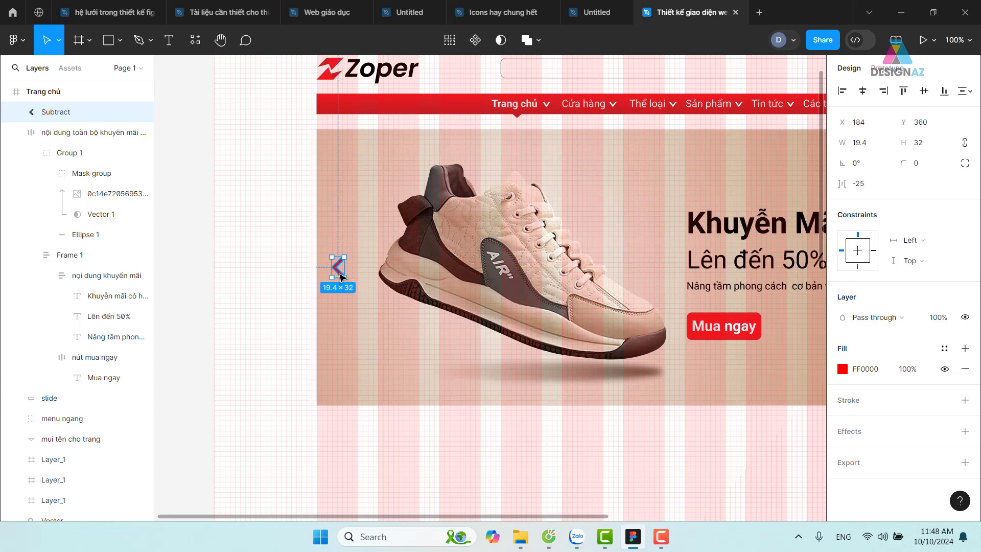
{"action": "left_click_drag", "start_coordinate": [337, 275], "coordinate": [327, 276]}
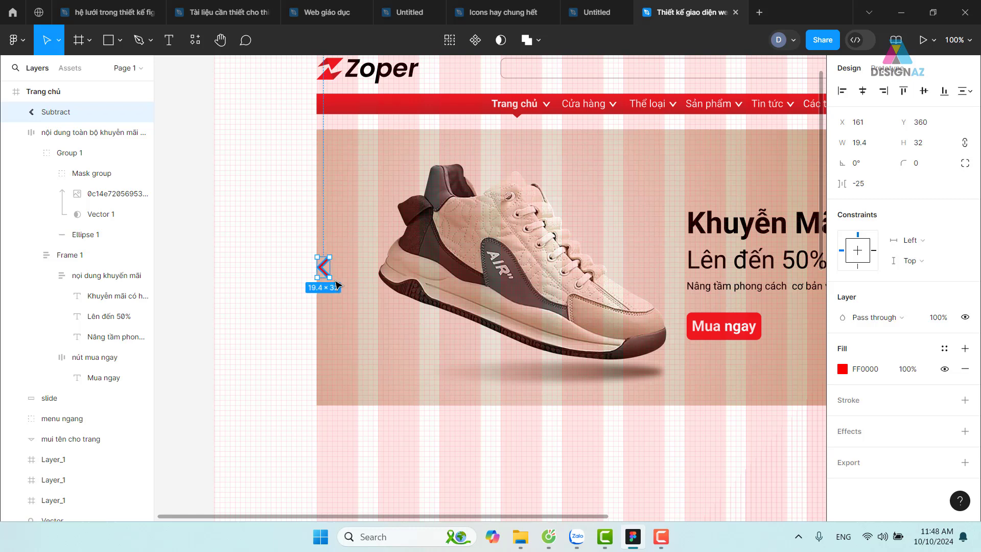
- Resize the arrow to 24.25×40 with a height of 40
{"action": "scroll", "coordinate": [358, 296], "scroll_direction": "right", "scroll_amount": 1}
{"action": "scroll", "coordinate": [383, 320], "scroll_direction": "right", "scroll_amount": 4}
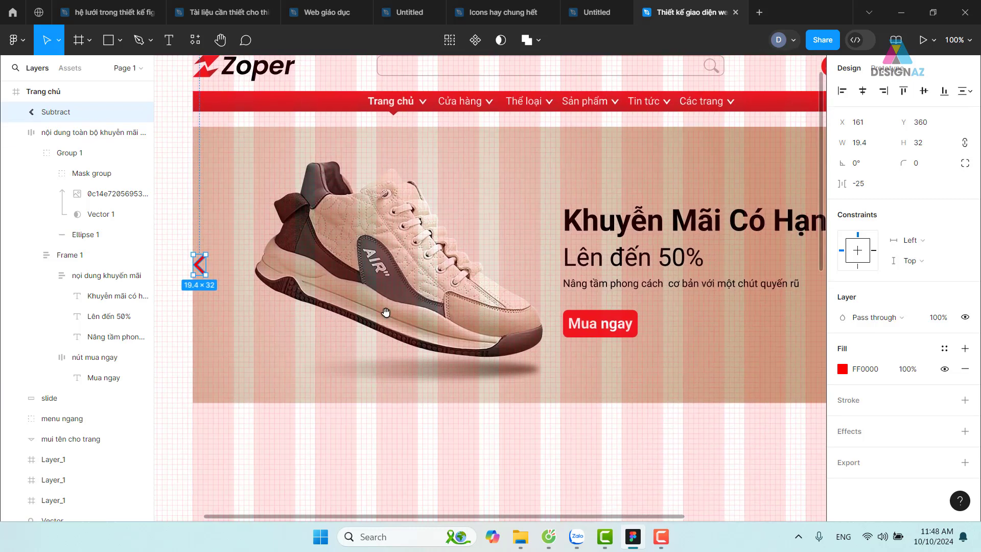
{"action": "left_click", "coordinate": [920, 147]}
{"action": "type", "text": "40"}
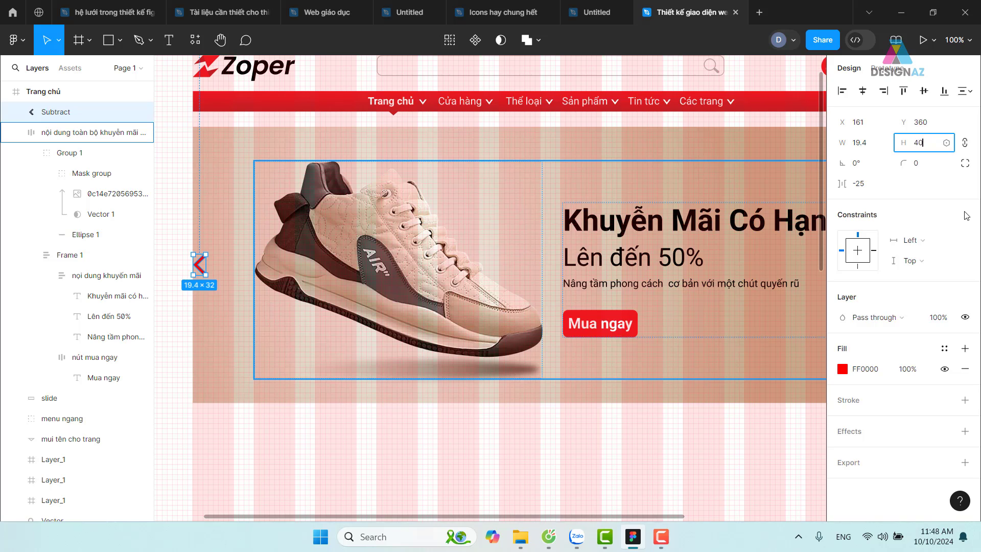
{"action": "key", "text": "Return"}
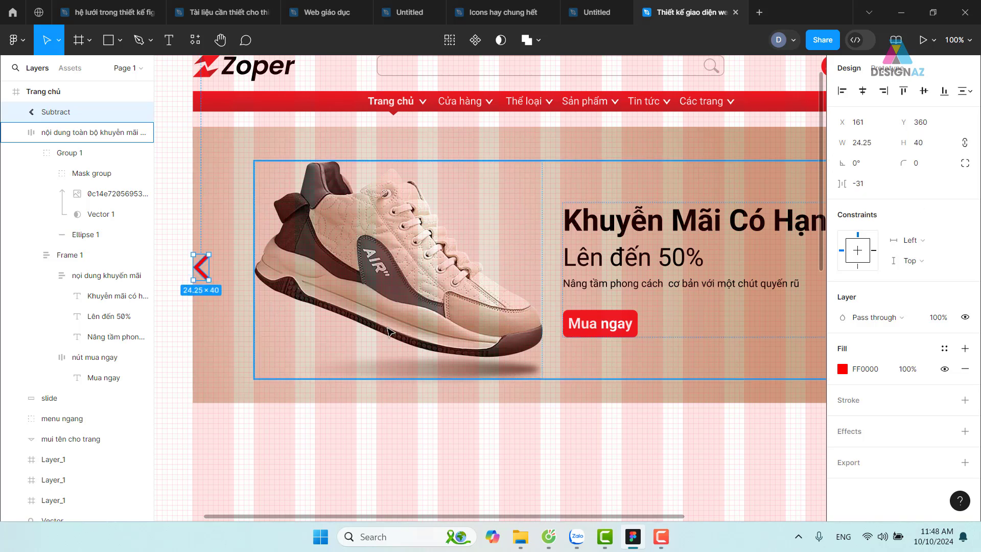
{"action": "key", "text": "minus"}
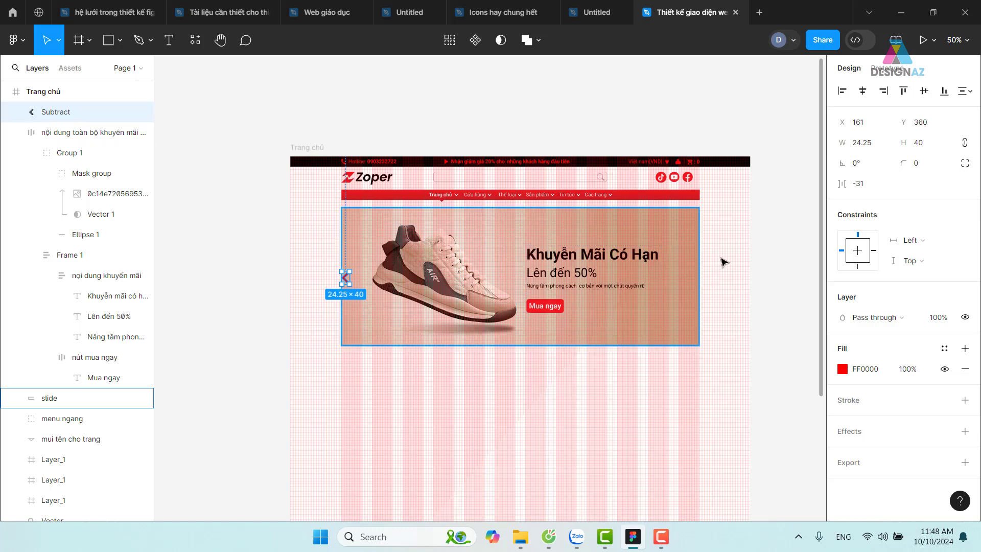
{"action": "left_click", "coordinate": [722, 260]}
- Place a copy of the red arrow at the banner's right edge
{"action": "left_click_drag", "start_coordinate": [348, 282], "coordinate": [699, 281]}
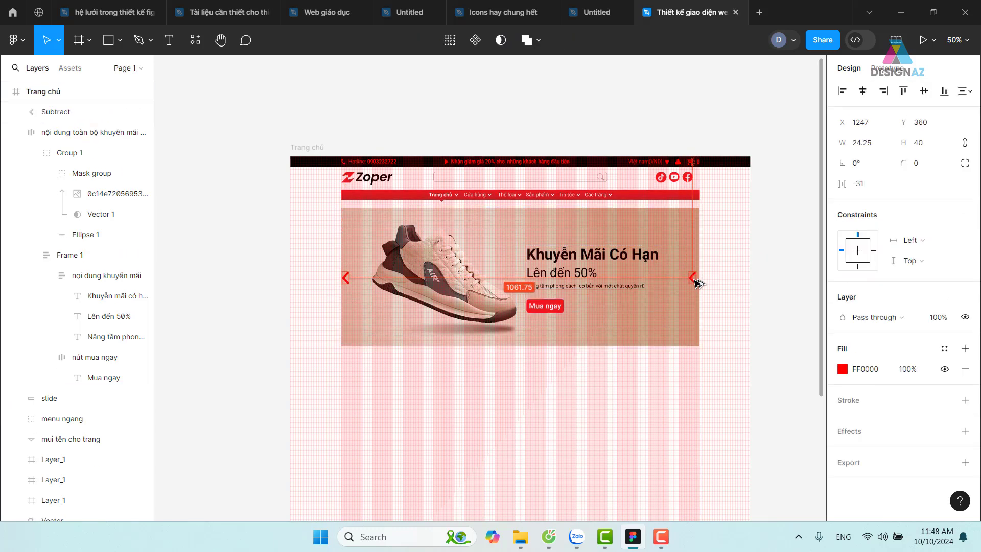
{"action": "left_click_drag", "start_coordinate": [696, 279], "coordinate": [696, 278]}
{"action": "left_click", "coordinate": [764, 331]}
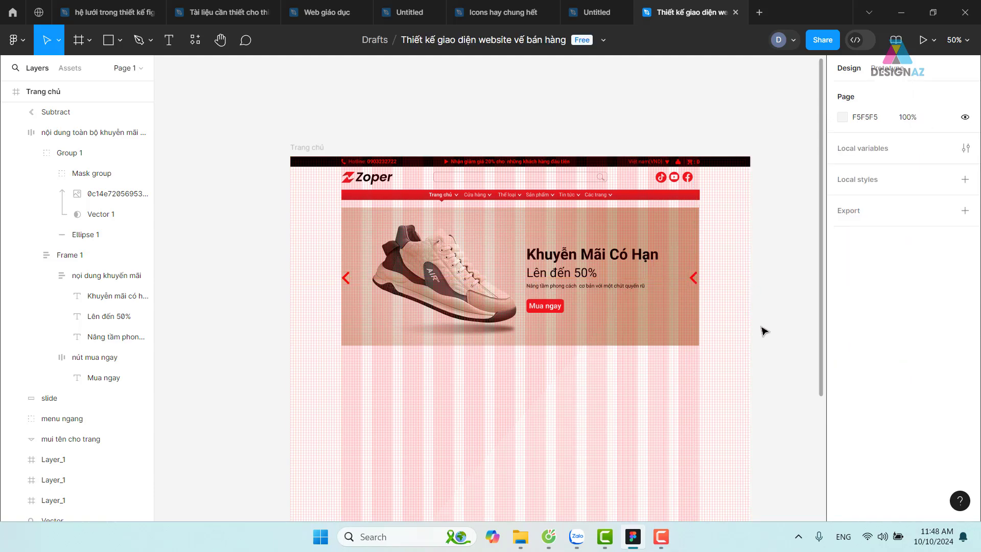
{"action": "key", "text": "ctrl+equal"}
{"action": "key", "text": "ctrl+equal"}
{"action": "key", "text": "ctrl+equal"}
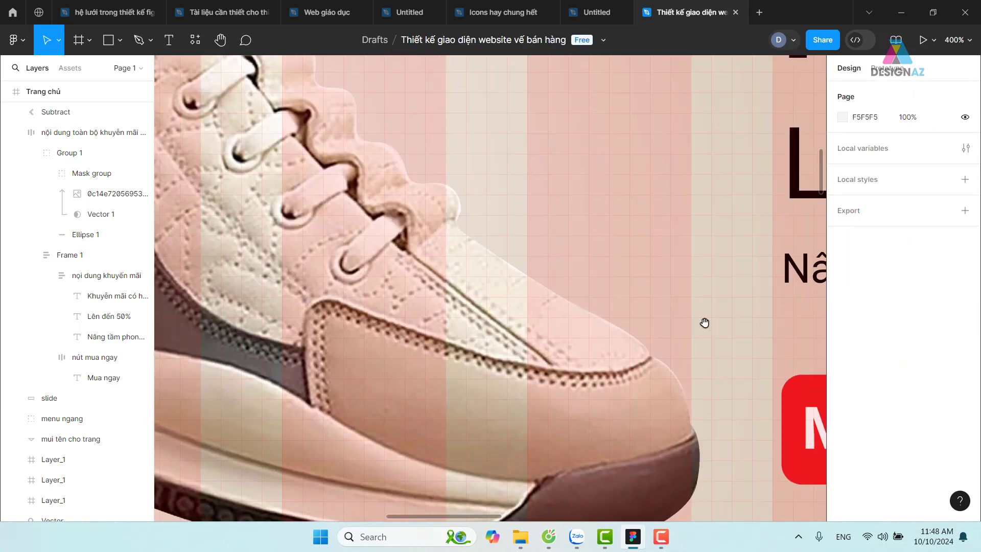
{"action": "left_click_drag", "start_coordinate": [703, 324], "coordinate": [194, 295]}
{"action": "scroll", "coordinate": [195, 295], "scroll_direction": "right", "scroll_amount": 5}
{"action": "scroll", "coordinate": [339, 289], "scroll_direction": "right", "scroll_amount": 10}
{"action": "scroll", "coordinate": [293, 287], "scroll_direction": "right", "scroll_amount": 1}
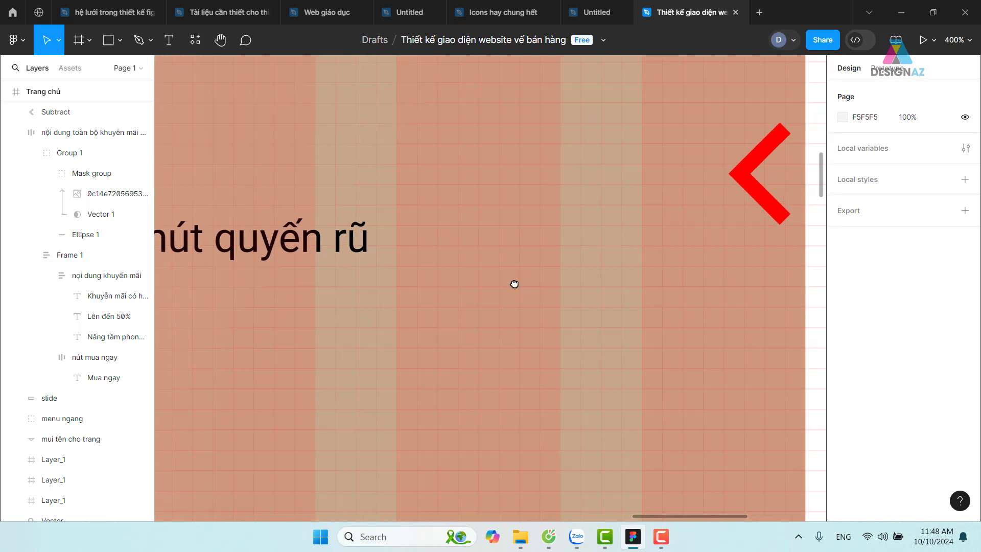
{"action": "scroll", "coordinate": [513, 282], "scroll_direction": "right", "scroll_amount": 8}
{"action": "left_click_drag", "start_coordinate": [364, 220], "coordinate": [378, 222]}
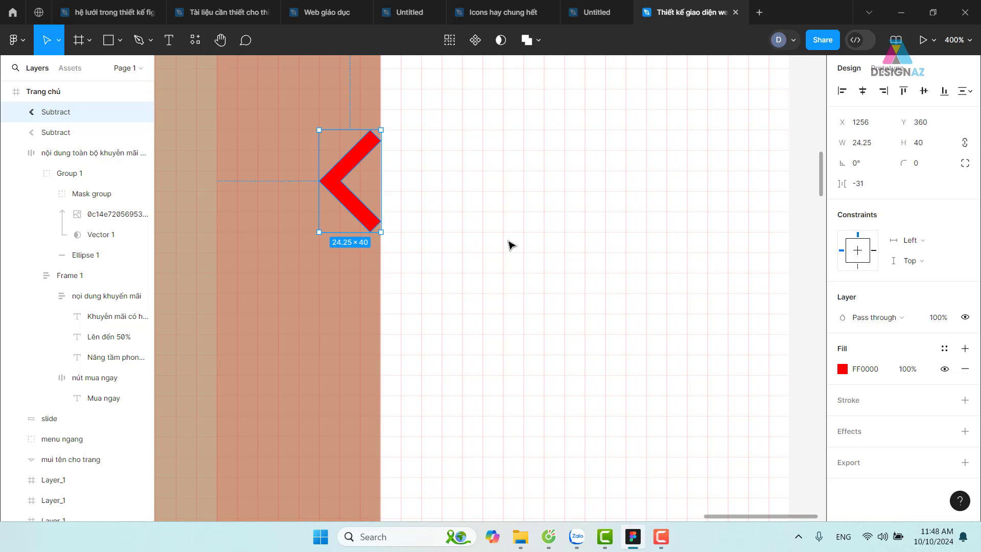
- Flip the copied arrow horizontally with Shift+H so it points right
{"action": "key", "text": "shift+h"}
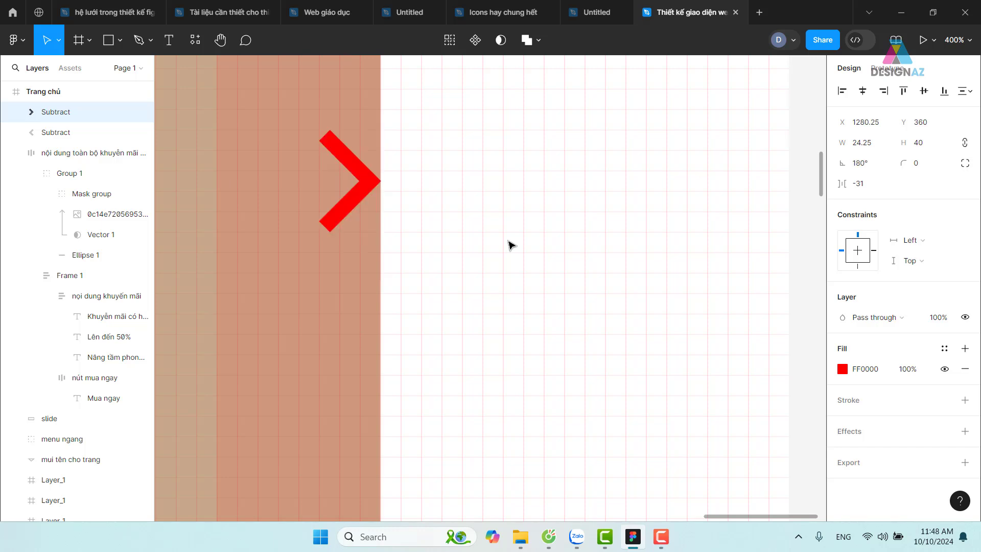
{"action": "key", "text": "shift+0"}
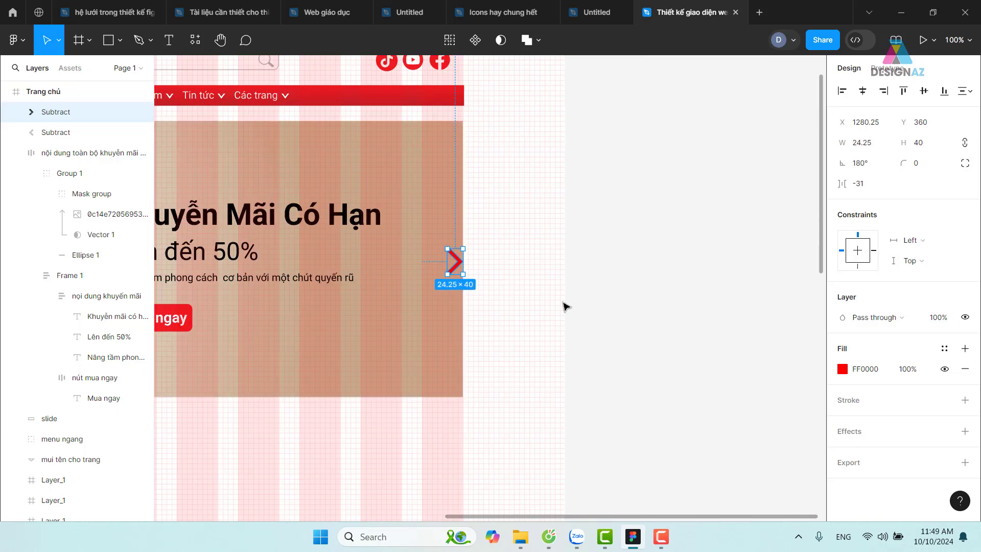
{"action": "key", "text": "shift+1"}
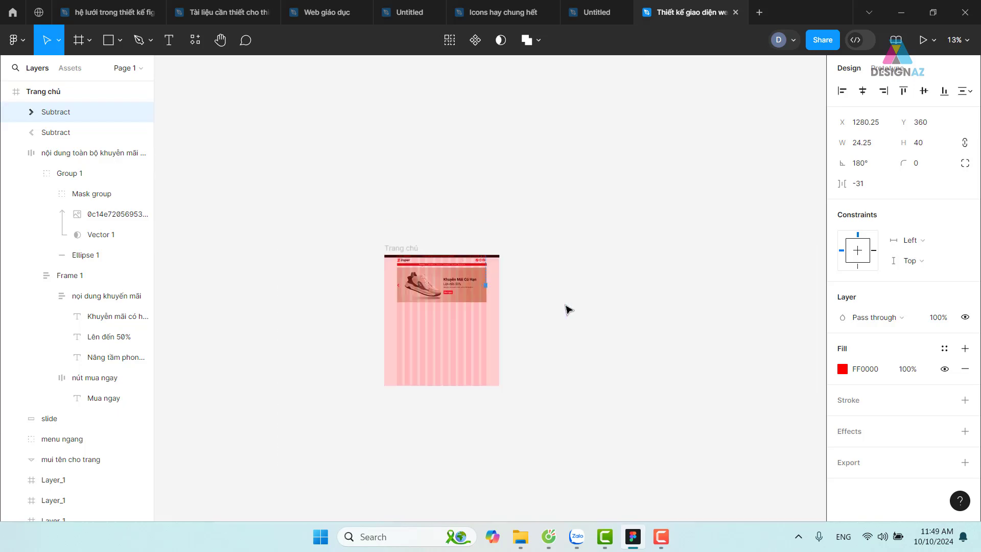
{"action": "scroll", "coordinate": [568, 309], "scroll_direction": "up", "scroll_amount": 5}
{"action": "left_click_drag", "start_coordinate": [565, 305], "coordinate": [670, 266]}
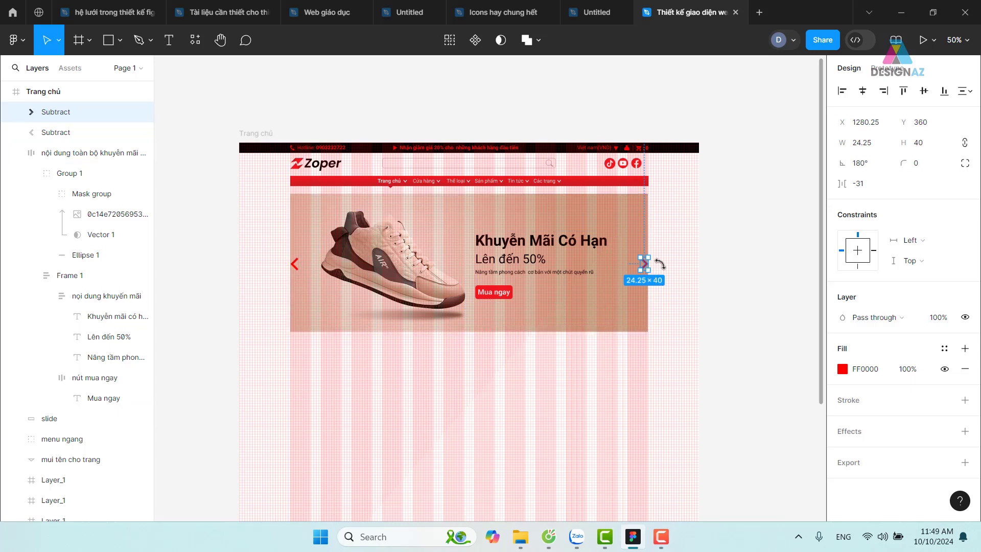
- Select both red arrows plus the promo content frame and add auto layout, creating Frame 2
{"action": "left_click", "coordinate": [664, 271]}
{"action": "left_click", "coordinate": [645, 266]}
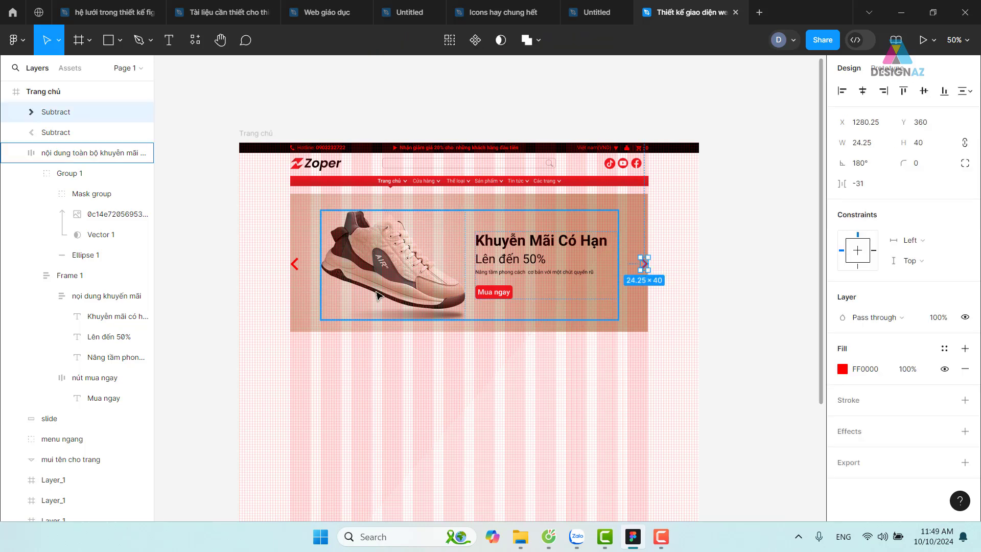
{"action": "left_click", "coordinate": [297, 267], "text": "shift"}
{"action": "left_click", "coordinate": [388, 250], "text": "shift"}
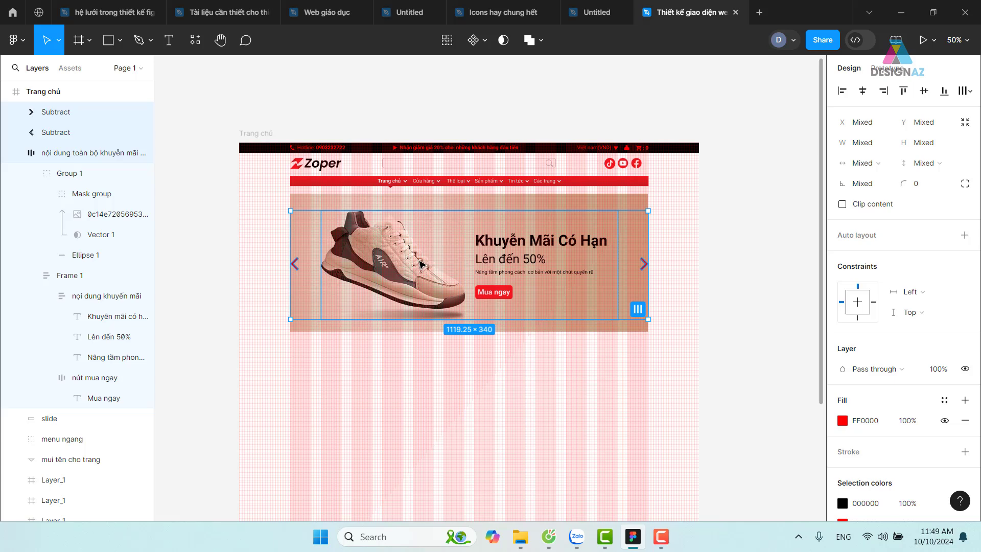
{"action": "right_click", "coordinate": [416, 260]}
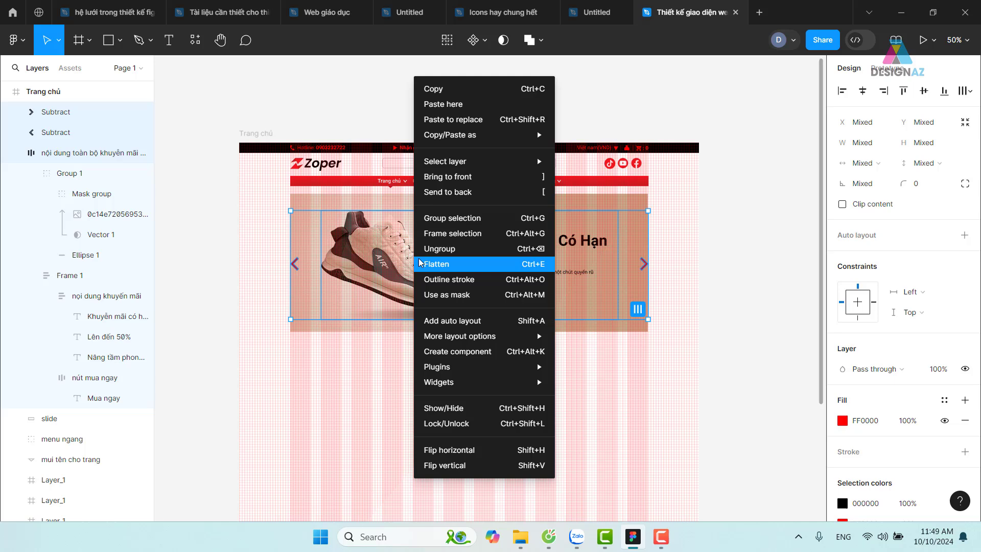
{"action": "left_click", "coordinate": [451, 321]}
- Centre Frame 2's contents and give it 32 horizontal padding
{"action": "left_click", "coordinate": [727, 291]}
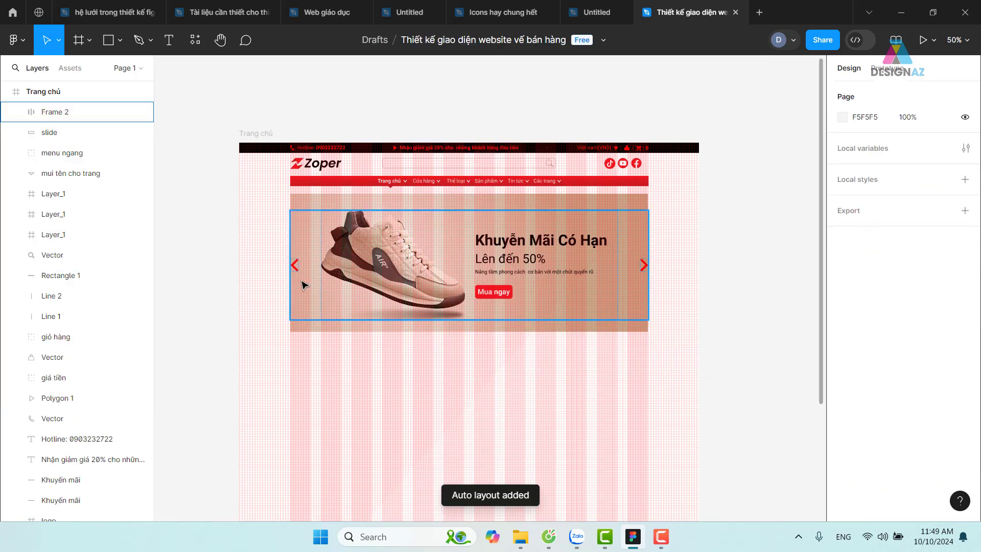
{"action": "left_click", "coordinate": [298, 271]}
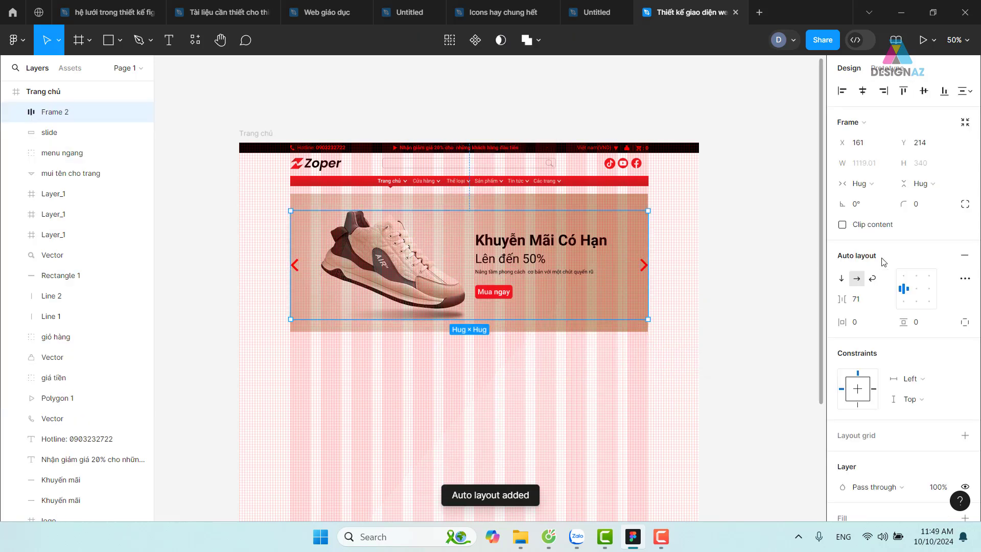
{"action": "left_click", "coordinate": [918, 292]}
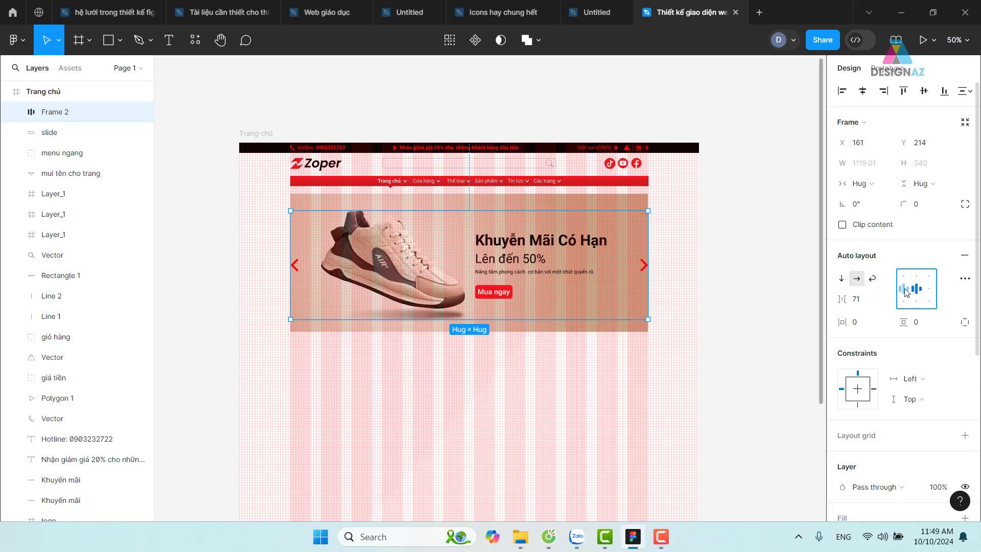
{"action": "left_click", "coordinate": [904, 276]}
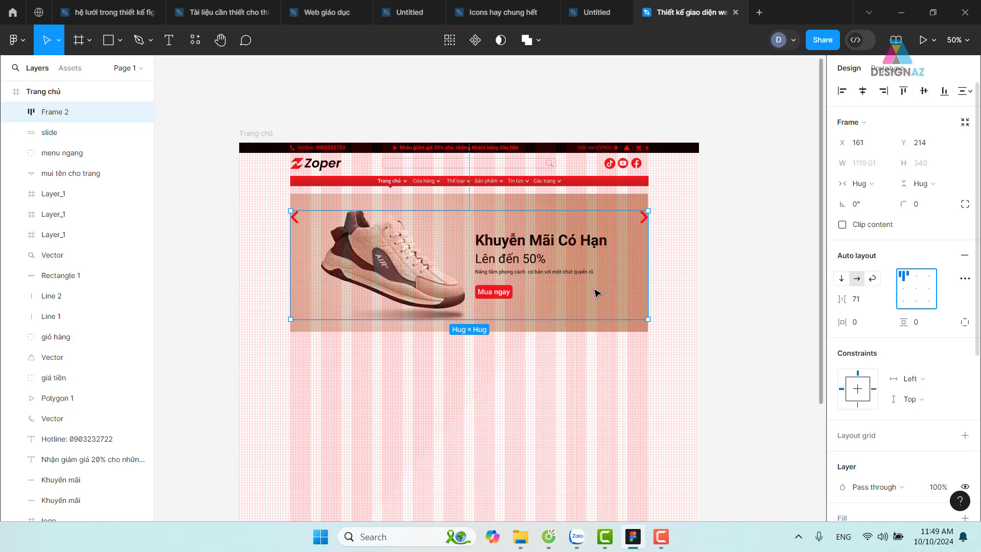
{"action": "left_click", "coordinate": [903, 300]}
{"action": "left_click", "coordinate": [903, 289]}
{"action": "left_click", "coordinate": [917, 289]}
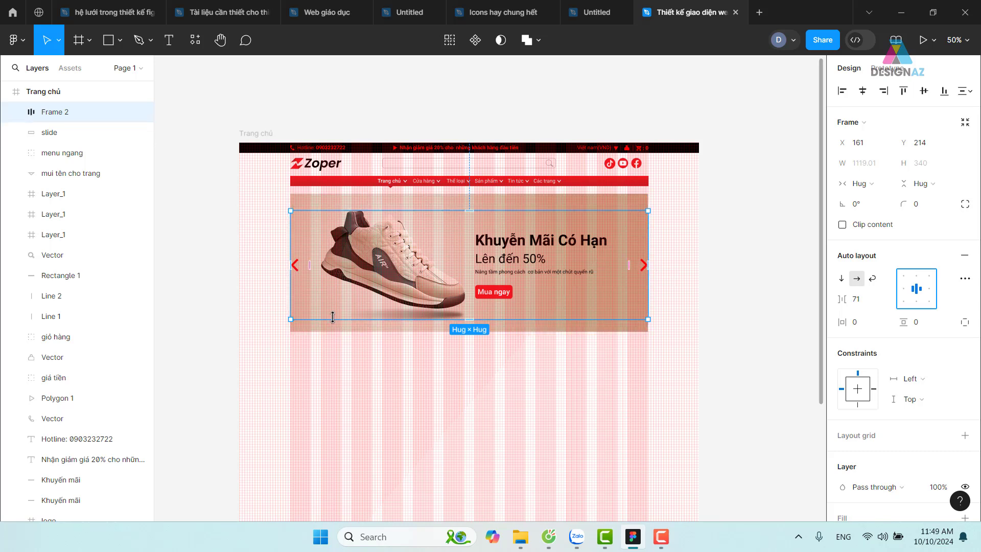
{"action": "left_click", "coordinate": [863, 330]}
{"action": "type", "text": "32"}
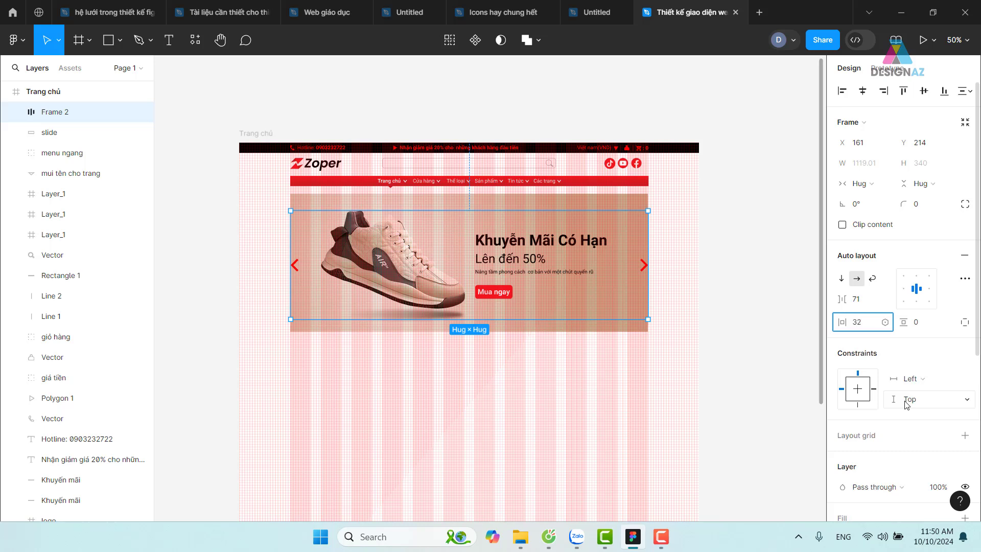
{"action": "key", "text": "Return"}
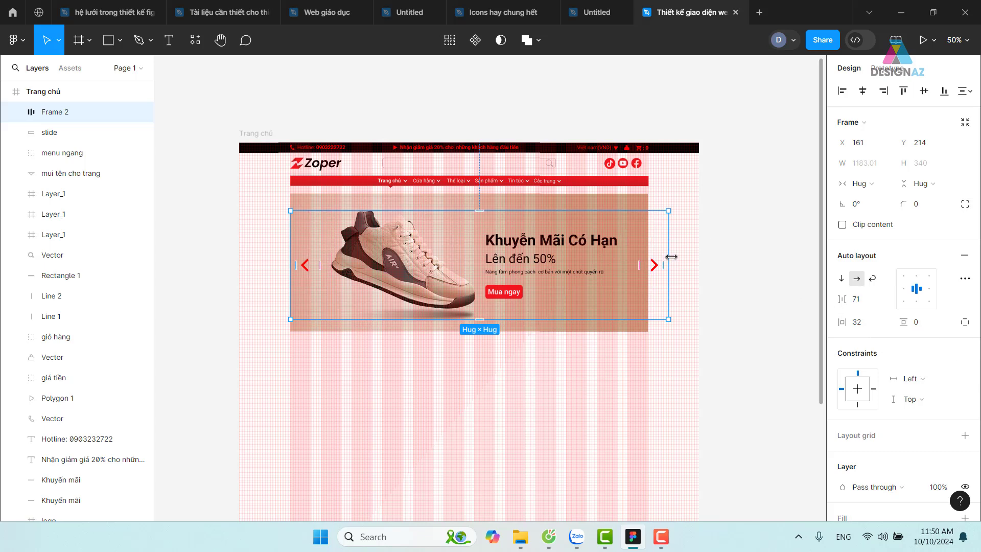
- Fix Frame 2's width at 1119 and set the gap to Auto so arrows reach the edges
{"action": "left_click_drag", "start_coordinate": [671, 256], "coordinate": [647, 260]}
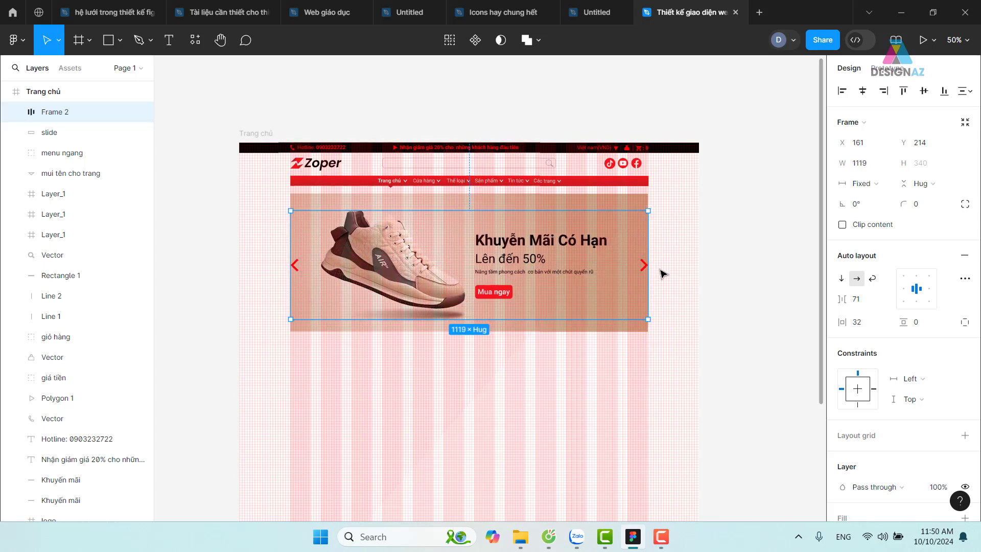
{"action": "key", "text": "ctrl+z"}
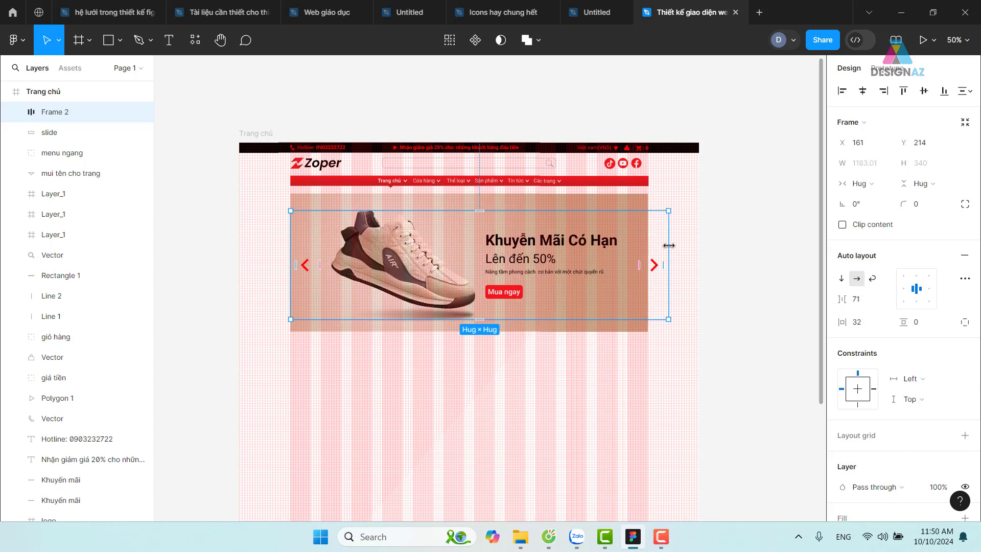
{"action": "left_click_drag", "start_coordinate": [668, 247], "coordinate": [648, 249]}
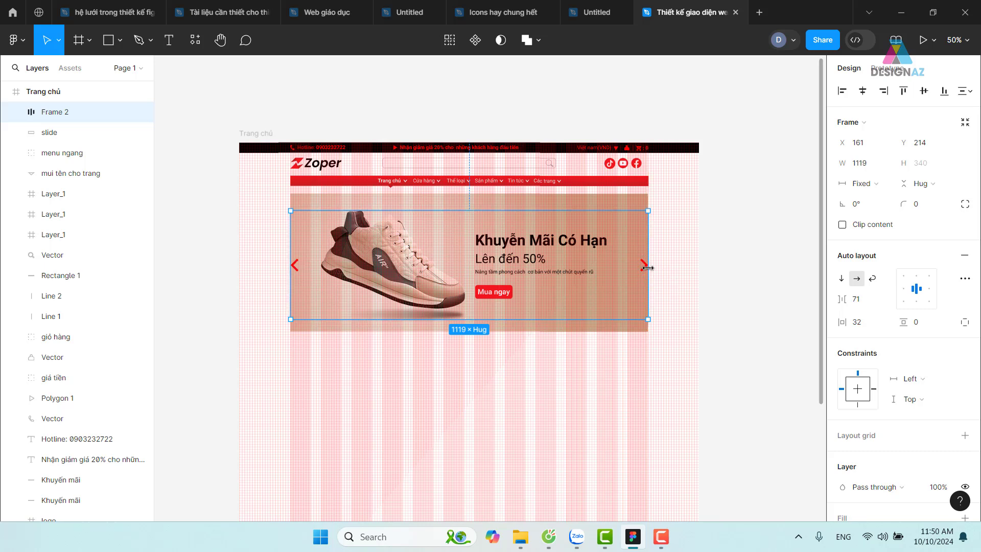
{"action": "left_click", "coordinate": [916, 291]}
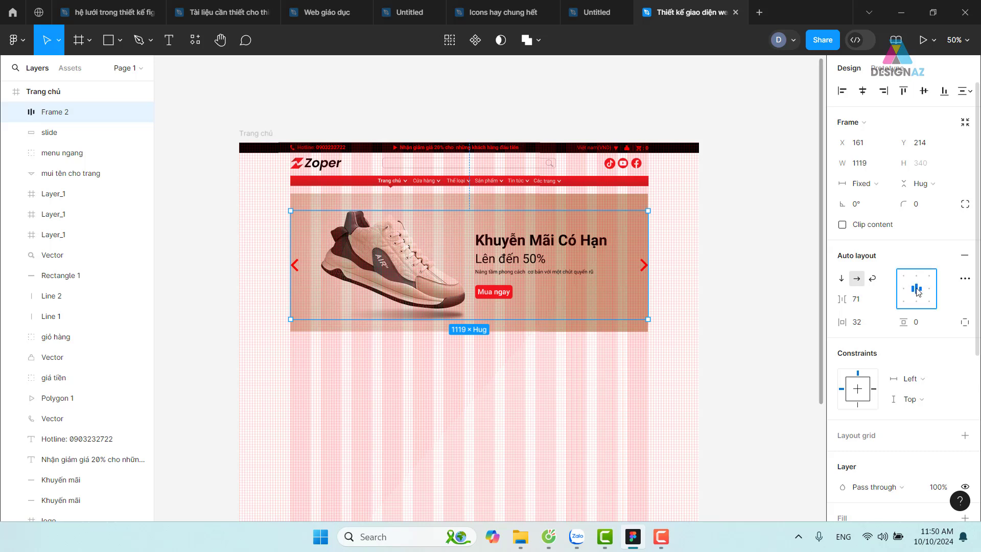
{"action": "mouse_move", "coordinate": [858, 299]}
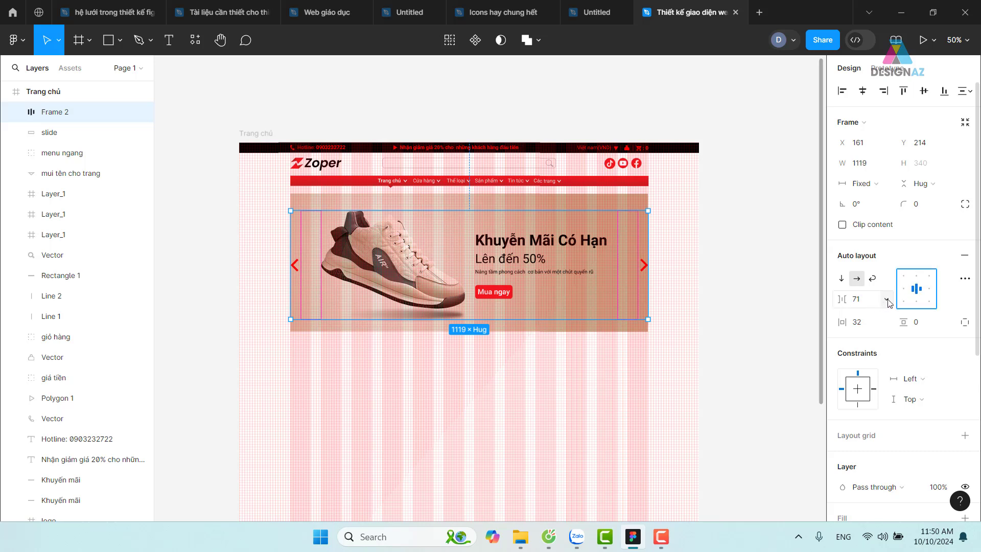
{"action": "left_click", "coordinate": [887, 300]}
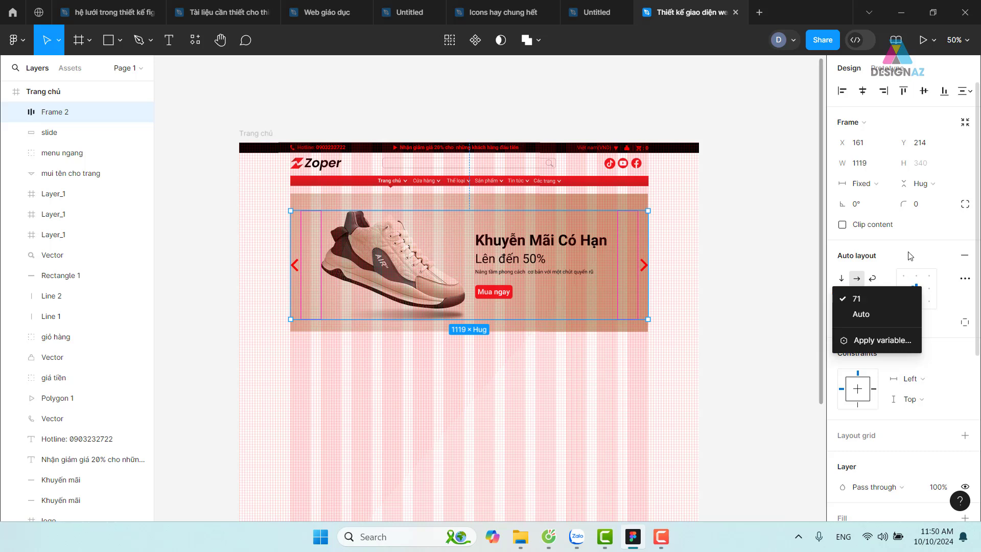
{"action": "left_click", "coordinate": [870, 315]}
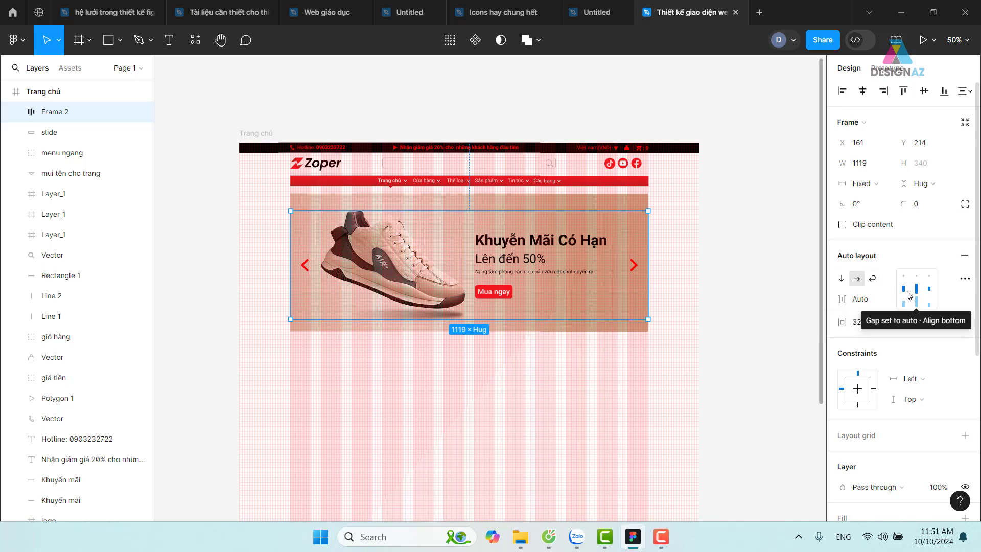
{"action": "left_click", "coordinate": [745, 335]}
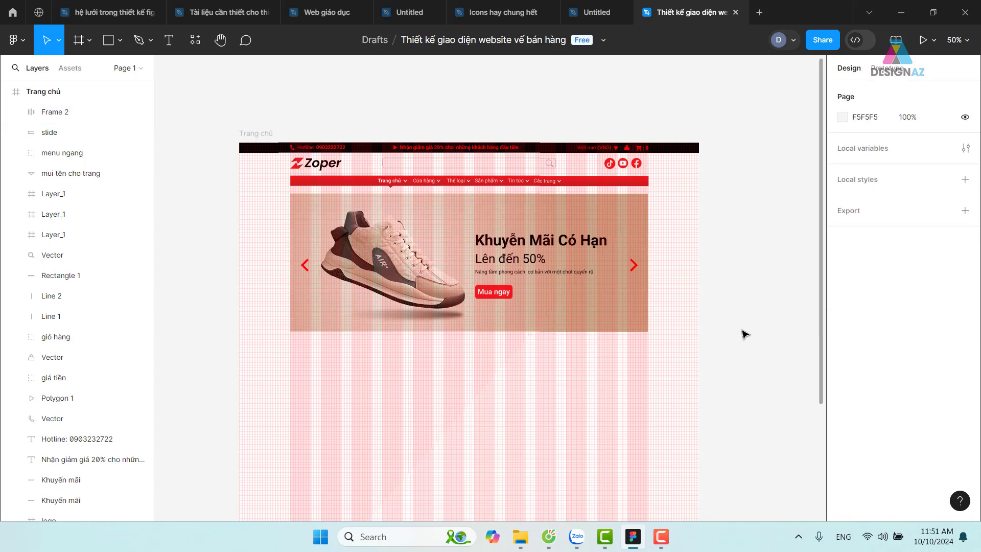
- Zoom in on the banner and hide its red layout-grid columns with Ctrl+Shift+4
{"action": "scroll", "coordinate": [745, 334], "scroll_direction": "up", "scroll_amount": 5}
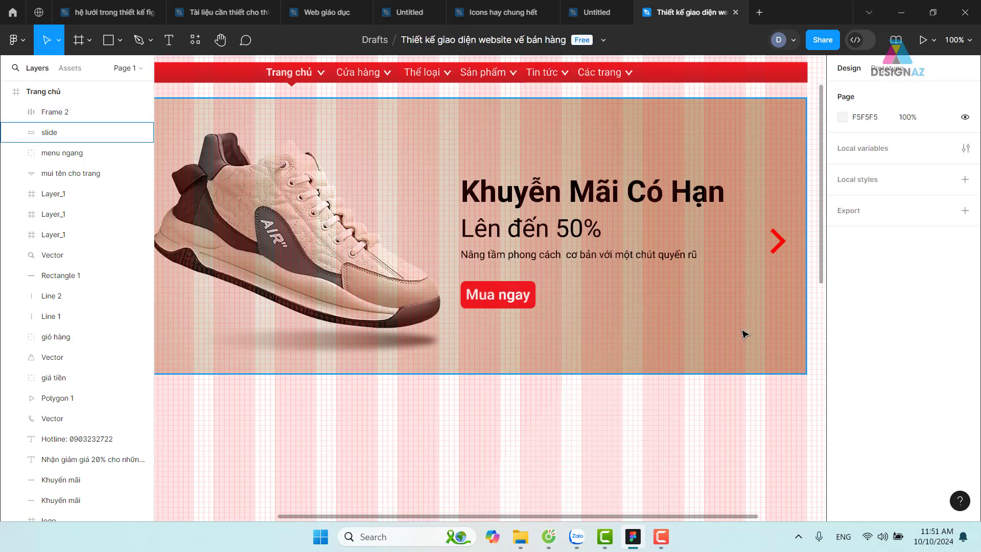
{"action": "scroll", "coordinate": [558, 301], "scroll_direction": "up", "scroll_amount": 1}
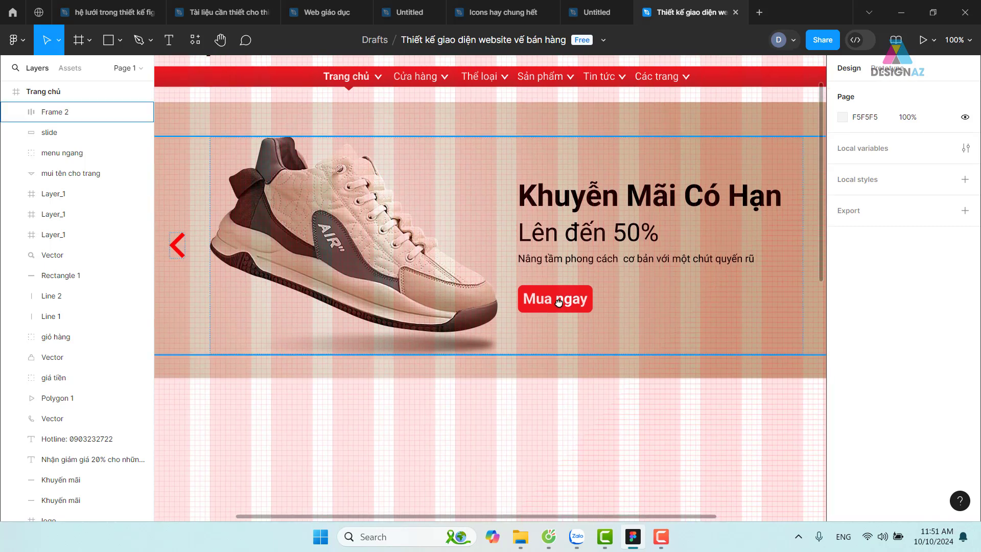
{"action": "key", "text": "ctrl+shift+4"}
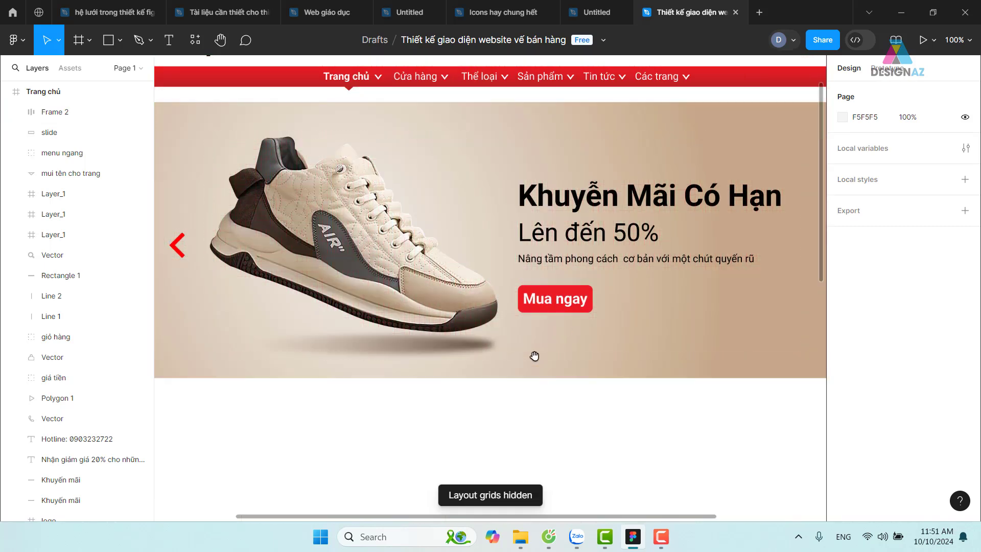
{"action": "scroll", "coordinate": [531, 358], "scroll_direction": "down", "scroll_amount": 1}
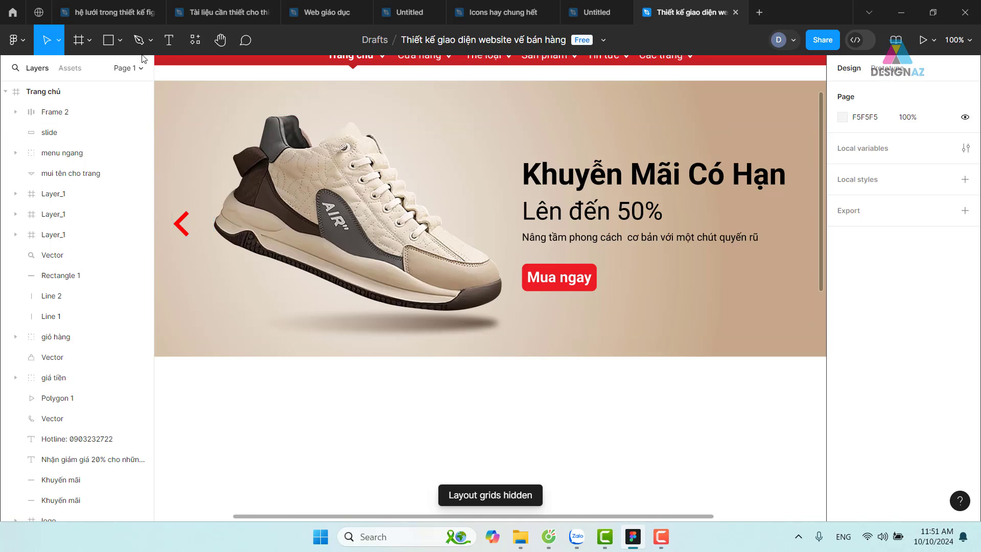
{"action": "left_click", "coordinate": [120, 42]}
- Draw a 16×16 circle below the shoe and fill it white FFFFFF
{"action": "left_click", "coordinate": [92, 117]}
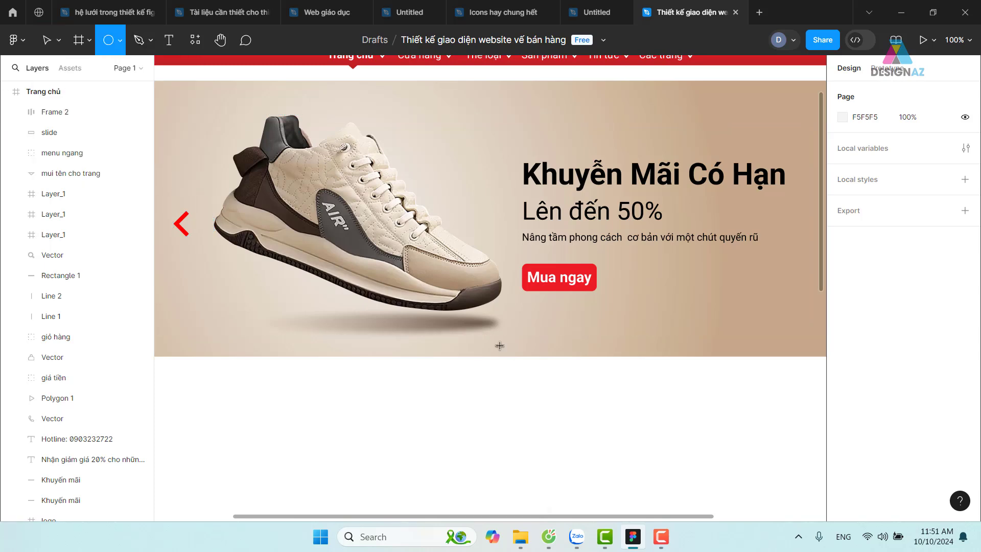
{"action": "mouse_move", "coordinate": [495, 337]}
{"action": "left_mouse_down"}
{"action": "mouse_move", "coordinate": [512, 346]}
{"action": "mouse_move", "coordinate": [503, 345]}
{"action": "left_mouse_up"}
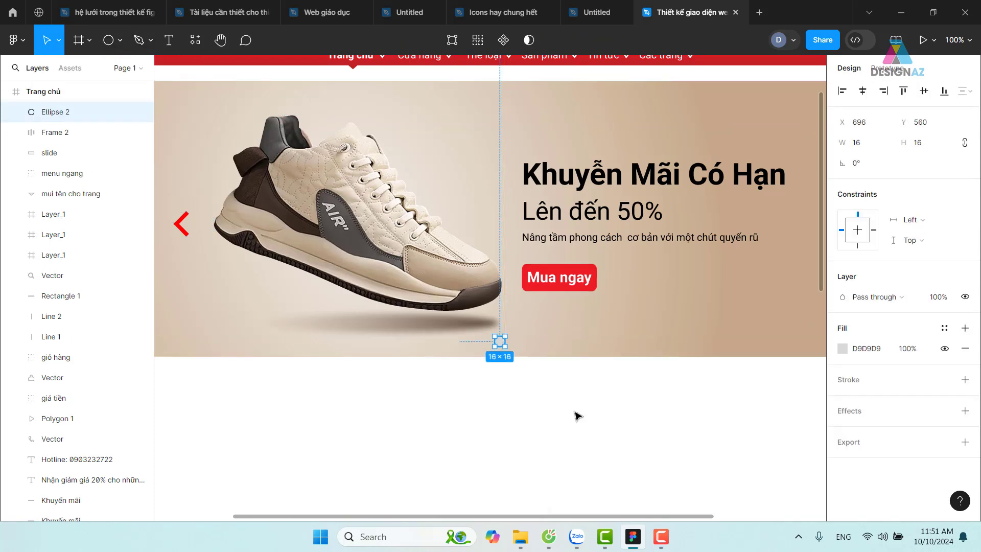
{"action": "left_click", "coordinate": [578, 415]}
{"action": "left_click", "coordinate": [503, 345]}
{"action": "left_click", "coordinate": [849, 350]}
{"action": "left_click", "coordinate": [843, 350]}
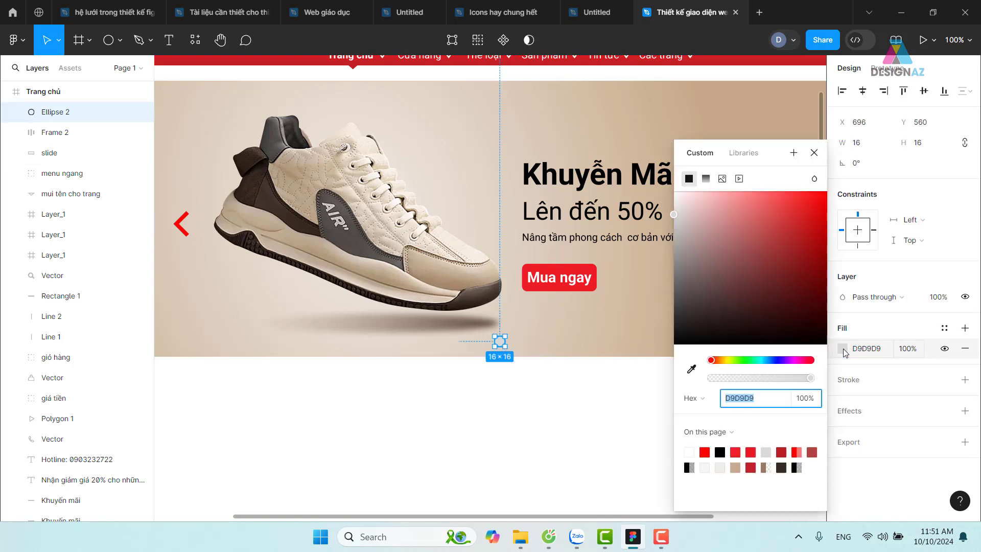
{"action": "type", "text": "FFFFFF"}
{"action": "key", "text": "Return"}
- Duplicate the white dot rightward, repeating the duplication to build a row of dots
{"action": "left_click", "coordinate": [529, 450]}
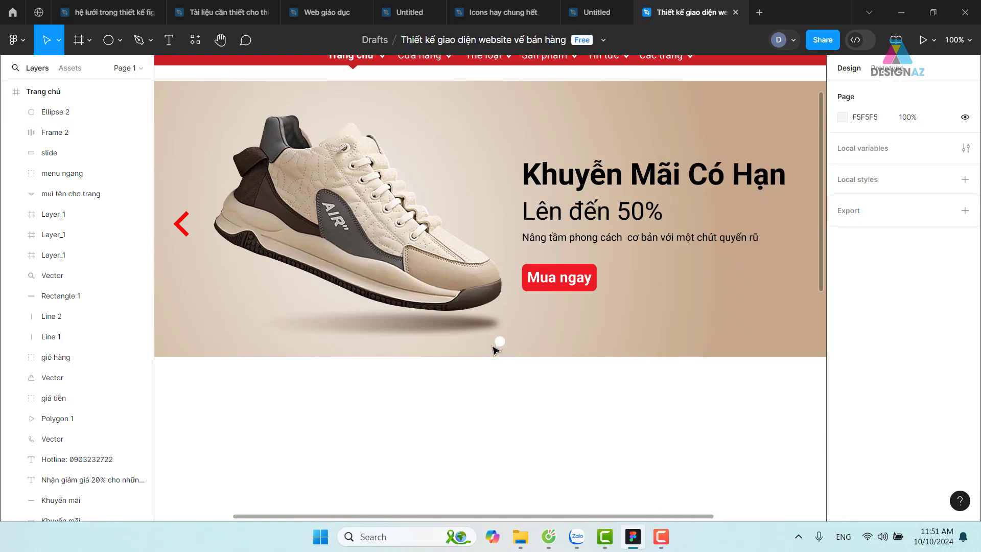
{"action": "left_click", "coordinate": [499, 342]}
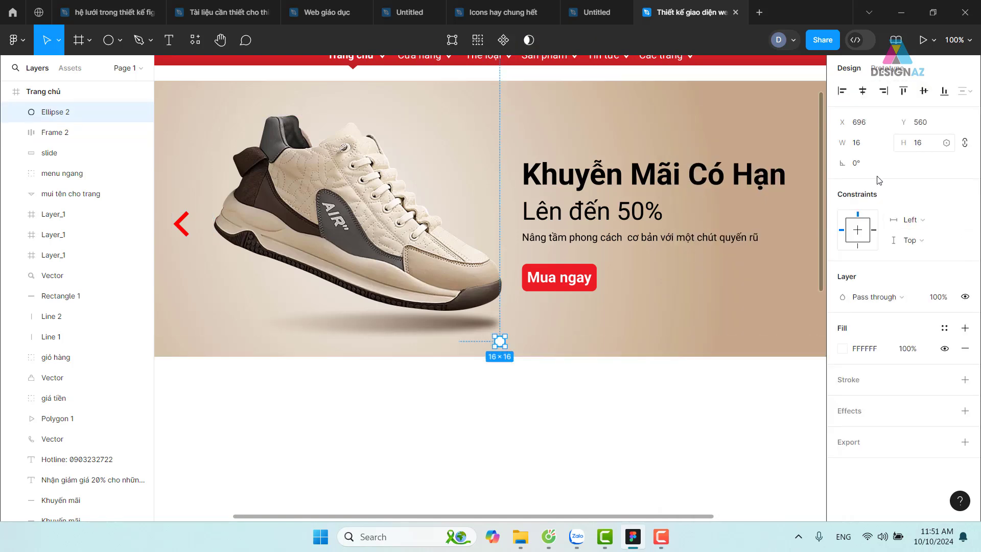
{"action": "left_click", "coordinate": [582, 408]}
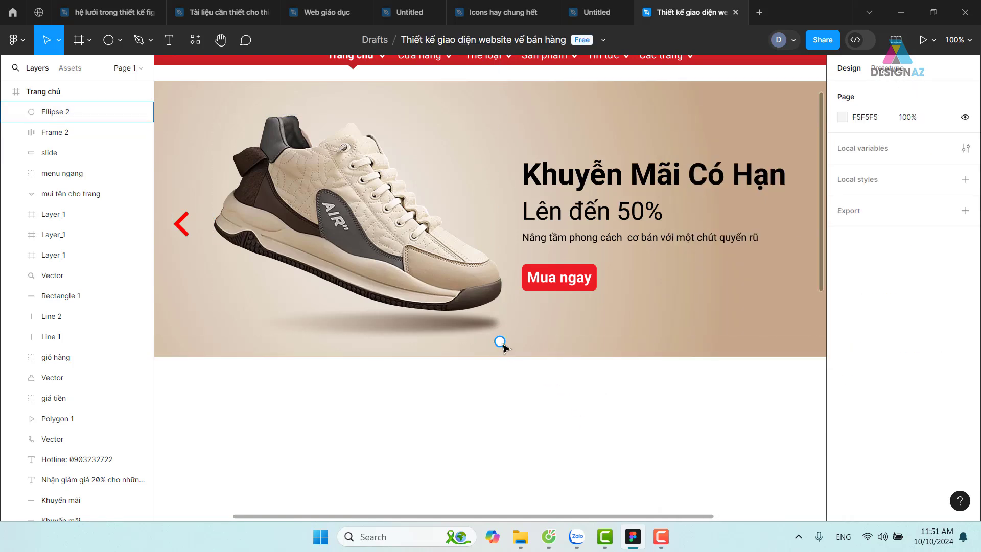
{"action": "left_click_drag", "start_coordinate": [502, 344], "coordinate": [522, 350]}
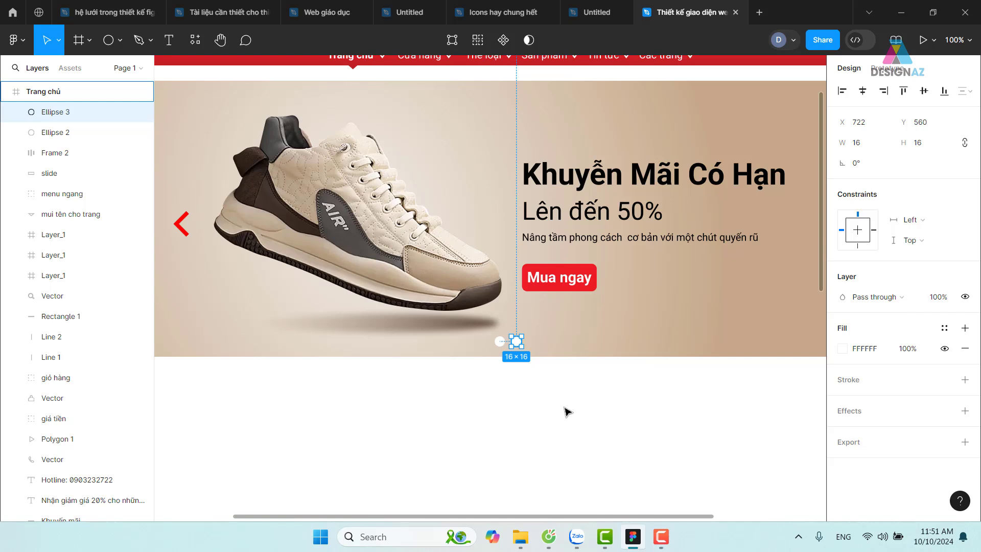
{"action": "key", "text": "ctrl+d"}
{"action": "key", "text": "ctrl+d"}
{"action": "key", "text": "ctrl+d"}
- Fill the first slider dot, Ellipse 2, with red FF0000
{"action": "key", "text": "Escape"}
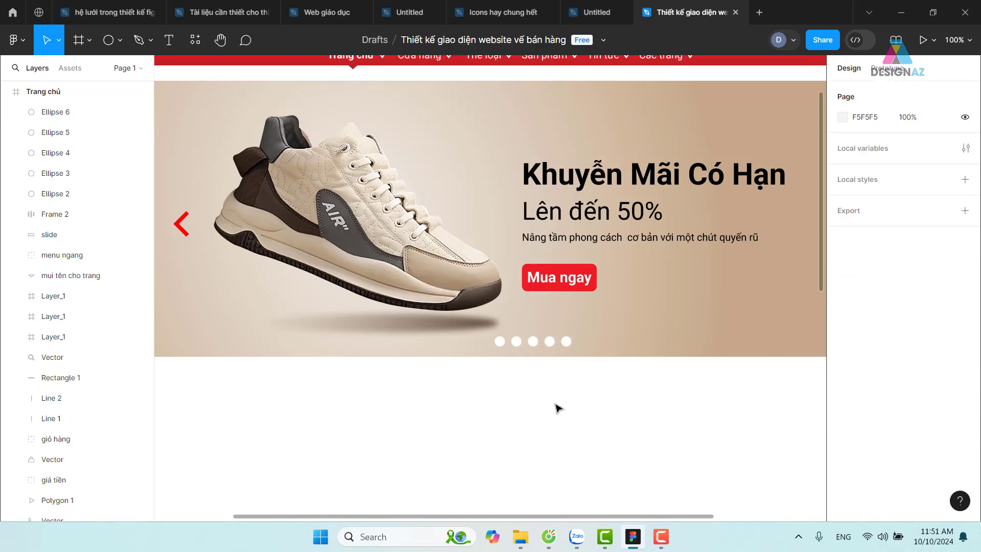
{"action": "left_click", "coordinate": [500, 342]}
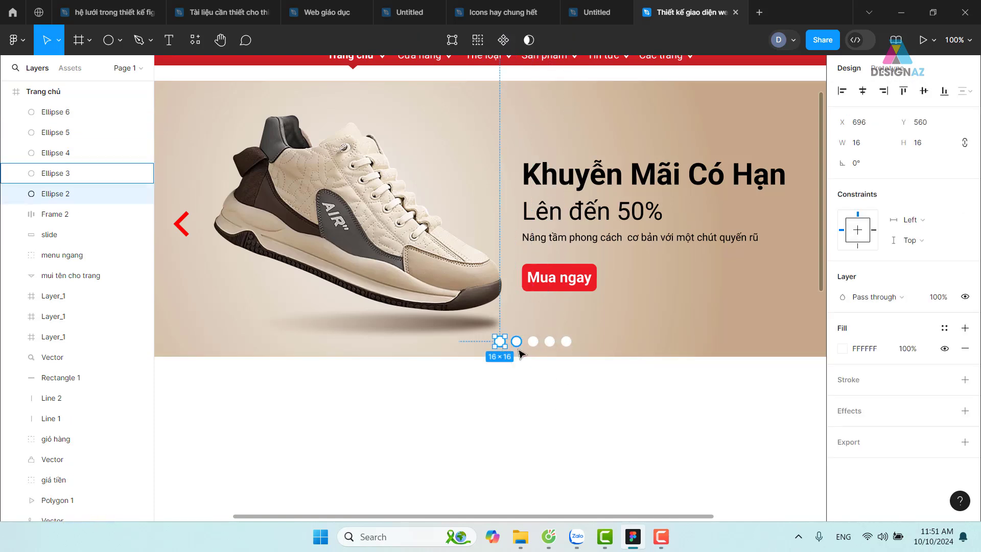
{"action": "left_click", "coordinate": [533, 341], "text": "shift"}
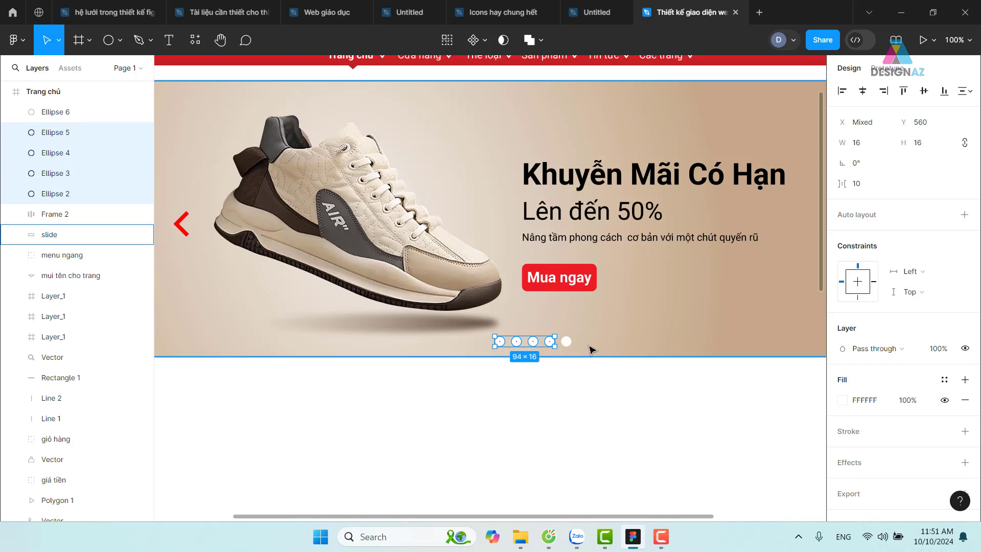
{"action": "left_click", "coordinate": [566, 342], "text": "shift"}
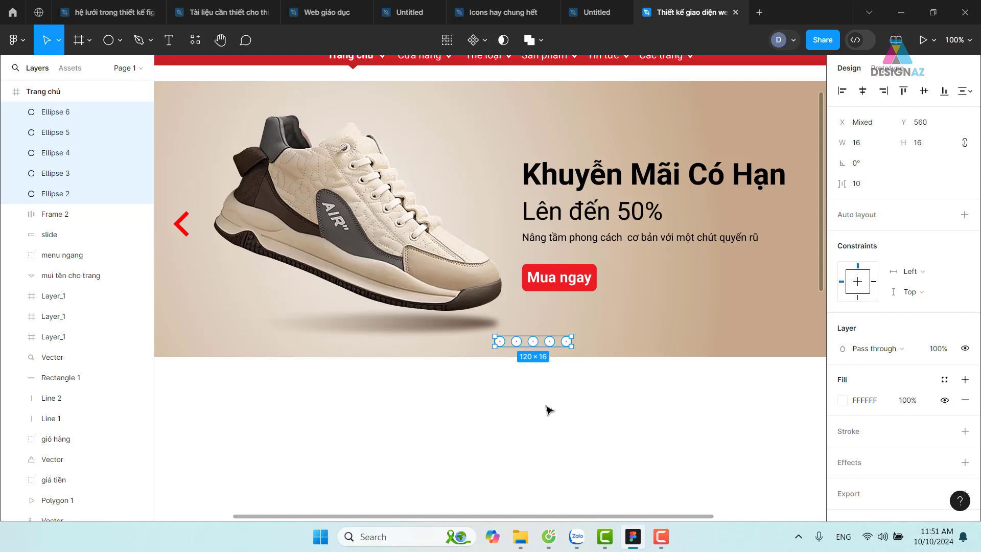
{"action": "left_click", "coordinate": [568, 407]}
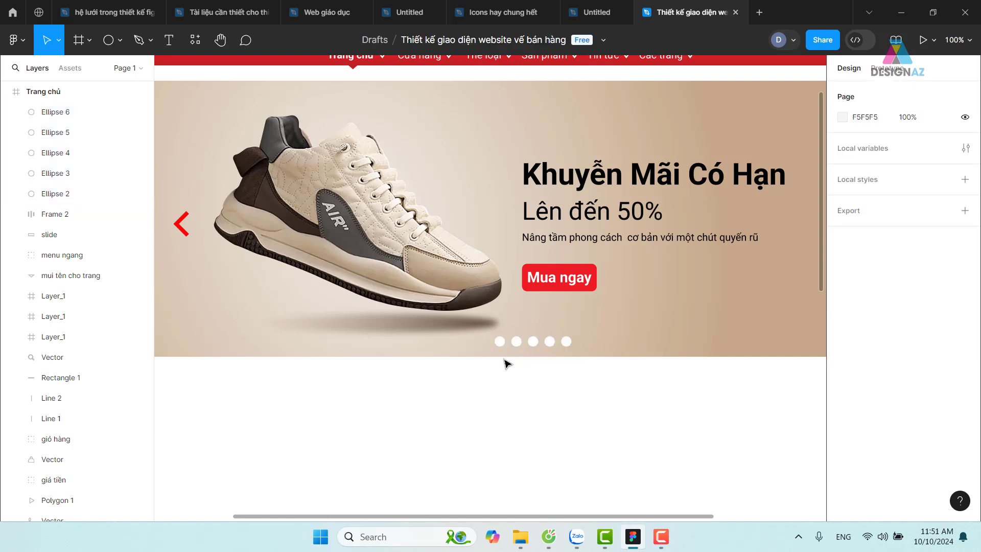
{"action": "left_click", "coordinate": [499, 341]}
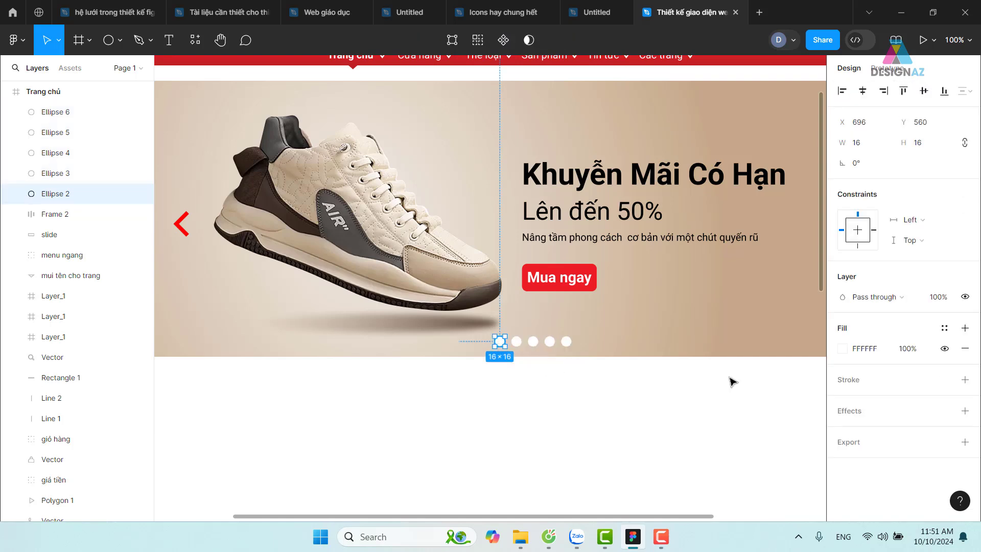
{"action": "left_click", "coordinate": [843, 348]}
{"action": "left_click", "coordinate": [704, 452]}
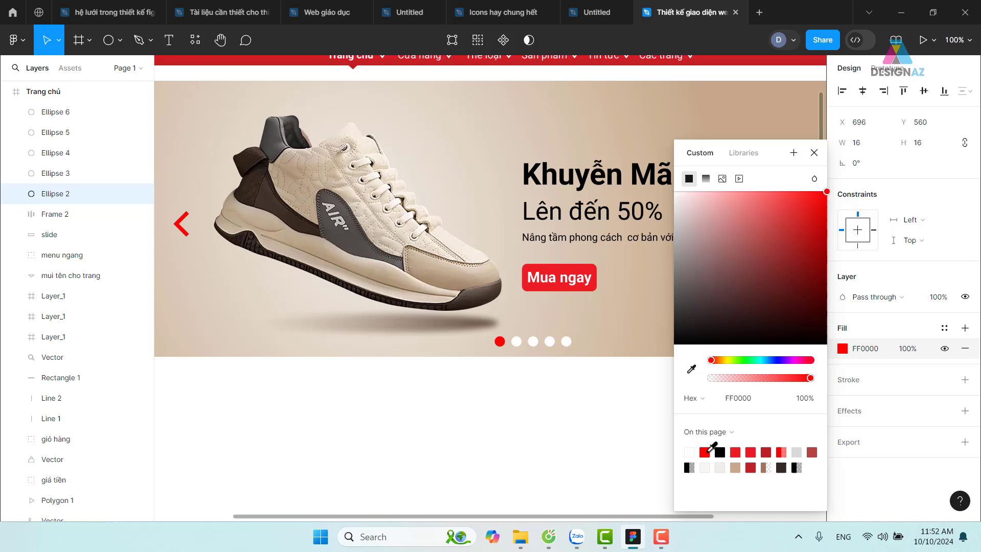
{"action": "left_click", "coordinate": [570, 454]}
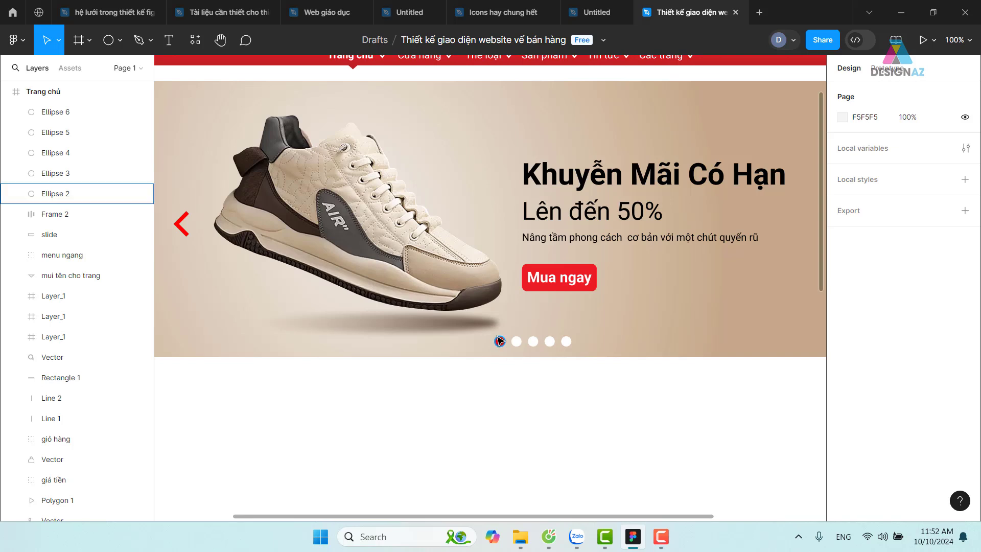
- Wrap Ellipses 2–6 in an auto-layout frame, Frame 3, with an 8 px gap
{"action": "left_click", "coordinate": [500, 342]}
{"action": "left_click", "coordinate": [533, 342], "text": "shift"}
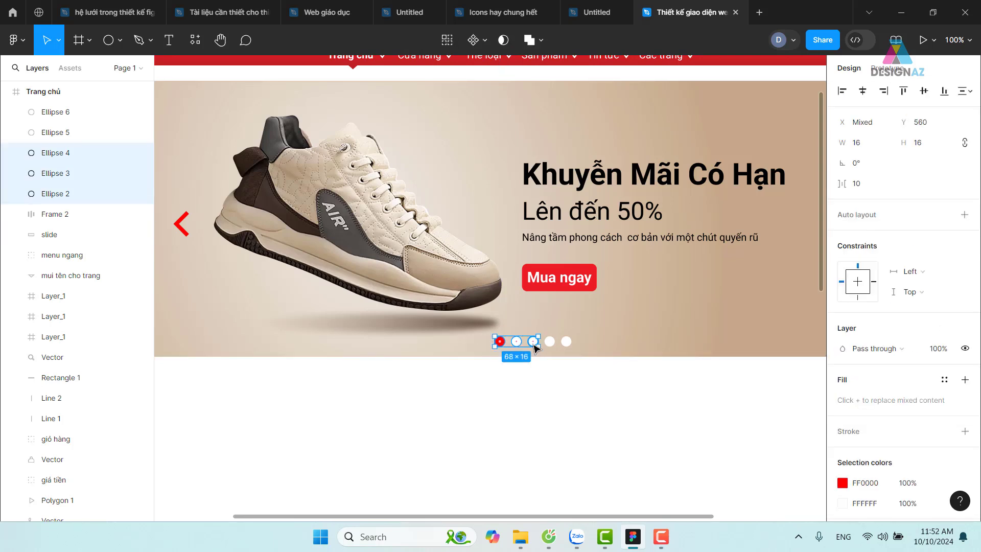
{"action": "left_click", "coordinate": [551, 344], "text": "shift"}
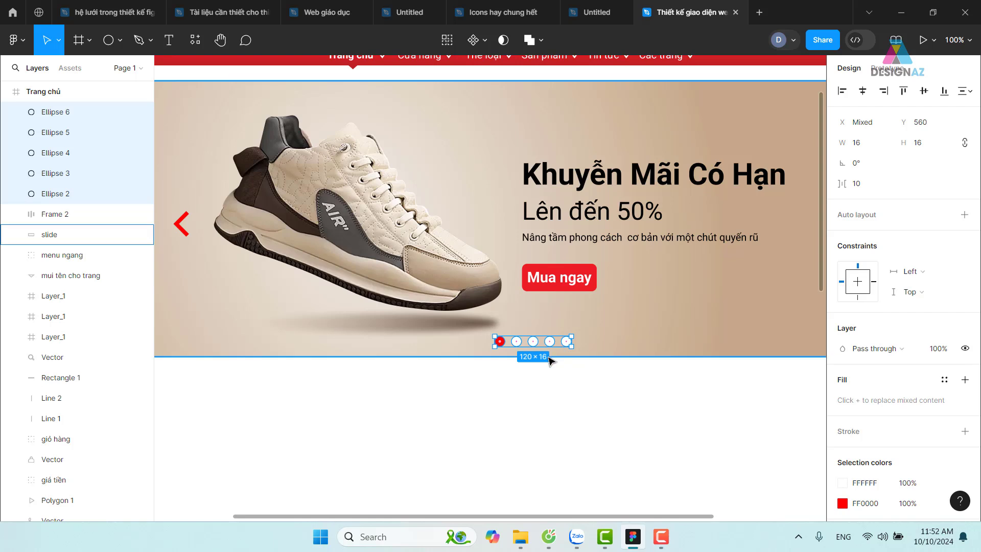
{"action": "key", "text": "shift+a"}
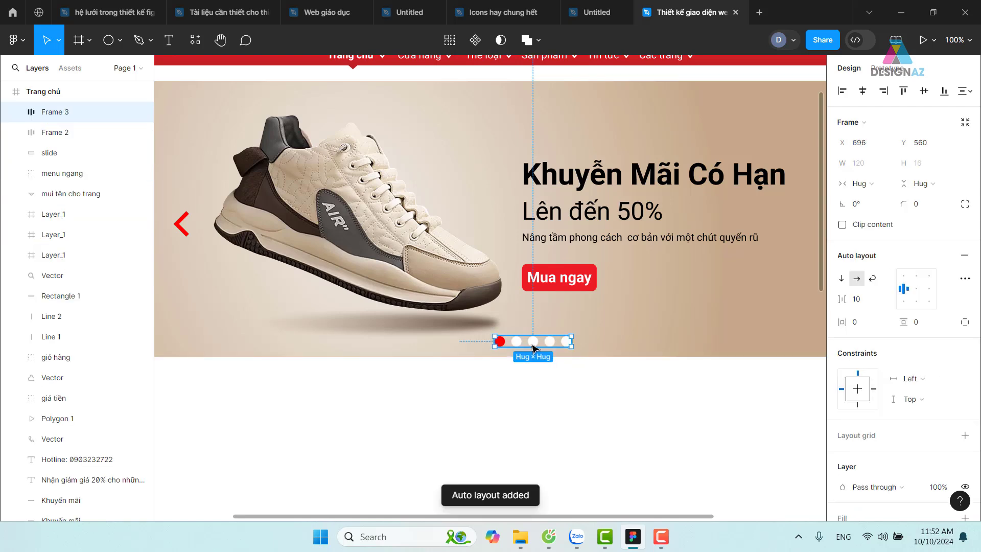
{"action": "left_click", "coordinate": [860, 304]}
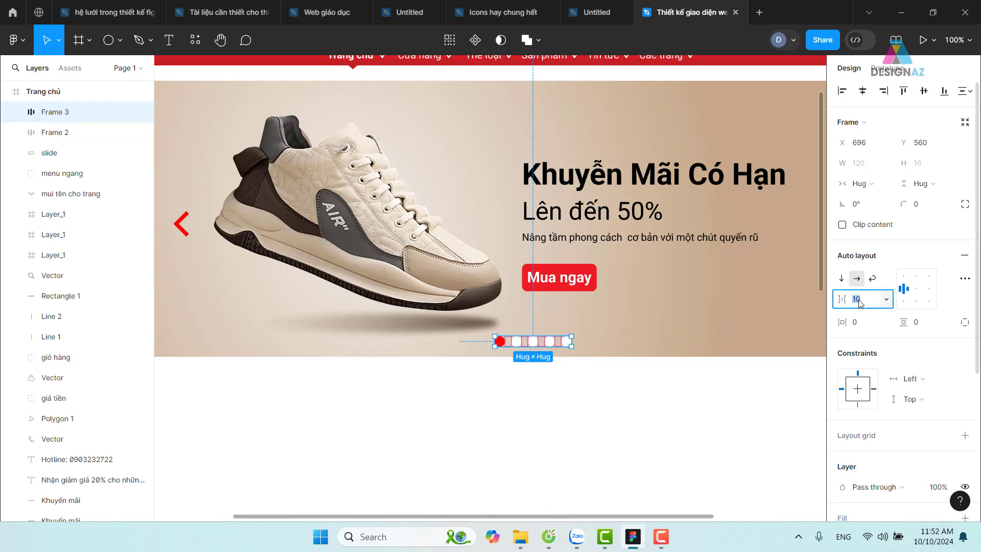
{"action": "type", "text": "8"}
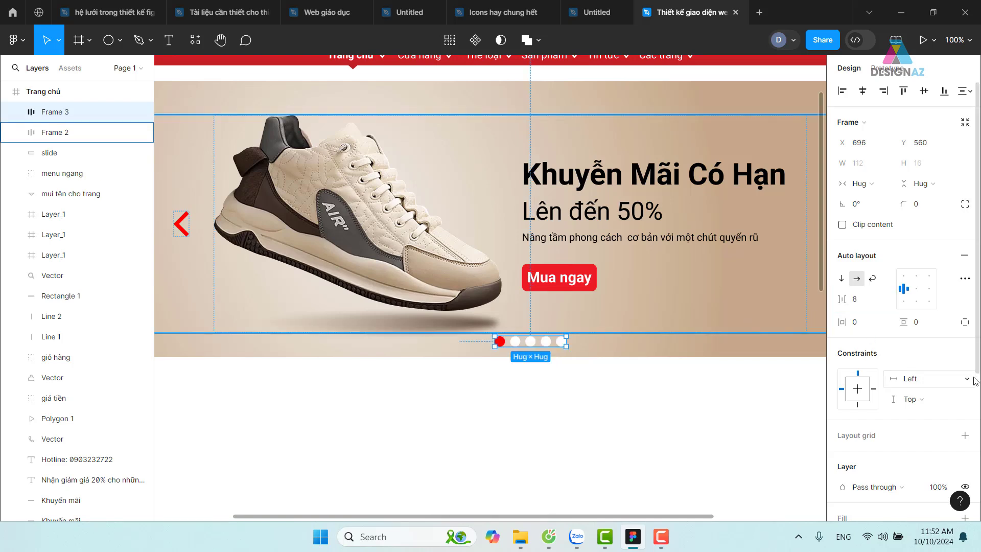
{"action": "left_click", "coordinate": [626, 437]}
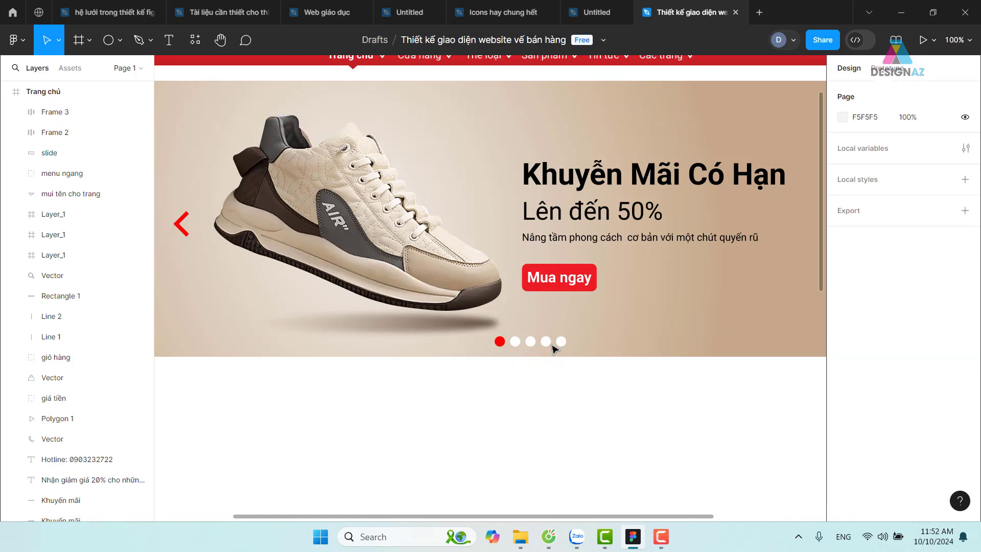
{"action": "left_click", "coordinate": [556, 347]}
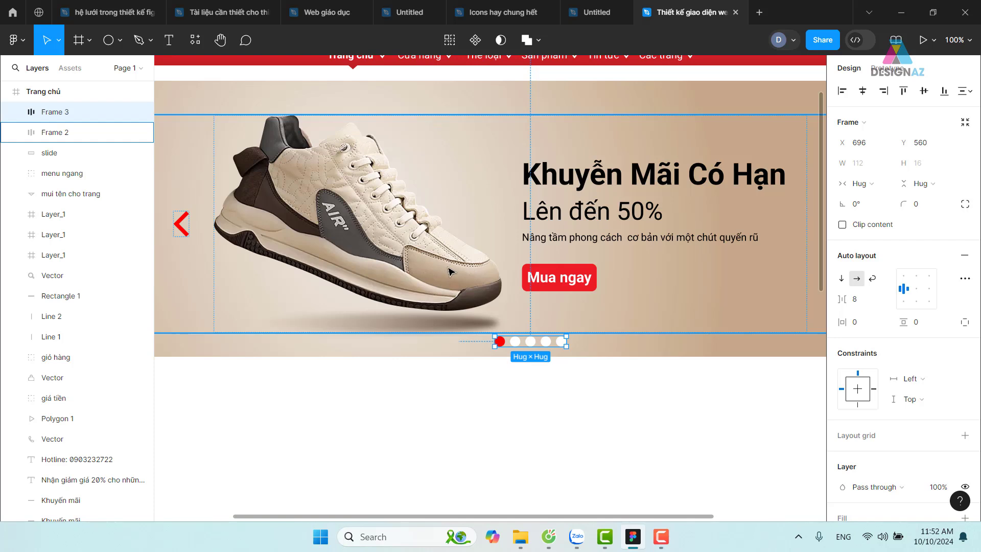
- Wrap the banner and the slider-dots frame together in a new auto-layout frame, Frame 4
{"action": "key", "text": "minus"}
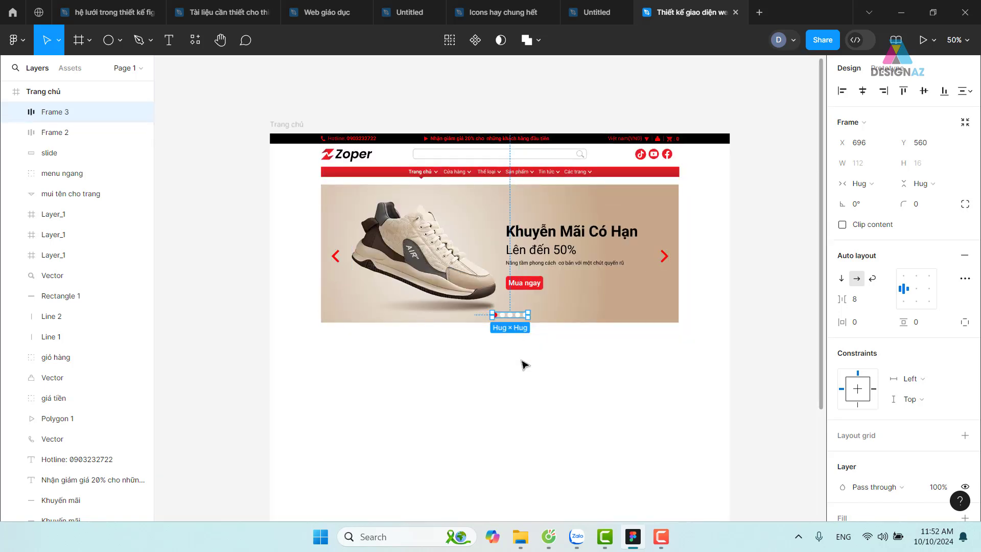
{"action": "left_click", "coordinate": [523, 364]}
{"action": "left_click", "coordinate": [510, 315]}
{"action": "left_click", "coordinate": [450, 274], "text": "shift"}
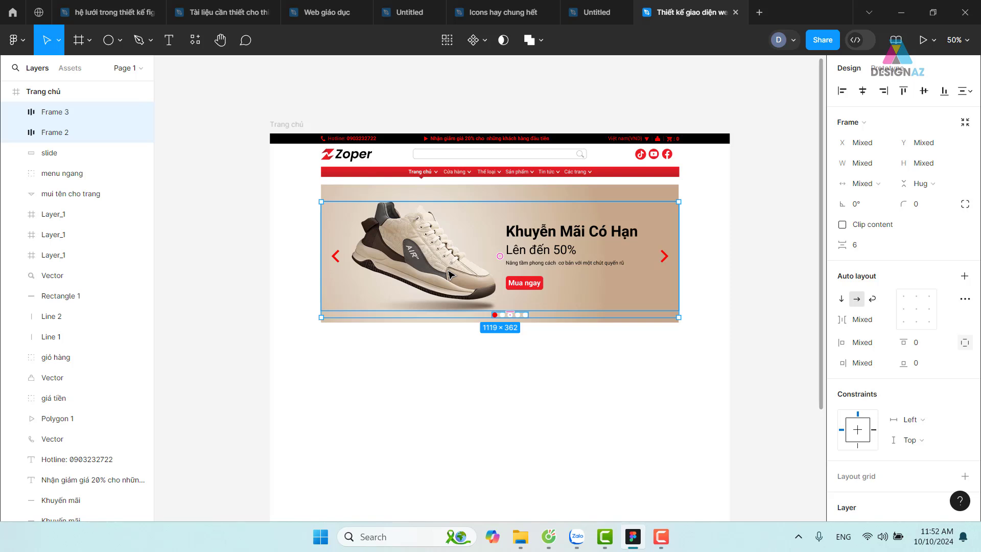
{"action": "key", "text": "shift+a"}
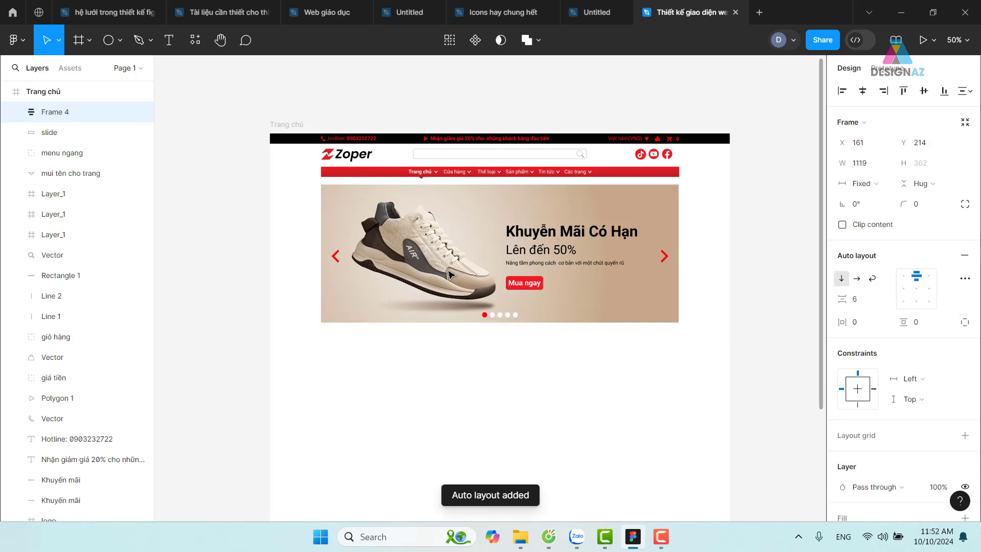
{"action": "left_click", "coordinate": [510, 348]}
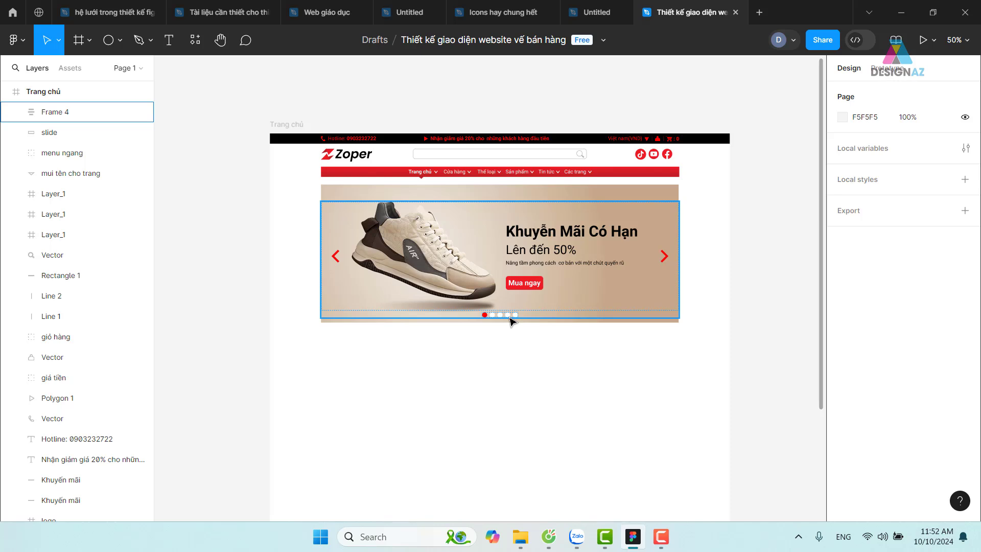
{"action": "left_click", "coordinate": [471, 281]}
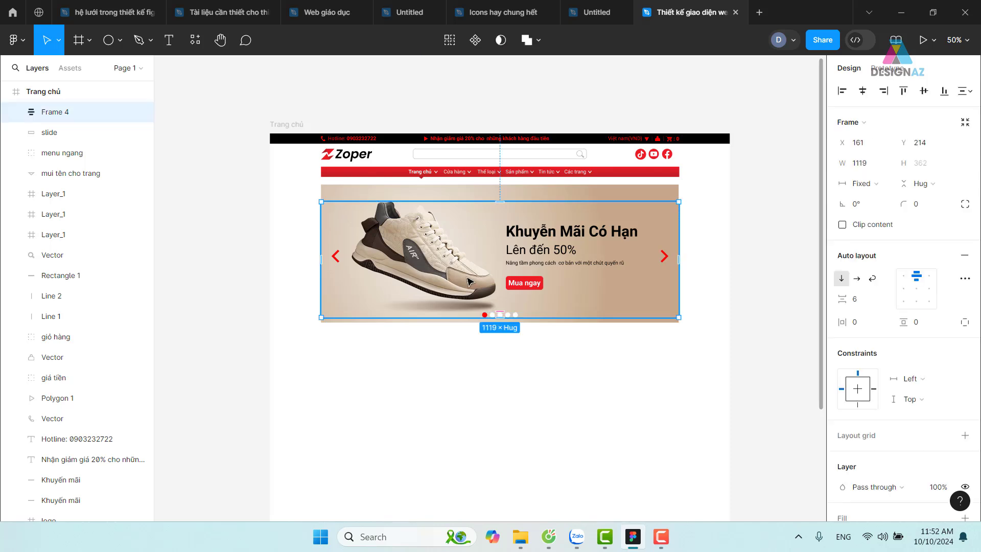
- Stack Frame 4 vertically with the dots below the banner and an 8 gap
{"action": "left_click", "coordinate": [856, 278]}
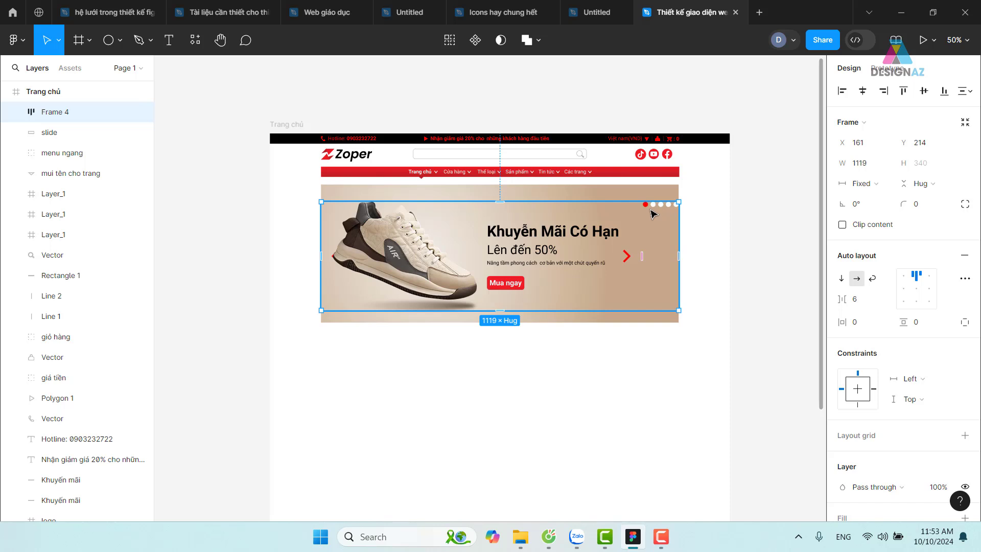
{"action": "left_click", "coordinate": [917, 290]}
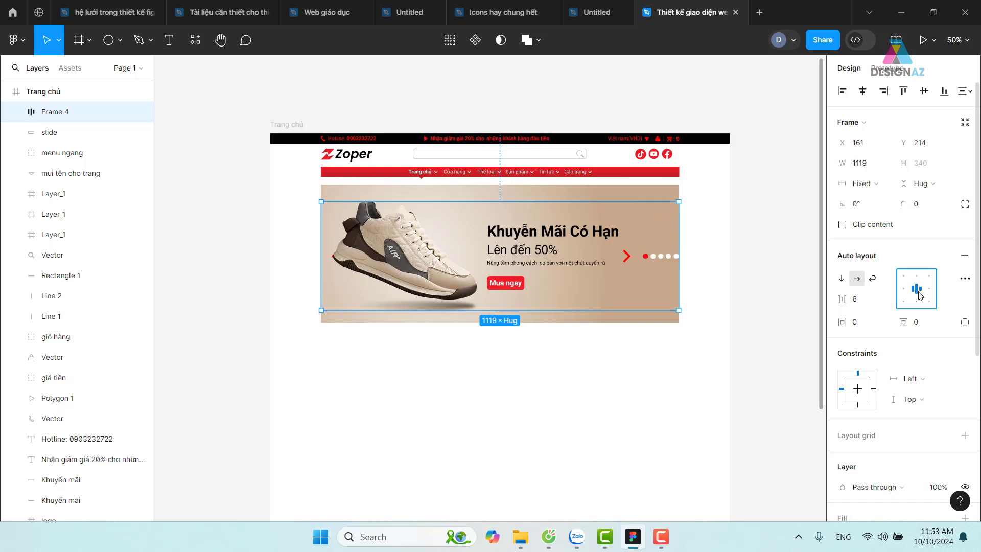
{"action": "left_click", "coordinate": [840, 279]}
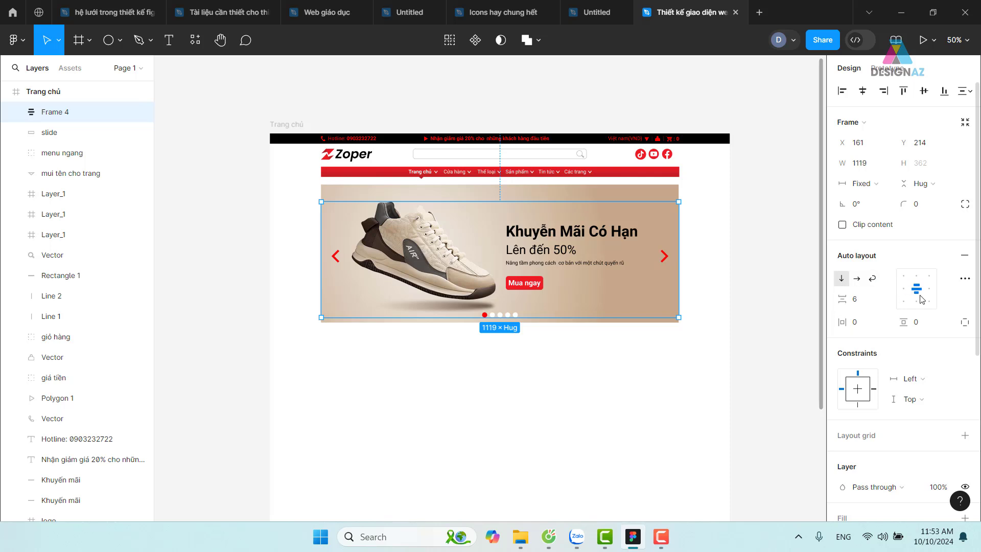
{"action": "left_click", "coordinate": [856, 300]}
{"action": "type", "text": "8"}
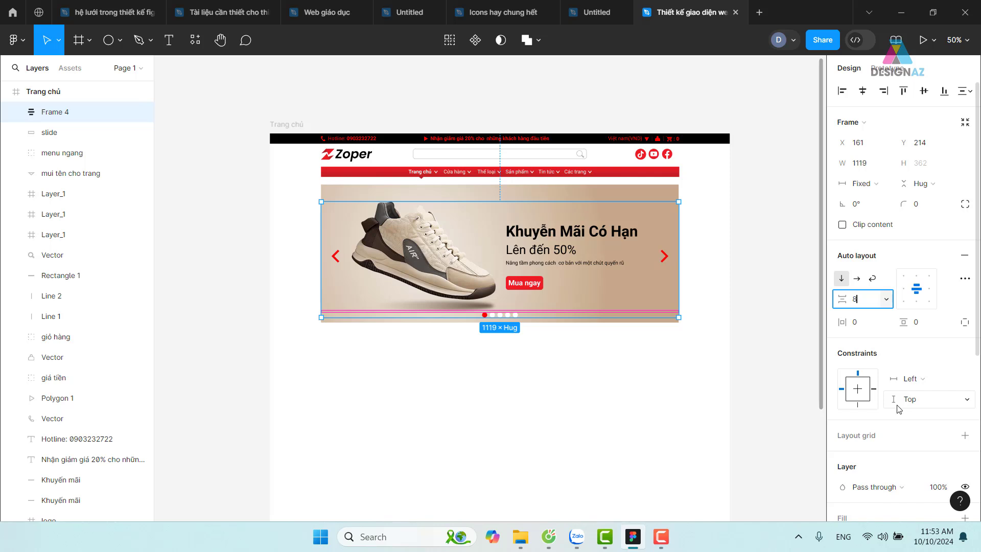
{"action": "key", "text": "Return"}
{"action": "left_click", "coordinate": [546, 402]}
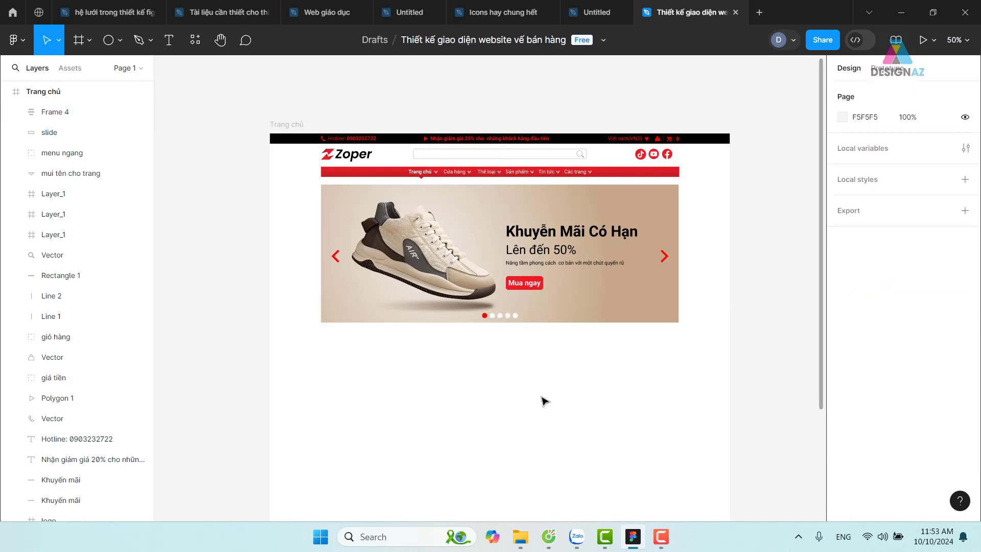
{"action": "left_click", "coordinate": [511, 319]}
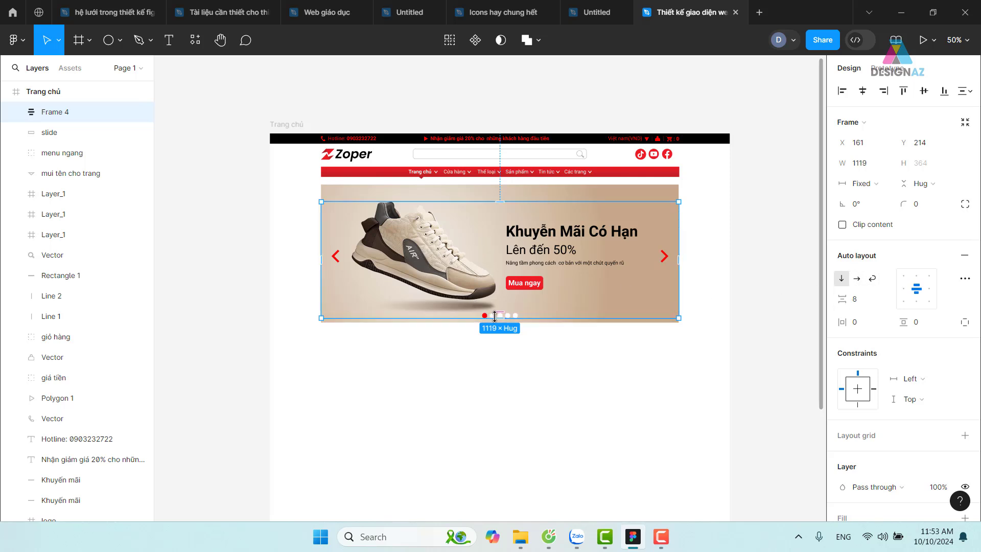
{"action": "left_click", "coordinate": [591, 386]}
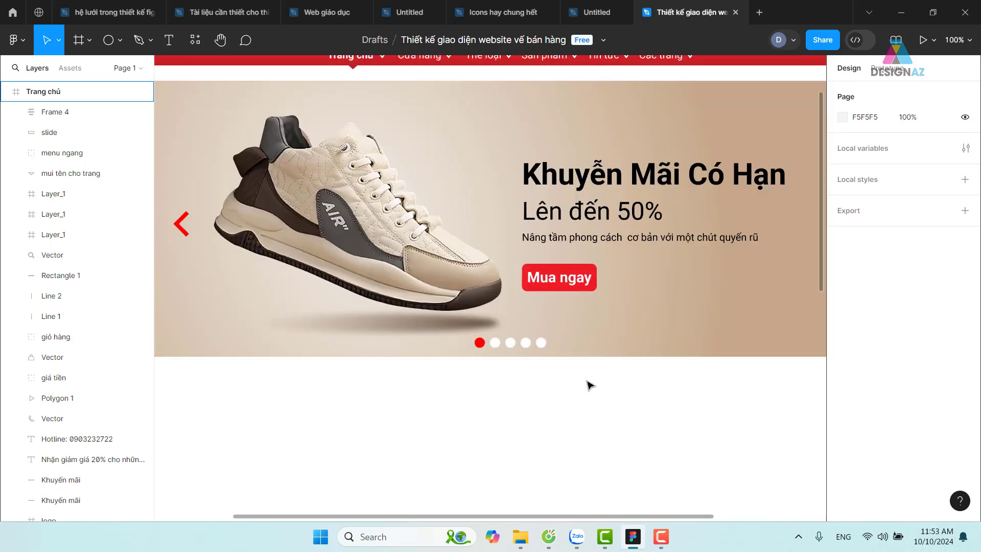
- Try top, left and right alignments in Frame 4, then settle on centred dots
{"action": "key", "text": "shift+0"}
{"action": "left_click", "coordinate": [533, 346]}
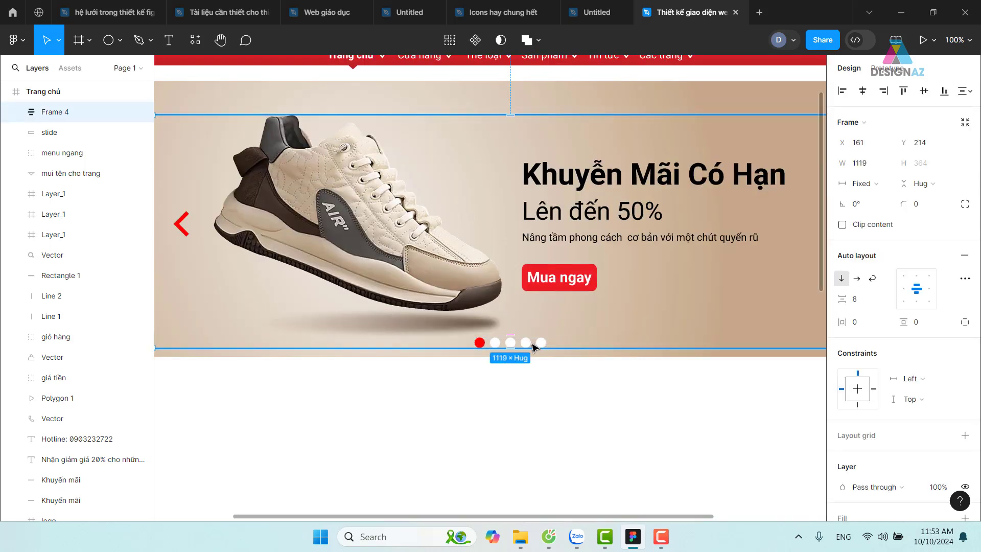
{"action": "mouse_move", "coordinate": [510, 334]}
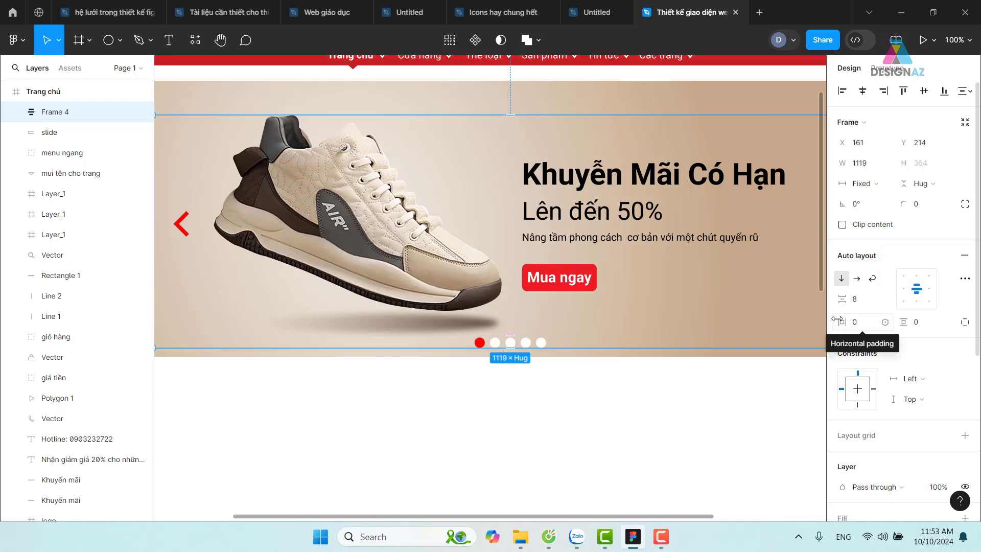
{"action": "left_click", "coordinate": [917, 276]}
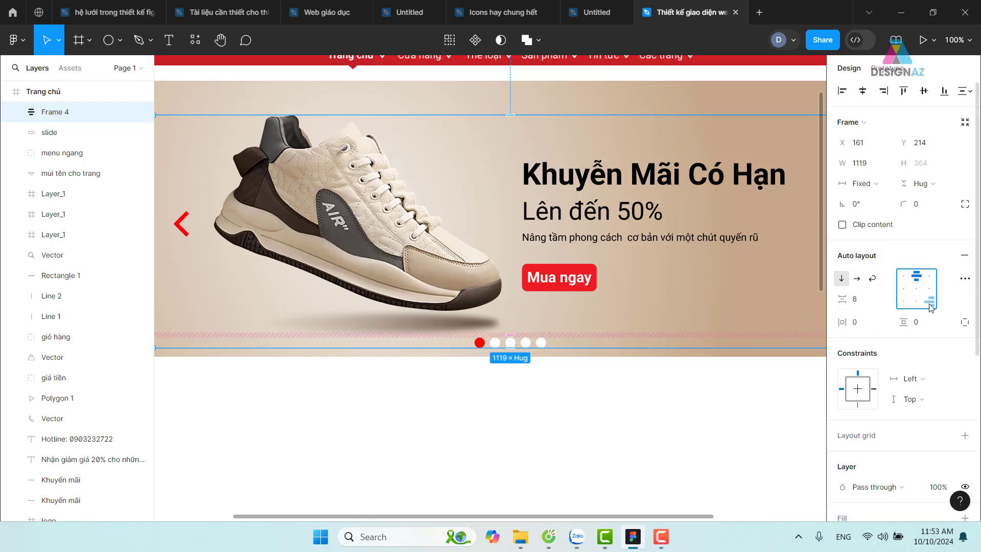
{"action": "left_click", "coordinate": [618, 416]}
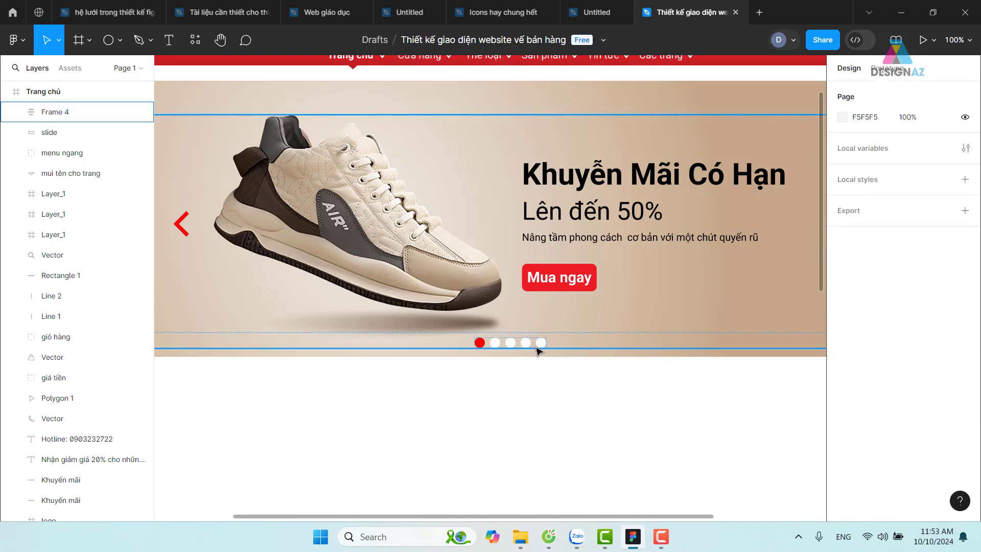
{"action": "left_click", "coordinate": [532, 349]}
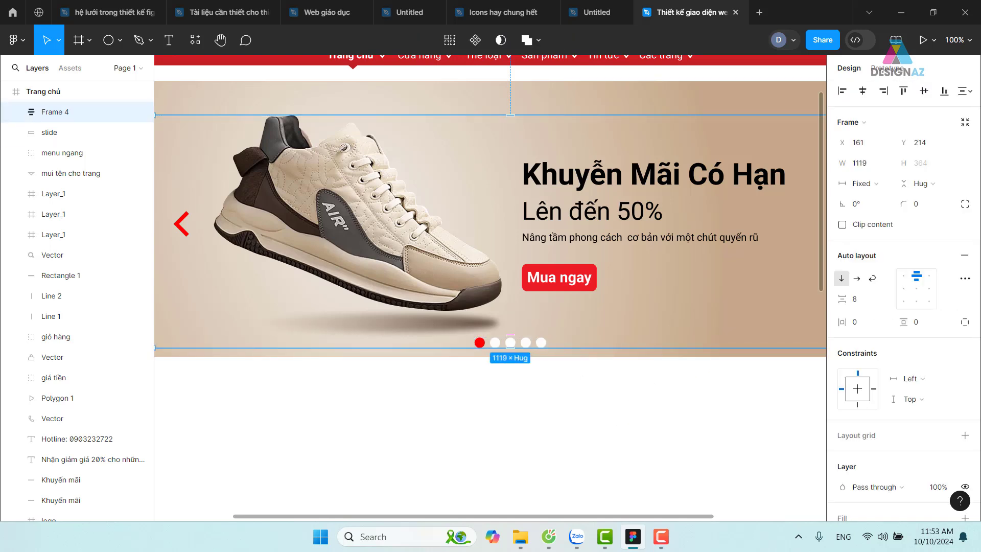
{"action": "left_click", "coordinate": [904, 290]}
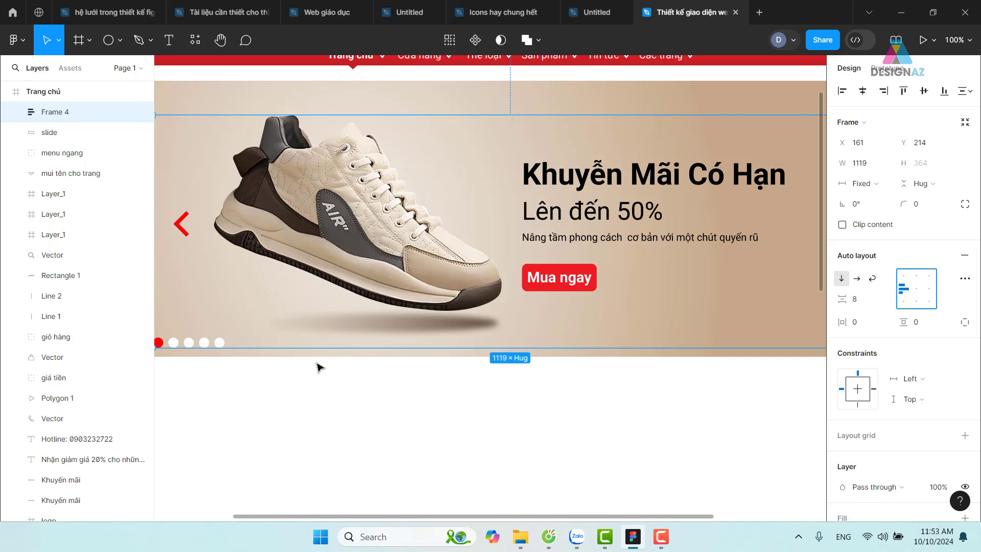
{"action": "left_click", "coordinate": [932, 289]}
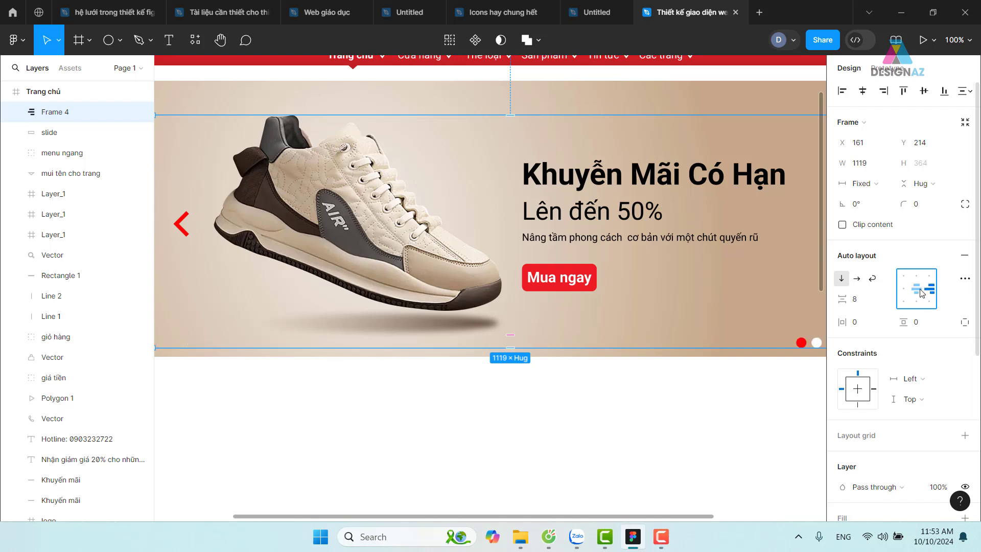
{"action": "left_click", "coordinate": [916, 289]}
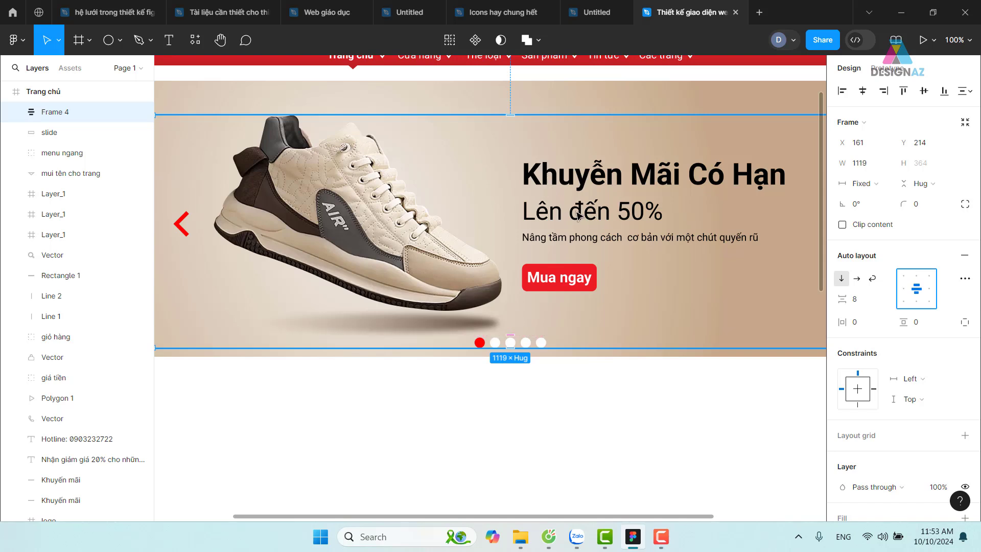
{"action": "left_click", "coordinate": [424, 362]}
{"action": "left_click", "coordinate": [429, 296]}
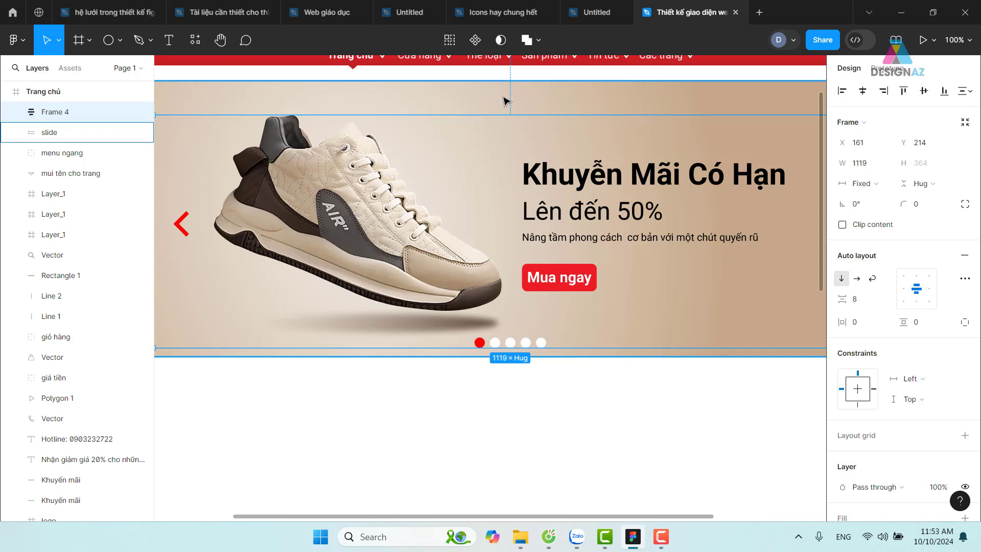
- Align Frame 4 to the horizontal and vertical centres of the slide background
{"action": "left_click", "coordinate": [504, 101], "text": "shift"}
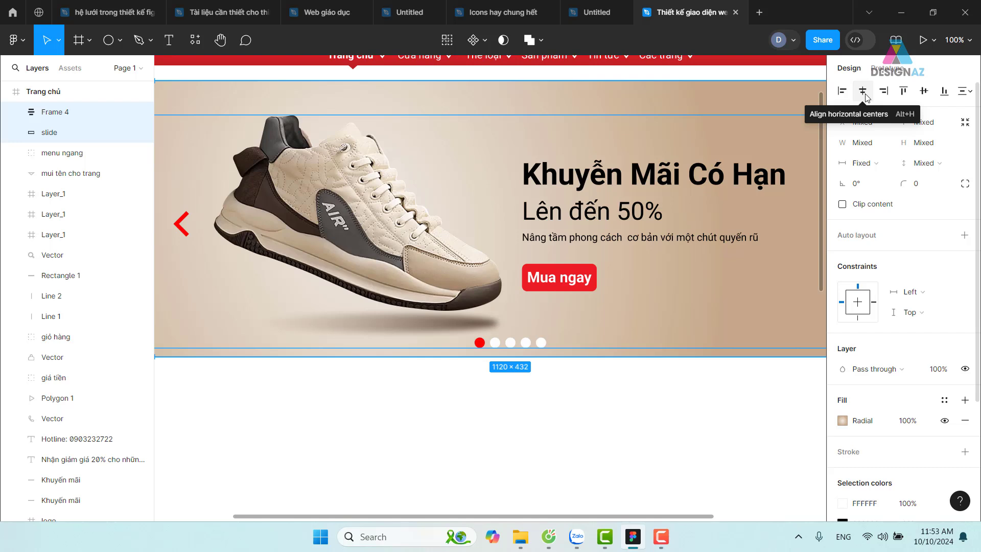
{"action": "left_click", "coordinate": [863, 91]}
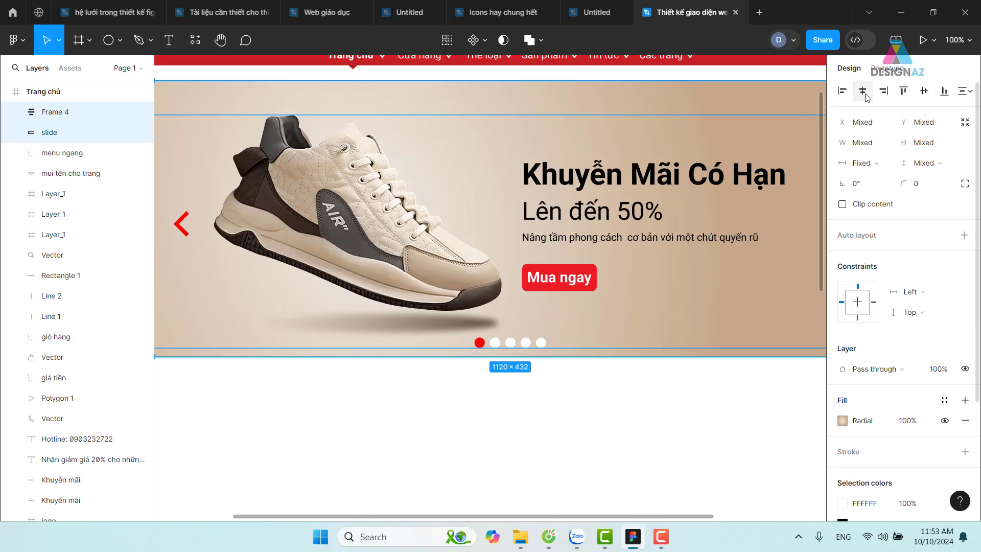
{"action": "left_click", "coordinate": [924, 95]}
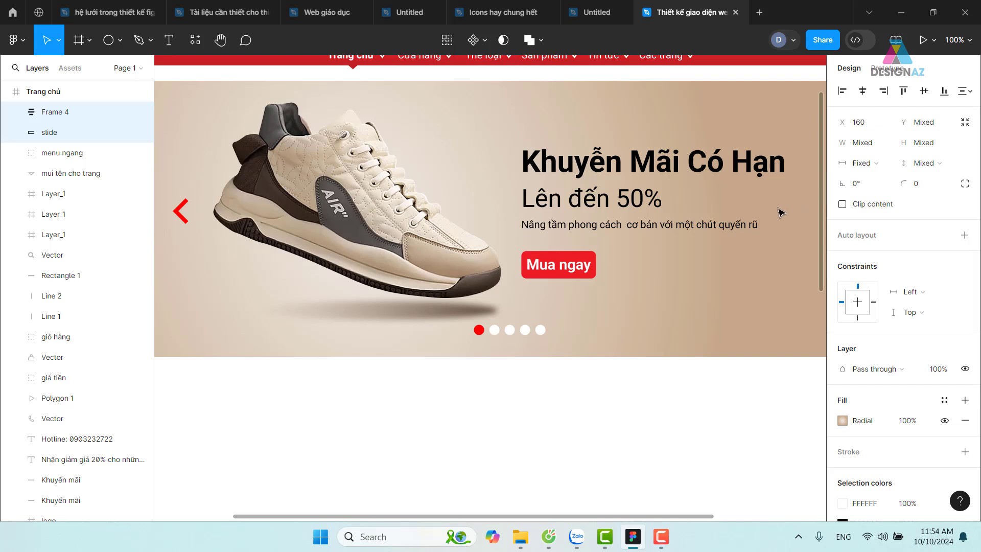
{"action": "left_click", "coordinate": [607, 412]}
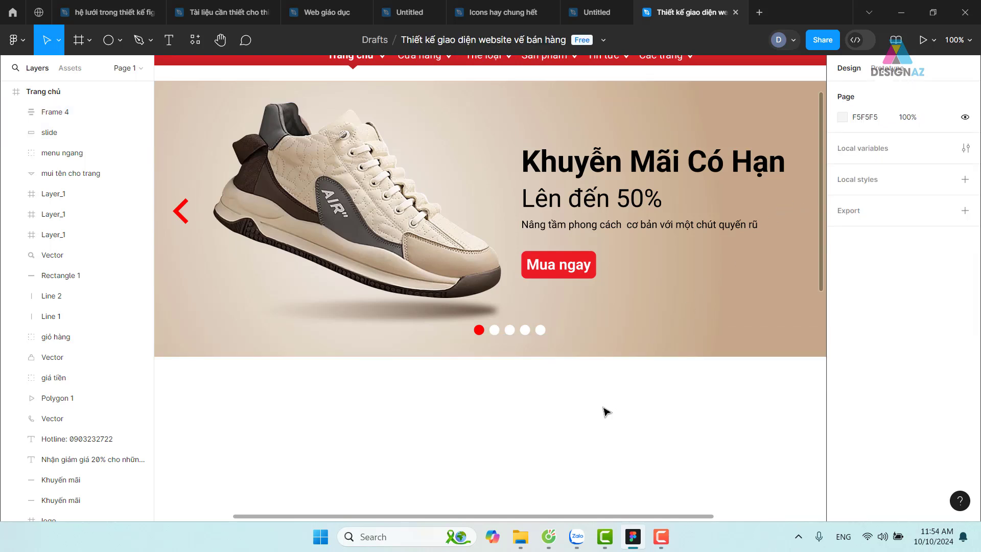
{"action": "left_click_drag", "start_coordinate": [708, 401], "coordinate": [650, 406]}
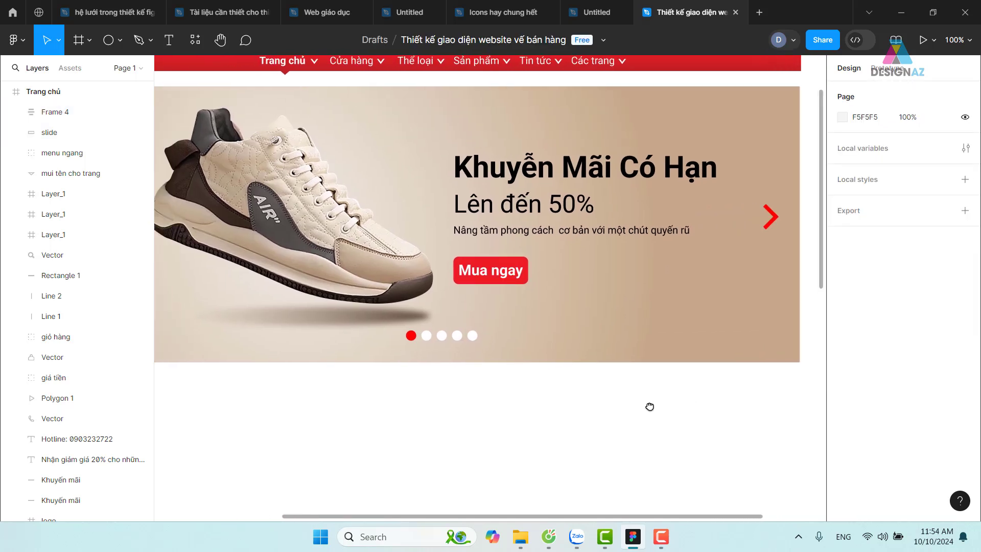
{"action": "key", "text": "ctrl+minus"}
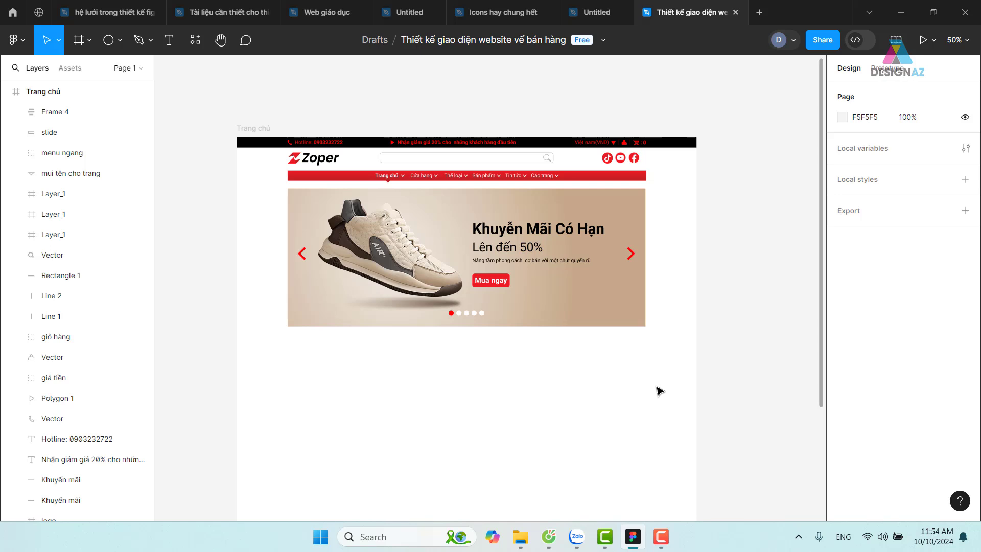
- Give the beige slide background a corner radius of 8
{"action": "left_click", "coordinate": [633, 323]}
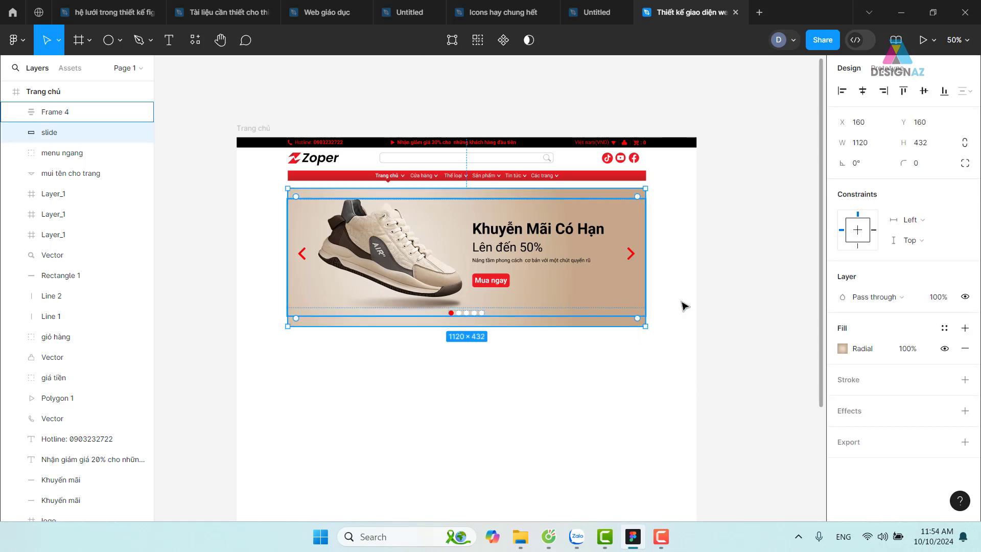
{"action": "left_click", "coordinate": [920, 163]}
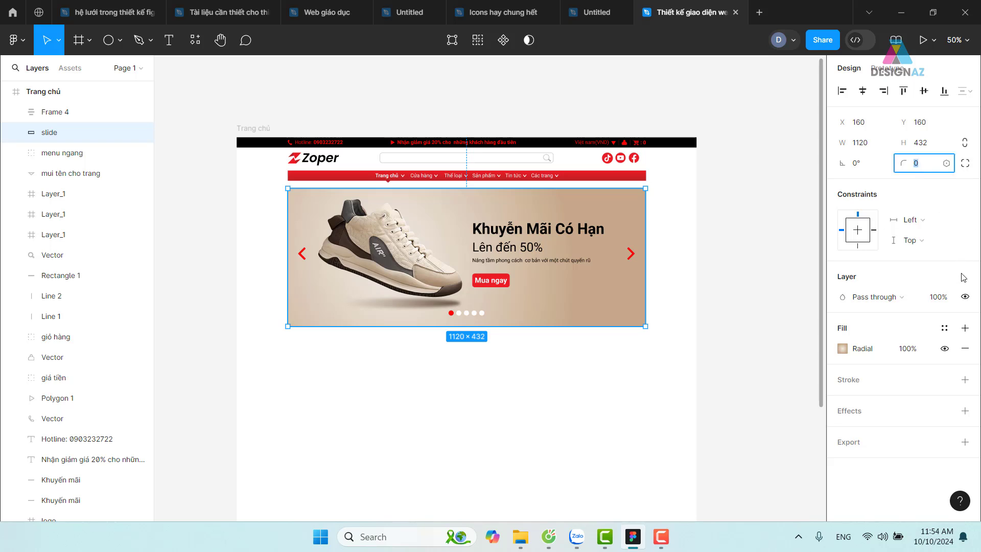
{"action": "type", "text": "8"}
{"action": "key", "text": "Return"}
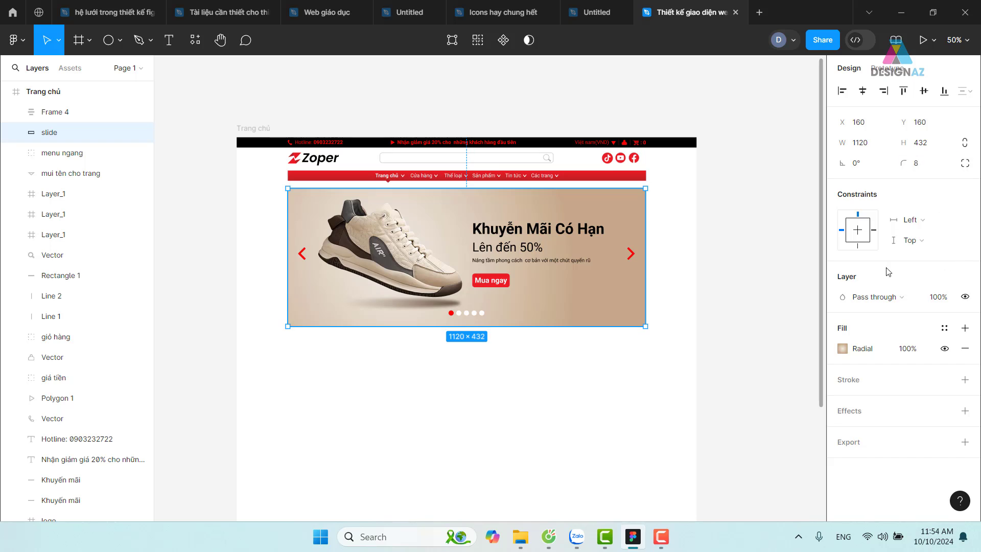
{"action": "left_click", "coordinate": [693, 366]}
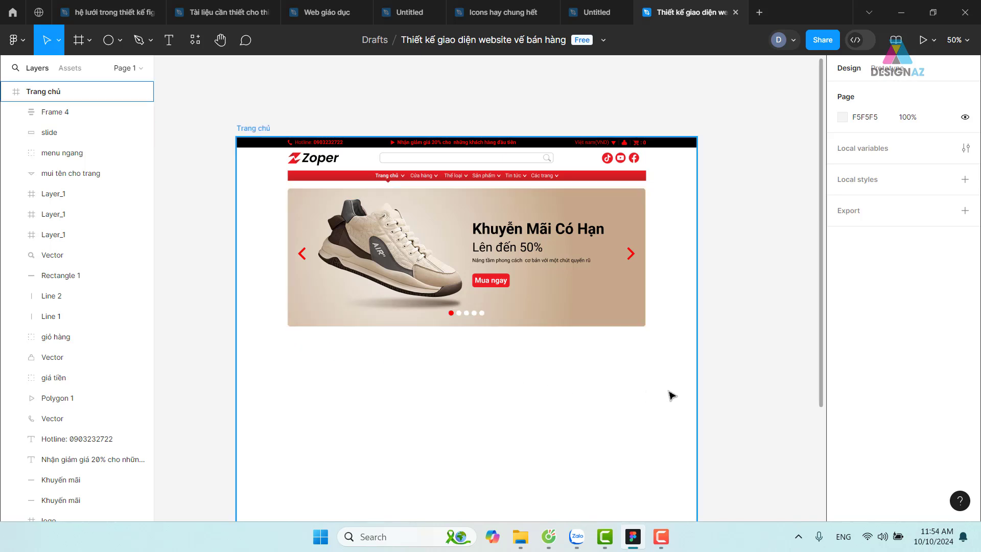
- Round the corners of the red menu bar
{"action": "key", "text": "shift+0"}
{"action": "scroll", "coordinate": [520, 329], "scroll_direction": "up", "scroll_amount": 3}
{"action": "scroll", "coordinate": [519, 329], "scroll_direction": "right", "scroll_amount": 2}
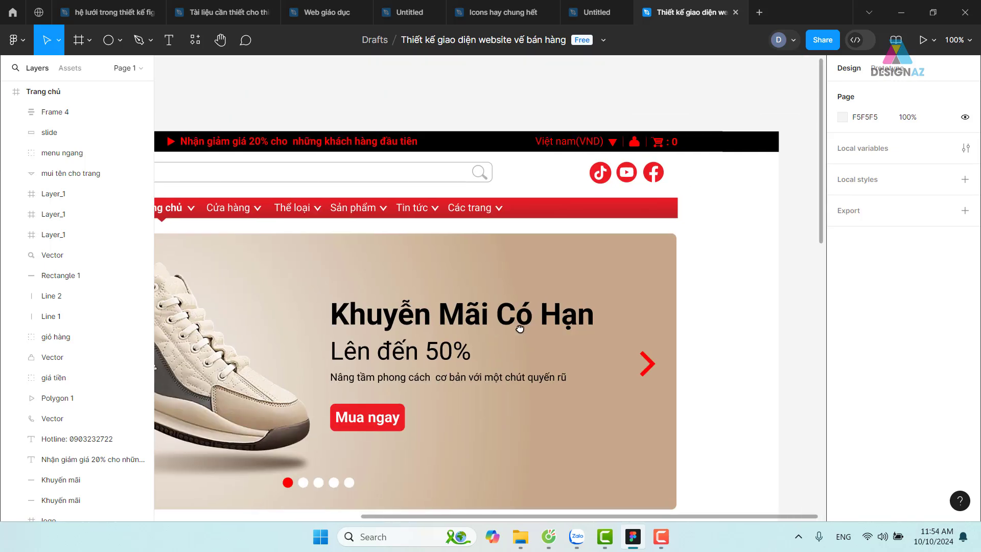
{"action": "left_click", "coordinate": [674, 215]}
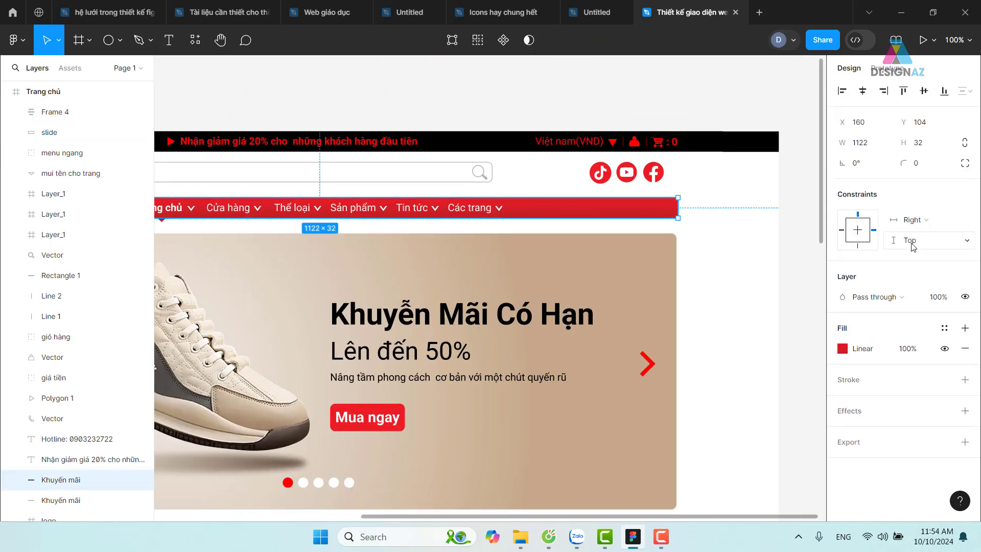
{"action": "left_click", "coordinate": [917, 164]}
{"action": "left_click", "coordinate": [774, 263]}
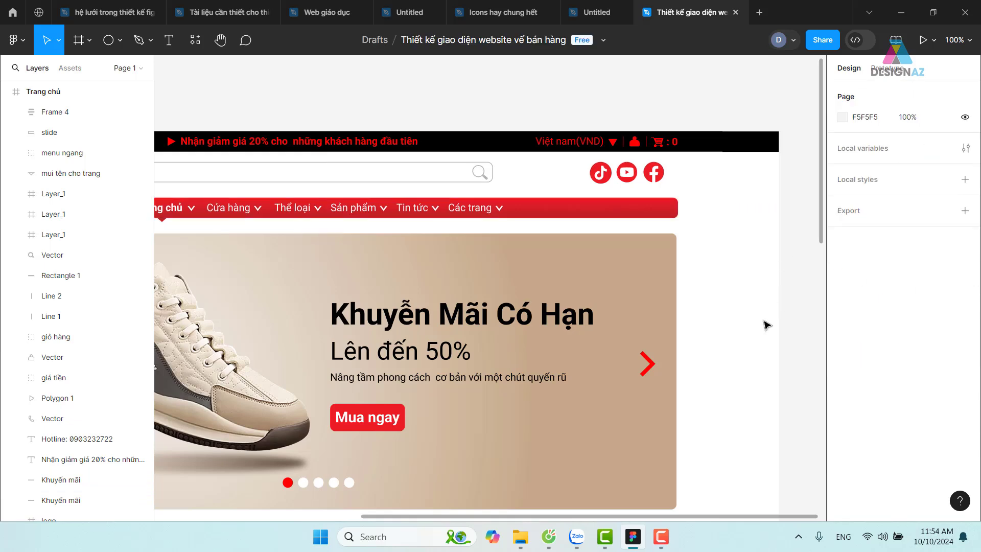
{"action": "left_click_drag", "start_coordinate": [373, 376], "coordinate": [528, 310]}
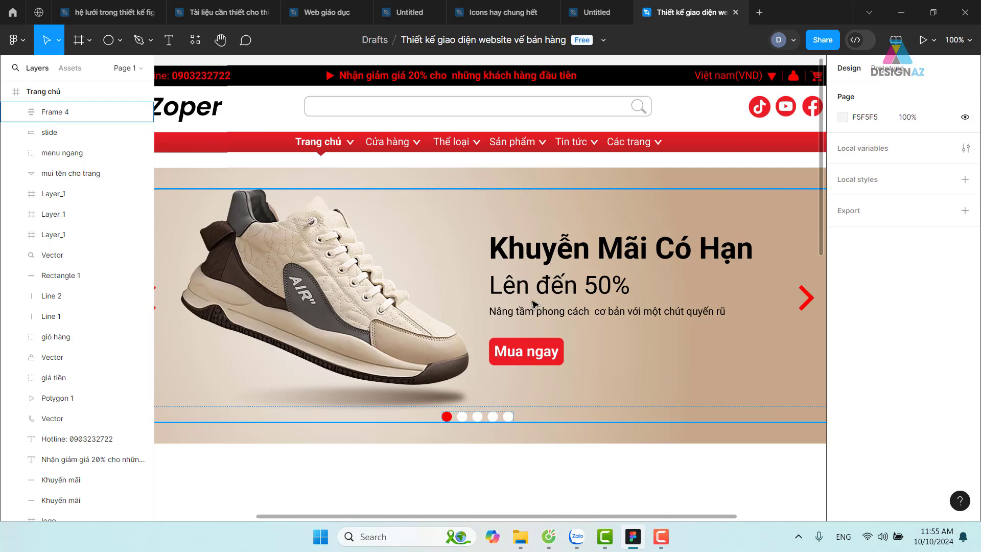
- Inspect the slide and Frame 4 around the Zoper logo, then bring up File Explorer
{"action": "scroll", "coordinate": [435, 327], "scroll_direction": "left", "scroll_amount": 3}
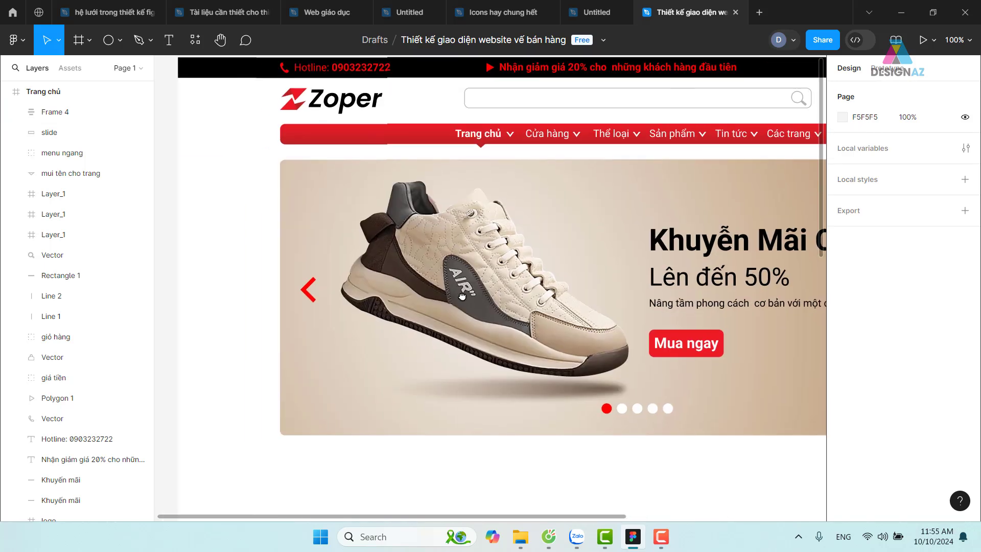
{"action": "left_click_drag", "start_coordinate": [619, 270], "coordinate": [438, 257]}
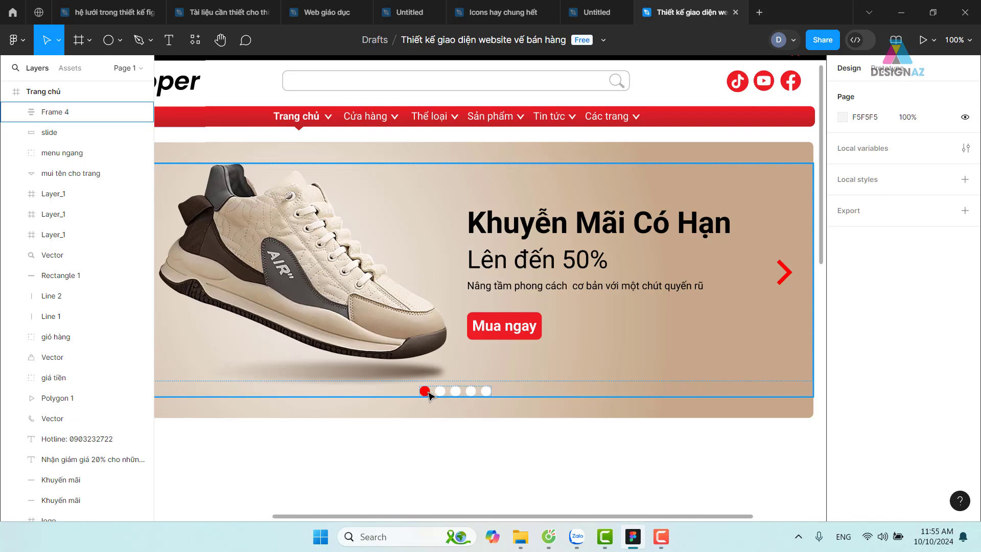
{"action": "left_click", "coordinate": [498, 407]}
{"action": "left_click", "coordinate": [723, 349]}
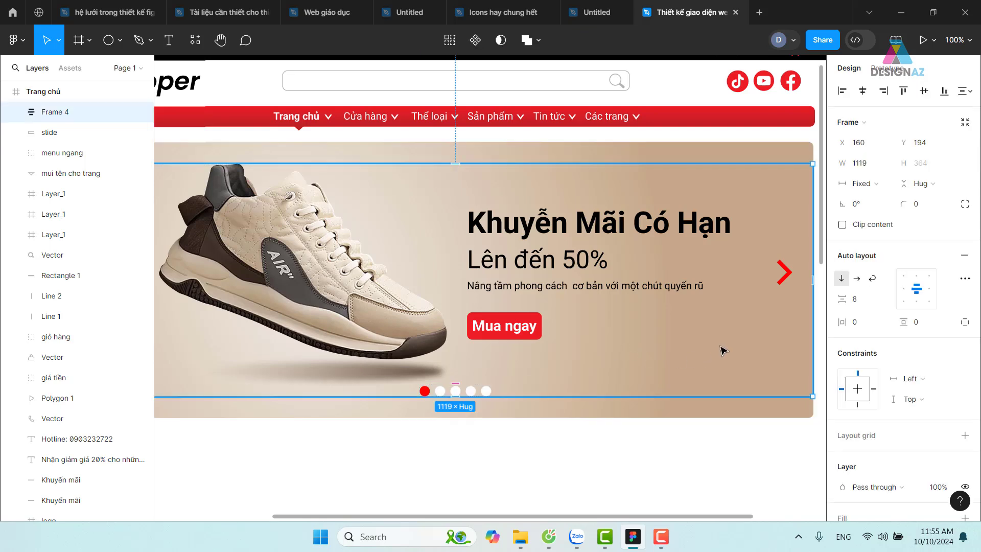
{"action": "left_click", "coordinate": [770, 157]}
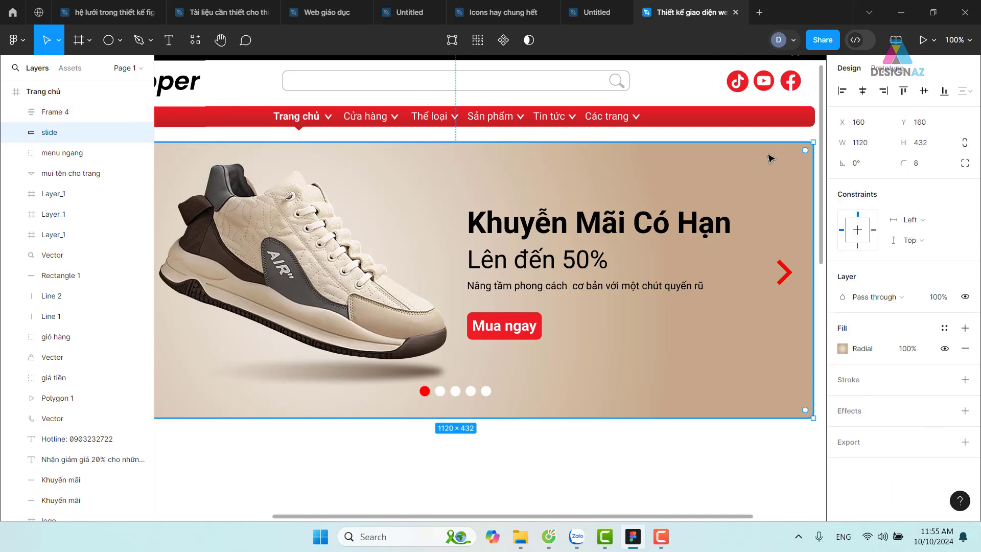
{"action": "key", "text": "minus"}
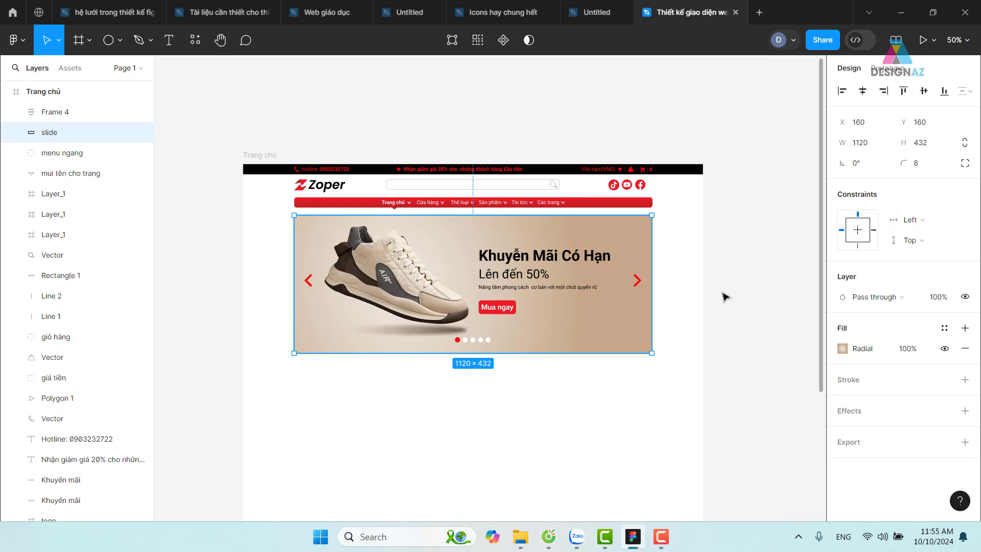
{"action": "left_click", "coordinate": [709, 321]}
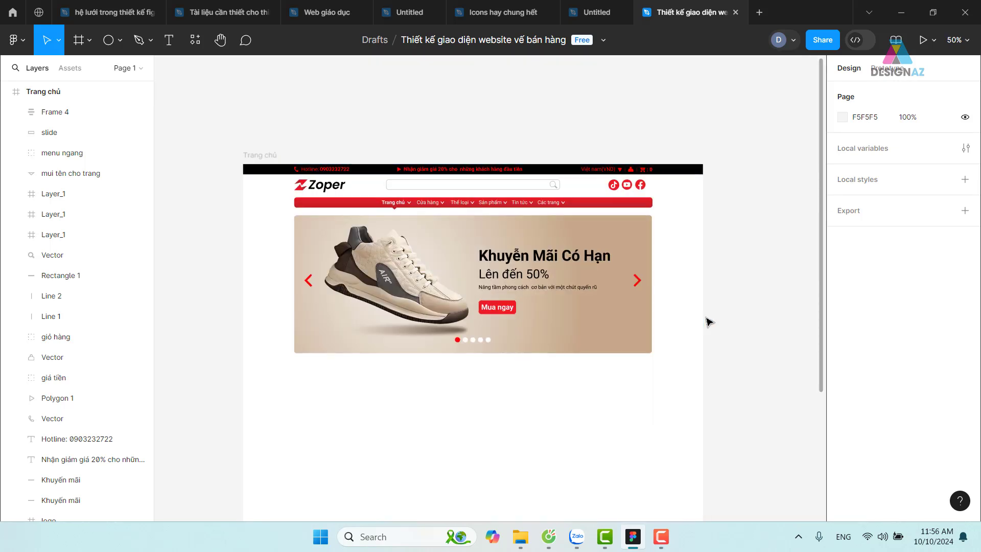
{"action": "key", "text": "super+e"}
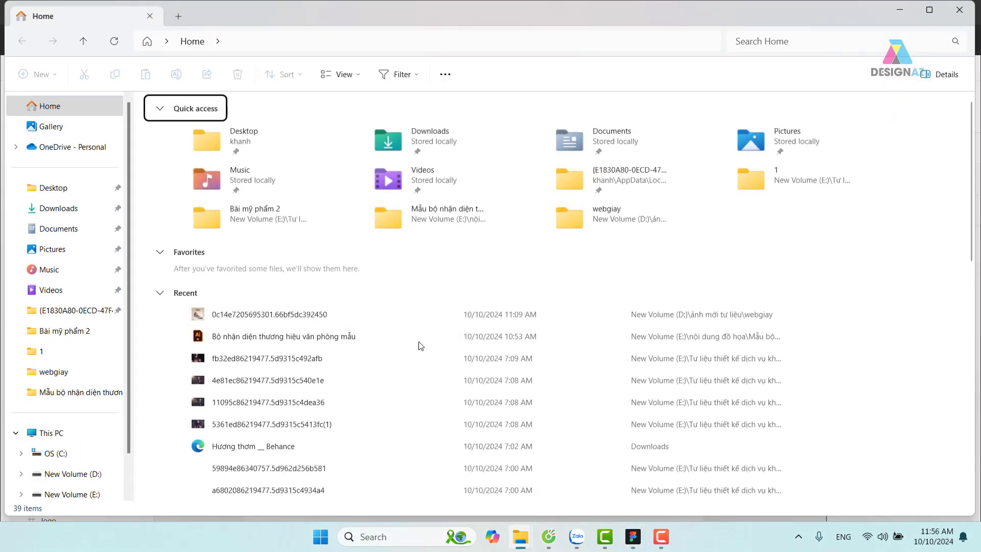
- Browse drive D: to ảnh mới tư liệu\chưa lọc\background thiết kế\mềm mại bg
{"action": "left_click", "coordinate": [91, 477]}
{"action": "double_click", "coordinate": [184, 140]}
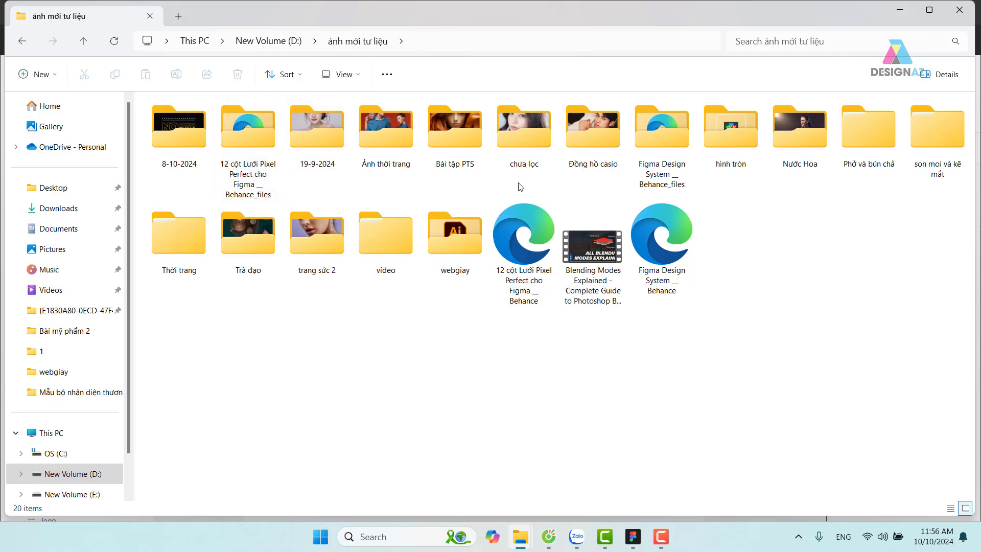
{"action": "left_click", "coordinate": [541, 132]}
{"action": "double_click", "coordinate": [539, 127]}
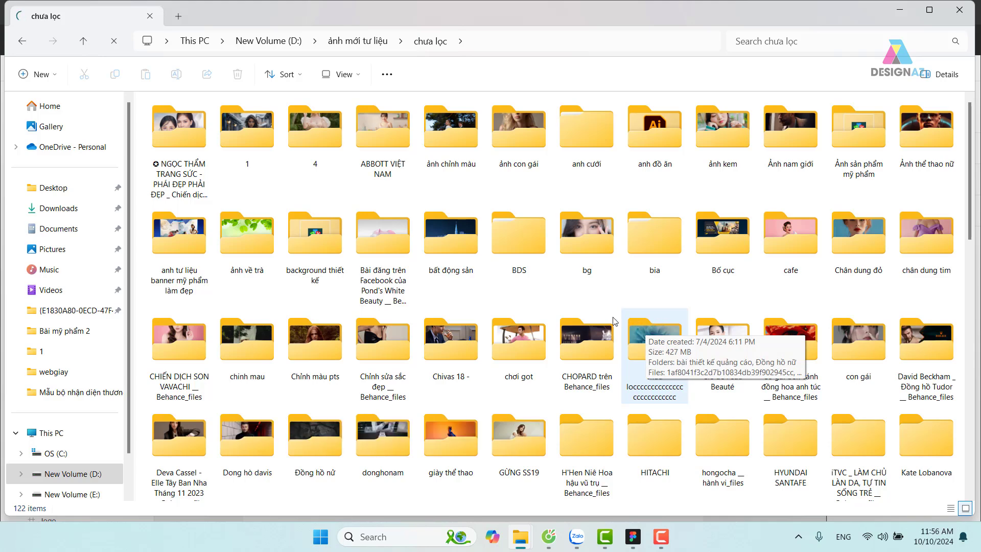
{"action": "double_click", "coordinate": [315, 235]}
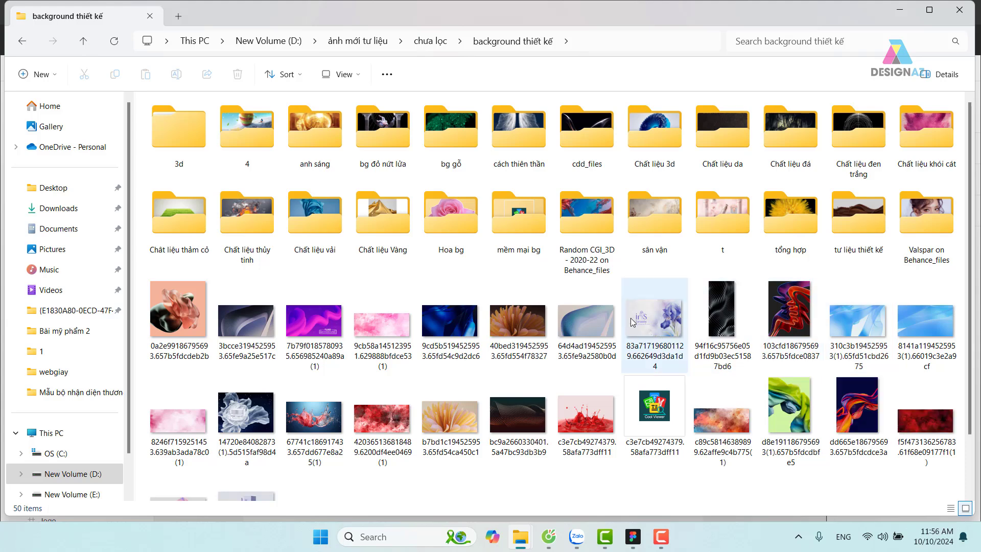
{"action": "mouse_move", "coordinate": [654, 317]}
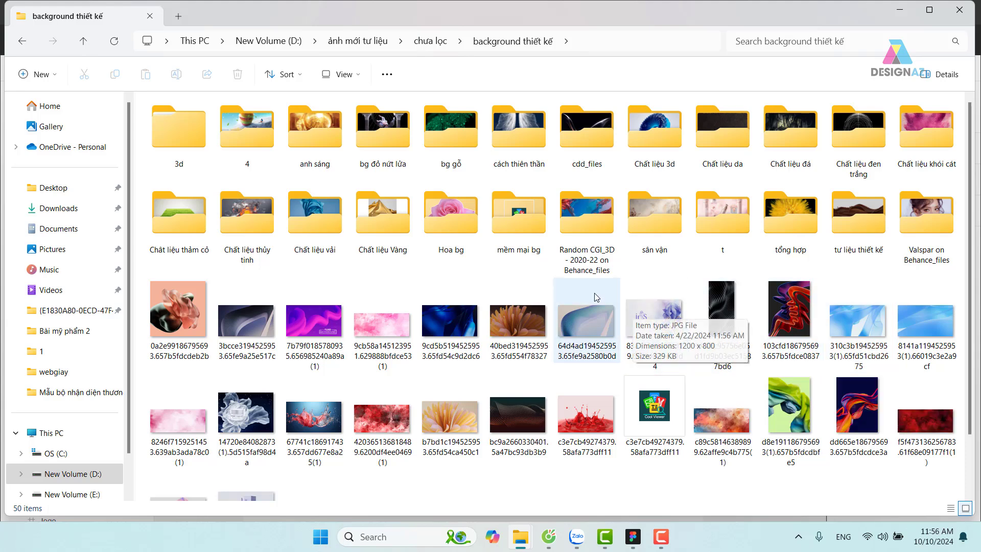
{"action": "double_click", "coordinate": [528, 226]}
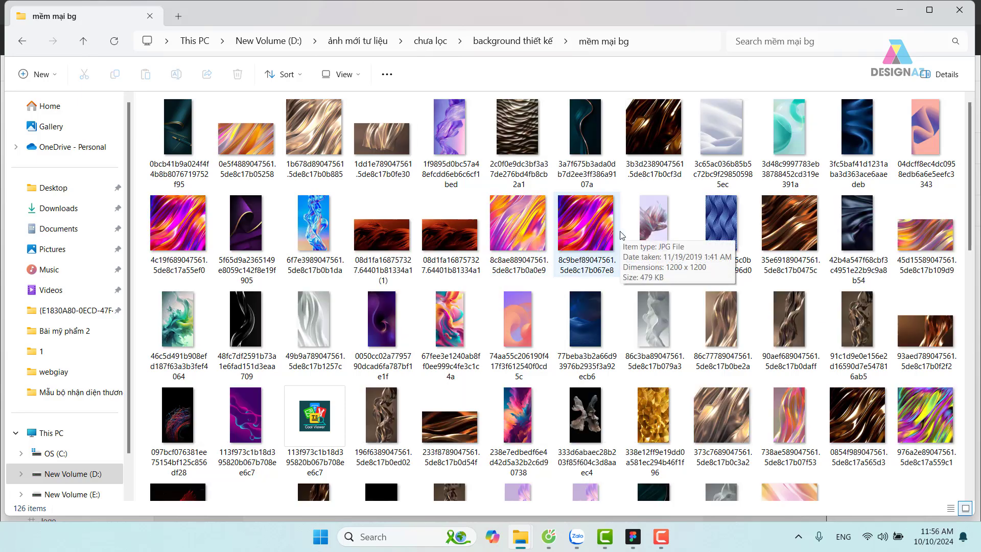
- Preview white-fabric-texture-background-design-element.jpg, copy the folder path, and return to Figma
{"action": "scroll", "coordinate": [622, 235], "scroll_direction": "down", "scroll_amount": 10}
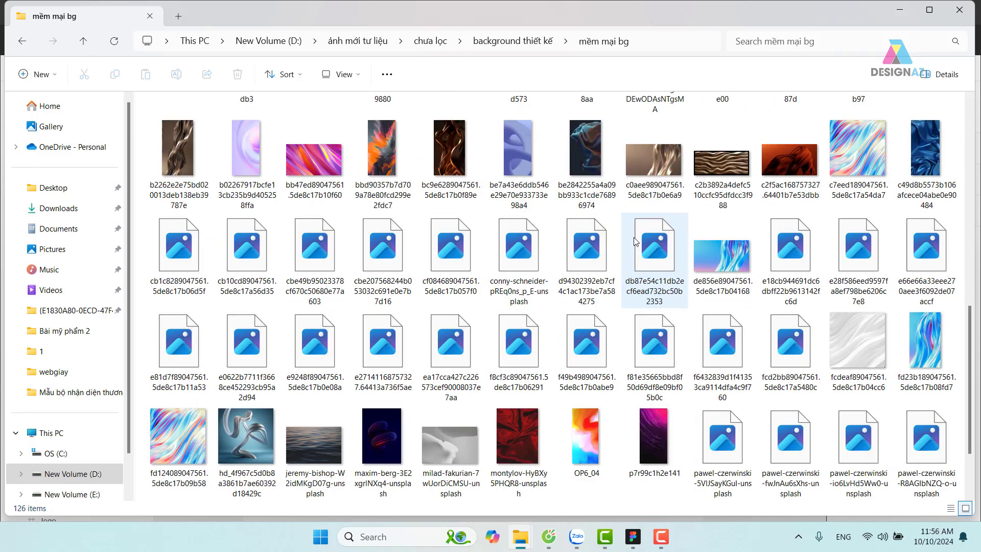
{"action": "scroll", "coordinate": [636, 242], "scroll_direction": "down", "scroll_amount": 2}
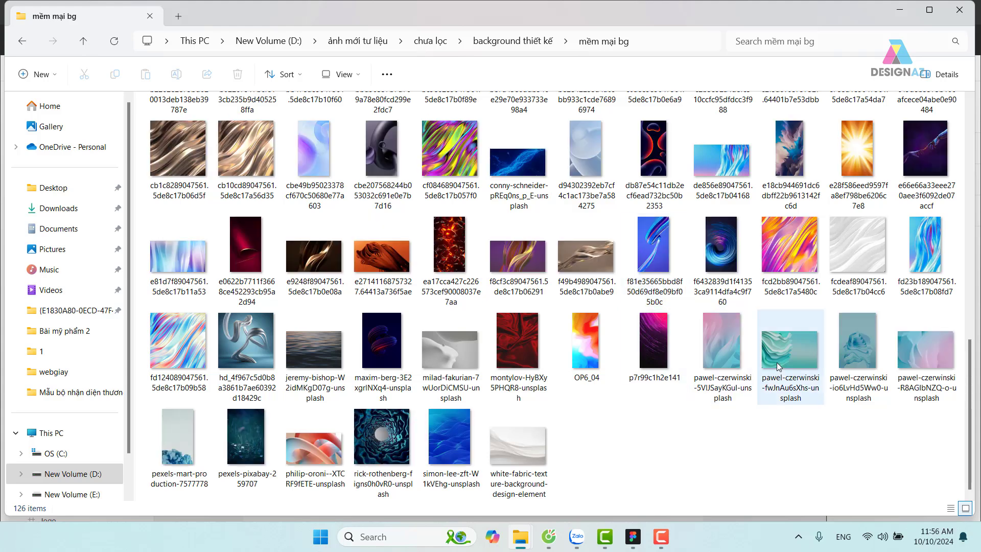
{"action": "scroll", "coordinate": [778, 367], "scroll_direction": "up", "scroll_amount": 3}
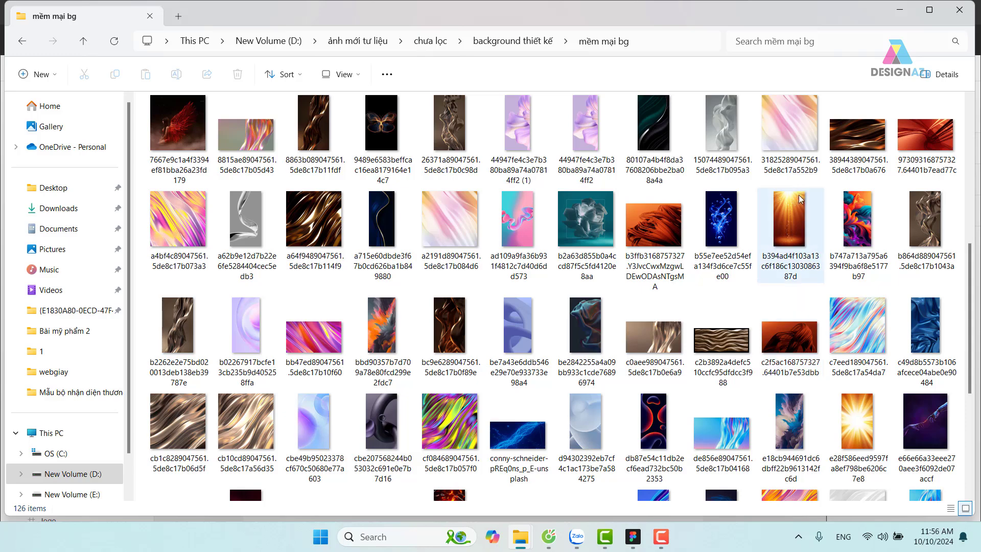
{"action": "scroll", "coordinate": [760, 229], "scroll_direction": "down", "scroll_amount": 3}
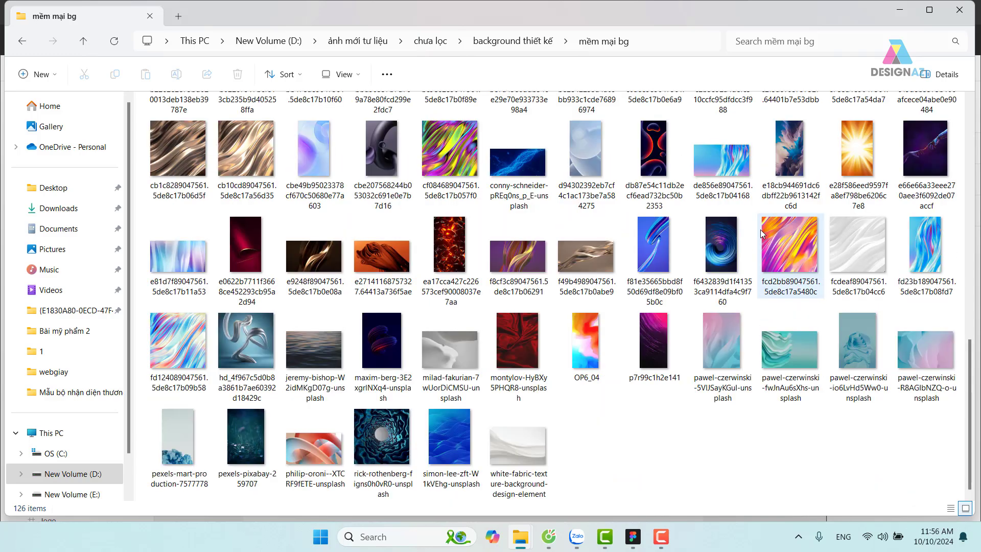
{"action": "double_click", "coordinate": [521, 445]}
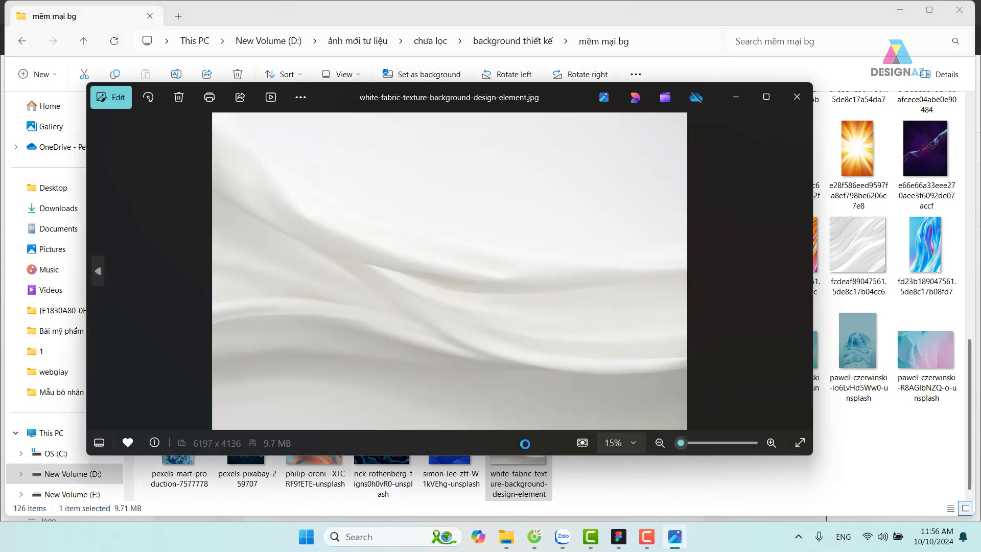
{"action": "left_click", "coordinate": [797, 97]}
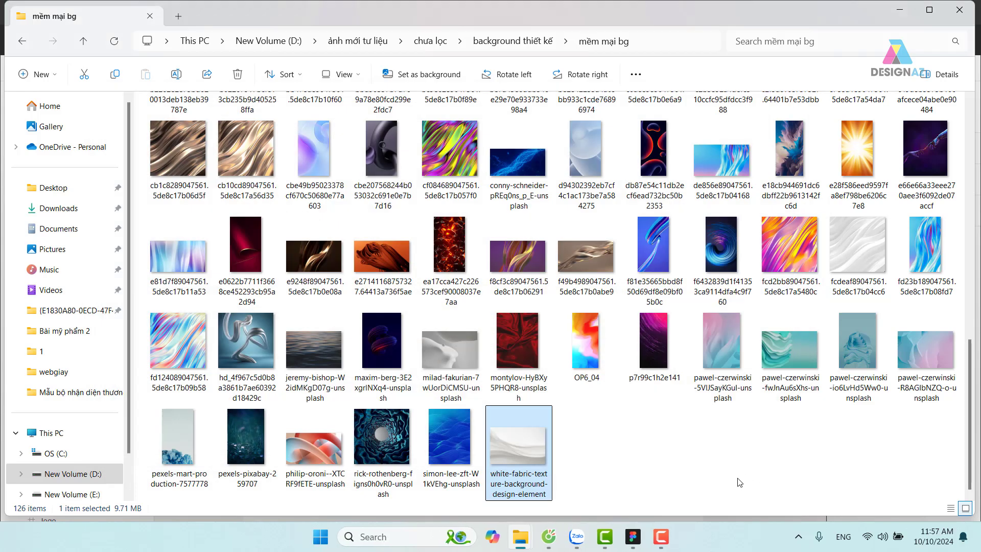
{"action": "left_click", "coordinate": [645, 45]}
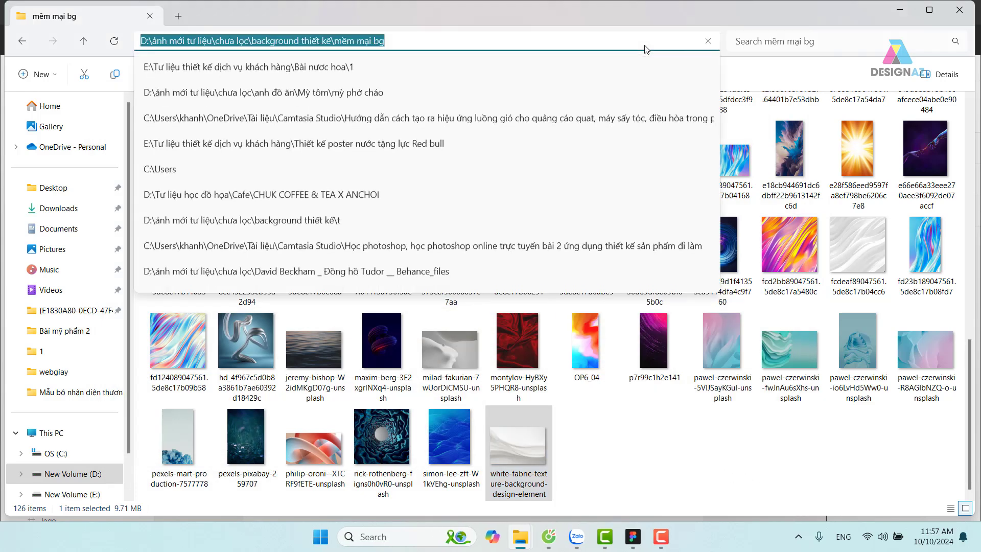
{"action": "left_click", "coordinate": [672, 442]}
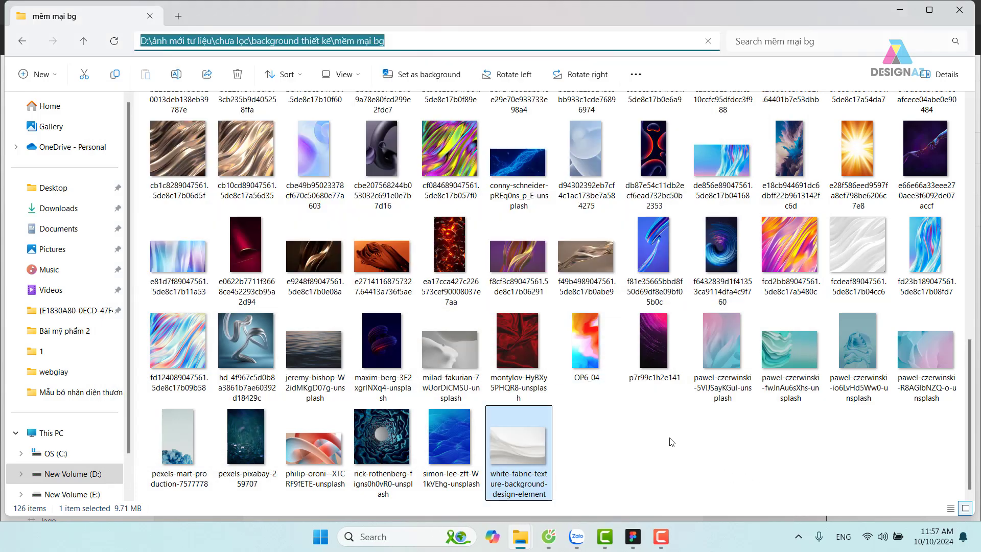
{"action": "left_click", "coordinate": [607, 460]}
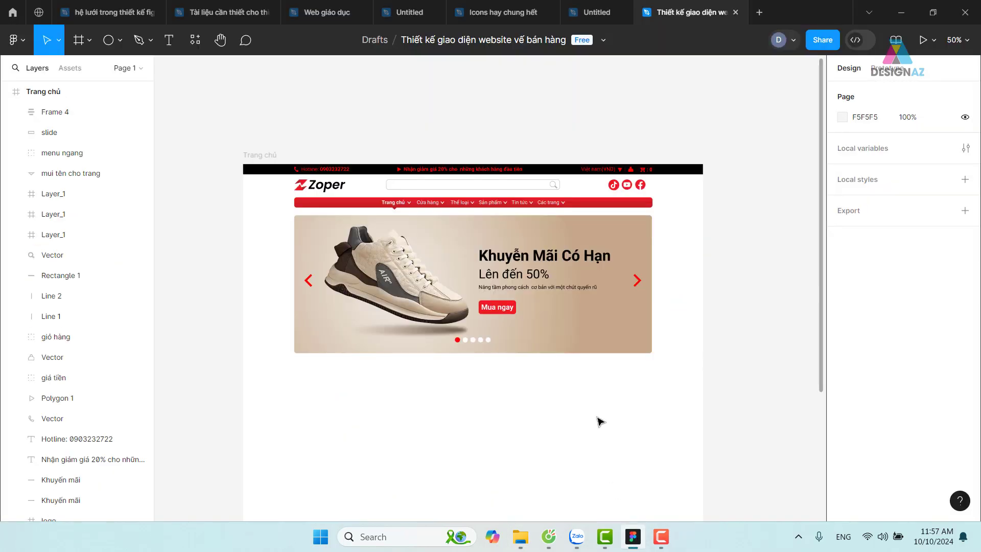
- Duplicate the slide rectangle below the banner and change the copy's fill to Image
{"action": "left_click", "coordinate": [612, 344]}
{"action": "left_click", "coordinate": [626, 351]}
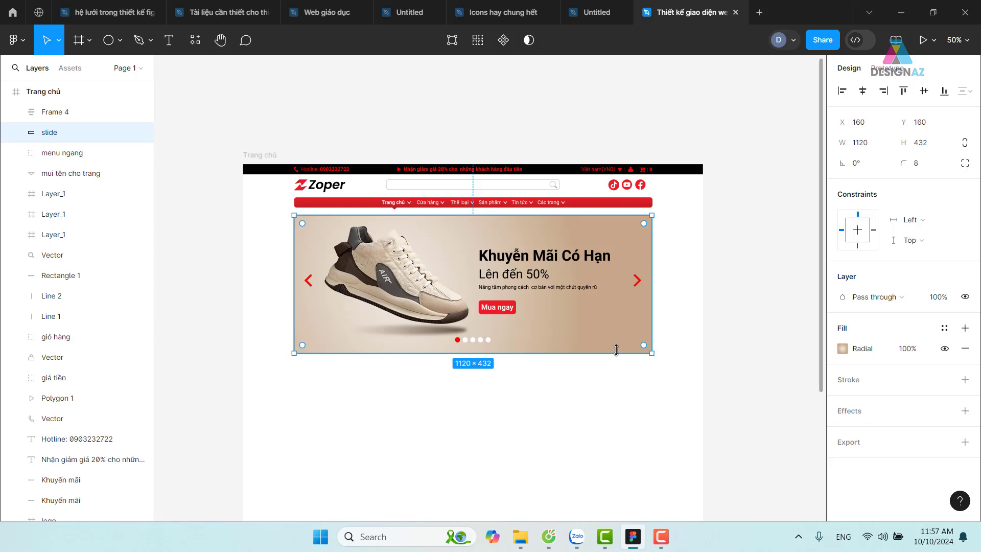
{"action": "left_click_drag", "start_coordinate": [614, 352], "coordinate": [618, 470]}
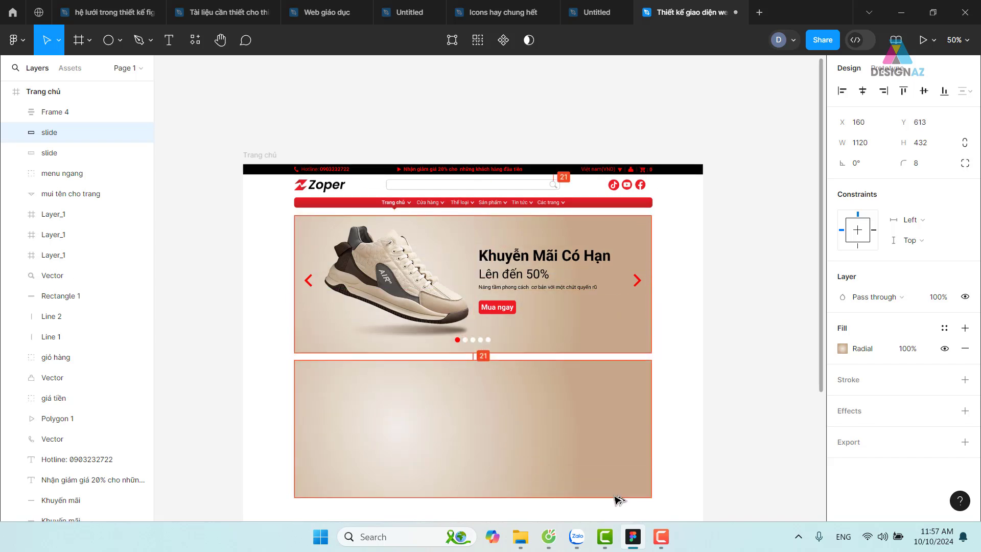
{"action": "scroll", "coordinate": [645, 375], "scroll_direction": "down", "scroll_amount": 2}
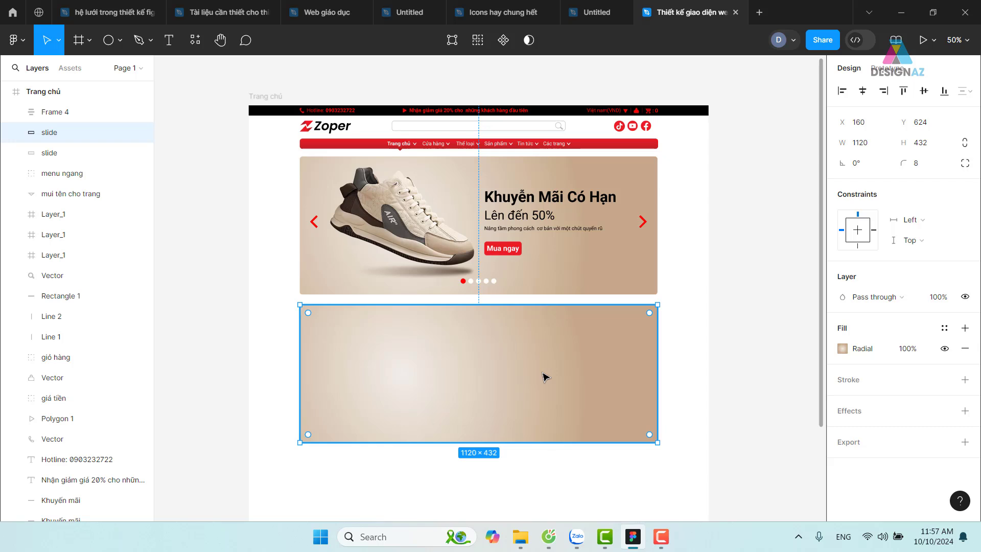
{"action": "left_click", "coordinate": [843, 349]}
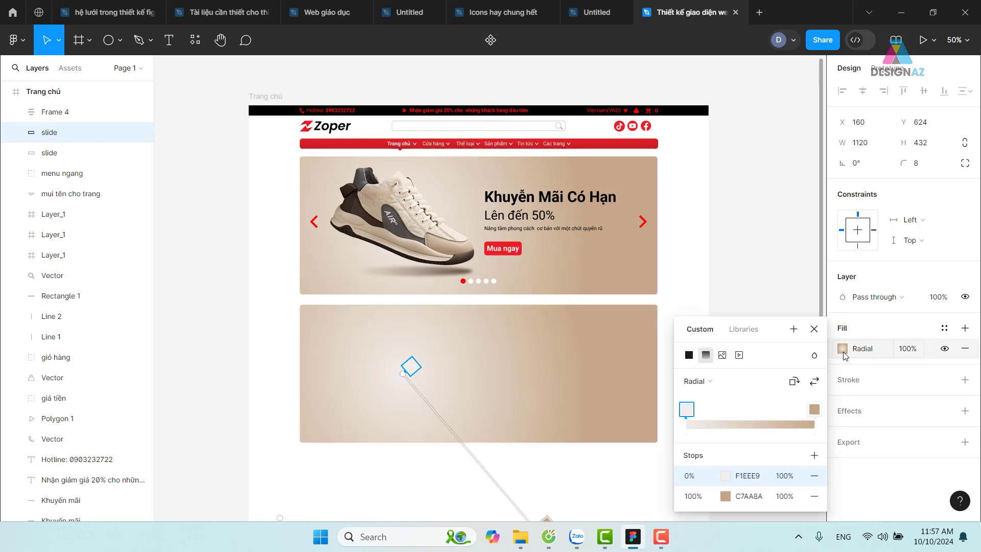
{"action": "left_click", "coordinate": [722, 355]}
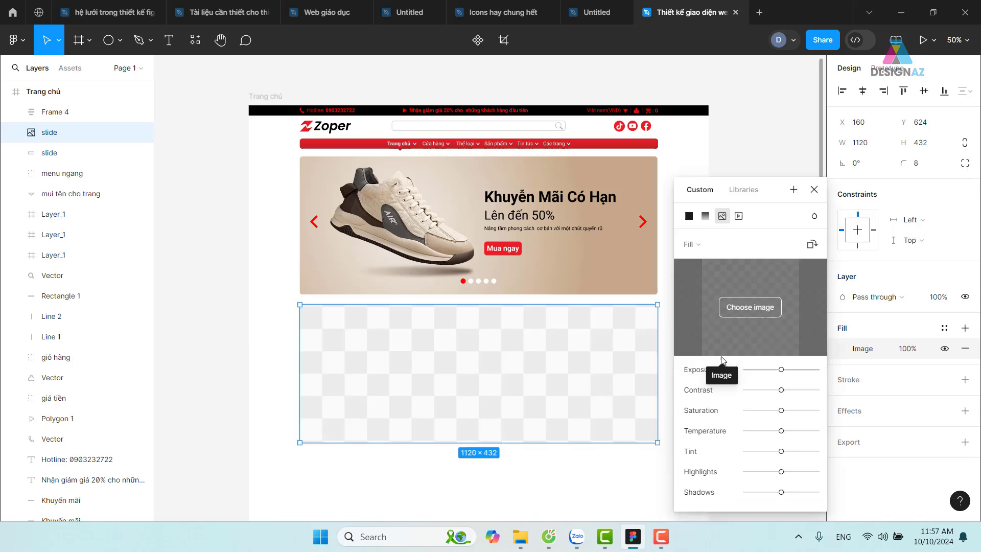
- Browse for an image fill and go to the mềm mại bg folder by pasting its path
{"action": "left_click", "coordinate": [752, 308]}
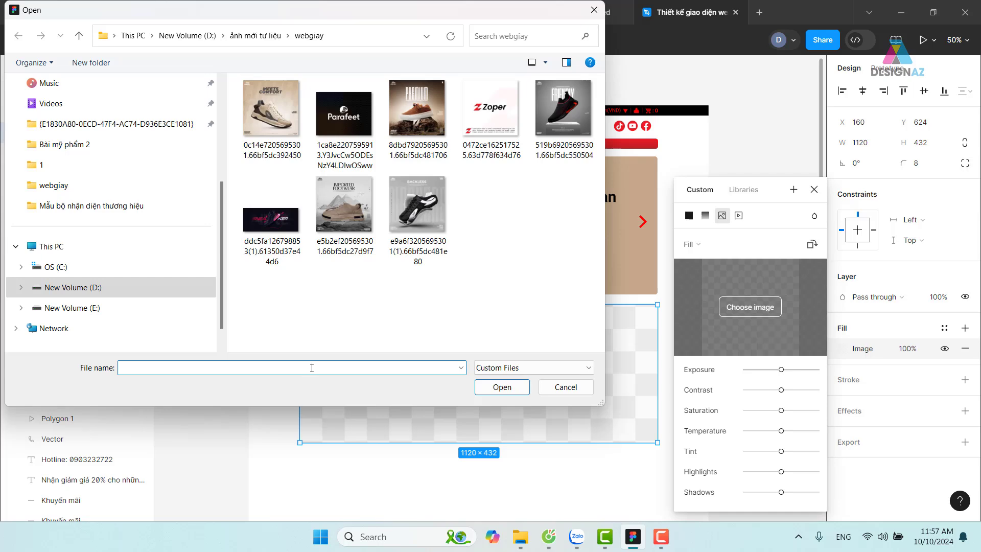
{"action": "type", "text": "D:\\ảnh mới tư liệu\\chưa lọc\\background thiết kế\\mềm mại bg"}
{"action": "key", "text": "Return"}
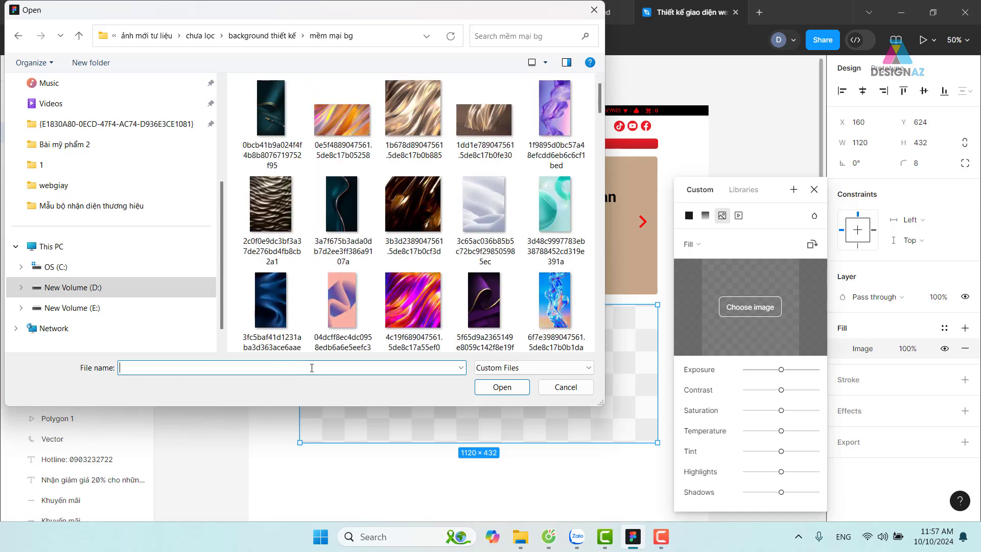
- Open the white fabric image (86c3ba…) as the 1120×432 frame's fill
{"action": "scroll", "coordinate": [495, 184], "scroll_direction": "down", "scroll_amount": 3}
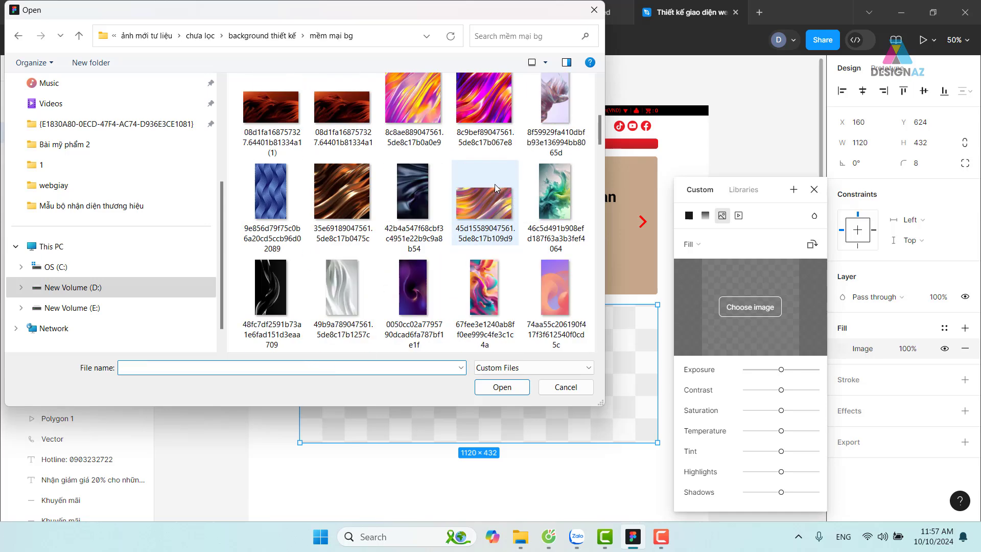
{"action": "scroll", "coordinate": [495, 184], "scroll_direction": "down", "scroll_amount": 1}
{"action": "scroll", "coordinate": [495, 184], "scroll_direction": "down", "scroll_amount": 1}
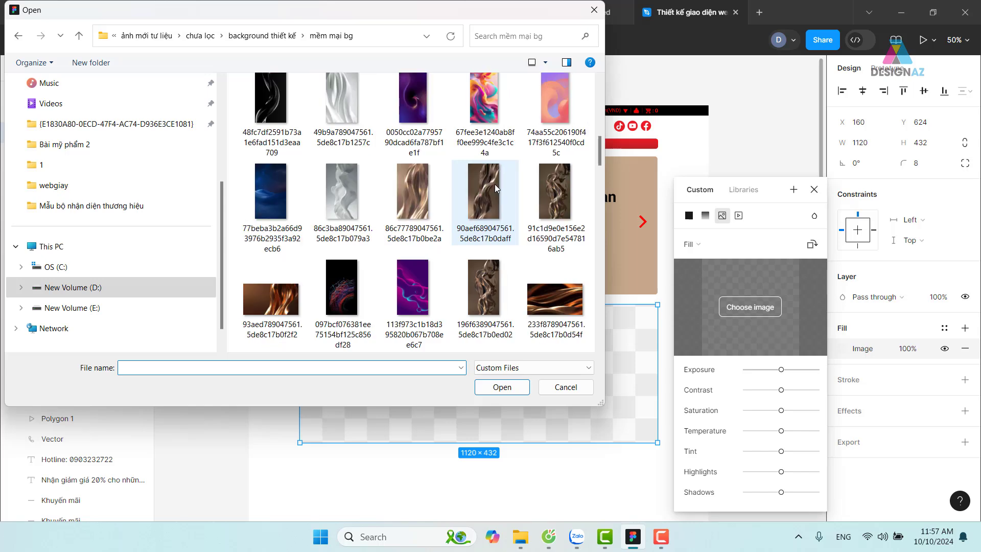
{"action": "scroll", "coordinate": [494, 184], "scroll_direction": "down", "scroll_amount": 1}
{"action": "scroll", "coordinate": [495, 184], "scroll_direction": "down", "scroll_amount": 2}
{"action": "scroll", "coordinate": [497, 183], "scroll_direction": "down", "scroll_amount": 1}
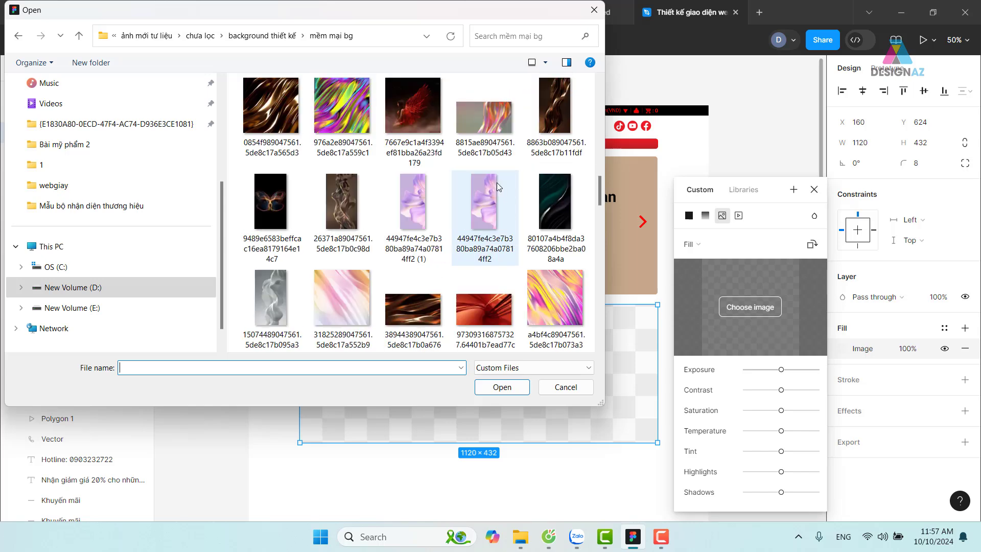
{"action": "scroll", "coordinate": [497, 183], "scroll_direction": "down", "scroll_amount": 2}
{"action": "scroll", "coordinate": [496, 182], "scroll_direction": "down", "scroll_amount": 1}
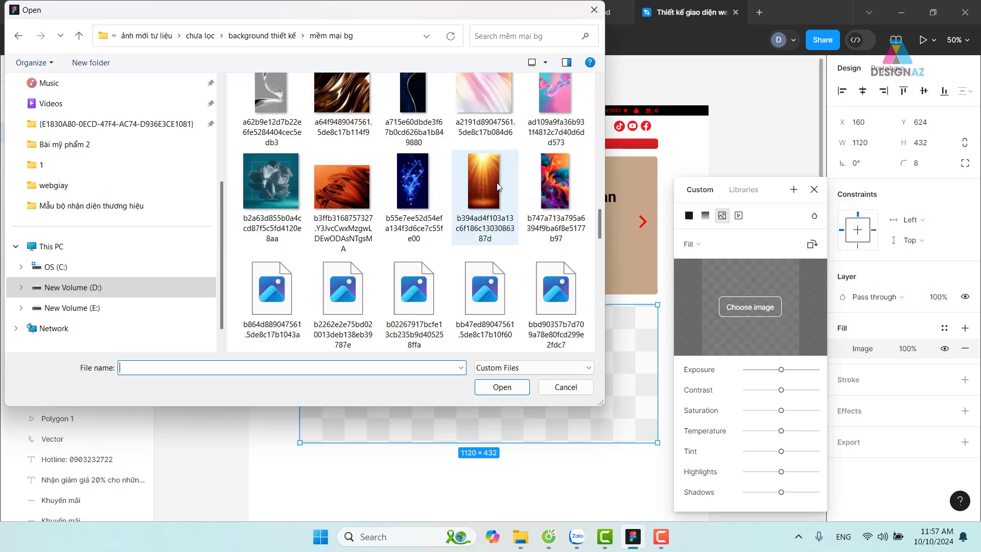
{"action": "scroll", "coordinate": [498, 182], "scroll_direction": "down", "scroll_amount": 1}
{"action": "scroll", "coordinate": [497, 181], "scroll_direction": "down", "scroll_amount": 1}
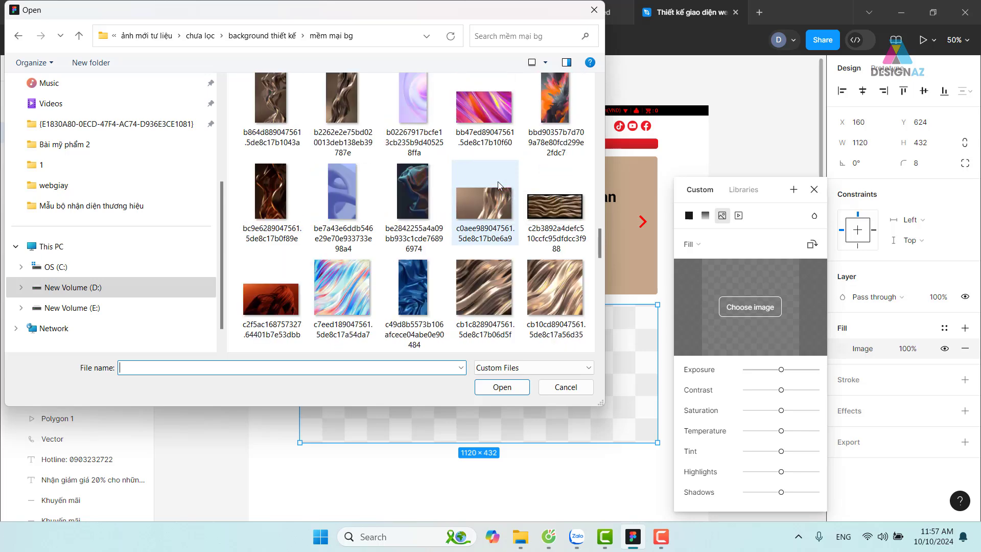
{"action": "scroll", "coordinate": [497, 182], "scroll_direction": "down", "scroll_amount": 1}
{"action": "scroll", "coordinate": [497, 182], "scroll_direction": "down", "scroll_amount": 1}
{"action": "scroll", "coordinate": [498, 182], "scroll_direction": "down", "scroll_amount": 1}
{"action": "scroll", "coordinate": [498, 182], "scroll_direction": "down", "scroll_amount": 1}
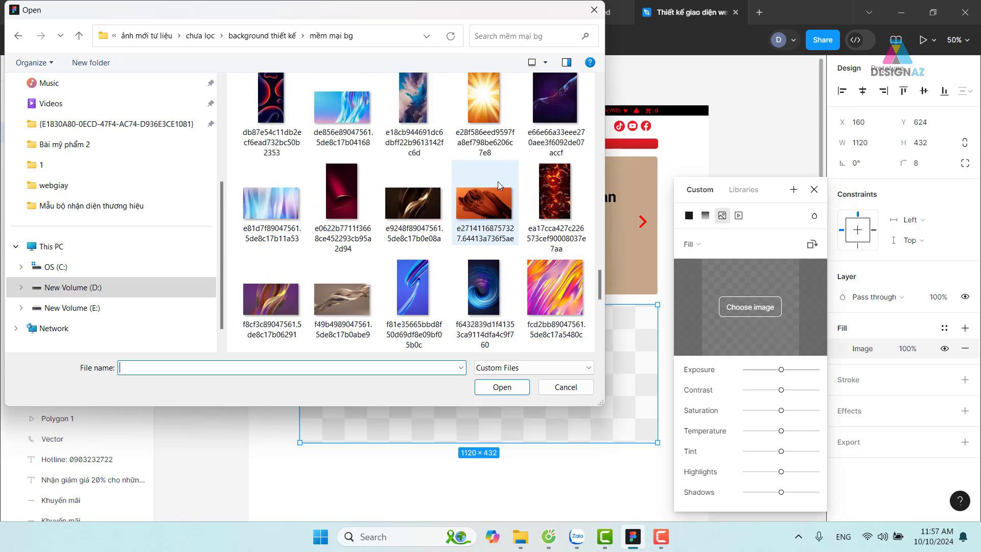
{"action": "scroll", "coordinate": [498, 182], "scroll_direction": "down", "scroll_amount": 1}
{"action": "scroll", "coordinate": [498, 182], "scroll_direction": "down", "scroll_amount": 1}
{"action": "scroll", "coordinate": [498, 185], "scroll_direction": "down", "scroll_amount": 1}
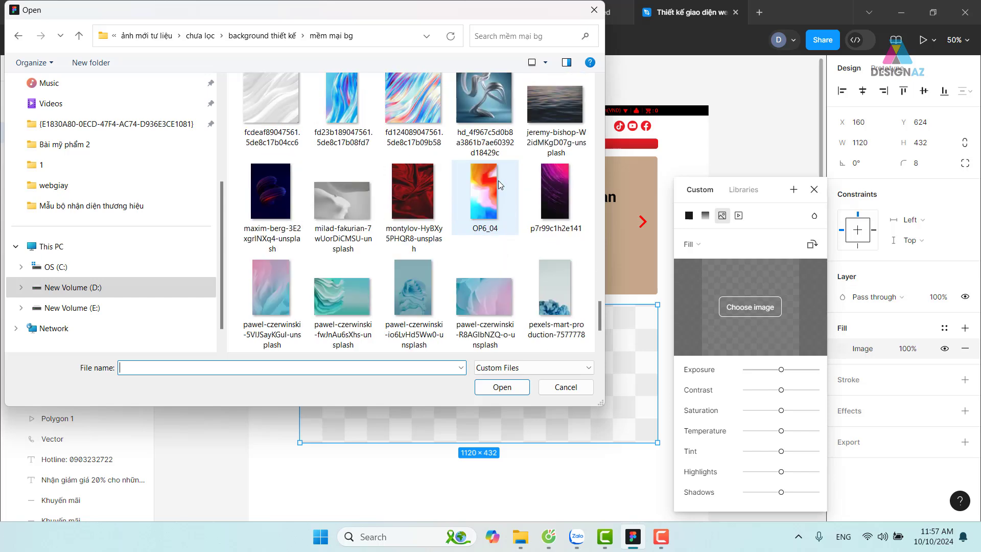
{"action": "scroll", "coordinate": [498, 180], "scroll_direction": "down", "scroll_amount": 1}
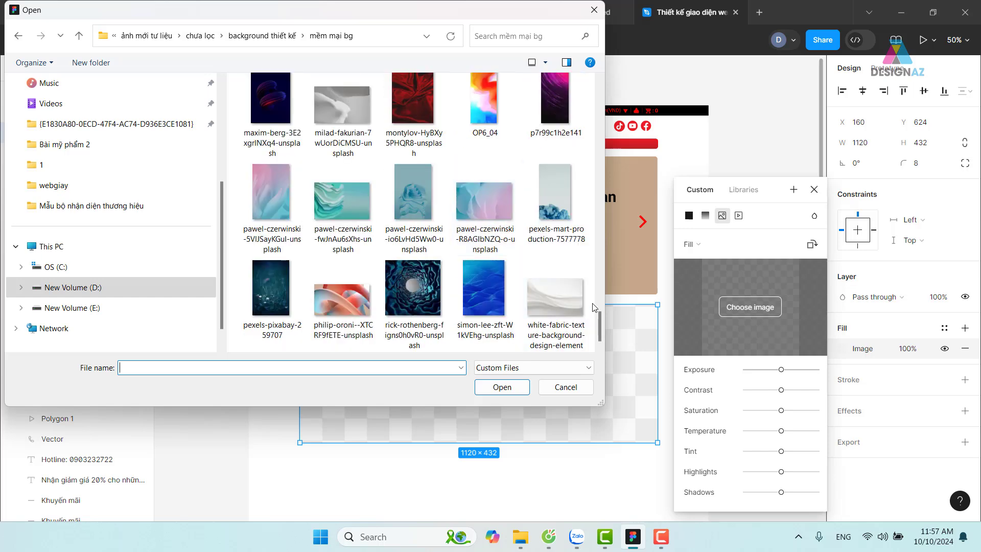
{"action": "scroll", "coordinate": [487, 206], "scroll_direction": "up", "scroll_amount": 5}
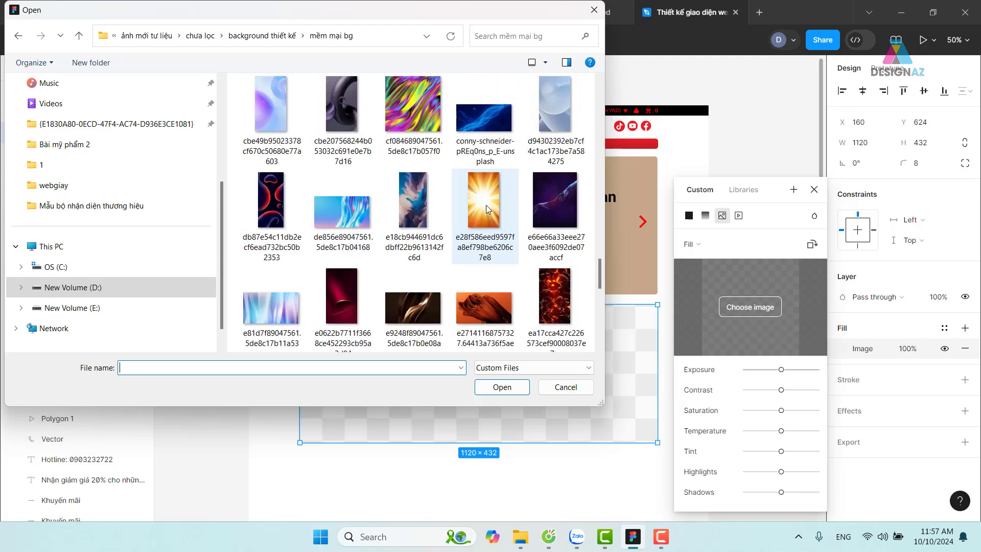
{"action": "scroll", "coordinate": [485, 204], "scroll_direction": "up", "scroll_amount": 3}
{"action": "scroll", "coordinate": [486, 204], "scroll_direction": "up", "scroll_amount": 3}
{"action": "scroll", "coordinate": [485, 204], "scroll_direction": "down", "scroll_amount": 1}
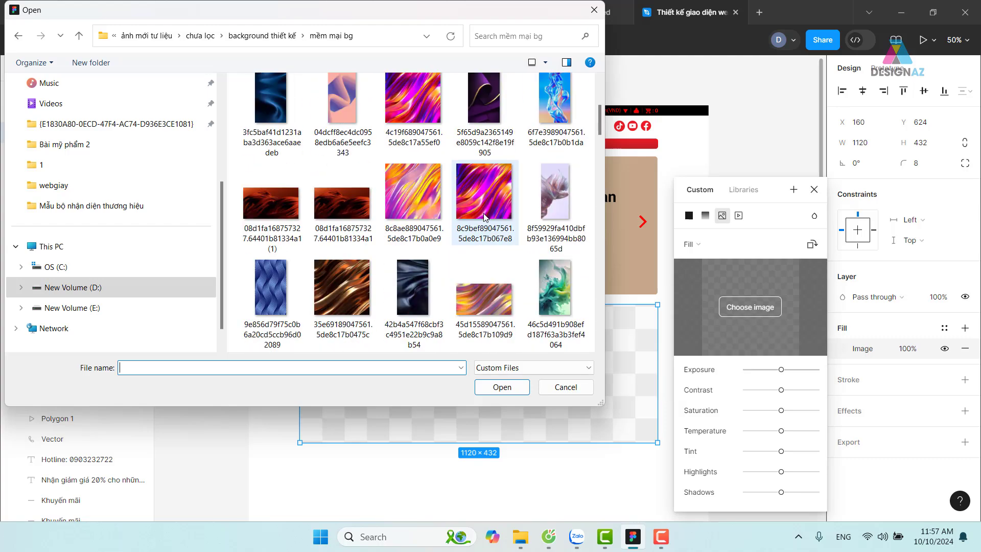
{"action": "scroll", "coordinate": [484, 212], "scroll_direction": "down", "scroll_amount": 2}
{"action": "scroll", "coordinate": [484, 220], "scroll_direction": "down", "scroll_amount": 1}
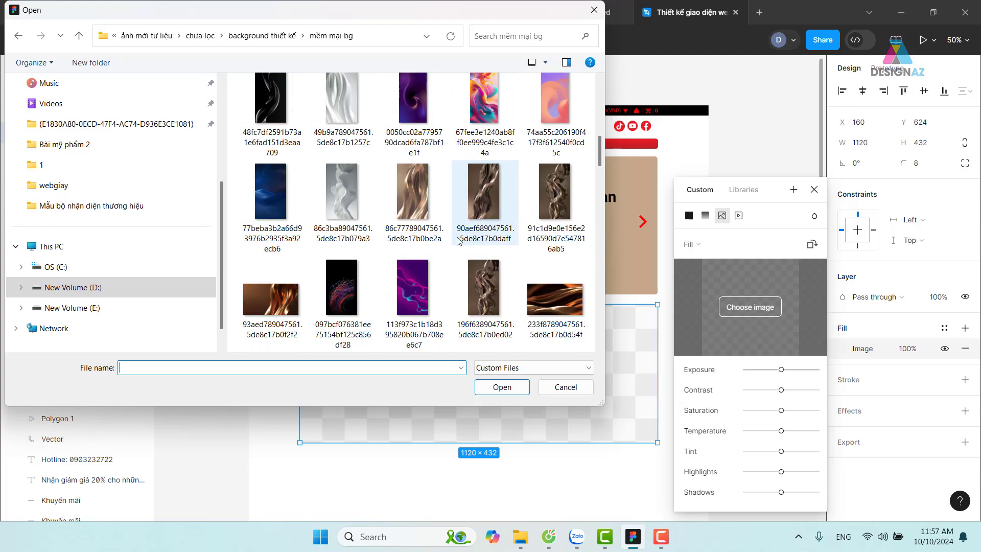
{"action": "left_click", "coordinate": [343, 200]}
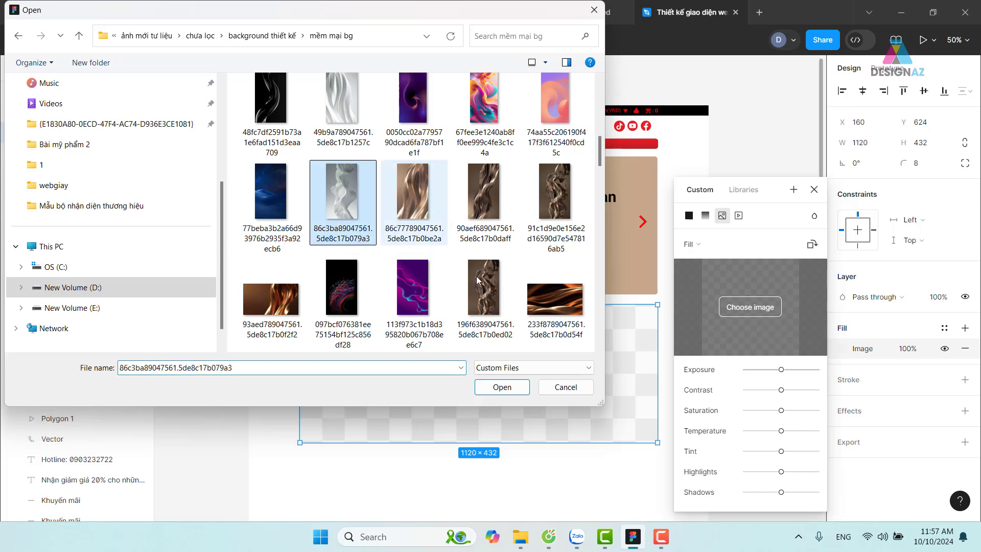
{"action": "left_click", "coordinate": [500, 387]}
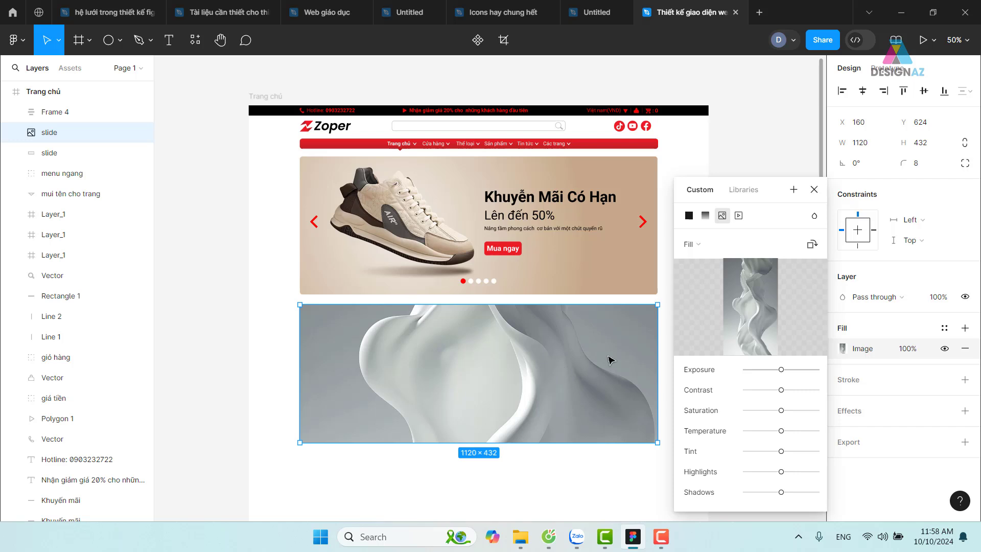
- Rotate the fabric image 90°, move the frame down to X 158, Y 664, and close the fill settings
{"action": "left_click", "coordinate": [812, 245]}
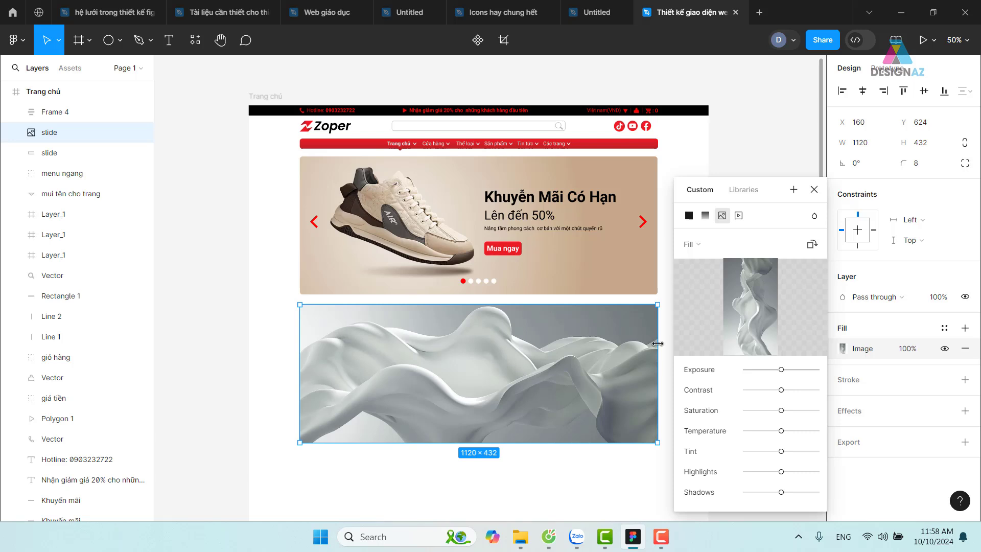
{"action": "mouse_move", "coordinate": [508, 345]}
{"action": "left_mouse_down"}
{"action": "mouse_move", "coordinate": [511, 372]}
{"action": "mouse_move", "coordinate": [538, 369]}
{"action": "left_mouse_up"}
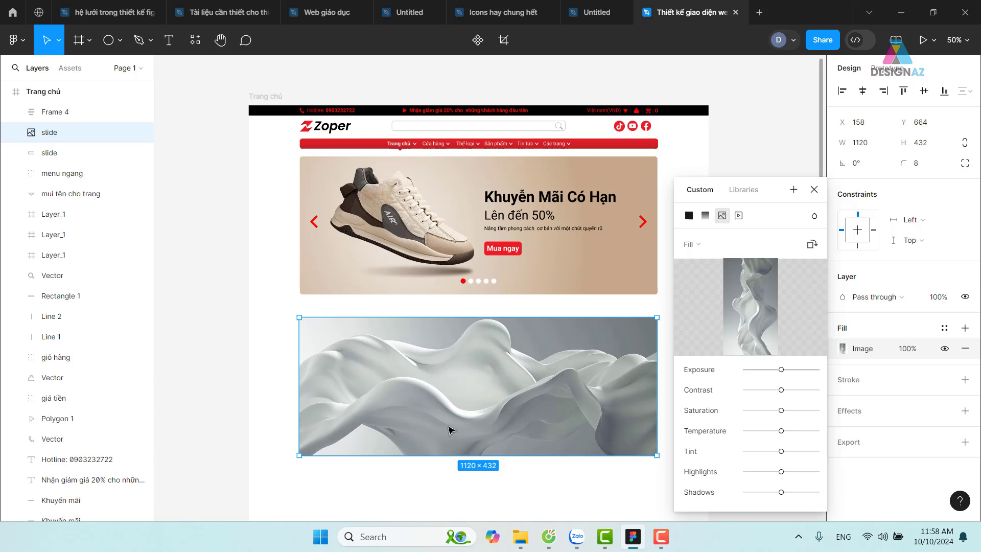
{"action": "left_click", "coordinate": [814, 189]}
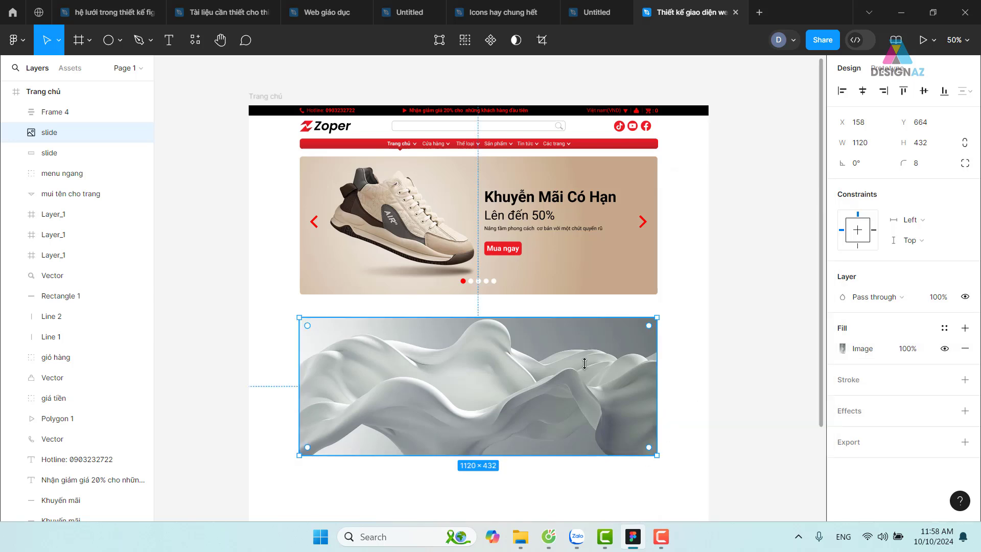
- Crop the fabric image, reposition it in the frame, and rotate it 90° three times until the waves are horizontal
{"action": "left_click", "coordinate": [542, 40]}
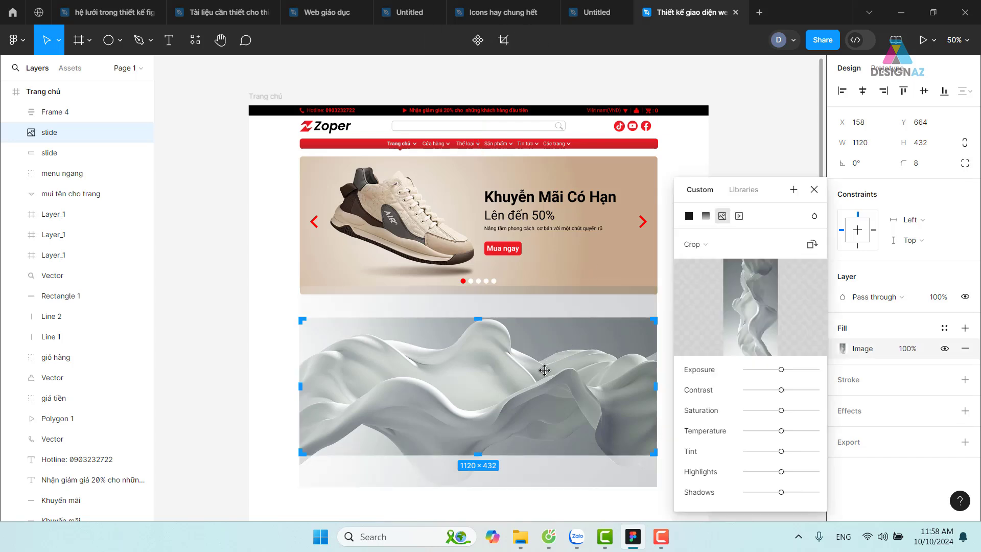
{"action": "left_click_drag", "start_coordinate": [536, 364], "coordinate": [533, 382]}
{"action": "left_click_drag", "start_coordinate": [534, 395], "coordinate": [533, 387]}
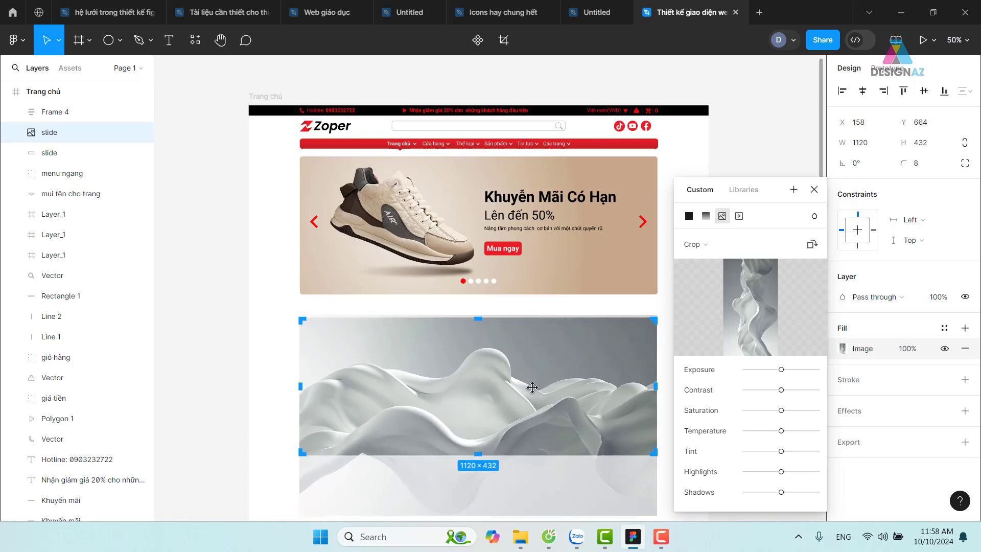
{"action": "mouse_move", "coordinate": [532, 387]}
{"action": "left_mouse_down"}
{"action": "mouse_move", "coordinate": [544, 328]}
{"action": "mouse_move", "coordinate": [536, 415]}
{"action": "mouse_move", "coordinate": [542, 408]}
{"action": "left_mouse_up"}
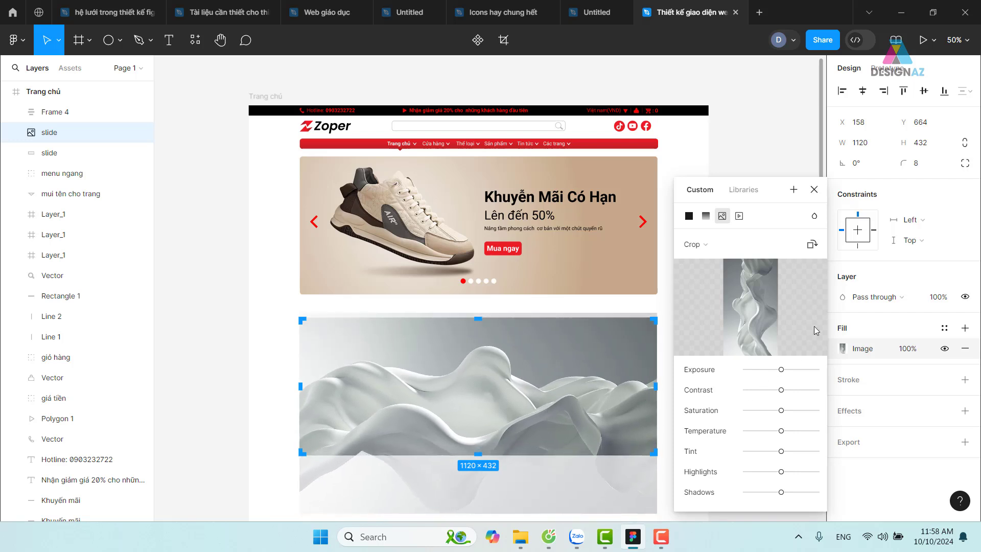
{"action": "left_click", "coordinate": [812, 245]}
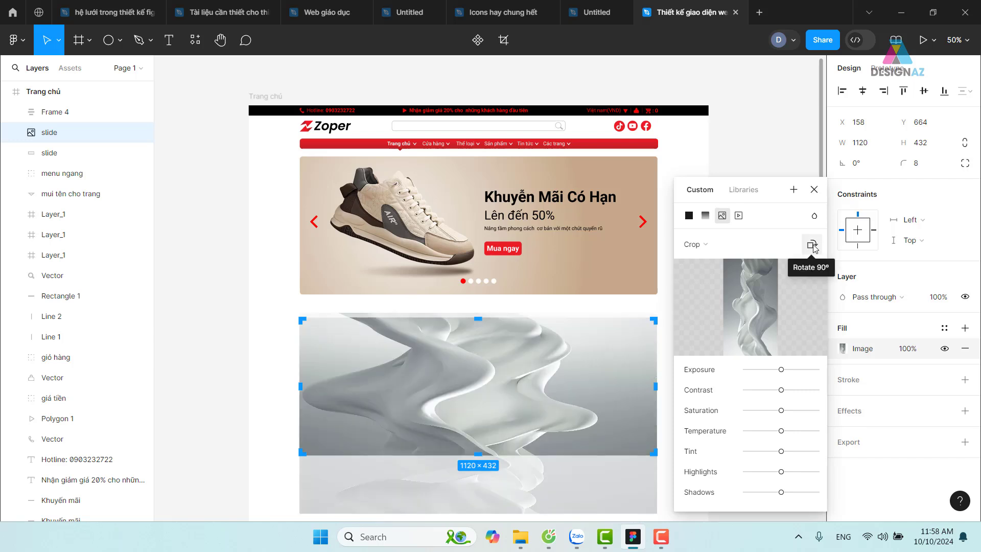
{"action": "left_click", "coordinate": [811, 245]}
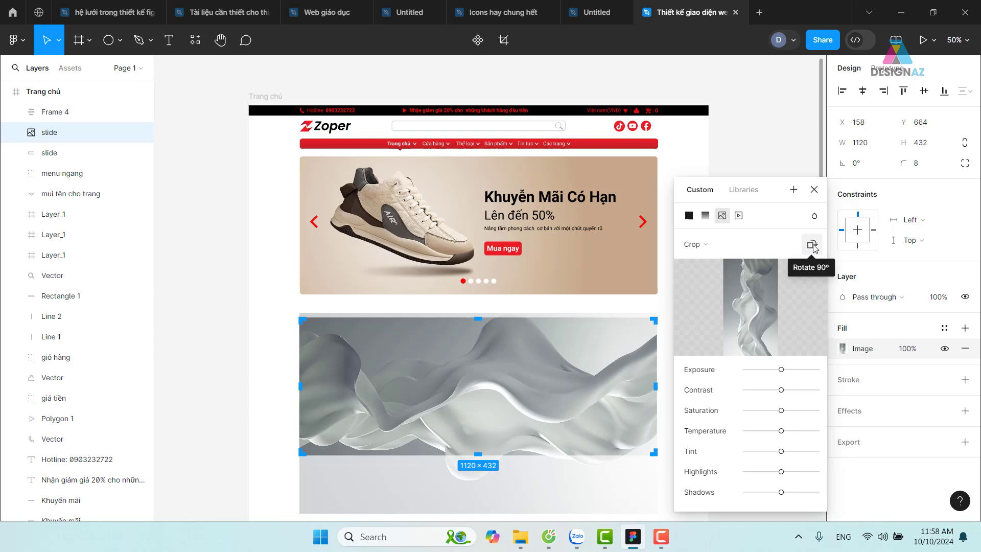
{"action": "left_click", "coordinate": [811, 245]}
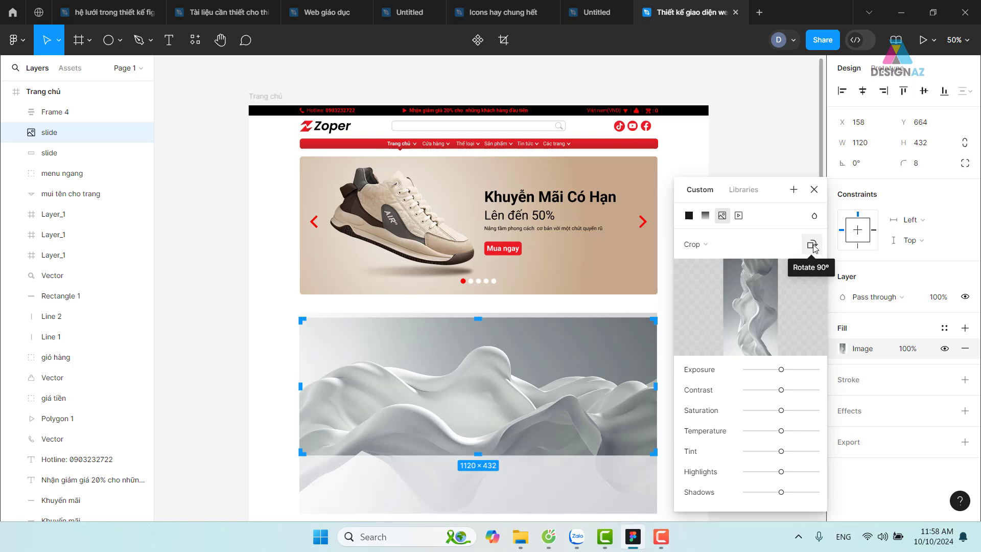
{"action": "left_click", "coordinate": [814, 189]}
- Return the 1120×432 fabric slide to its place below the shoe banner and reselect it
{"action": "left_click", "coordinate": [743, 331]}
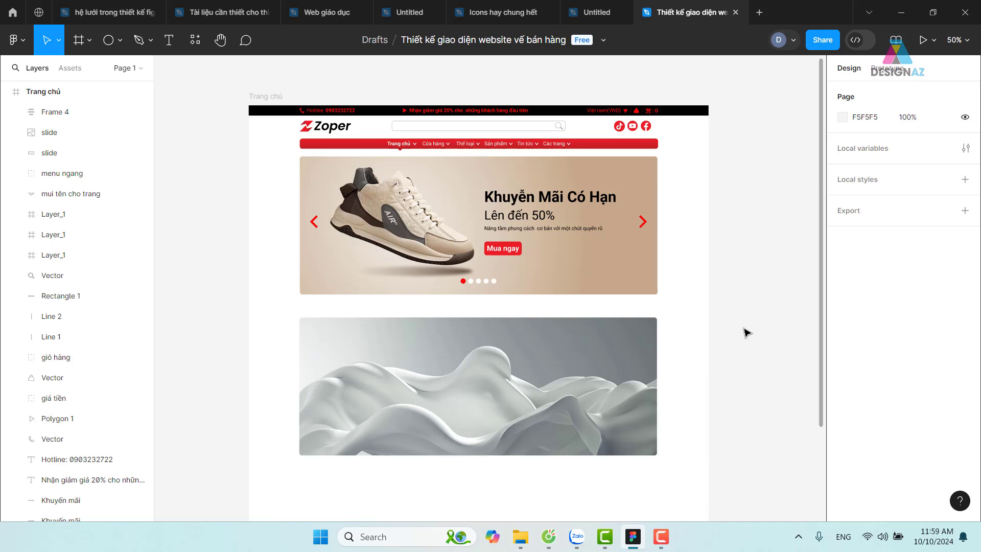
{"action": "left_click", "coordinate": [618, 413]}
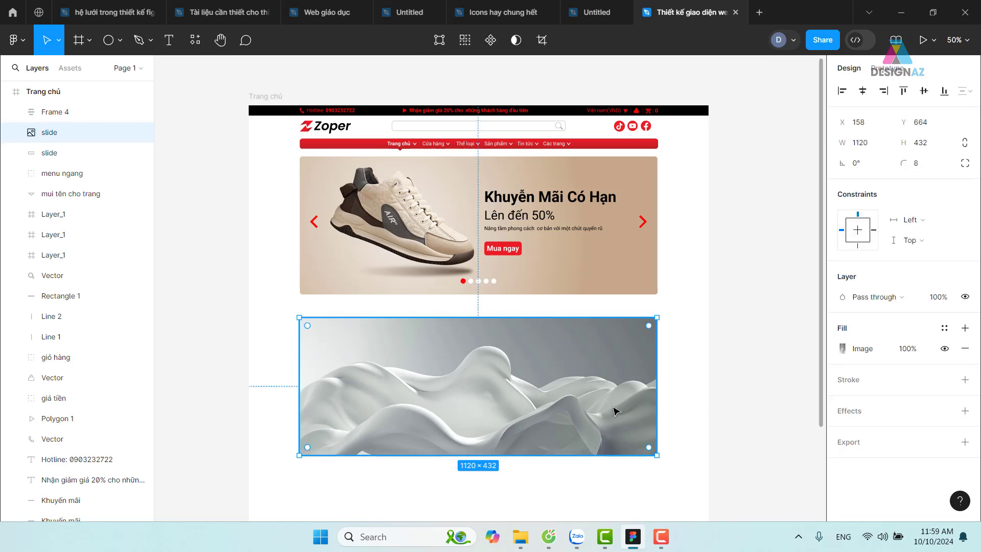
{"action": "left_click", "coordinate": [759, 340]}
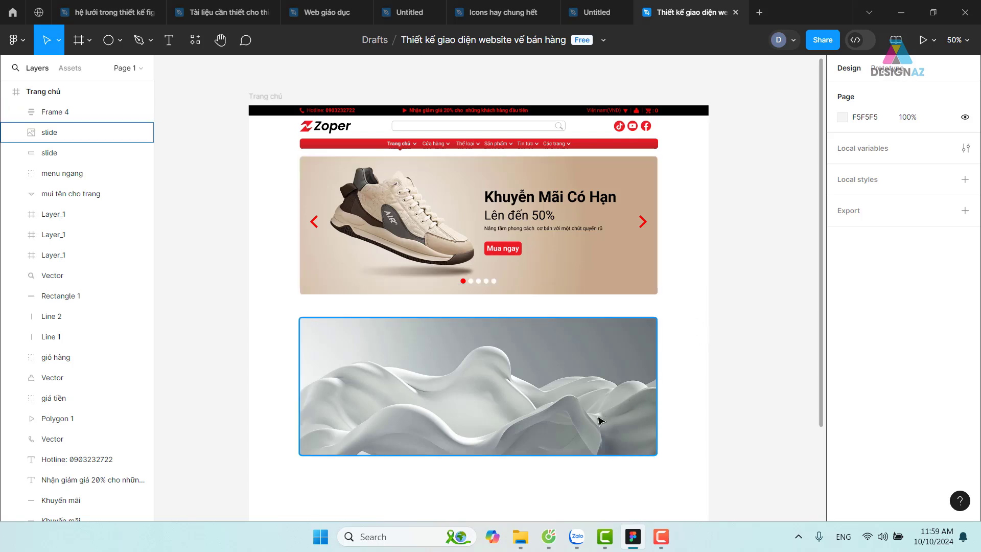
{"action": "mouse_move", "coordinate": [599, 416]}
{"action": "left_mouse_down"}
{"action": "mouse_move", "coordinate": [603, 362]}
{"action": "mouse_move", "coordinate": [598, 422]}
{"action": "left_mouse_up"}
{"action": "left_click", "coordinate": [741, 404]}
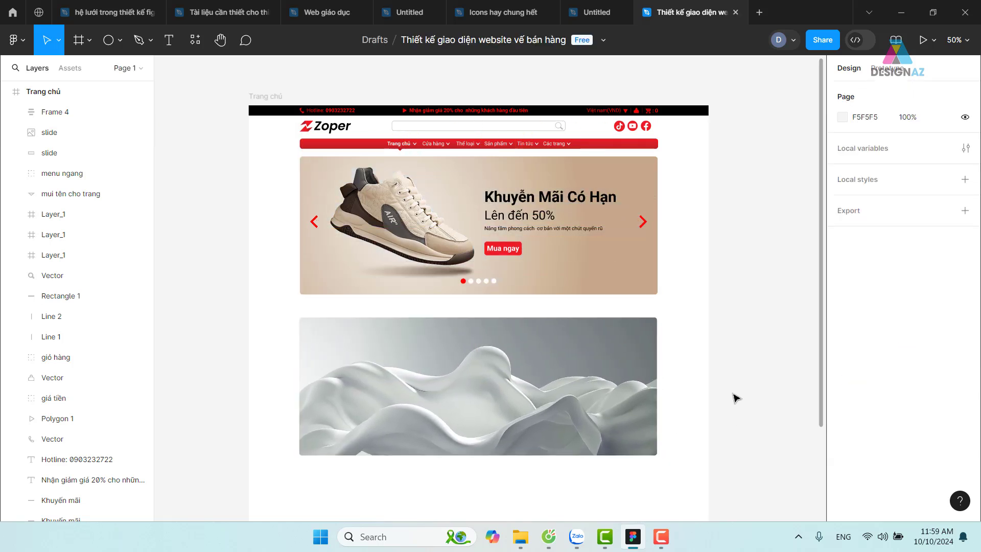
{"action": "left_click", "coordinate": [625, 388]}
- Align the fabric slide and the beige banner slide on their left and top edges
{"action": "left_click", "coordinate": [654, 293], "text": "shift"}
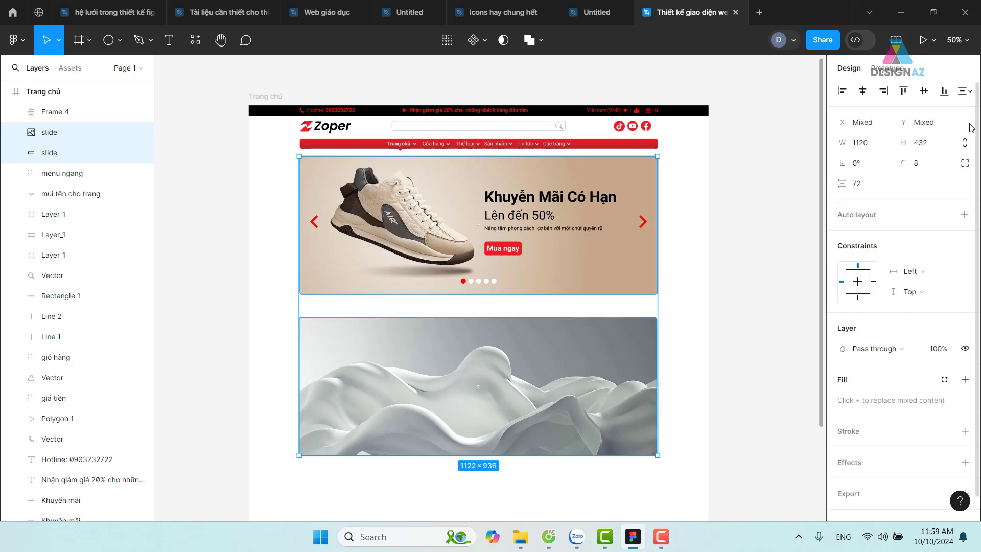
{"action": "left_click", "coordinate": [842, 93]}
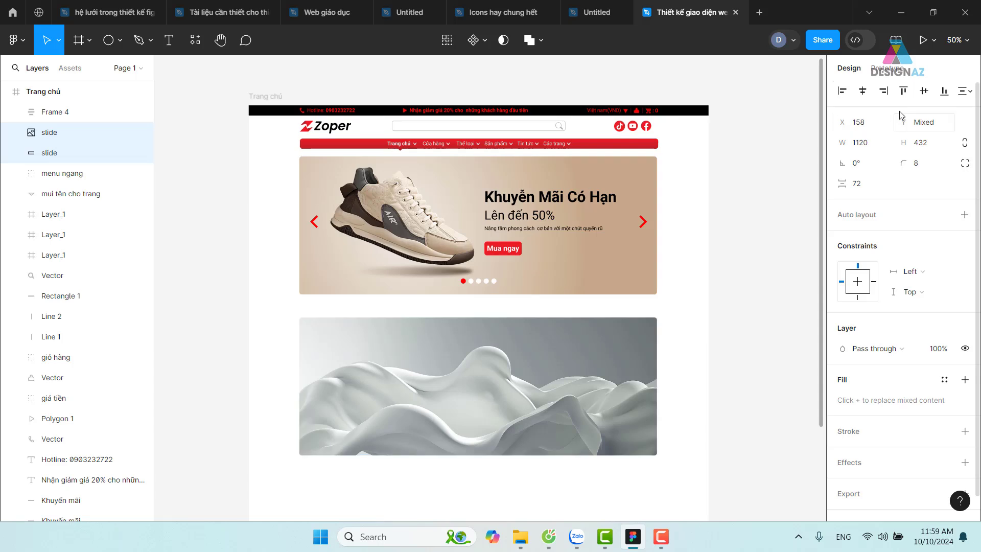
{"action": "left_click", "coordinate": [903, 91]}
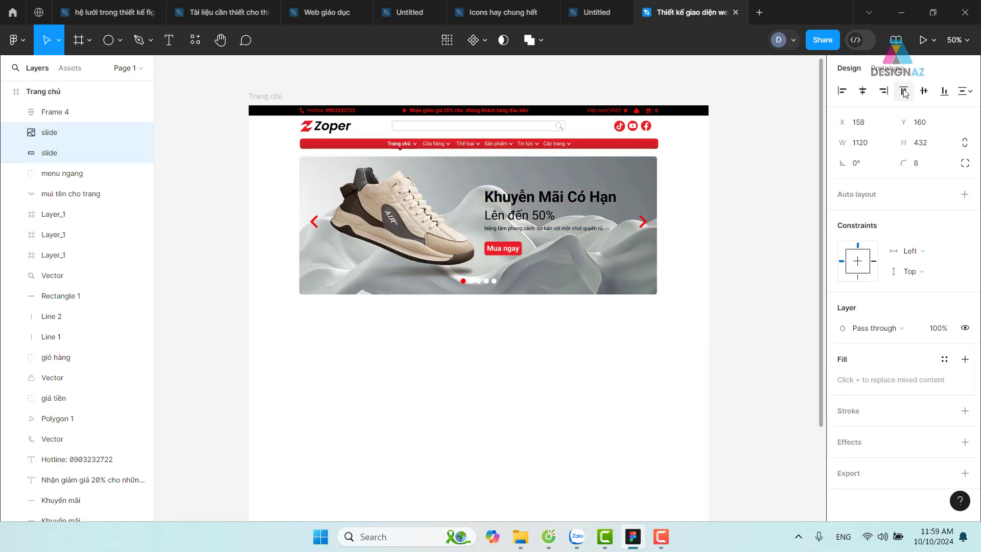
{"action": "left_click", "coordinate": [736, 323]}
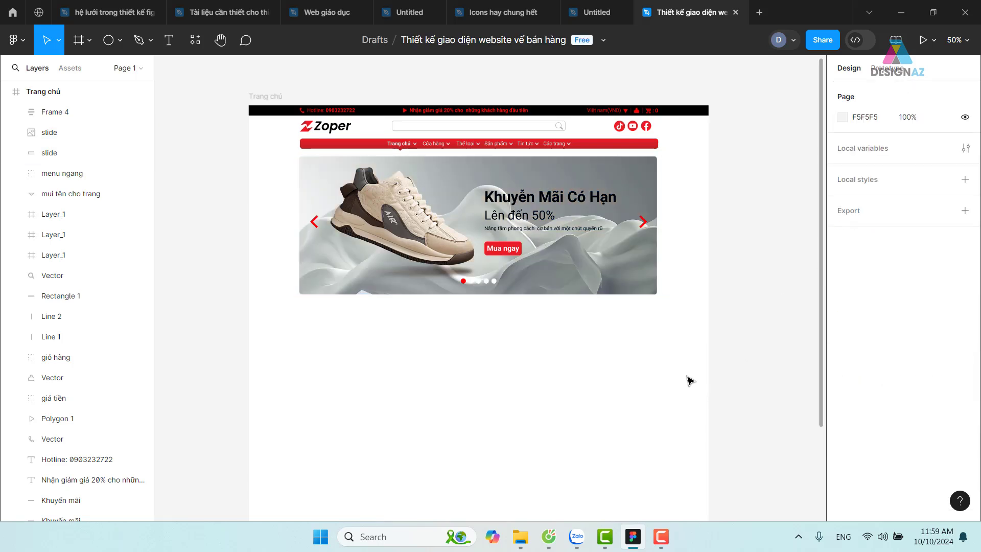
- Send the fabric slide behind the beige banner and set the banner's blend mode to Color
{"action": "left_click", "coordinate": [652, 291]}
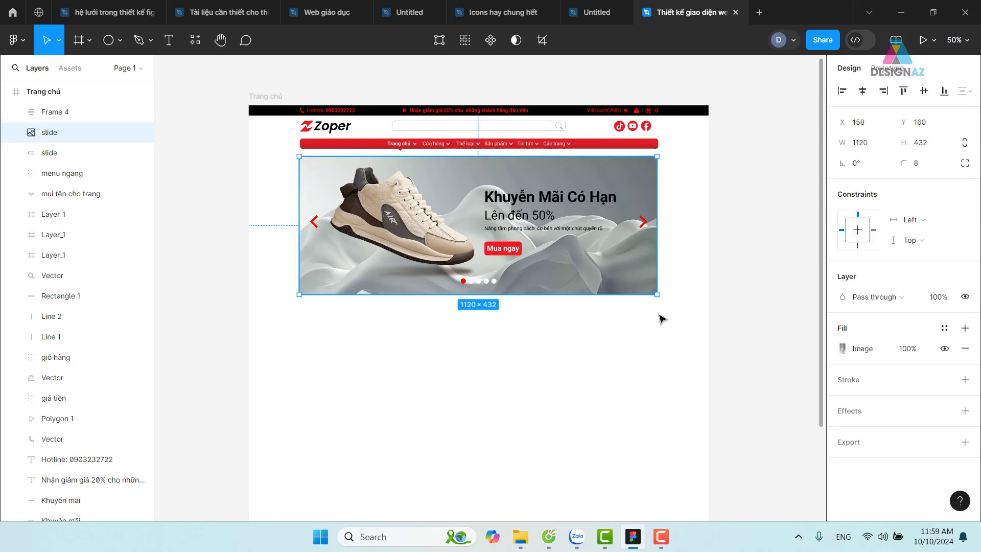
{"action": "key", "text": "bracketleft"}
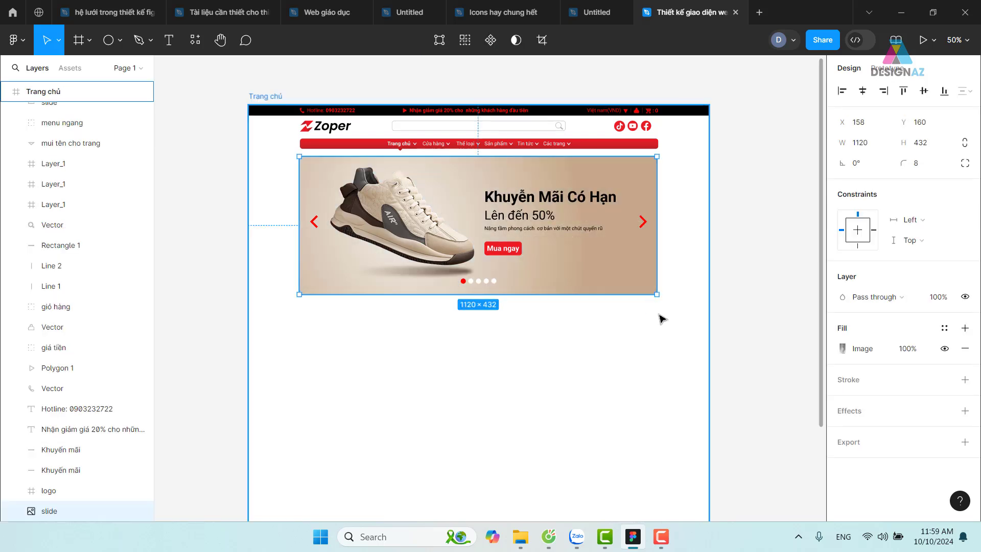
{"action": "left_click", "coordinate": [641, 291]}
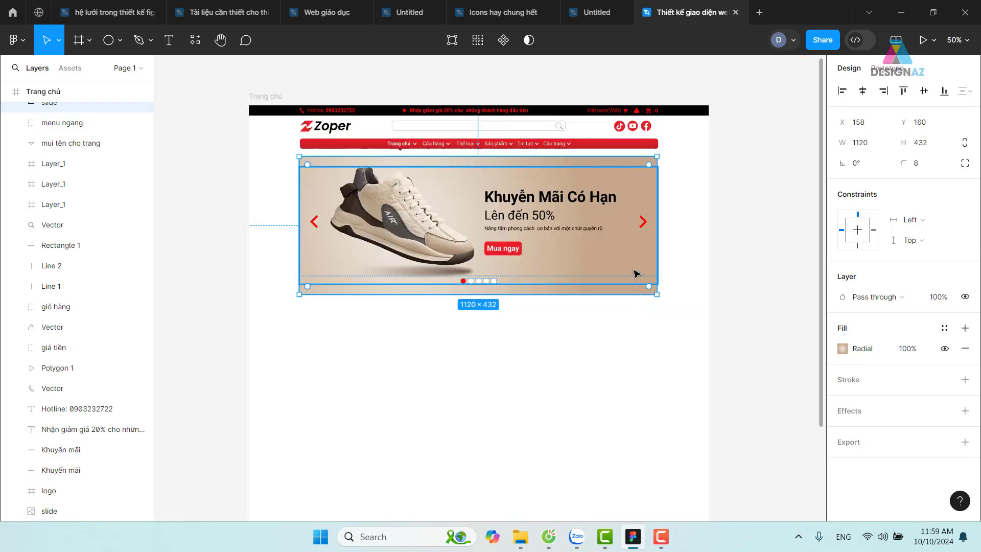
{"action": "left_click", "coordinate": [665, 361]}
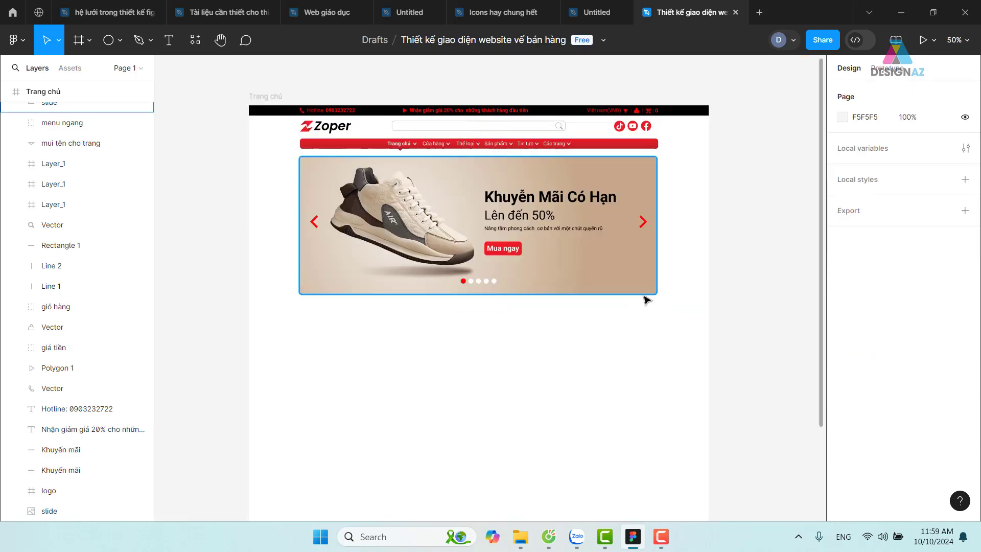
{"action": "left_click", "coordinate": [643, 295]}
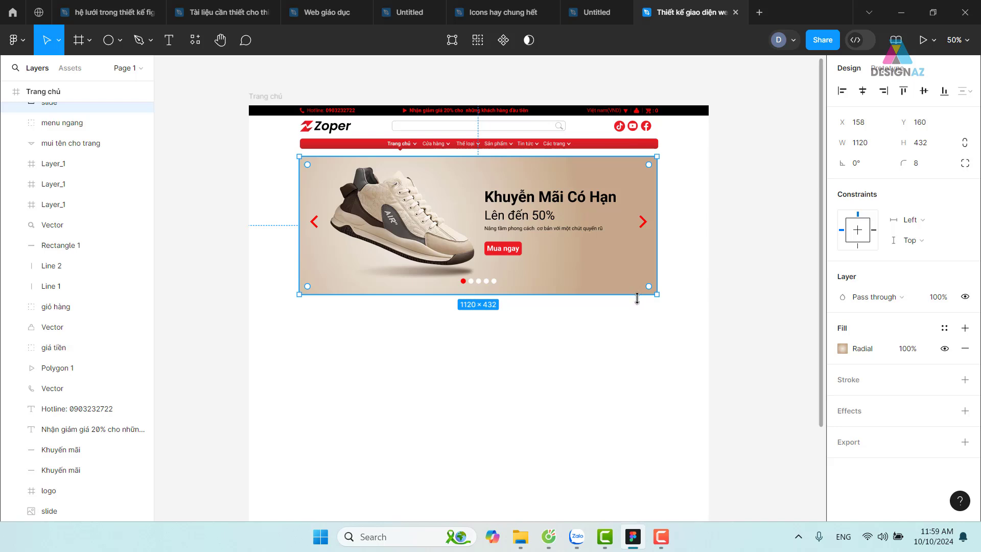
{"action": "left_click", "coordinate": [911, 298]}
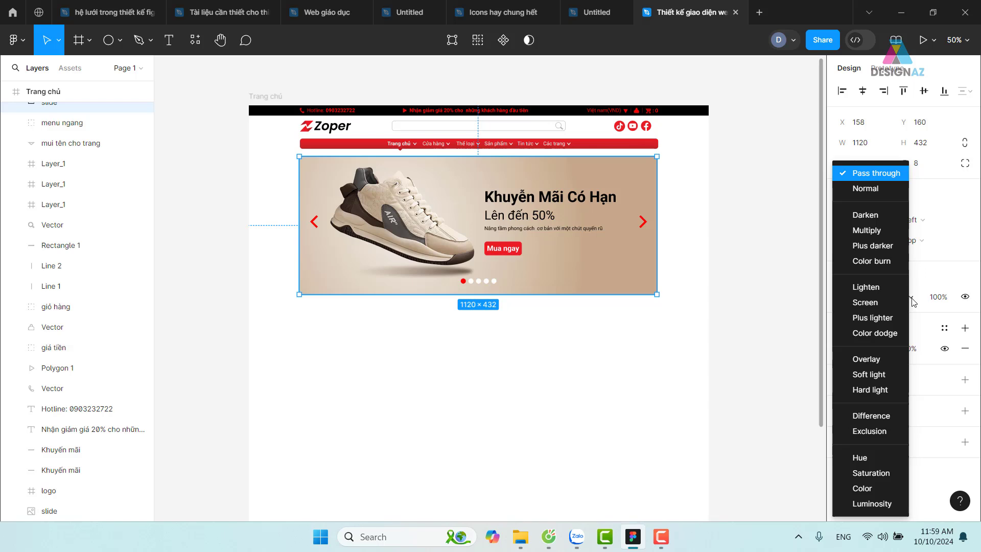
{"action": "left_click", "coordinate": [876, 489]}
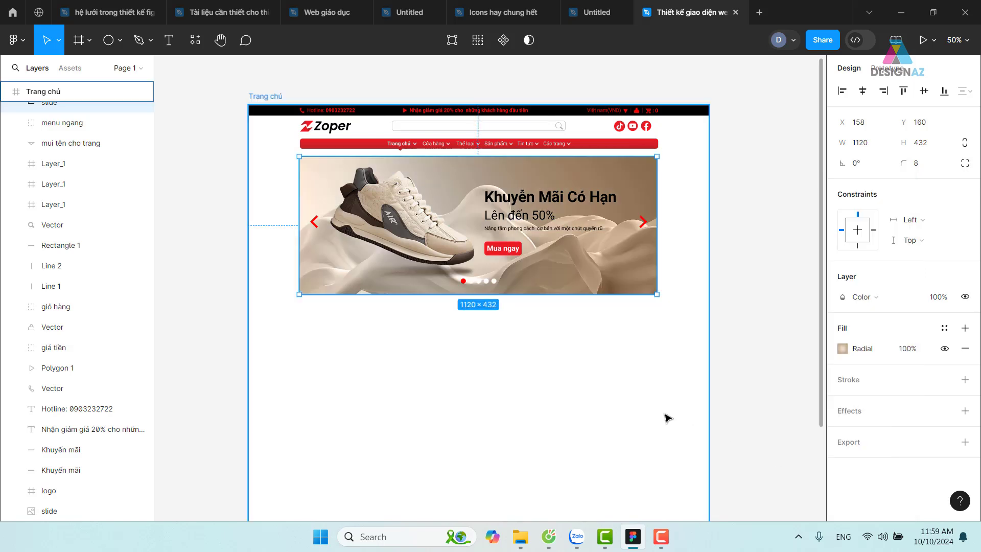
- Zoom and pan to review the whole Trang chủ homepage with its fabric-wave banner
{"action": "key", "text": "shift+0"}
{"action": "left_click_drag", "start_coordinate": [622, 305], "coordinate": [626, 383]}
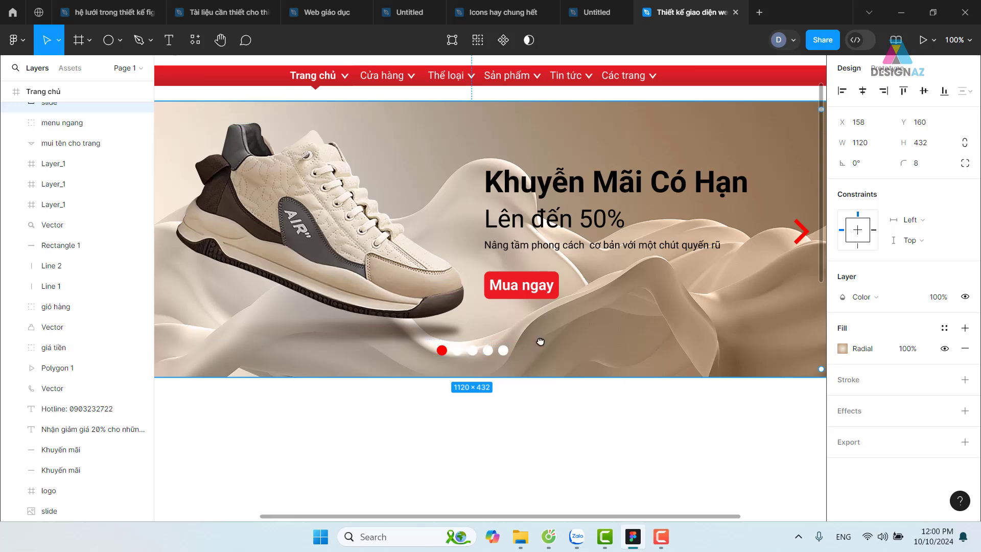
{"action": "mouse_move", "coordinate": [540, 342]}
{"action": "left_mouse_down"}
{"action": "mouse_move", "coordinate": [418, 370]}
{"action": "mouse_move", "coordinate": [581, 369]}
{"action": "left_mouse_up"}
{"action": "scroll", "coordinate": [418, 371], "scroll_direction": "down", "scroll_amount": 1}
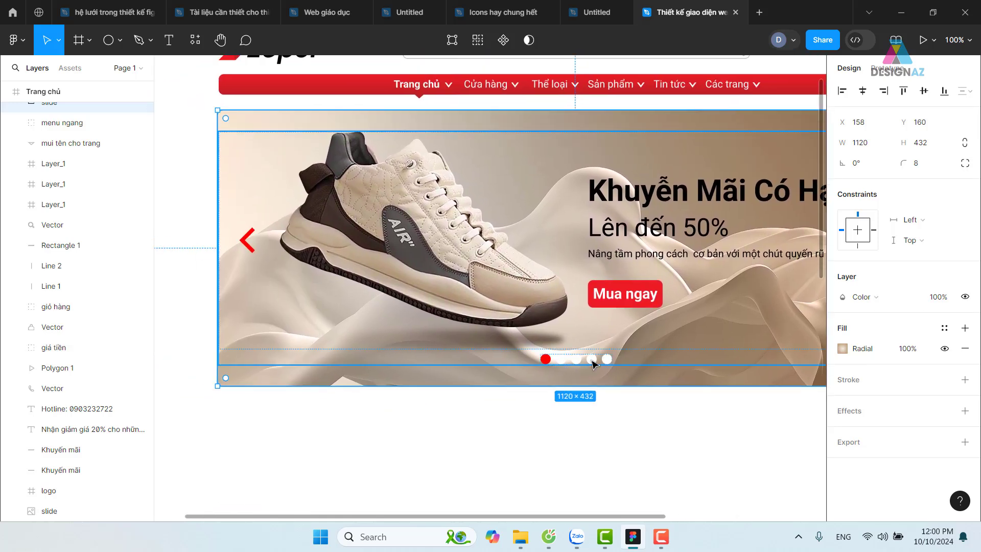
{"action": "left_click", "coordinate": [680, 422]}
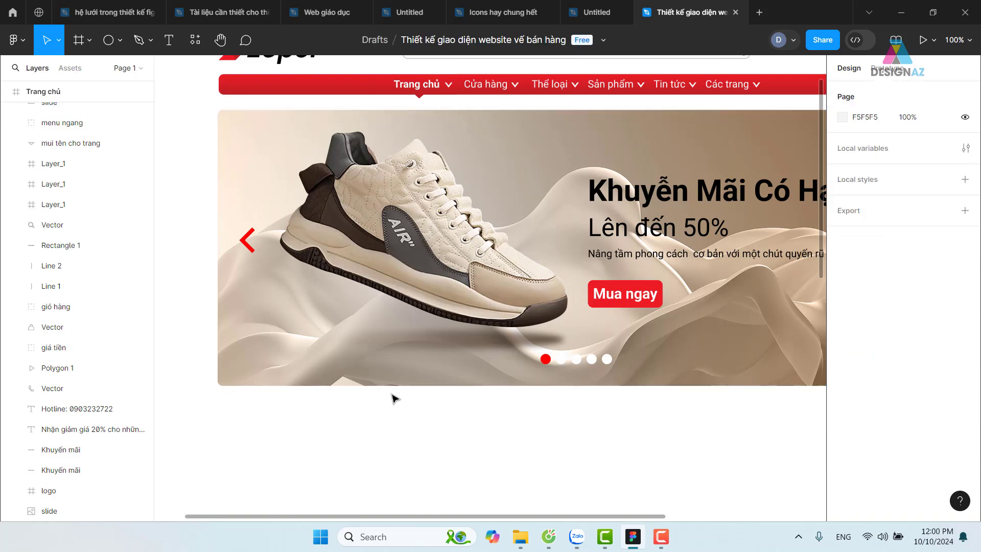
{"action": "key", "text": "minus"}
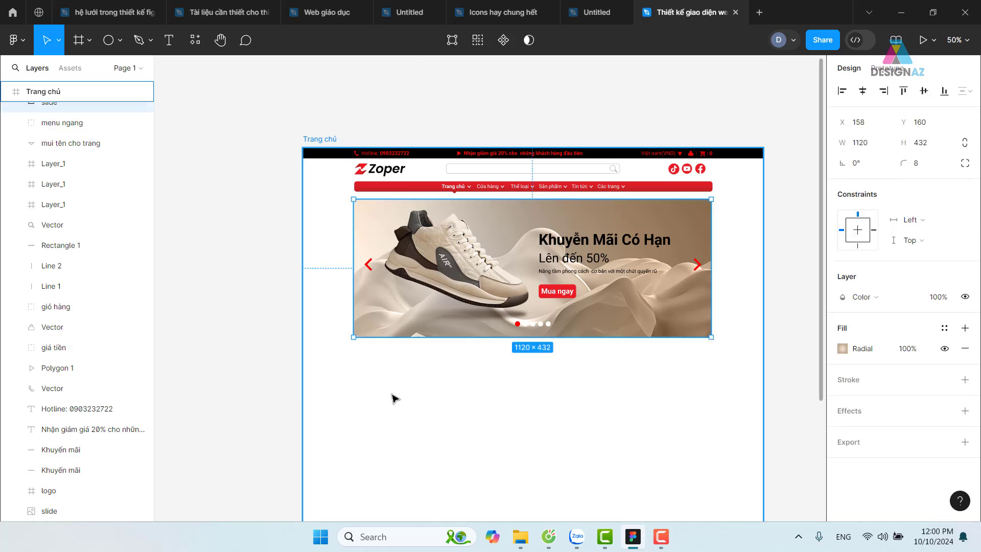
- Duplicate the banner slide below and set its fabric image fill to Fill mode
{"action": "key", "text": "Escape"}
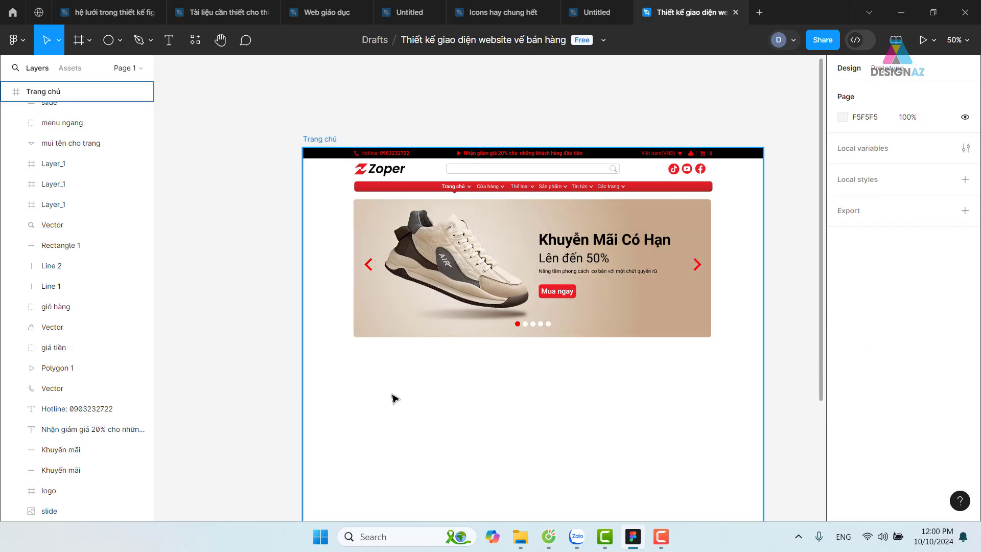
{"action": "key", "text": "ctrl+d"}
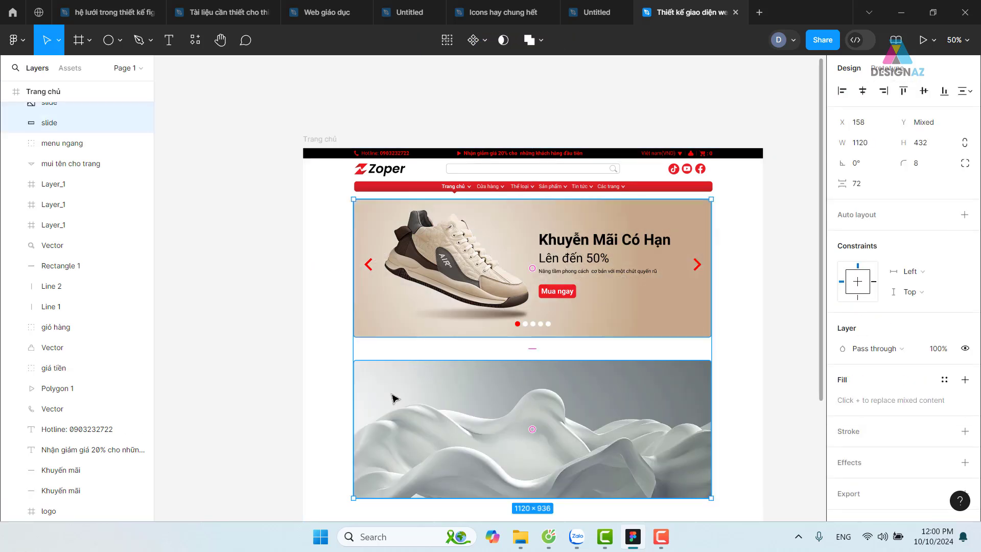
{"action": "left_click", "coordinate": [393, 399]}
{"action": "key", "text": "Escape"}
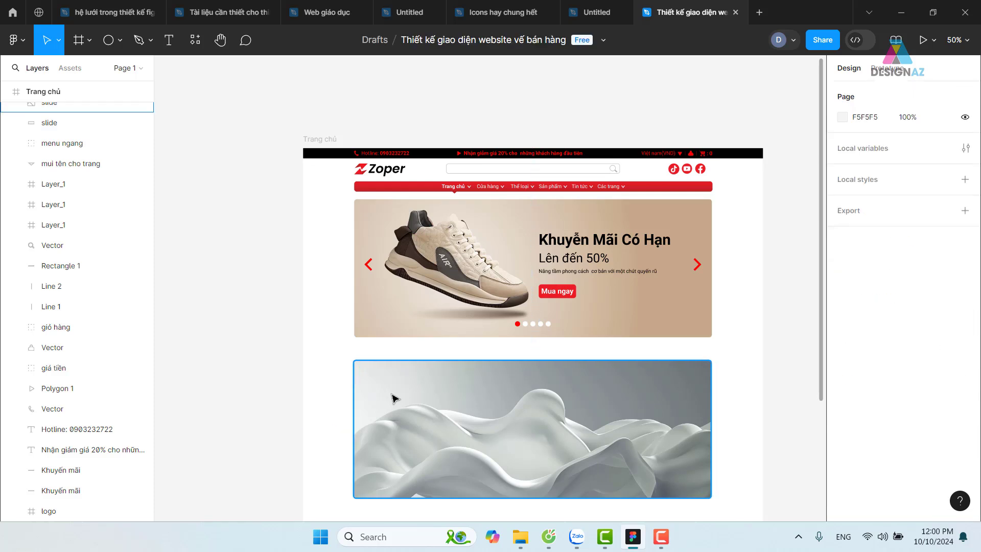
{"action": "double_click", "coordinate": [393, 399]}
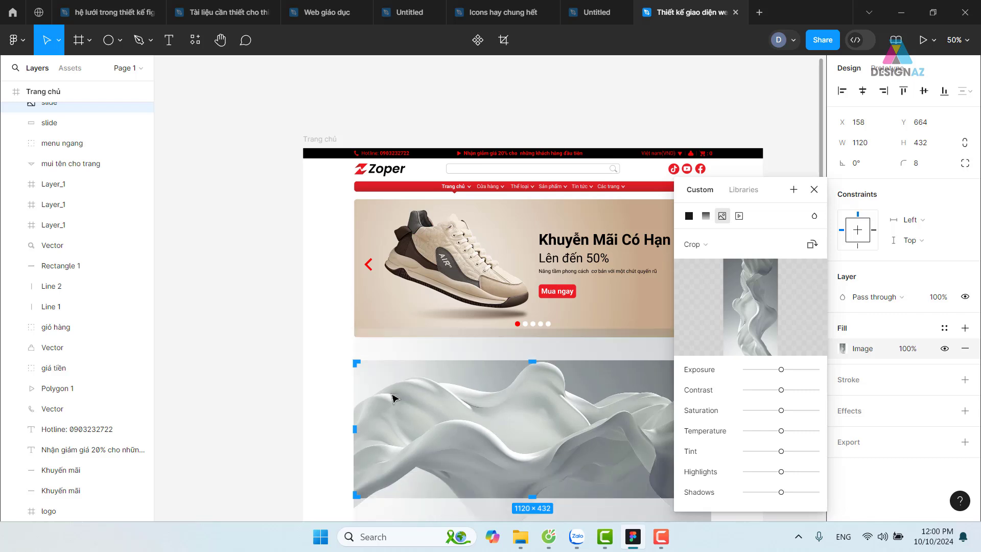
{"action": "key", "text": "ctrl+z"}
{"action": "key", "text": "ctrl+z"}
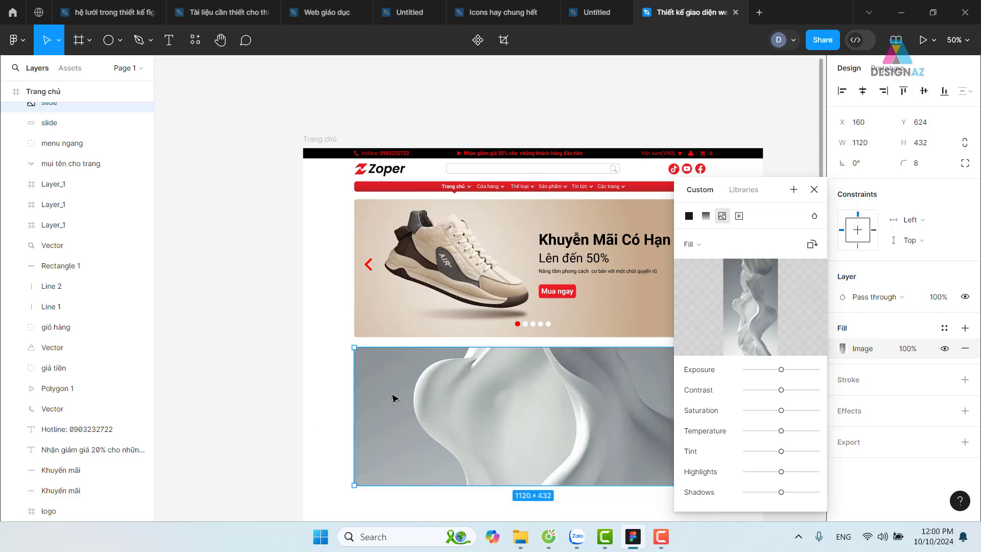
{"action": "left_click_drag", "start_coordinate": [562, 419], "coordinate": [441, 401]}
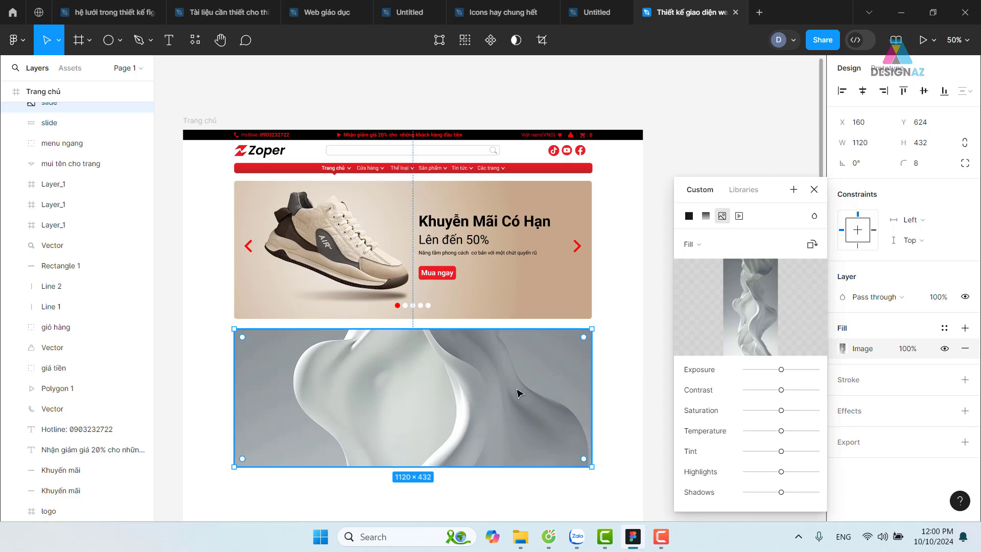
- Rotate the fabric image 90°, raise its Exposure, then select both the fabric and beige slides
{"action": "left_click", "coordinate": [812, 245]}
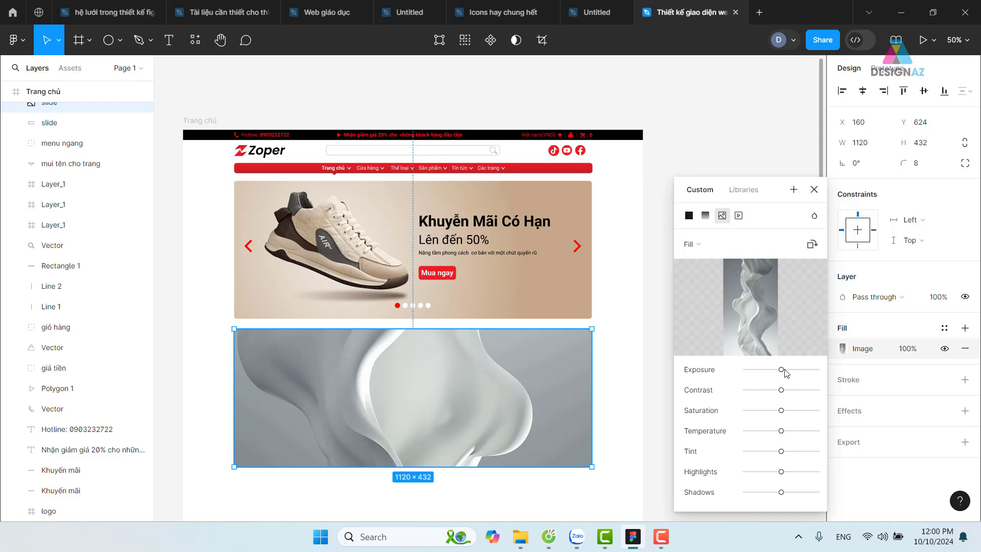
{"action": "left_click_drag", "start_coordinate": [783, 372], "coordinate": [796, 371]}
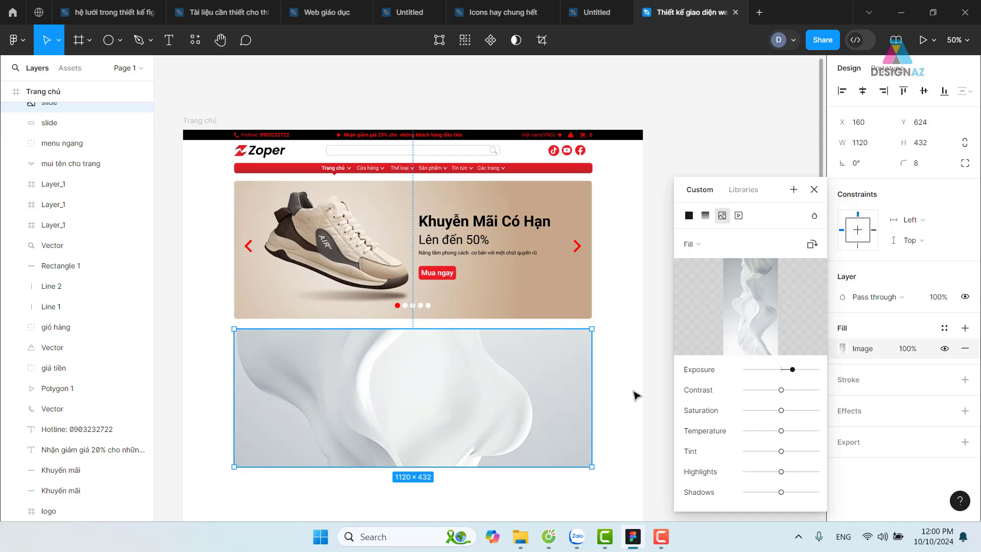
{"action": "left_click", "coordinate": [633, 321]}
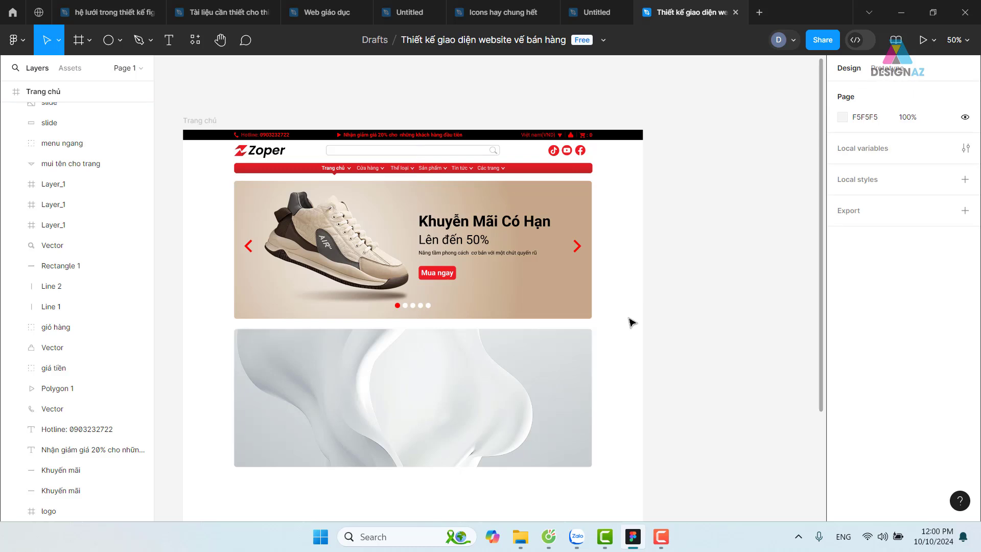
{"action": "left_click", "coordinate": [561, 367]}
{"action": "left_click", "coordinate": [578, 313], "text": "shift"}
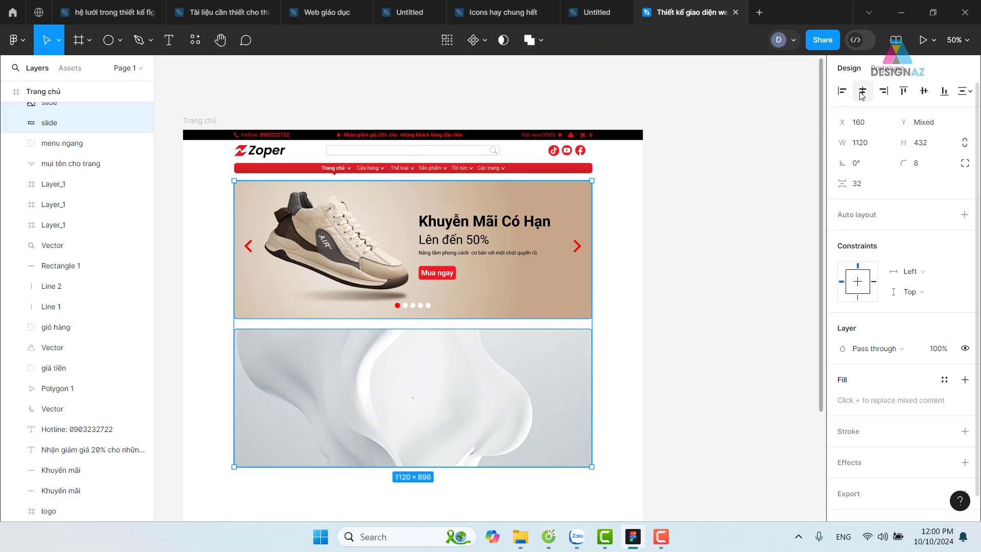
- Top-align the fabric slide onto the banner and send it to the back with Ctrl+Shift+[
{"action": "left_click", "coordinate": [903, 90]}
{"action": "left_click", "coordinate": [806, 182]}
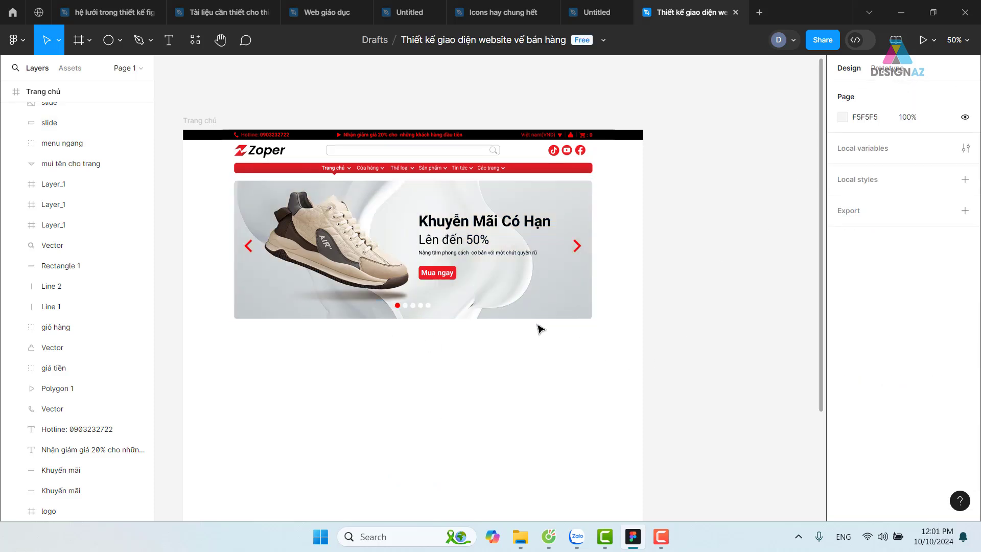
{"action": "left_click", "coordinate": [576, 318]}
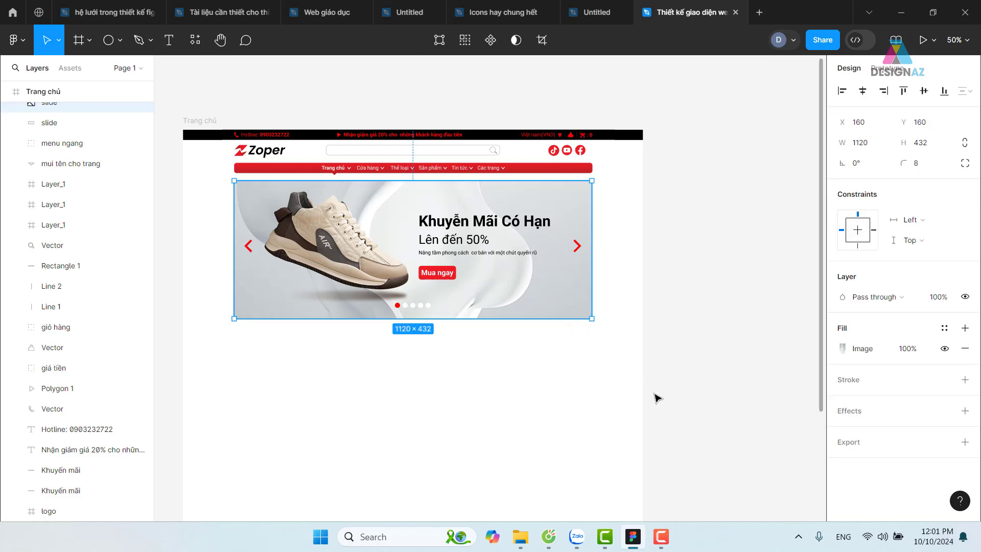
{"action": "key", "text": "ctrl+shift+bracketleft"}
{"action": "left_click", "coordinate": [611, 407]}
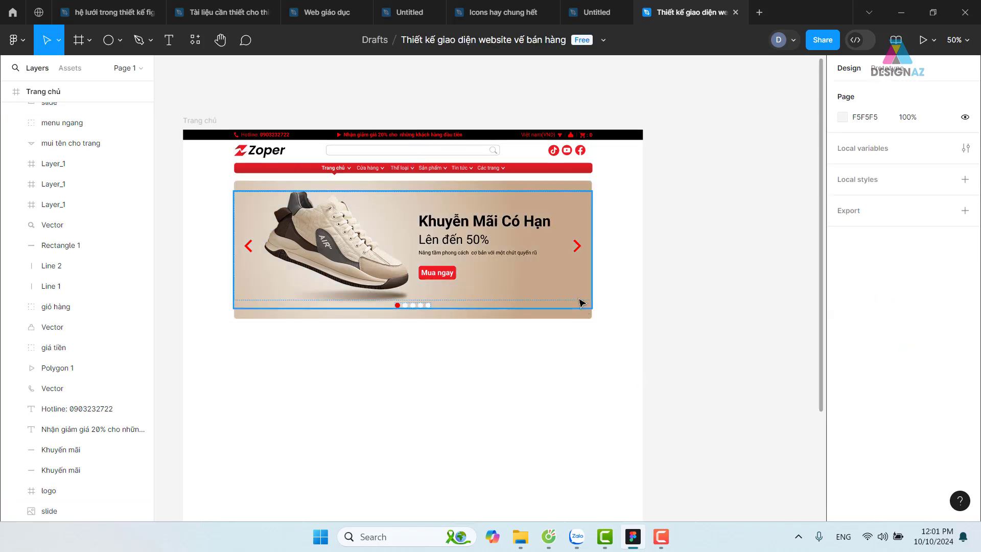
- Set the beige banner's blend mode to Color so the brightened waves show through, then review it
{"action": "left_click", "coordinate": [582, 317]}
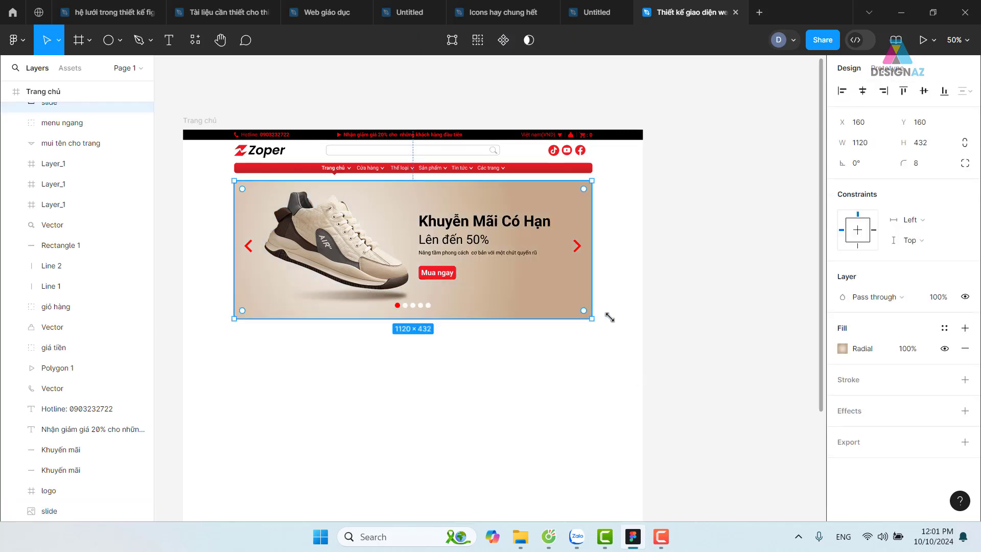
{"action": "left_click", "coordinate": [911, 296]}
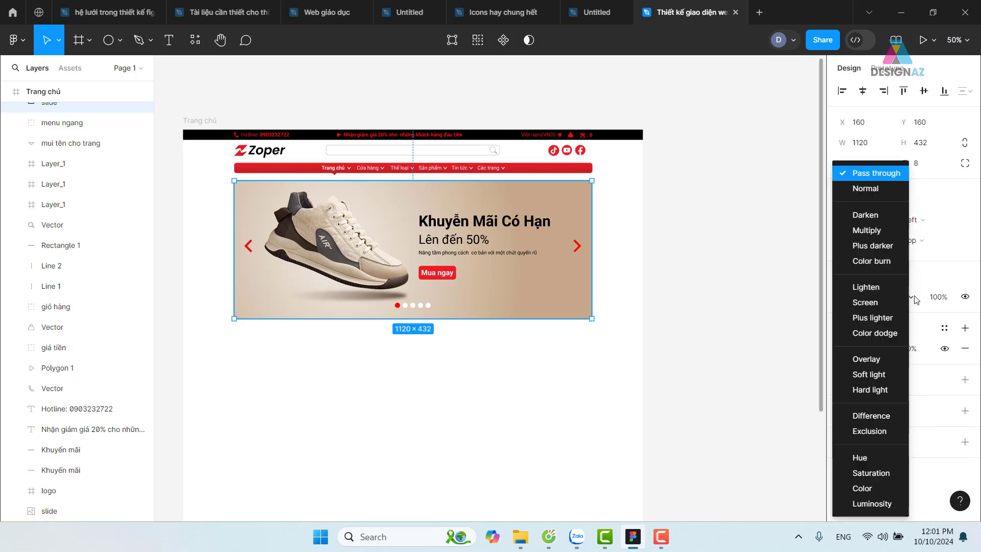
{"action": "left_click", "coordinate": [872, 487]}
{"action": "left_click", "coordinate": [623, 430]}
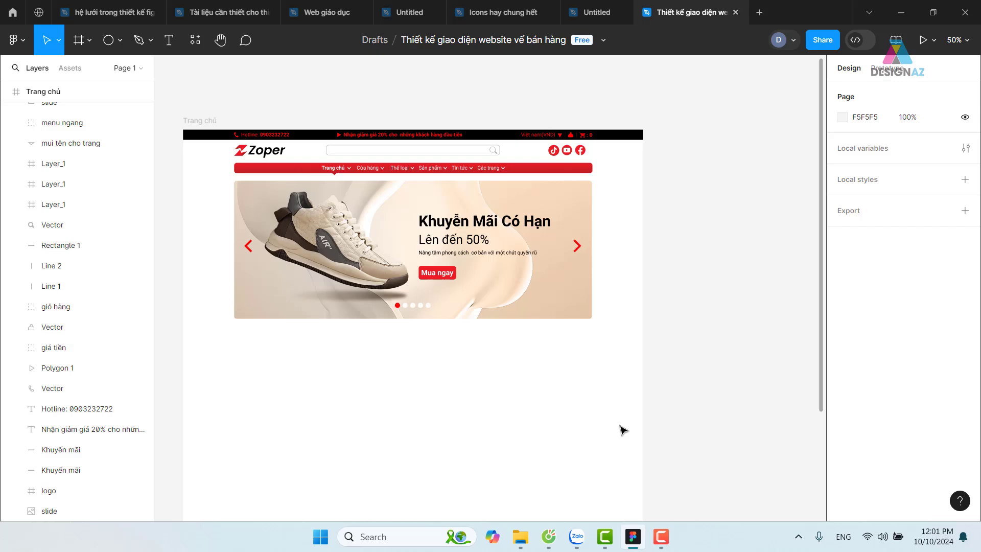
{"action": "scroll", "coordinate": [623, 430], "scroll_direction": "up", "scroll_amount": 5, "text": "ctrl"}
{"action": "scroll", "coordinate": [565, 403], "scroll_direction": "down", "scroll_amount": 1, "text": "ctrl"}
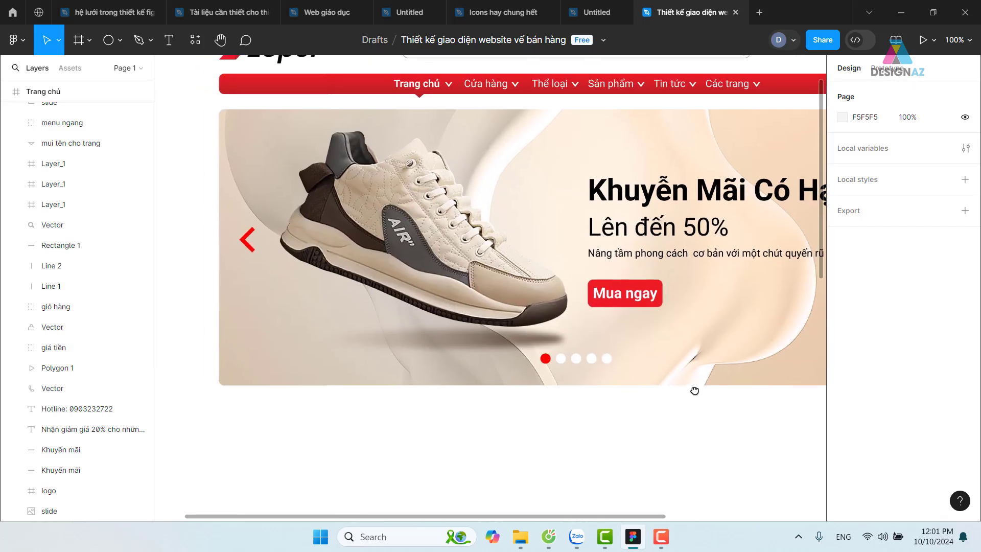
{"action": "left_click_drag", "start_coordinate": [697, 390], "coordinate": [608, 396]}
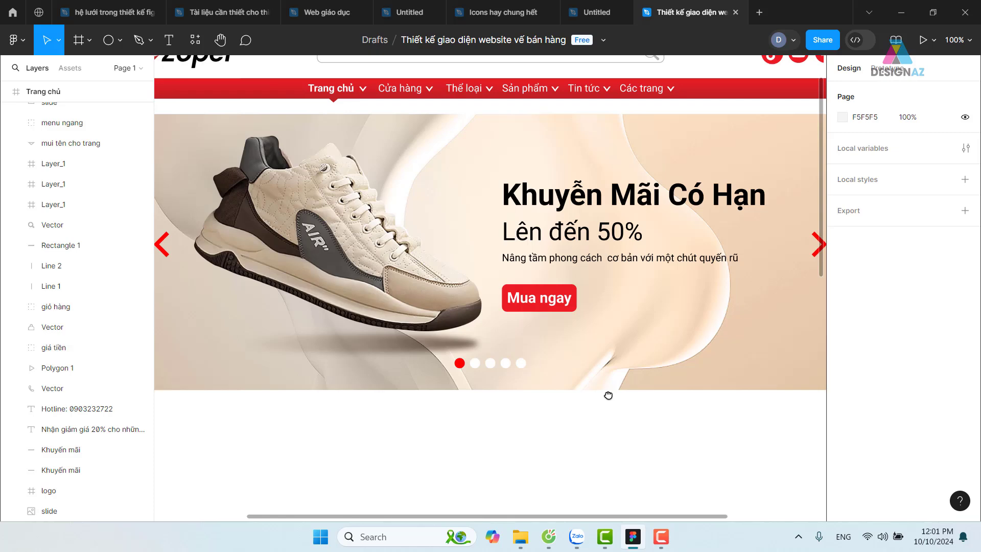
- Inspect Frame 4's layers down to the shoe image, its 450.5×306 Mask group and Group 1
{"action": "left_click", "coordinate": [391, 294]}
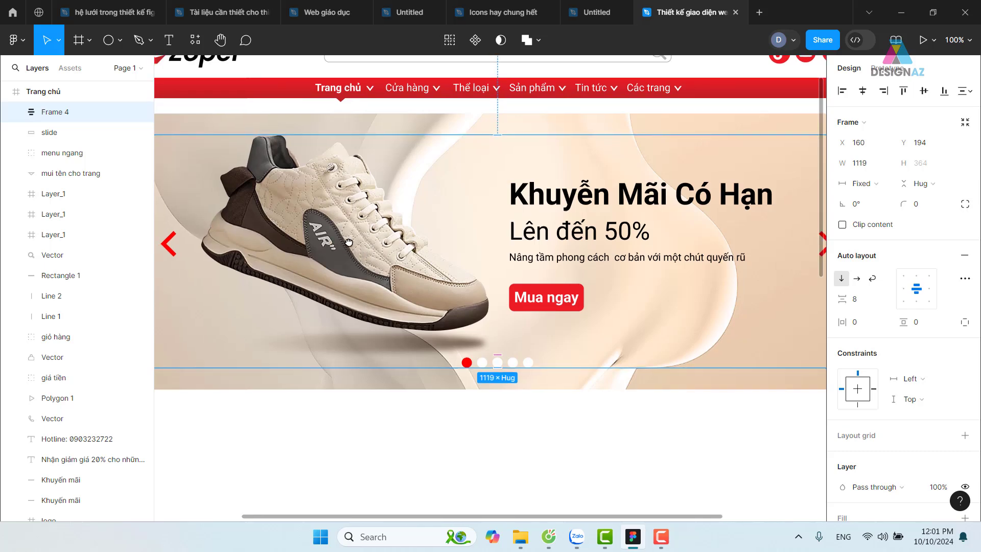
{"action": "scroll", "coordinate": [419, 281], "scroll_direction": "left", "scroll_amount": 3}
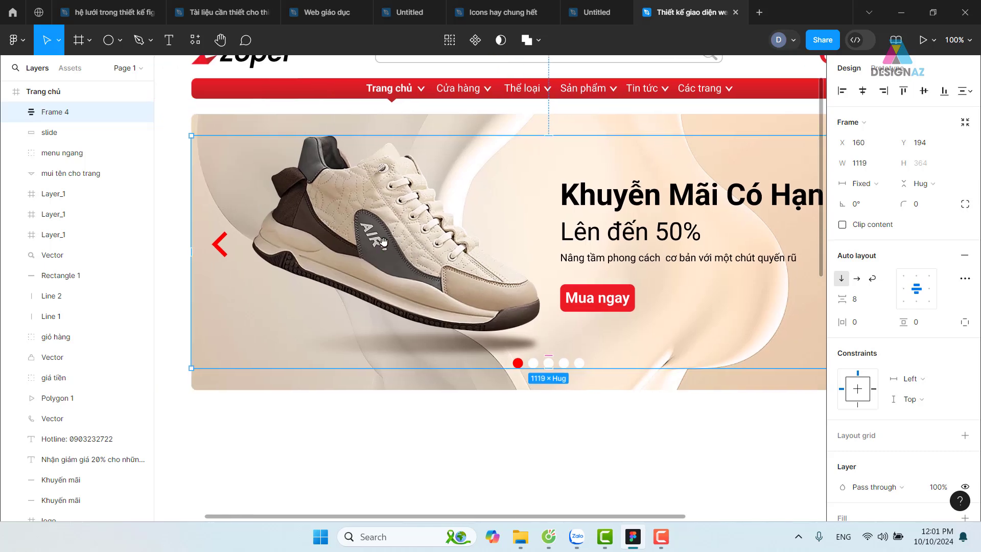
{"action": "left_click", "coordinate": [450, 268], "text": "ctrl"}
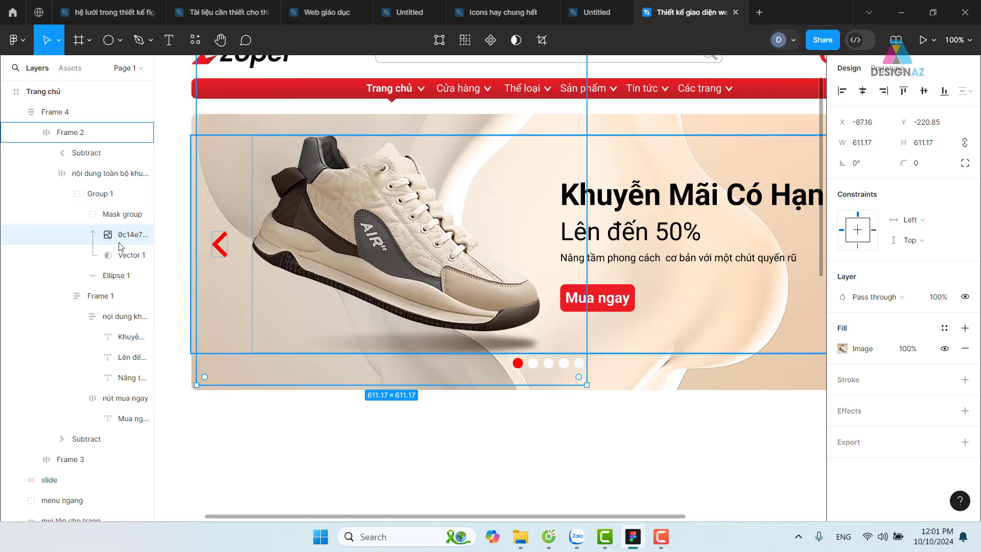
{"action": "left_click", "coordinate": [115, 215]}
{"action": "left_click_drag", "start_coordinate": [449, 286], "coordinate": [458, 257]}
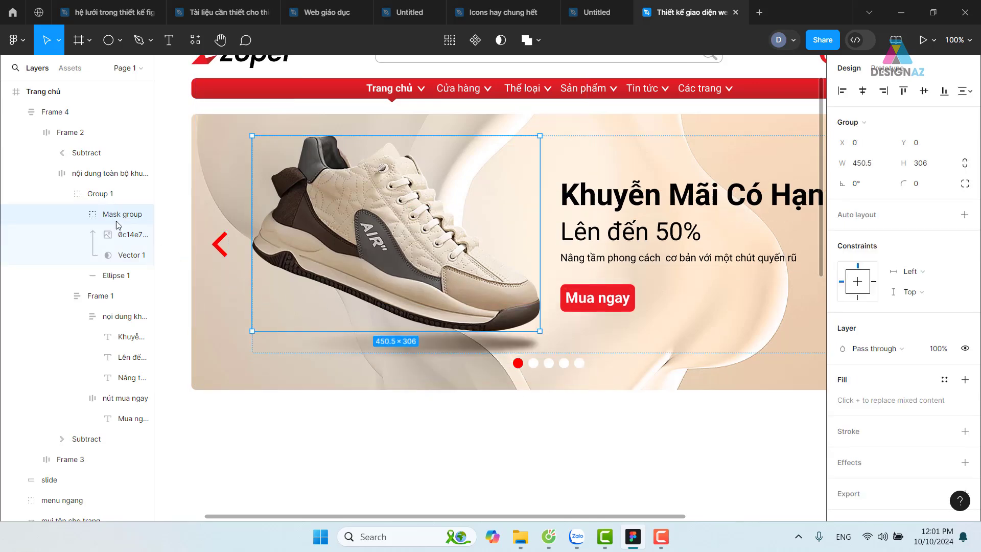
{"action": "left_click", "coordinate": [95, 196]}
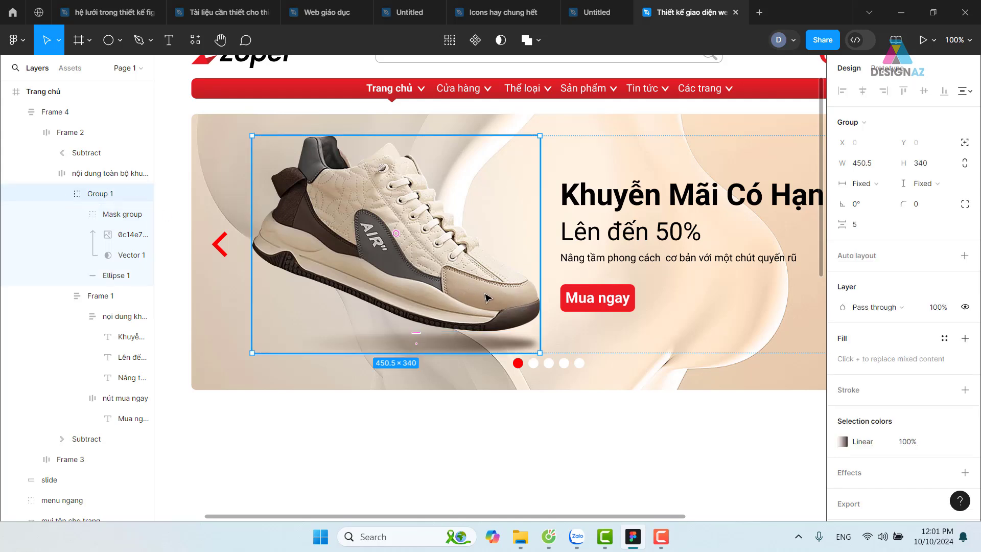
{"action": "double_click", "coordinate": [489, 298]}
{"action": "mouse_move", "coordinate": [469, 297]}
{"action": "left_mouse_down"}
{"action": "mouse_move", "coordinate": [475, 263]}
{"action": "mouse_move", "coordinate": [471, 290]}
{"action": "left_mouse_up"}
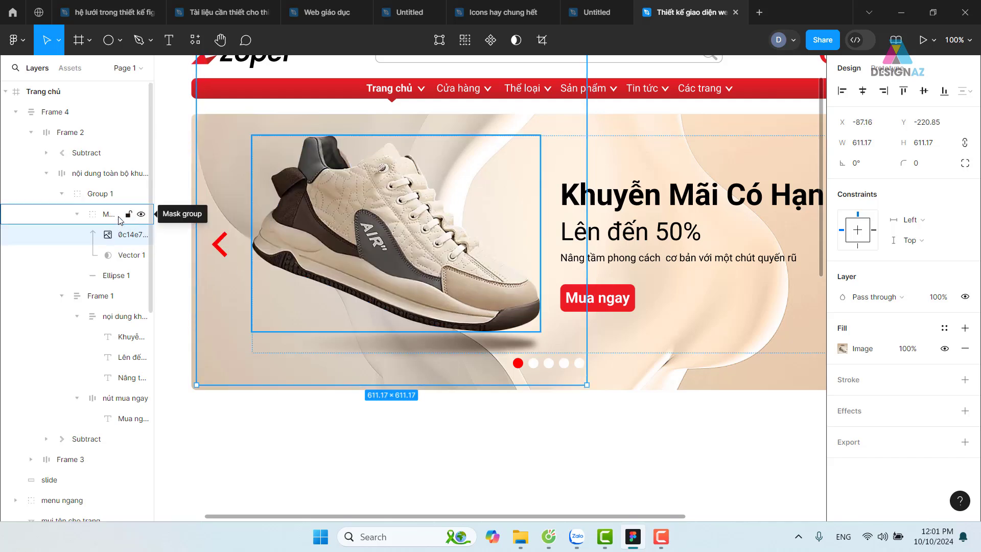
{"action": "left_click", "coordinate": [110, 214]}
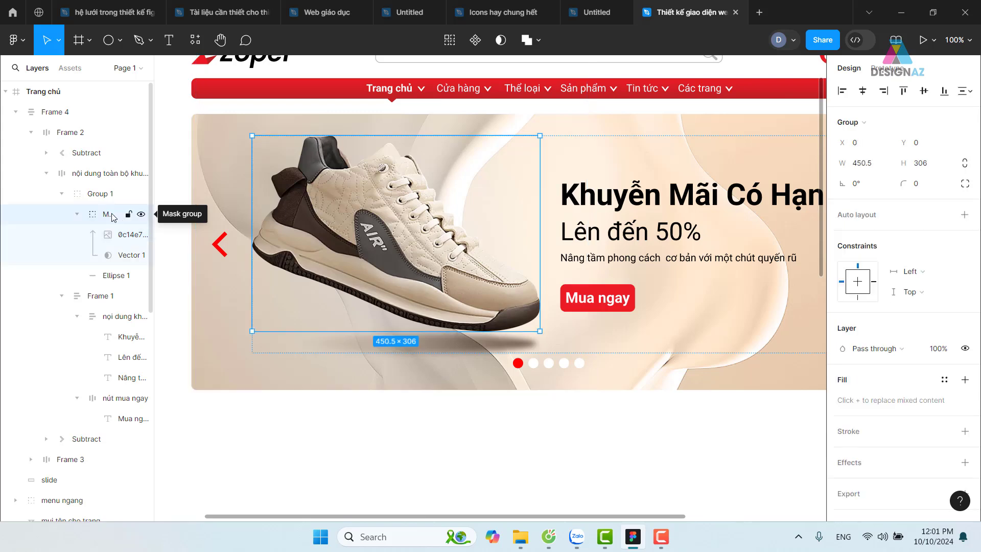
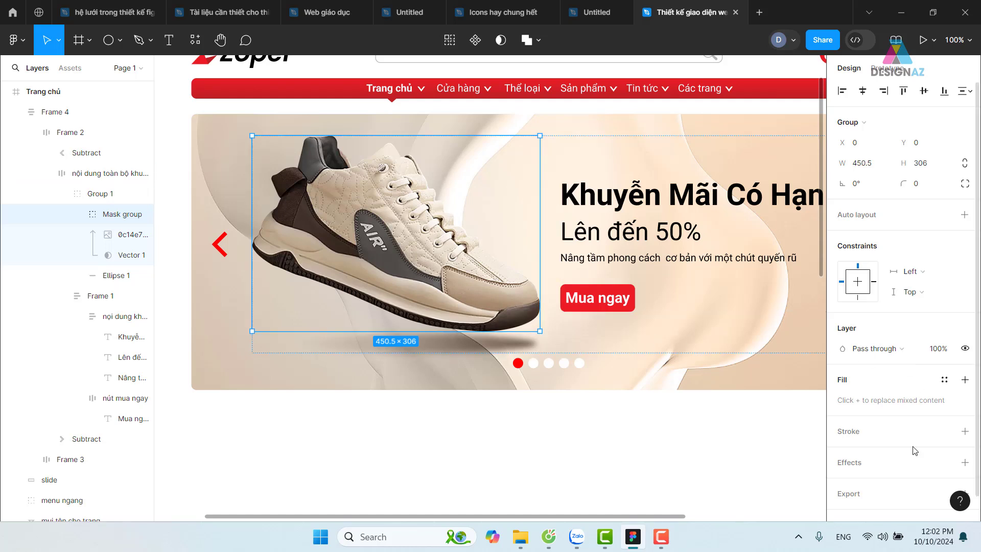
- Add a drop shadow to the shoe's Mask group with X 0, Y 0 and blur 15.8
{"action": "left_click", "coordinate": [964, 463]}
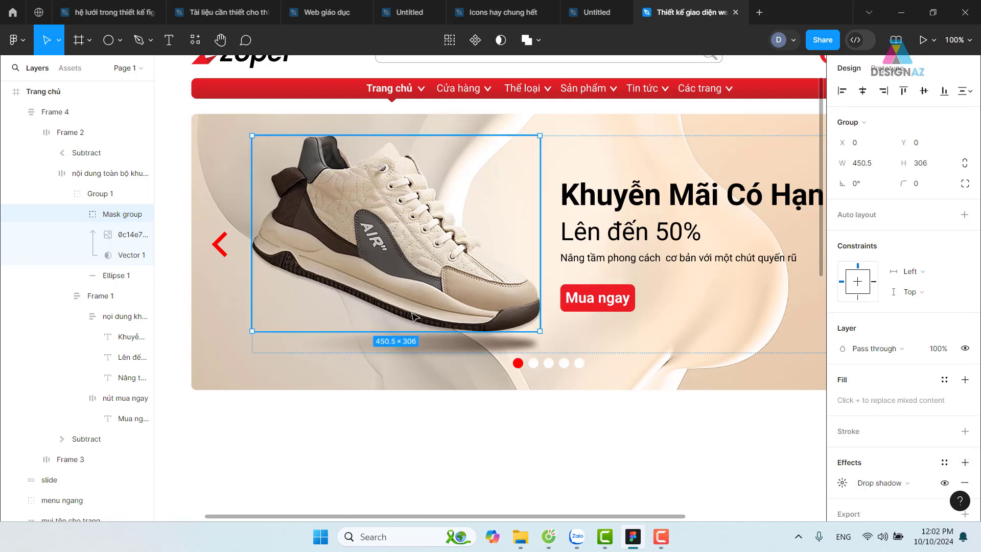
{"action": "left_click", "coordinate": [842, 483]}
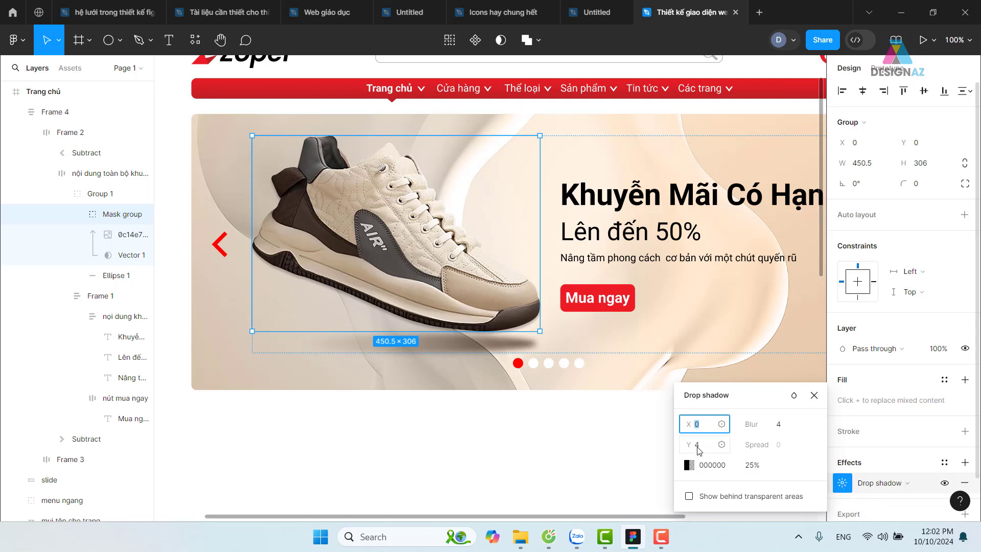
{"action": "left_click", "coordinate": [699, 446]}
{"action": "type", "text": "0"}
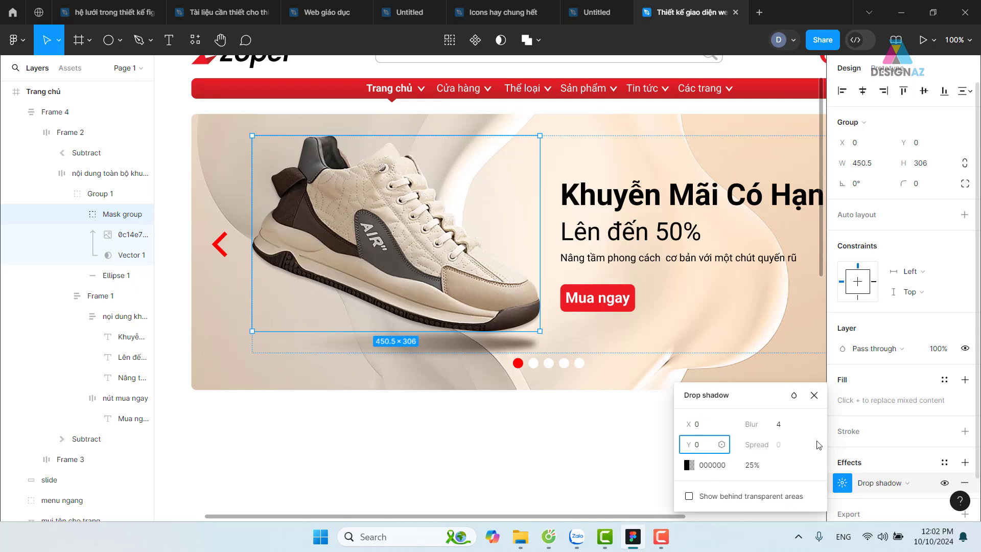
{"action": "left_click", "coordinate": [785, 428]}
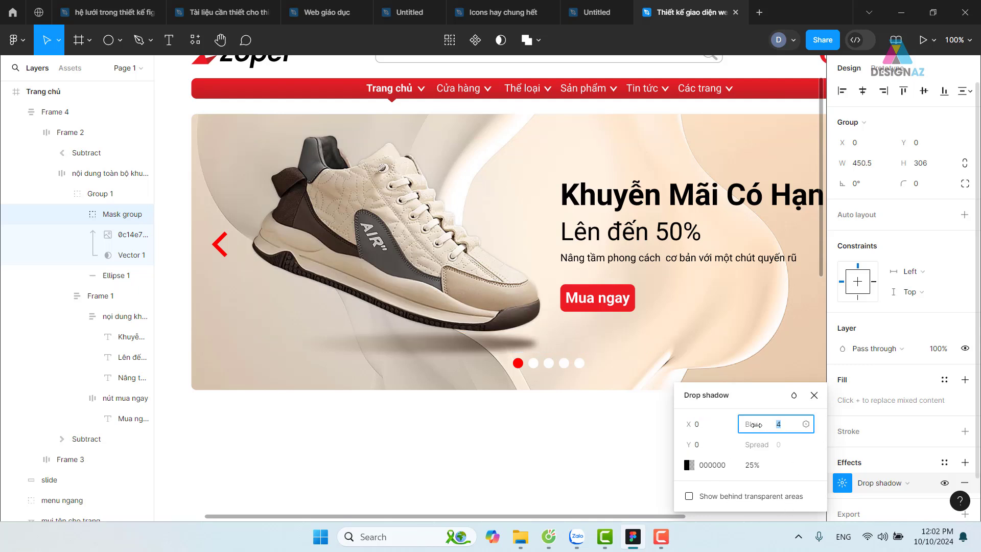
{"action": "mouse_move", "coordinate": [756, 424]}
{"action": "left_mouse_down"}
{"action": "mouse_move", "coordinate": [807, 424]}
{"action": "mouse_move", "coordinate": [756, 427]}
{"action": "mouse_move", "coordinate": [462, 209]}
{"action": "left_mouse_up"}
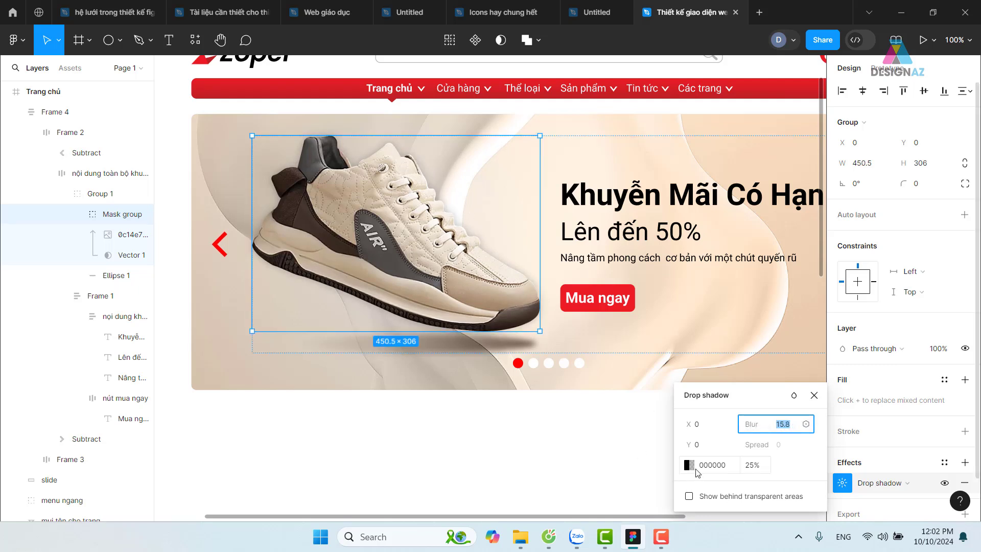
- Recolour the shoe's shadow to white FFFFFF at 100% opacity and raise its blur to 54.1
{"action": "left_click", "coordinate": [689, 465]}
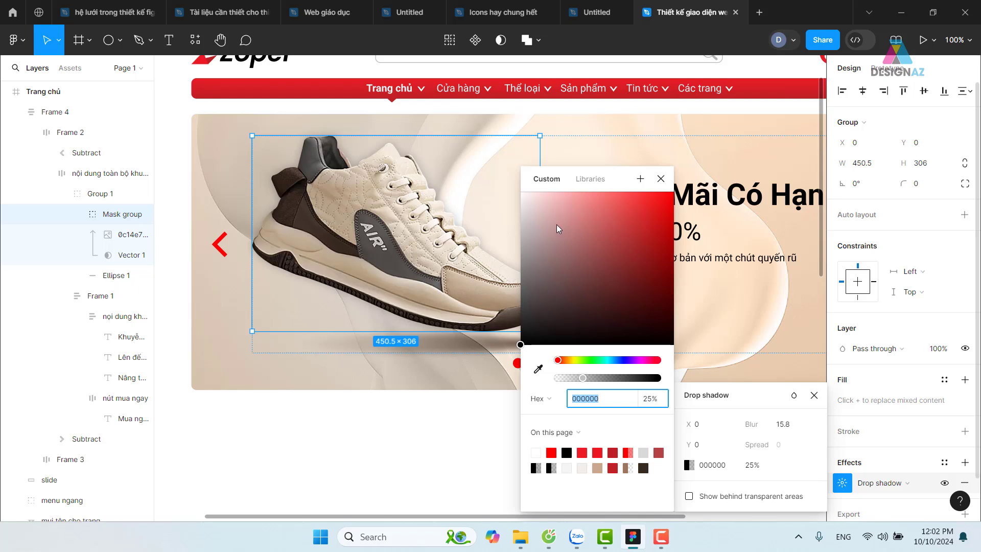
{"action": "left_click_drag", "start_coordinate": [544, 216], "coordinate": [516, 174]}
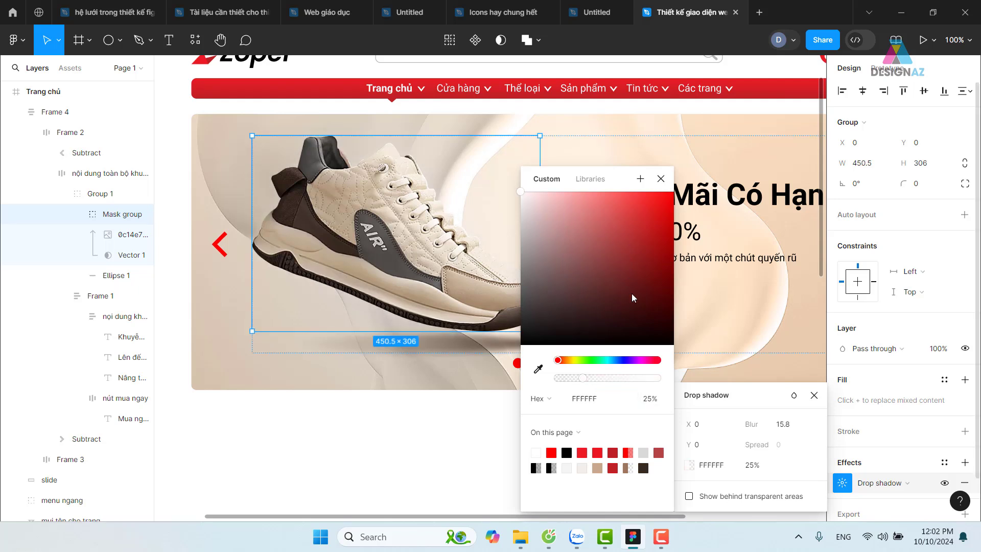
{"action": "left_click", "coordinate": [651, 404]}
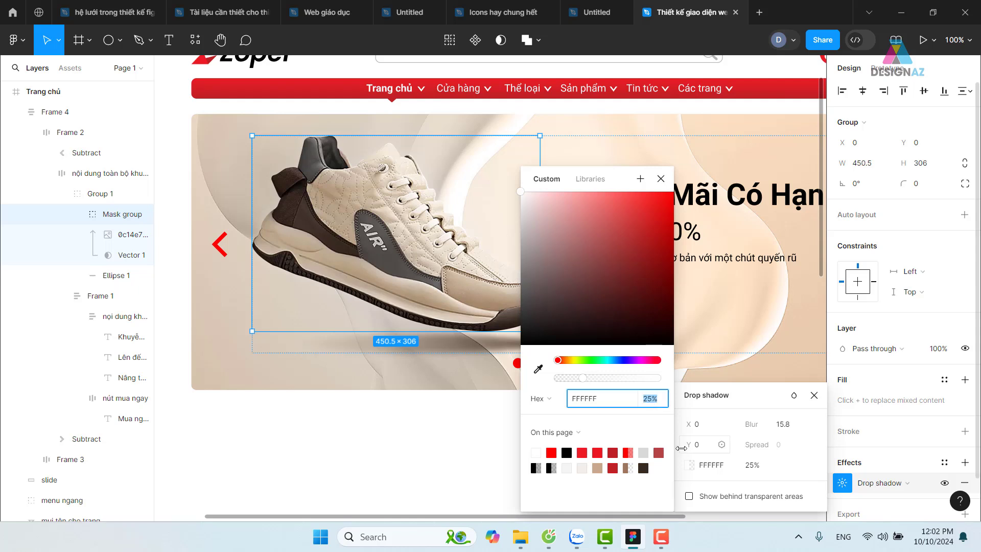
{"action": "type", "text": "100"}
{"action": "left_click_drag", "start_coordinate": [545, 205], "coordinate": [514, 183]}
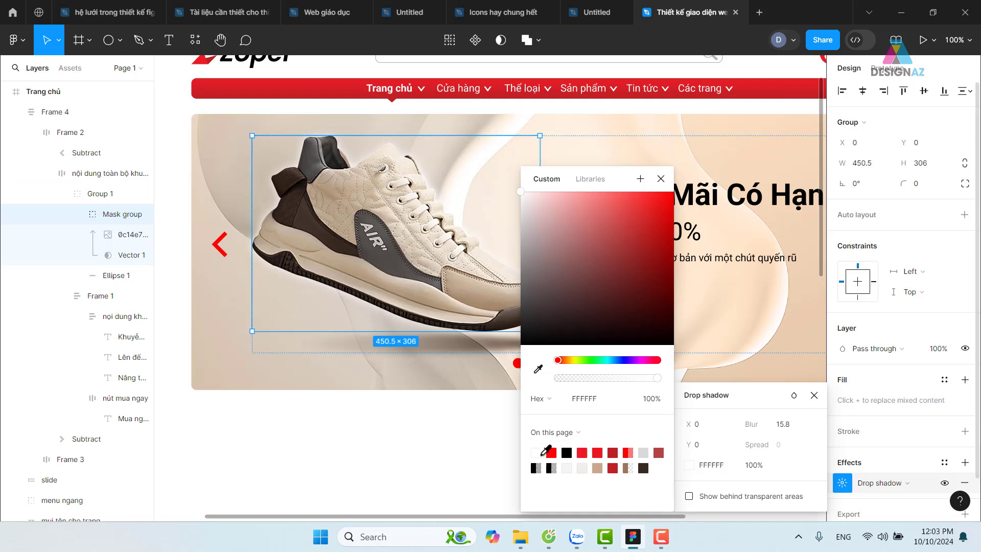
{"action": "left_click", "coordinate": [661, 179]}
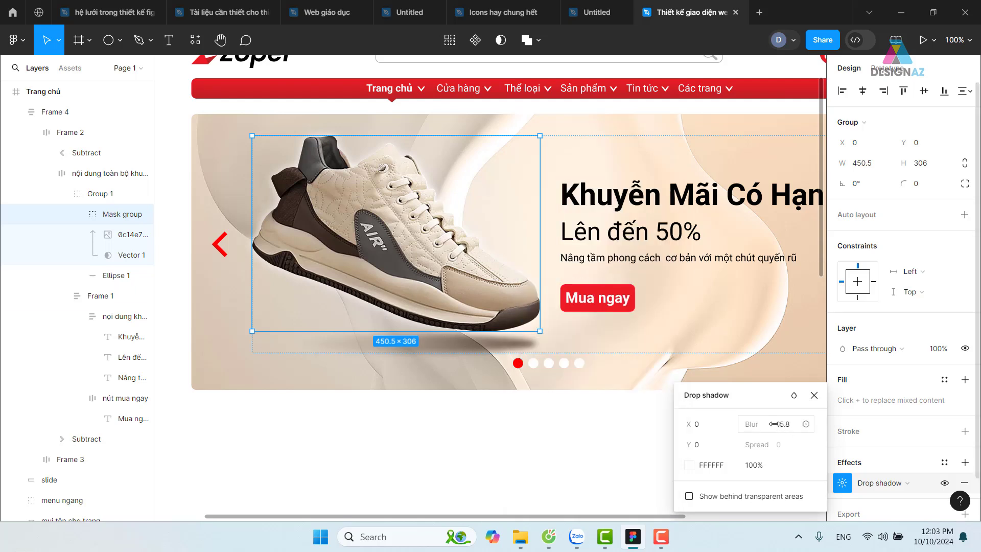
{"action": "mouse_move", "coordinate": [757, 424]}
{"action": "left_mouse_down"}
{"action": "mouse_move", "coordinate": [849, 414]}
{"action": "mouse_move", "coordinate": [744, 428]}
{"action": "mouse_move", "coordinate": [933, 410]}
{"action": "left_mouse_up"}
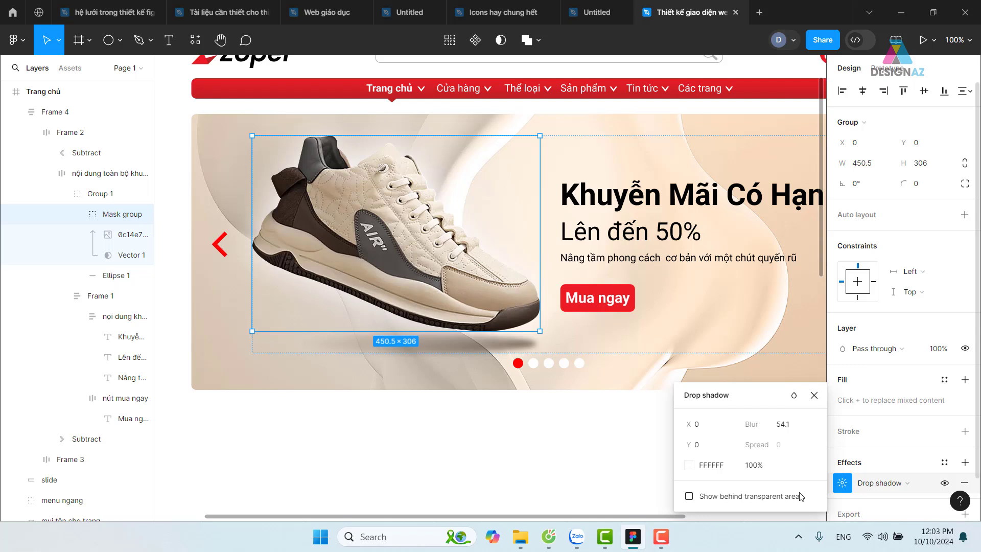
{"action": "mouse_move", "coordinate": [879, 483]}
{"action": "left_click", "coordinate": [511, 489]}
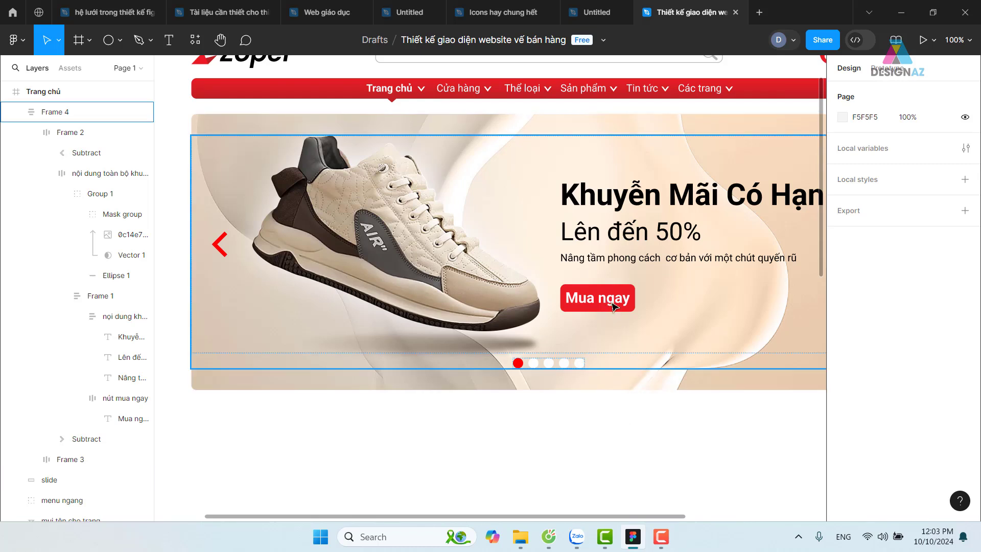
{"action": "left_click", "coordinate": [613, 306], "text": "ctrl"}
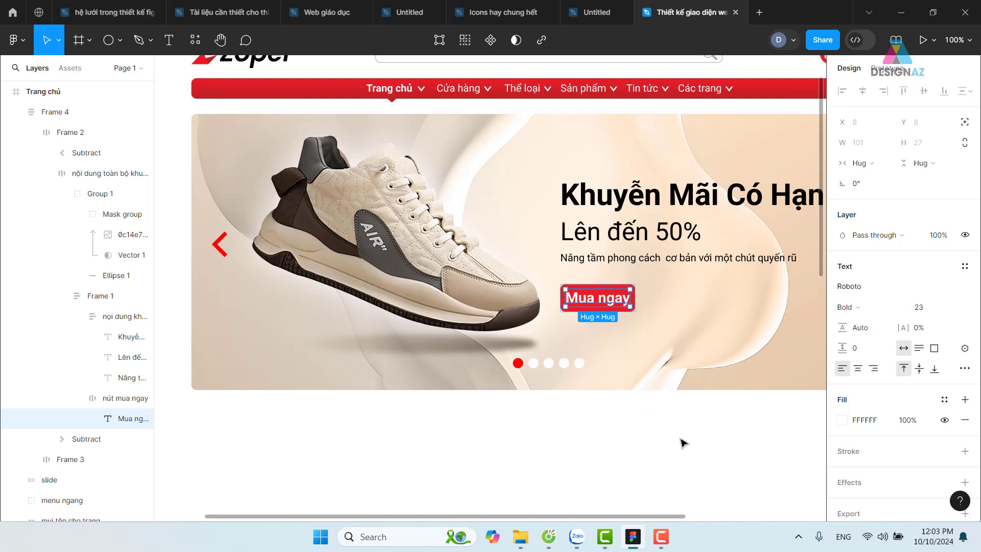
{"action": "scroll", "coordinate": [680, 442], "scroll_direction": "right", "scroll_amount": 2}
{"action": "scroll", "coordinate": [643, 431], "scroll_direction": "right", "scroll_amount": 3}
{"action": "key", "text": "ctrl+equal"}
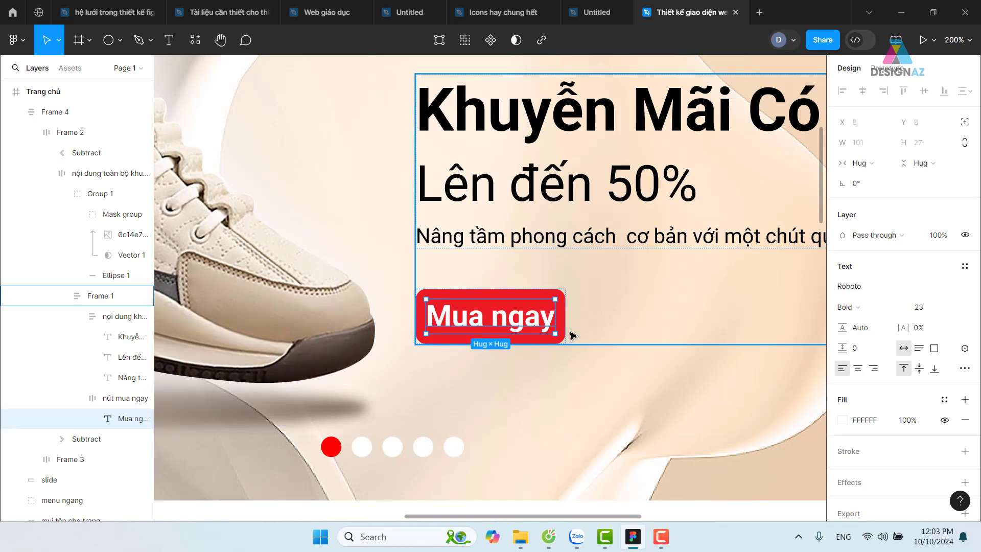
{"action": "key", "text": "ctrl+minus"}
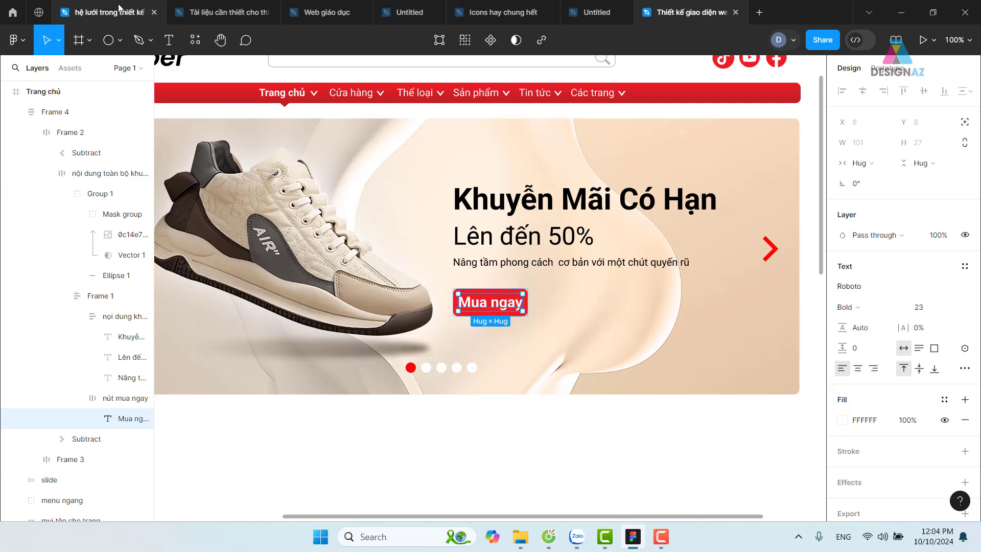
- Draw a small white FFFFFF polygon triangle and move it onto the banner
{"action": "left_click", "coordinate": [120, 40]}
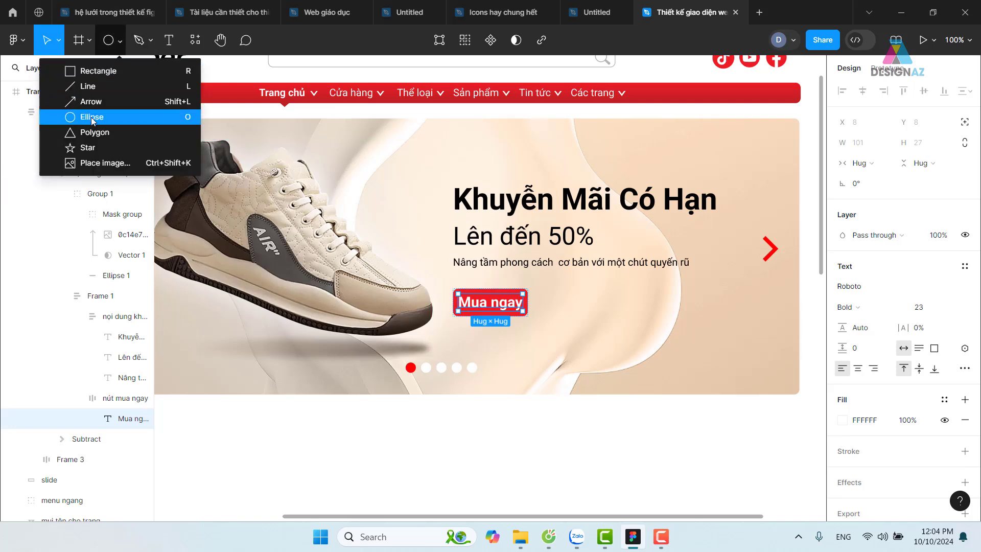
{"action": "left_click", "coordinate": [94, 132]}
{"action": "left_click_drag", "start_coordinate": [526, 442], "coordinate": [519, 448]}
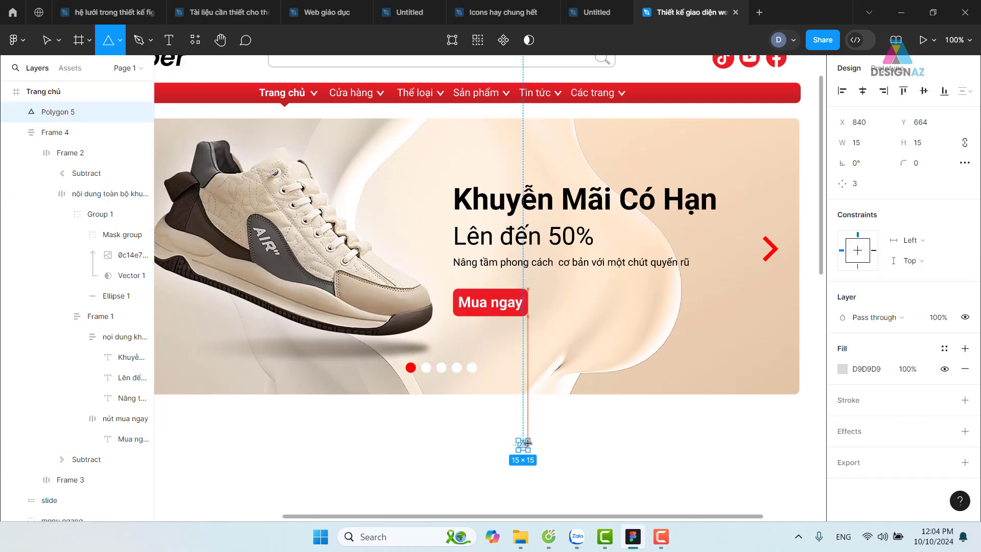
{"action": "left_click", "coordinate": [843, 369]}
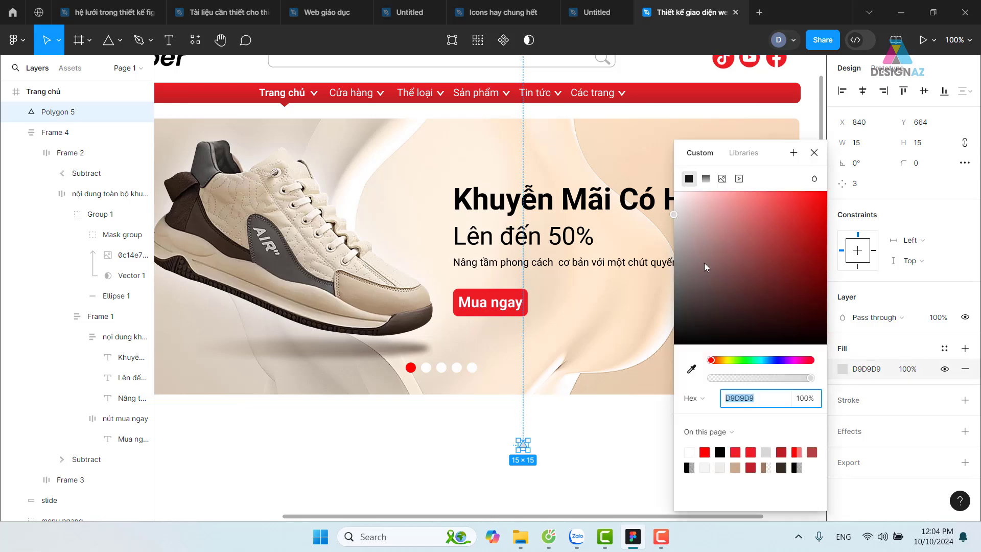
{"action": "left_click_drag", "start_coordinate": [694, 229], "coordinate": [673, 188]}
{"action": "left_click", "coordinate": [572, 454]}
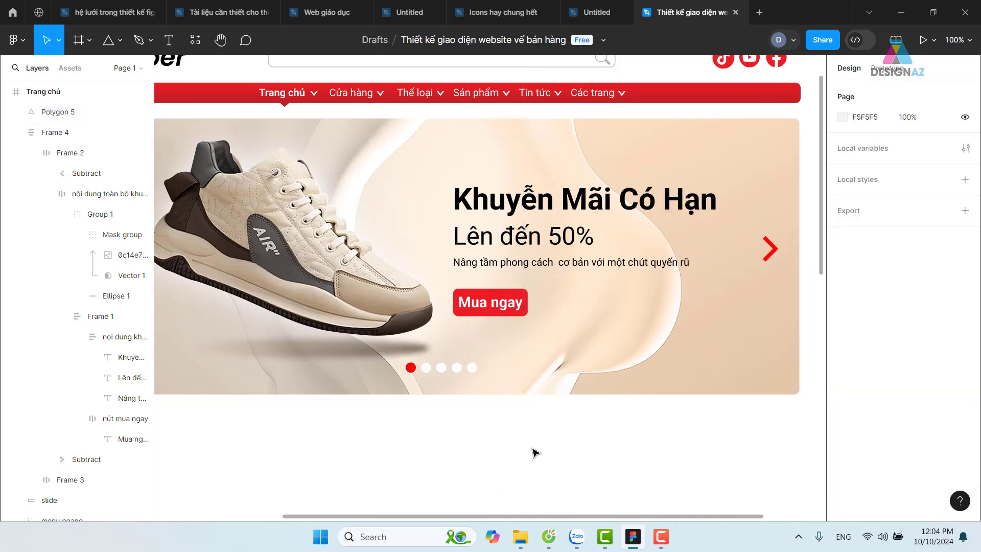
{"action": "left_click_drag", "start_coordinate": [525, 451], "coordinate": [684, 387]}
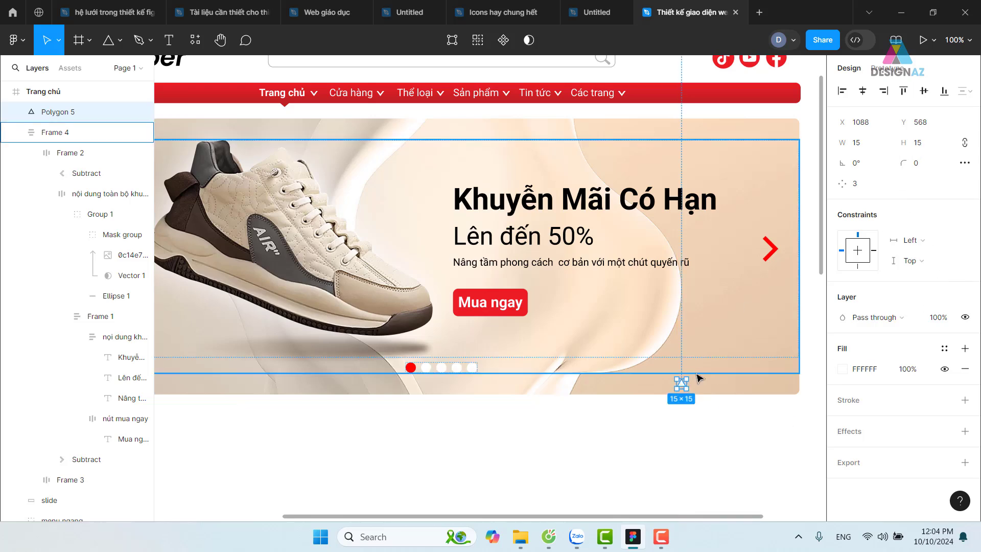
- Rotate the triangle -90° to point right, size it 16×16, and drop it into the Mua ngay button
{"action": "left_click_drag", "start_coordinate": [698, 378], "coordinate": [695, 405]}
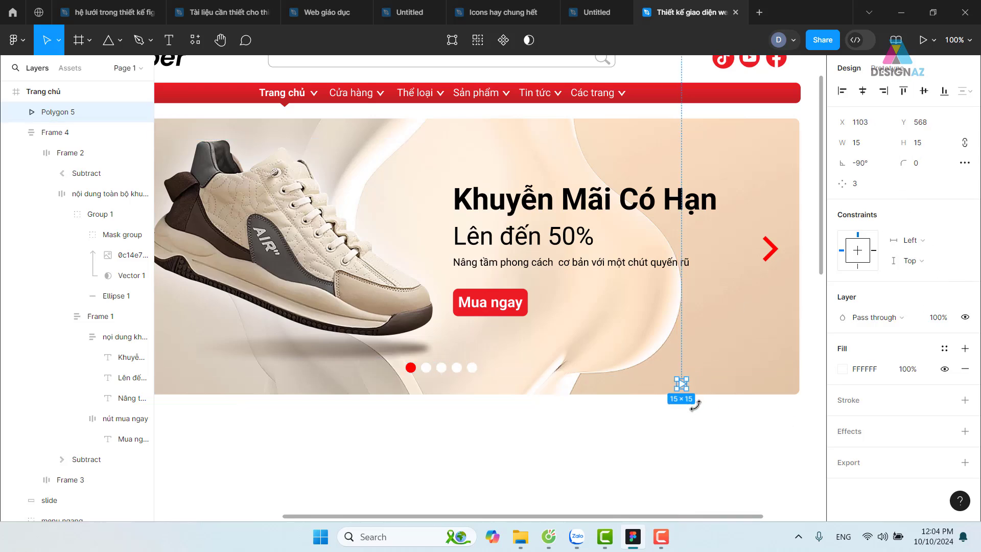
{"action": "left_click", "coordinate": [919, 144]}
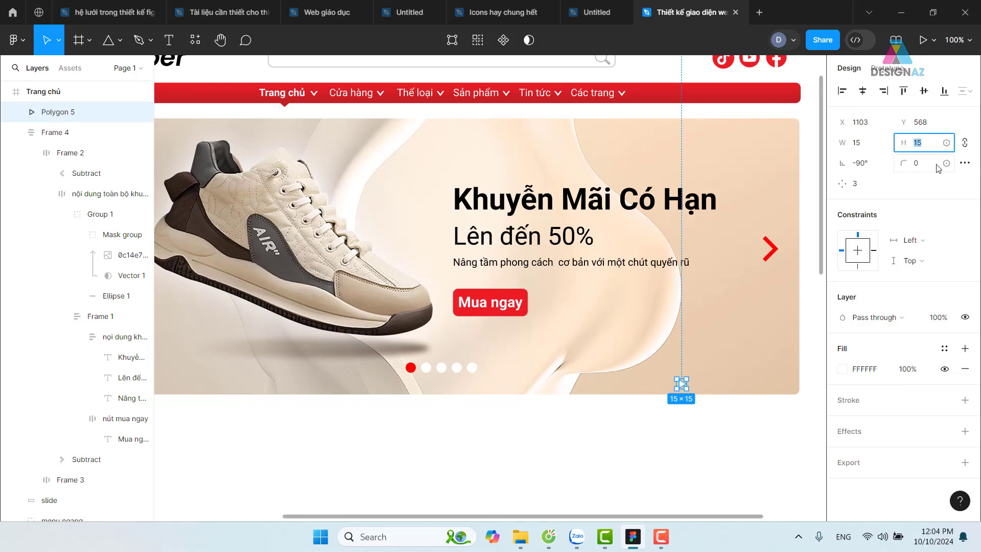
{"action": "type", "text": "16"}
{"action": "key", "text": "Return"}
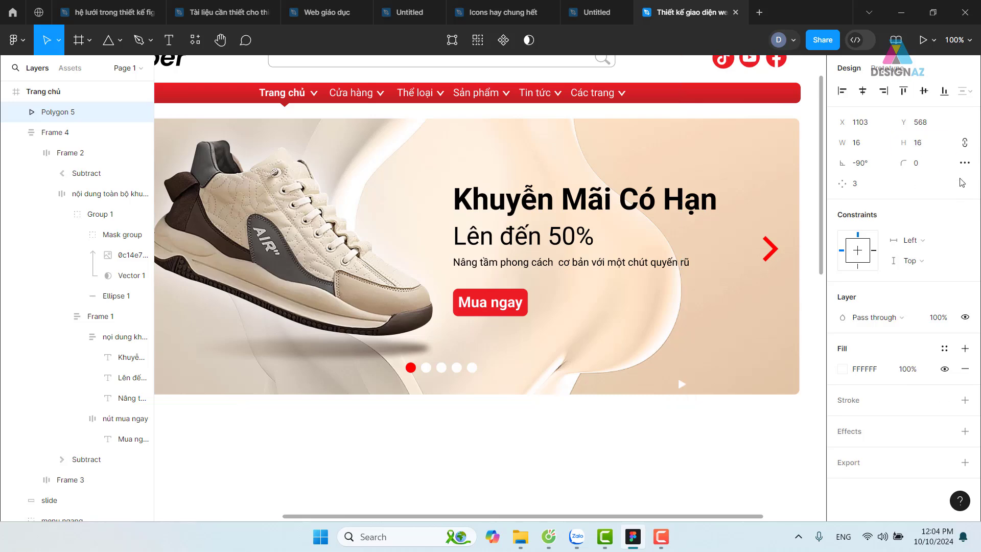
{"action": "left_click", "coordinate": [689, 448]}
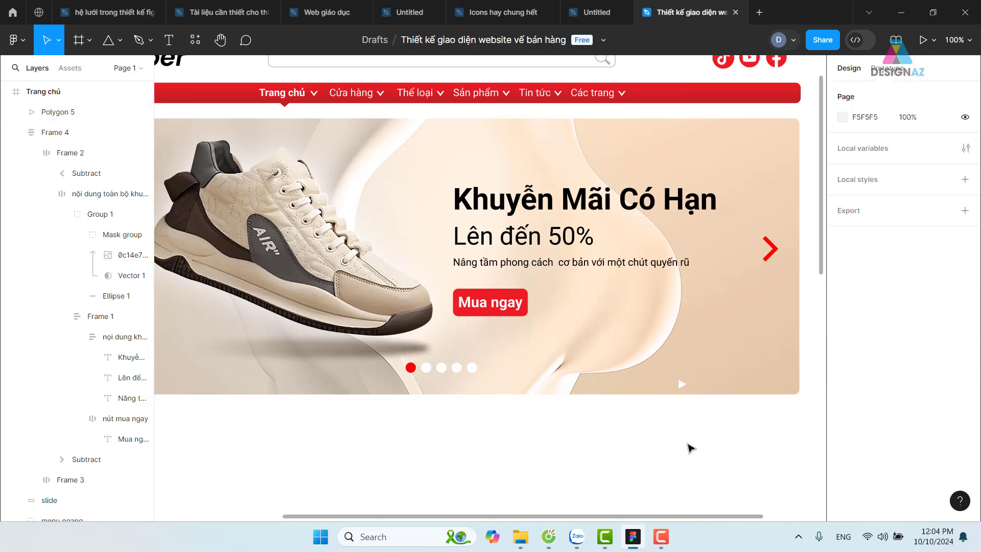
{"action": "mouse_move", "coordinate": [682, 385]}
{"action": "left_mouse_down"}
{"action": "mouse_move", "coordinate": [558, 354]}
{"action": "mouse_move", "coordinate": [519, 309]}
{"action": "mouse_move", "coordinate": [531, 307]}
{"action": "left_mouse_up"}
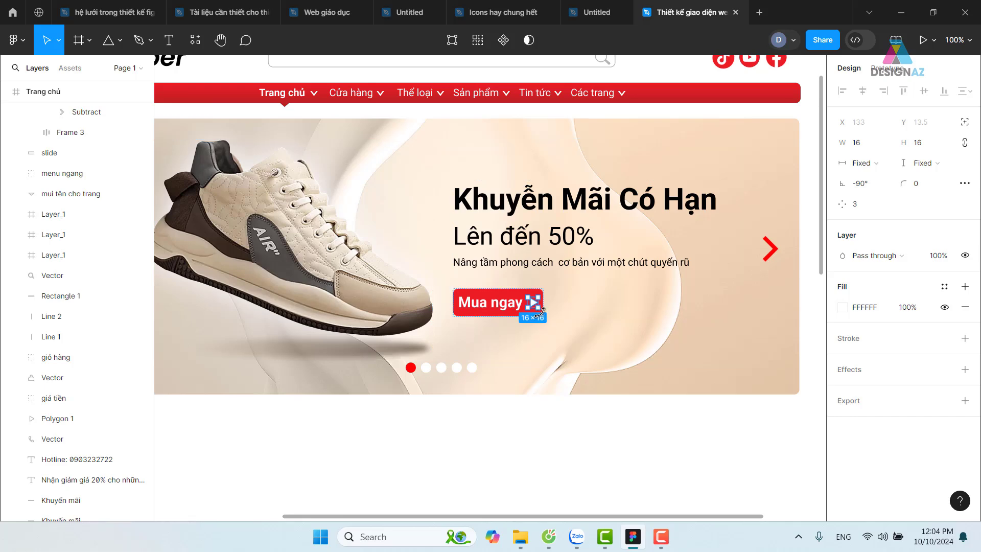
- Set the gap between the Mua ngay label and arrow to 6 in the nút mua ngay frame
{"action": "left_click", "coordinate": [494, 307]}
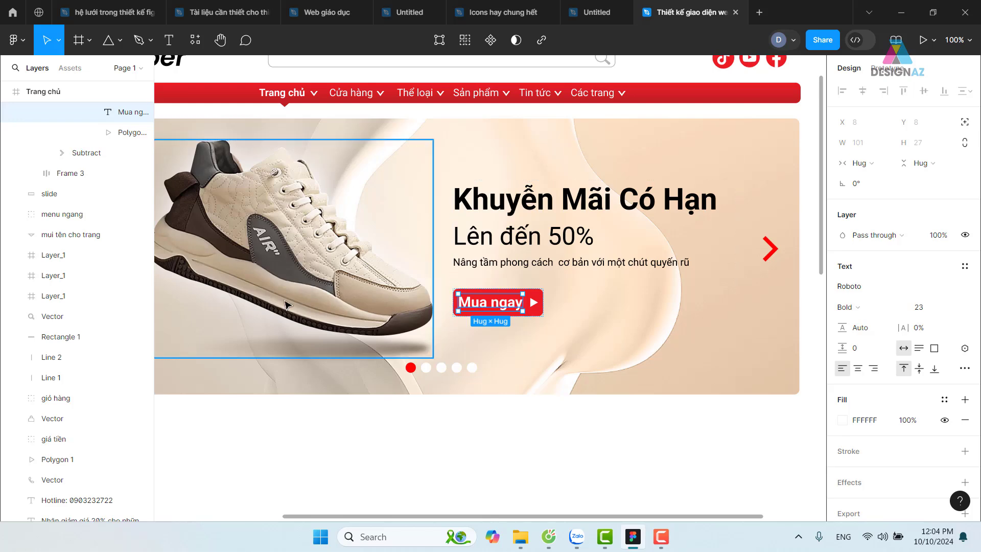
{"action": "scroll", "coordinate": [128, 279], "scroll_direction": "up", "scroll_amount": 3}
{"action": "scroll", "coordinate": [116, 284], "scroll_direction": "up", "scroll_amount": 1}
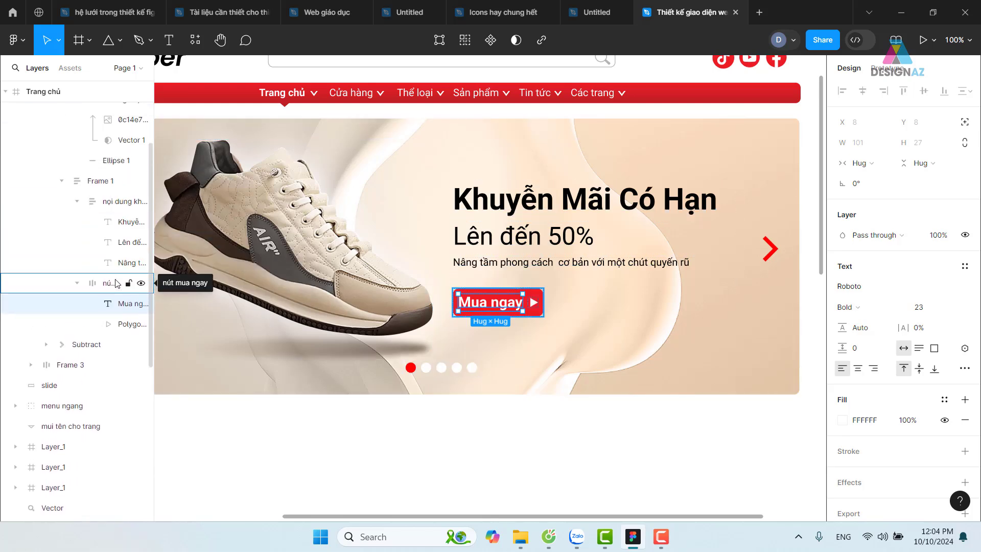
{"action": "left_click", "coordinate": [110, 284]}
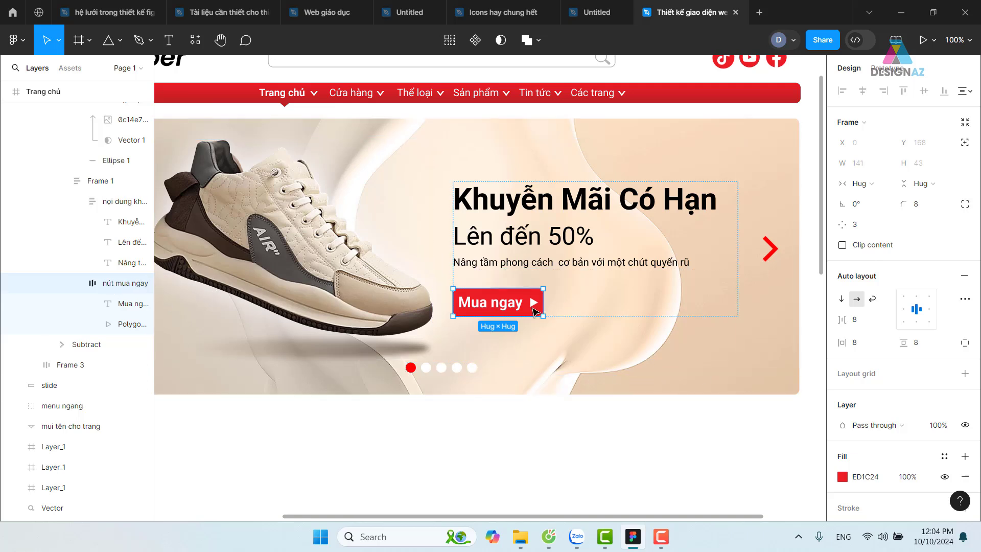
{"action": "left_click", "coordinate": [856, 319]}
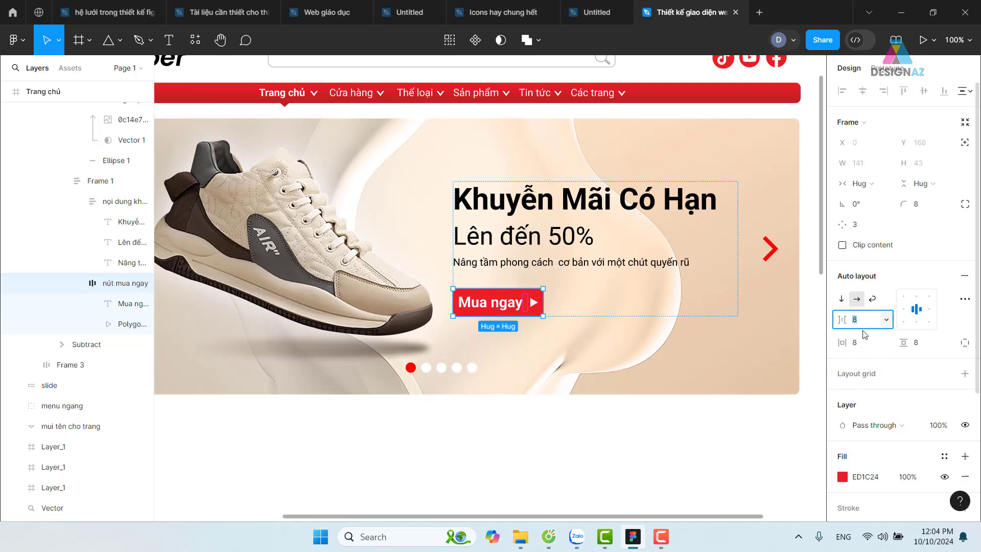
{"action": "type", "text": "6"}
{"action": "key", "text": "Return"}
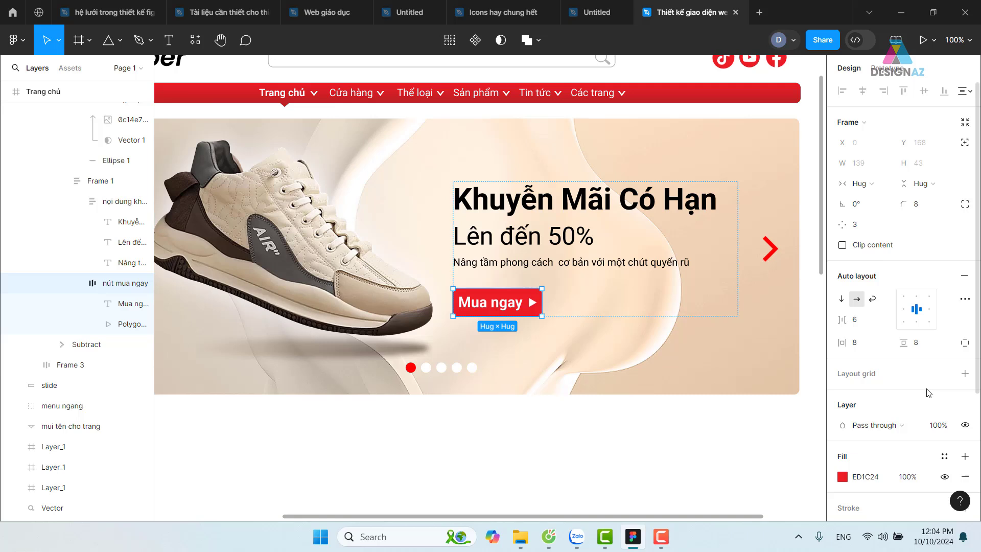
- Give the button horizontal padding 16 and vertical padding 8
{"action": "left_click", "coordinate": [855, 343]}
{"action": "type", "text": "16"}
{"action": "key", "text": "Return"}
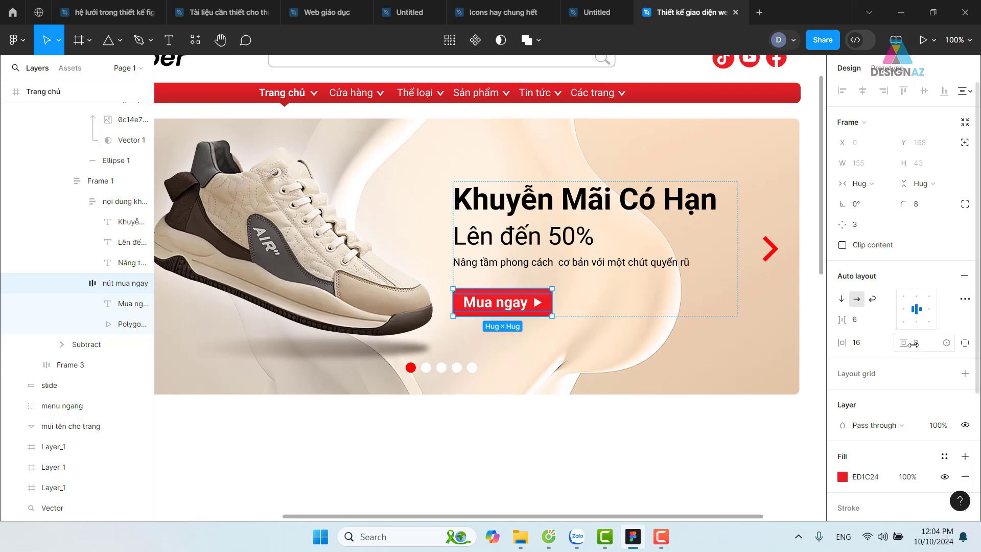
{"action": "left_click", "coordinate": [918, 346]}
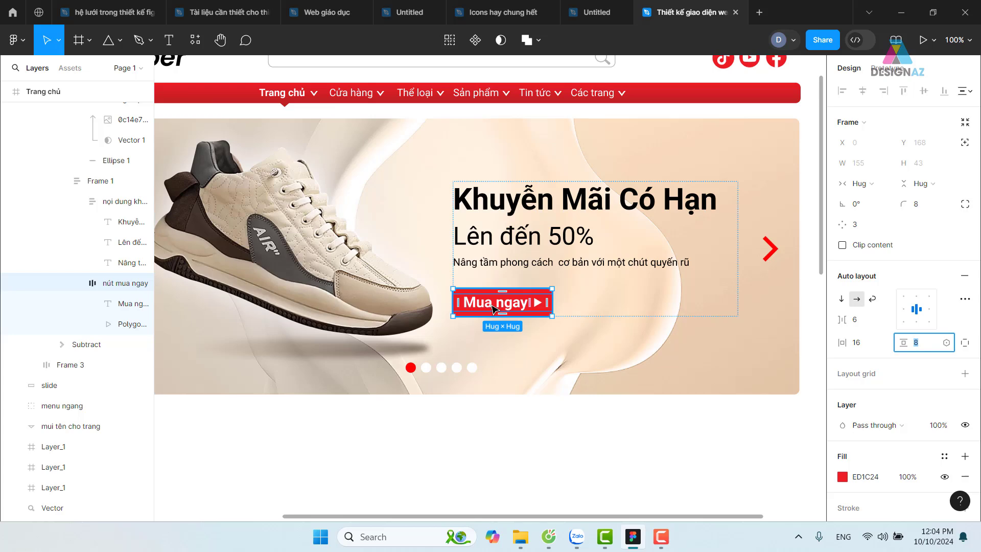
{"action": "left_click", "coordinate": [494, 308]}
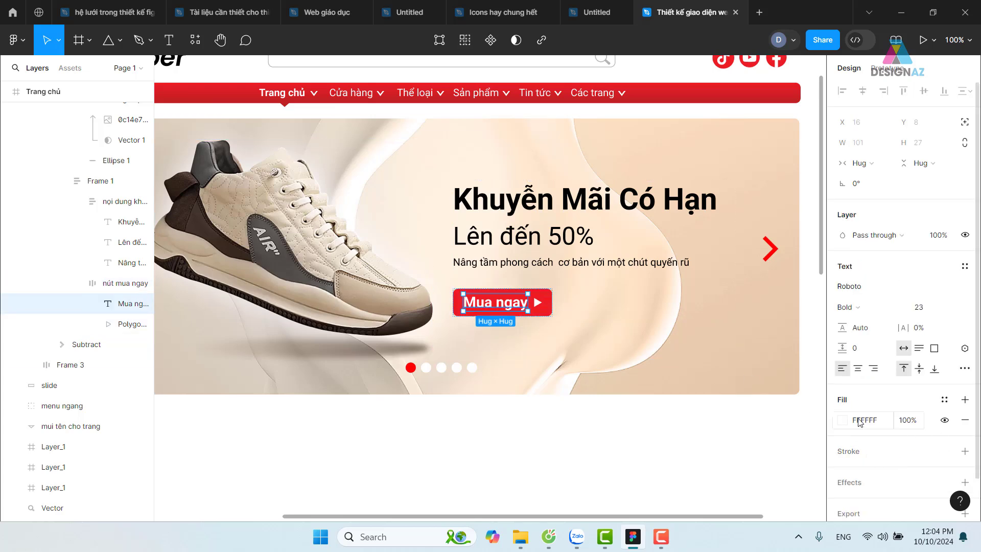
- Set the Mua ngay label's font size to 16
{"action": "left_click", "coordinate": [924, 310]}
{"action": "type", "text": "1"}
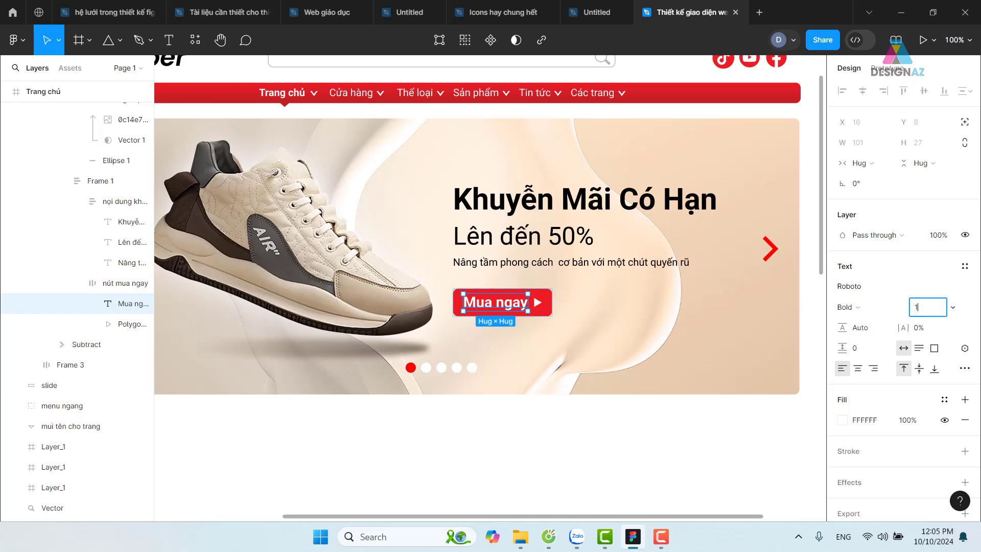
{"action": "type", "text": "6"}
{"action": "key", "text": "Return"}
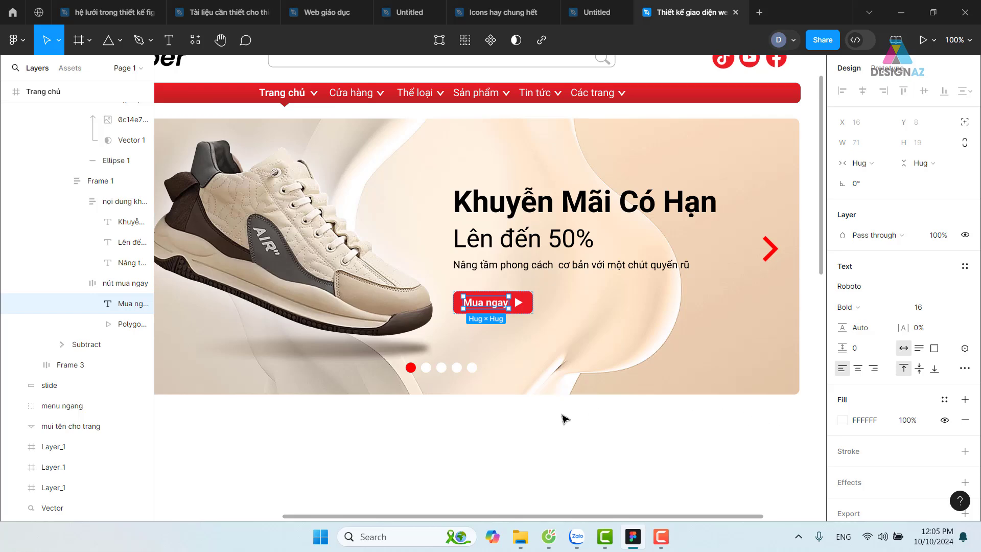
{"action": "left_click", "coordinate": [560, 427]}
{"action": "left_click", "coordinate": [489, 301]}
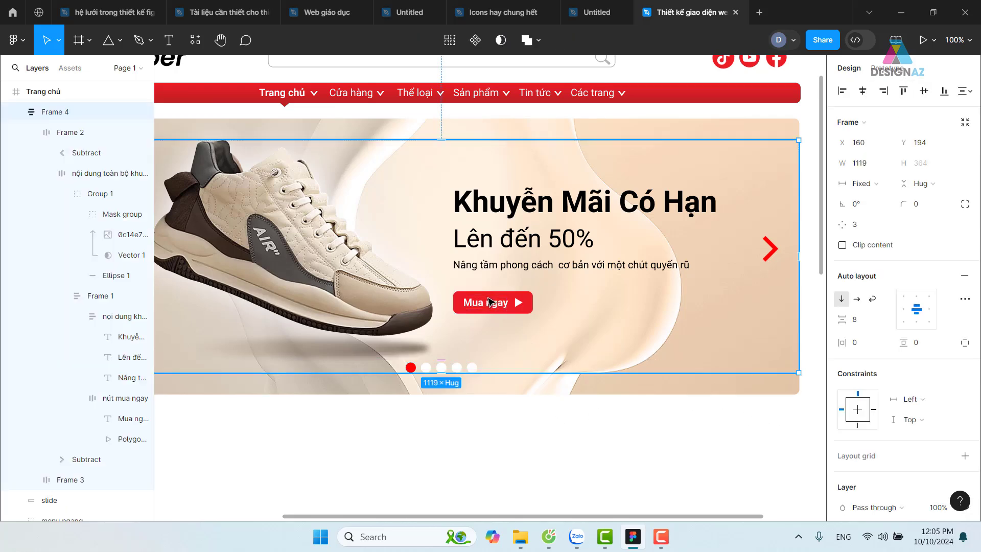
{"action": "double_click", "coordinate": [492, 301]}
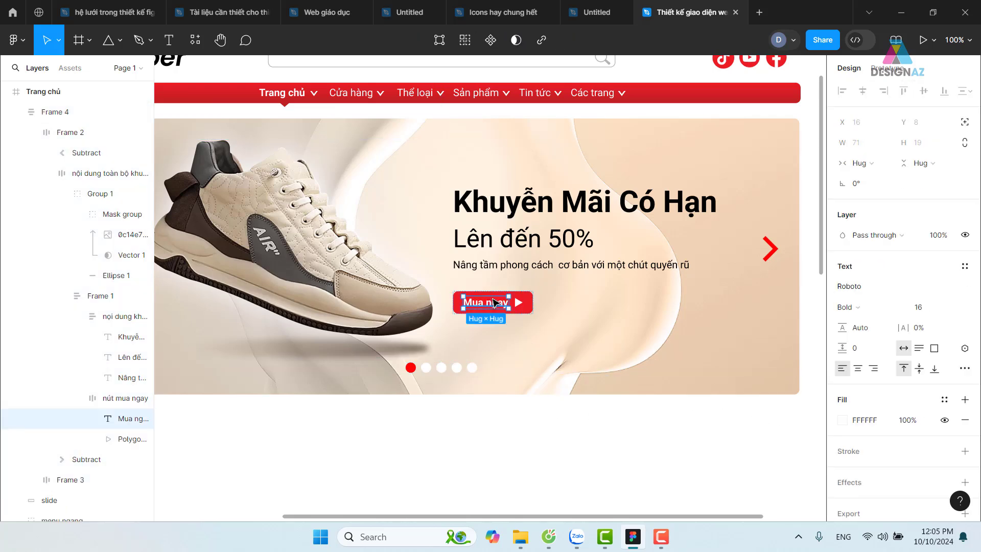
- Narrow the Mua ngay button's horizontal padding to 12, then check the page at 100% zoom
{"action": "left_click", "coordinate": [106, 403]}
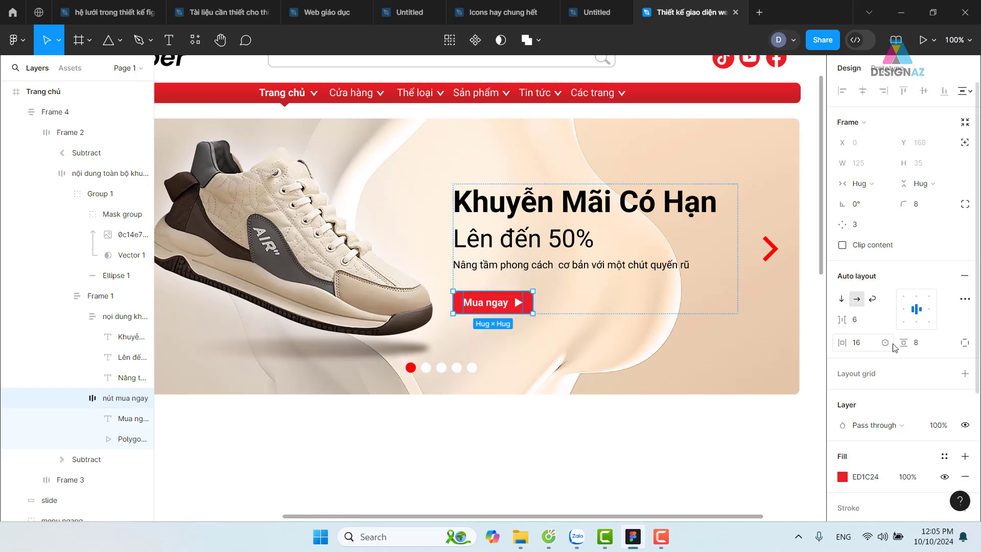
{"action": "left_click", "coordinate": [857, 343]}
{"action": "type", "text": "12"}
{"action": "key", "text": "Return"}
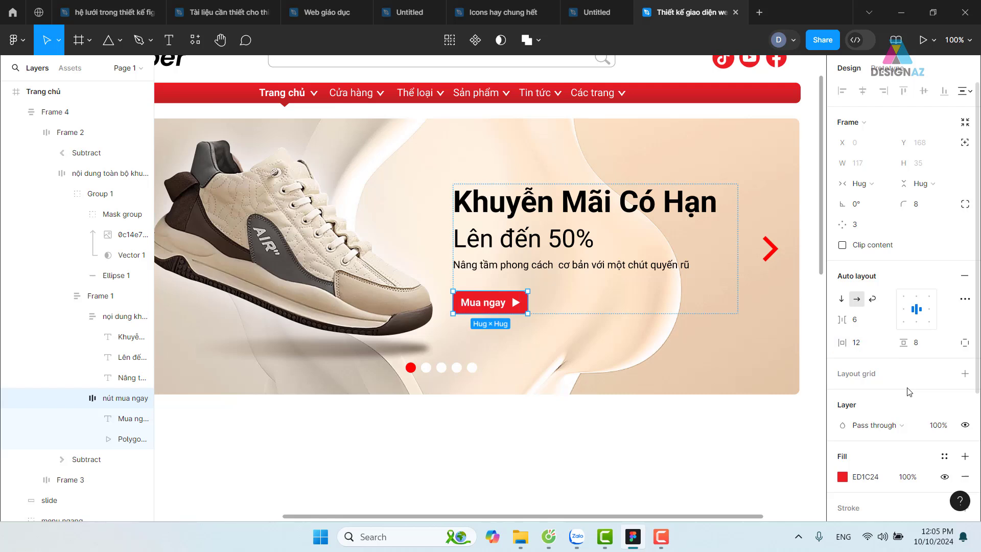
{"action": "left_click", "coordinate": [603, 457]}
{"action": "key", "text": "ctrl+minus"}
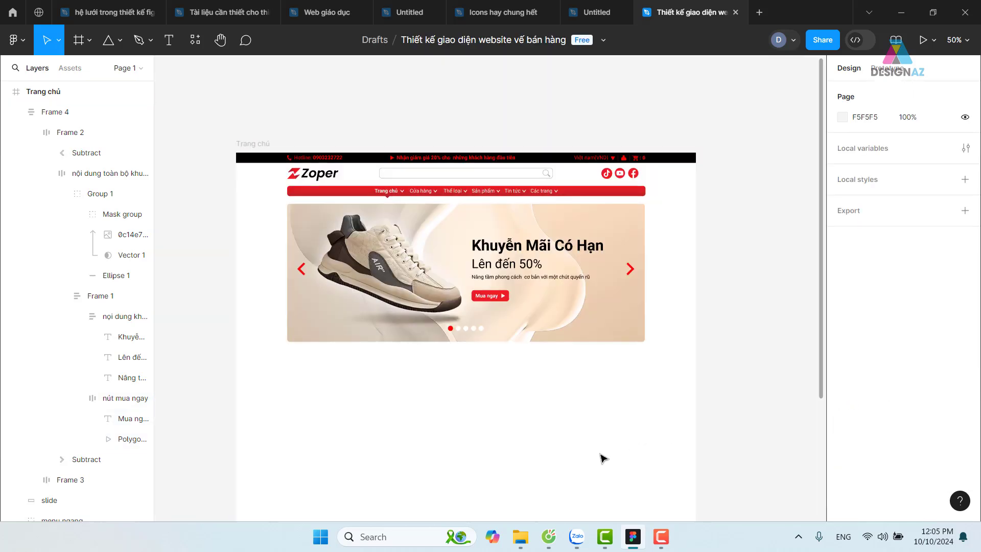
{"action": "key", "text": "ctrl+plus"}
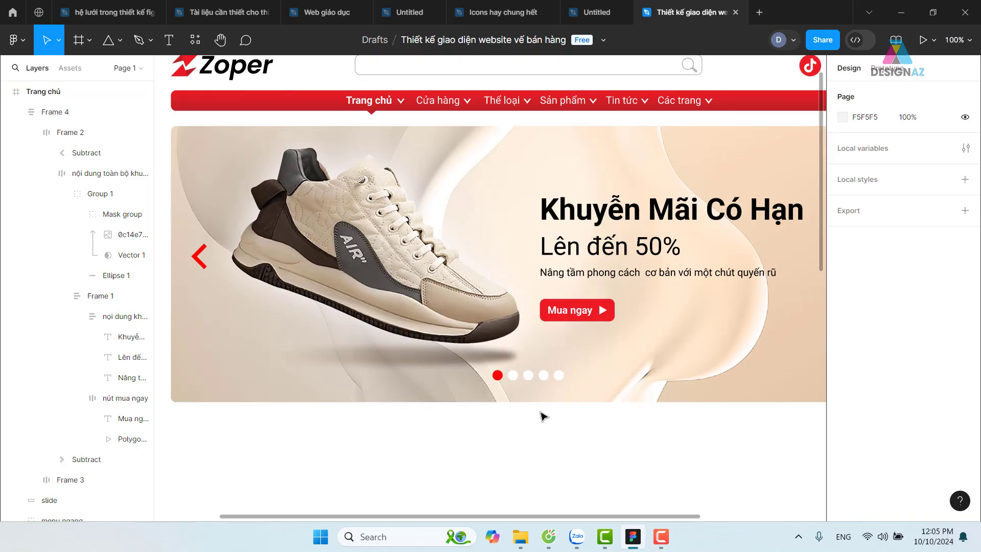
{"action": "scroll", "coordinate": [541, 408], "scroll_direction": "down", "scroll_amount": 2}
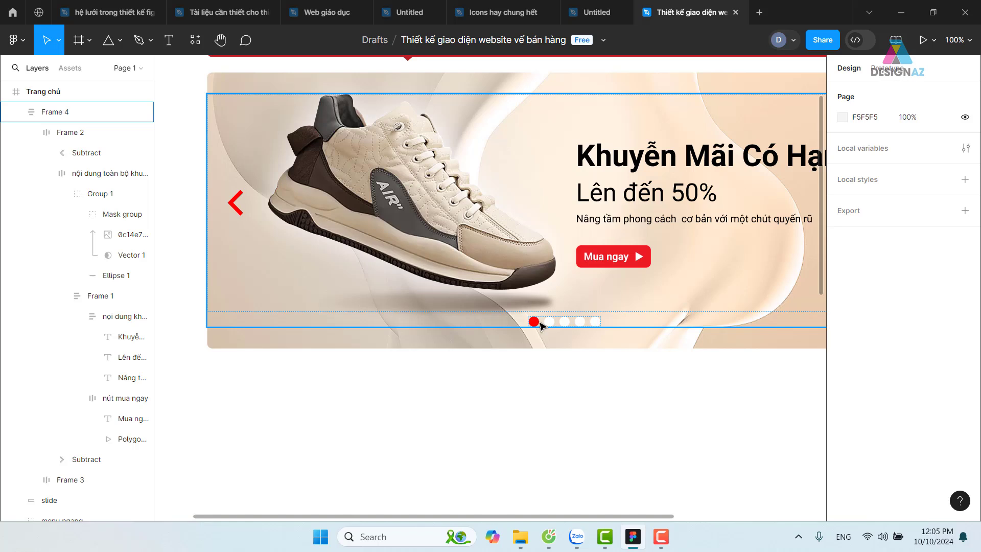
- Draw a wide flat 664×72 grey ellipse below the banner
{"action": "left_click", "coordinate": [121, 41]}
{"action": "left_click", "coordinate": [92, 116]}
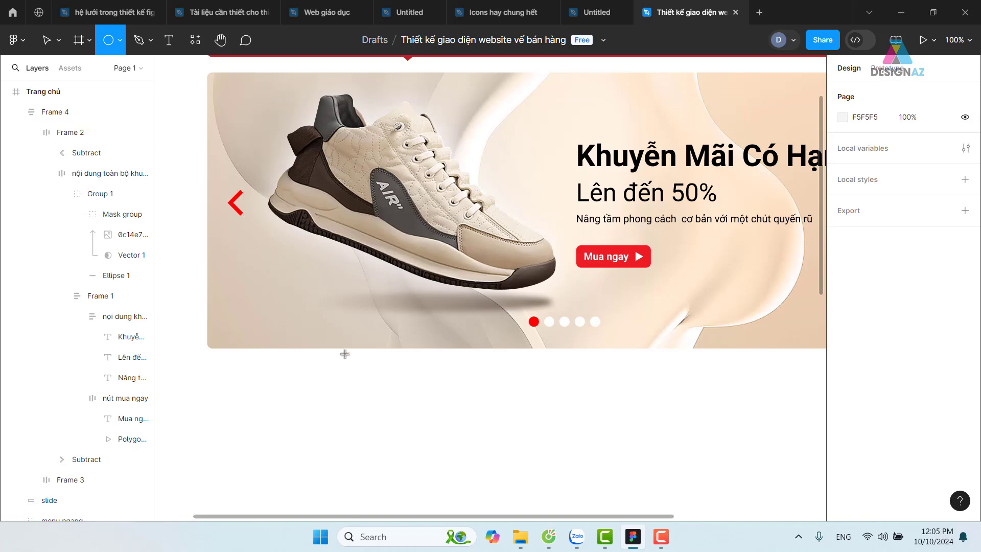
{"action": "left_click_drag", "start_coordinate": [393, 372], "coordinate": [817, 423]}
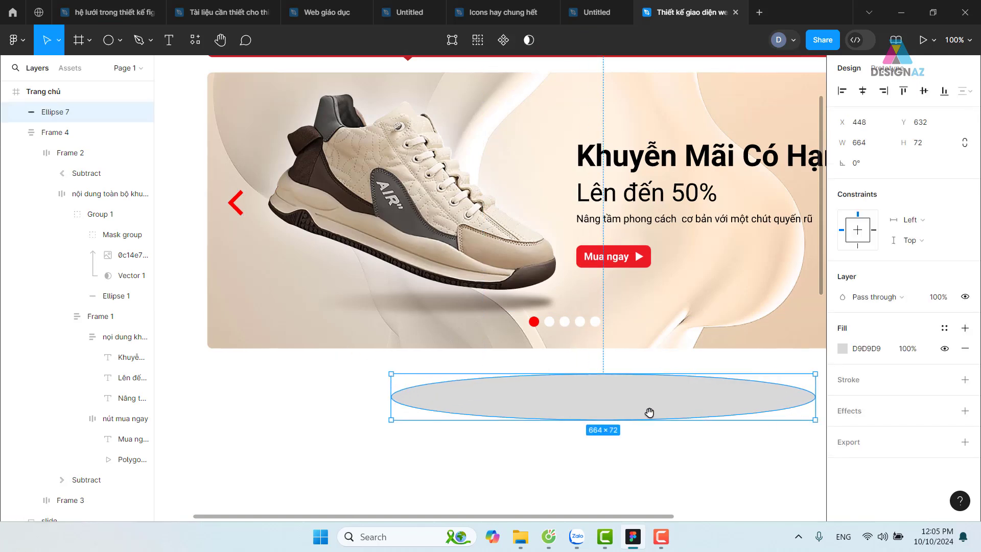
{"action": "left_click_drag", "start_coordinate": [649, 412], "coordinate": [554, 392]}
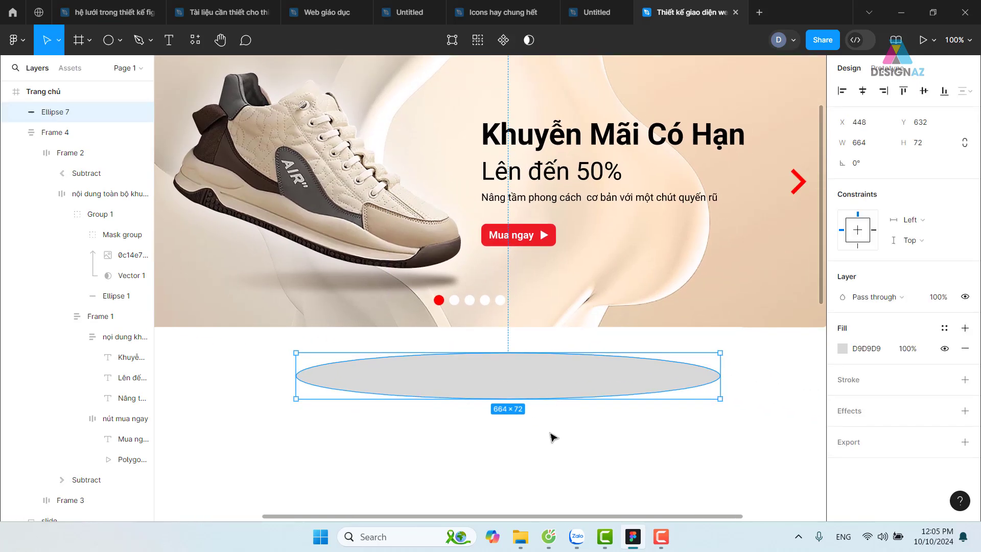
{"action": "left_click", "coordinate": [598, 450]}
{"action": "left_click", "coordinate": [575, 395]}
- Give the ellipse a Layer blur effect set to 30
{"action": "left_click", "coordinate": [965, 412]}
{"action": "left_click", "coordinate": [929, 433]}
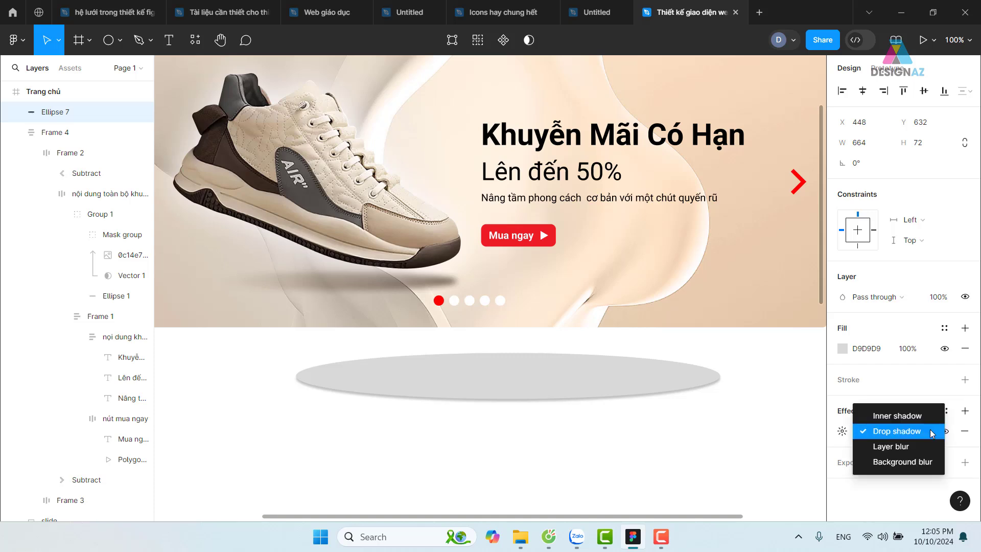
{"action": "left_click", "coordinate": [905, 445]}
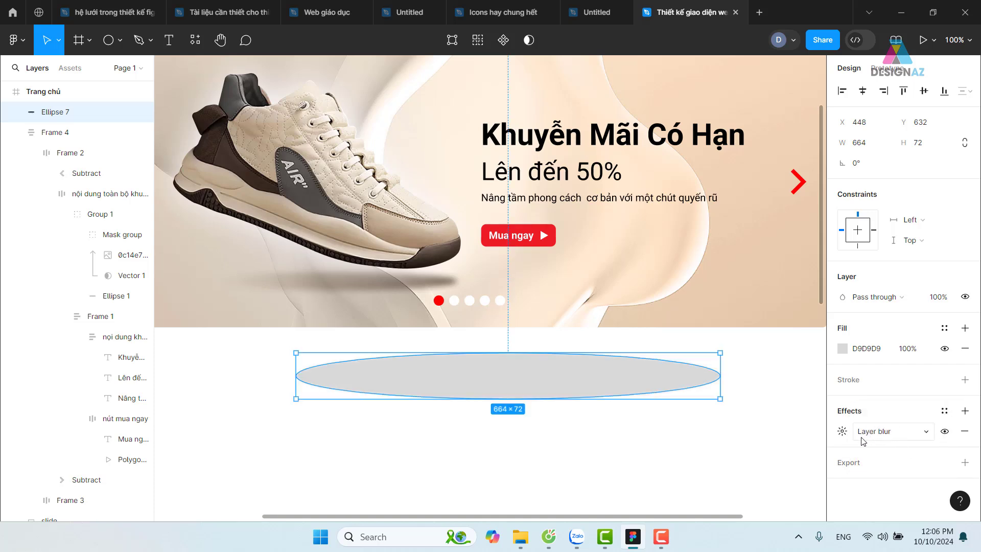
{"action": "left_click", "coordinate": [842, 431]}
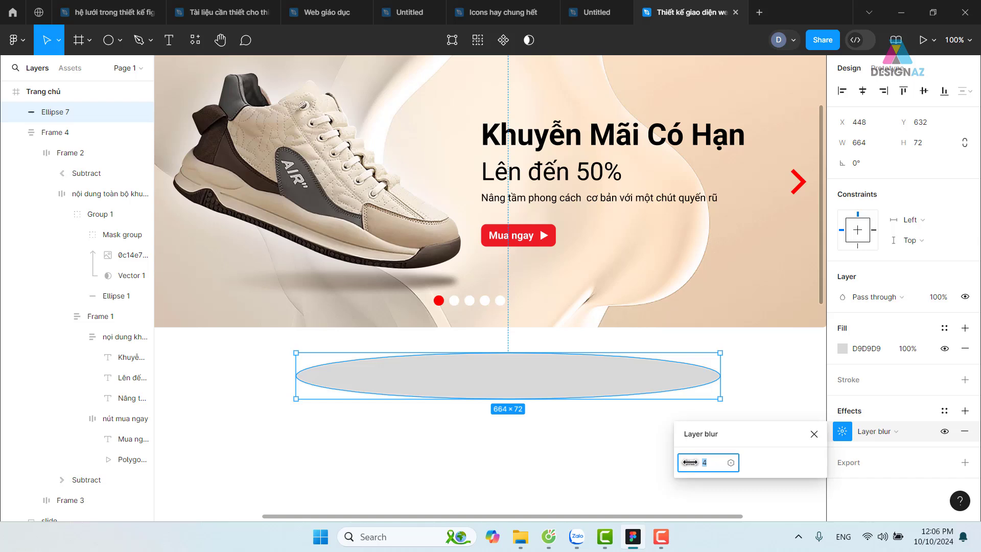
{"action": "left_click_drag", "start_coordinate": [689, 462], "coordinate": [962, 462]}
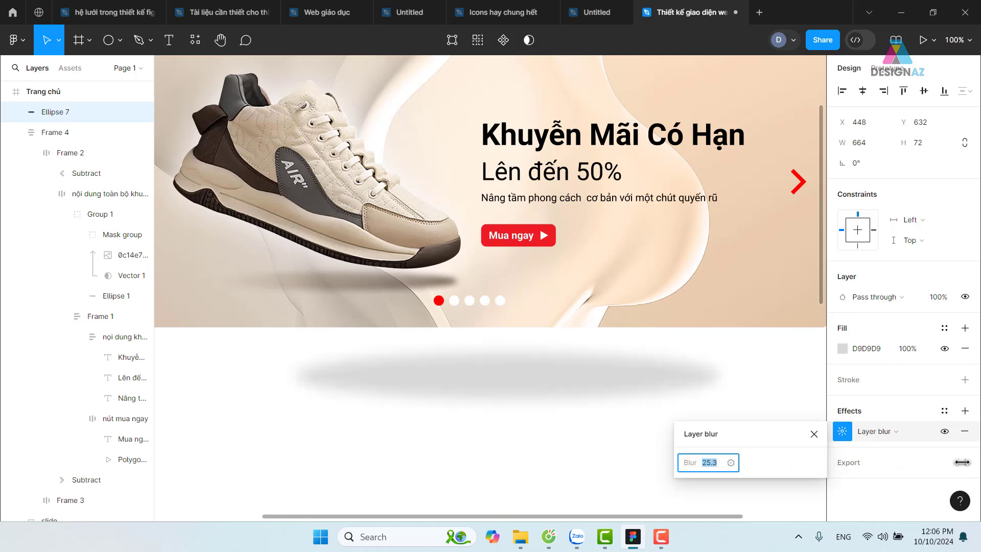
{"action": "left_click_drag", "start_coordinate": [962, 463], "coordinate": [42, 456]}
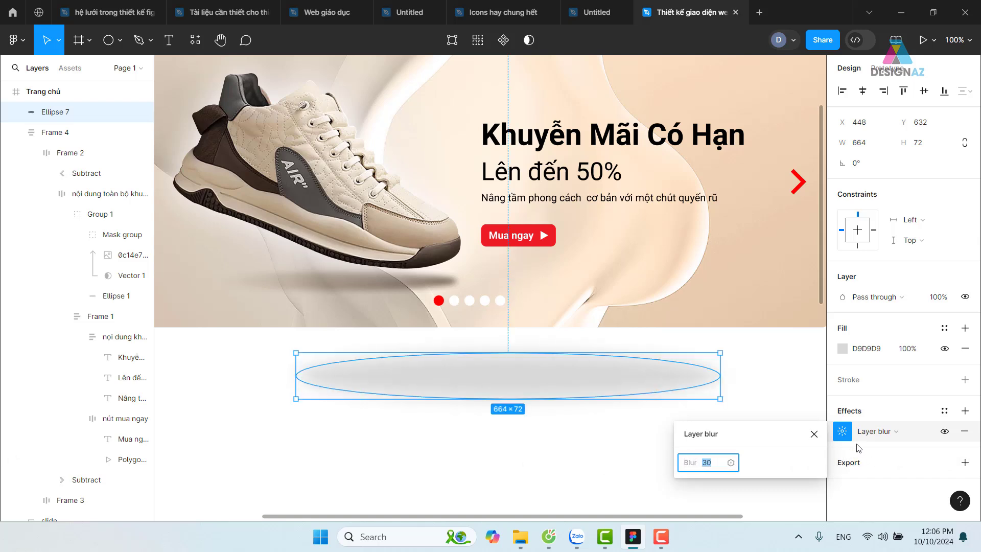
{"action": "left_click", "coordinate": [814, 434]}
{"action": "left_click", "coordinate": [558, 467]}
{"action": "left_click_drag", "start_coordinate": [558, 468], "coordinate": [549, 428]}
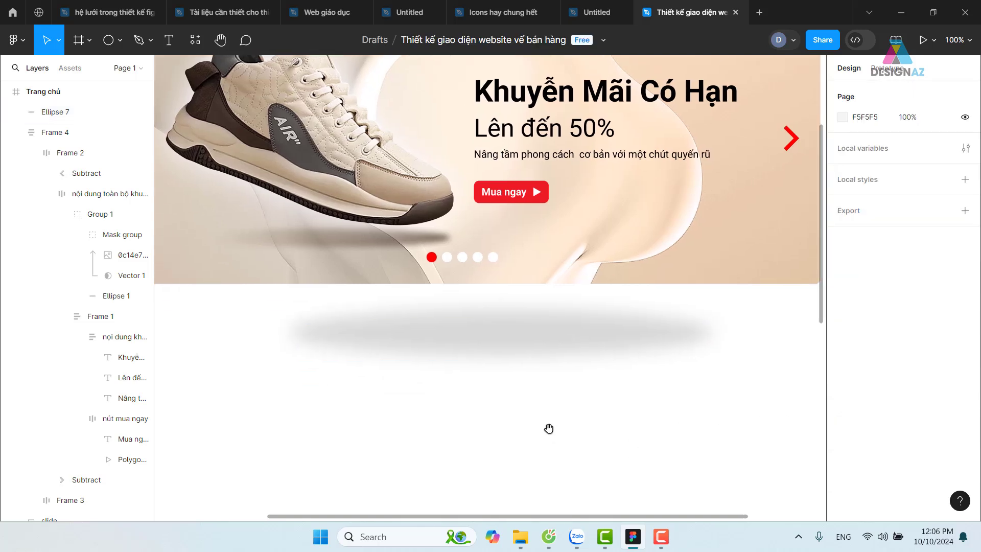
- Draw a wide rectangle over the blurred shadow below the banner
{"action": "left_click", "coordinate": [123, 43]}
{"action": "left_click", "coordinate": [71, 73]}
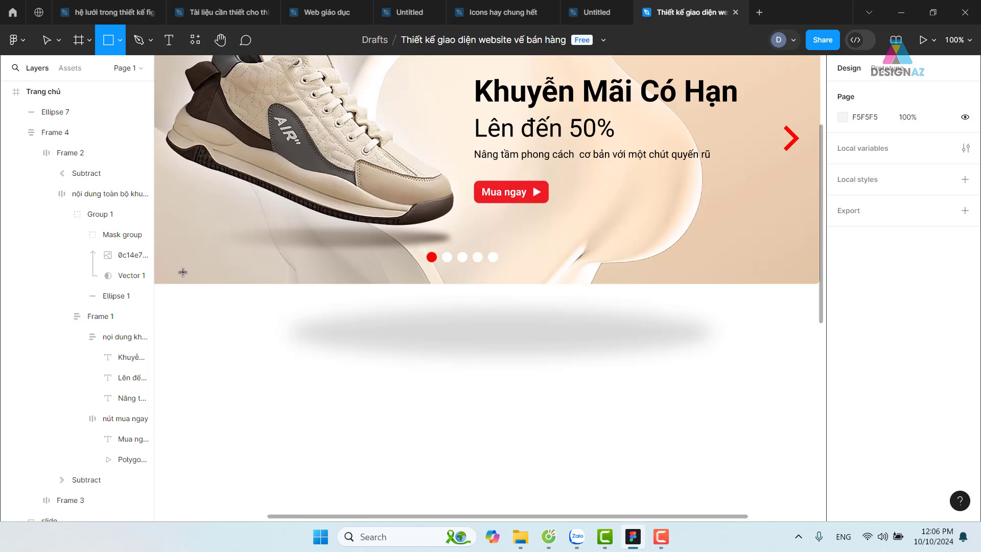
{"action": "left_click_drag", "start_coordinate": [187, 268], "coordinate": [791, 346]}
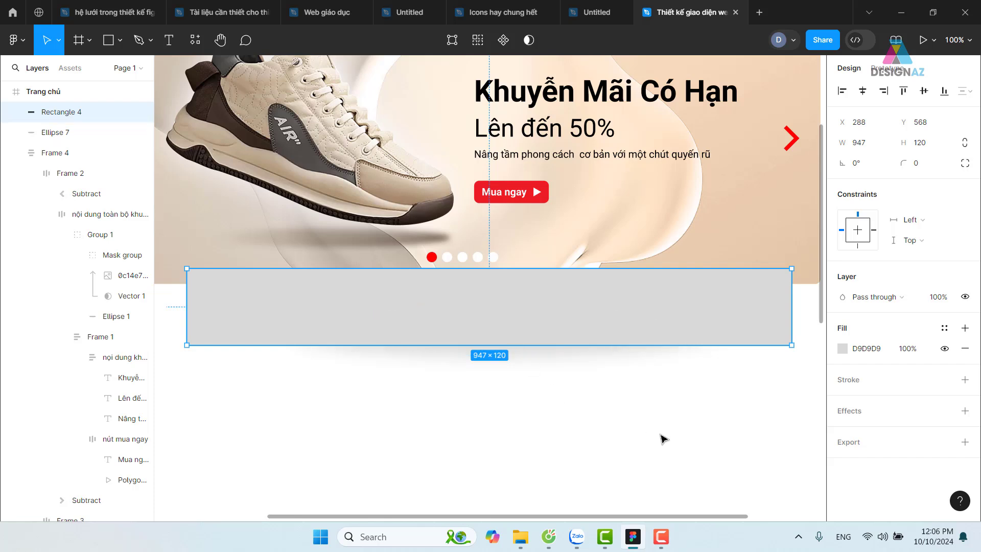
{"action": "left_click", "coordinate": [522, 426]}
{"action": "left_click_drag", "start_coordinate": [463, 419], "coordinate": [580, 339]}
{"action": "left_click", "coordinate": [638, 419]}
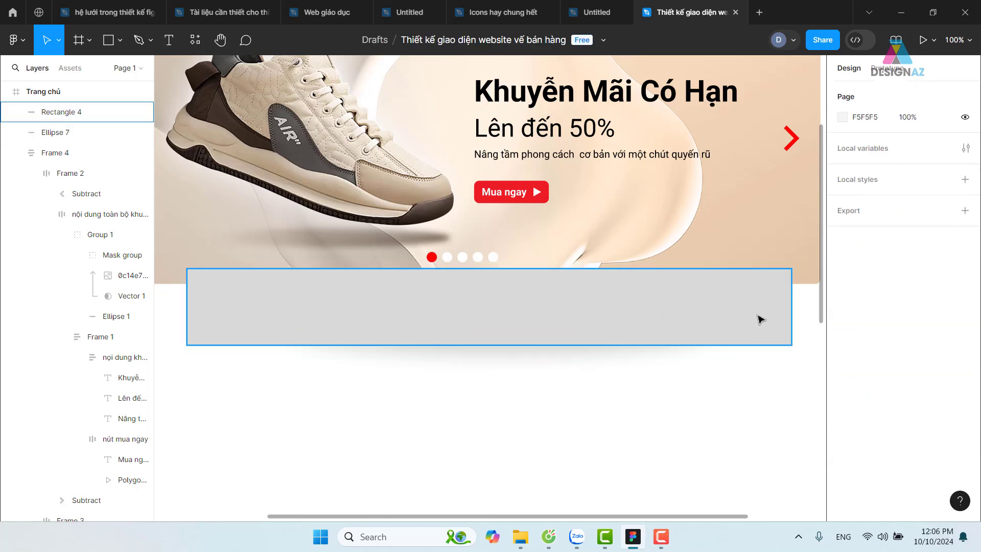
{"action": "left_click", "coordinate": [760, 317]}
- Fill the rectangle red BC3030 and subtract the ellipse from it
{"action": "left_click", "coordinate": [842, 349]}
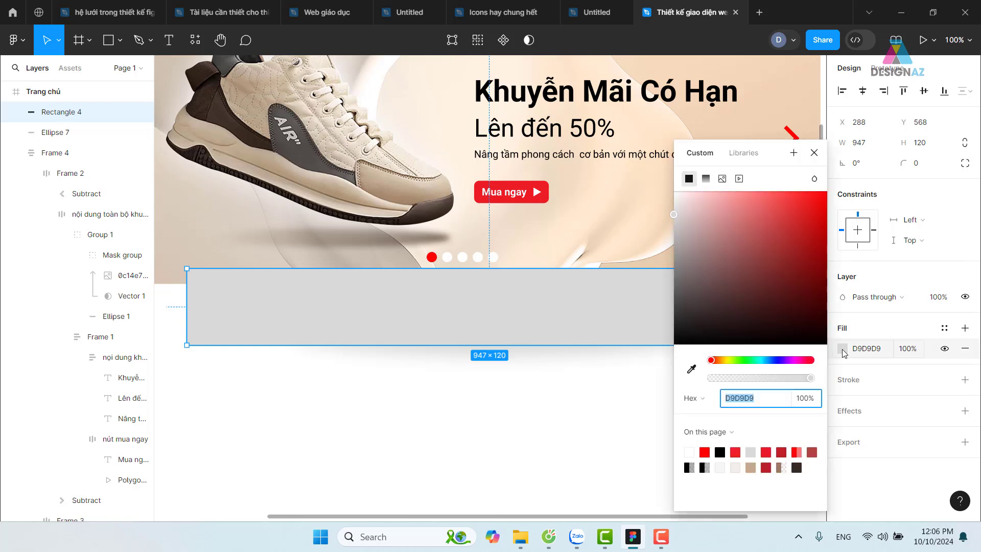
{"action": "left_click", "coordinate": [788, 238]}
{"action": "left_click", "coordinate": [574, 470]}
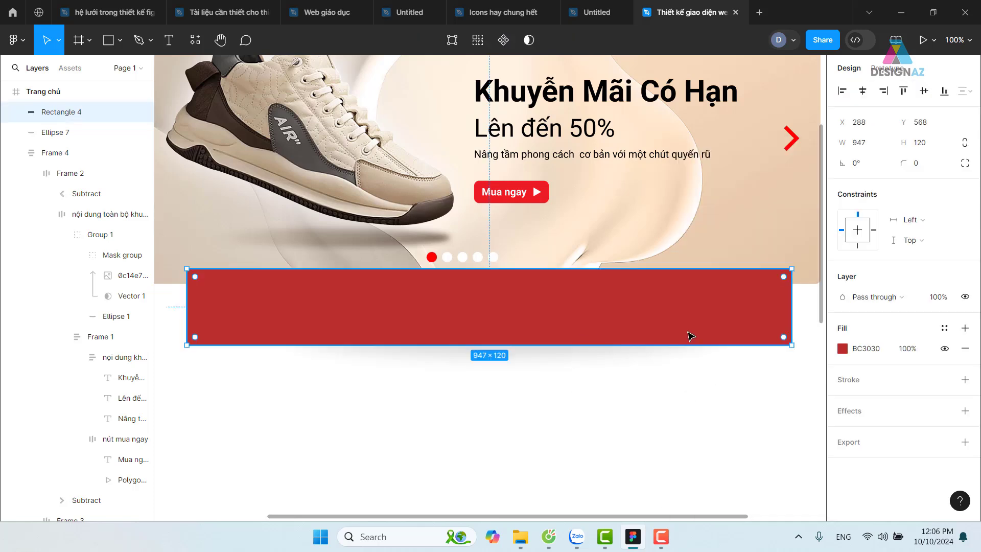
{"action": "left_click", "coordinate": [582, 337]}
{"action": "left_click", "coordinate": [546, 362], "text": "shift"}
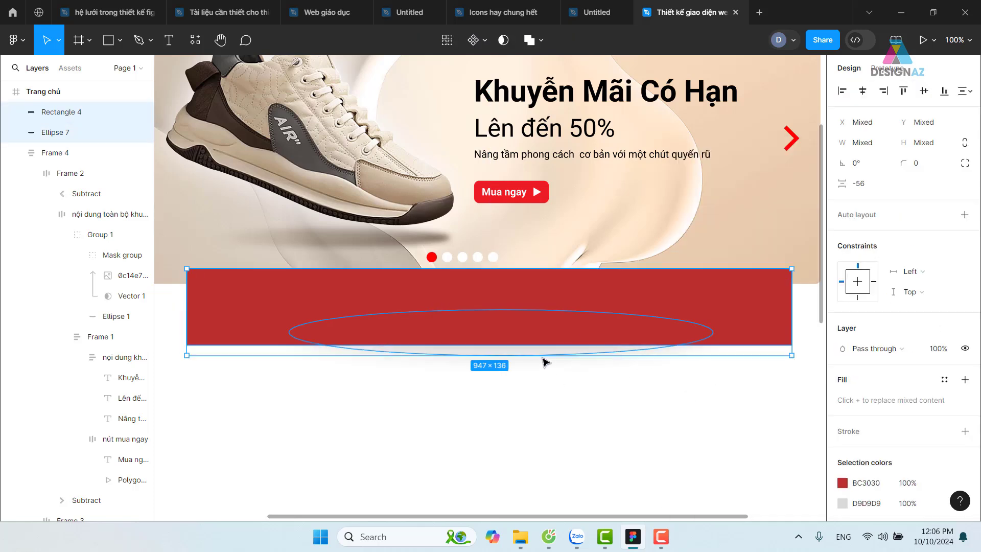
{"action": "left_click", "coordinate": [541, 42]}
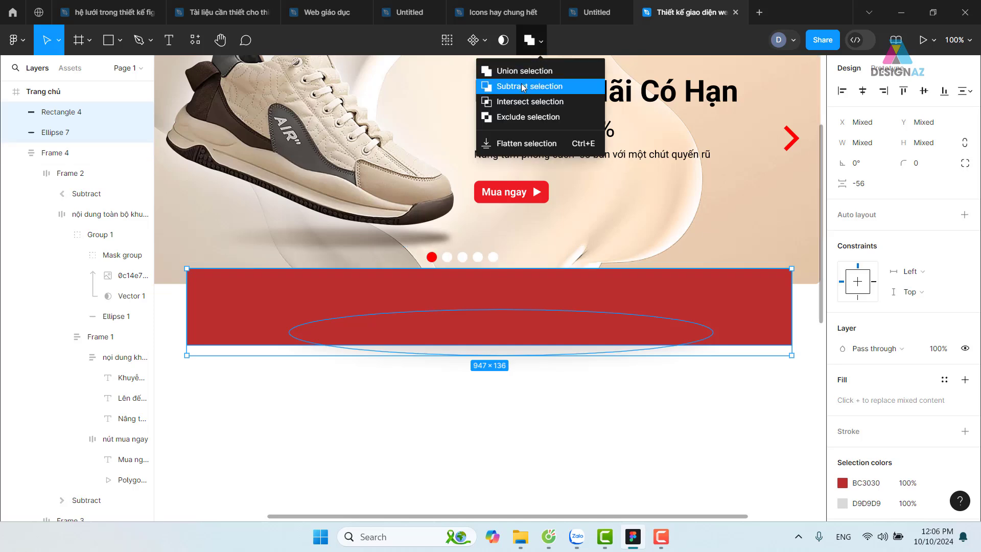
{"action": "left_click", "coordinate": [523, 88]}
{"action": "left_click", "coordinate": [564, 391]}
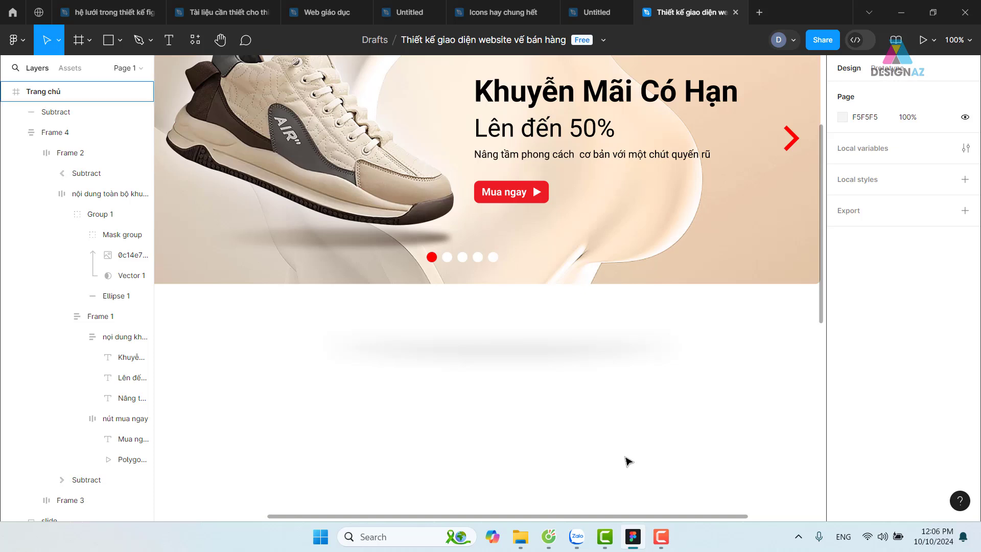
- Undo the subtraction, red fill and rectangle, restoring the lone blurred Ellipse 7
{"action": "key", "text": "ctrl+z"}
{"action": "key", "text": "ctrl+z"}
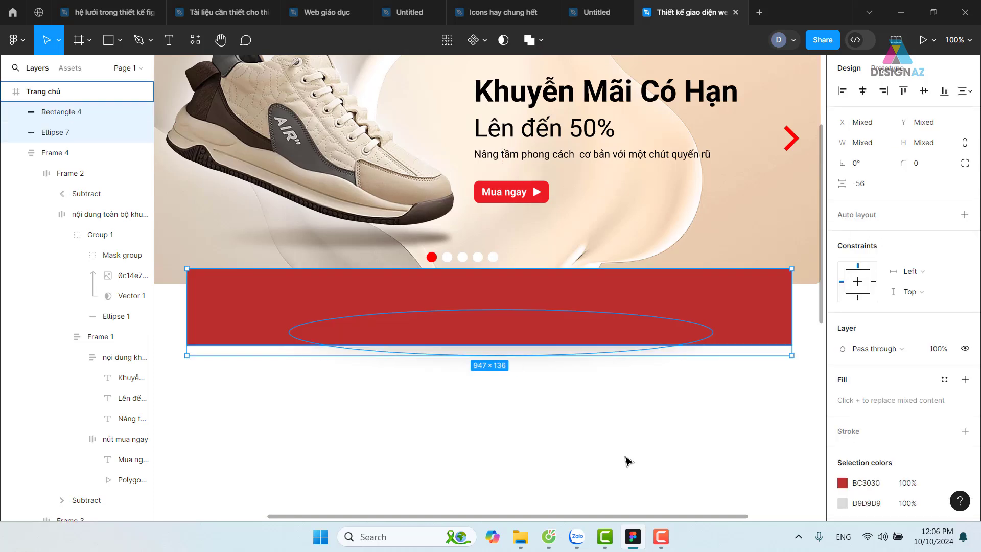
{"action": "left_click", "coordinate": [629, 461]}
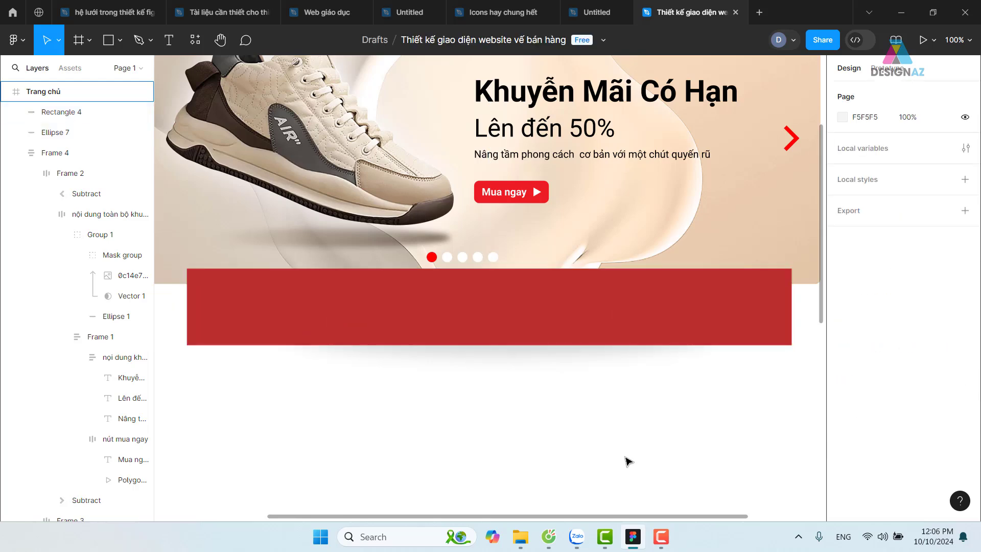
{"action": "key", "text": "ctrl+z"}
{"action": "left_click", "coordinate": [629, 462]}
{"action": "key", "text": "ctrl+z"}
{"action": "left_click", "coordinate": [629, 461]}
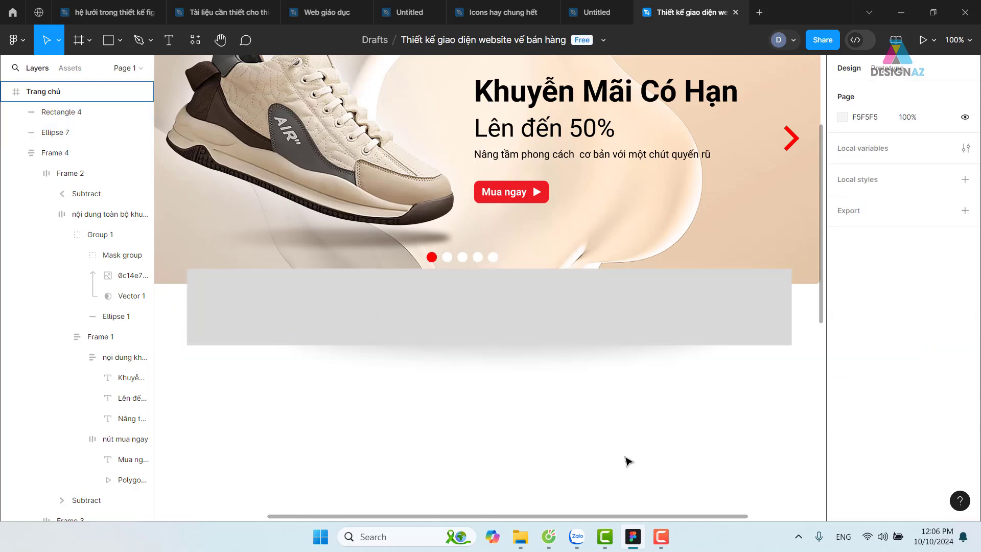
{"action": "key", "text": "ctrl+z"}
{"action": "key", "text": "ctrl+z"}
{"action": "key", "text": "ctrl+z"}
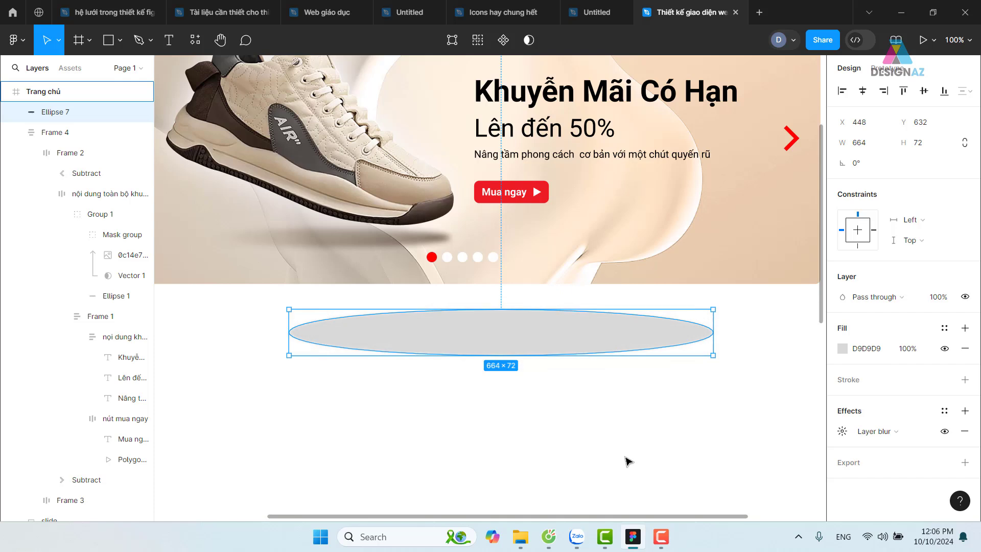
- Switch the ellipse fill to a radial gradient with the dark 737373 stop in the centre
{"action": "left_click", "coordinate": [605, 439]}
{"action": "key", "text": "ctrl+z"}
{"action": "left_click", "coordinate": [602, 453]}
{"action": "left_click", "coordinate": [552, 340]}
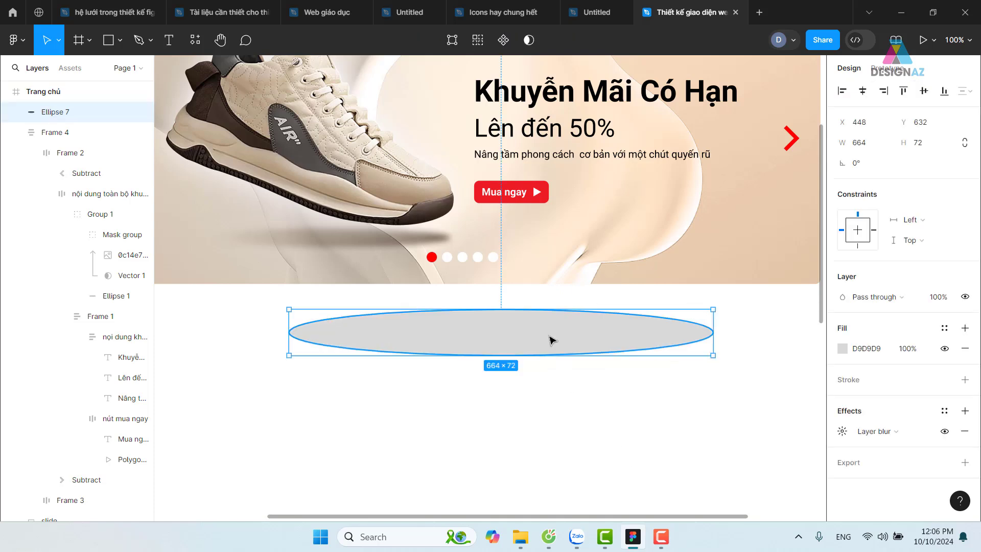
{"action": "left_click", "coordinate": [843, 351]}
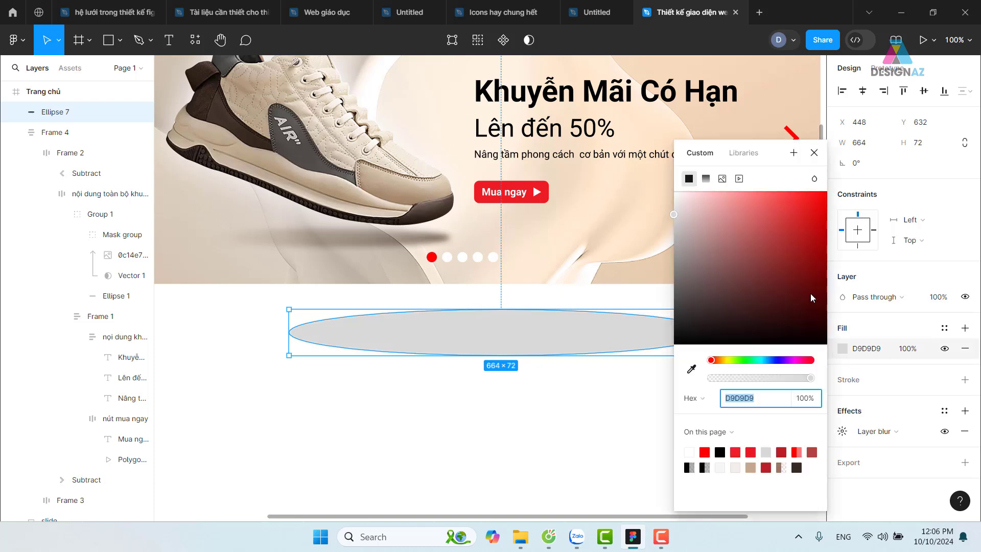
{"action": "left_click", "coordinate": [706, 178]}
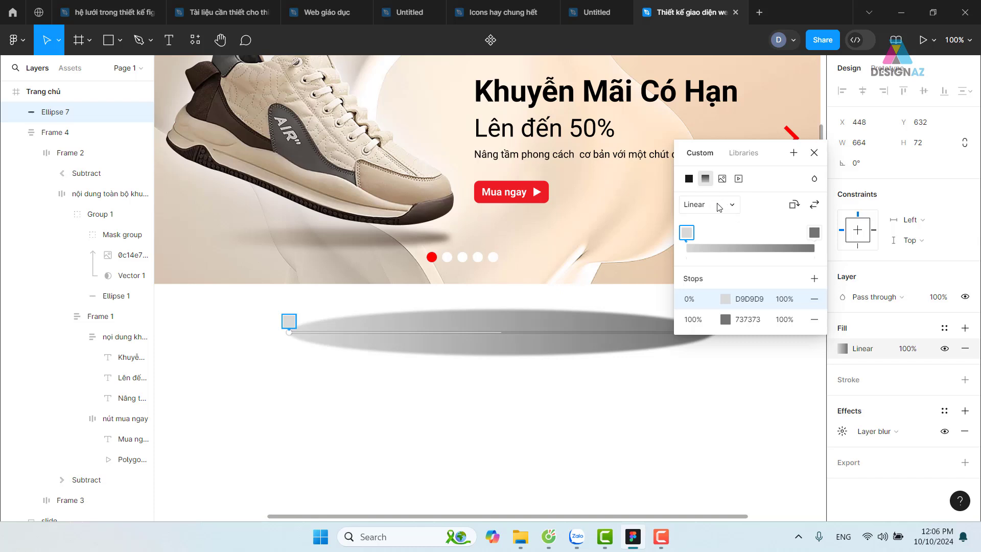
{"action": "left_click", "coordinate": [719, 206]}
{"action": "left_click", "coordinate": [719, 221]}
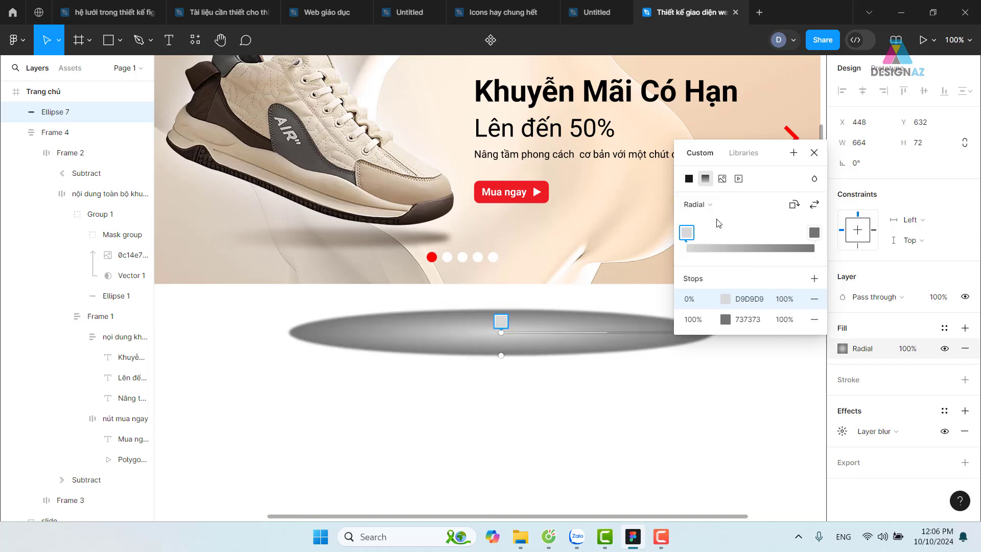
{"action": "left_click", "coordinate": [815, 204]}
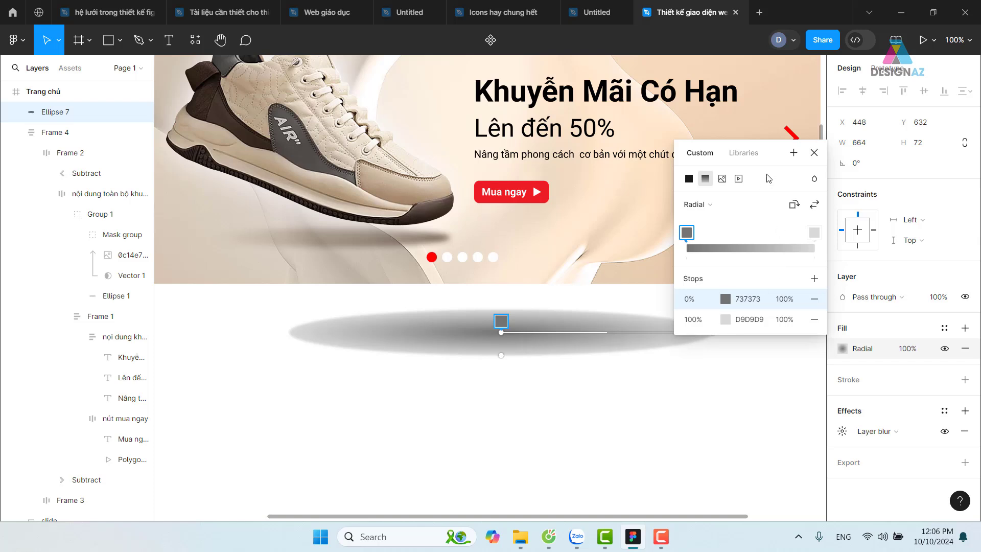
- Set the outer D9D9D9 stop to 0% opacity and stretch the gradient to the ellipse's lower edge
{"action": "left_click_drag", "start_coordinate": [501, 356], "coordinate": [500, 345]}
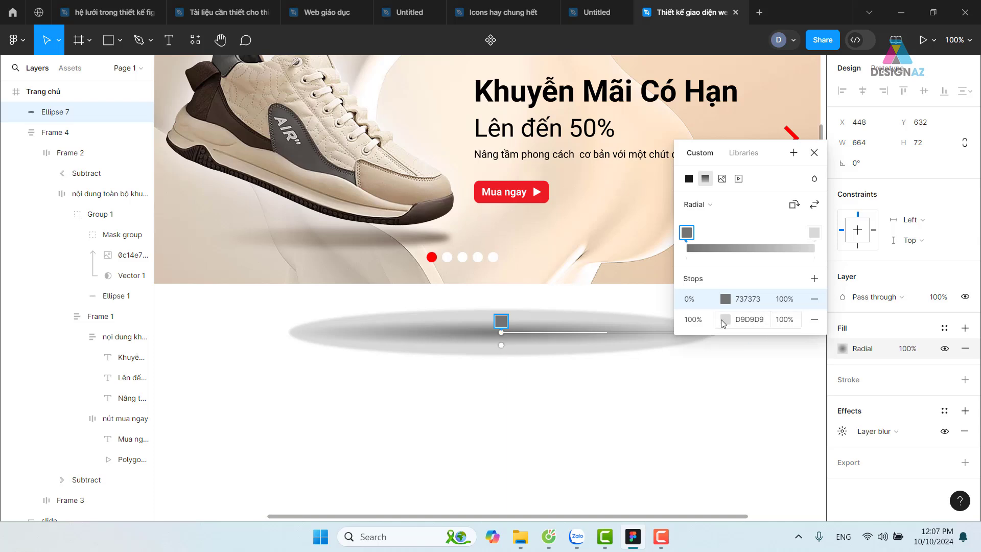
{"action": "left_click", "coordinate": [785, 320]}
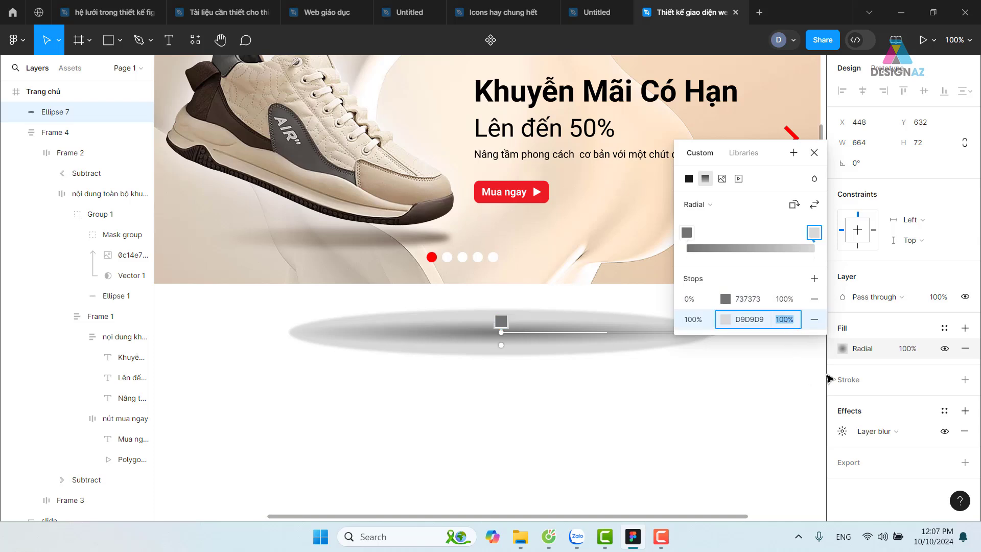
{"action": "type", "text": "0"}
{"action": "key", "text": "Return"}
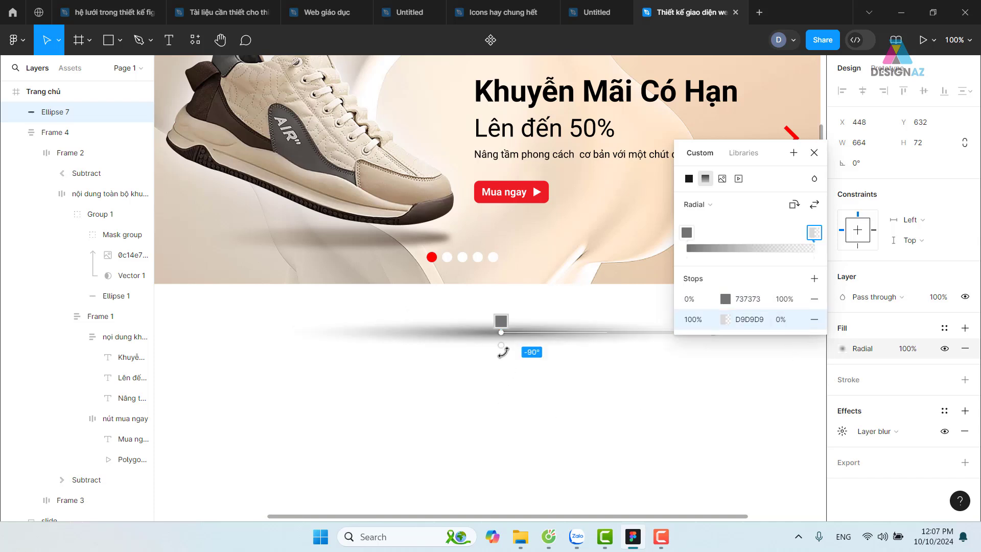
{"action": "left_click_drag", "start_coordinate": [501, 344], "coordinate": [503, 357]}
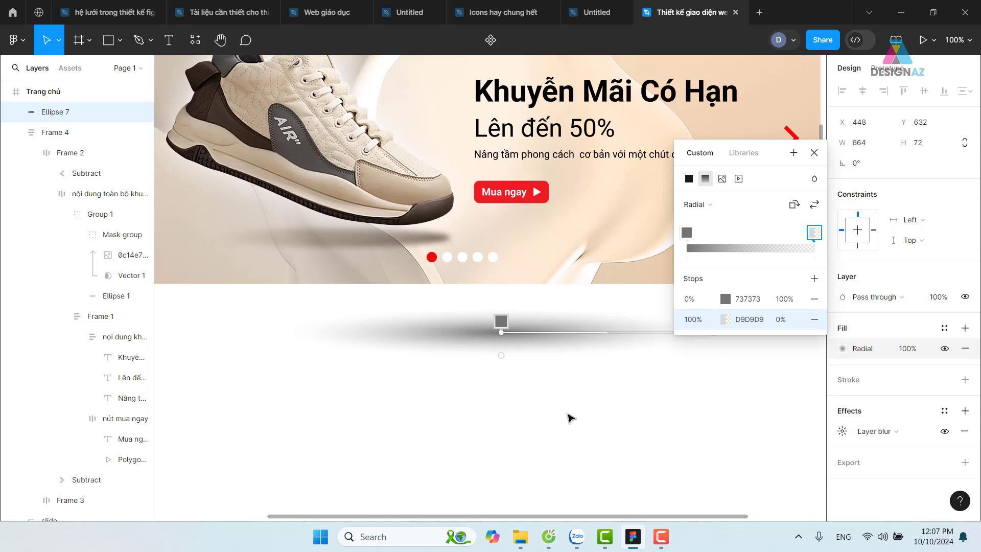
{"action": "left_click", "coordinate": [814, 153]}
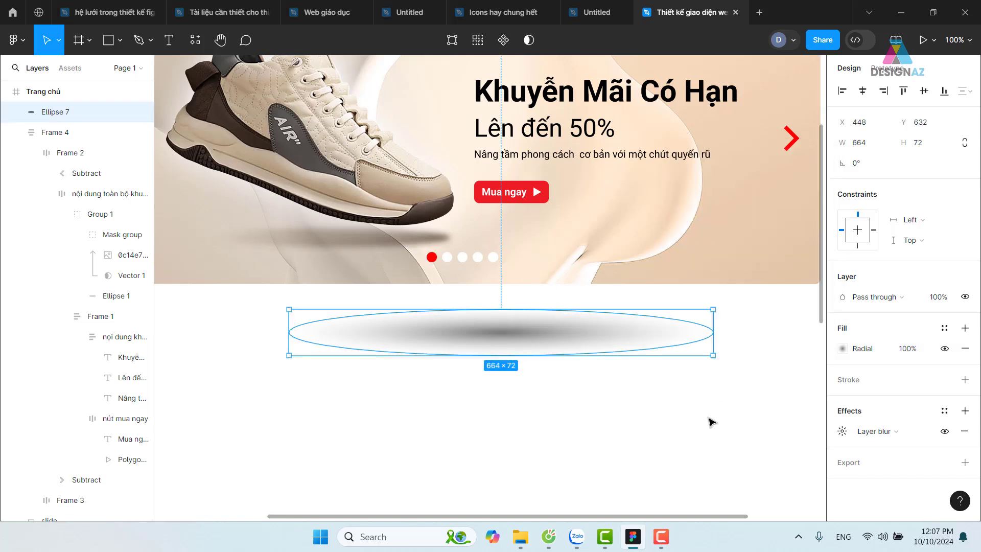
{"action": "left_click", "coordinate": [712, 420]}
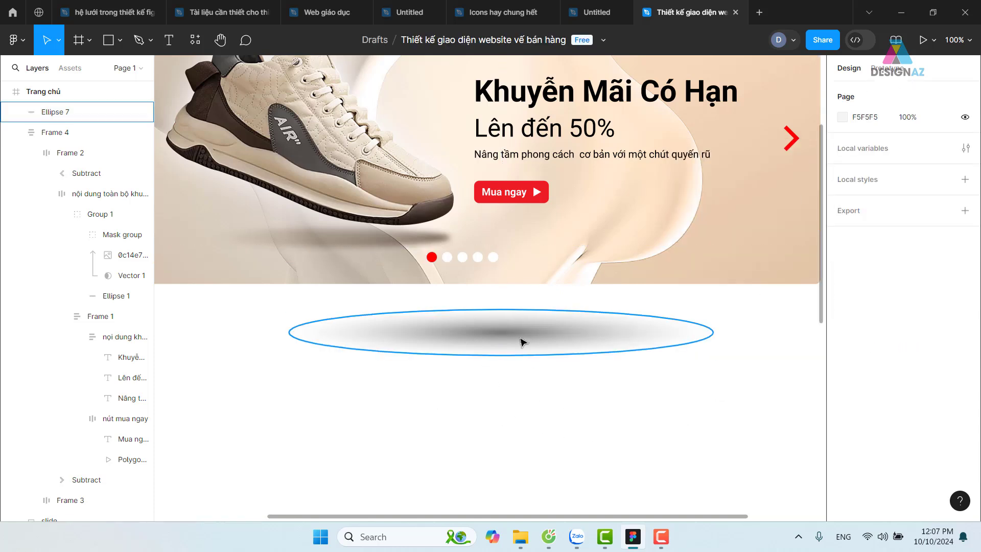
- Move the gradient ellipse up and draw a wide rectangle over its upper half
{"action": "left_click_drag", "start_coordinate": [521, 340], "coordinate": [525, 314]}
{"action": "mouse_move", "coordinate": [549, 367]}
{"action": "left_mouse_down"}
{"action": "mouse_move", "coordinate": [709, 417]}
{"action": "mouse_move", "coordinate": [676, 392]}
{"action": "left_mouse_up"}
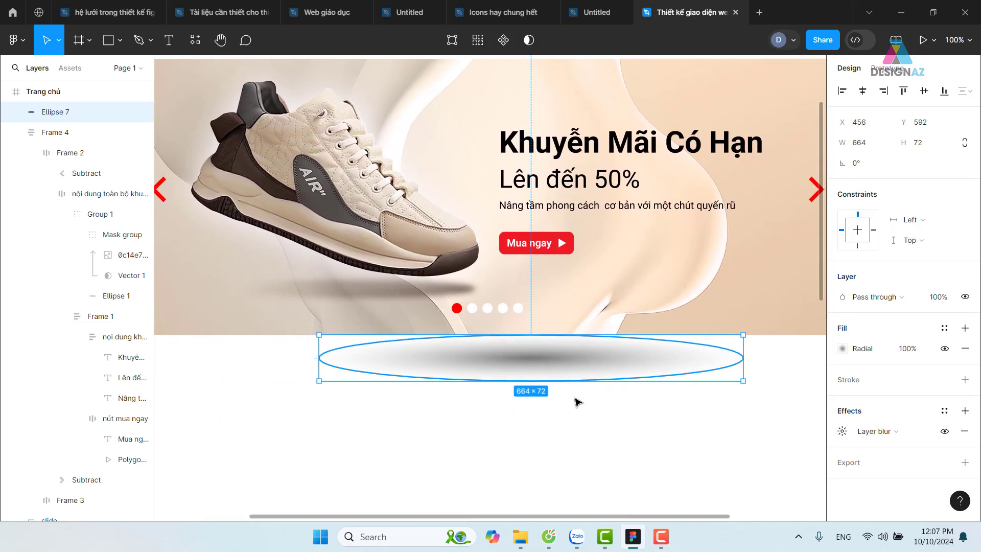
{"action": "left_click", "coordinate": [299, 374]}
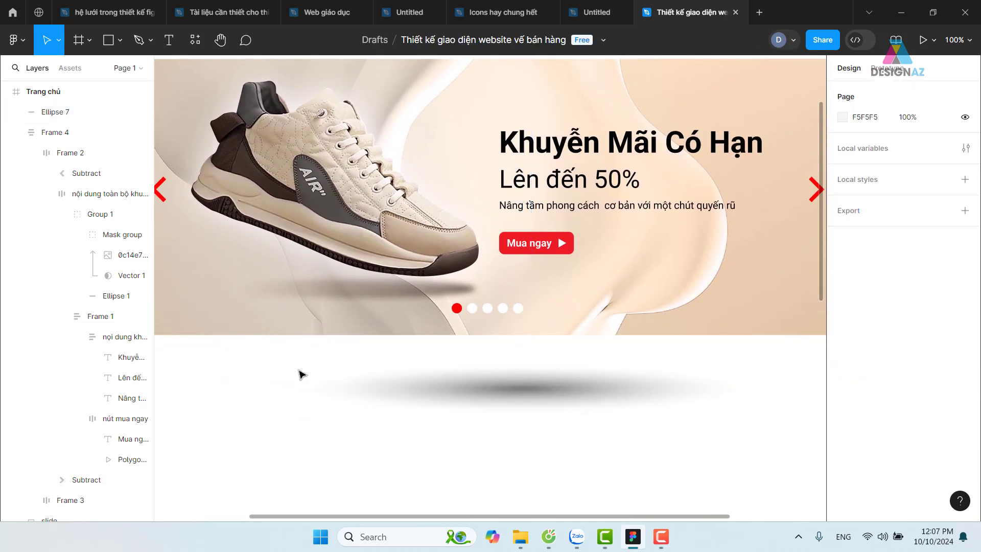
{"action": "left_click", "coordinate": [120, 40]}
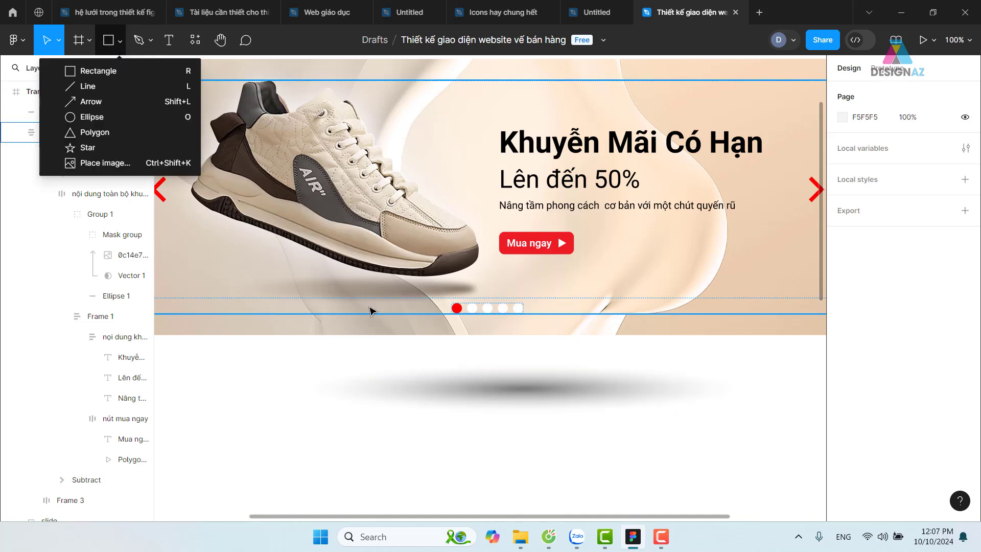
{"action": "left_click", "coordinate": [102, 71]}
{"action": "left_click_drag", "start_coordinate": [224, 347], "coordinate": [786, 397]}
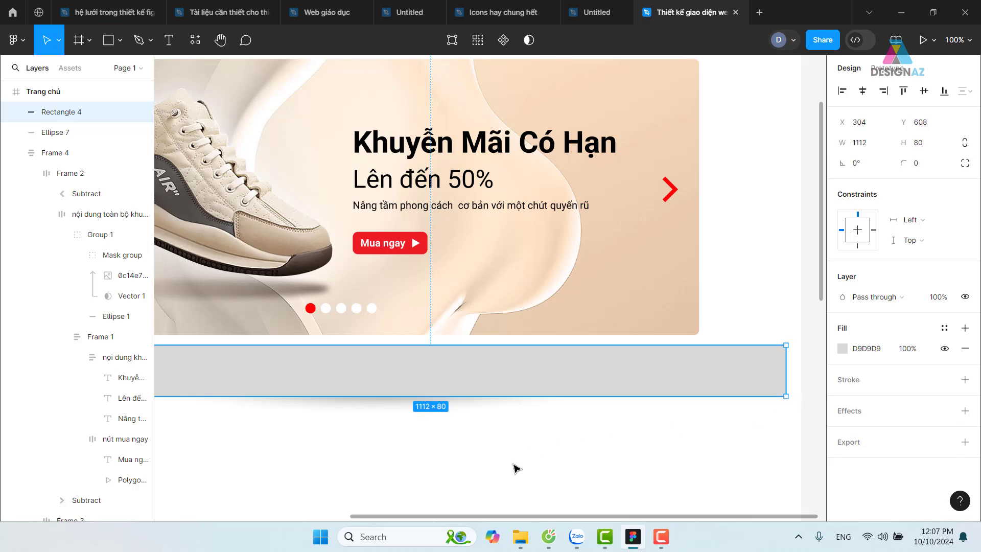
- Subtract the rectangle from the ellipse, leaving a half-ellipse shadow
{"action": "left_click", "coordinate": [515, 467]}
{"action": "left_click", "coordinate": [543, 379]}
{"action": "left_click", "coordinate": [408, 412], "text": "shift"}
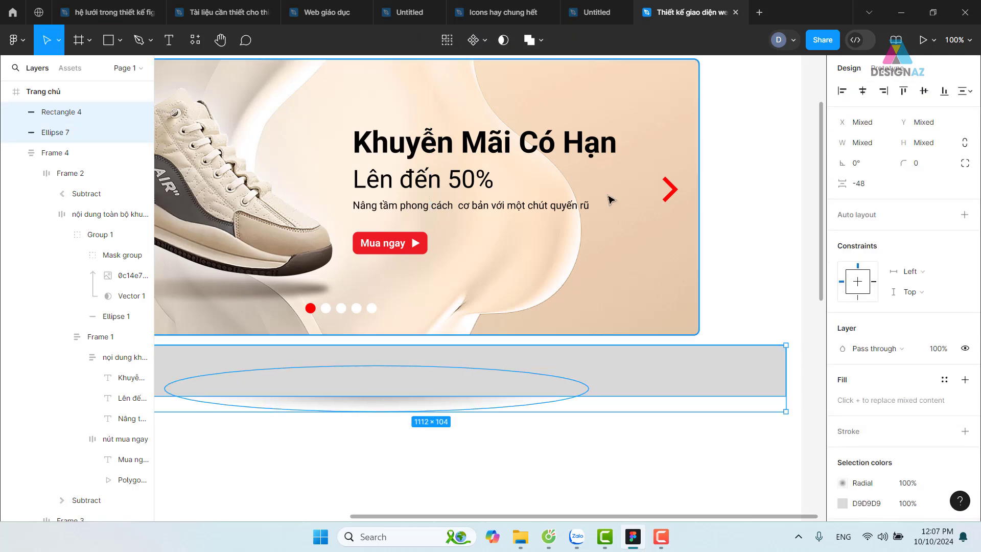
{"action": "left_click", "coordinate": [540, 41]}
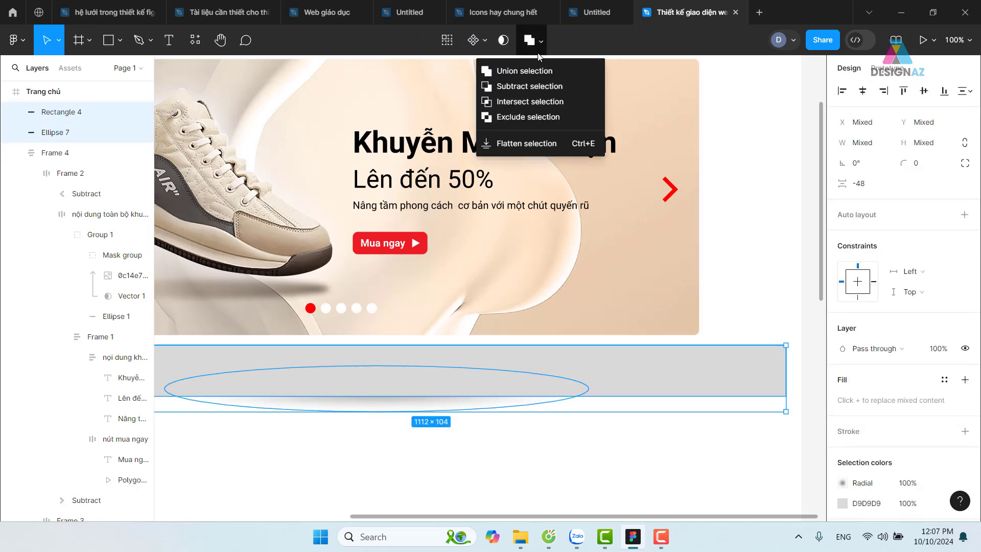
{"action": "left_click", "coordinate": [529, 86]}
- Move the half-ellipse shadow up to sit just beneath the banner
{"action": "left_click", "coordinate": [672, 416]}
{"action": "scroll", "coordinate": [473, 466], "scroll_direction": "left", "scroll_amount": 3}
{"action": "scroll", "coordinate": [473, 467], "scroll_direction": "down", "scroll_amount": 1}
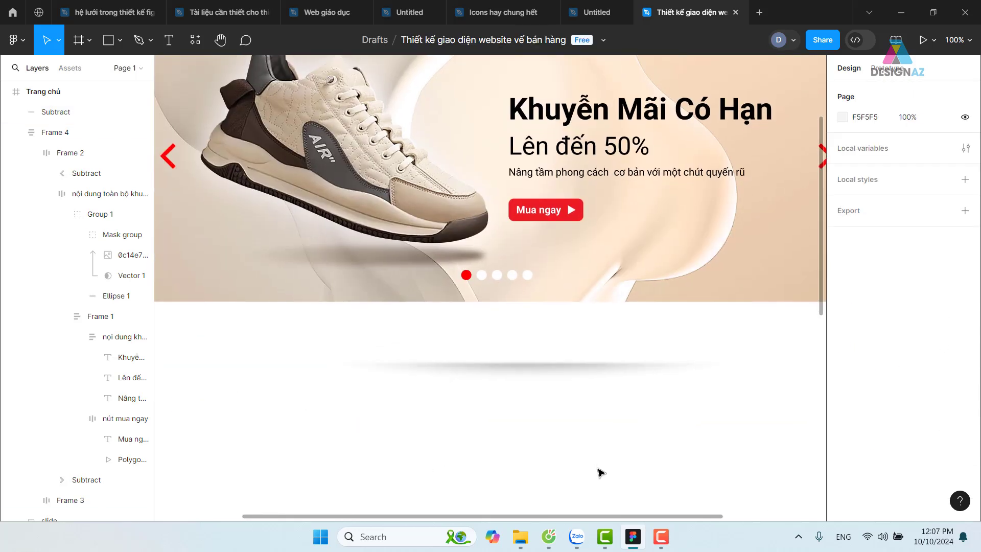
{"action": "left_click", "coordinate": [586, 375]}
{"action": "left_click", "coordinate": [605, 423]}
{"action": "left_click_drag", "start_coordinate": [558, 372], "coordinate": [546, 316]}
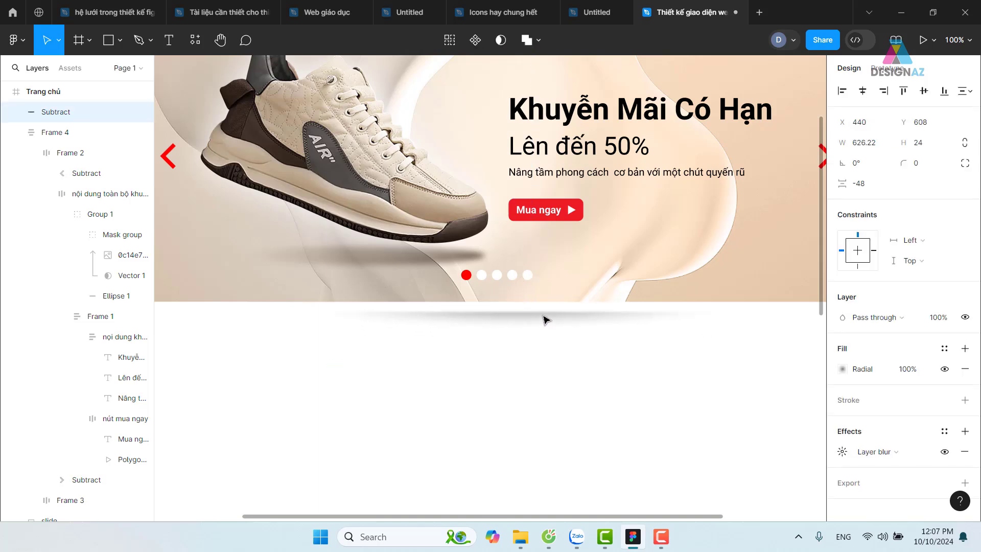
{"action": "scroll", "coordinate": [702, 396], "scroll_direction": "right", "scroll_amount": 2}
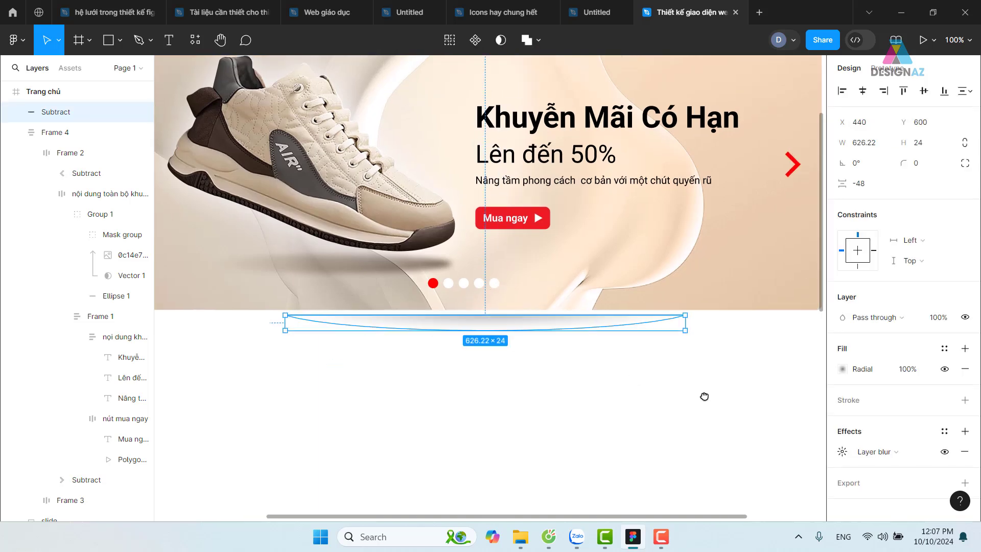
{"action": "scroll", "coordinate": [714, 423], "scroll_direction": "up", "scroll_amount": 2}
{"action": "left_click", "coordinate": [752, 343], "text": "shift"}
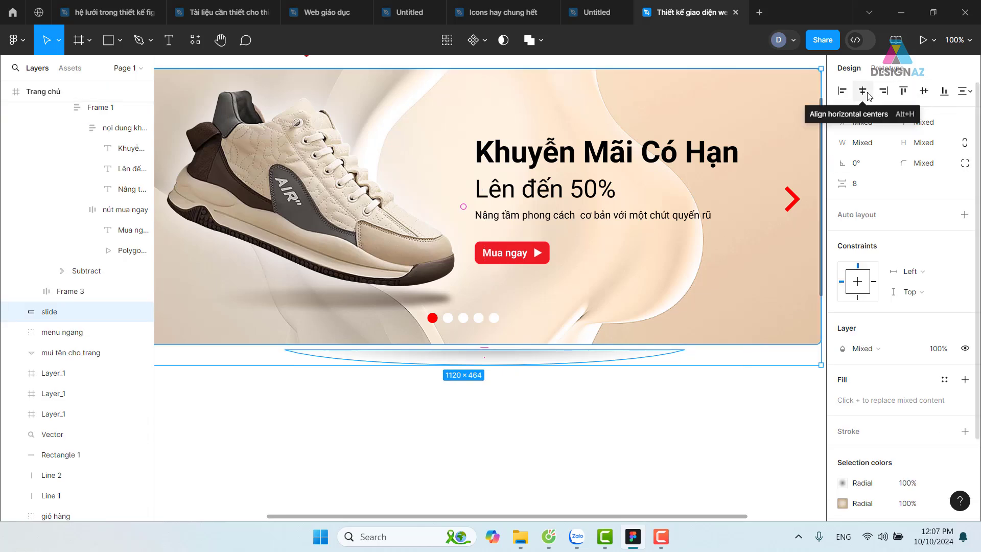
- Centre the half-shadow under the banner and zoom in on it
{"action": "left_click", "coordinate": [659, 368]}
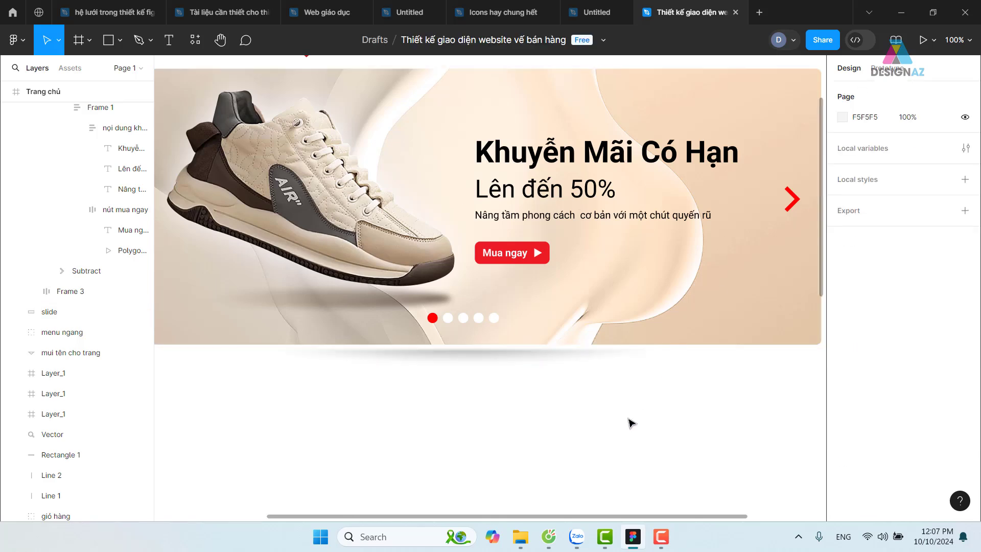
{"action": "left_click", "coordinate": [503, 357]}
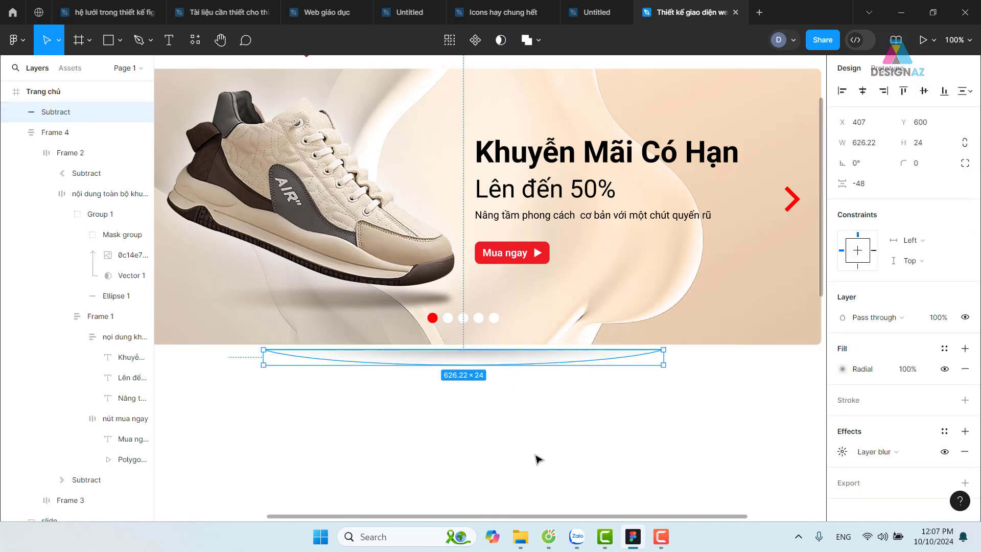
{"action": "left_click", "coordinate": [536, 457]}
{"action": "left_click", "coordinate": [486, 361]}
{"action": "key", "text": "ctrl+z"}
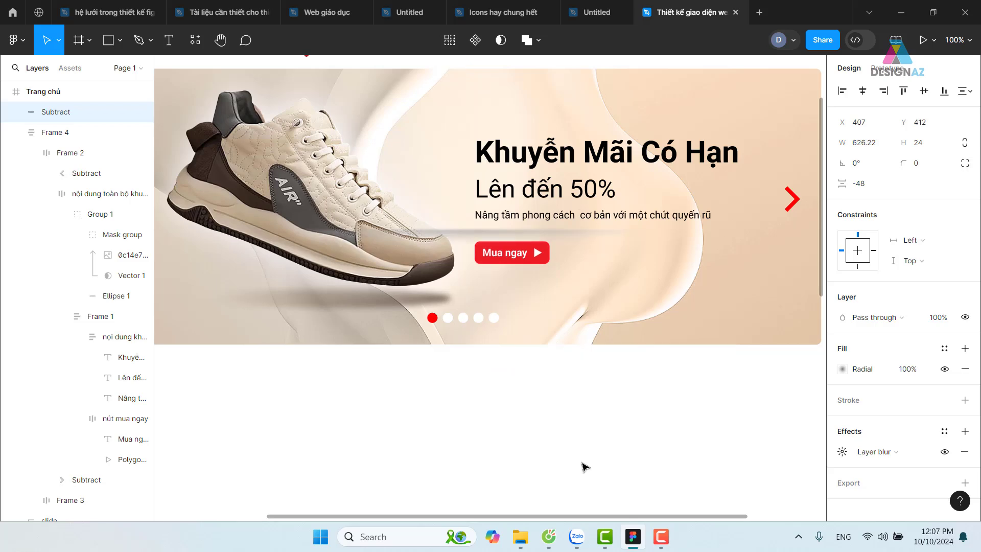
{"action": "key", "text": "ctrl+shift+z"}
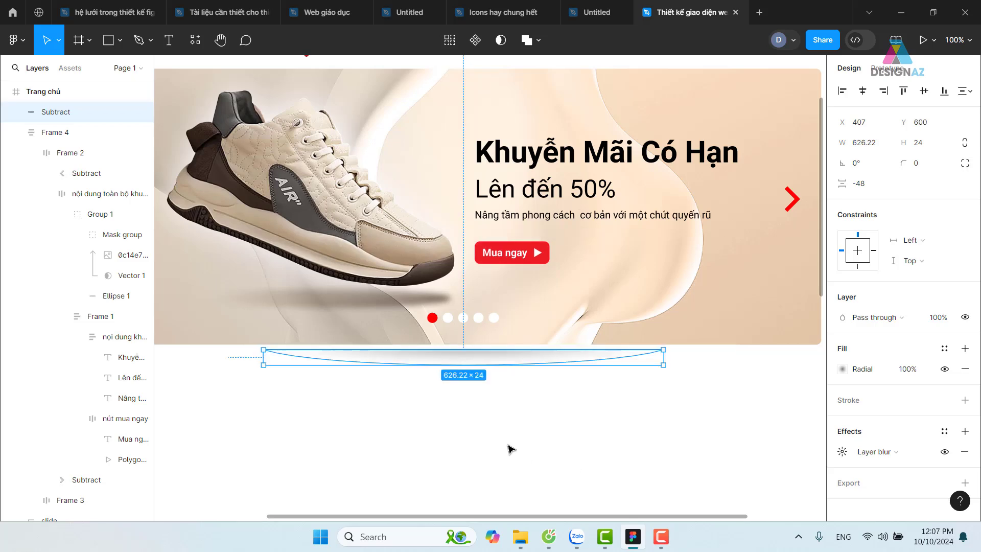
{"action": "key", "text": "ctrl+plus"}
{"action": "key", "text": "ctrl+plus"}
{"action": "scroll", "coordinate": [506, 444], "scroll_direction": "down", "scroll_amount": 5}
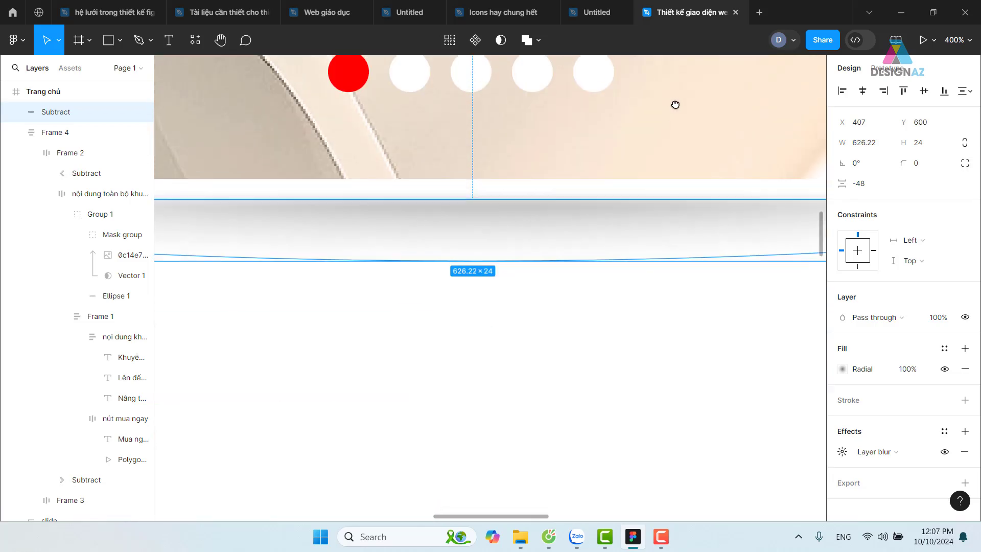
- Undo back until the Subtract layer splits into Rectangle 4 and Ellipse 7
{"action": "left_click", "coordinate": [652, 175]}
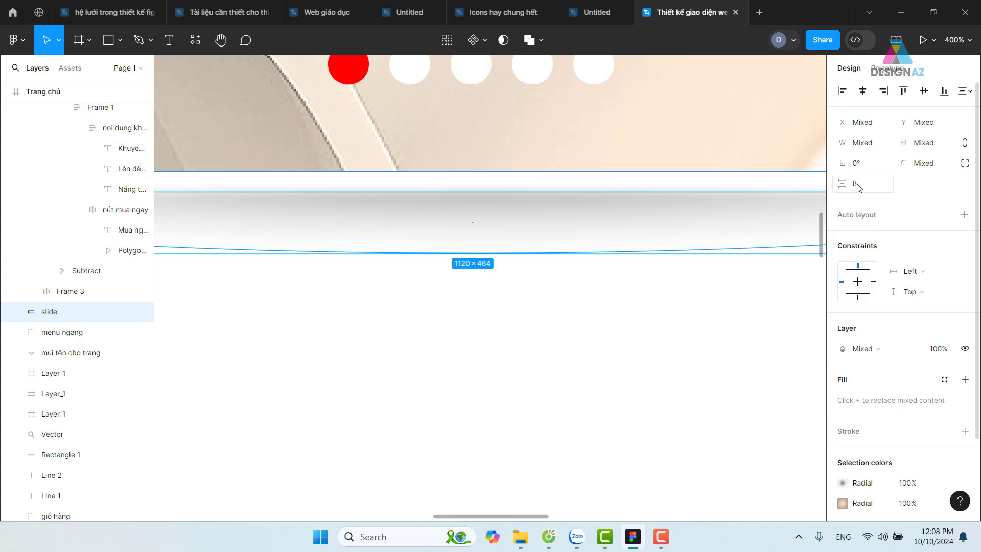
{"action": "left_click", "coordinate": [662, 406]}
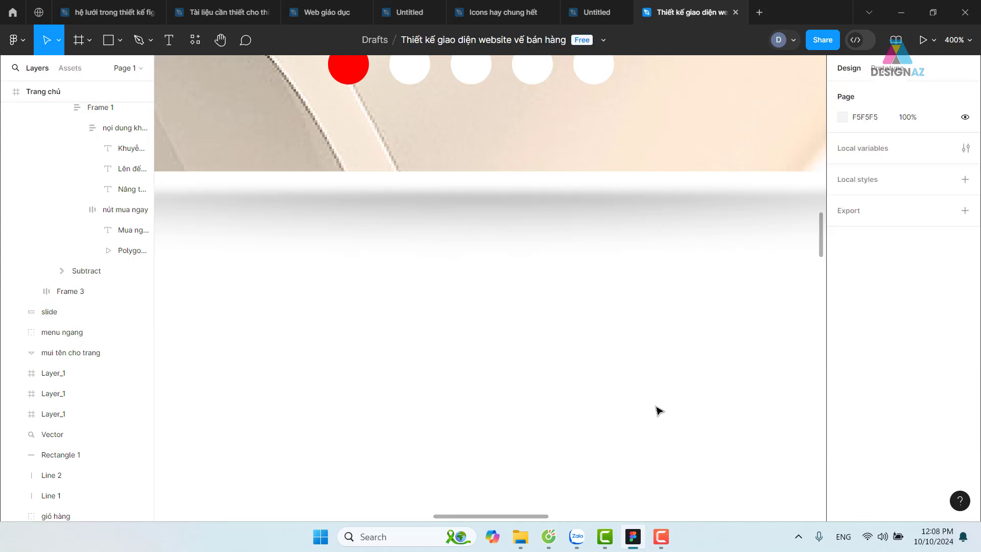
{"action": "key", "text": "Tab"}
{"action": "key", "text": "Escape"}
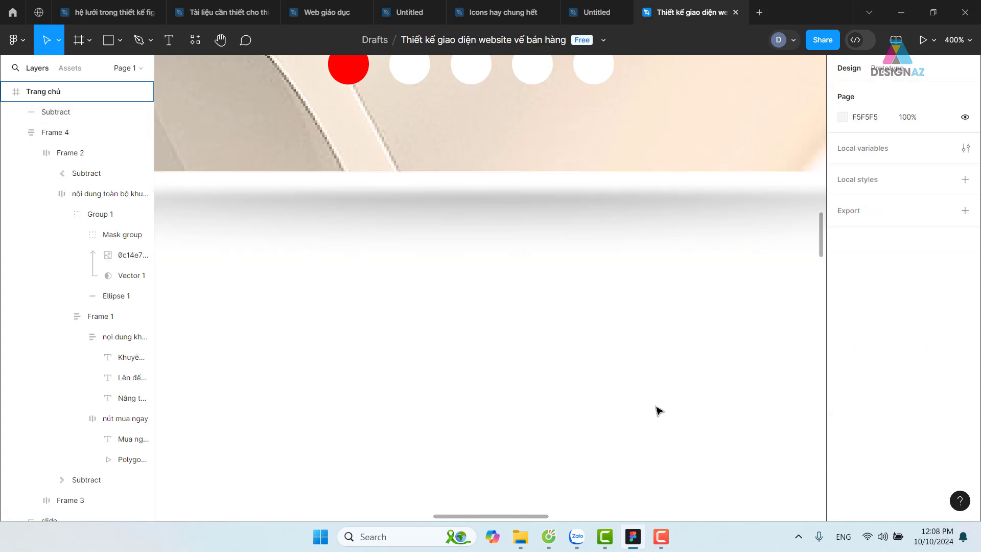
{"action": "key", "text": "Tab"}
{"action": "key", "text": "ctrl+z"}
{"action": "key", "text": "ctrl+z"}
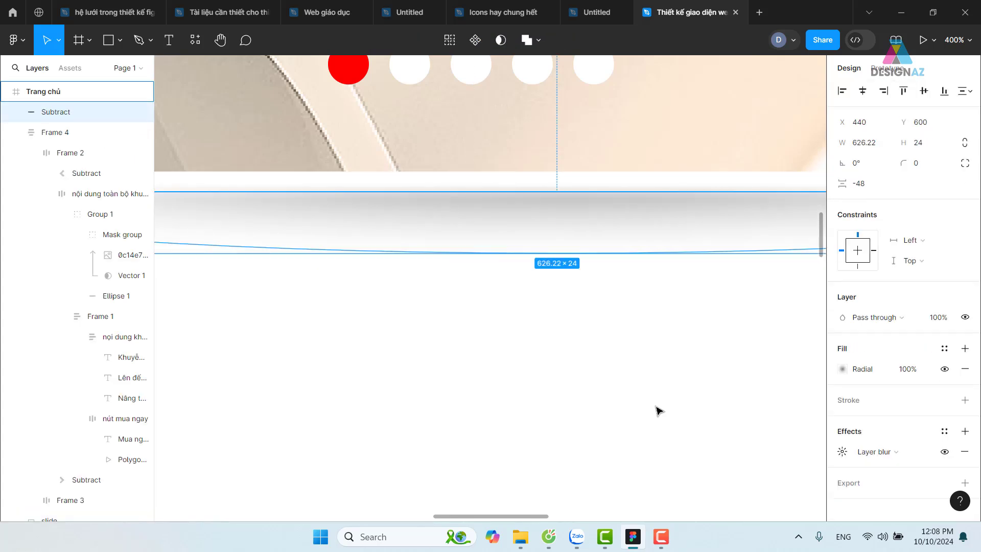
{"action": "key", "text": "ctrl+z"}
{"action": "key", "text": "ctrl+z"}
{"action": "key", "text": "ctrl+z"}
{"action": "key", "text": "ctrl+z"}
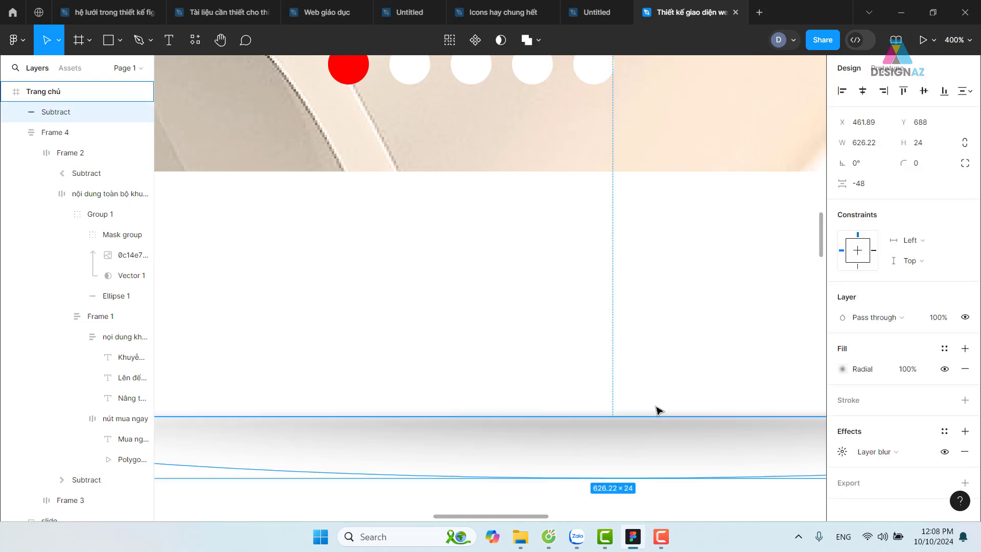
{"action": "key", "text": "ctrl+z"}
{"action": "scroll", "coordinate": [616, 442], "scroll_direction": "down", "scroll_amount": 3}
- Lower the grey Rectangle 4 slightly over Ellipse 7
{"action": "key", "text": "Escape"}
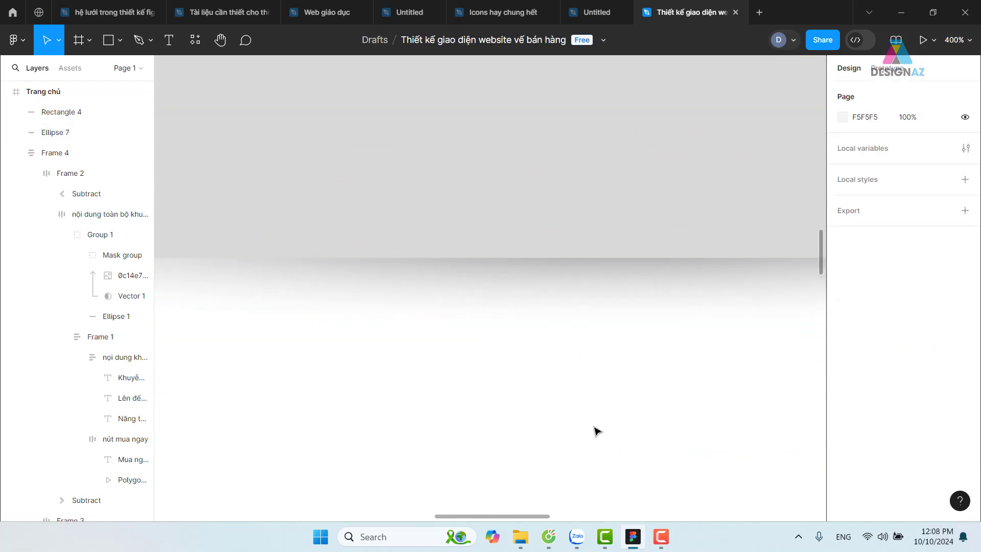
{"action": "key", "text": "ctrl+z"}
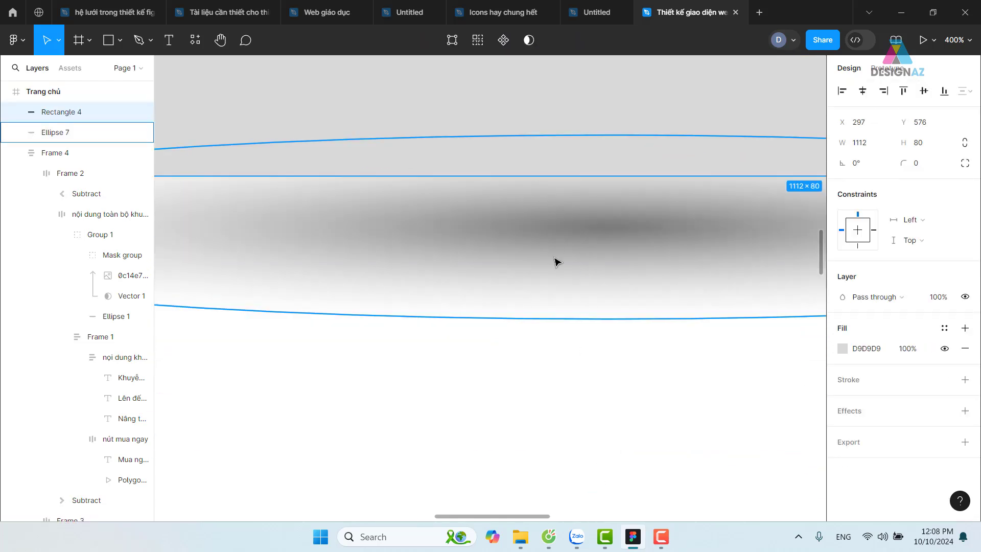
{"action": "key", "text": "ctrl+shift+z"}
{"action": "left_click_drag", "start_coordinate": [591, 236], "coordinate": [593, 247]}
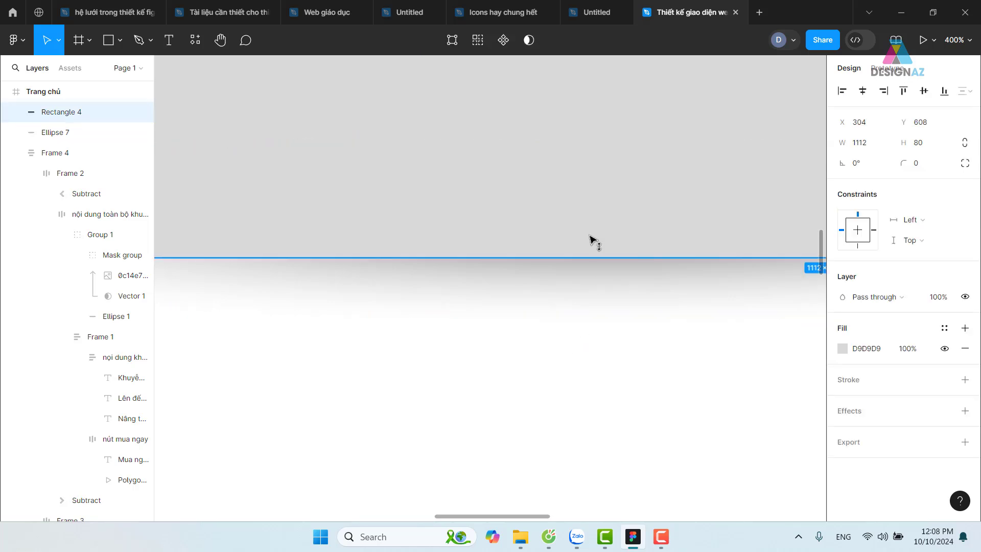
- Subtract Rectangle 4 from Ellipse 7, leaving a 585.45 × 19 half-ellipse shadow
{"action": "left_click", "coordinate": [582, 296], "text": "shift"}
{"action": "left_click_drag", "start_coordinate": [484, 445], "coordinate": [613, 239]}
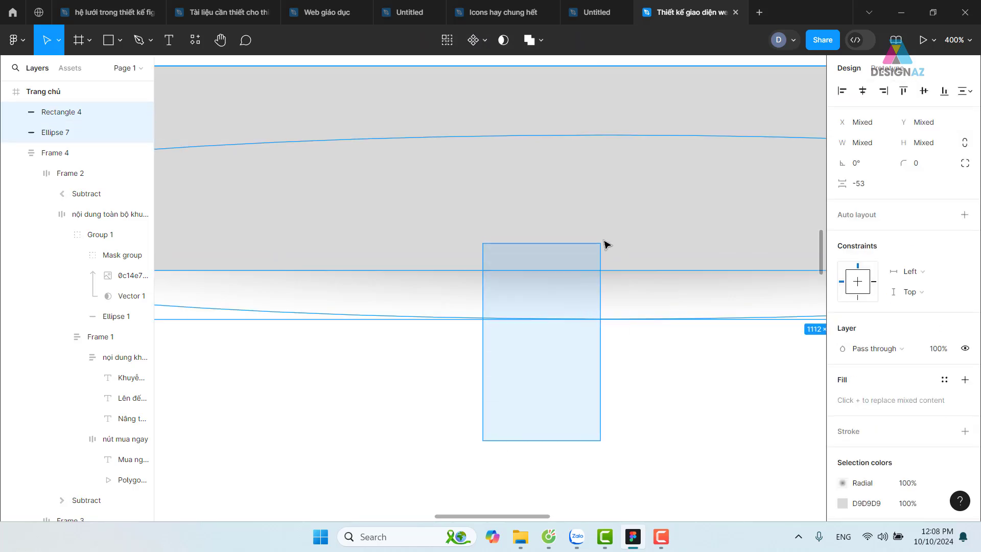
{"action": "left_click", "coordinate": [541, 40]}
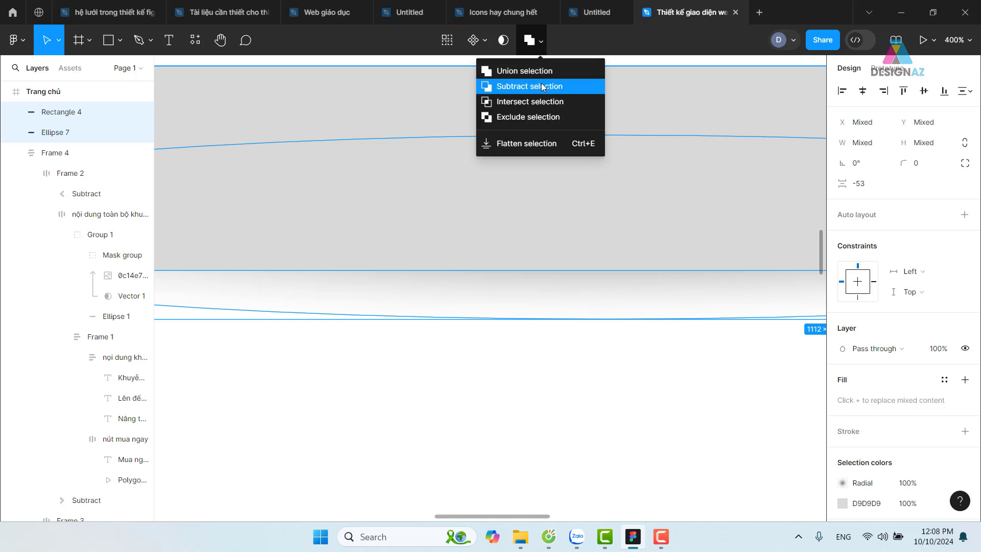
{"action": "left_click", "coordinate": [542, 87]}
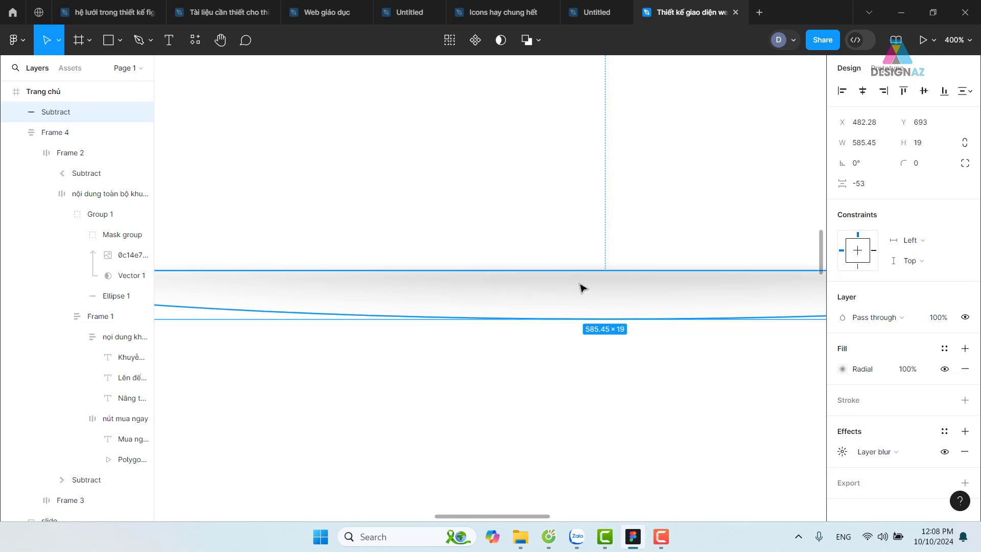
{"action": "left_click", "coordinate": [842, 372]}
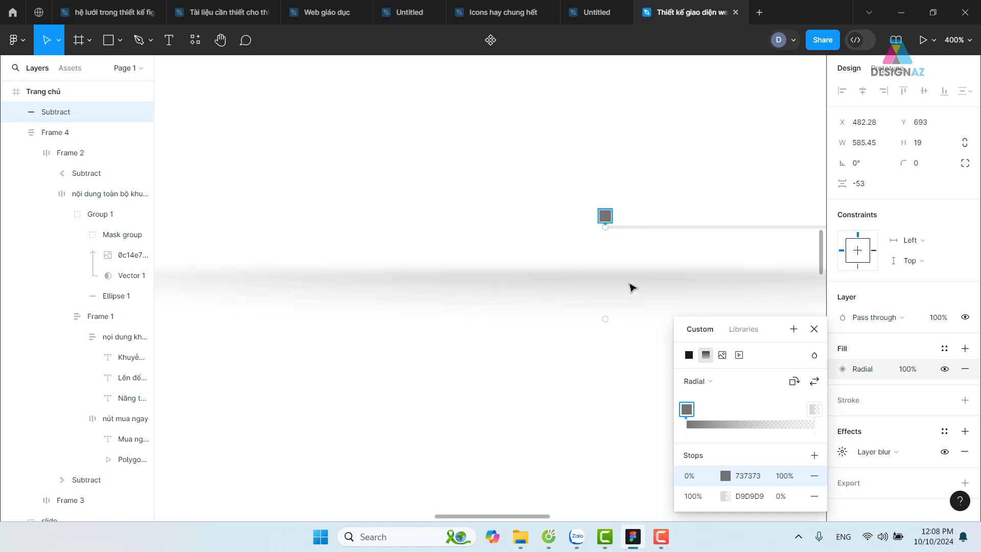
{"action": "mouse_move", "coordinate": [630, 284]}
{"action": "left_mouse_down"}
{"action": "mouse_move", "coordinate": [313, 305]}
{"action": "mouse_move", "coordinate": [390, 296]}
{"action": "left_mouse_up"}
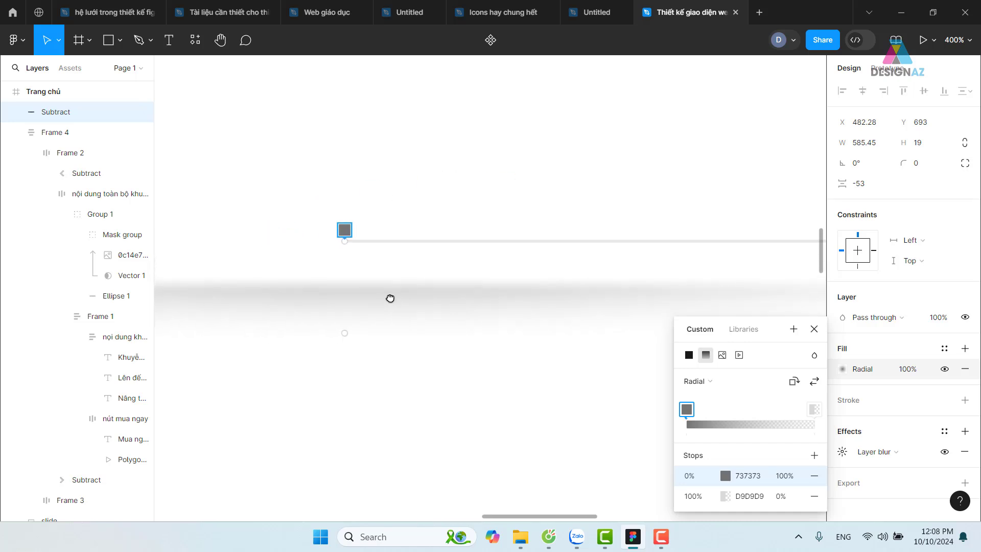
{"action": "key", "text": "ctrl+minus"}
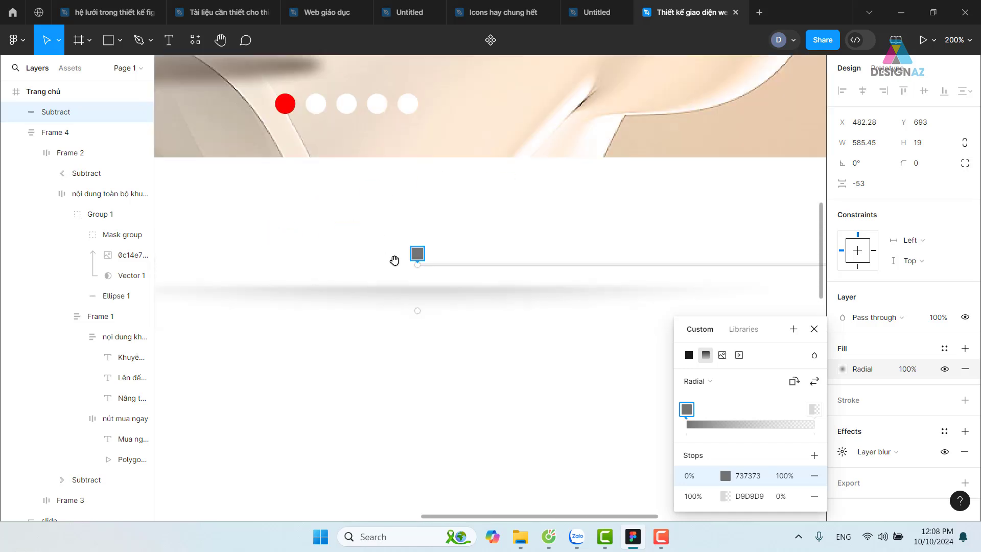
{"action": "scroll", "coordinate": [394, 258], "scroll_direction": "down", "scroll_amount": 2}
{"action": "scroll", "coordinate": [394, 235], "scroll_direction": "right", "scroll_amount": 2}
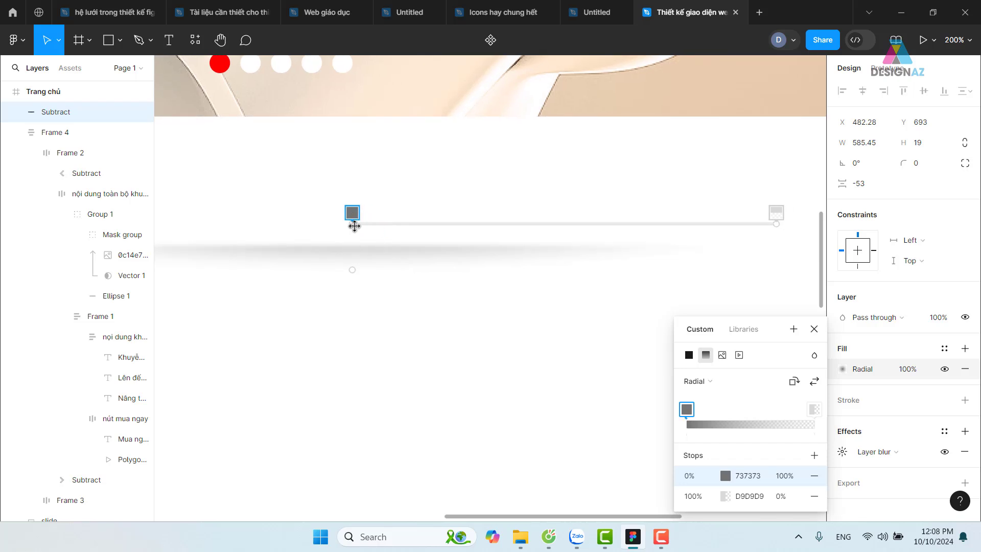
{"action": "left_click_drag", "start_coordinate": [354, 226], "coordinate": [352, 236]}
{"action": "key", "text": "ctrl+z"}
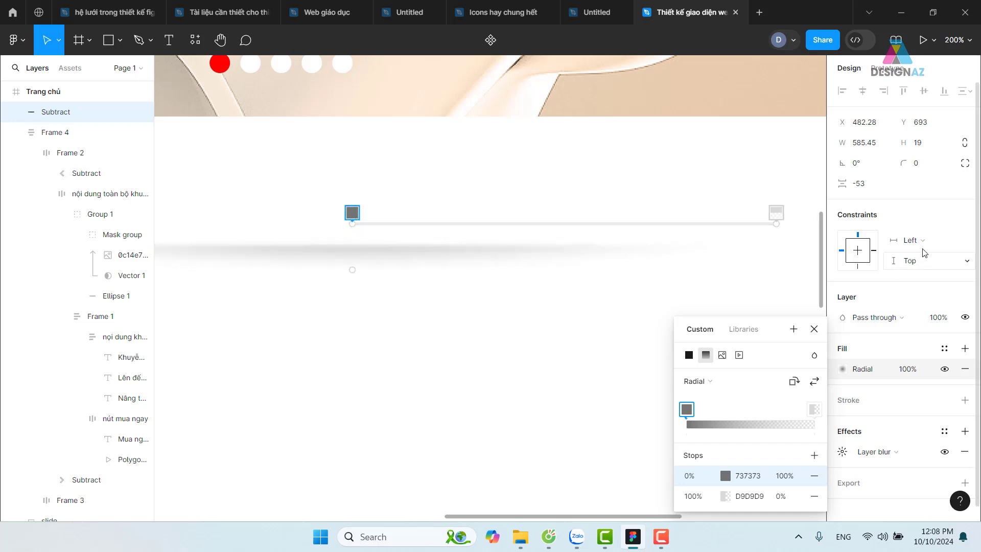
{"action": "left_click_drag", "start_coordinate": [776, 223], "coordinate": [345, 326]}
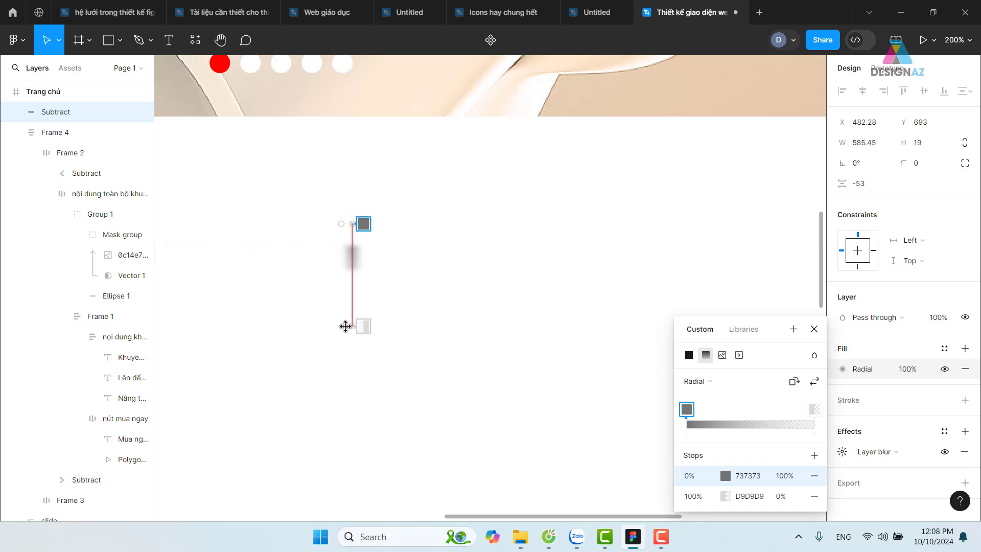
{"action": "key", "text": "ctrl+z"}
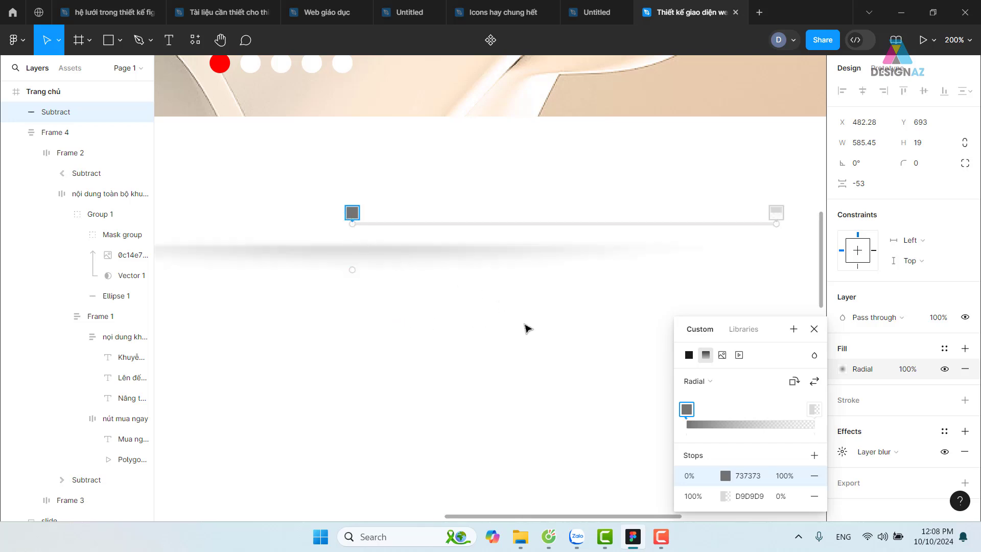
{"action": "key", "text": "Escape"}
{"action": "left_click", "coordinate": [498, 344]}
{"action": "scroll", "coordinate": [562, 373], "scroll_direction": "left", "scroll_amount": 3}
{"action": "scroll", "coordinate": [562, 373], "scroll_direction": "up", "scroll_amount": 1}
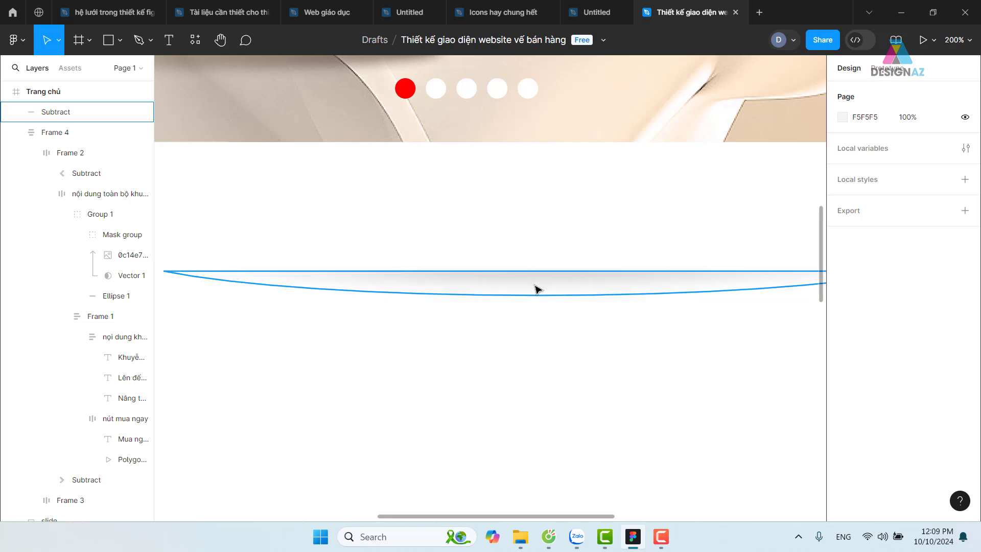
- Move the shadow band up directly beneath the shoe banner, viewed at 100% zoom
{"action": "left_click_drag", "start_coordinate": [537, 287], "coordinate": [556, 163]}
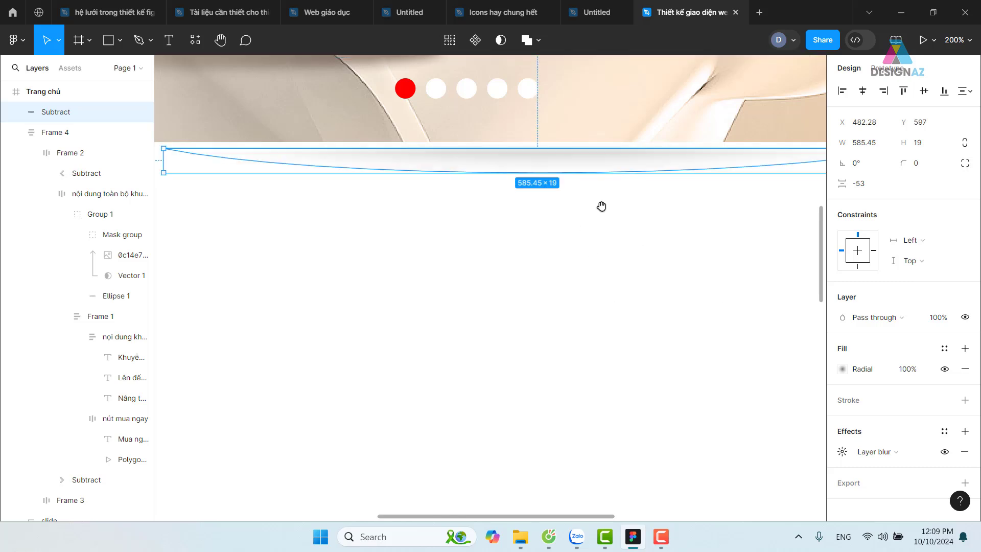
{"action": "left_click_drag", "start_coordinate": [601, 206], "coordinate": [580, 307]}
{"action": "key", "text": "ctrl+minus"}
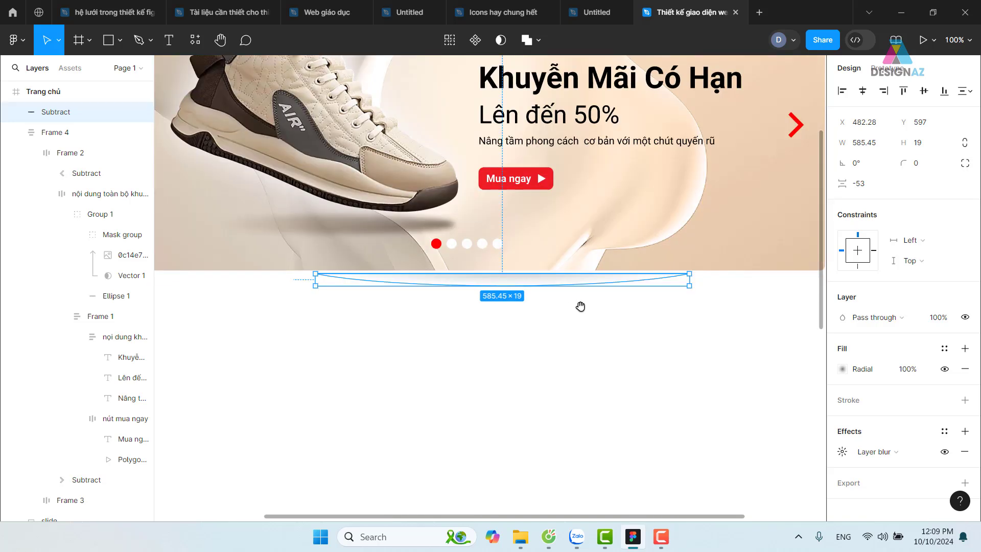
{"action": "left_click", "coordinate": [558, 313]}
{"action": "scroll", "coordinate": [632, 387], "scroll_direction": "up", "scroll_amount": 2}
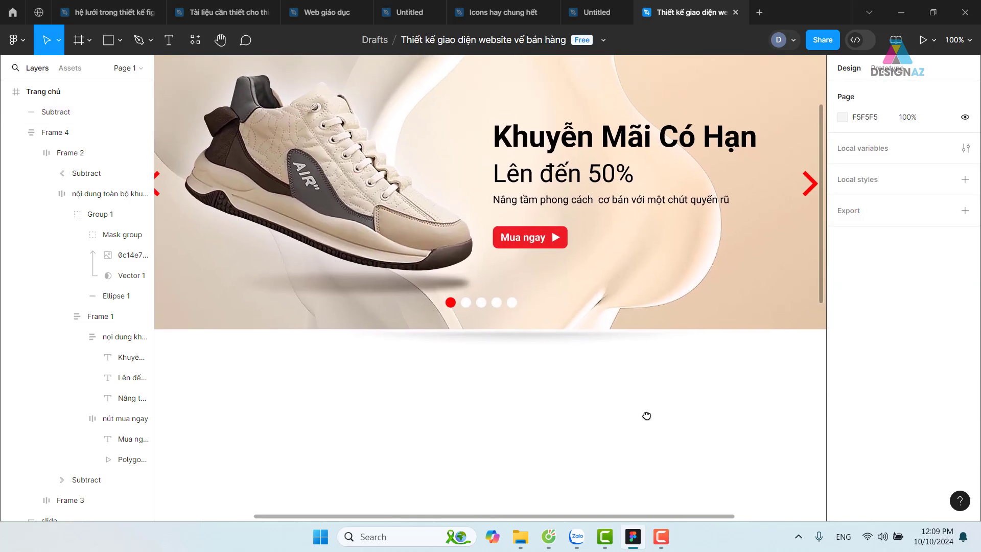
{"action": "scroll", "coordinate": [646, 415], "scroll_direction": "up", "scroll_amount": 2}
- Compare the shadow's position against the banner slide, then view the whole header and banner
{"action": "left_click", "coordinate": [610, 378]}
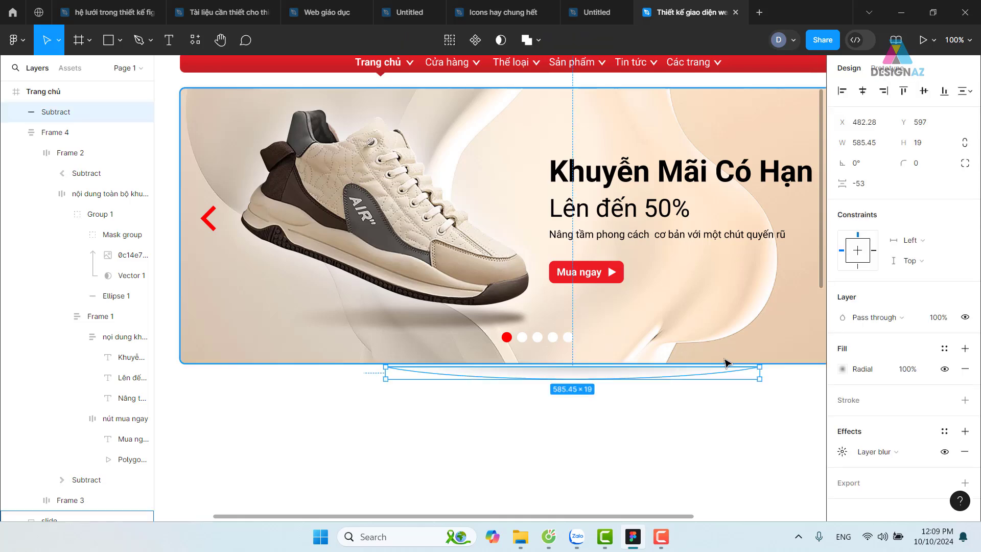
{"action": "left_click", "coordinate": [792, 364], "text": "shift"}
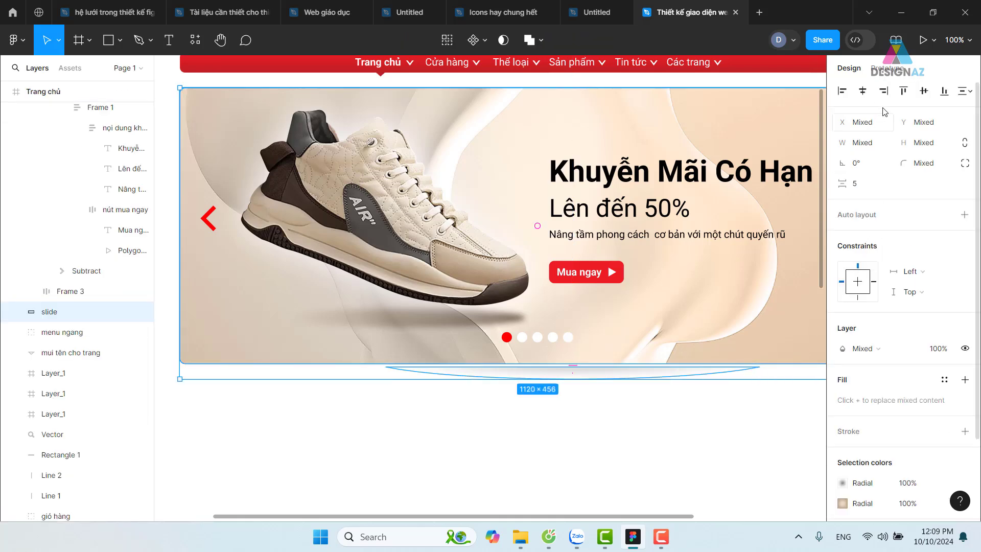
{"action": "scroll", "coordinate": [625, 405], "scroll_direction": "right", "scroll_amount": 2}
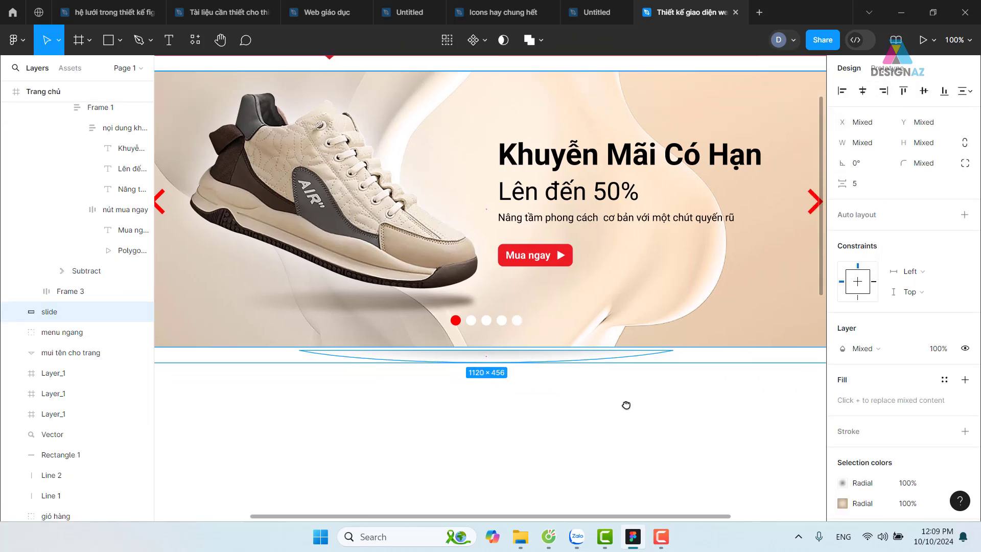
{"action": "scroll", "coordinate": [562, 424], "scroll_direction": "left", "scroll_amount": 4}
{"action": "left_click", "coordinate": [337, 457]}
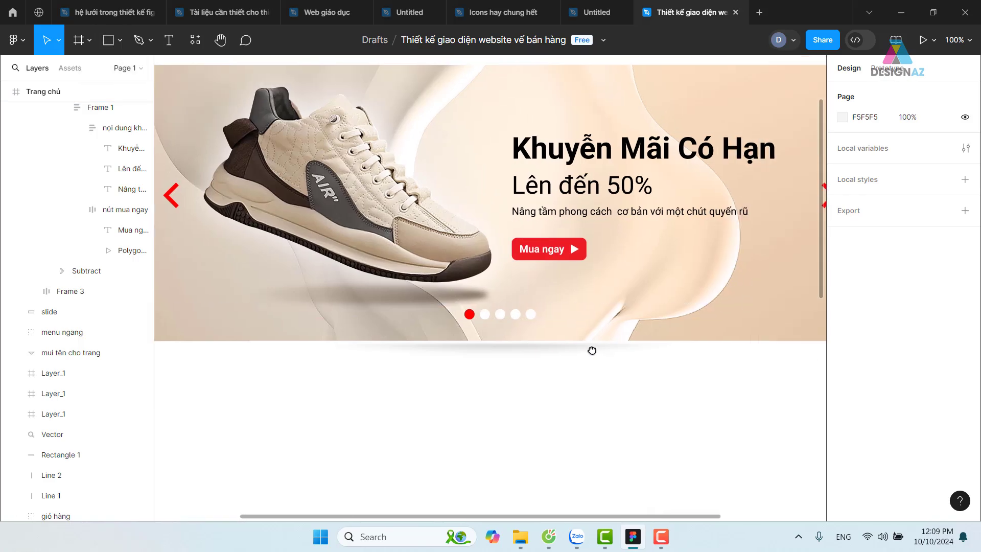
{"action": "scroll", "coordinate": [591, 350], "scroll_direction": "right", "scroll_amount": 3}
{"action": "key", "text": "minus"}
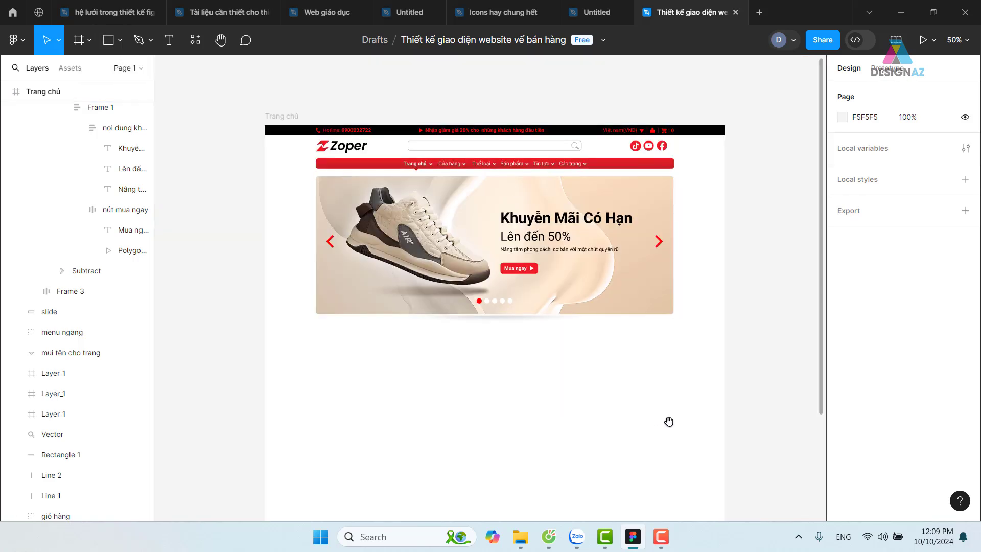
- Widen the shadow evenly to 952.55 × 19, centred under the banner, and inspect it
{"action": "left_click", "coordinate": [528, 321]}
{"action": "left_click_drag", "start_coordinate": [592, 321], "coordinate": [639, 321]}
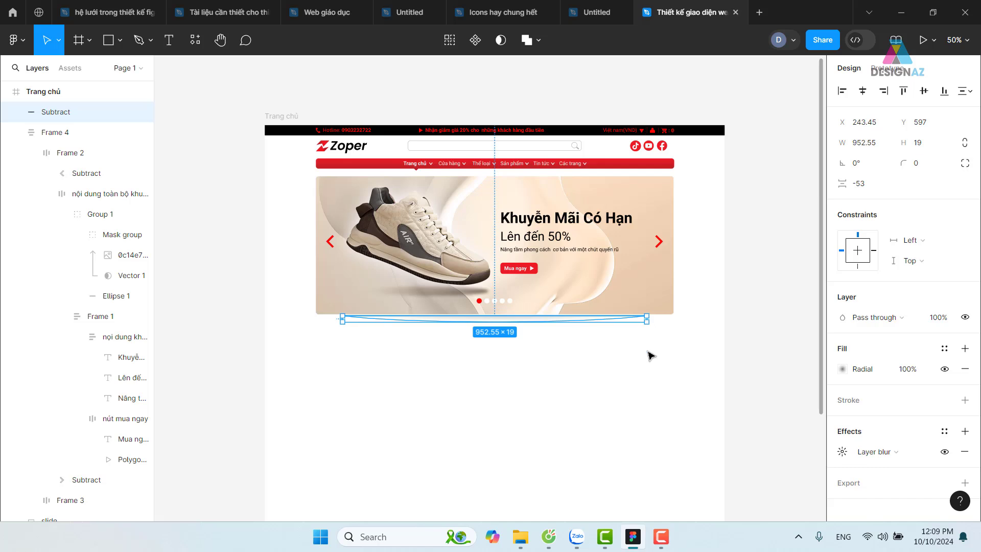
{"action": "left_click", "coordinate": [650, 408]}
{"action": "scroll", "coordinate": [593, 435], "scroll_direction": "up", "scroll_amount": 1}
{"action": "scroll", "coordinate": [594, 435], "scroll_direction": "up", "scroll_amount": 1}
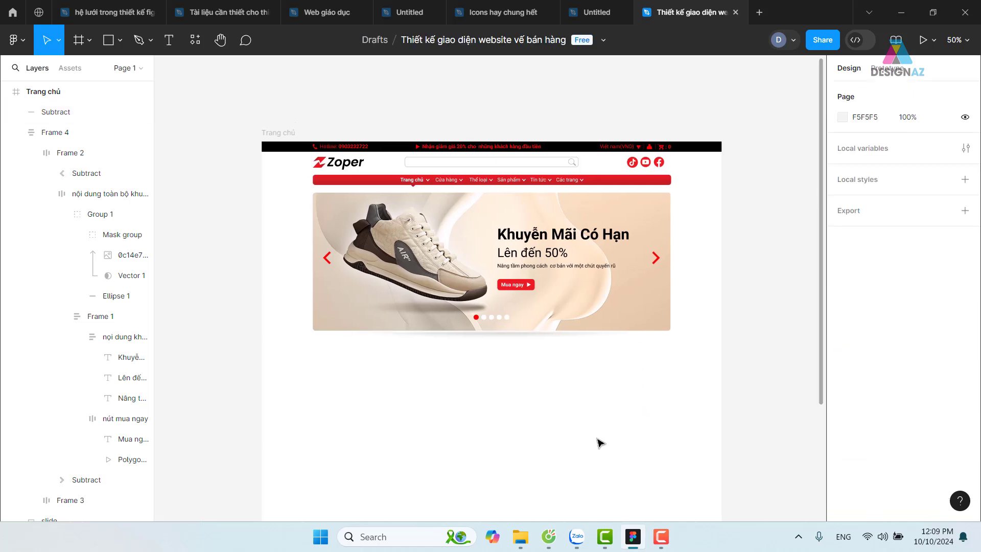
{"action": "key", "text": "ctrl+equal"}
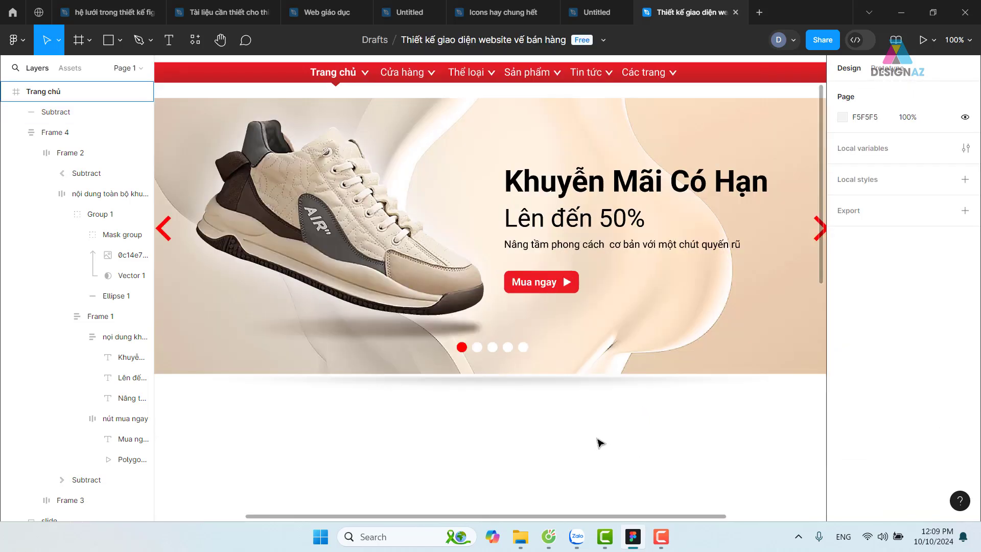
{"action": "key", "text": "ctrl+minus"}
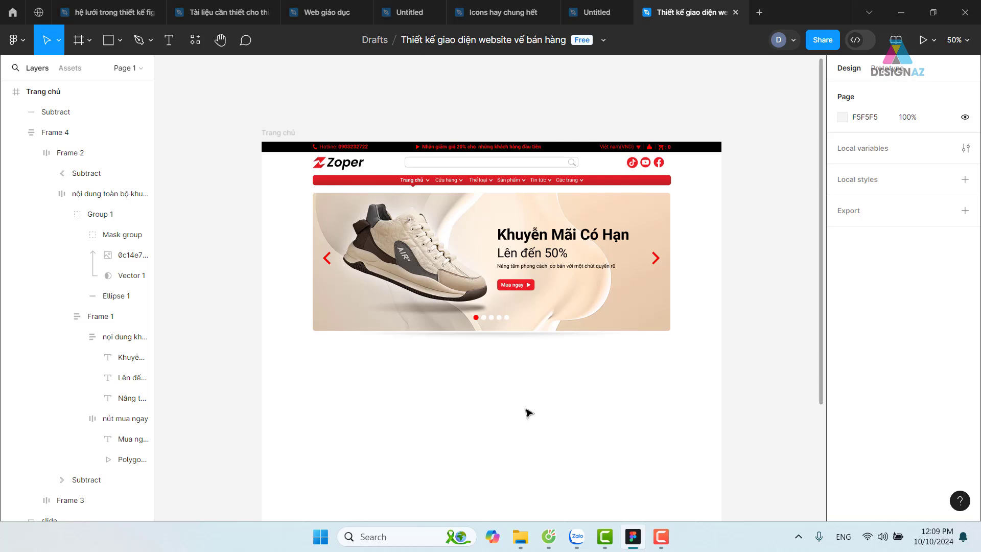
{"action": "left_click", "coordinate": [926, 41]}
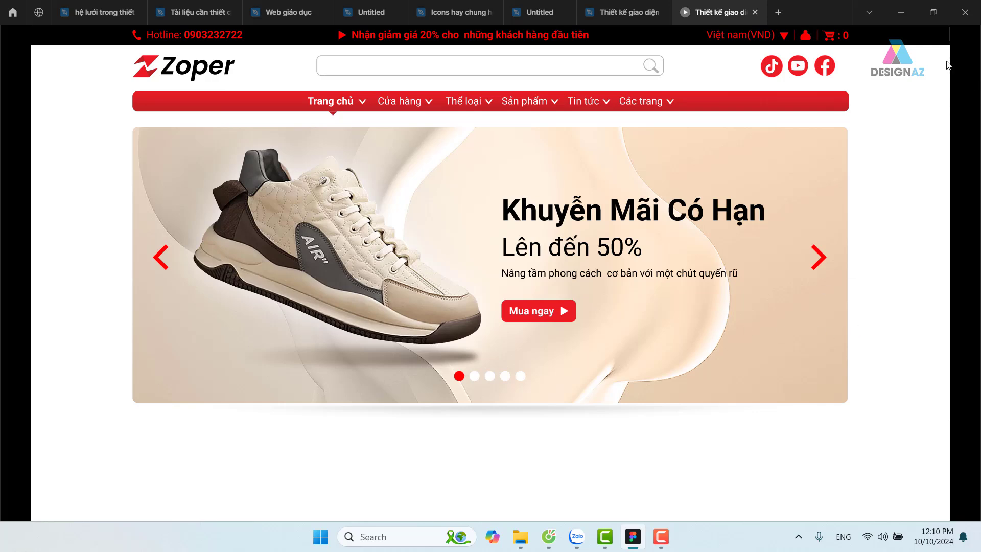
{"action": "left_click", "coordinate": [754, 12]}
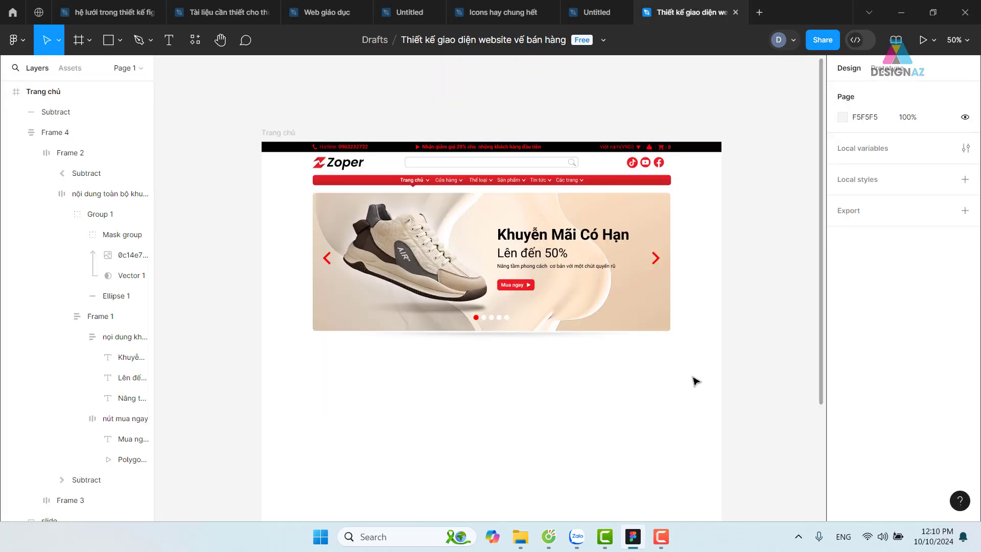
{"action": "left_click", "coordinate": [667, 539]}
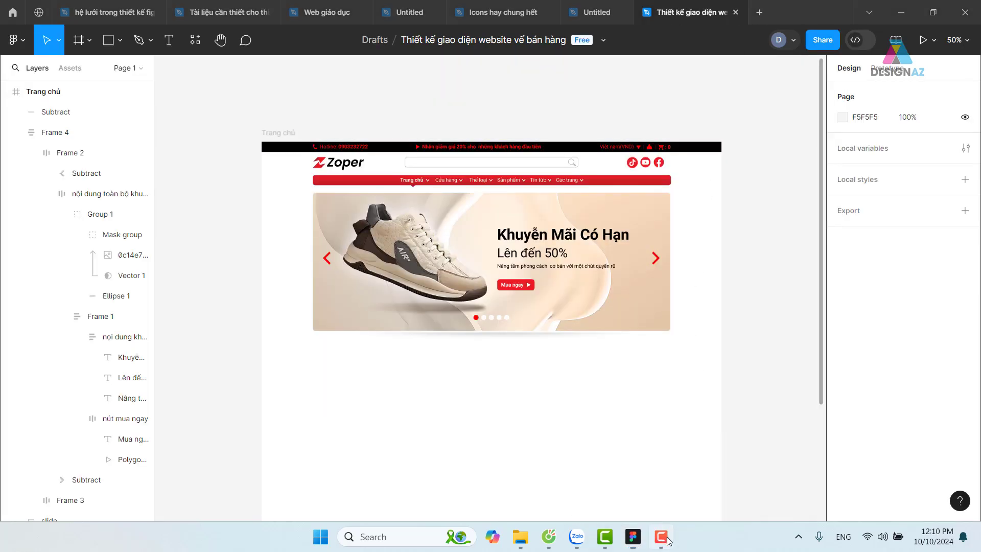